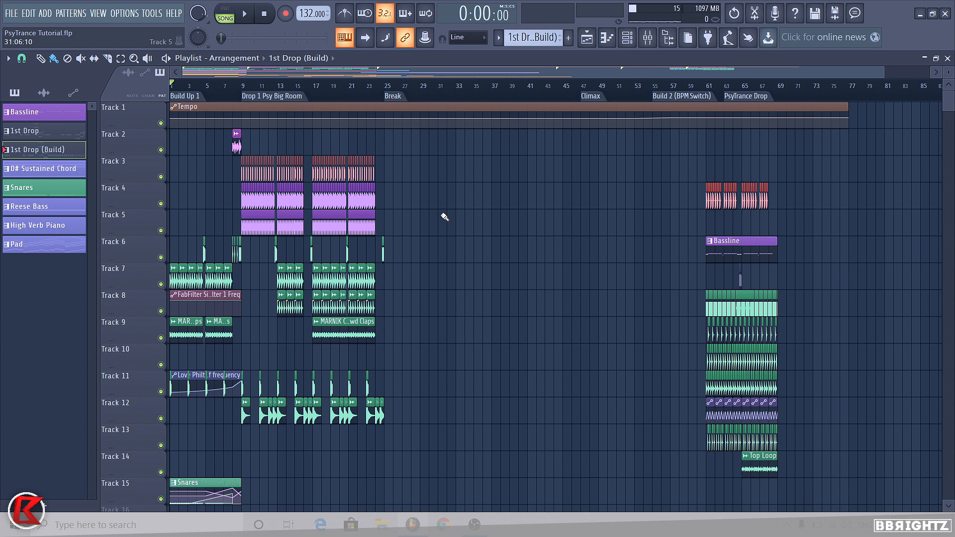
- Examine the arrangement's tracks, from the tempo and drum clips down to the synth, piano, riser and effect clips
scroll(858, 467, "down", 2)
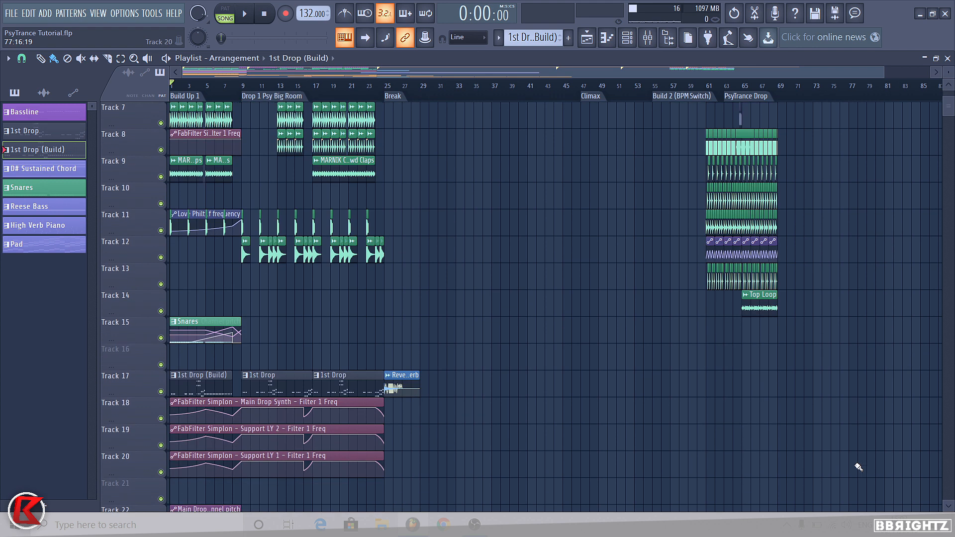
scroll(925, 208, "down", 6)
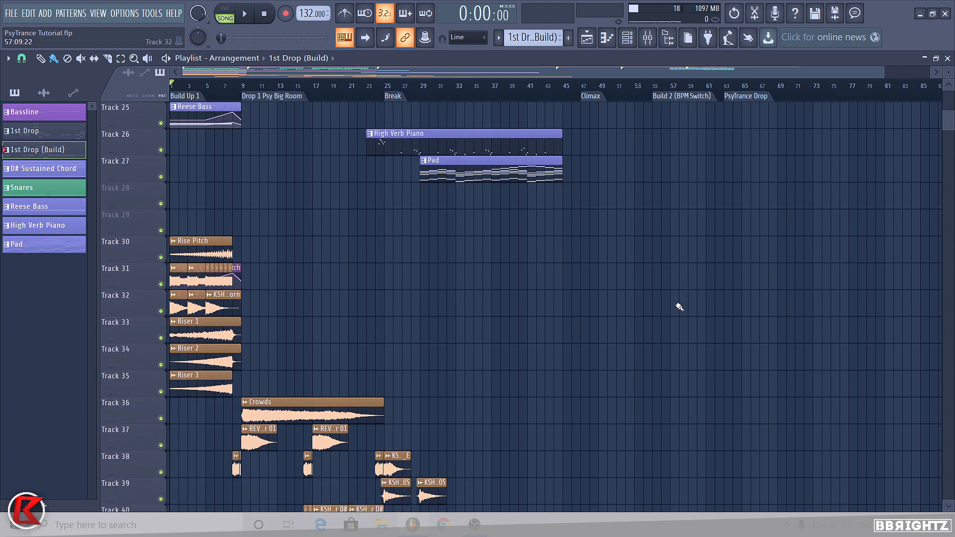
left_click_drag(612, 316, 471, 153)
left_click(358, 180)
right_click(358, 179)
left_click_drag(422, 192, 441, 171)
scroll(613, 377, "up", 6)
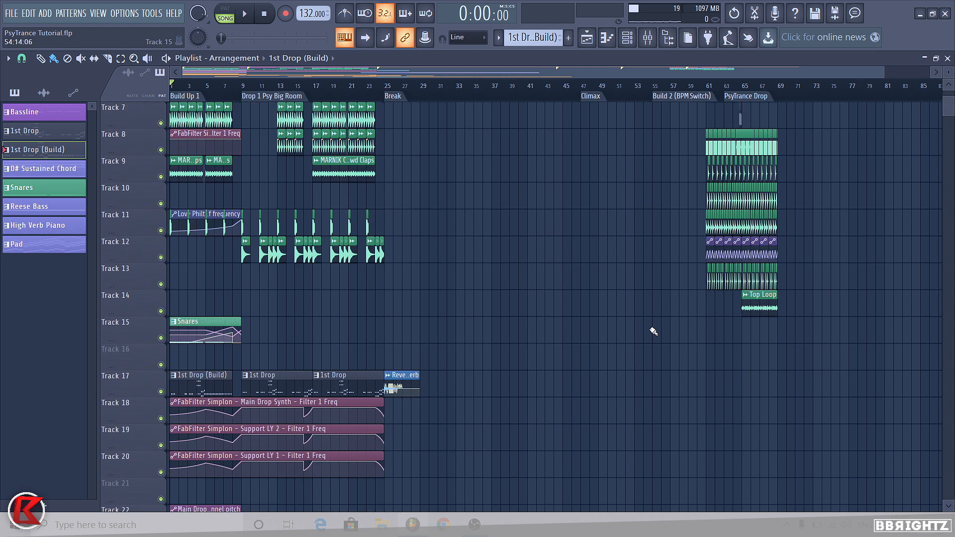
scroll(653, 331, "down", 4)
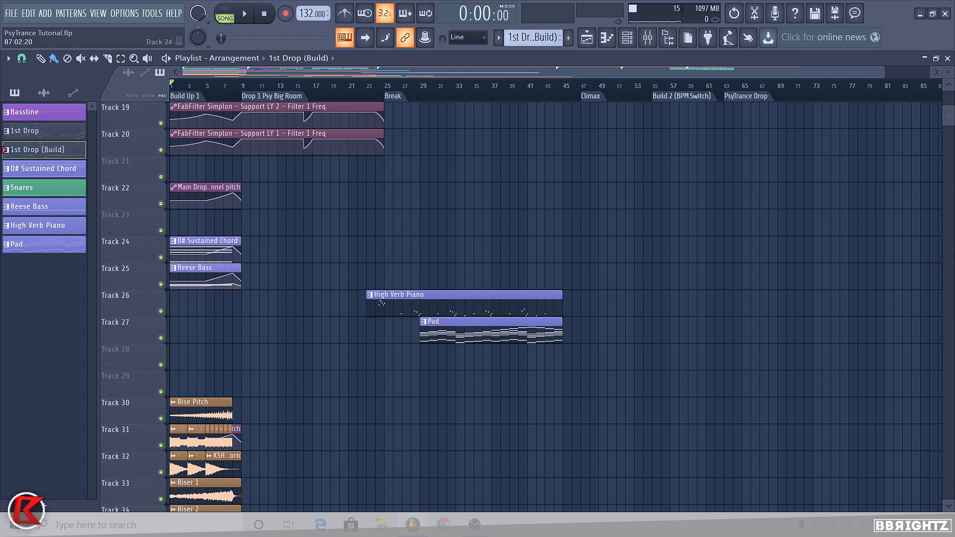
scroll(932, 259, "up", 6)
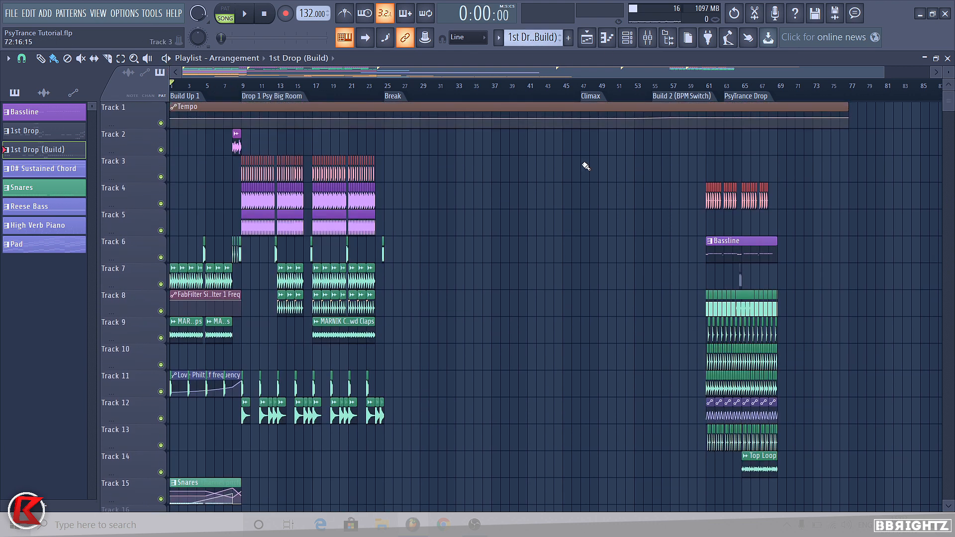
scroll(556, 302, "down", 8)
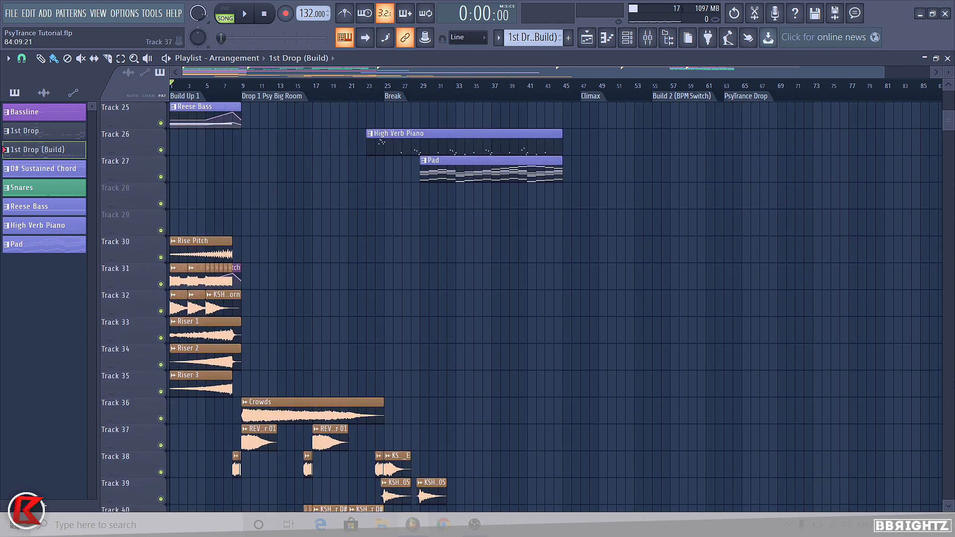
scroll(555, 302, "up", 8)
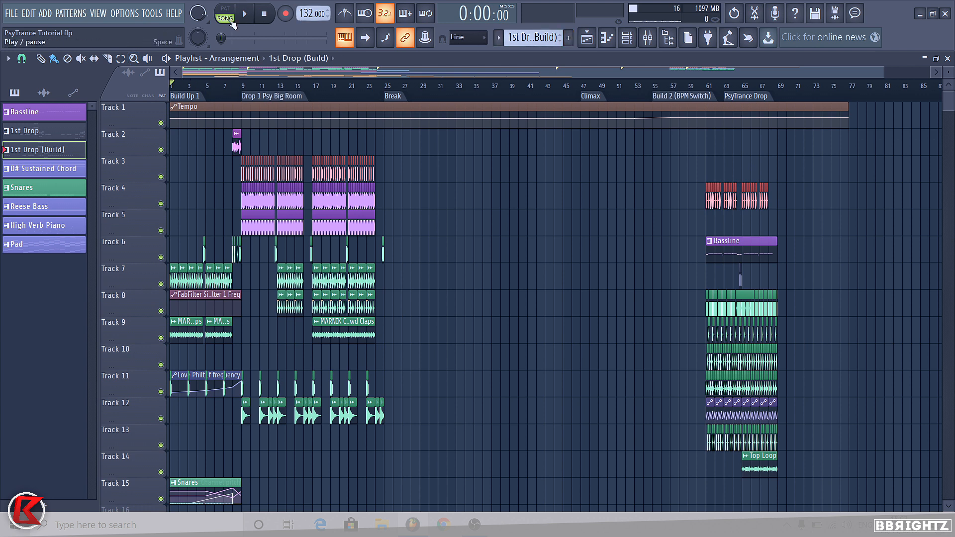
- Play the arrangement from the start, stop, and play the build-up from bar 5 into the first drop
left_click(253, 16)
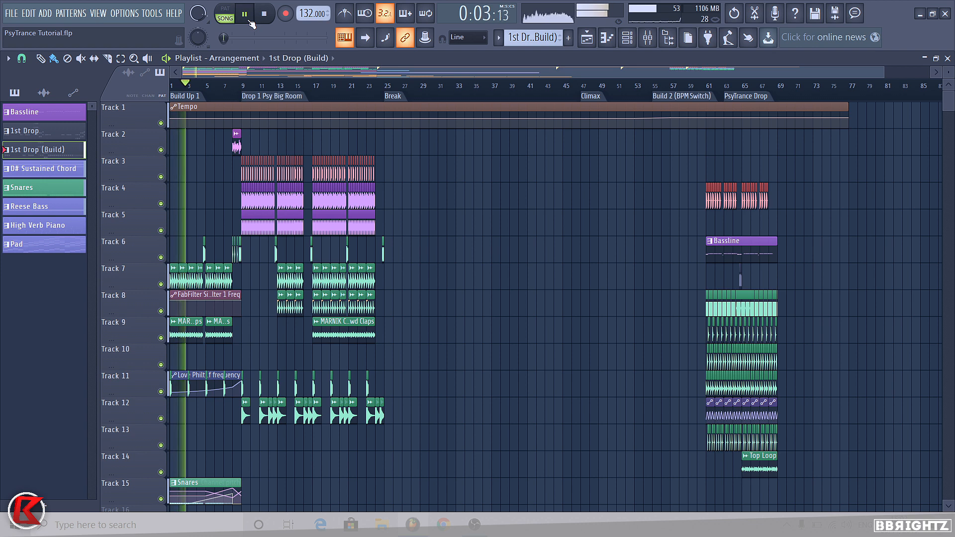
key("space")
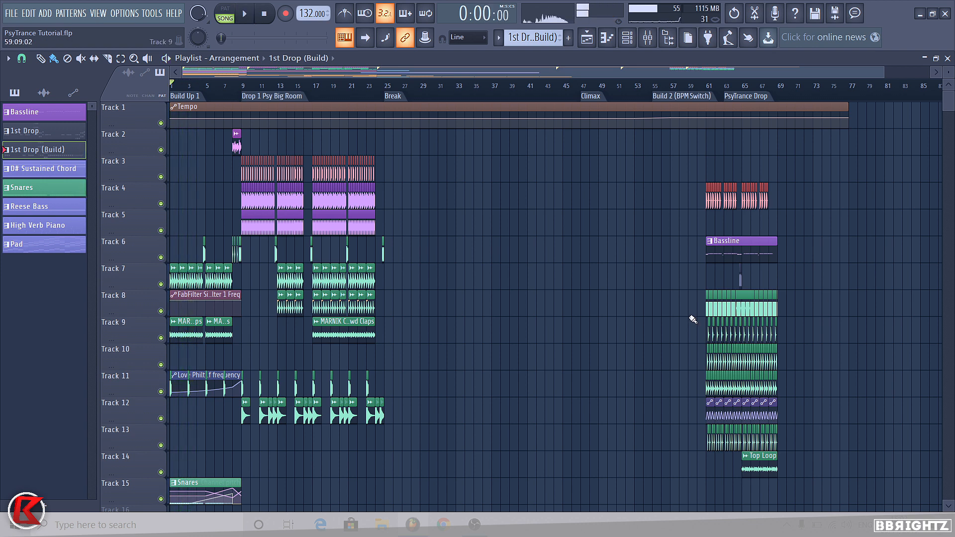
scroll(693, 315, "down", 5)
scroll(167, 214, "down", 8)
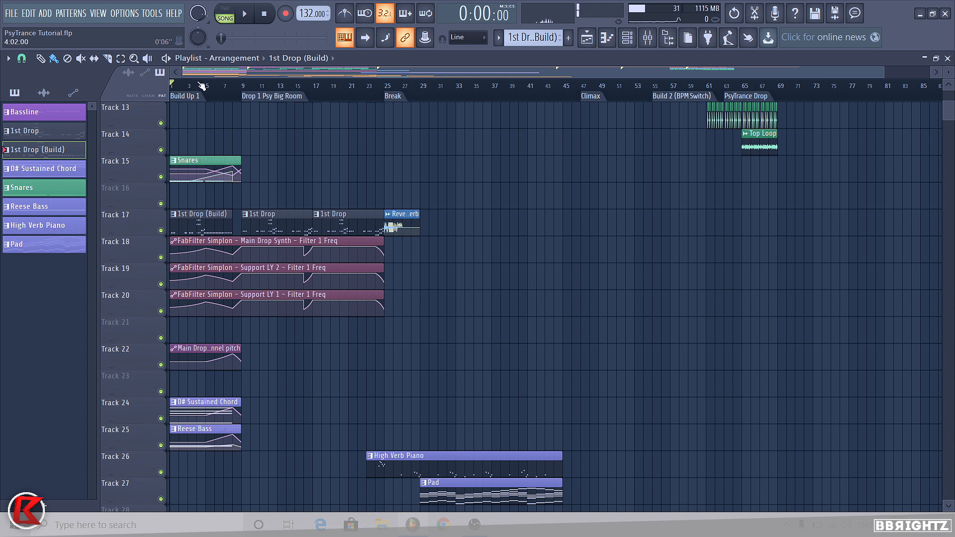
key("space")
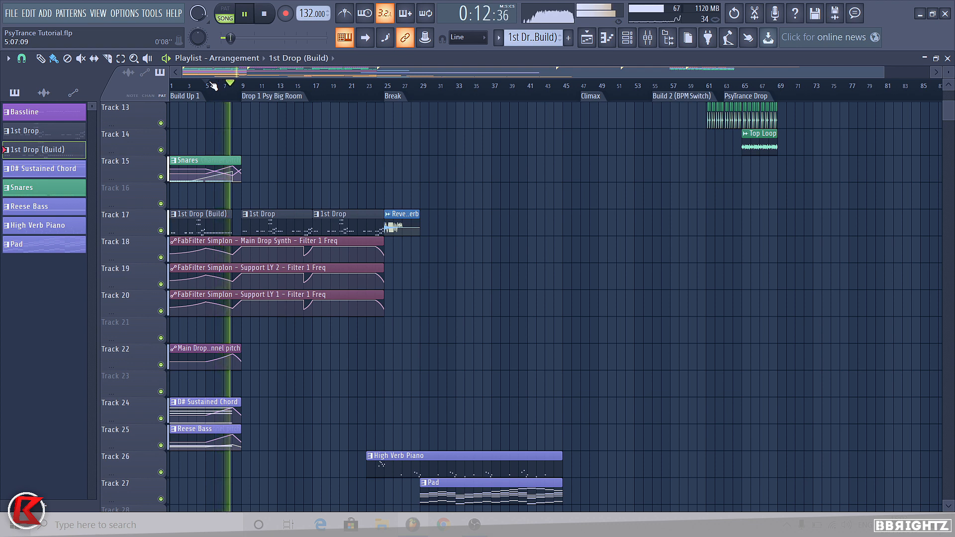
scroll(299, 149, "up", 4)
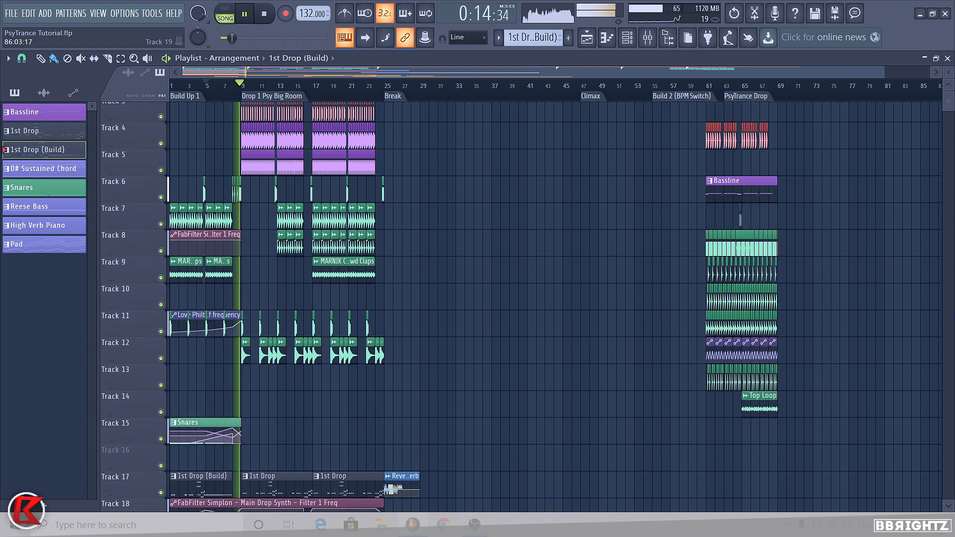
- Run a macro during playback and listen through the first drop and the break until the piano and pad clips end
left_click(151, 14)
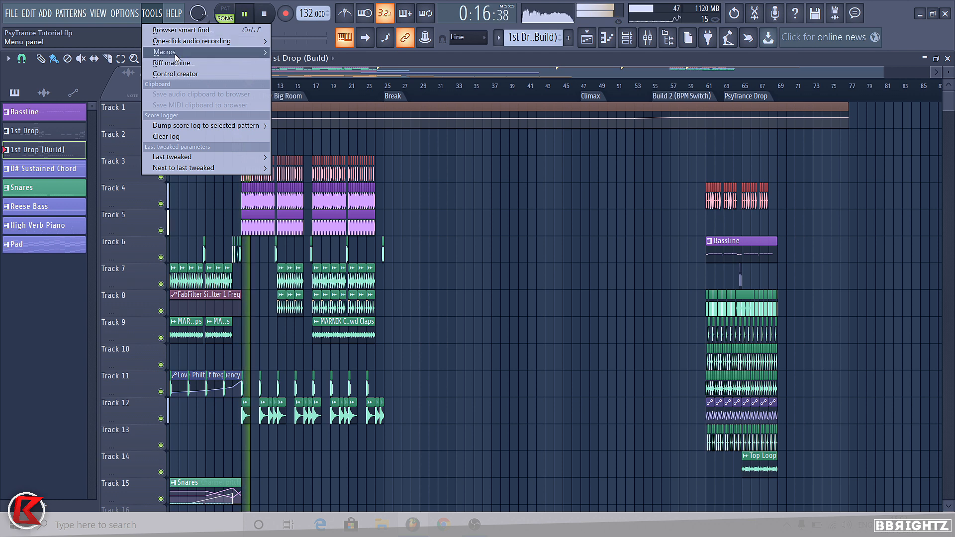
mouse_move(199, 51)
left_click(346, 137)
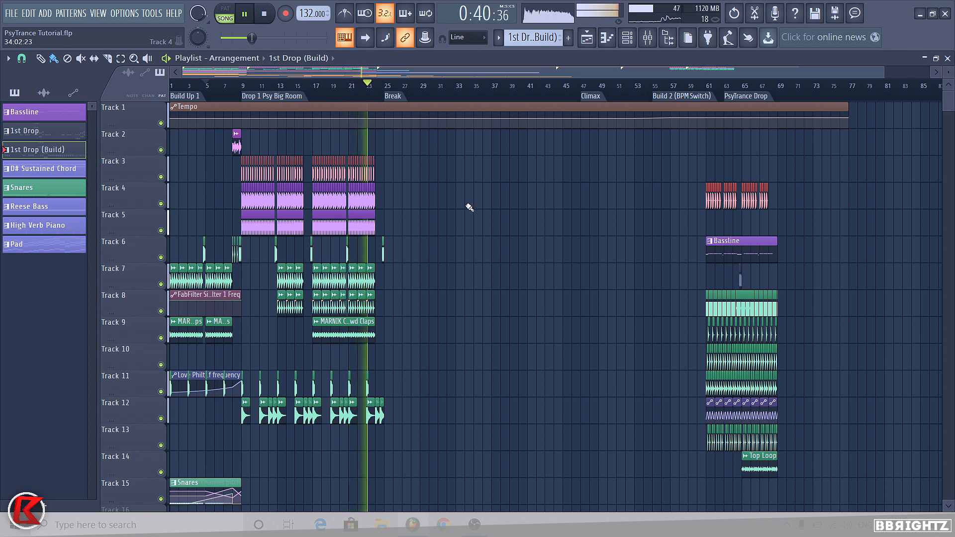
scroll(941, 269, "down", 5)
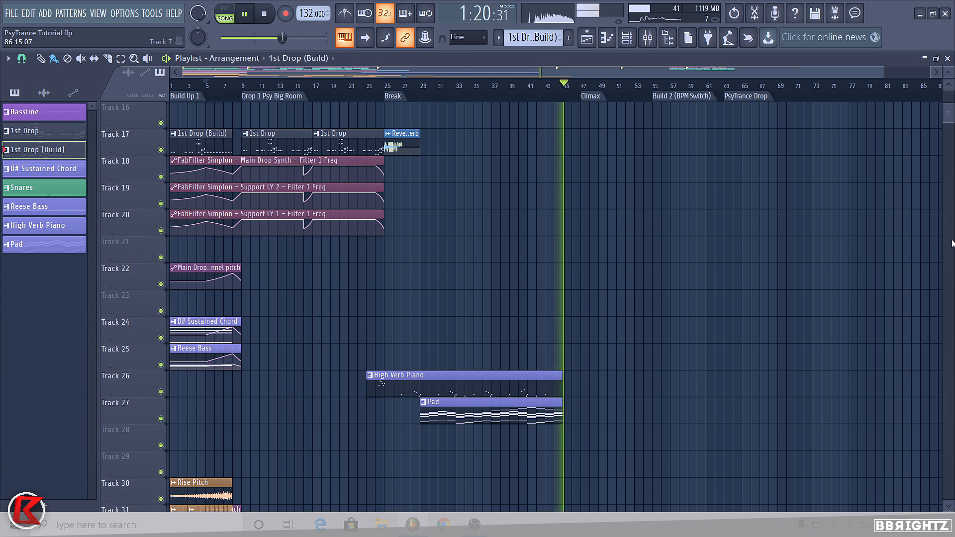
key("space")
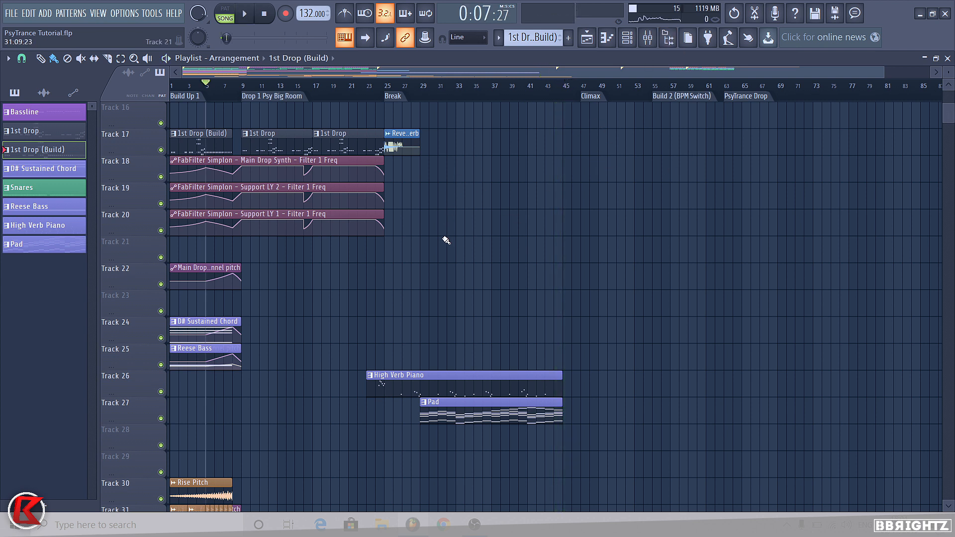
- Set the playback position to bar 9, at the start of the Drop 1 Psy Big Room section
scroll(446, 241, "down", 5)
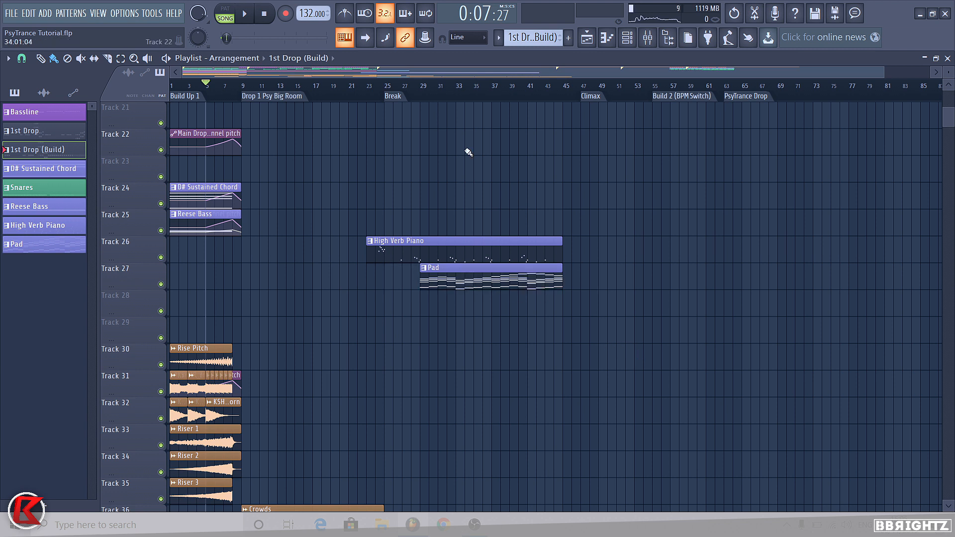
scroll(944, 345, "down", 9)
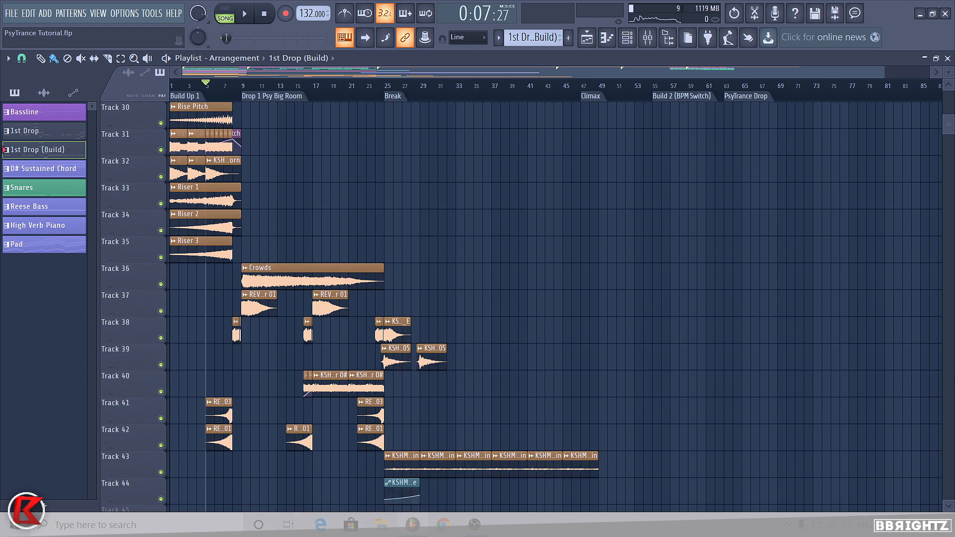
scroll(944, 345, "up", 20)
scroll(953, 346, "up", 4)
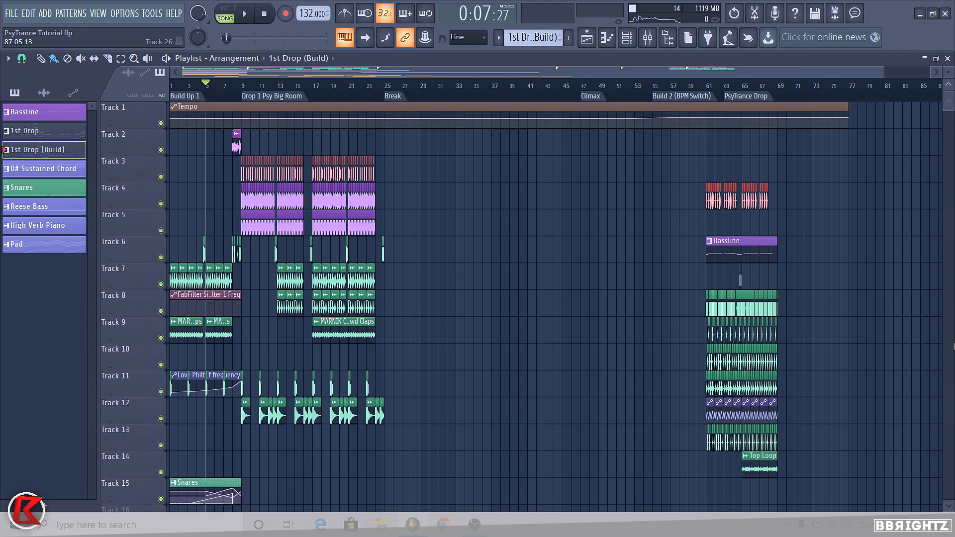
left_click(243, 87)
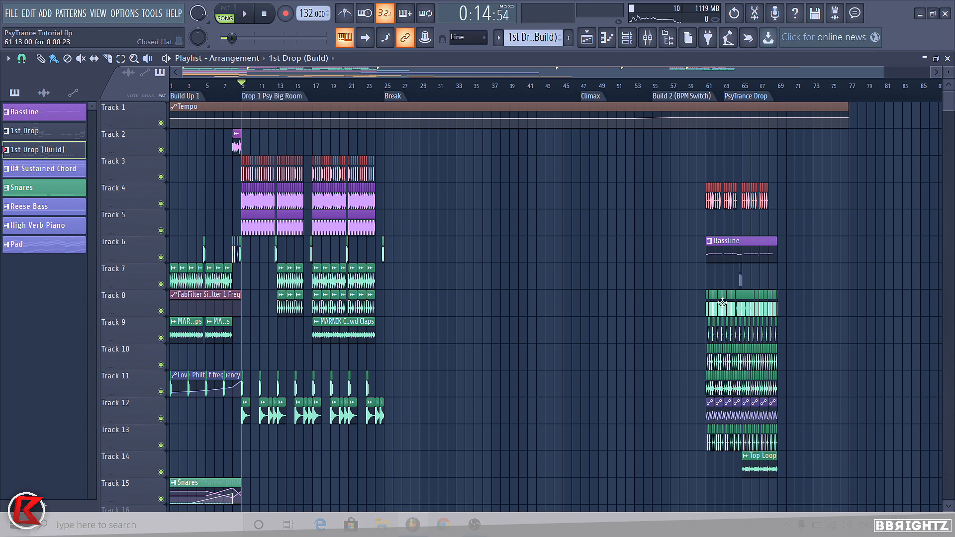
- Show the sample browser and expand KSHMR Stems & Packs down to the KSHMR VOLUME 3 folder in Sounds Of KSHMR Vol 3
scroll(497, 199, "down", 3)
left_click(673, 41)
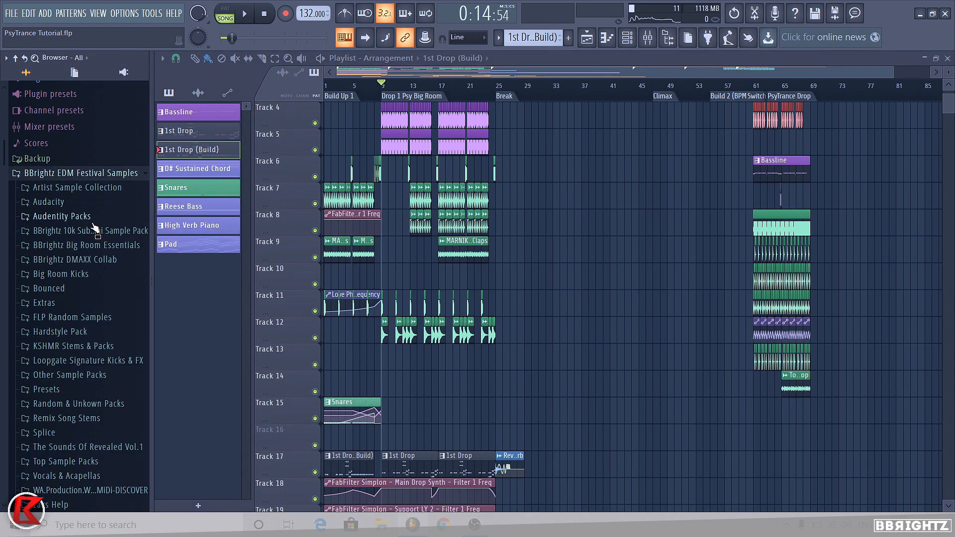
scroll(74, 255, "down", 4)
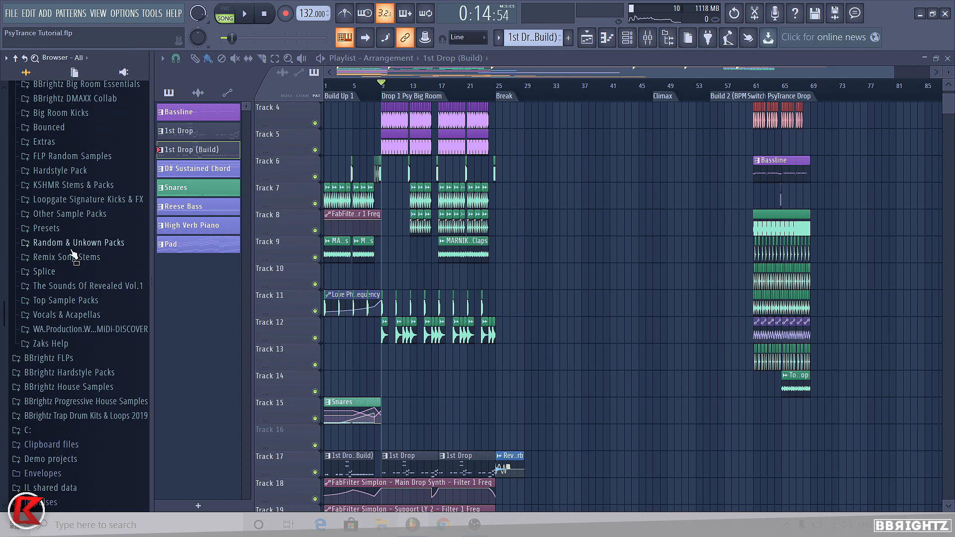
left_click(84, 186)
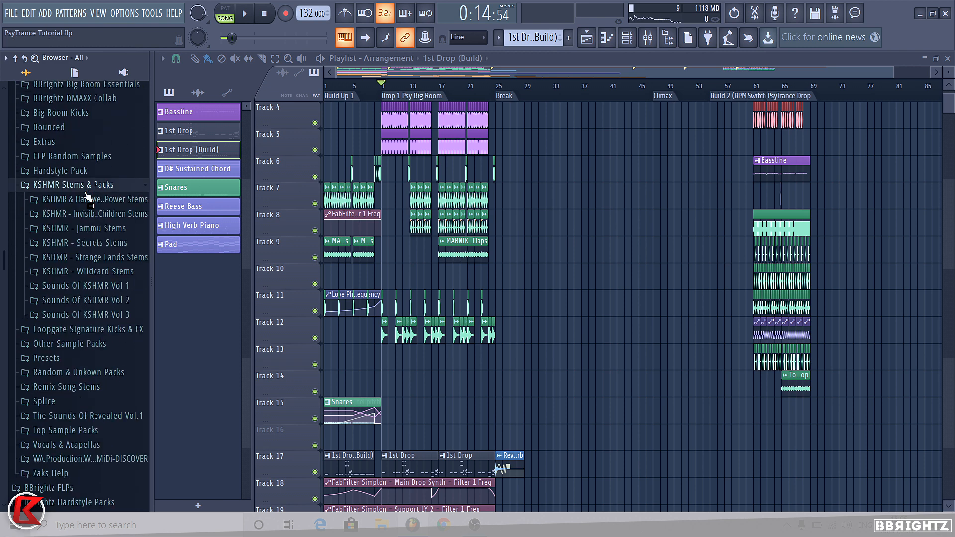
left_click(115, 314)
left_click(114, 329)
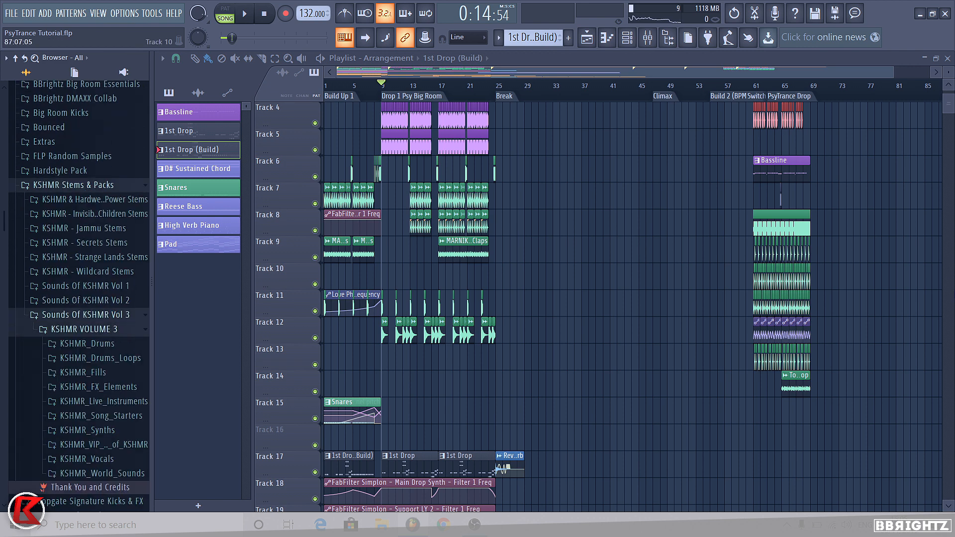
- Move all clips on Tracks 37 to 44 down by one track, leaving Track 37 empty below the Crowds clip
scroll(378, 201, "down", 10)
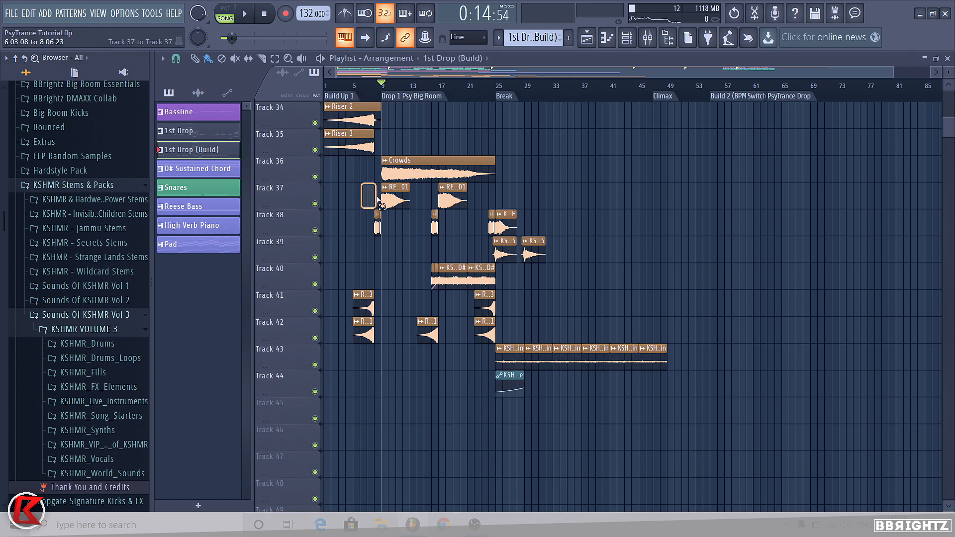
left_click(382, 201)
left_click_drag(364, 184, 392, 209)
left_click(392, 245, "ctrl")
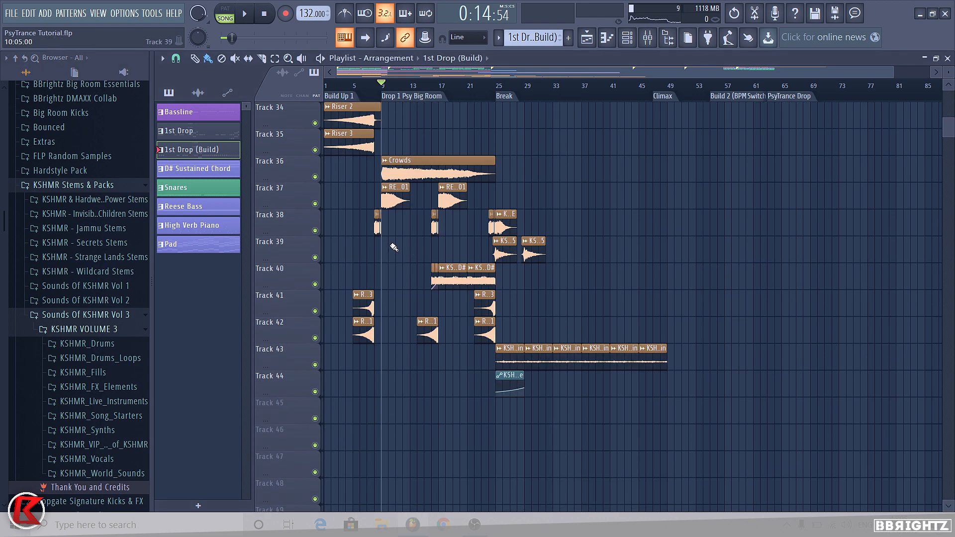
left_click_drag(751, 209, 325, 450)
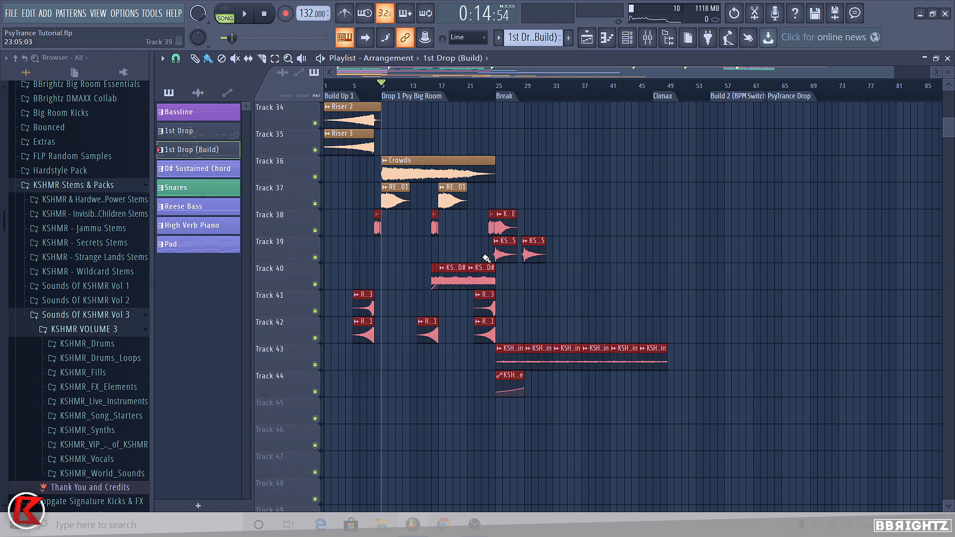
left_click_drag(359, 195, 460, 227)
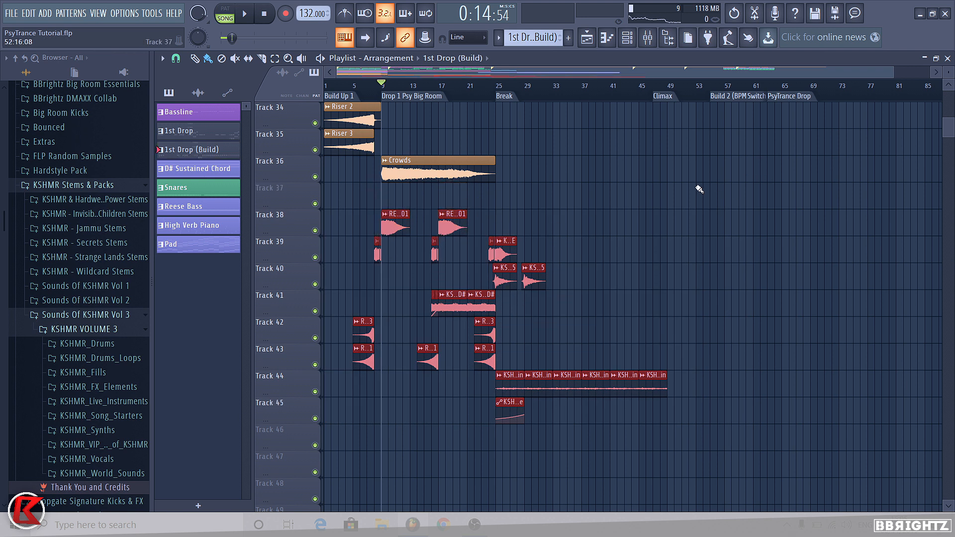
left_click(400, 194)
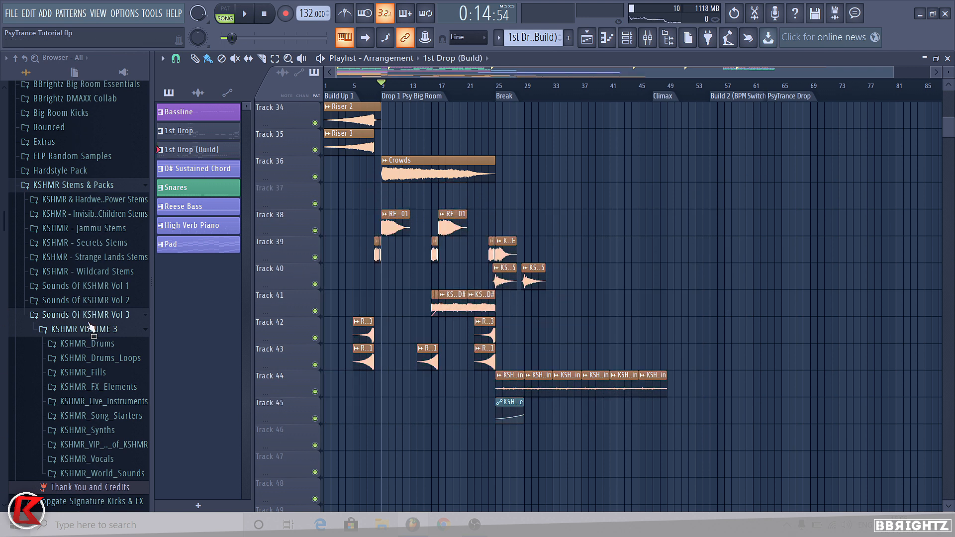
- Place 7SKIES_Long_Rich_Noise from the 7SKIES folder of KSHMR_VIP_Friends_of_KSHMR on Track 37 at bar 9
scroll(89, 324, "down", 5)
left_click(92, 283)
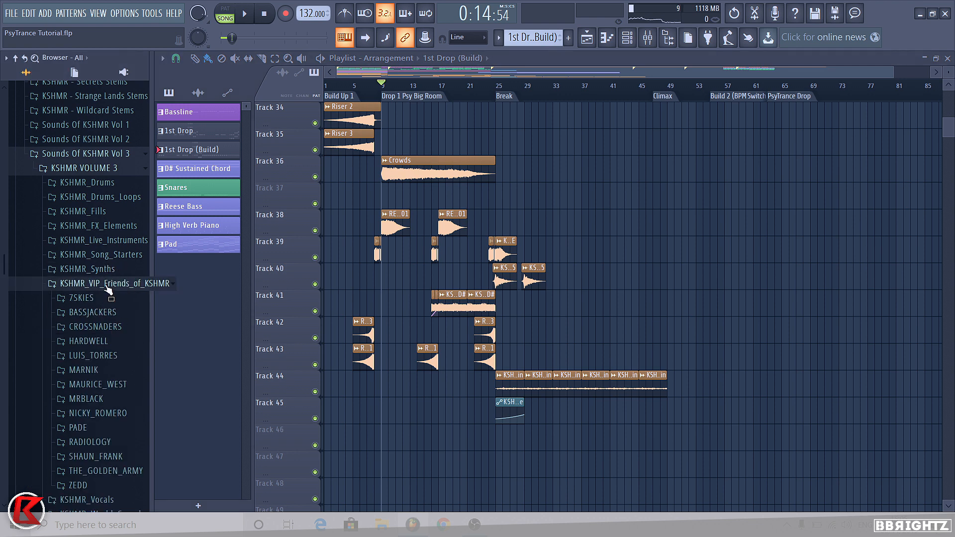
scroll(104, 365, "down", 3)
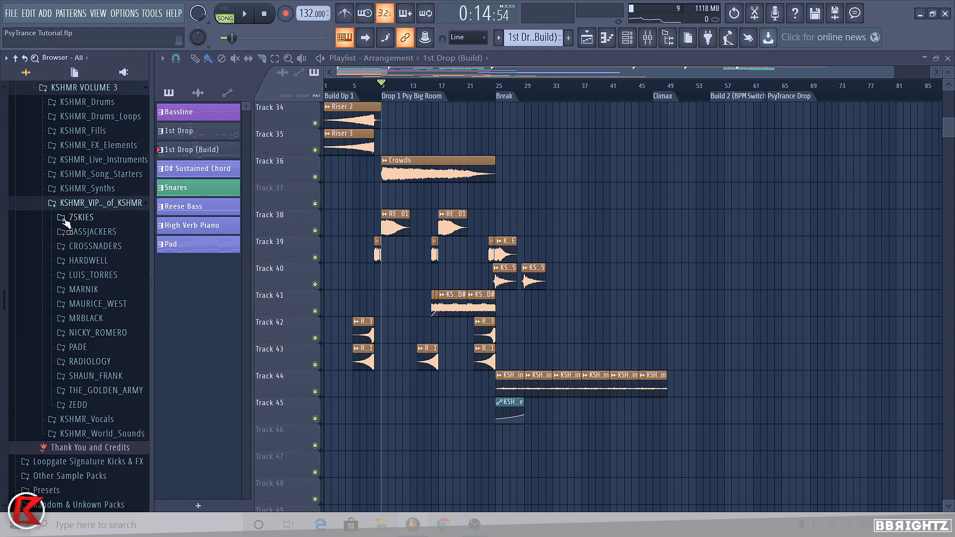
left_click(82, 219)
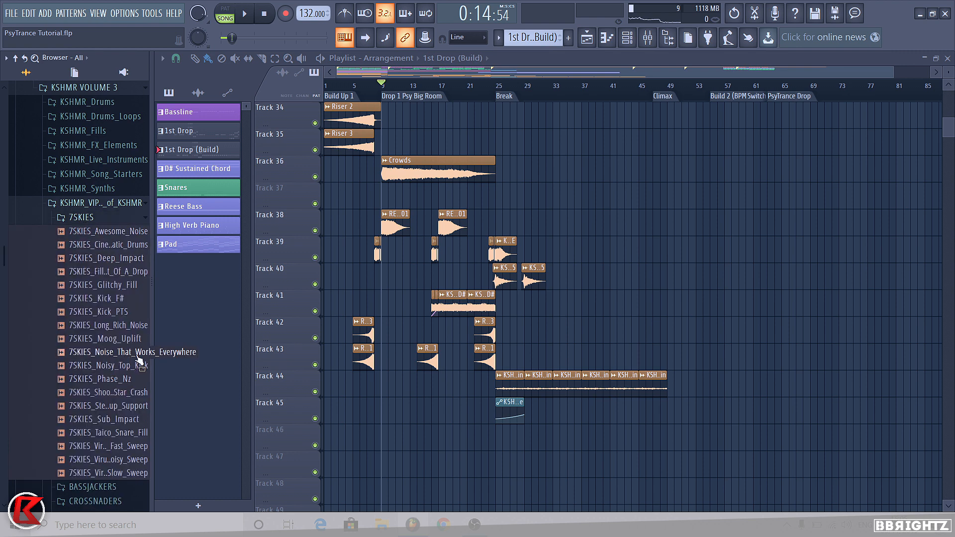
left_click_drag(115, 326, 402, 200)
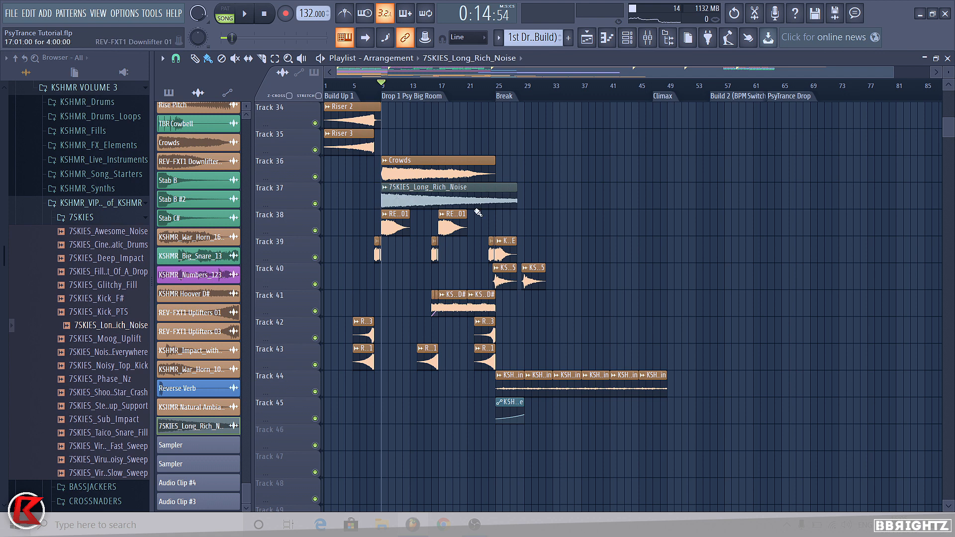
- Add a fade-out to the 7SKIES_Long_Rich_Noise sample and shorten its clip to end with the Crowds clip at bar 25
double_click(449, 206)
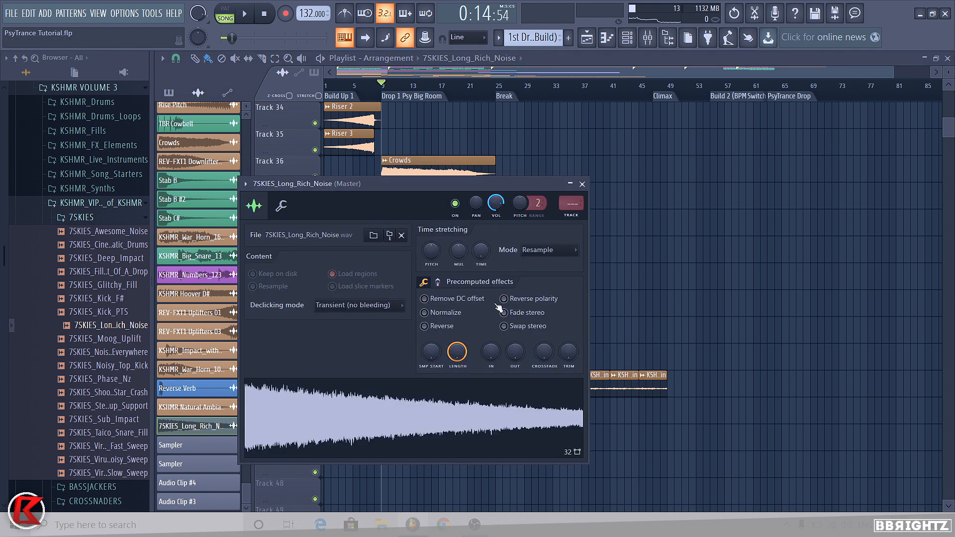
left_click_drag(520, 351, 521, 343)
right_click(637, 319)
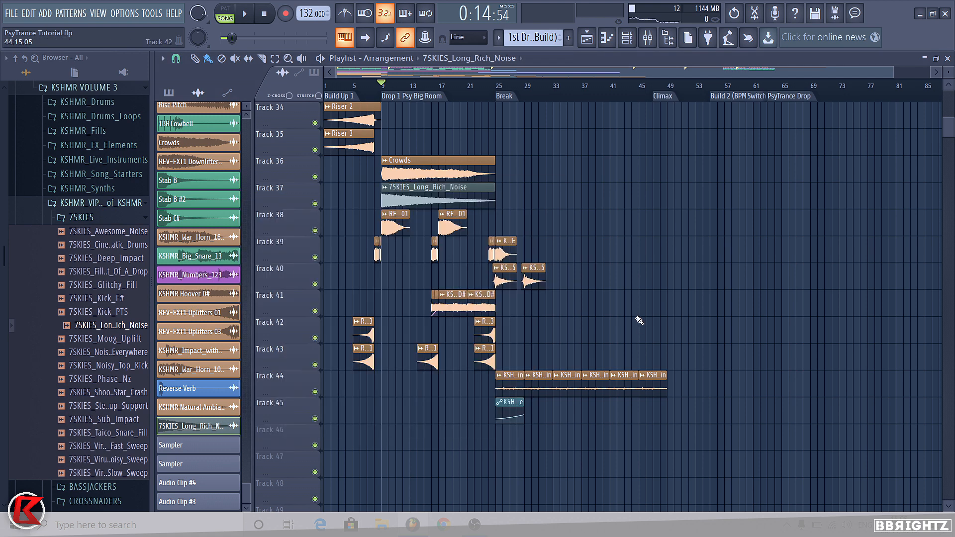
- Fine-tune the fade-out of the 7SKIES_Long_Rich_Noise sample and recolour its clip tan to match the Crowds clip
double_click(465, 195)
left_click_drag(516, 352, 515, 347)
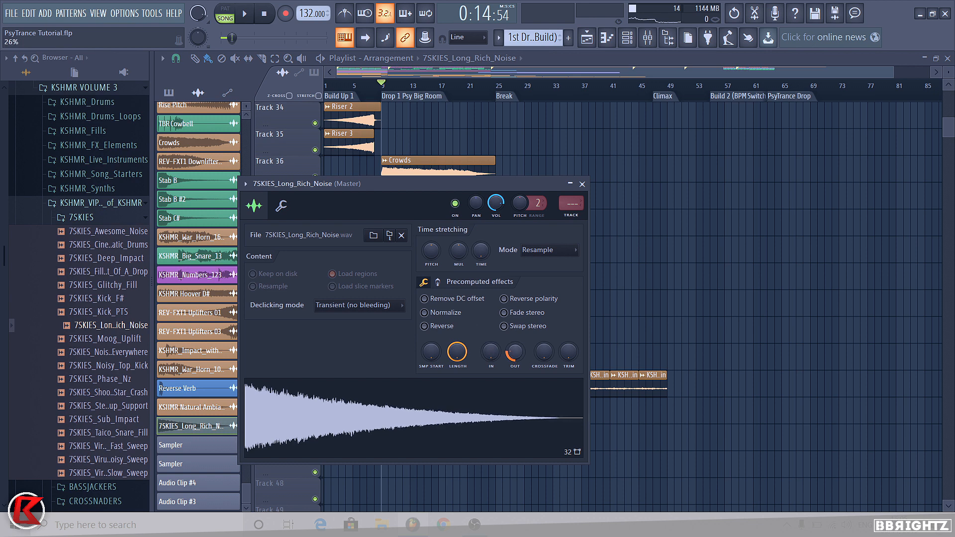
right_click(671, 303)
left_click(385, 187)
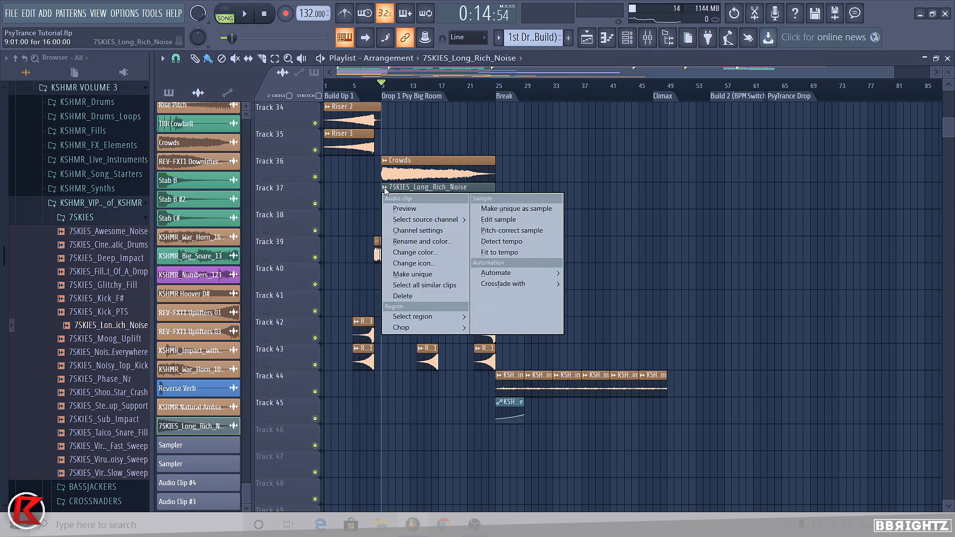
left_click(415, 252)
left_click(611, 265)
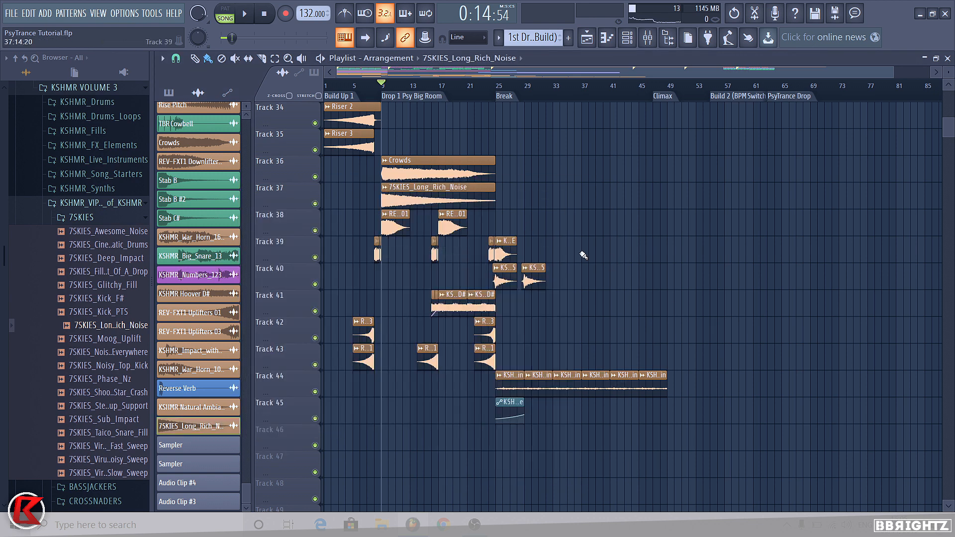
- Lower the 7SKIES_Long_Rich_Noise channel volume to 26% and play the first drop to check the balance
double_click(446, 200)
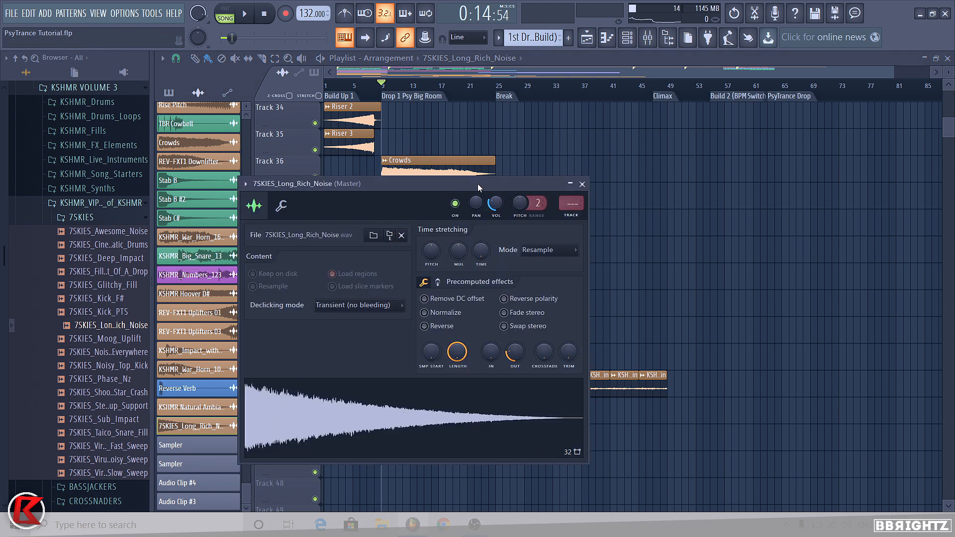
key("space")
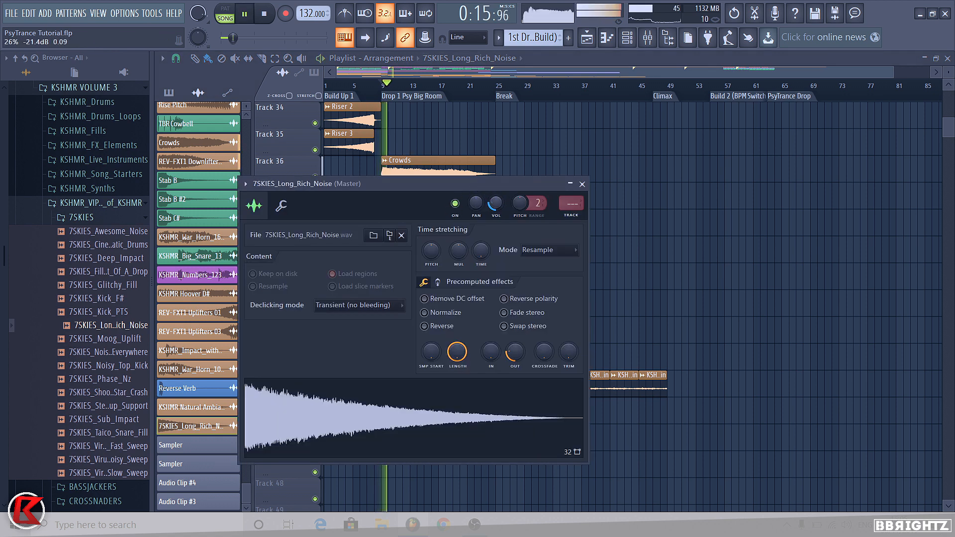
key("Escape")
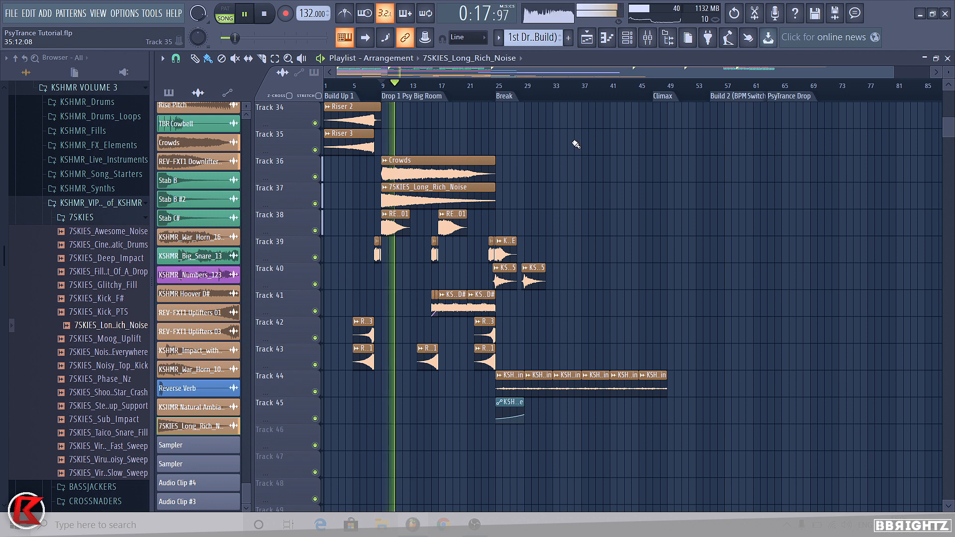
key("space")
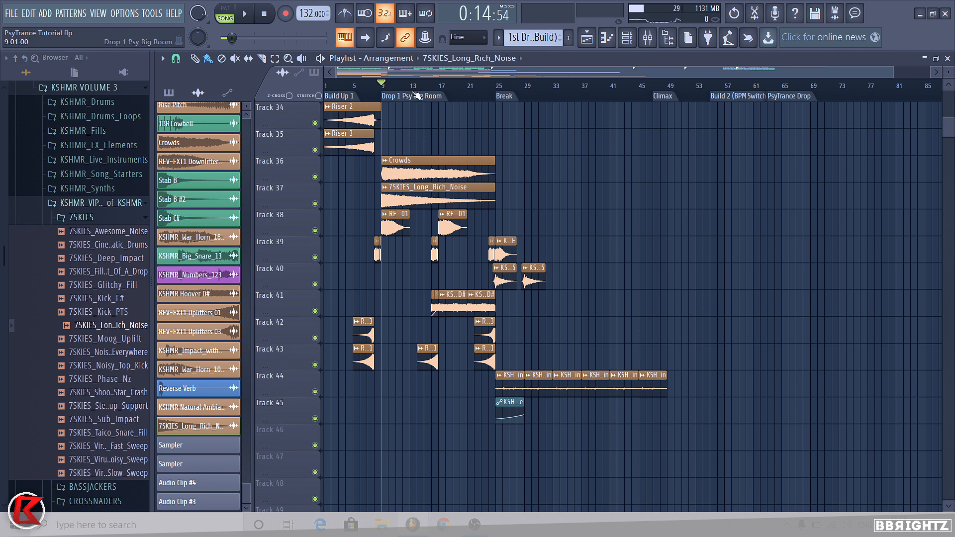
- Solo Track 4 in the playlist and check the channel settings of its Sub D# sample
scroll(632, 298, "up", 11)
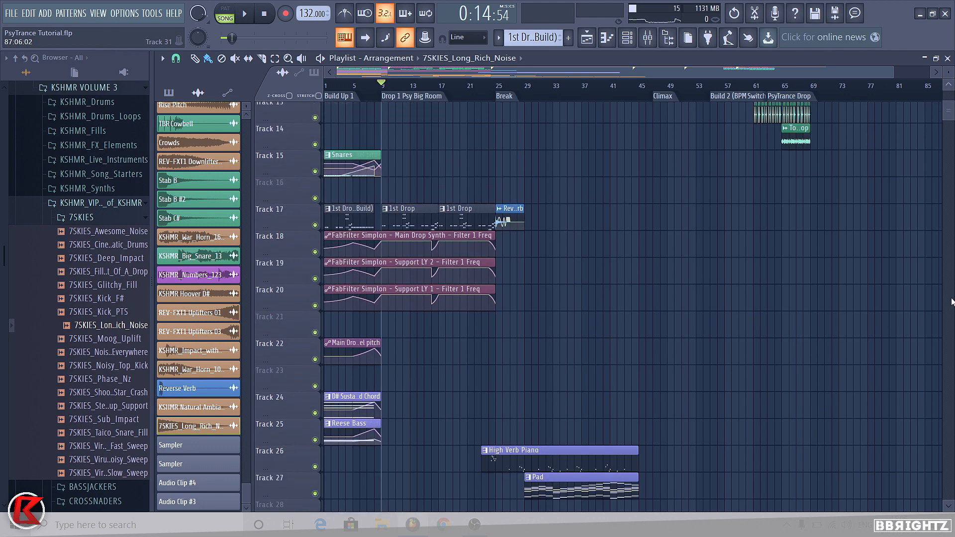
right_click(315, 204)
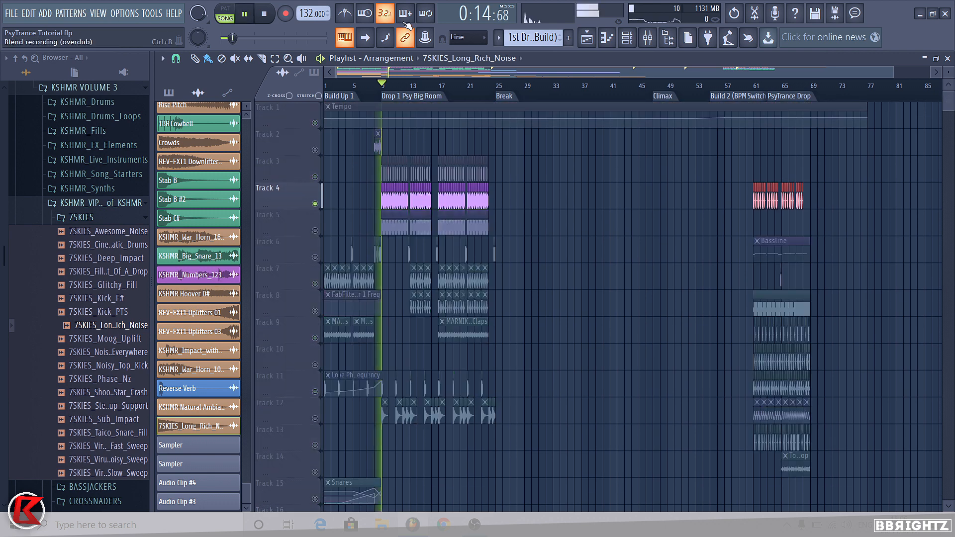
double_click(388, 196)
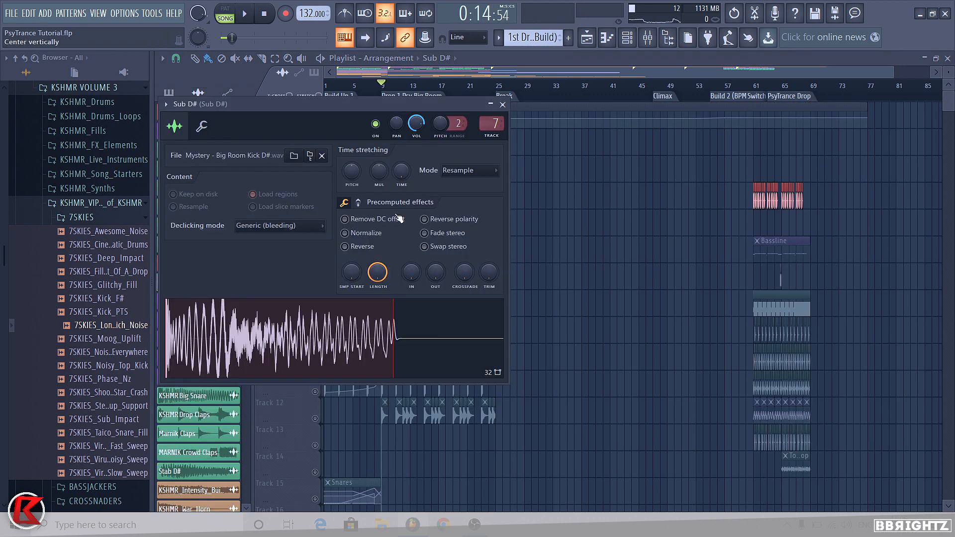
left_click(502, 105)
- Load FabFilter Pro-Q 3 into effect slot 5 of the Sub D# mixer track
left_click(647, 37)
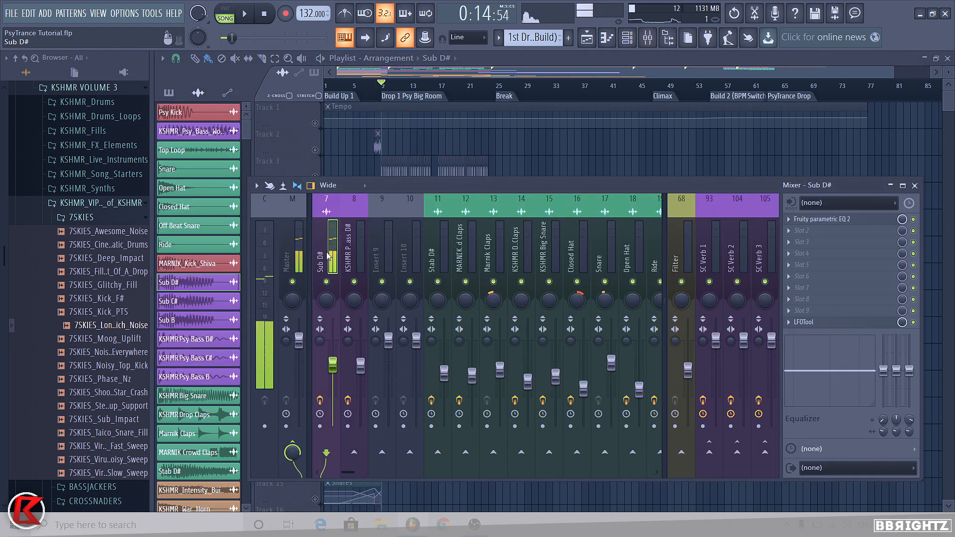
left_click(797, 266)
left_click(641, 81)
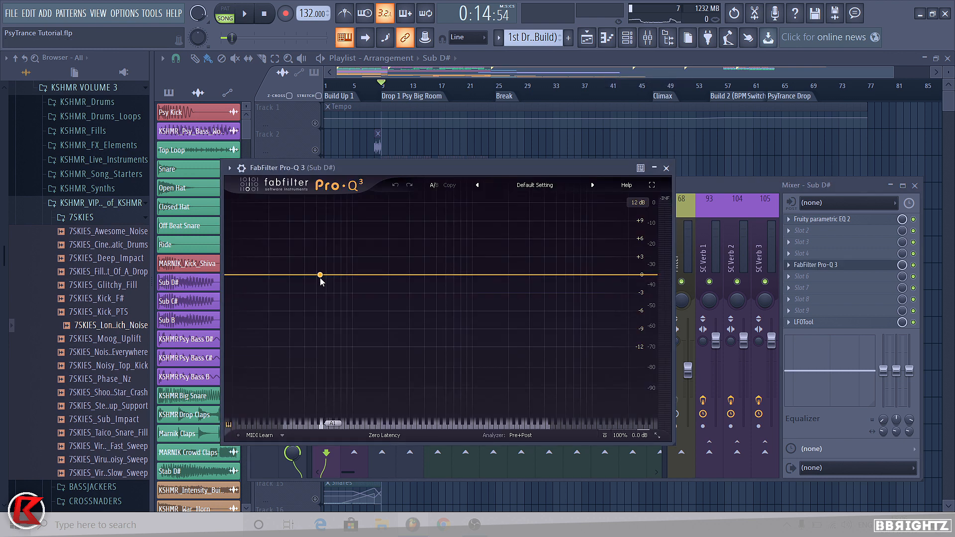
left_click(304, 425)
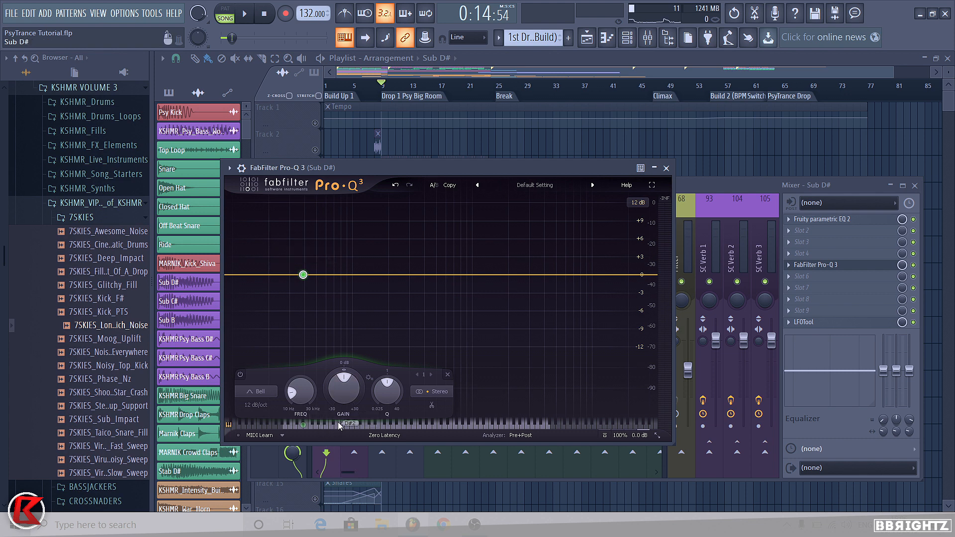
right_click(303, 274)
left_click(323, 376)
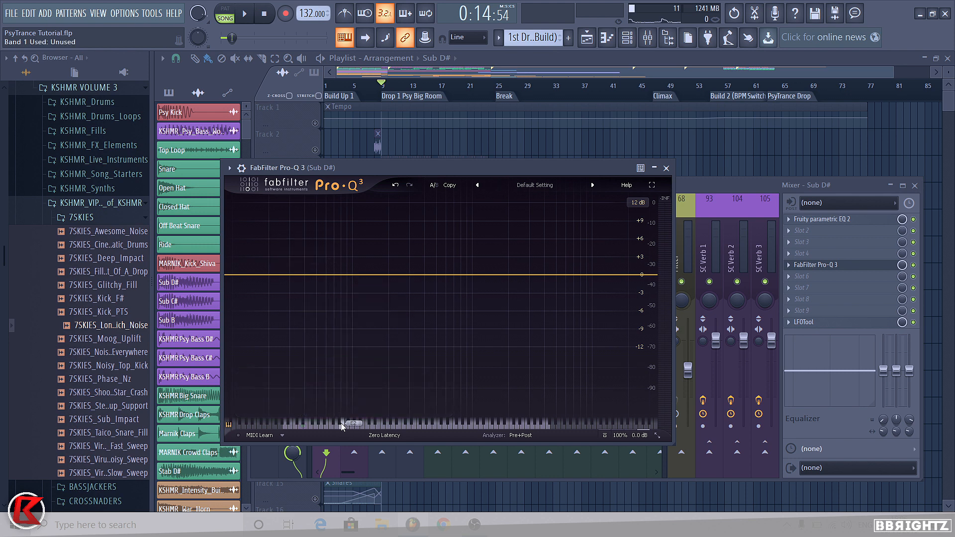
- Add a bell band at D#2 (77.782 Hz) in the equalizer and audition it soloed during playback
left_click(338, 422)
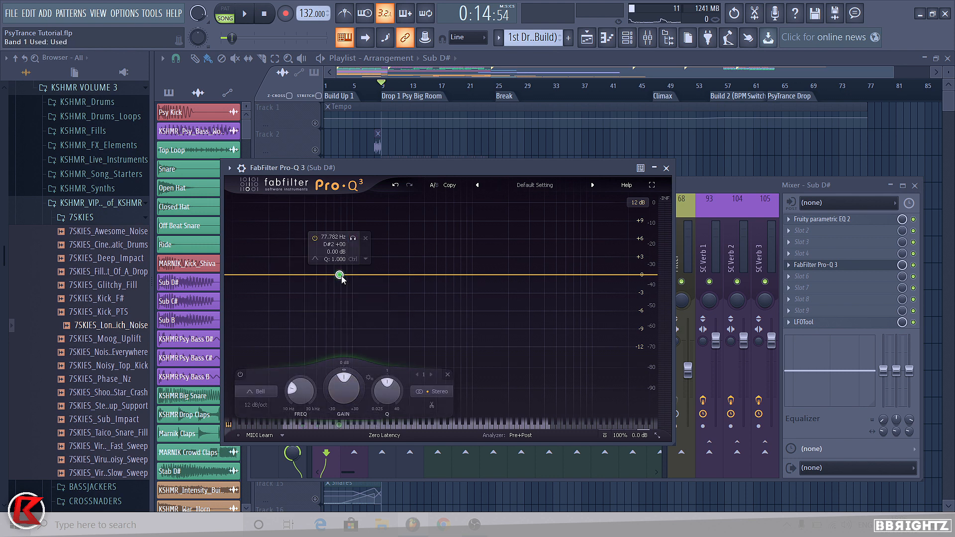
left_click(353, 239)
key("space")
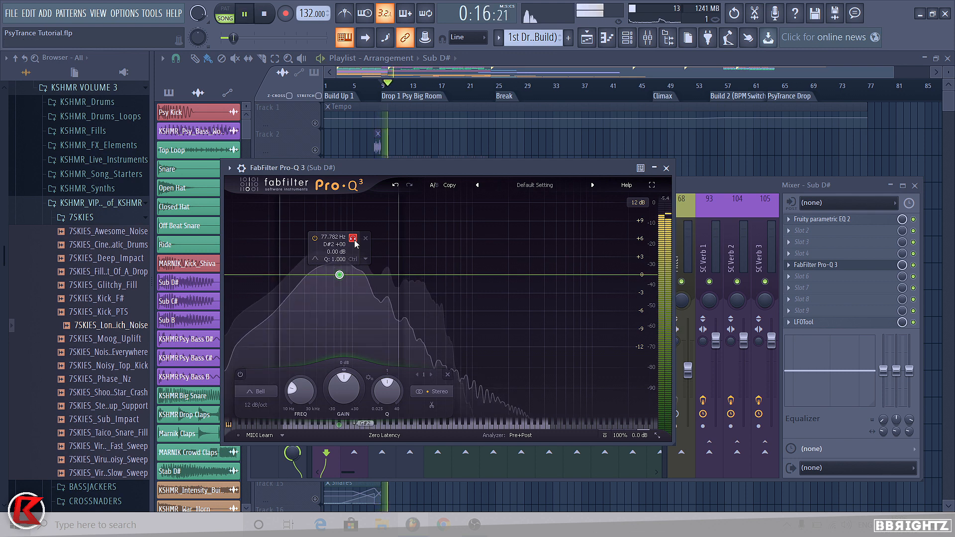
left_click(353, 238)
key("space")
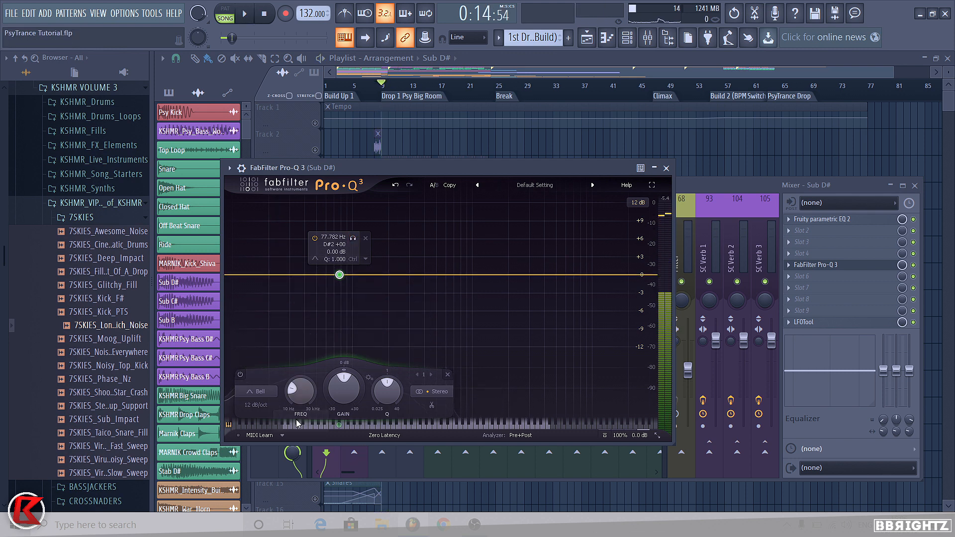
- Add a second bell band at D#1 (38.891 Hz) and audition it soloed during playback
left_click(302, 426)
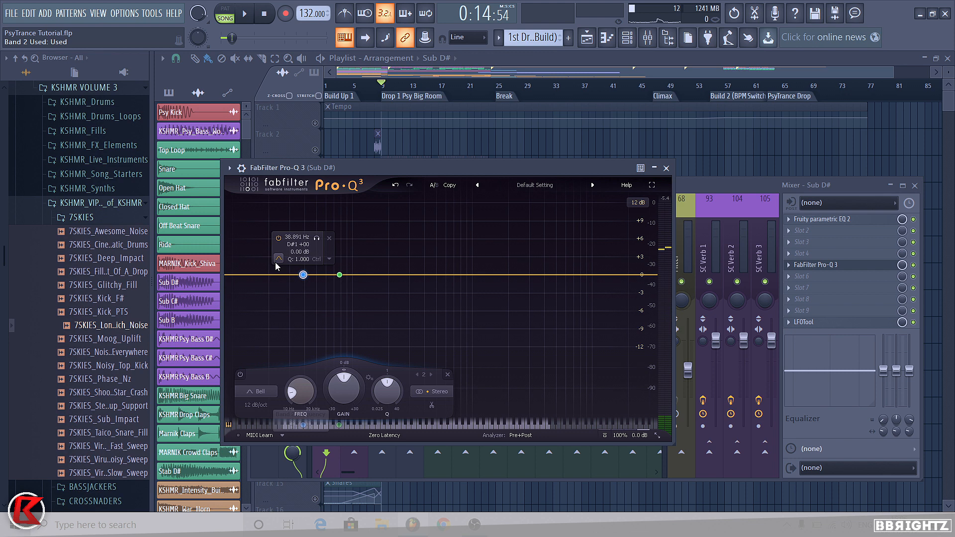
left_click(316, 239)
key("space")
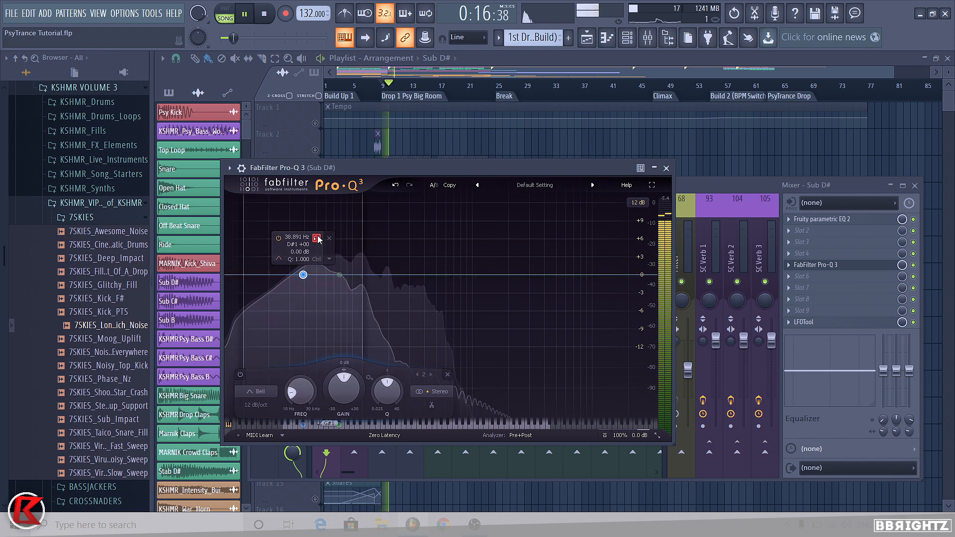
left_click(316, 238)
key("space")
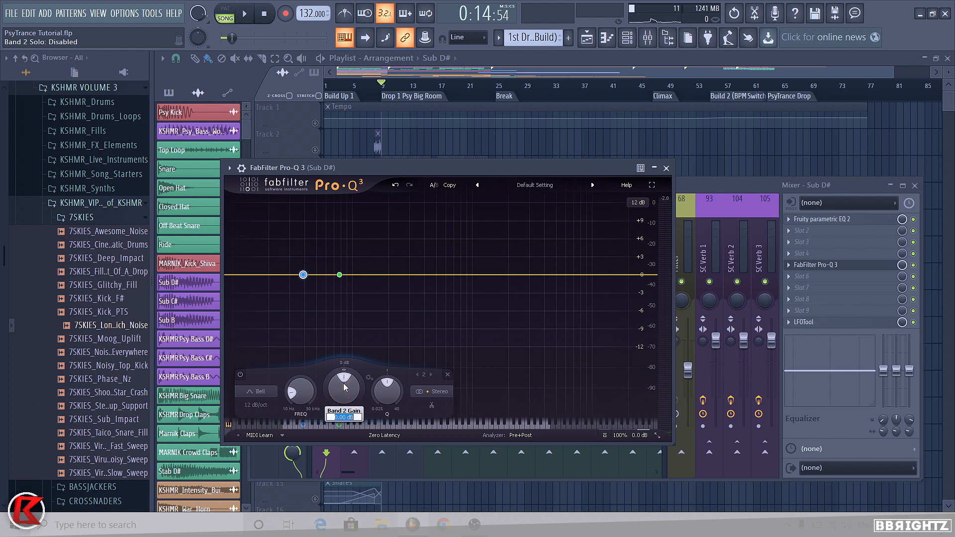
- Set the D#1 band to +2 dB gain with a Q of 5.233 and audition it soloed
key("Return")
left_click_drag(396, 398, 400, 391)
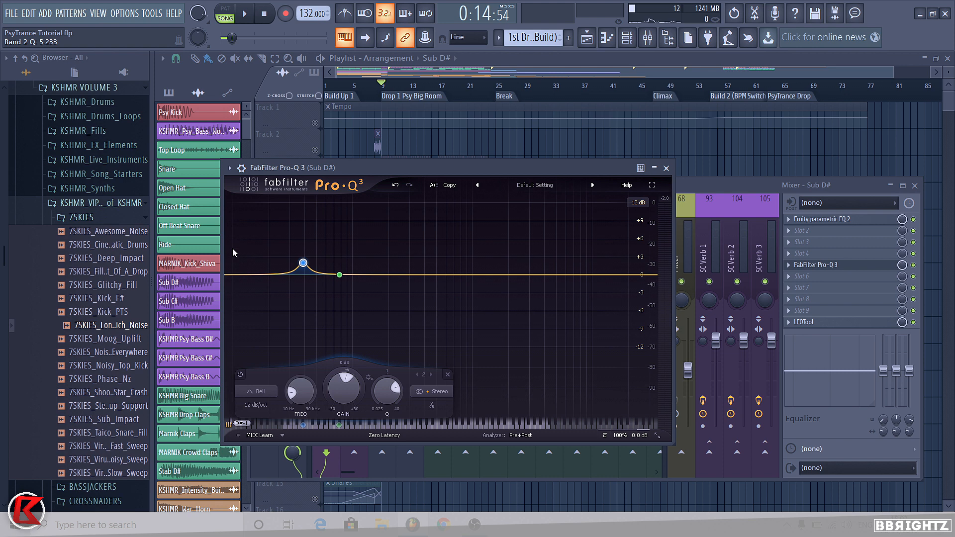
mouse_move(303, 262)
left_click(316, 226)
key("space")
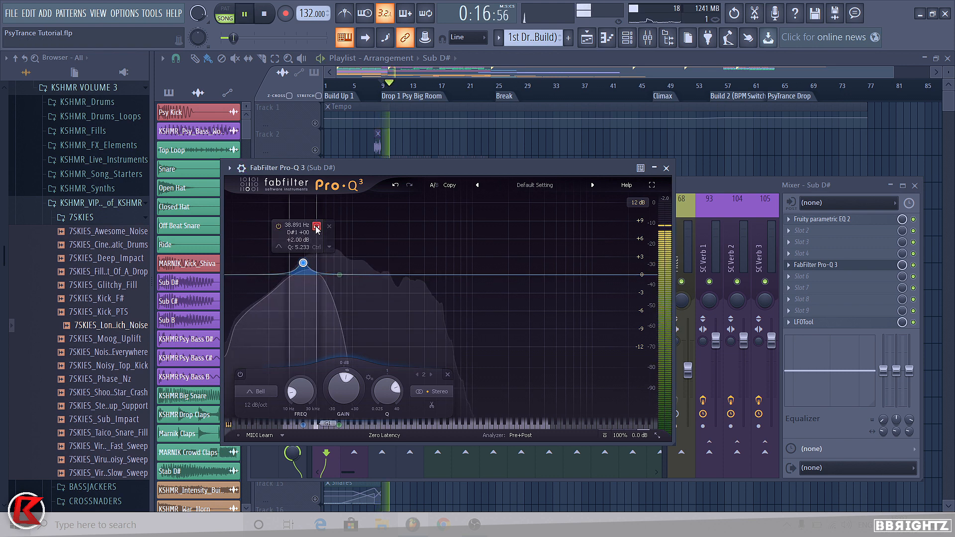
left_click(316, 226)
key("space")
- Set the D#2 band to +2 dB gain with a Q of 10.28 and play the sub to check it
left_click(339, 275)
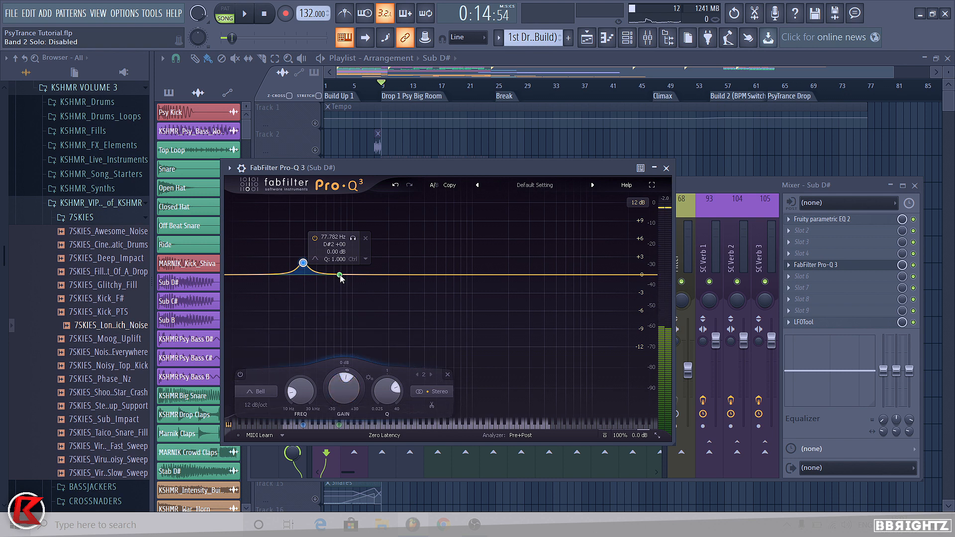
type("2")
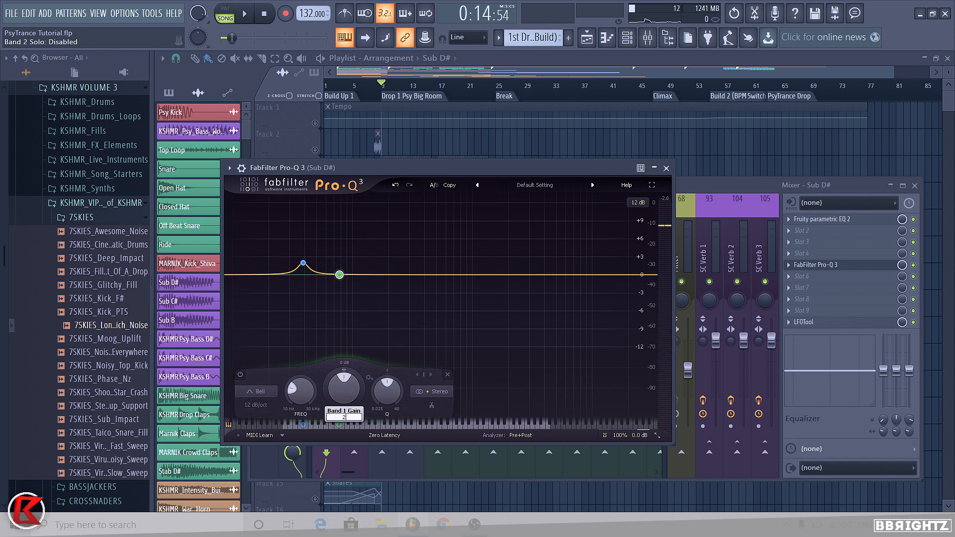
key("Return")
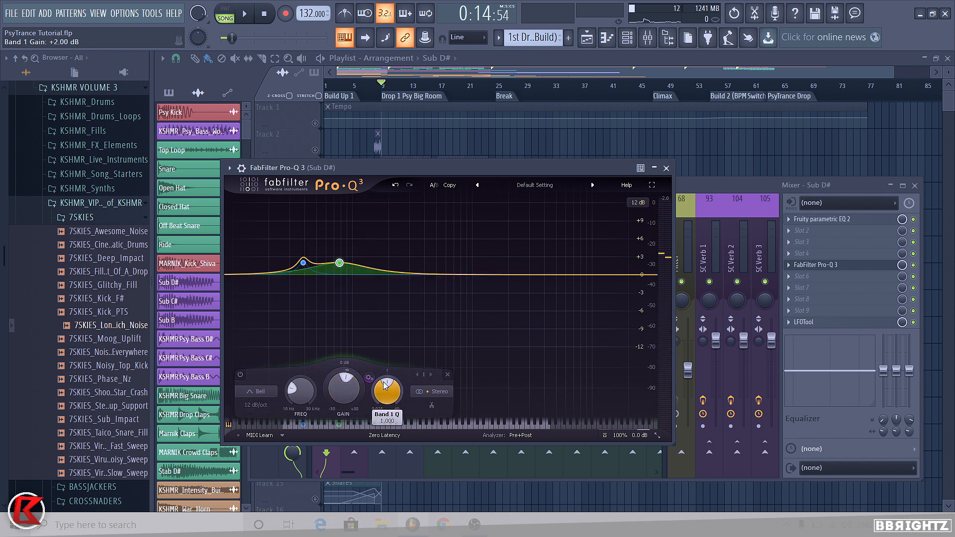
mouse_move(388, 383)
left_mouse_down()
mouse_move(411, 397)
mouse_move(398, 391)
left_mouse_up()
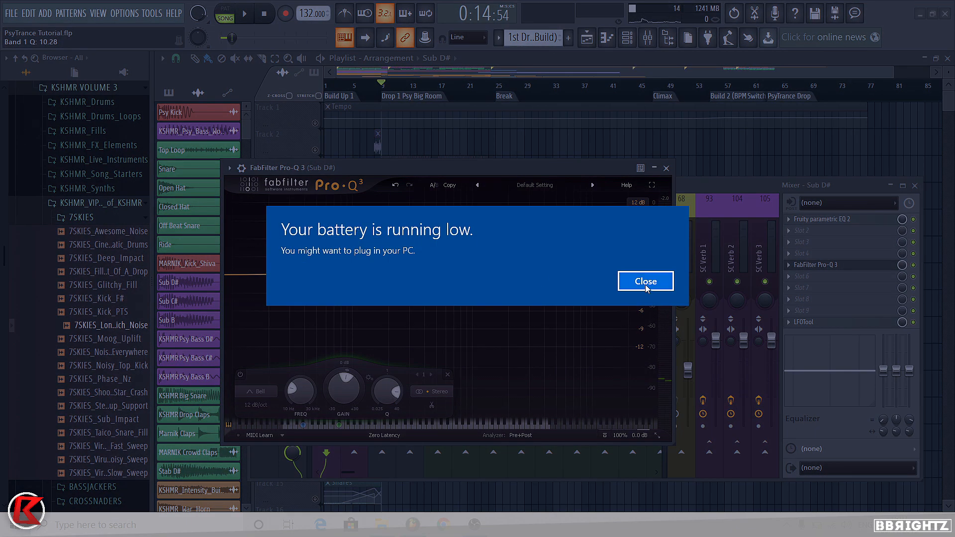
left_click(641, 279)
left_click(353, 227)
key("space")
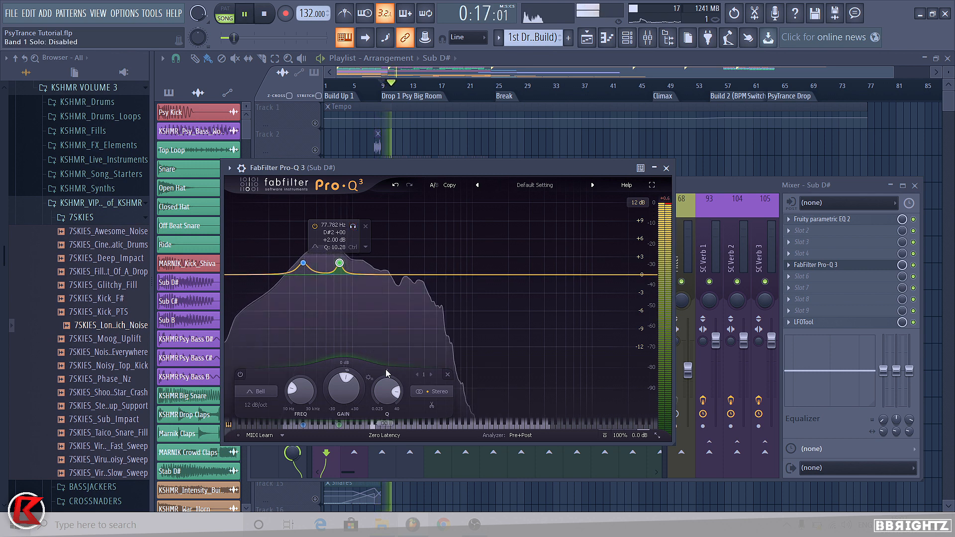
- Stop playback and set the gain of the D#1 band to +3 dB
left_click(304, 264)
key("space")
left_click(304, 264)
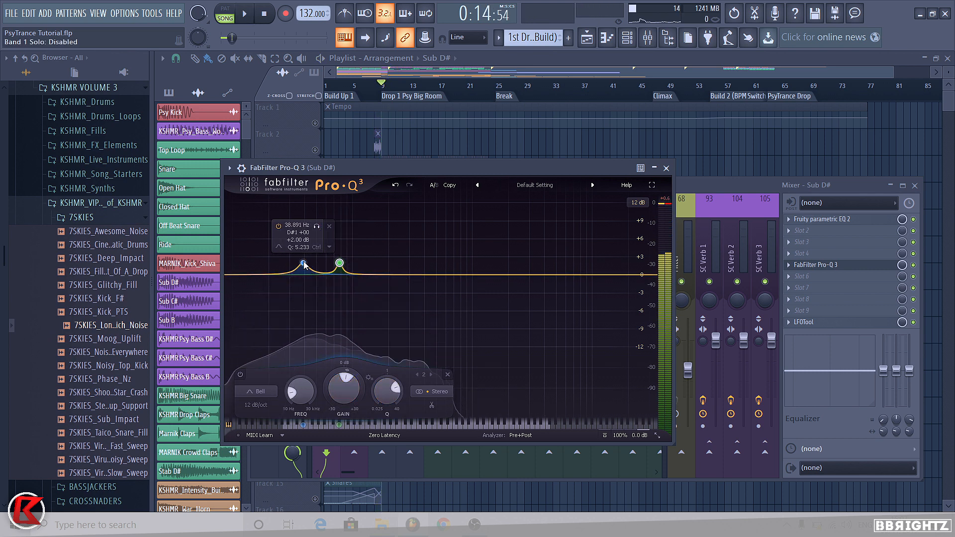
double_click(343, 378)
type("3")
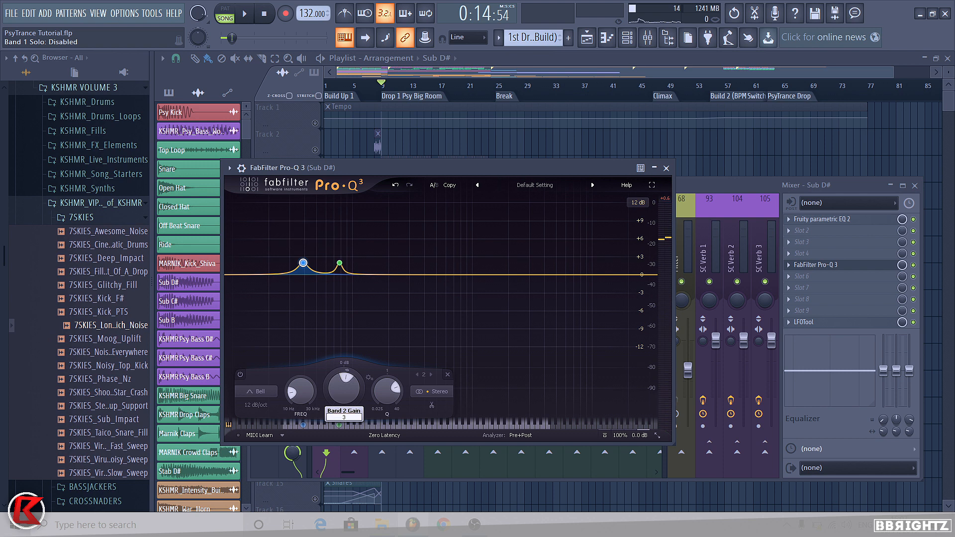
key("Return")
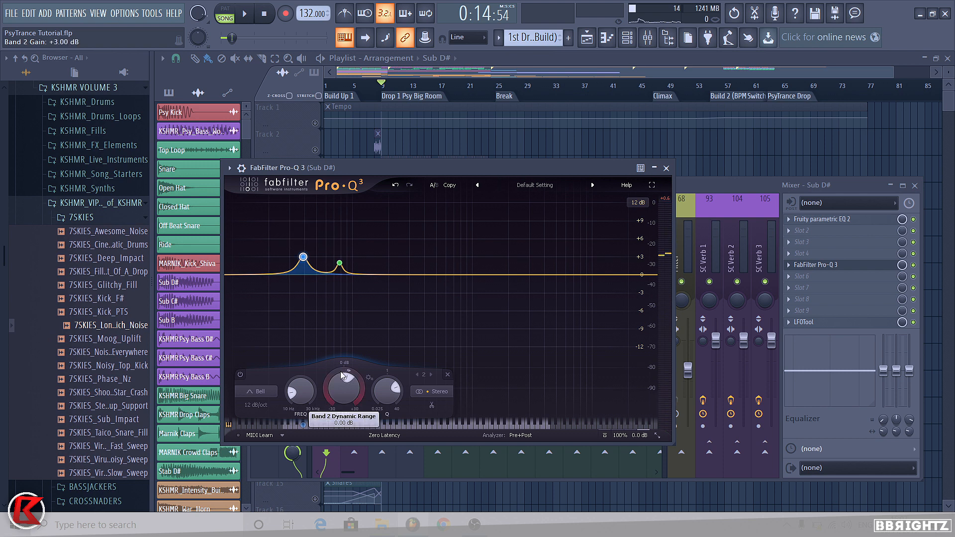
- Close the equalizer and mixer, and collapse the 7SKIES and KSHMR_VIP_Friends_of_KSHMR folders in the browser
left_click(667, 168)
left_click(914, 185)
left_click(95, 211)
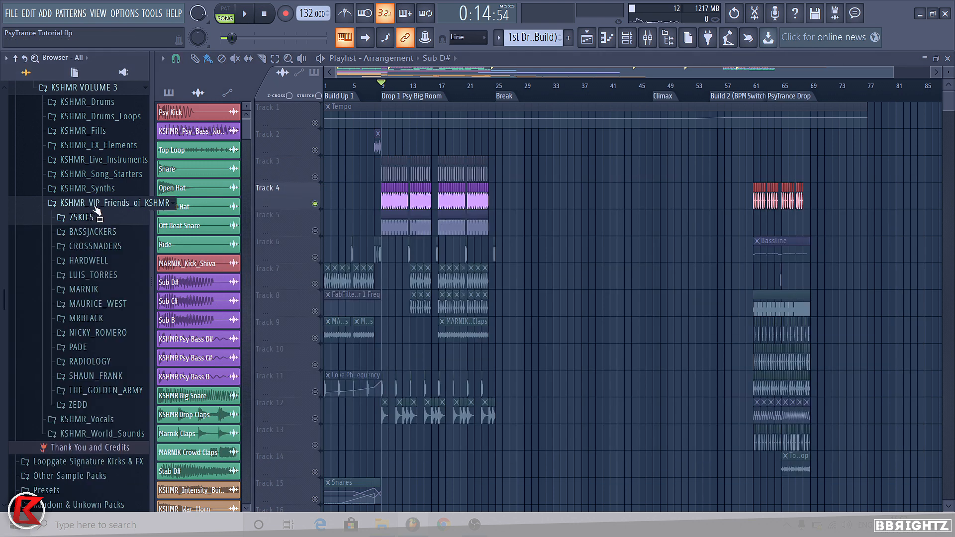
left_click(95, 204)
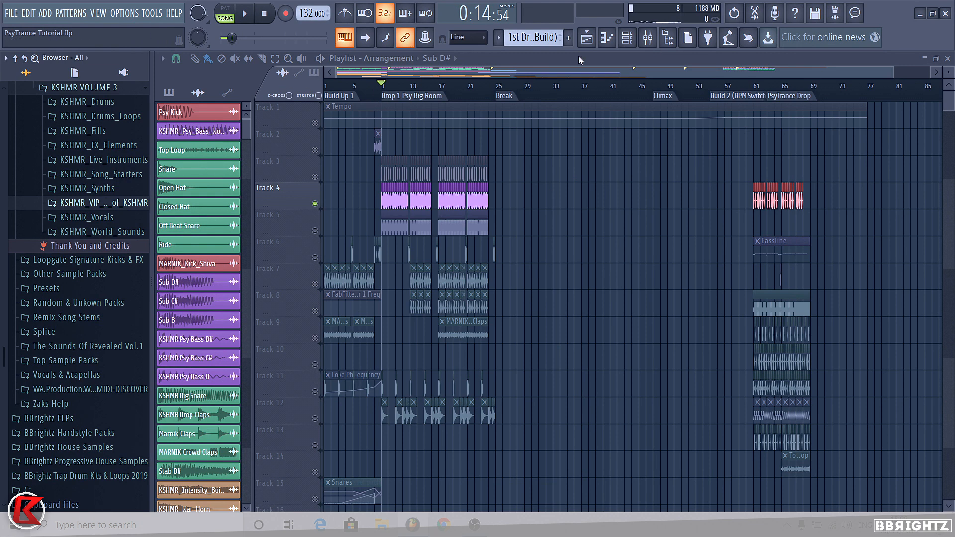
- Compare the Sub D# track during playback with FabFilter Pro-Q 3 on and bypassed, leaving the equalizer enabled
left_click(648, 38)
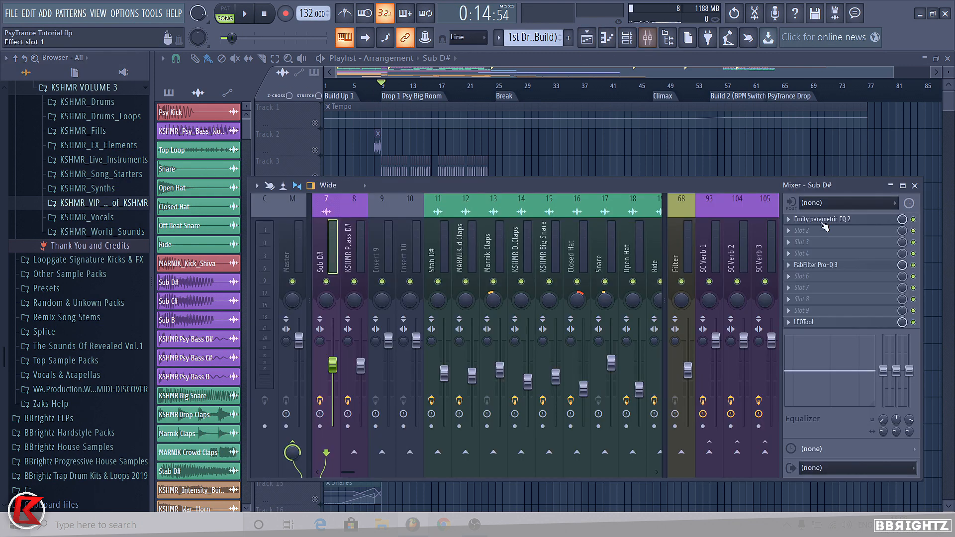
left_click(884, 269)
key("space")
left_click(913, 265)
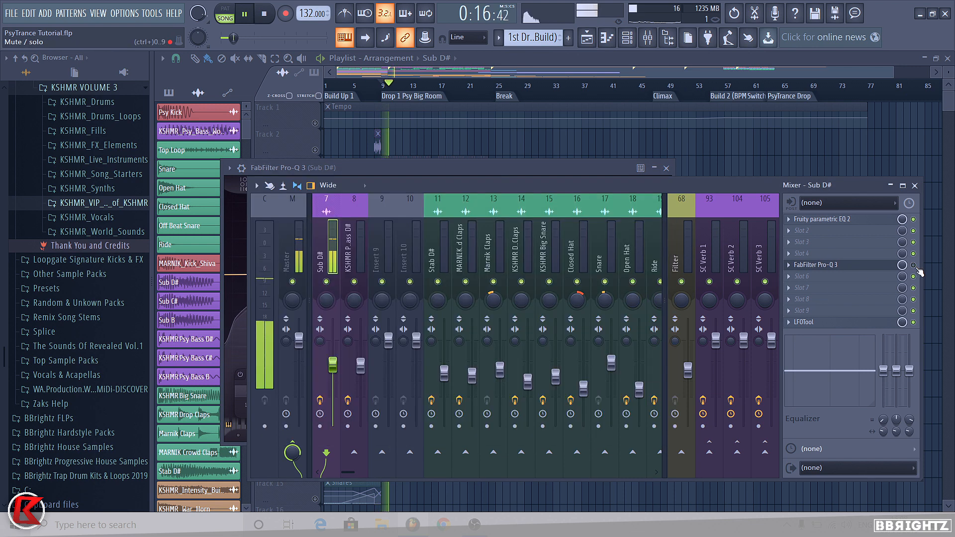
key("space")
left_click(913, 265)
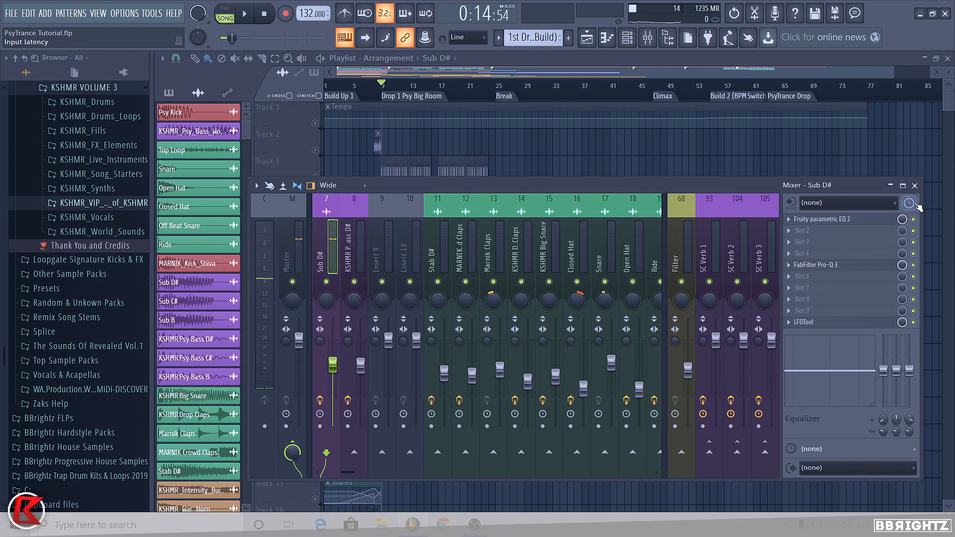
- Make the 1st Drop (Build) pattern active in the playlist and close the mixer
left_click(914, 186)
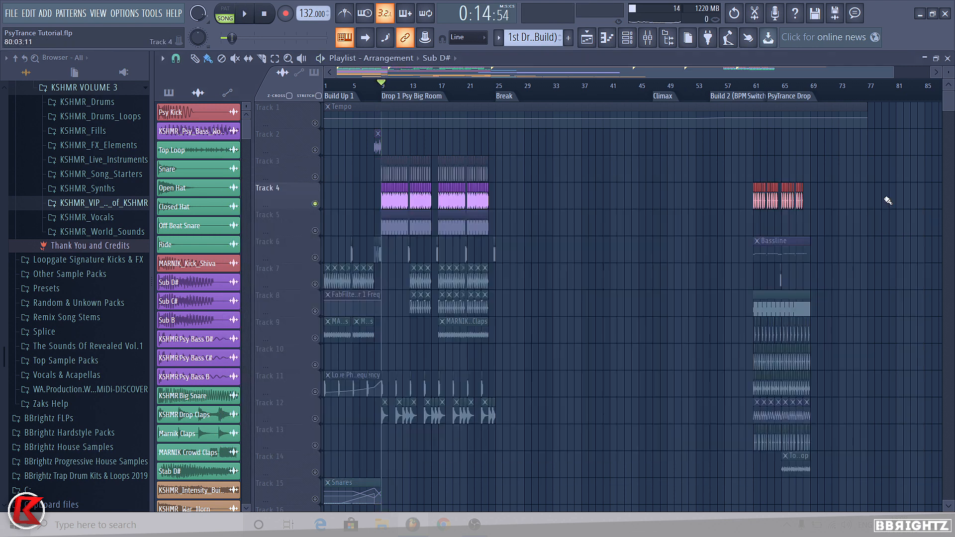
left_click(526, 36)
left_click(647, 38)
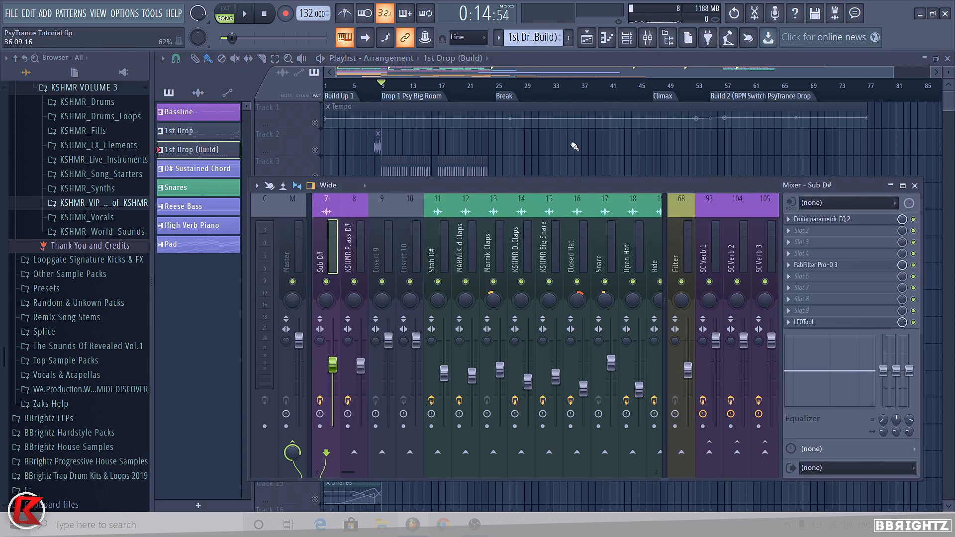
left_click(914, 186)
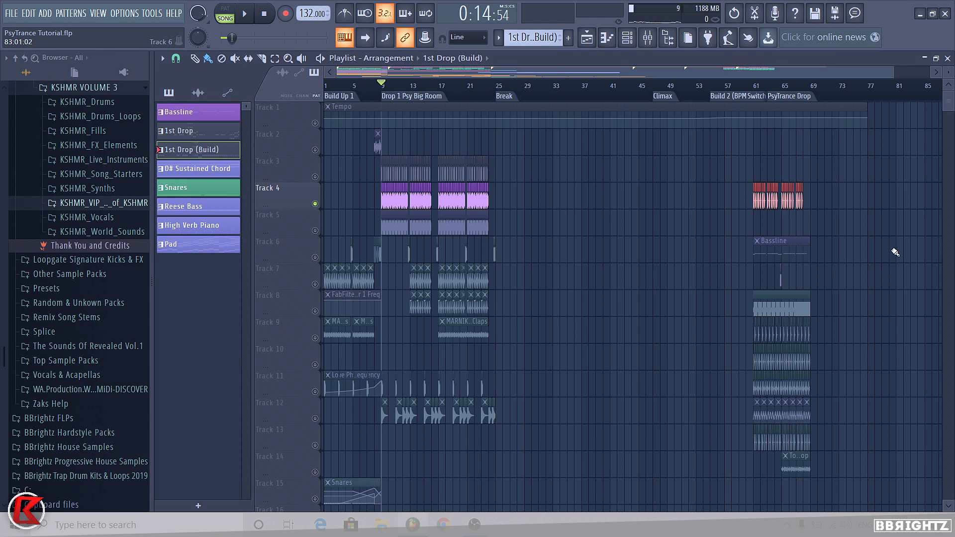
- Unmute Track 5 and audition its bass on its own, checking its mixer level, with Track 4 enabled again at the end
key("space")
left_click(314, 231)
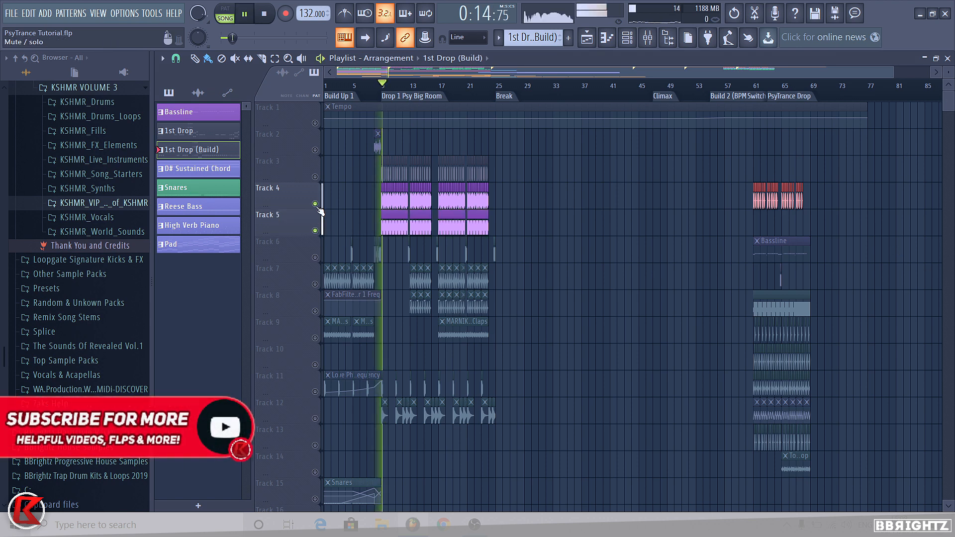
left_click(647, 38)
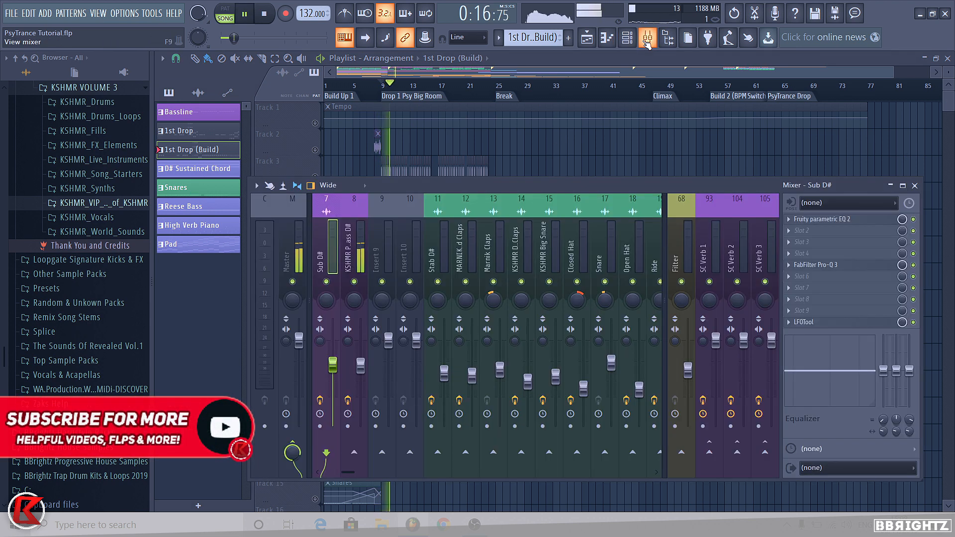
left_click(647, 38)
key("space")
left_click(315, 203)
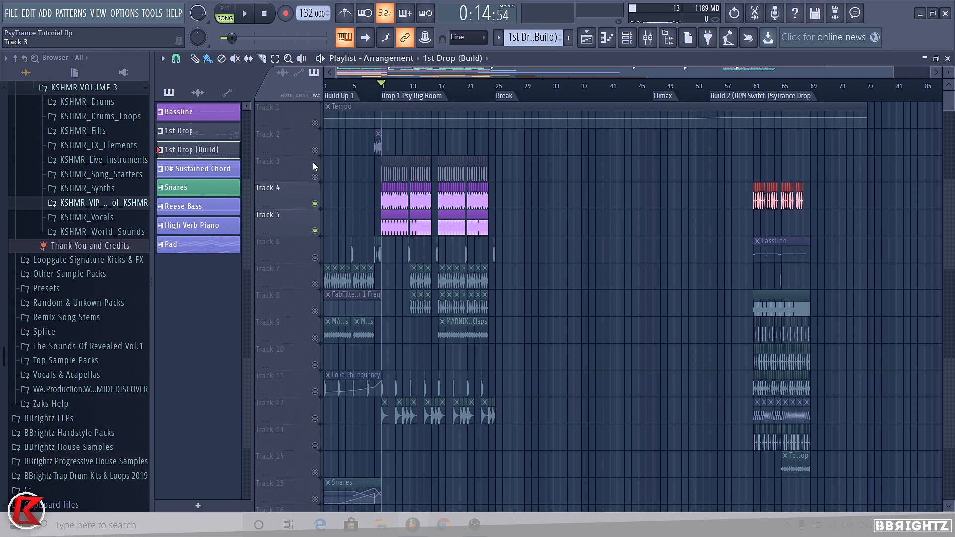
- Unmute Track 3 and play the kick with both bass tracks, checking the Sub D# mixer channel before closing the mixer
left_click(315, 176)
key("space")
left_click(647, 37)
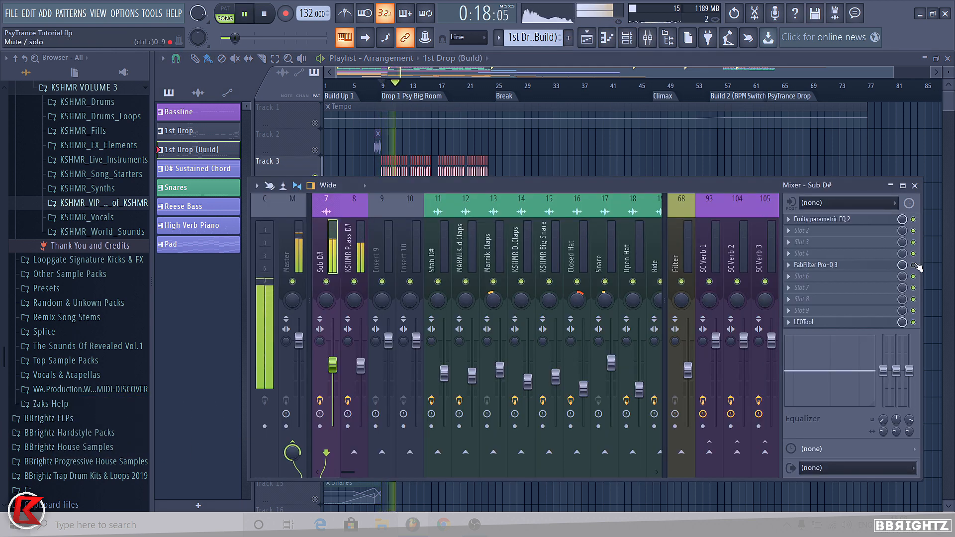
key("space")
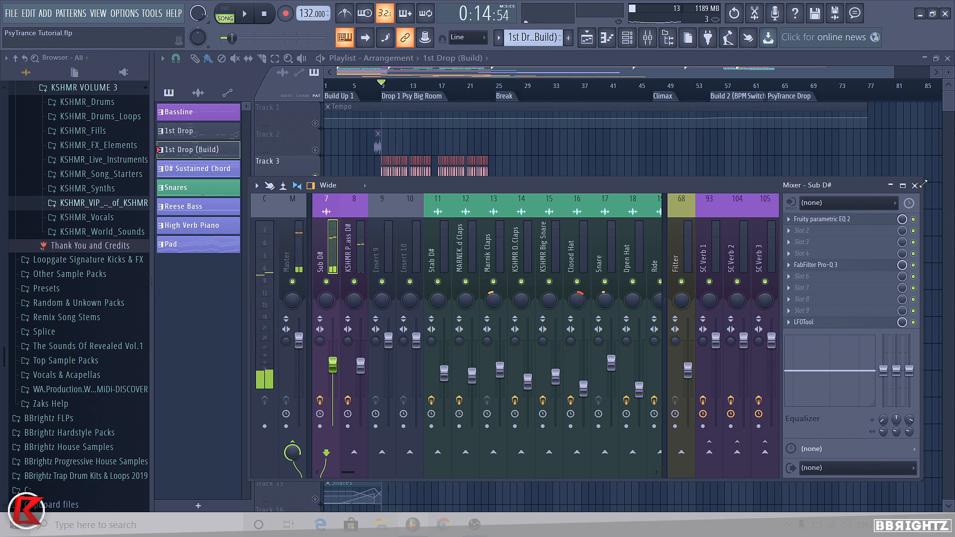
left_click(914, 185)
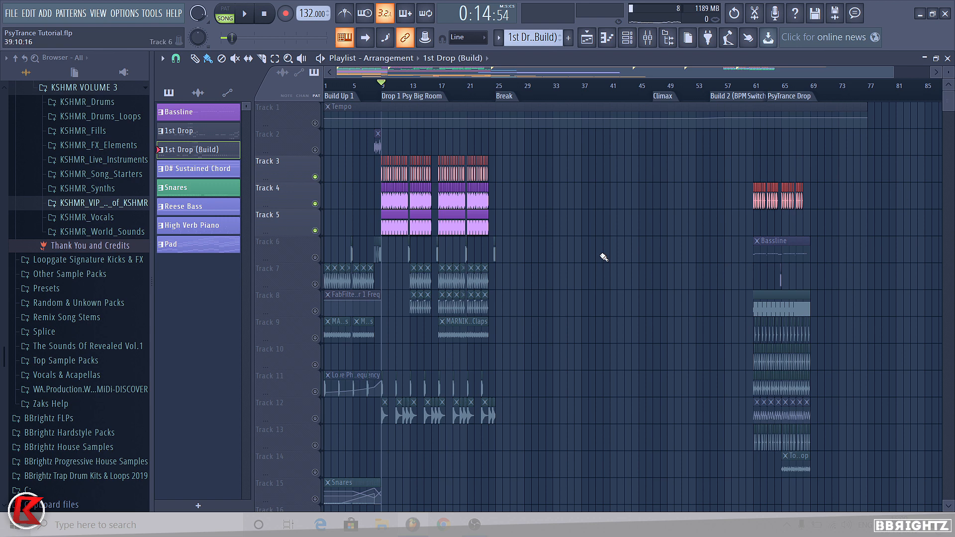
- Fill Track 41 with KSHMR Hoover D# clips from bar 1 to bar 9 in Build Up 1 and return the playhead to the start
scroll(569, 257, "down", 9)
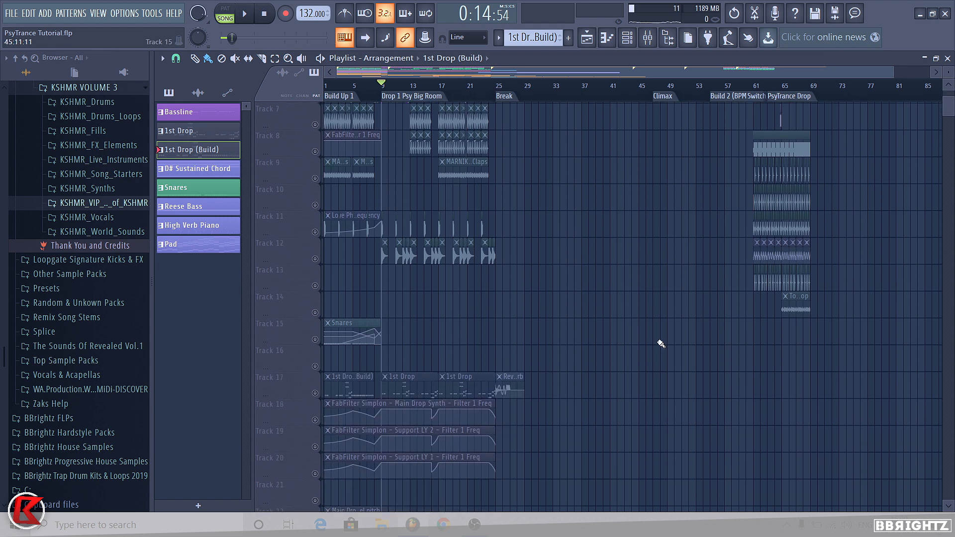
scroll(438, 278, "down", 5)
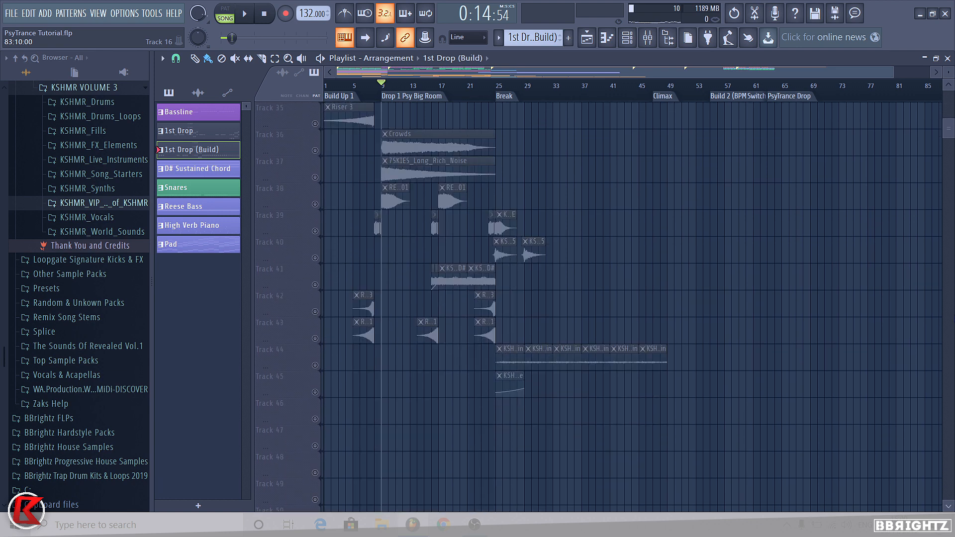
left_click(439, 281)
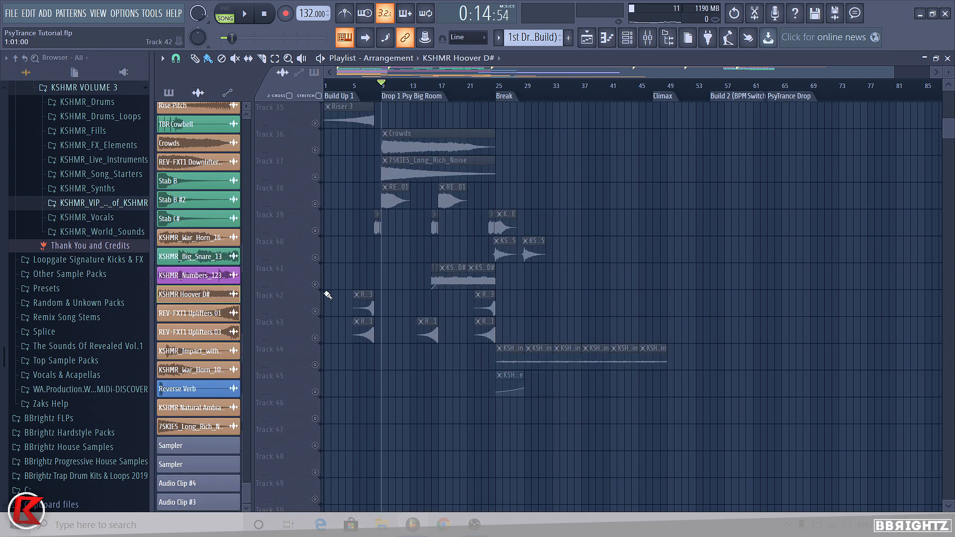
scroll(316, 296, "up", 2)
left_click_drag(325, 284, 398, 287)
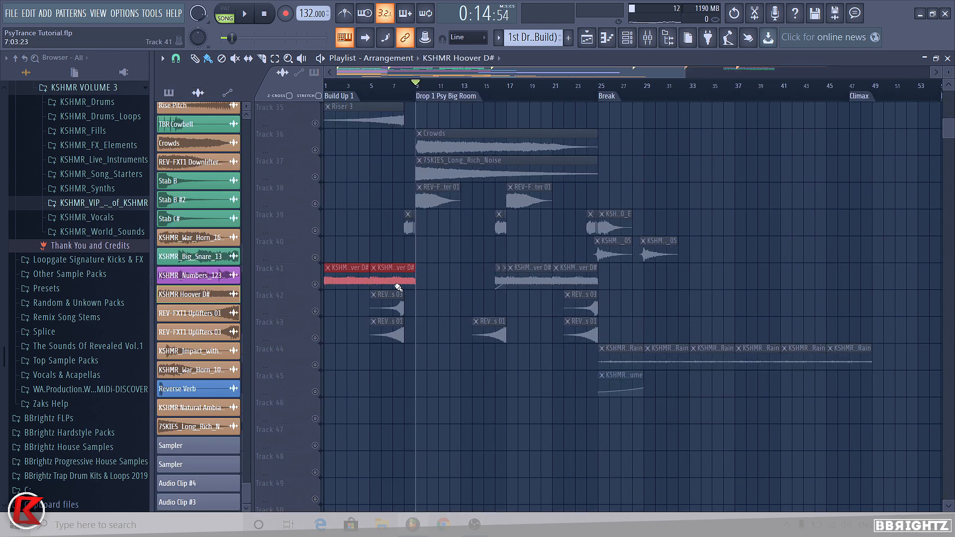
left_click_drag(393, 88, 253, 89)
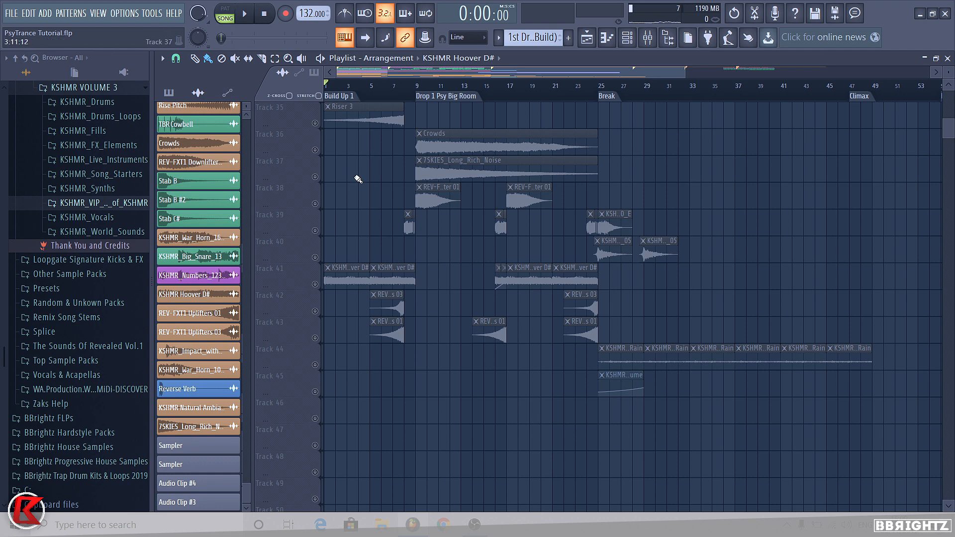
- Create a channel pitch automation clip for KSHMR Hoover D# spanning Build Up 1 and place it on Track 40
double_click(527, 283)
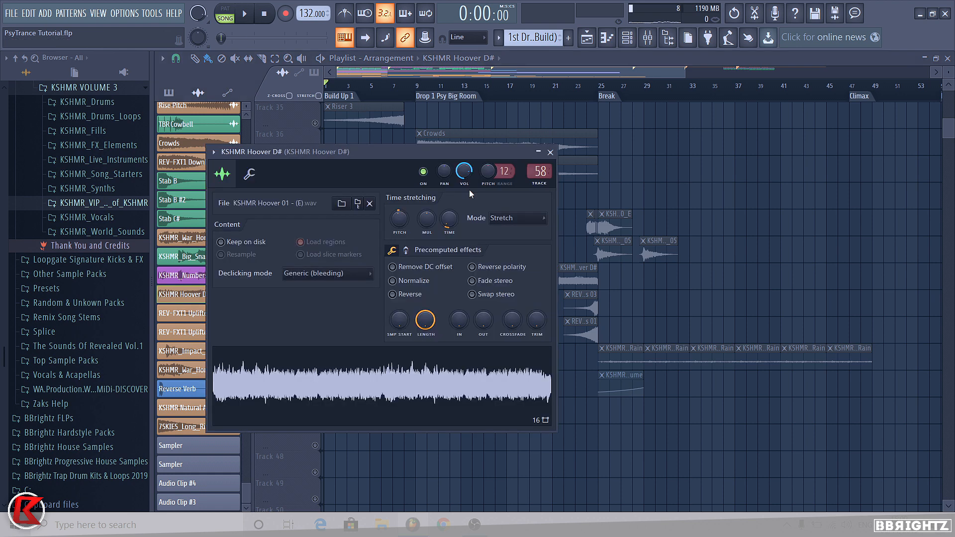
right_click(756, 280)
left_click_drag(417, 85, 326, 85)
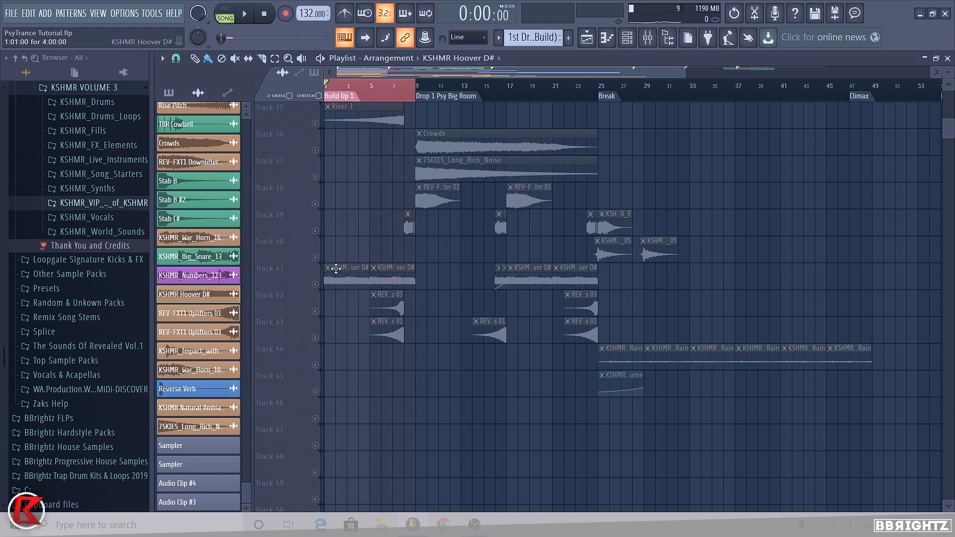
double_click(337, 280)
right_click(488, 171)
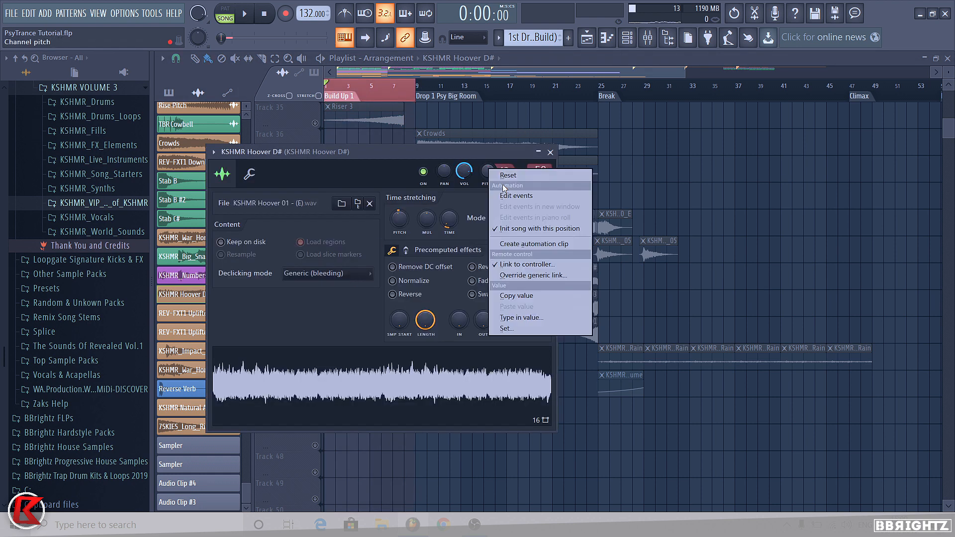
left_click(503, 243)
left_click_drag(363, 136, 363, 243)
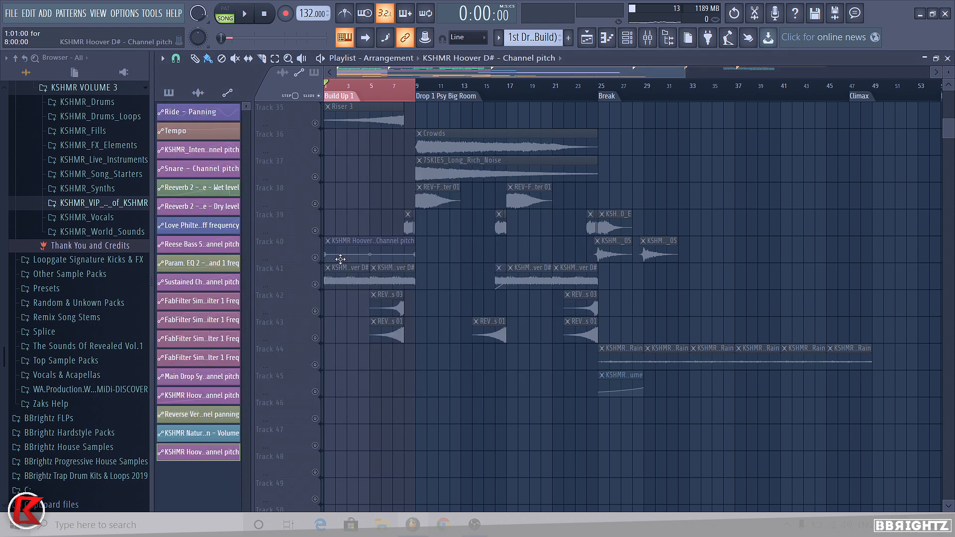
- Unmute Tracks 40 and 41 and briefly play the hoover from the start of Build Up 1
left_click(315, 284)
left_click(315, 257)
key("space")
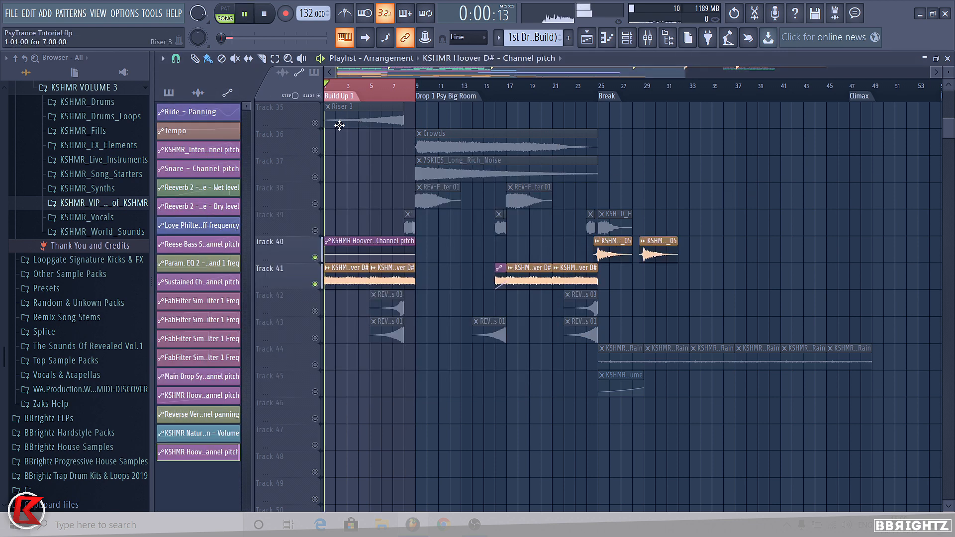
key("space")
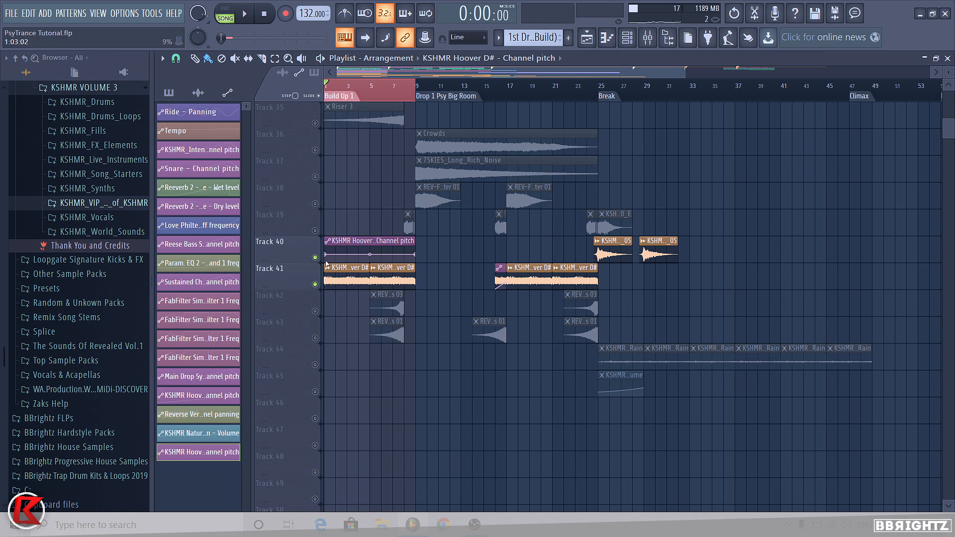
- Shape the hoover's pitch automation to stay flat until bar 5, rise to bar 8 and fall by bar 9
right_click(413, 254)
left_click(447, 439)
right_click(370, 254)
left_click(407, 445)
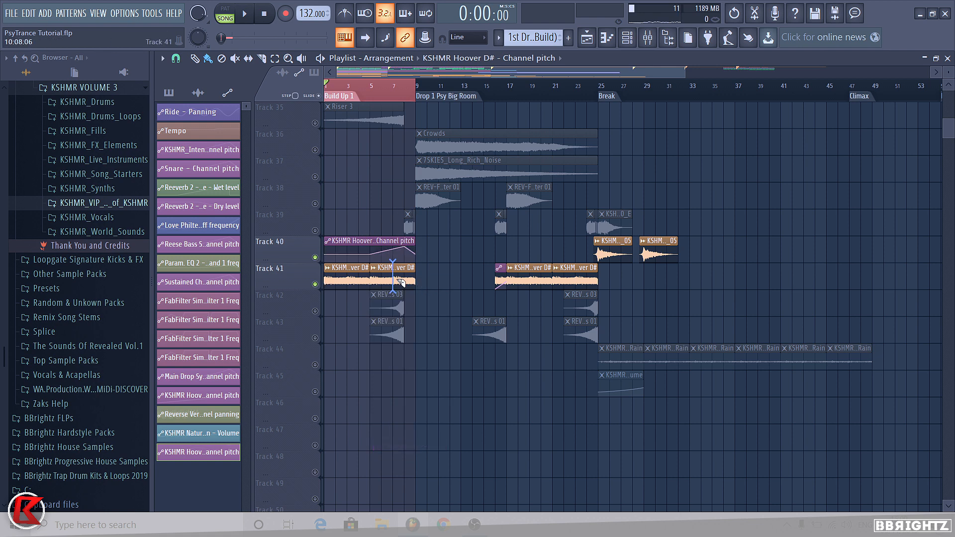
- End the hoover clips on Track 41 at bar 8 and divide the second one into one-bar clips starting at bars 5, 6 and 7
scroll(329, 289, "up", 5)
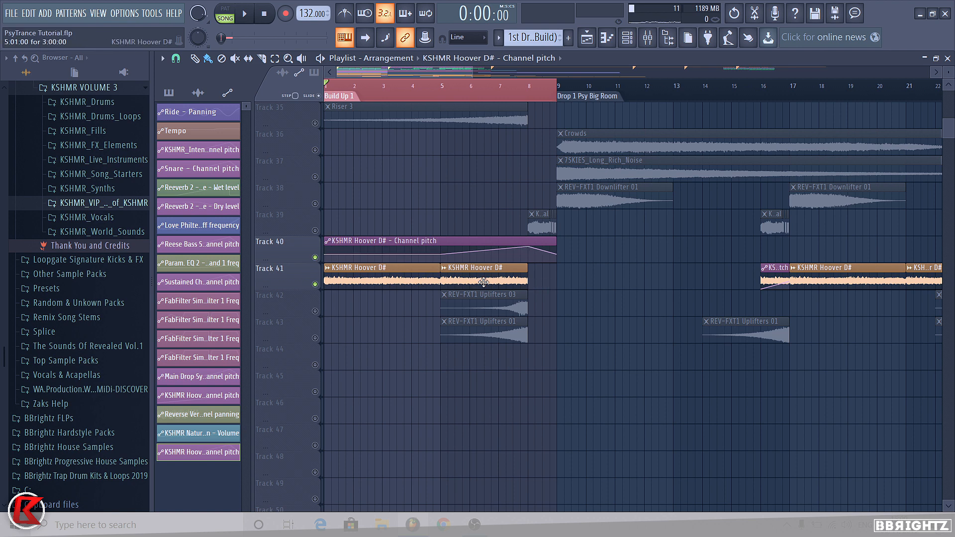
scroll(484, 281, "up", 2)
mouse_move(540, 279)
left_mouse_down()
mouse_move(911, 279)
mouse_move(499, 287)
mouse_move(481, 277)
mouse_move(501, 275)
left_mouse_up()
right_click(447, 282, "shift")
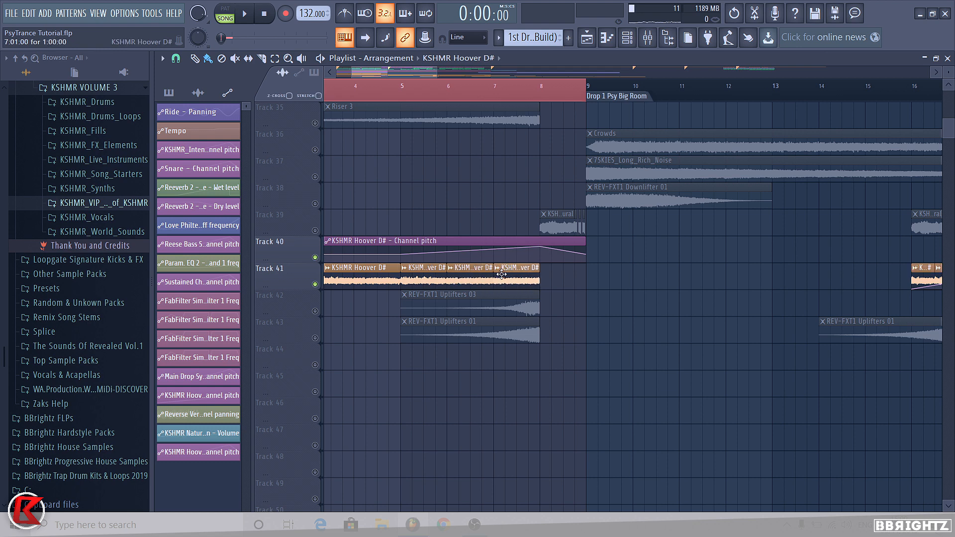
- Play Build Up 1 from the start to check the hoover's pitch rise and its one-bar repeats
key("space")
scroll(612, 275, "down", 8)
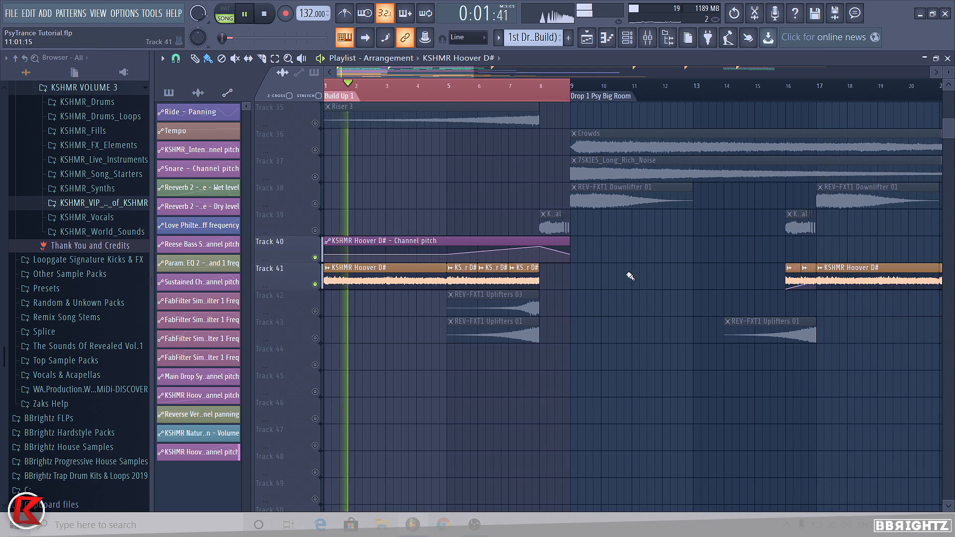
scroll(637, 282, "down", 1)
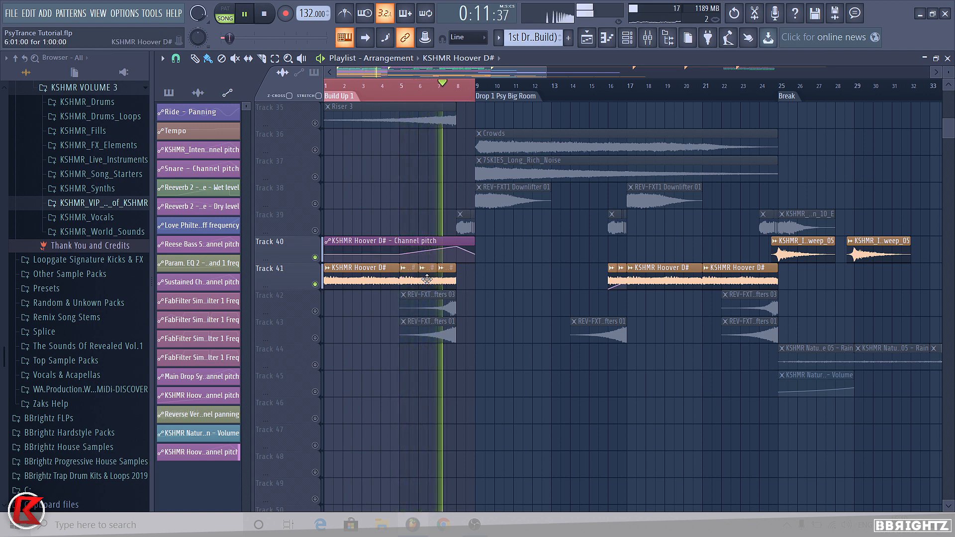
key("space")
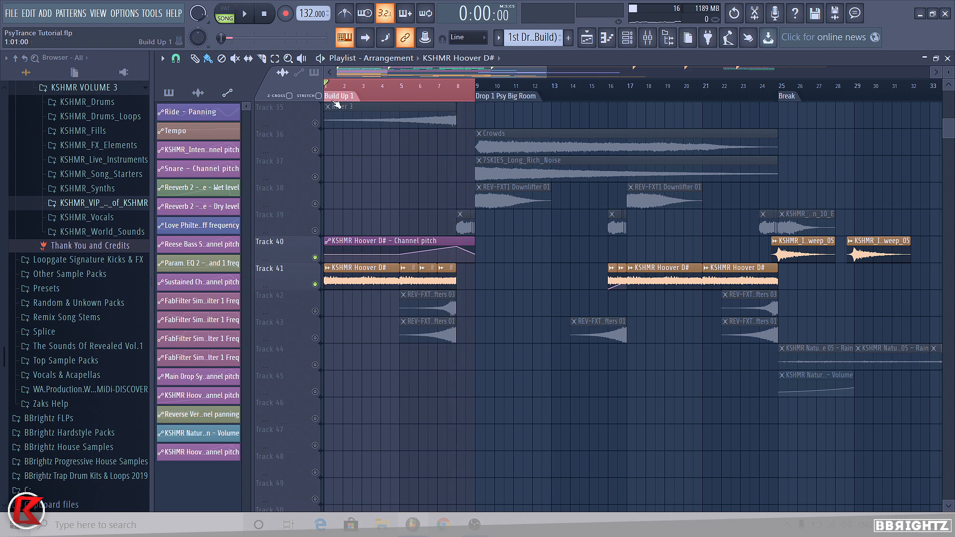
- Unmute all playlist tracks, clear the time selection and play the transition from bar 16 of the first drop
left_click(315, 123)
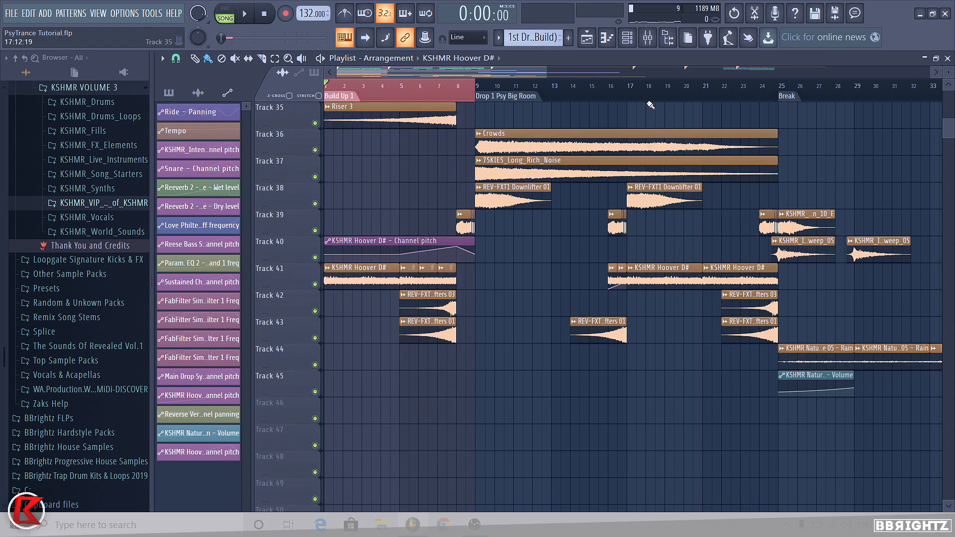
left_click(616, 88)
key("space")
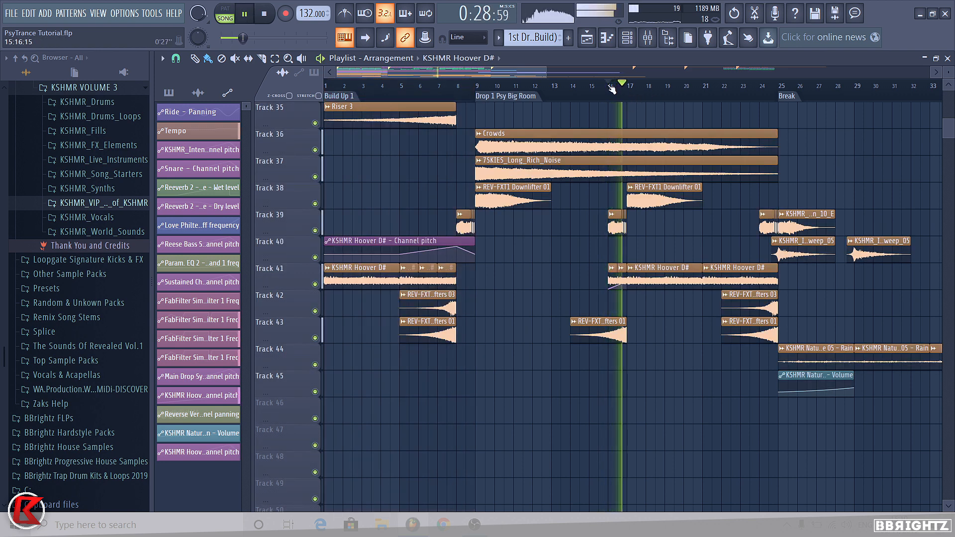
key("space")
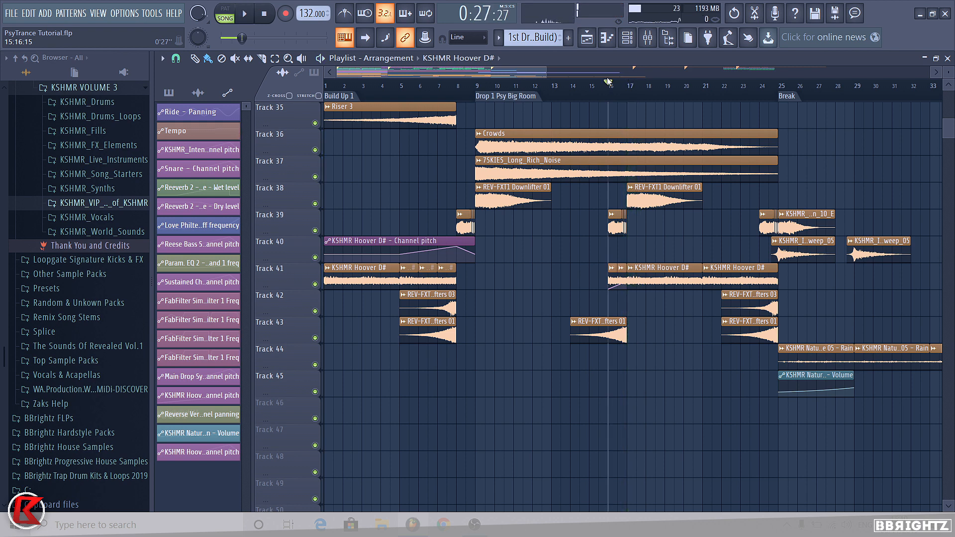
- Move the playhead to bar 29 in the Break and open the Pad pattern in the piano roll to examine its chords
scroll(597, 94, "down", 8)
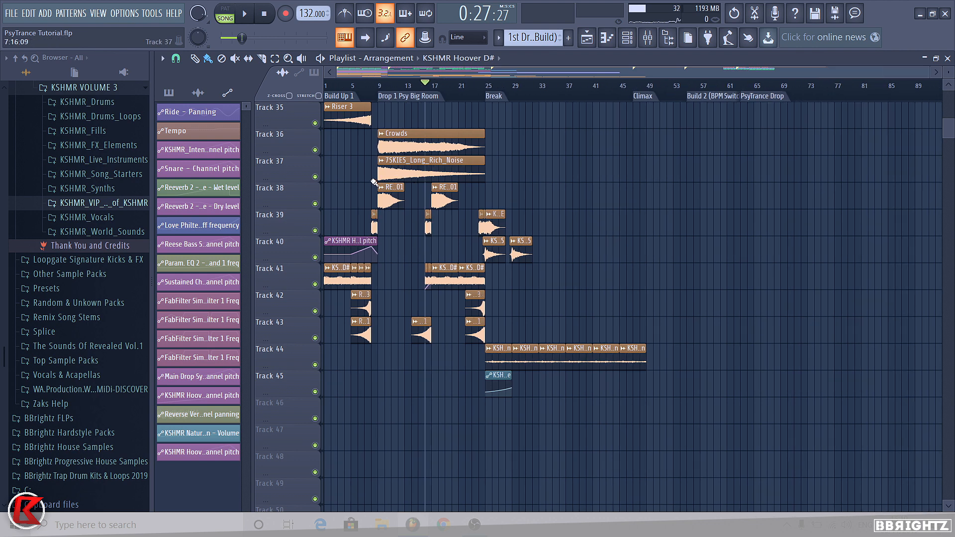
scroll(375, 184, "up", 5)
scroll(368, 187, "up", 2)
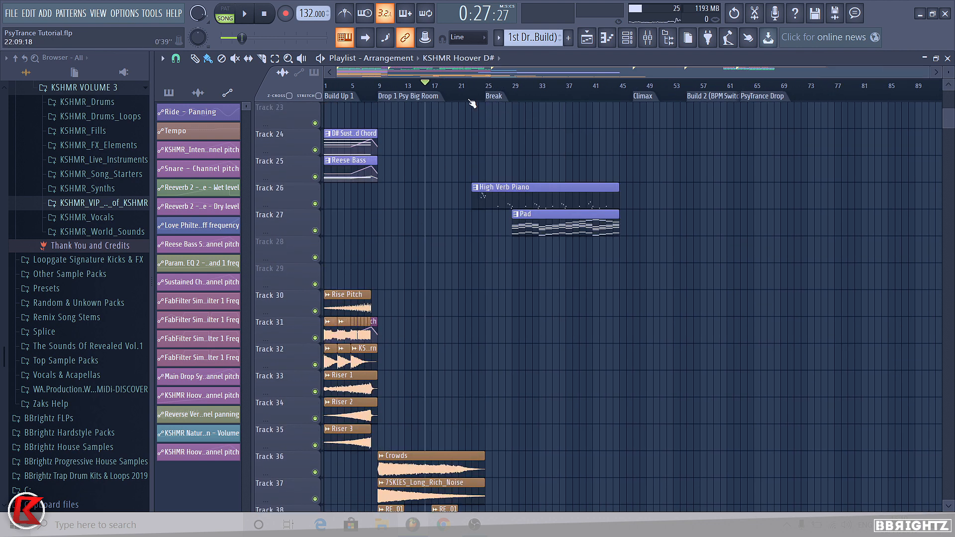
left_click(486, 88)
scroll(579, 296, "up", 2, "ctrl")
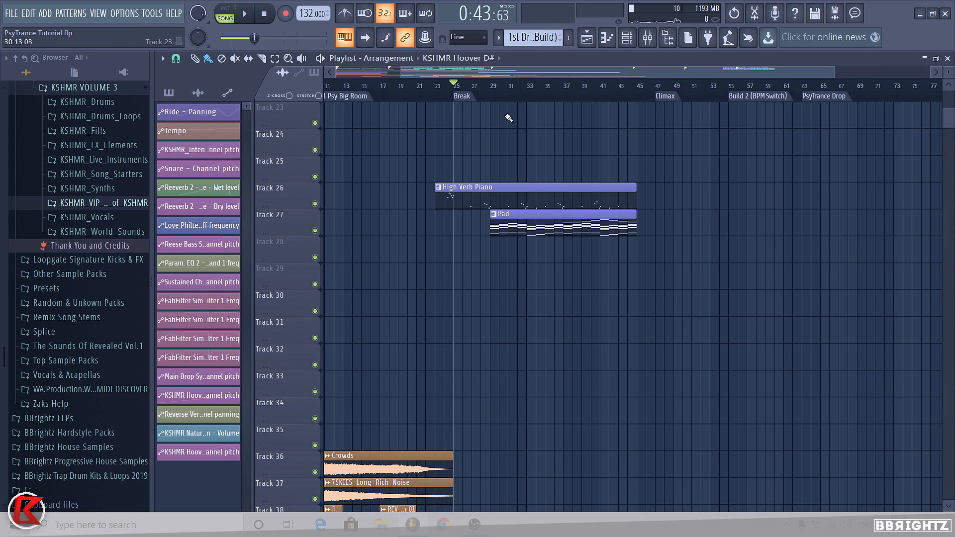
left_click(491, 87)
scroll(666, 259, "up", 1, "ctrl")
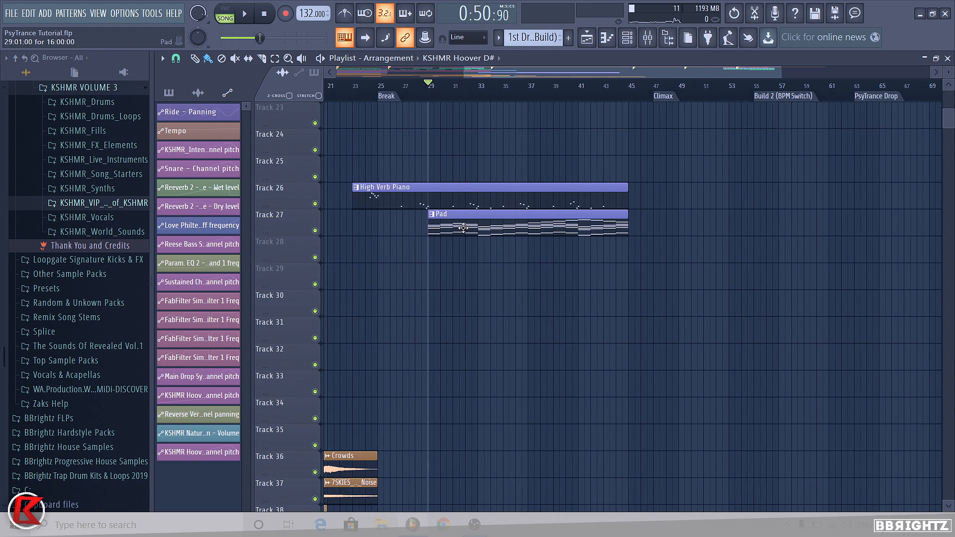
double_click(461, 214)
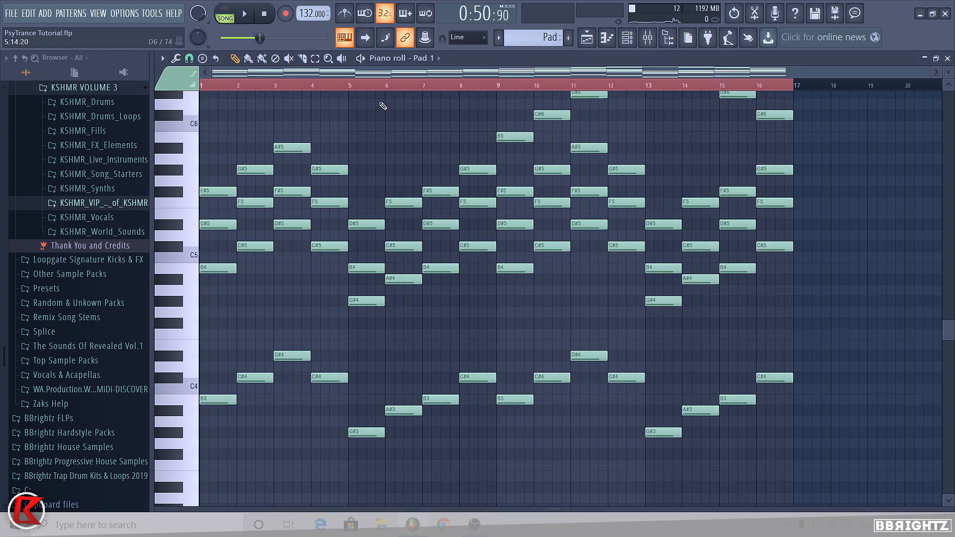
scroll(544, 214, "up", 2)
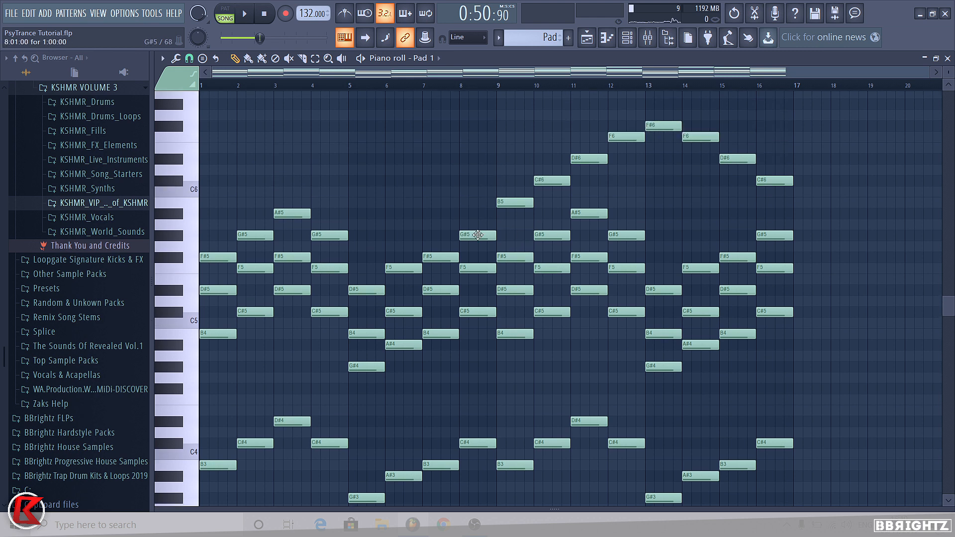
- Play the Pad pattern on its own from the start to hear its opening chords
scroll(379, 221, "down", 2)
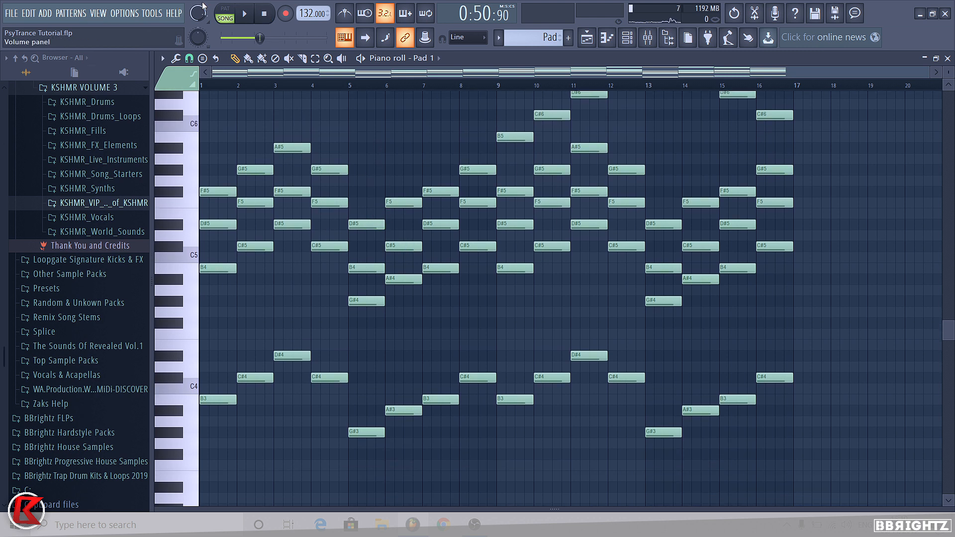
left_click(225, 9)
key("space")
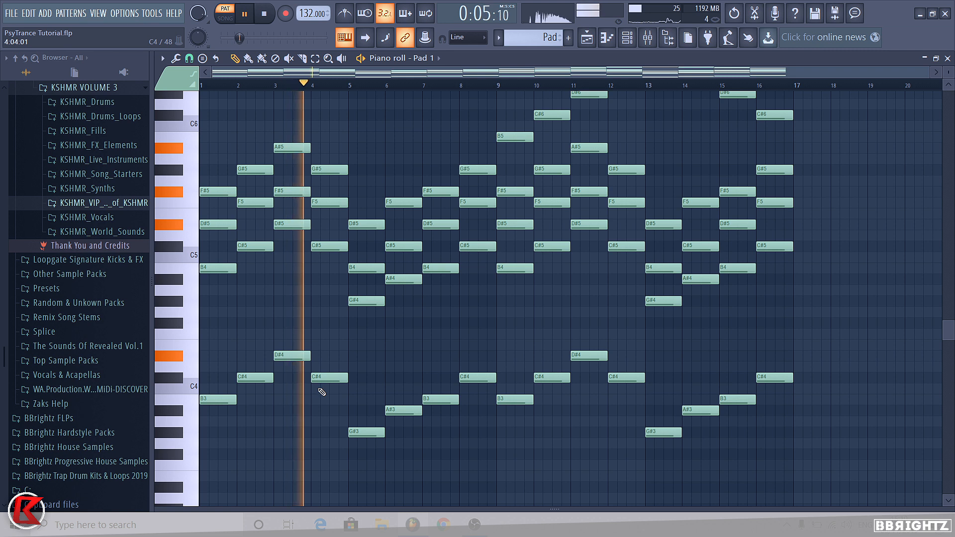
key("space")
- Transpose the whole bar 4 chord down five semitones and lower its C5 note to B4
left_click_drag(335, 426, 332, 144)
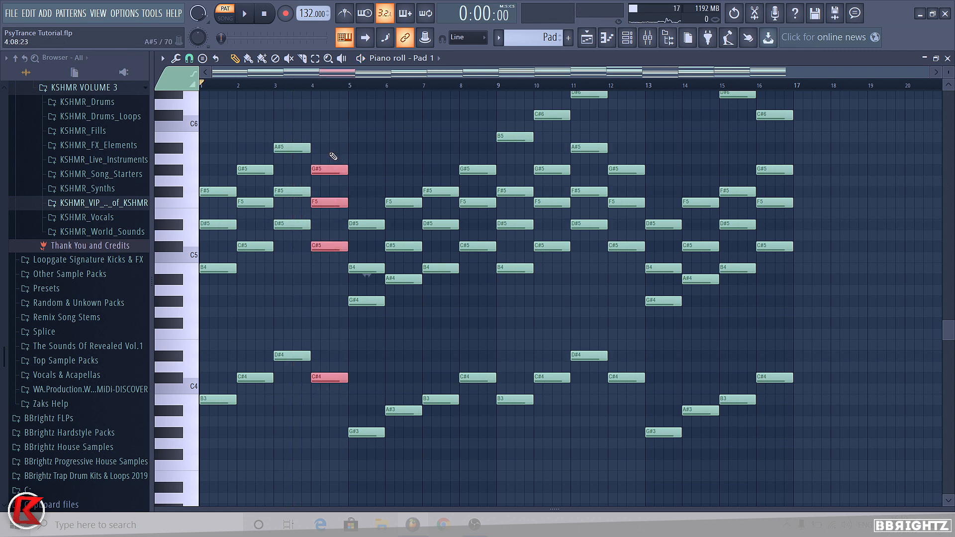
key("shift+Down")
key("shift+Down")
key("shift+Down")
key("shift+Down")
key("shift+Down")
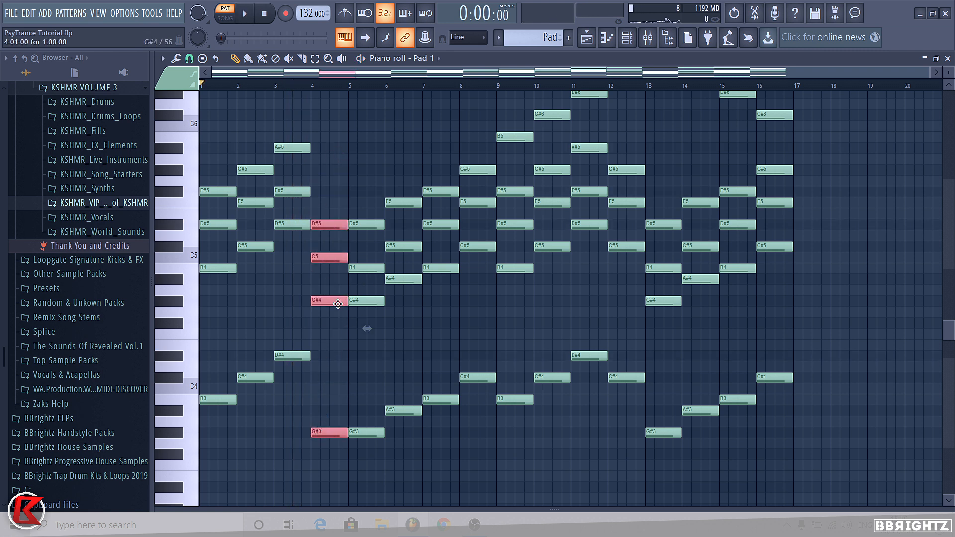
left_click(329, 270)
left_click_drag(326, 260, 324, 271)
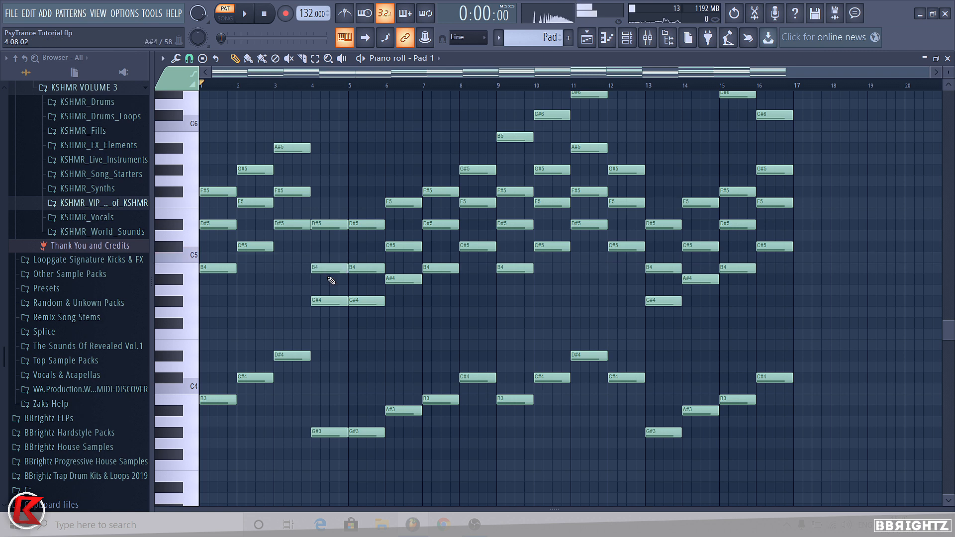
- Raise the bar 5 chord so that it consists of B3, B4, D#5 and F#5
left_click_drag(368, 480, 356, 224)
key("shift+Up")
key("shift+Up")
key("shift+Up")
key("shift+Down")
left_click(356, 235)
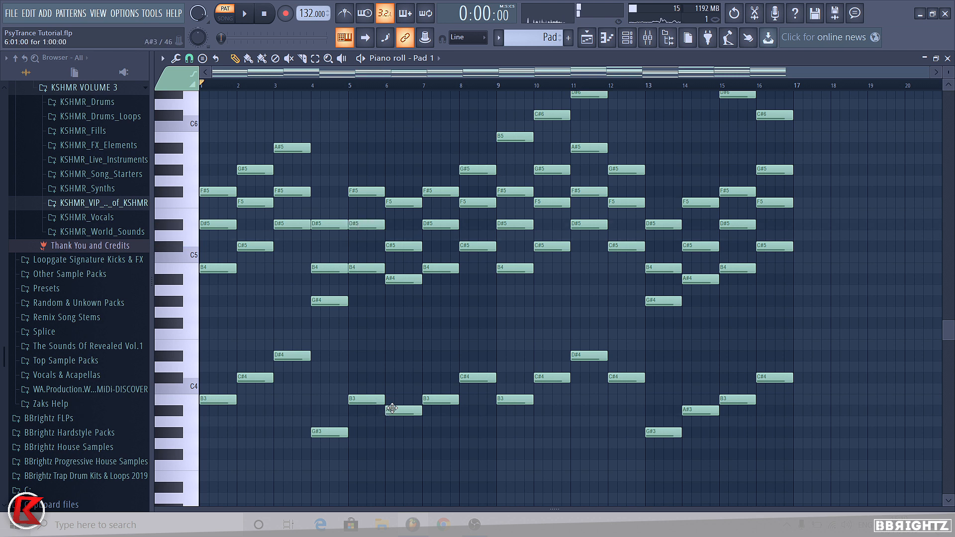
- Raise the bar 7 chord to D#4, D#5, F#5 and A#5, and play the pattern from the start
left_click_drag(447, 429, 454, 185)
key("shift+Up")
key("shift+Up")
key("shift+Up")
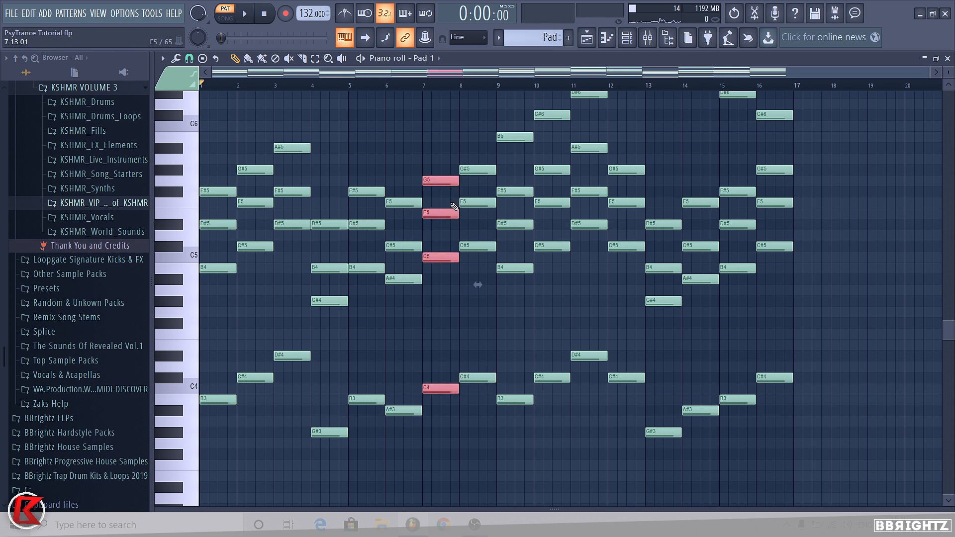
key("shift+Up")
key("ctrl+d")
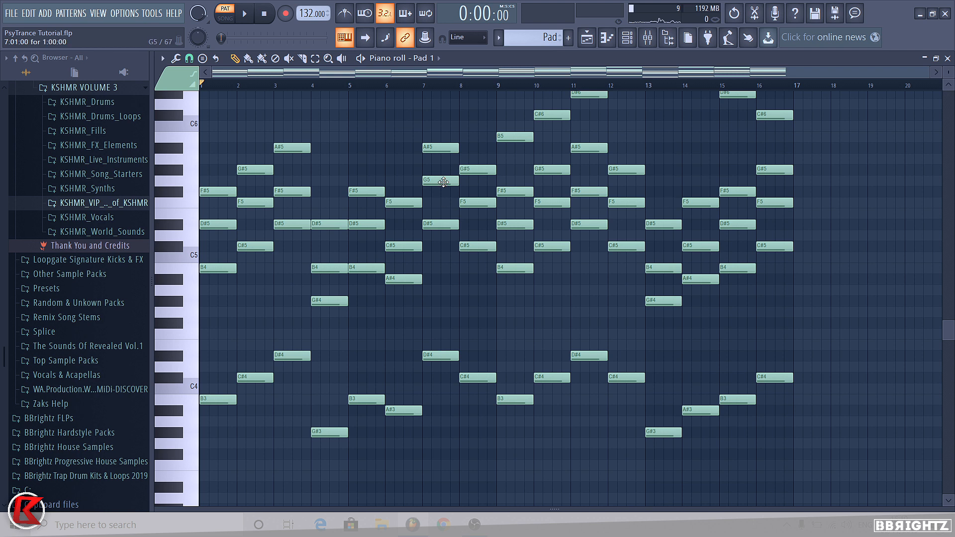
left_click_drag(441, 183, 441, 191)
left_click(245, 13)
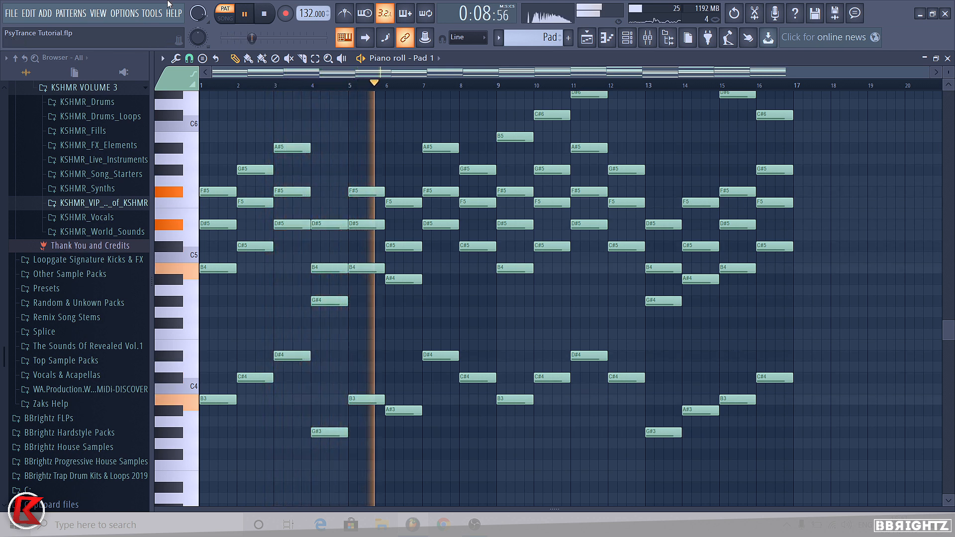
left_click(264, 15)
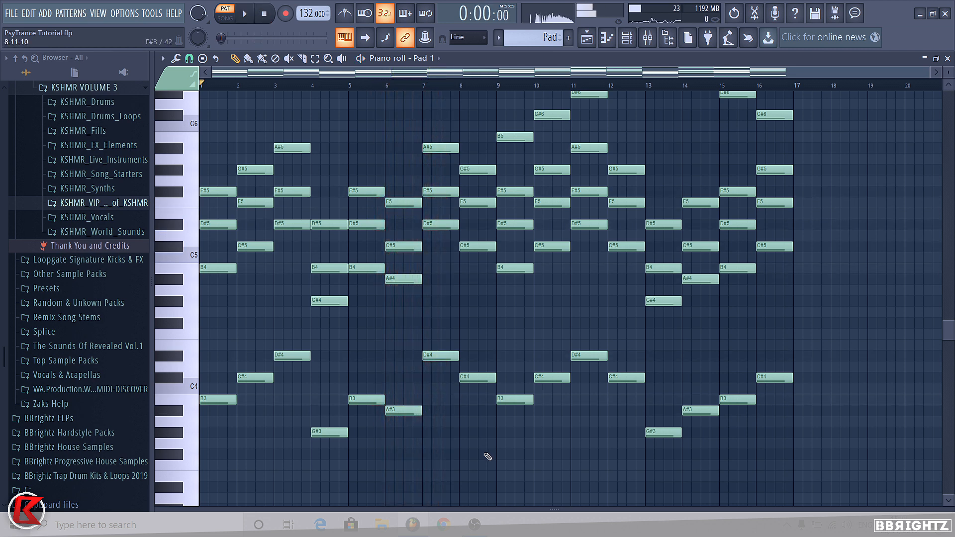
- Trim the bar 8 chord to the bar's second half and extend the bar 7 chord to the middle of bar 8
left_click_drag(478, 394, 483, 172)
left_click_drag(458, 132, 498, 361)
scroll(456, 370, "up", 4)
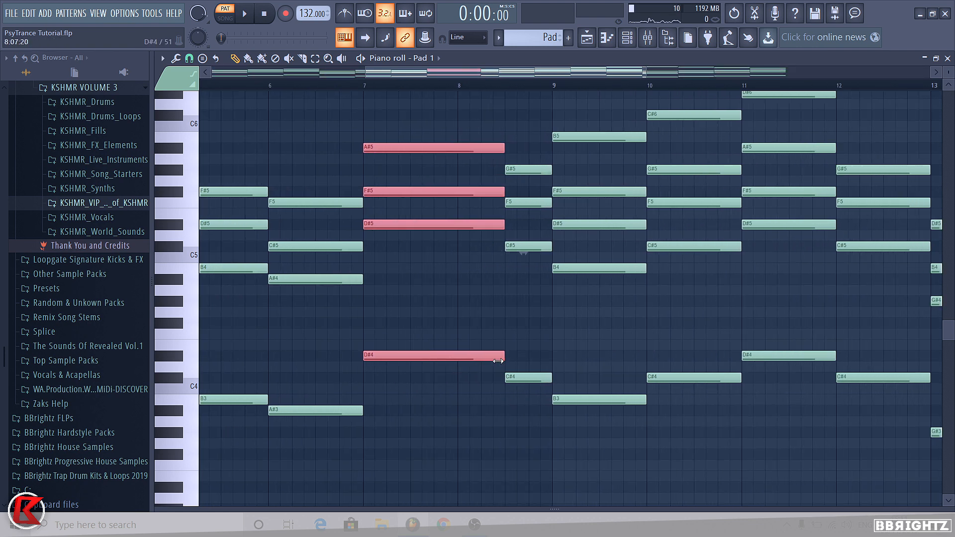
left_click(499, 330)
- Select the shortened chord and the bar 8 time range to examine the half-bar chord change, and clear the selection
left_click_drag(525, 141, 512, 417)
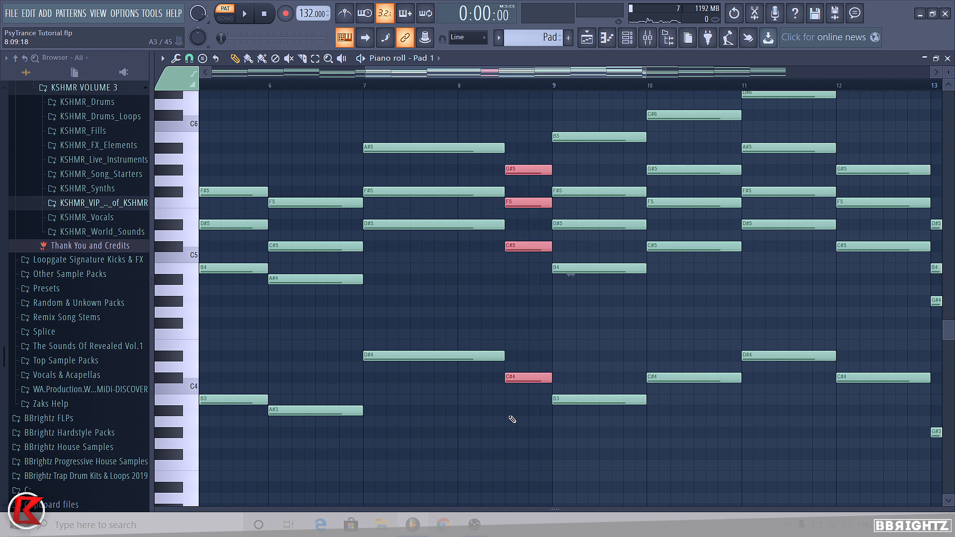
left_click(510, 416, "ctrl")
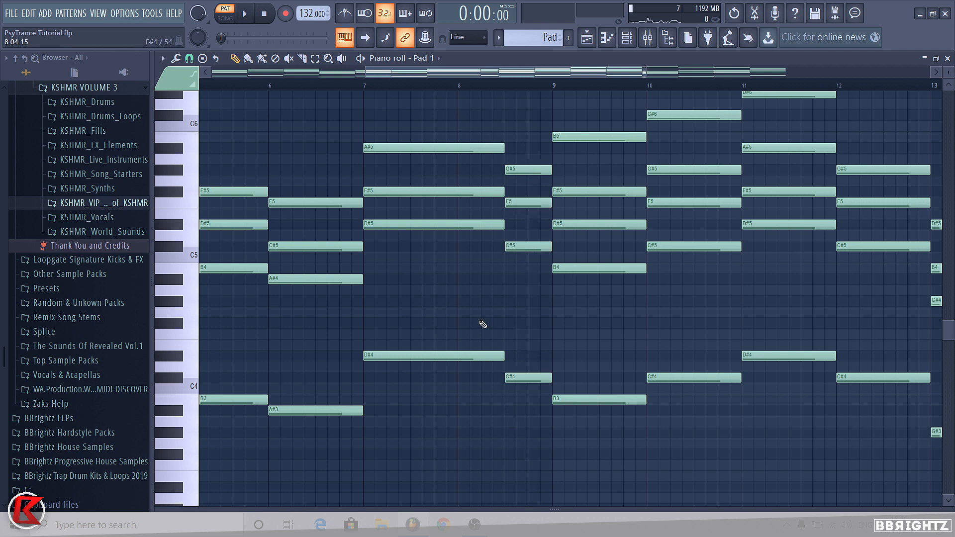
left_click(469, 85)
left_click_drag(456, 85, 557, 97)
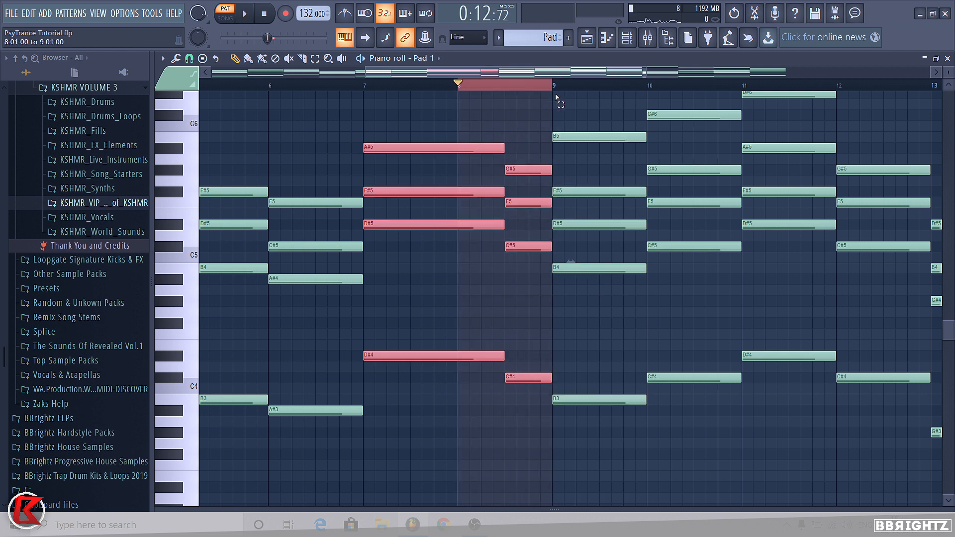
left_click(519, 82, "ctrl")
scroll(437, 196, "down", 6)
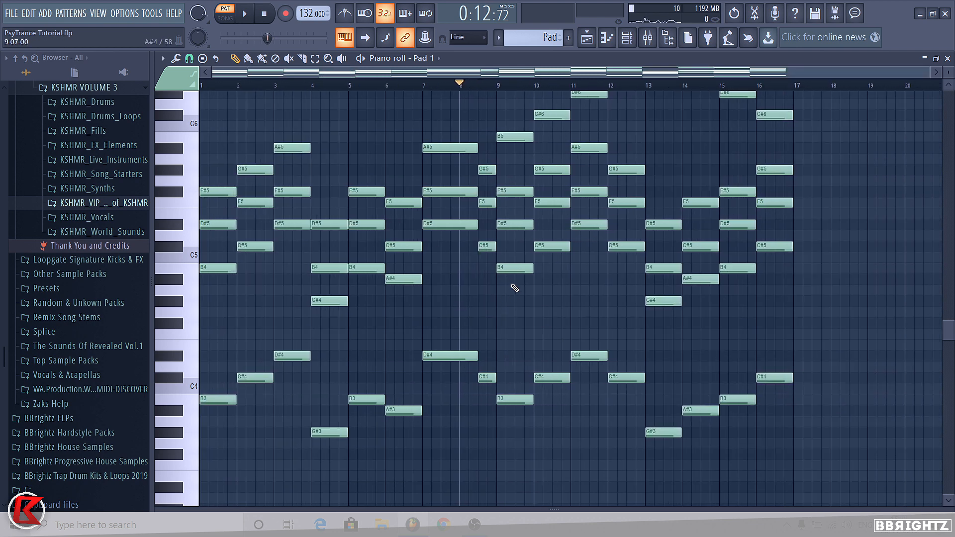
- Examine the top melody notes above the chords from bar 9 to bar 16
scroll(560, 173, "up", 2)
left_click_drag(536, 160, 666, 95)
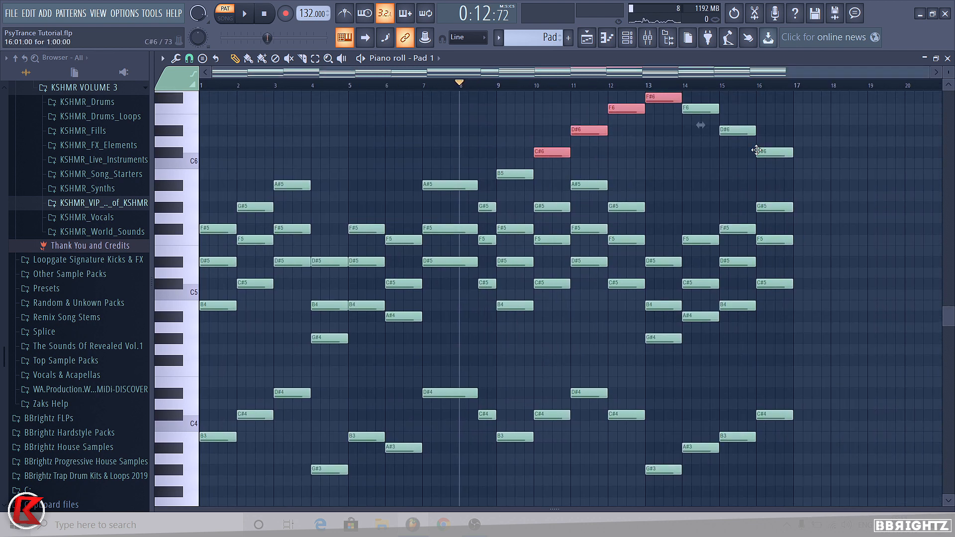
left_click_drag(757, 151, 680, 95)
left_click_drag(518, 176, 525, 193)
left_click(535, 148)
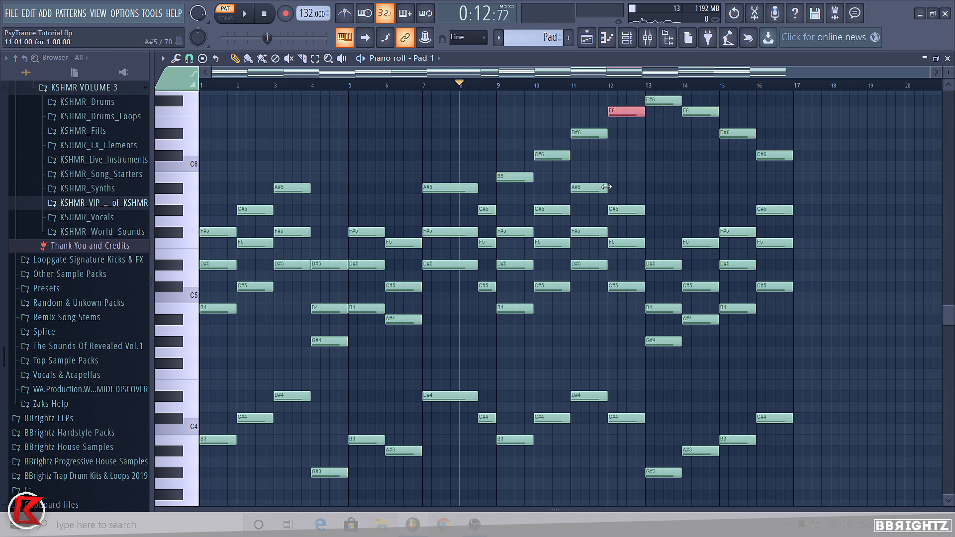
left_click_drag(341, 233, 316, 475)
left_click(640, 155, "ctrl")
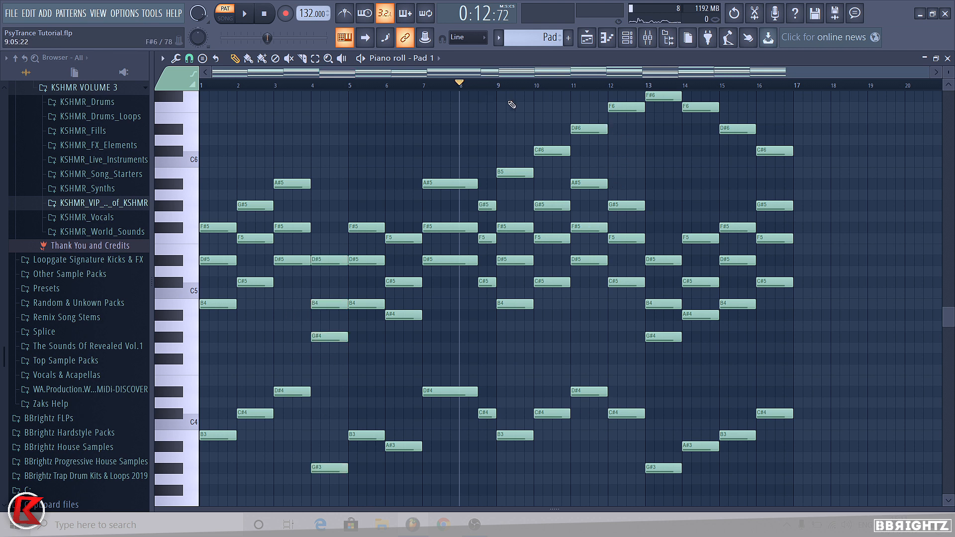
- Transpose the bar 12 chord below the top melody note down five semitones and lower its C5 note to B4
left_click(500, 89)
left_click_drag(624, 201, 629, 414)
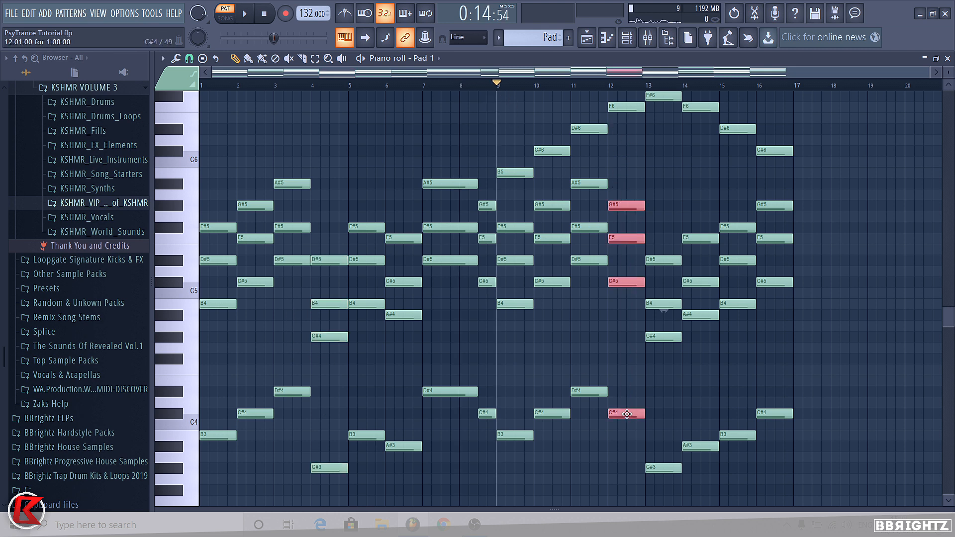
key("shift+Down")
key("shift+Down")
key("shift+Down")
key("shift+Down")
key("shift+Down")
left_click(628, 414, "ctrl")
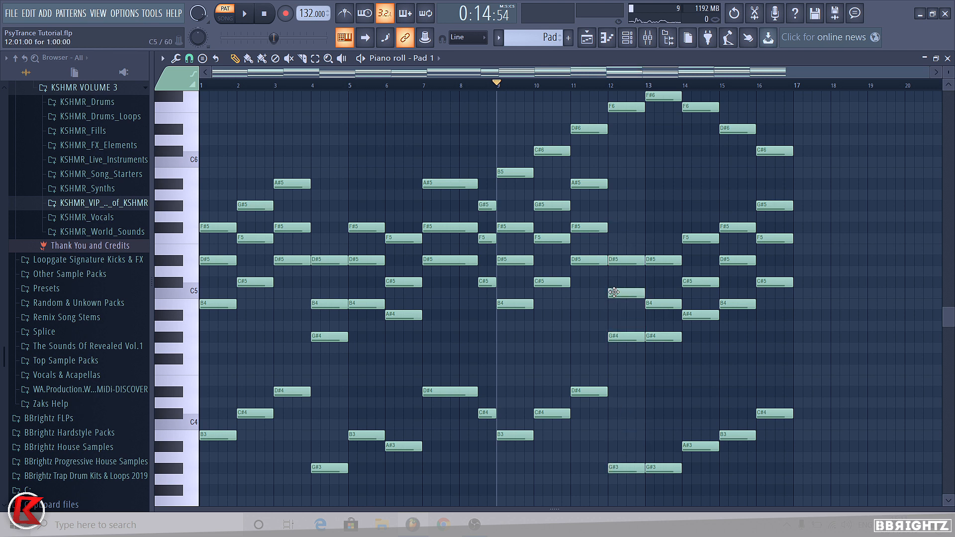
left_click_drag(614, 292, 616, 304)
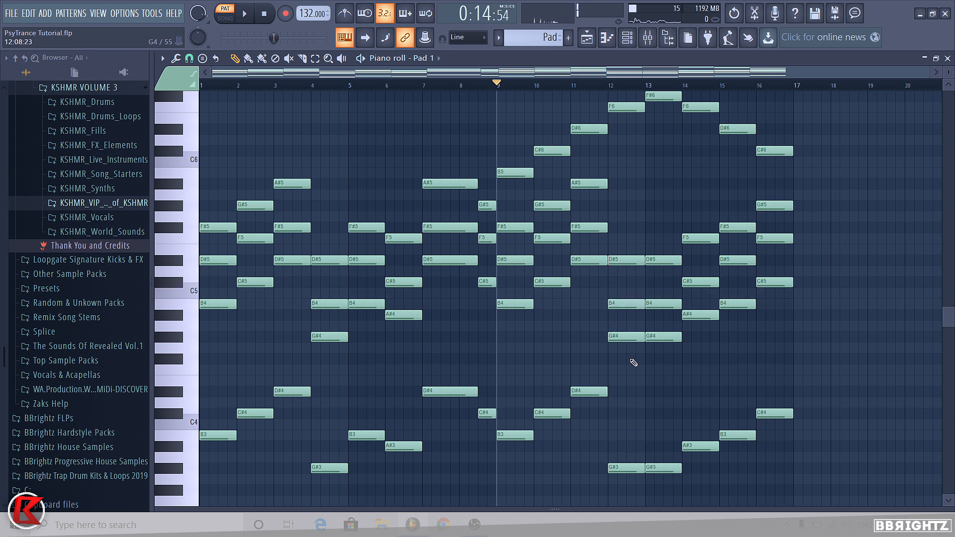
- Preview the chords from bar 9 to bar 13 one after another
key("y")
left_click(519, 248)
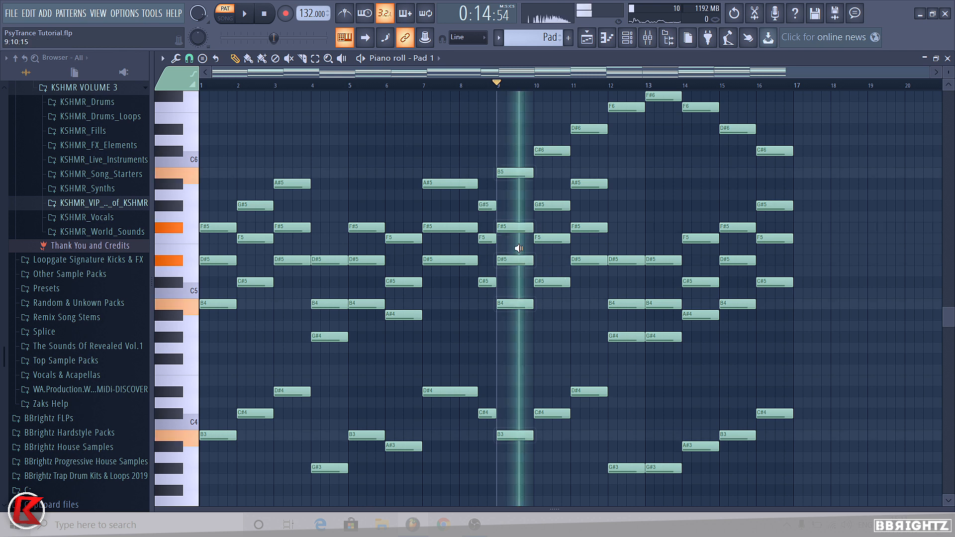
left_click(557, 219)
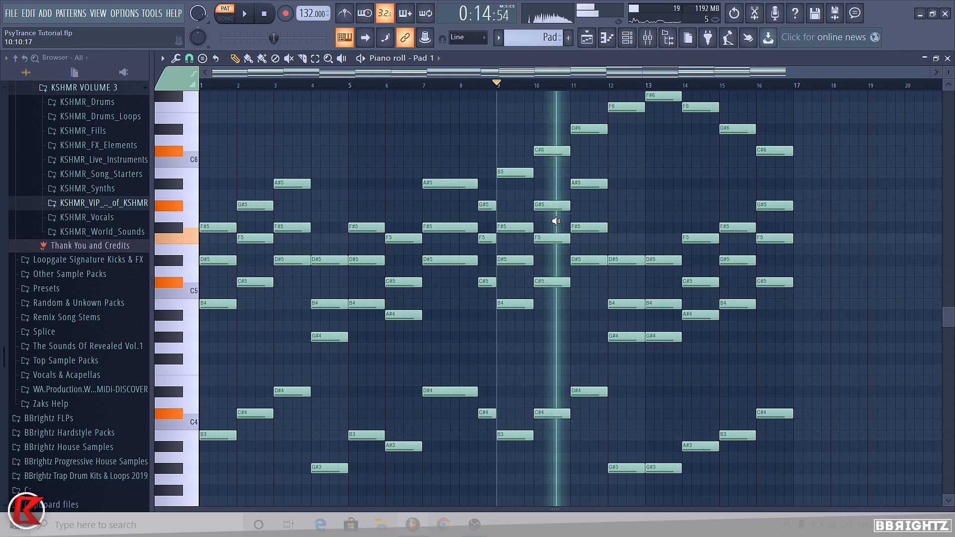
left_click(584, 223)
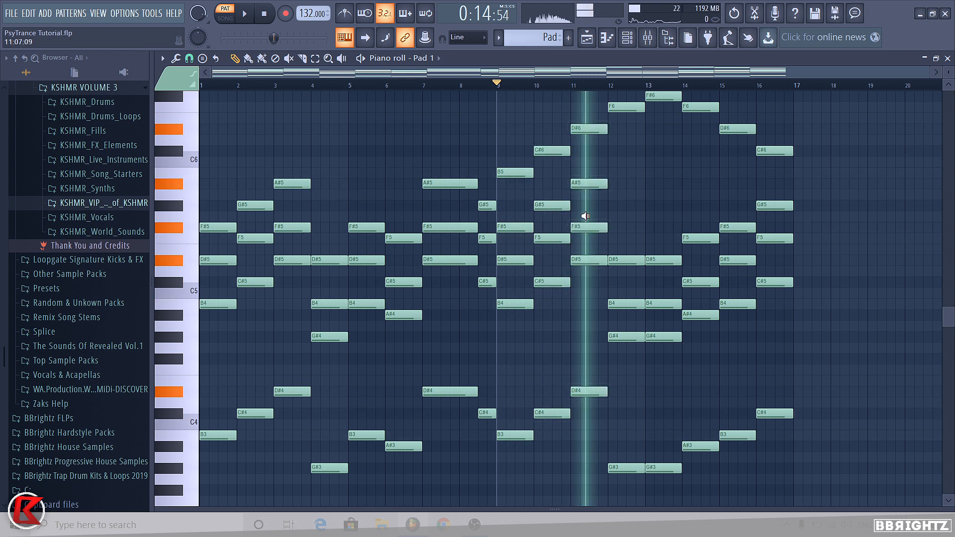
left_click(622, 197)
left_click(657, 175)
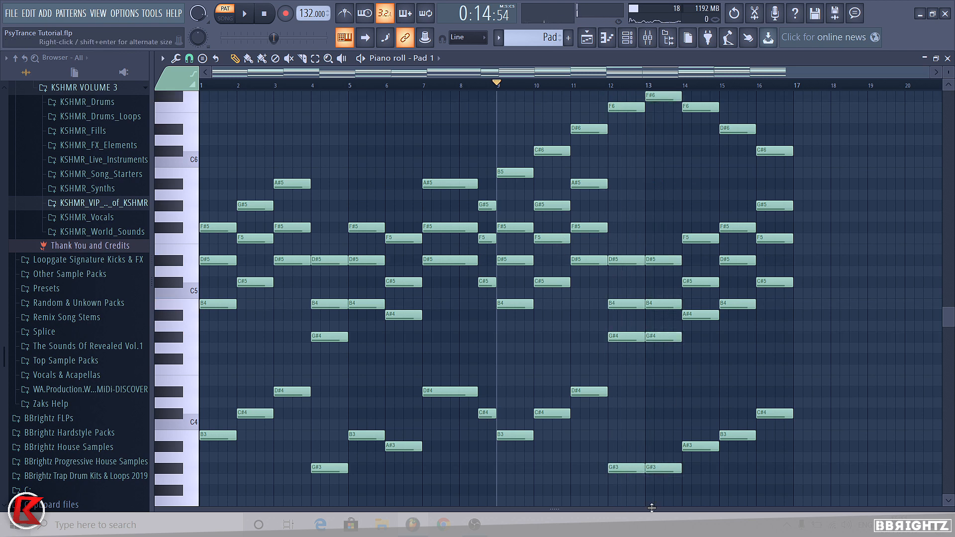
- Transpose the bar 13 chord below the top melody note up three semitones and raise its D5 note to D#5
left_click_drag(660, 499, 667, 289)
scroll(673, 326, "down", 5)
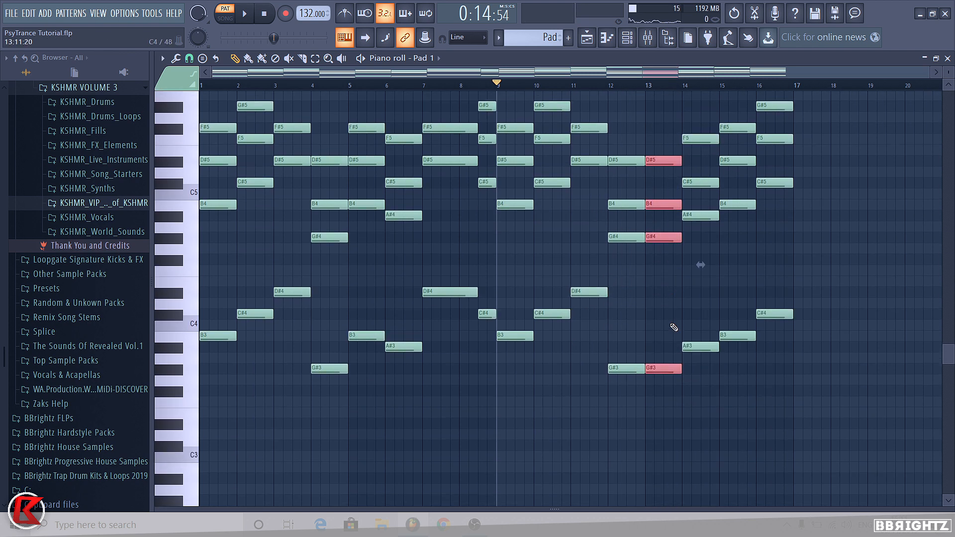
key("shift+Up")
key("shift+Up")
key("shift+Up")
left_click(675, 235, "ctrl")
scroll(667, 246, "up", 3)
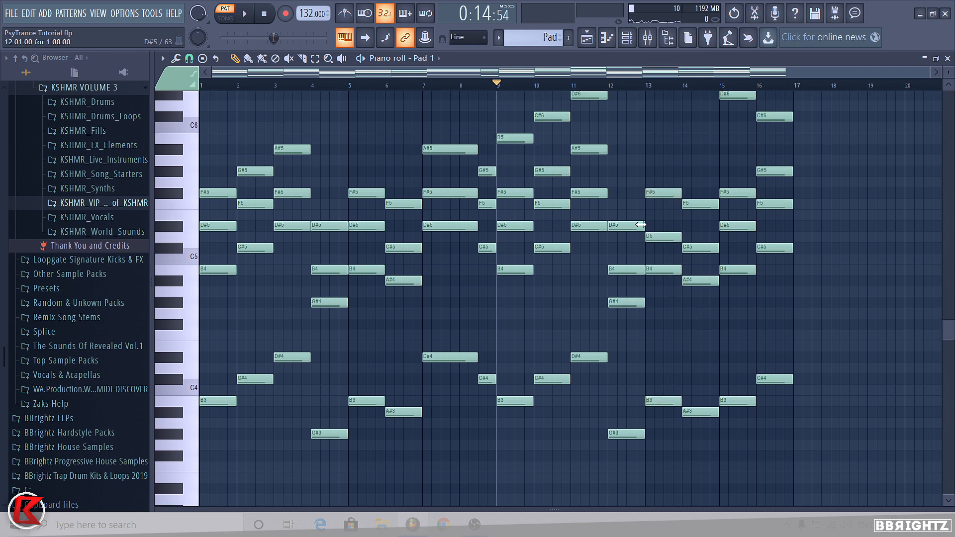
left_click_drag(661, 237, 661, 226)
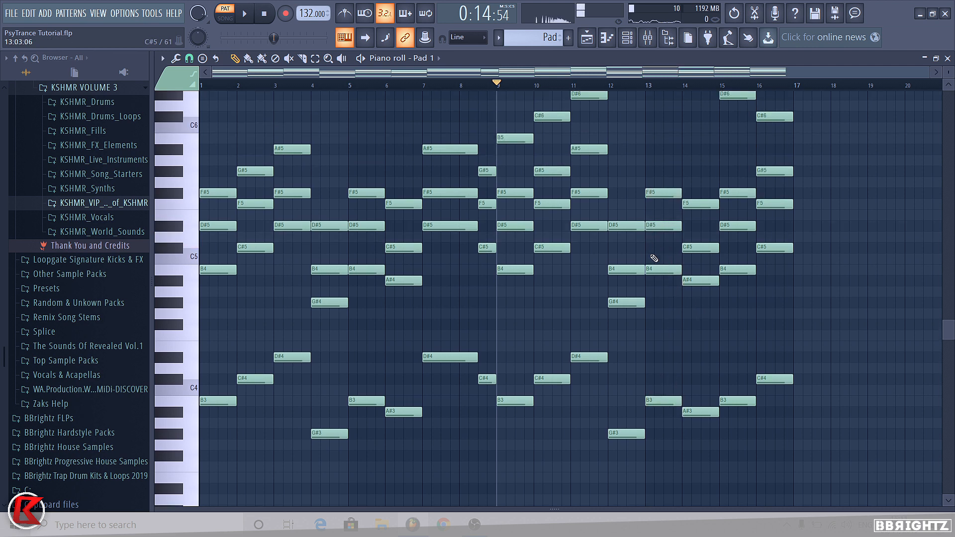
- Preview the chords in bars 12, 13 and 14 in turn
right_click(623, 252, "alt")
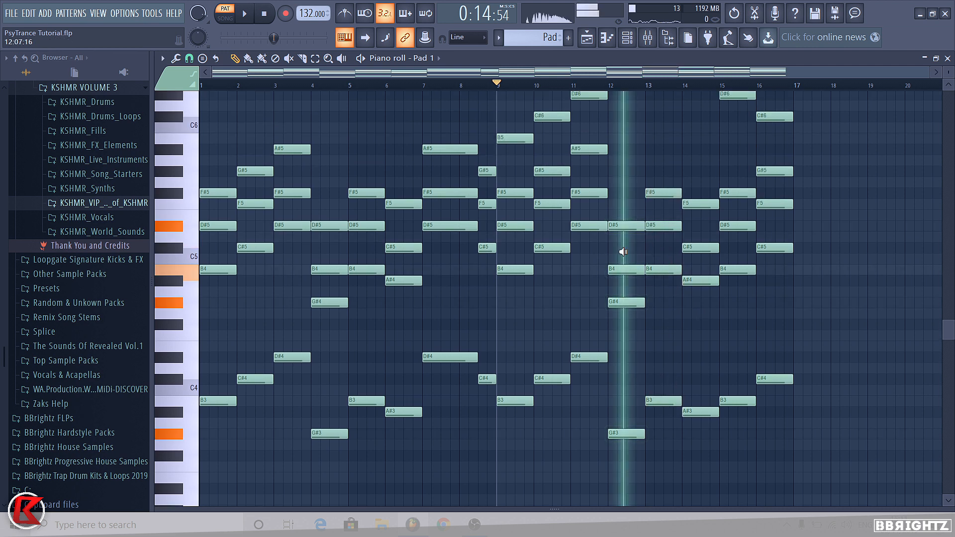
right_click(660, 227, "alt")
right_click(701, 232, "alt")
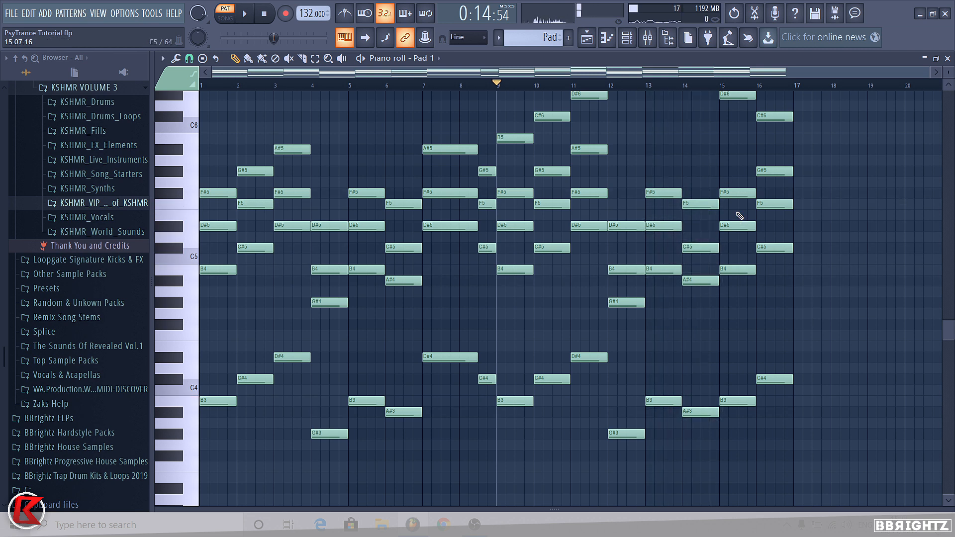
- Transpose the bar 15 chord below the top melody note up four semitones and lower its G5 note to F#5
left_click_drag(730, 167, 737, 421)
key("shift+Up")
key("shift+Up")
key("shift+Up")
key("shift+Up")
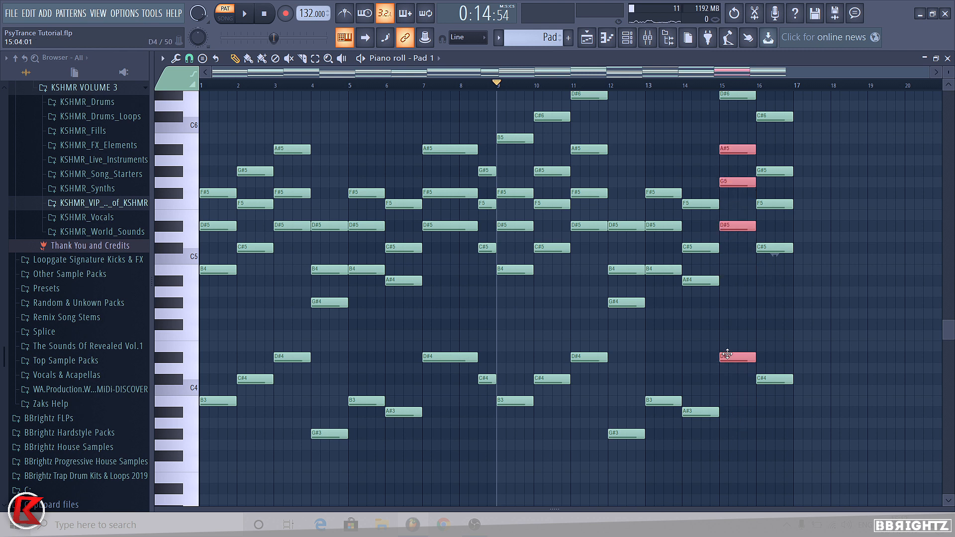
scroll(729, 323, "up", 3)
left_click(733, 237)
left_click_drag(729, 247, 728, 259)
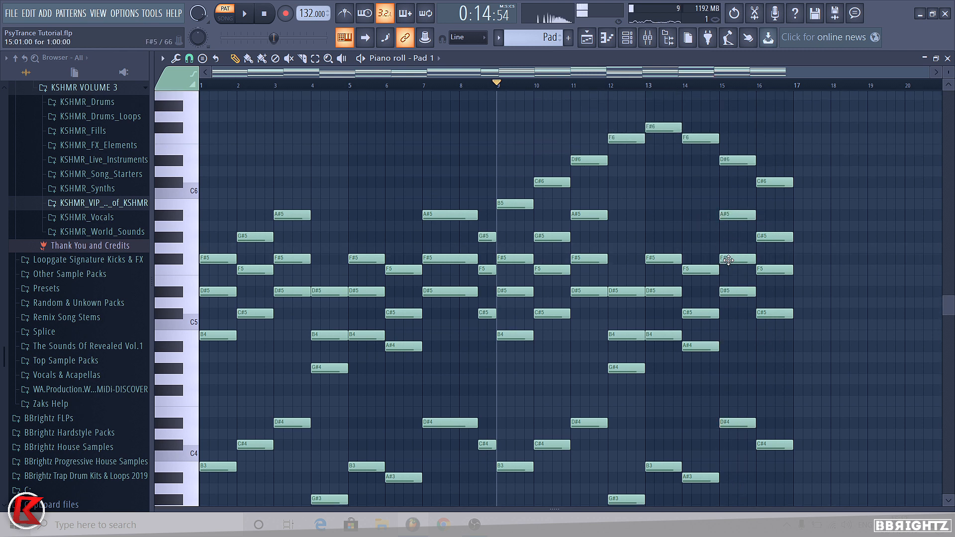
- Preview the chords in bars 13, 14 and 15 in turn
right_click(658, 269, "alt")
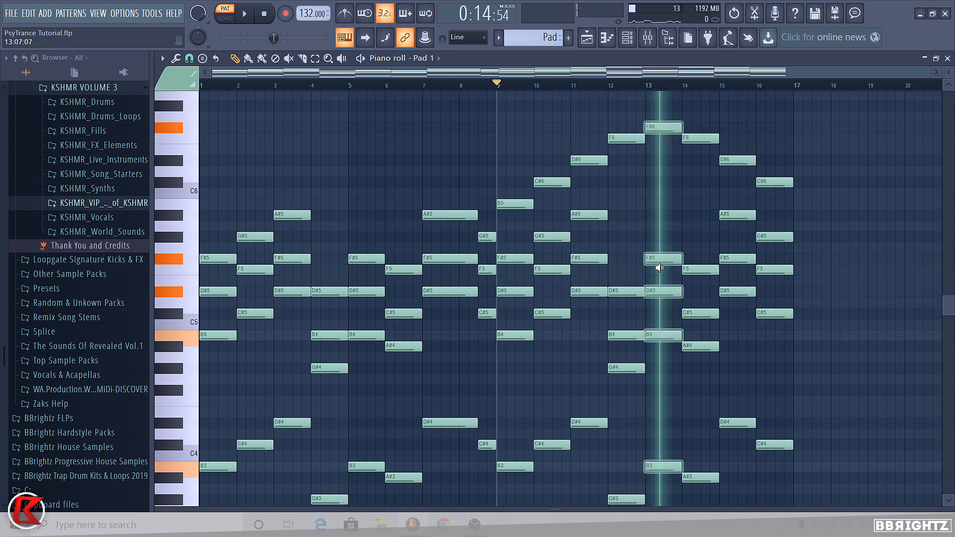
right_click(707, 239, "alt")
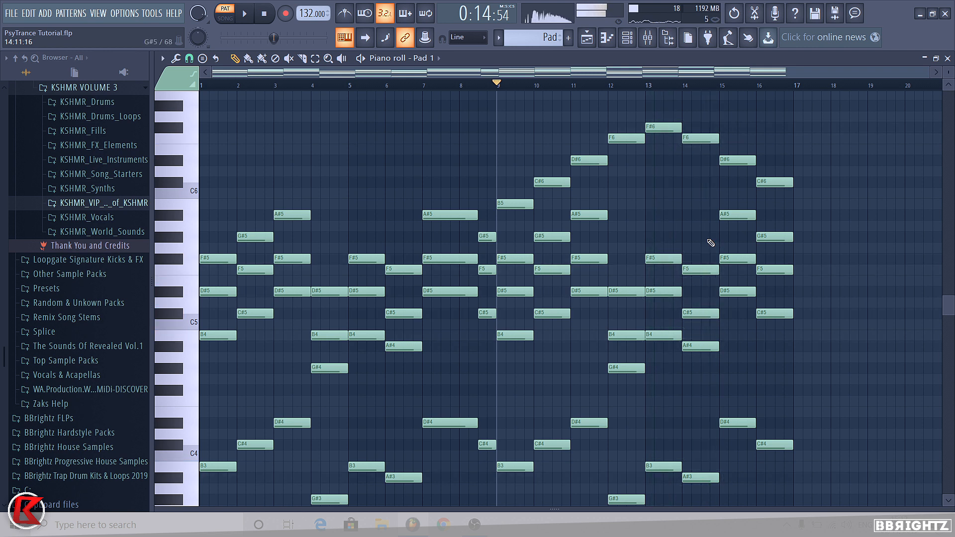
right_click(741, 202, "alt")
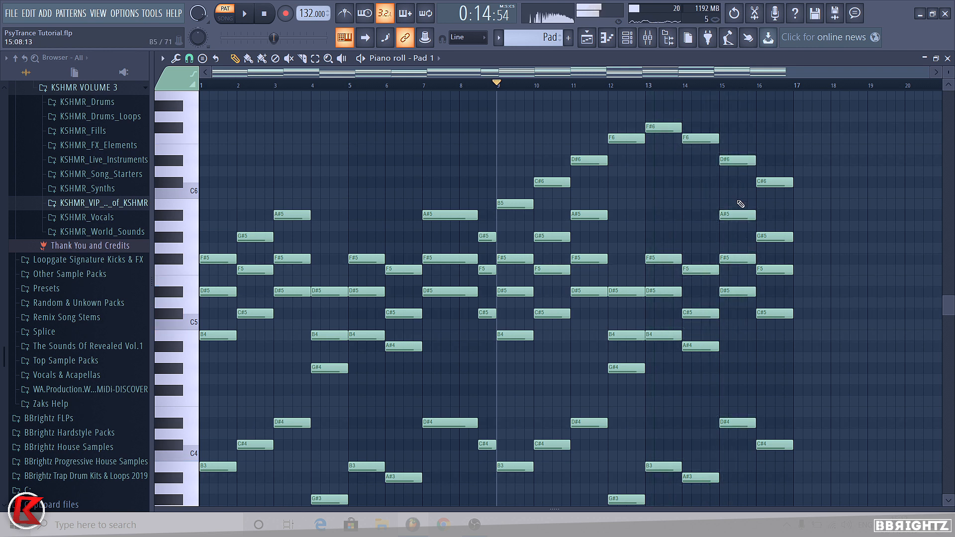
- Delete every note of the bar 16 chord from the Pad pattern, including the C#6 melody note and C#4 bass note
left_click_drag(771, 169, 781, 472)
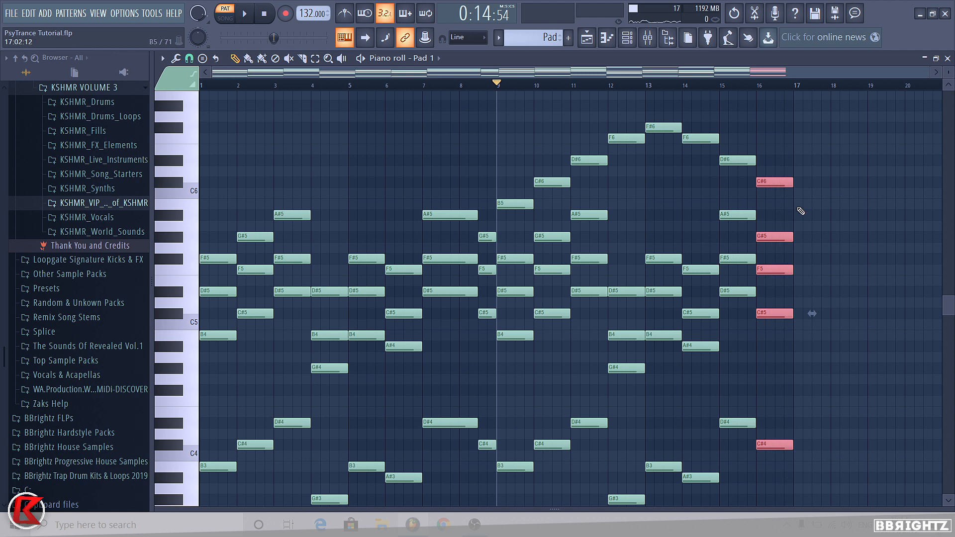
scroll(814, 217, "up", 2, "ctrl")
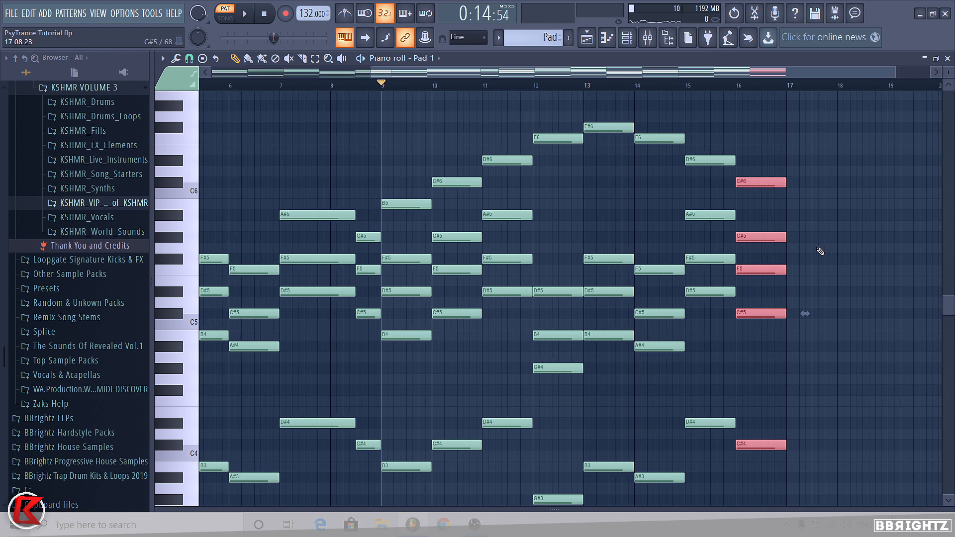
scroll(828, 255, "down", 2)
scroll(848, 262, "down", 3, "ctrl")
scroll(838, 245, "up", 2, "ctrl")
scroll(841, 248, "down", 1, "ctrl")
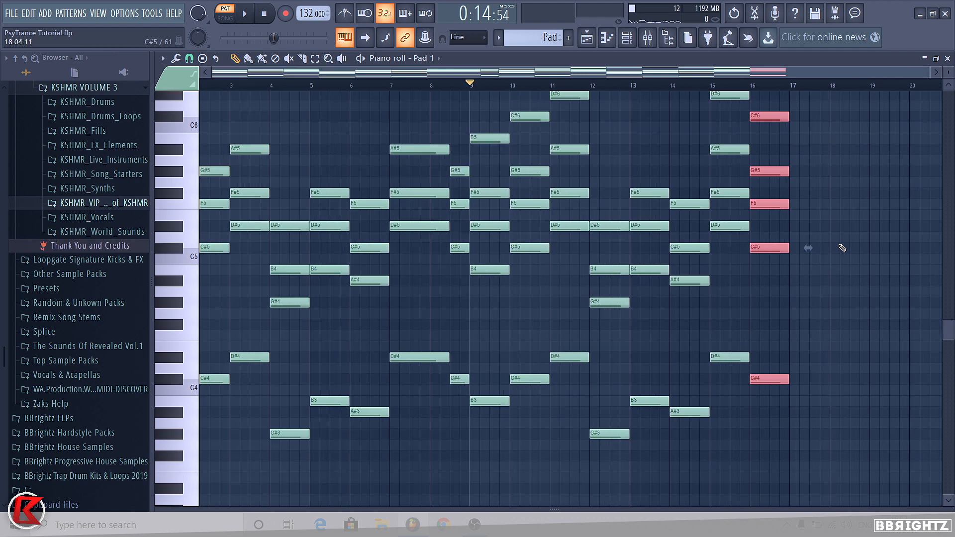
scroll(842, 248, "down", 1, "ctrl")
scroll(756, 184, "up", 5)
right_click(782, 276)
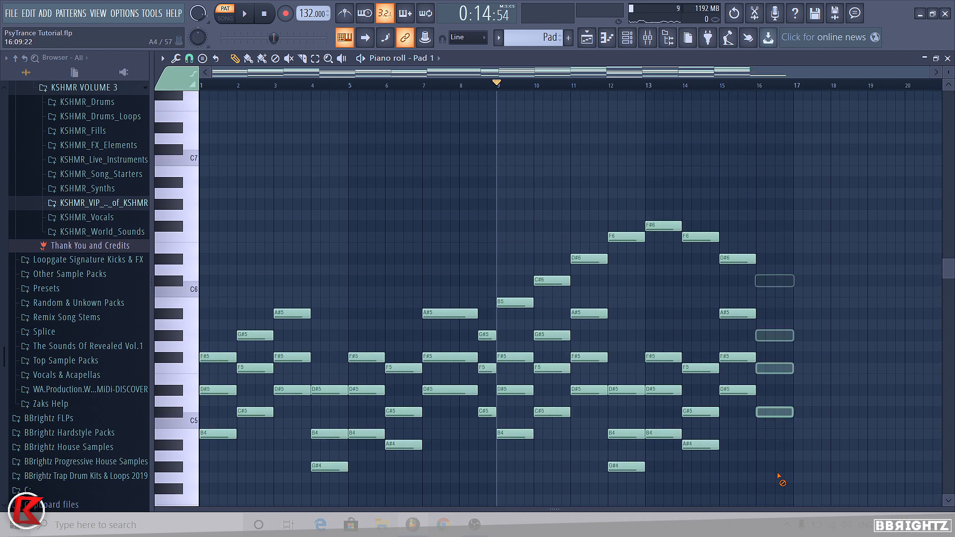
scroll(786, 423, "down", 4)
right_click(778, 411)
scroll(758, 403, "up", 2, "ctrl")
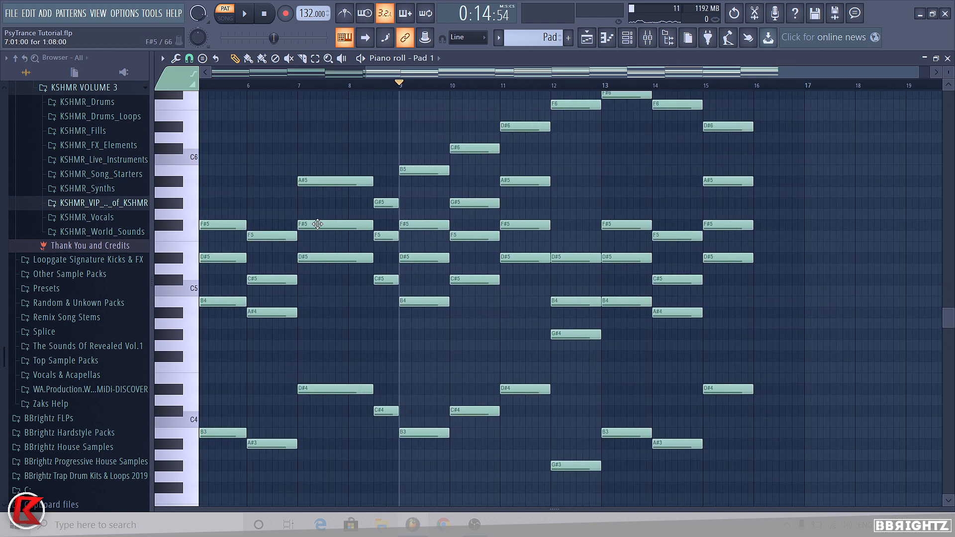
left_click_drag(804, 437, 792, 137)
- Open the playlist and check the gap between the end of the Pad clip at bar 45 and the Climax marker at bar 47
left_click(587, 37)
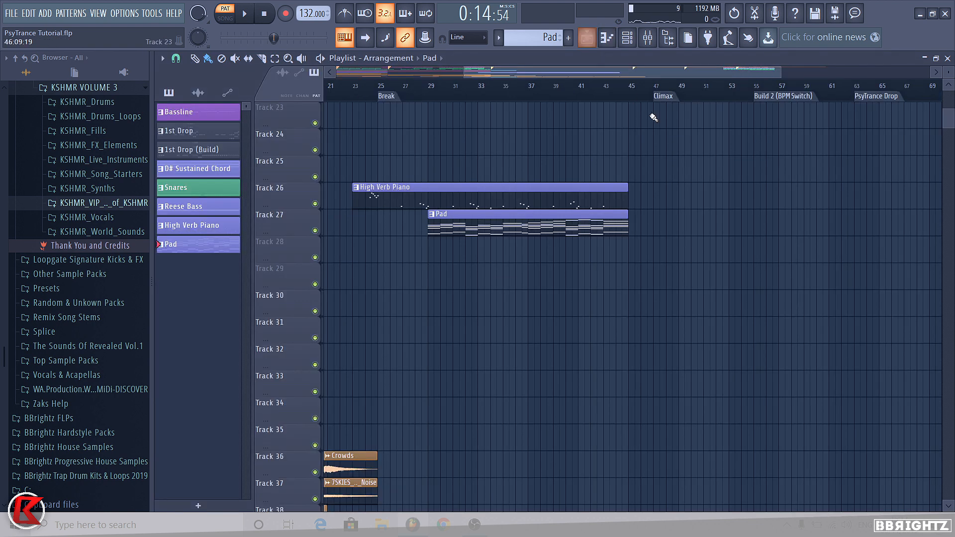
left_click(655, 88)
scroll(656, 88, "up", 2)
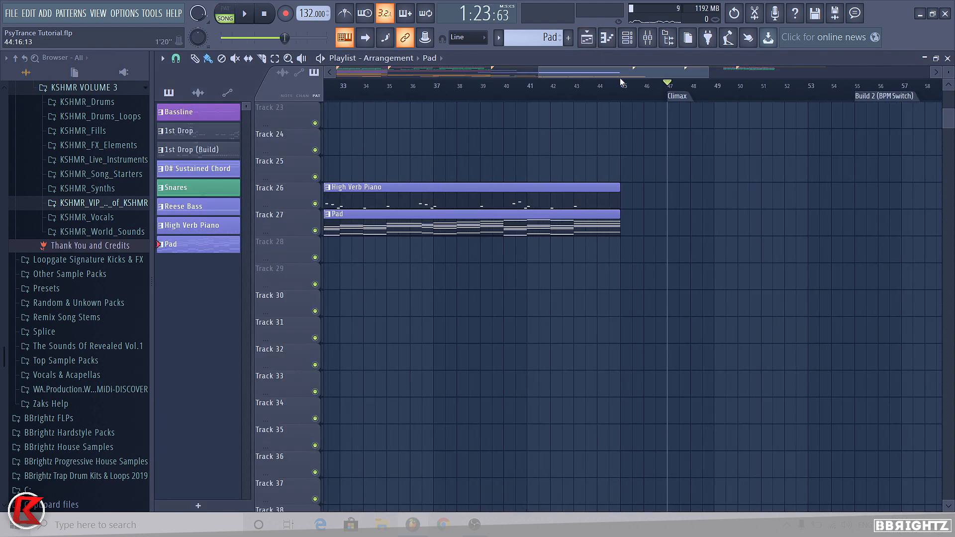
left_click(616, 88)
left_click_drag(617, 91, 659, 88)
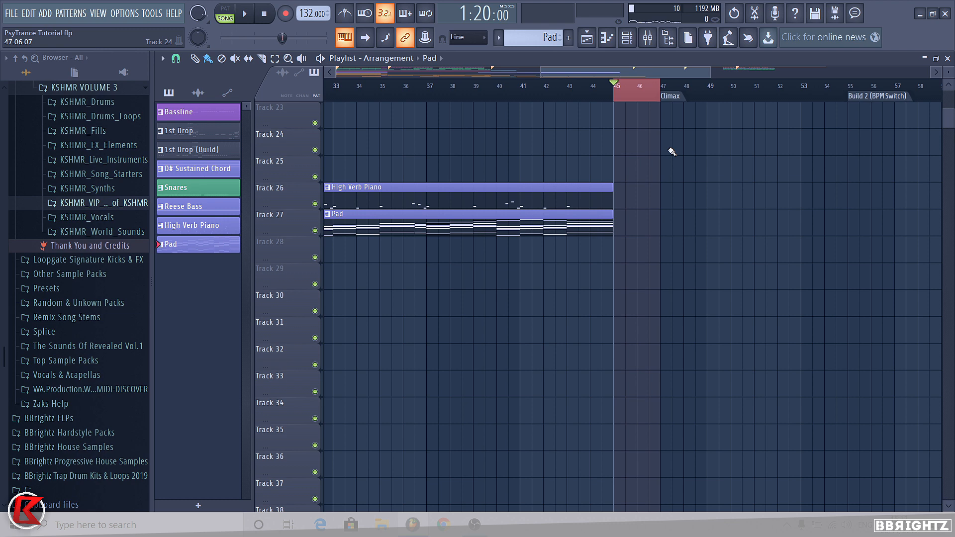
left_click(548, 92, "ctrl")
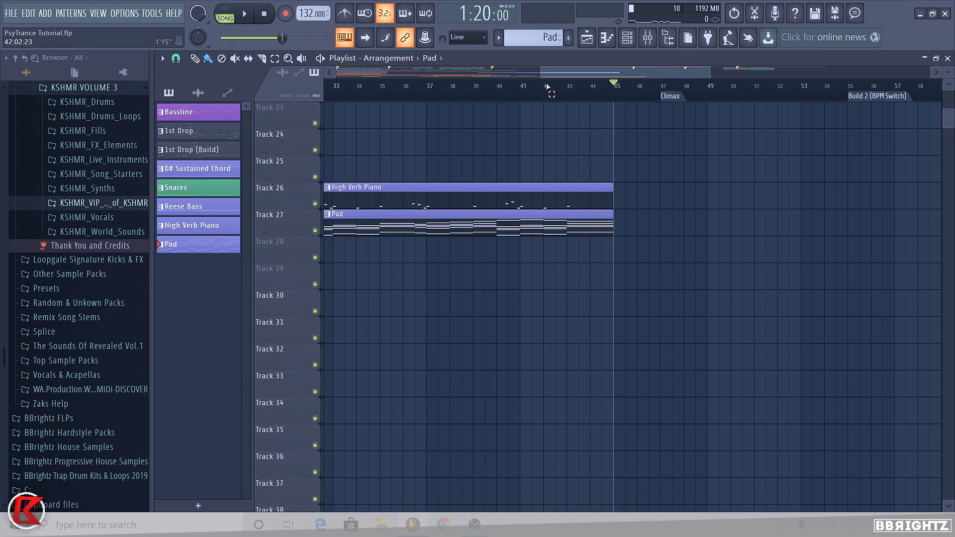
- Play the arrangement from the start of the Pad clip at bar 29 and save the project
scroll(635, 166, "down", 4)
left_click(450, 94)
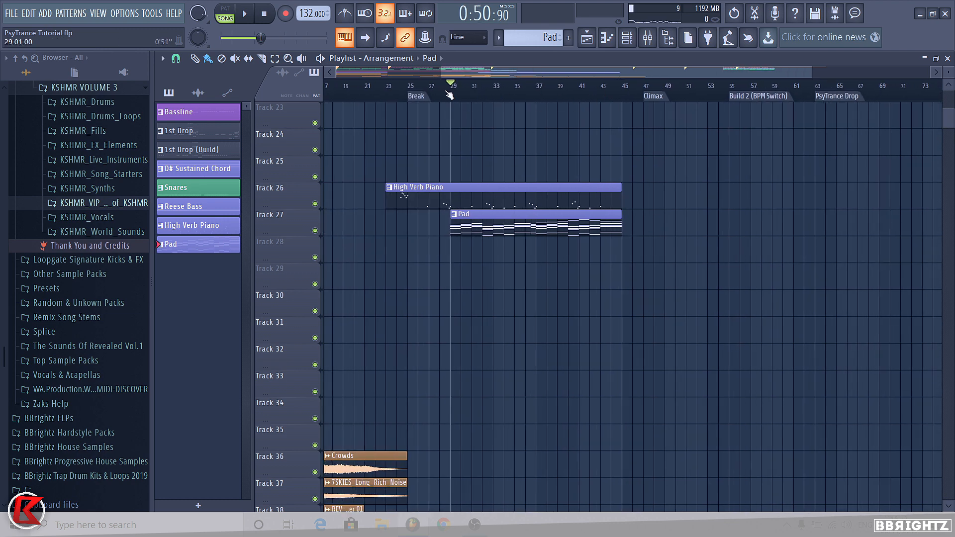
key("space")
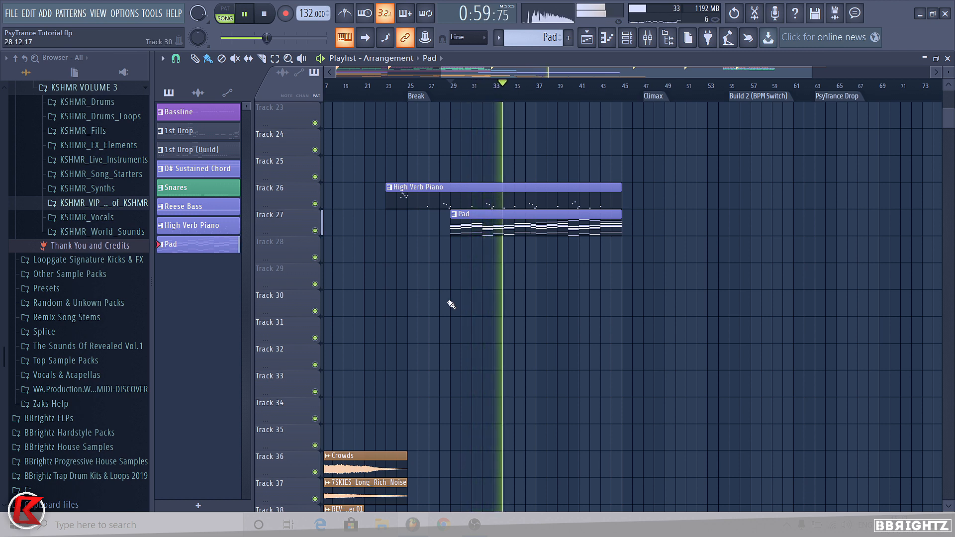
left_click(11, 14)
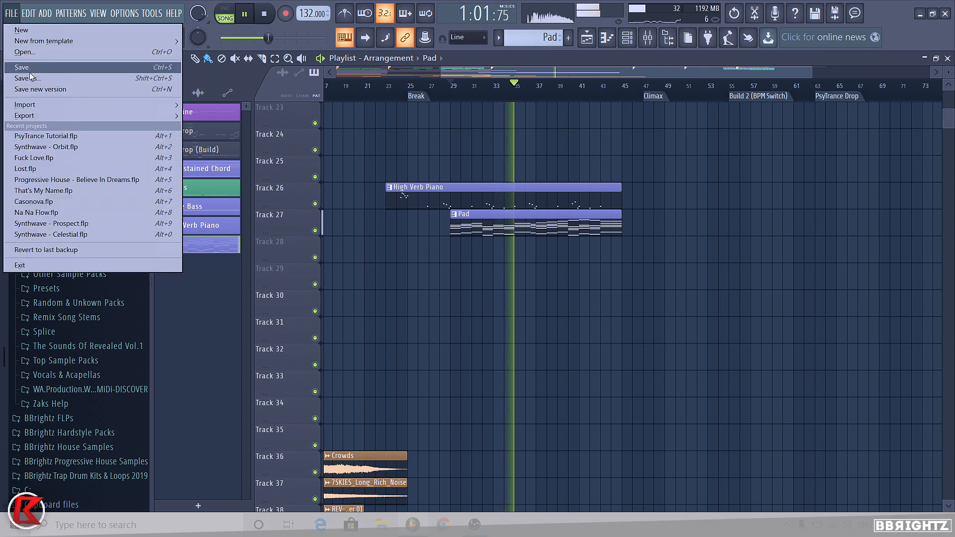
left_click(29, 68)
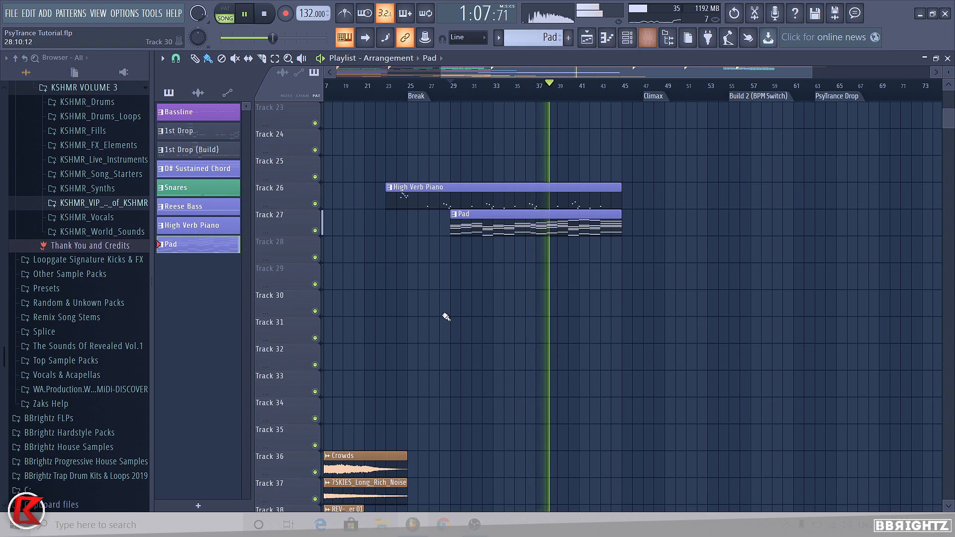
- Create an empty pattern after Pad and name it Reese Bass
scroll(546, 37, "down", 1)
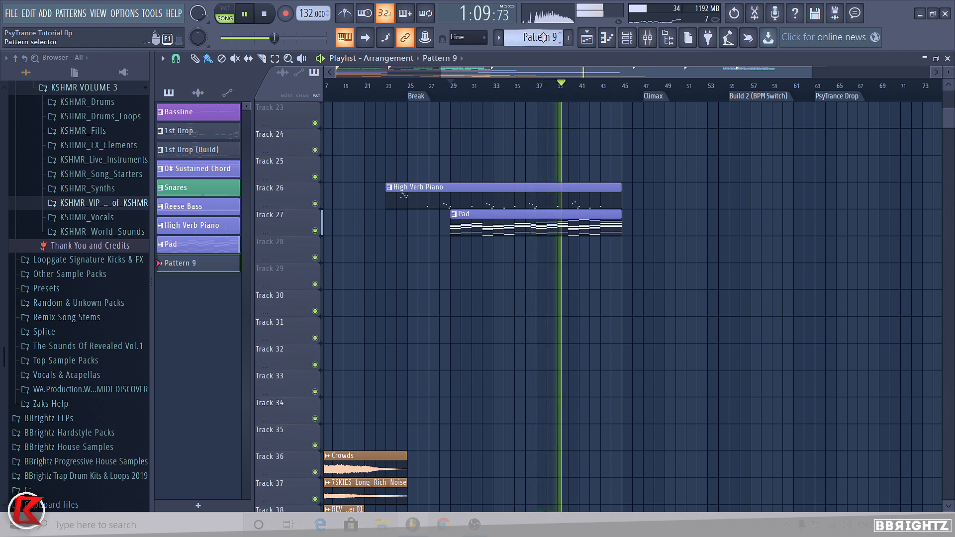
right_click(546, 37)
left_click(676, 92)
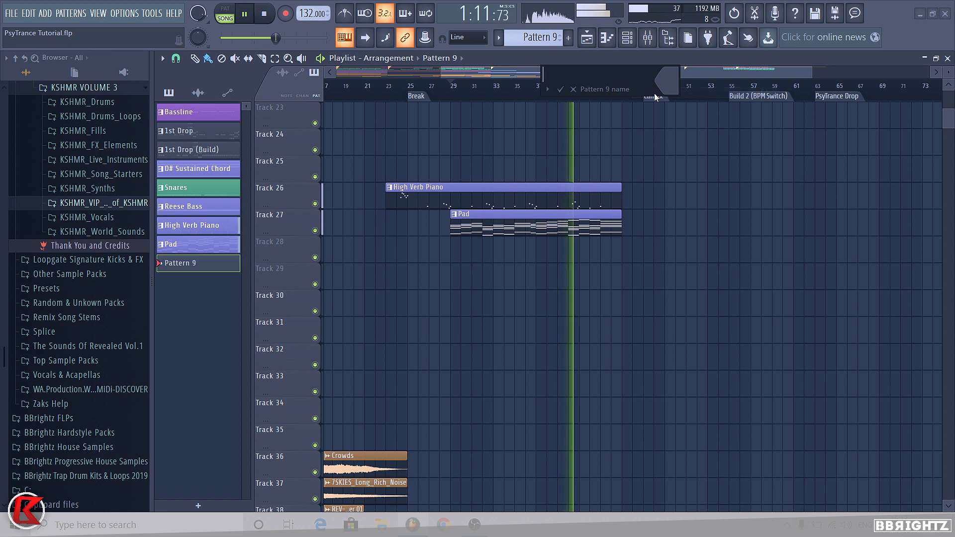
type("Reese Bass")
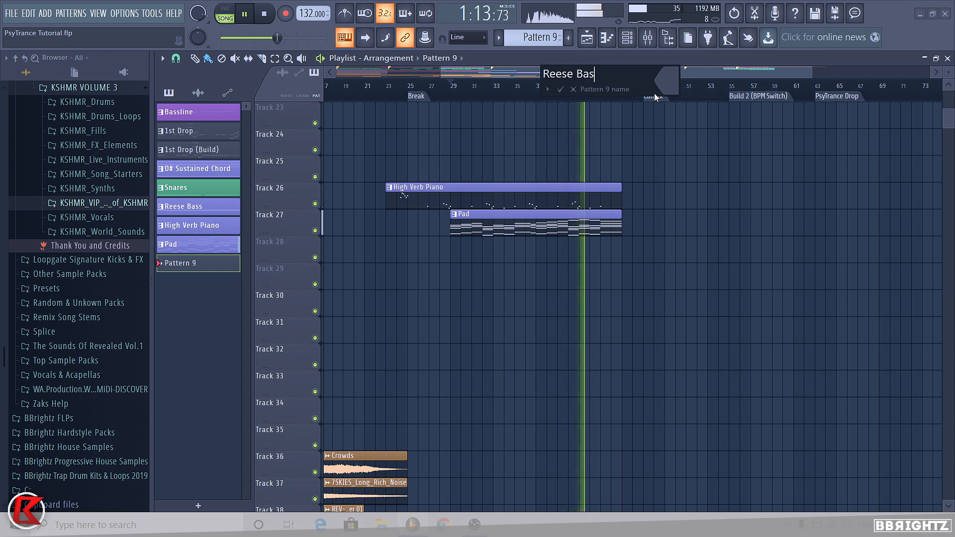
key("Return")
- Add another empty pattern named Pad 2 and stop the playback
scroll(543, 39, "down", 1)
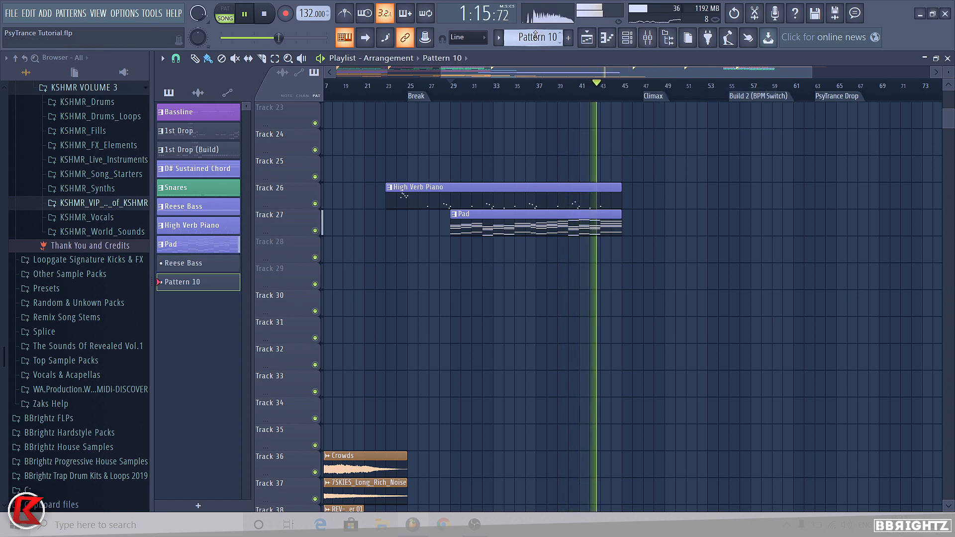
left_click(543, 39)
left_click(667, 92)
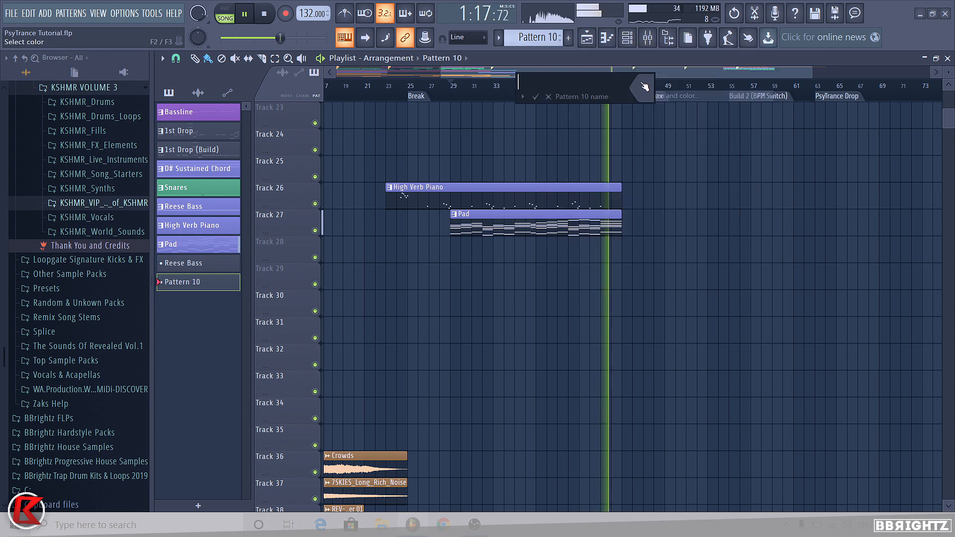
type("Pad 2")
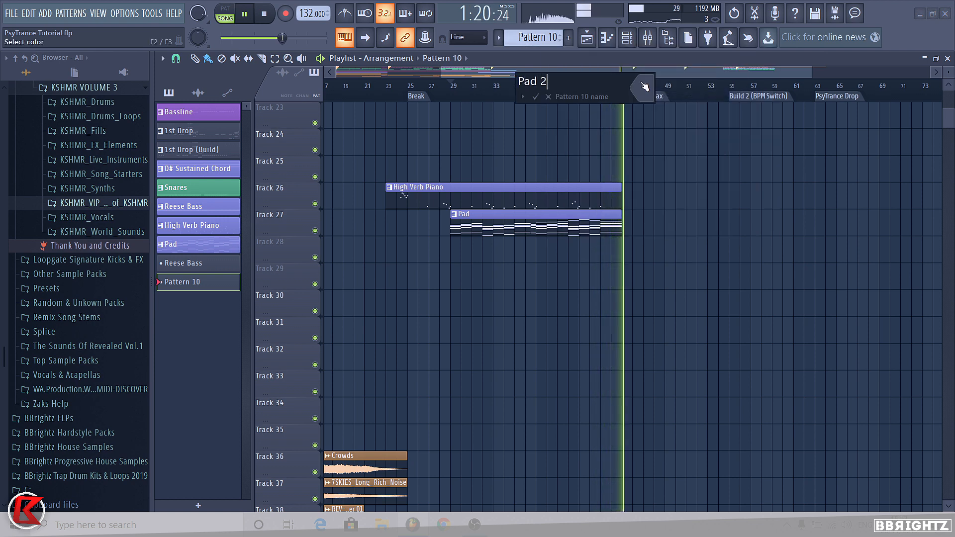
key("Return")
key("space")
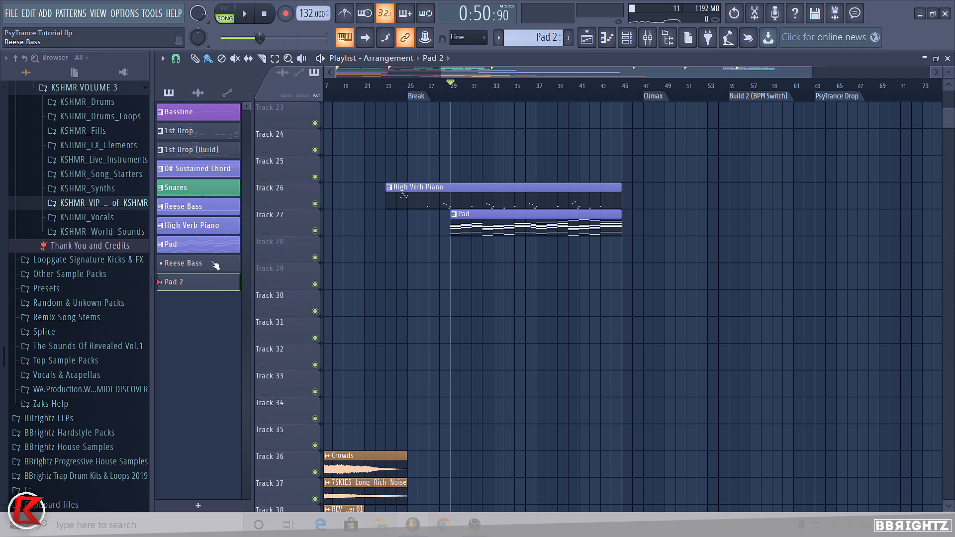
- Add an empty pattern after Pad 2 and name it Strings
scroll(540, 36, "up", 1)
right_click(540, 37)
left_click(654, 98)
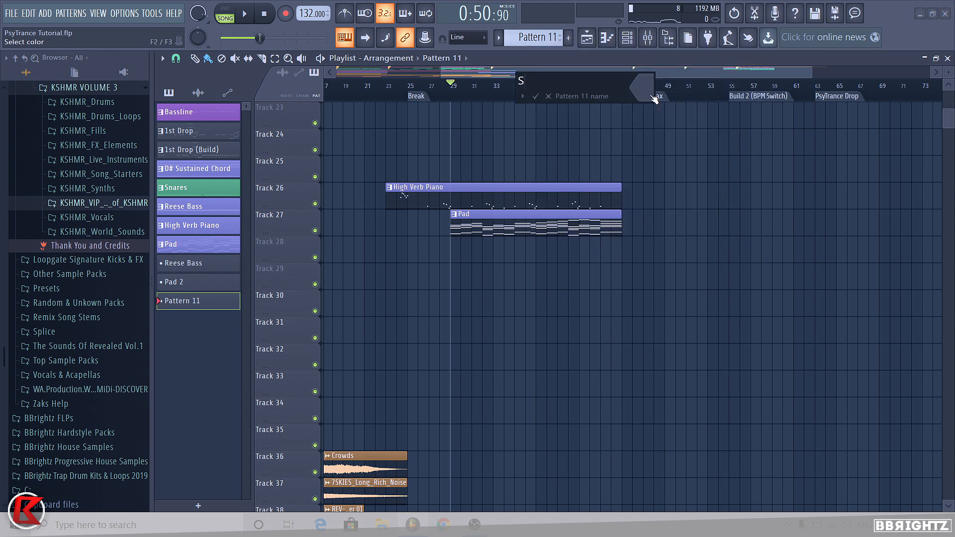
type("Strings")
key("Return")
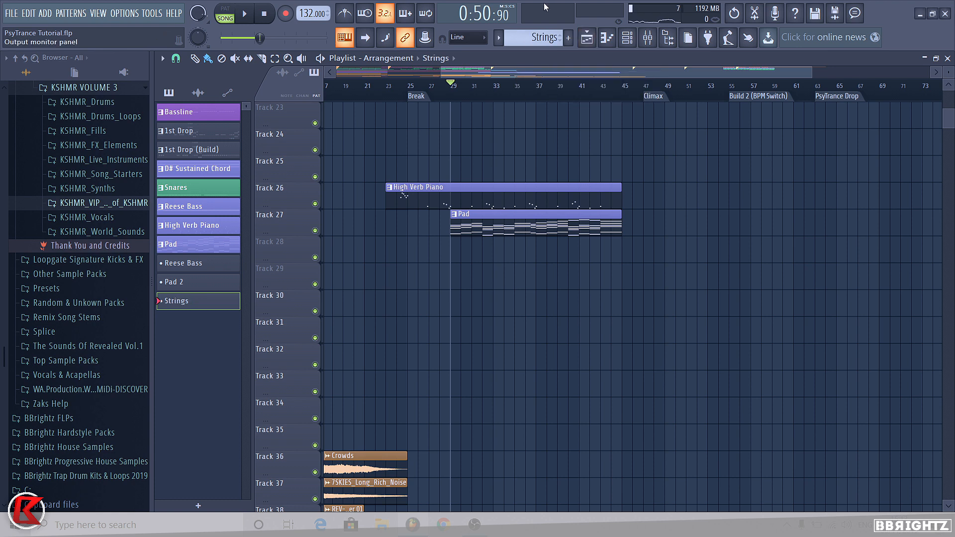
- Add an empty pattern after Strings and name it Arp
scroll(542, 37, "up", 1)
right_click(542, 38)
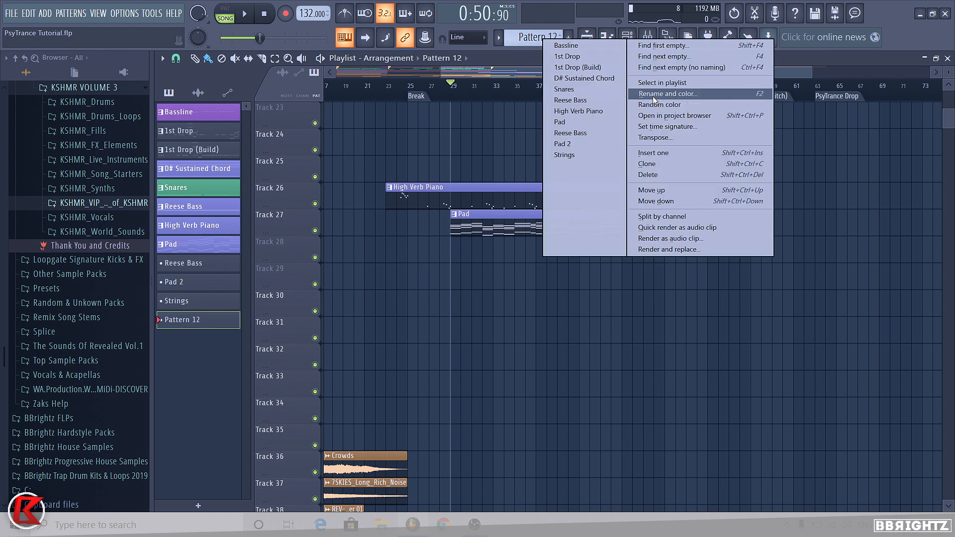
left_click(655, 93)
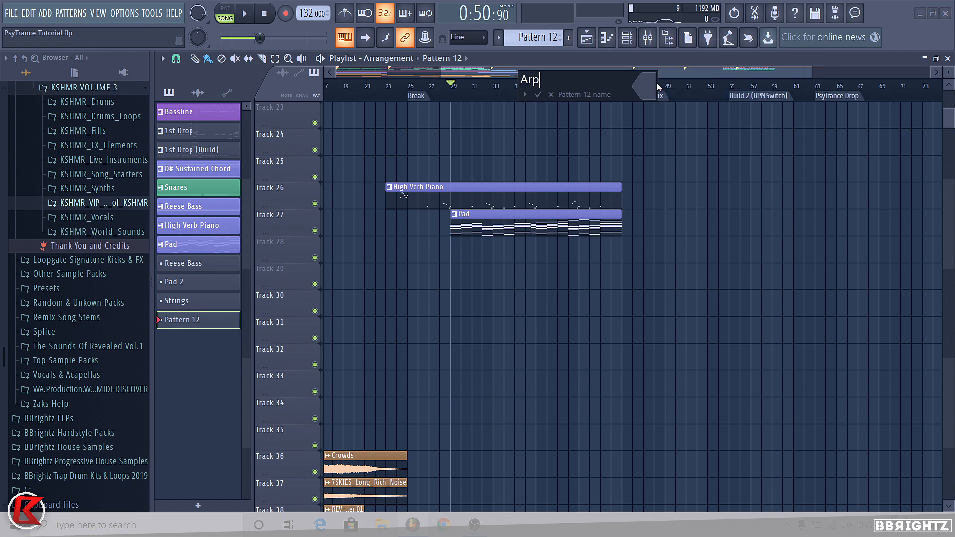
type("Arp")
key("Return")
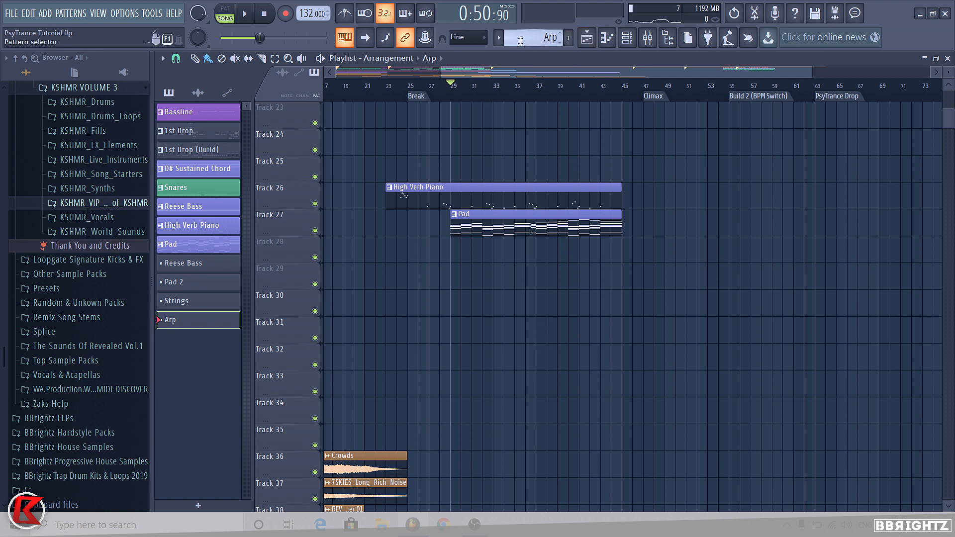
- Add an empty pattern after Arp and name it Guitar Atmos
scroll(522, 41, "up", 1)
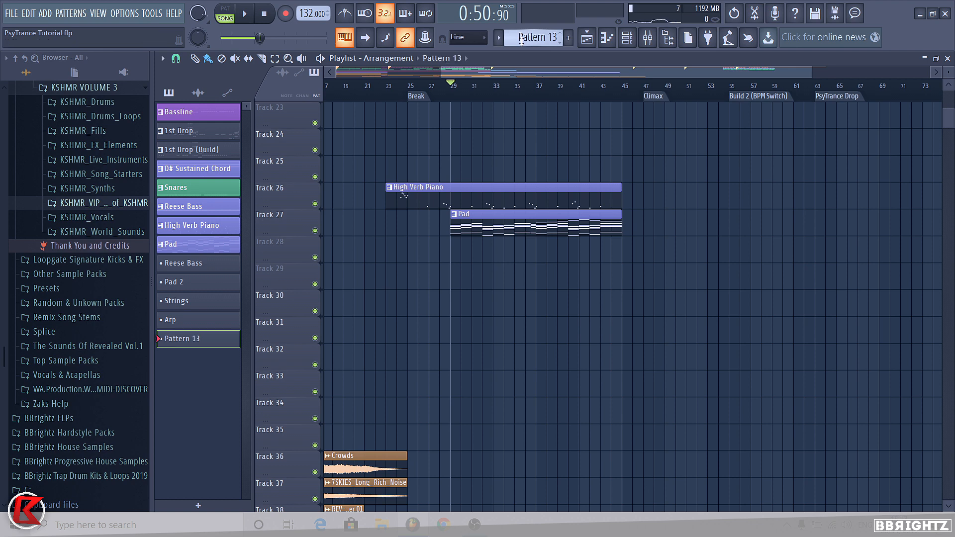
left_click(521, 38)
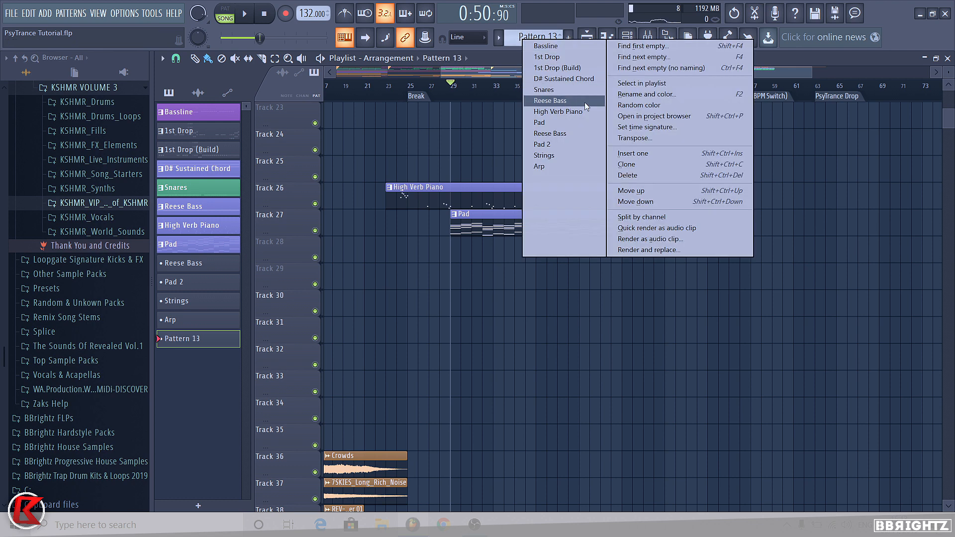
left_click(643, 98)
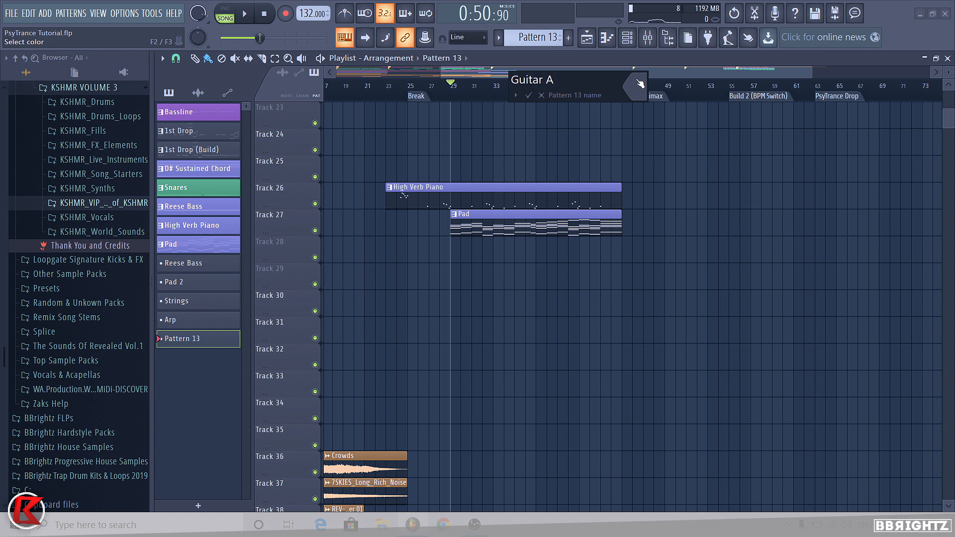
key("Return")
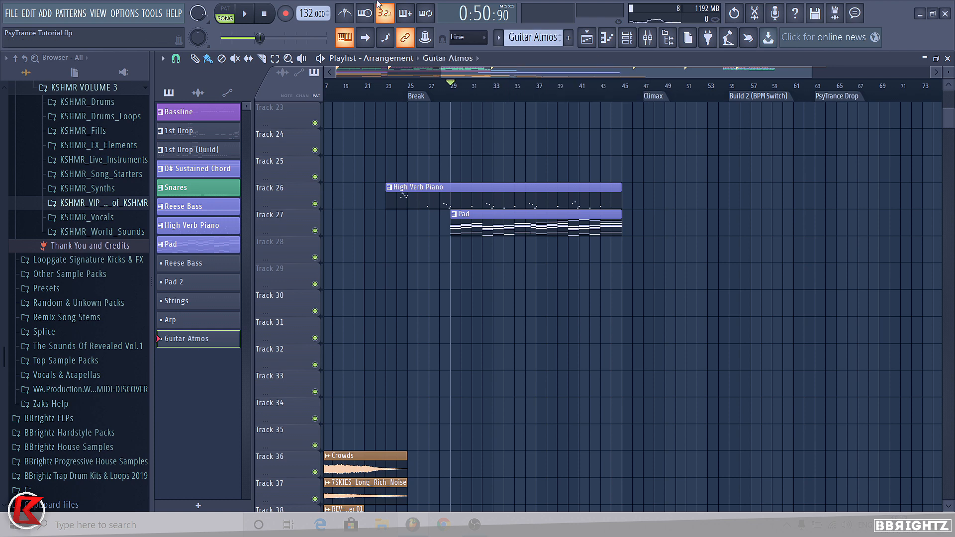
- Open the STLR - Guitars Sounds folder under STLR - Instruments Found in the STLR Sounds Pack of BBrightz Progressive House Samples
left_click(69, 90)
scroll(44, 227, "down", 5)
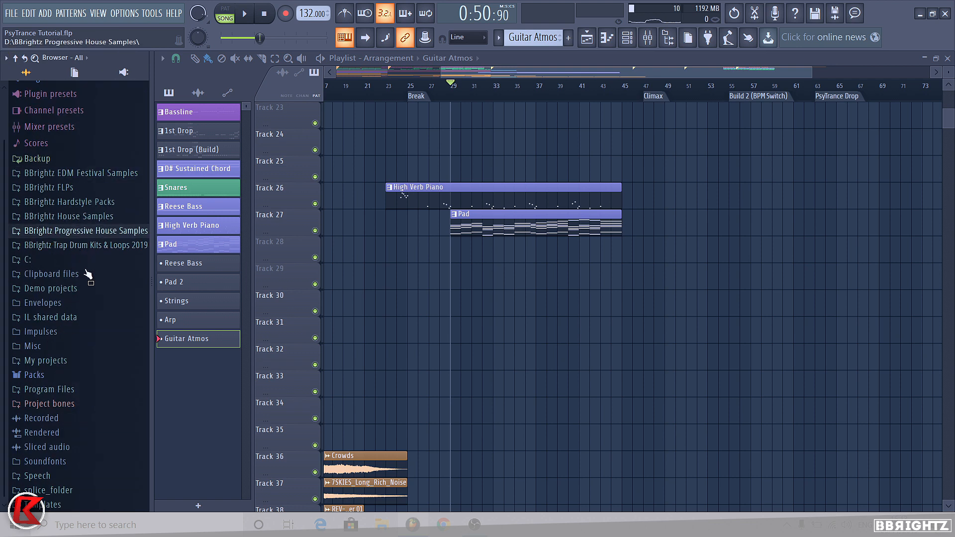
left_click(67, 232)
left_click(79, 261)
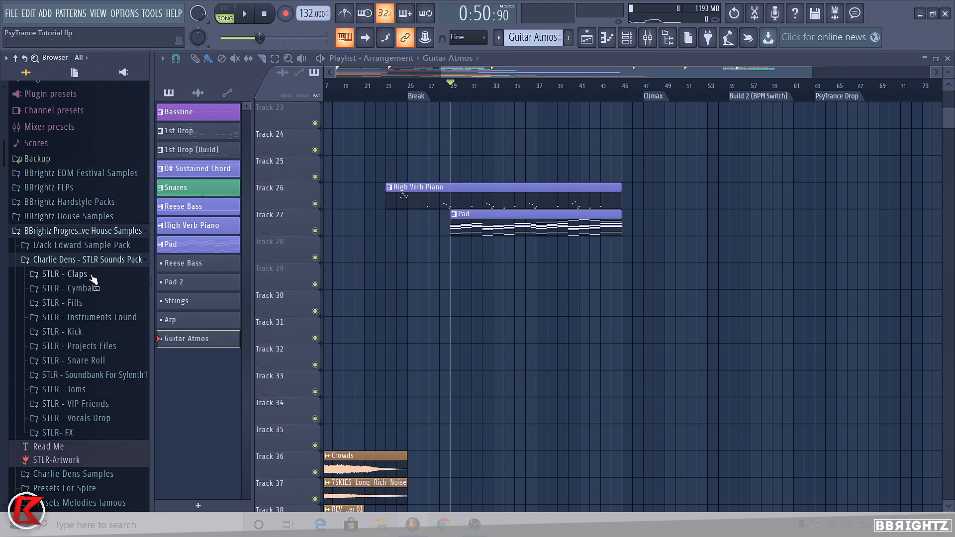
left_click(99, 317)
left_click(102, 331)
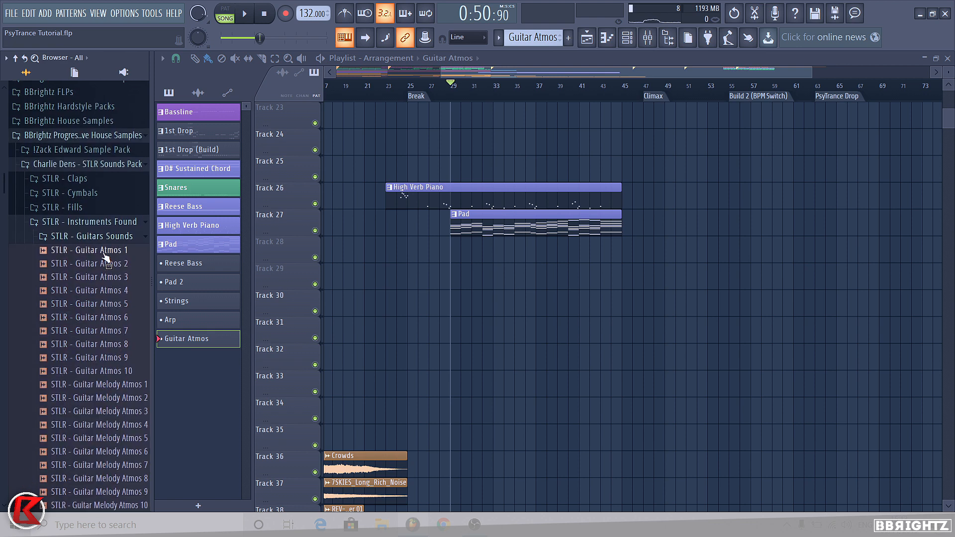
- Audition the STLR - Guitar Atmos samples and place STLR - Guitar Atmos 5 on Track 29 at bar 29
left_click(104, 253)
key("Down")
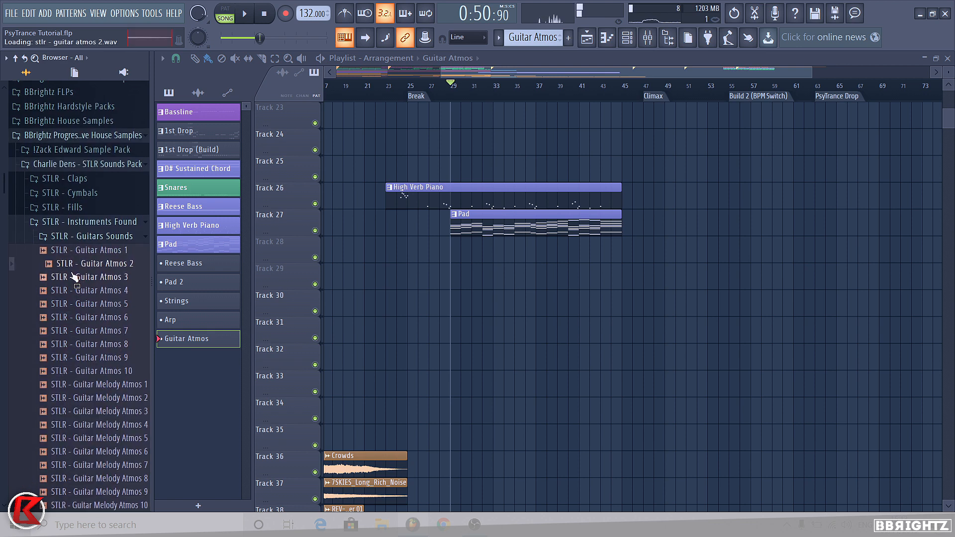
key("Down")
key("Down")
key("Down")
key("Down")
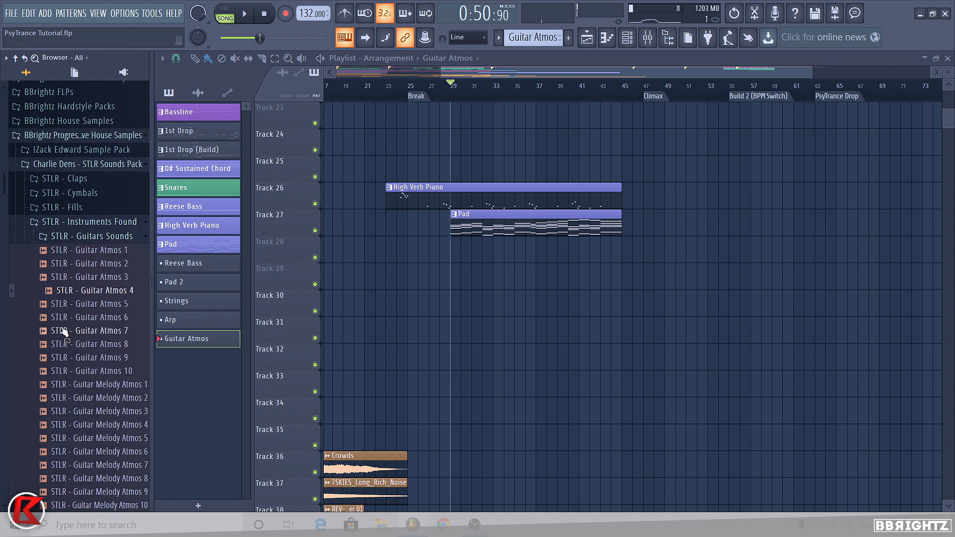
key("Down")
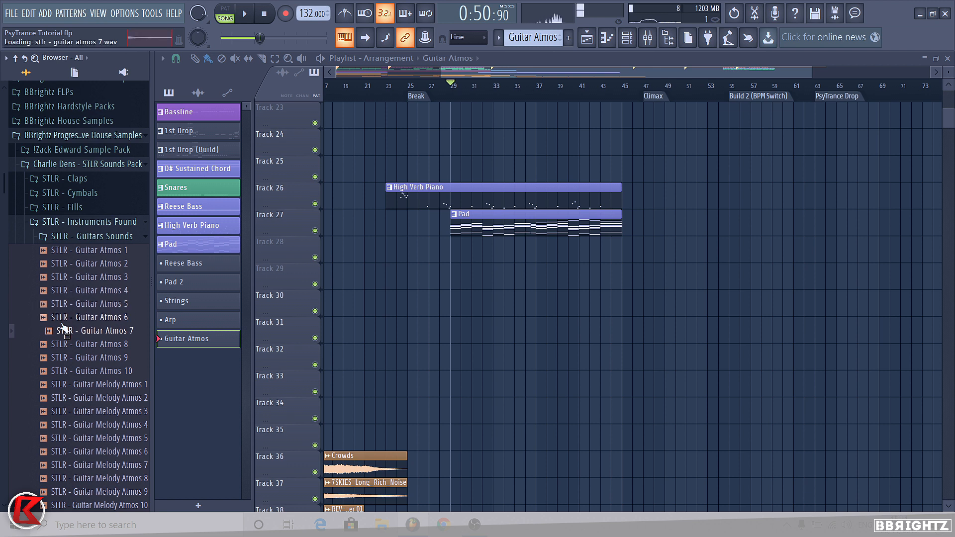
key("Up")
key("Up")
key("Up")
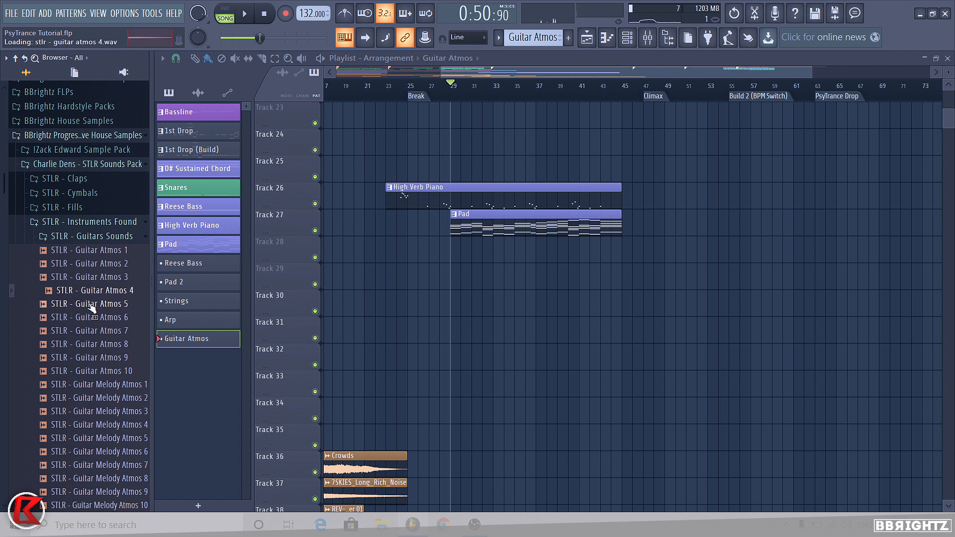
key("Down")
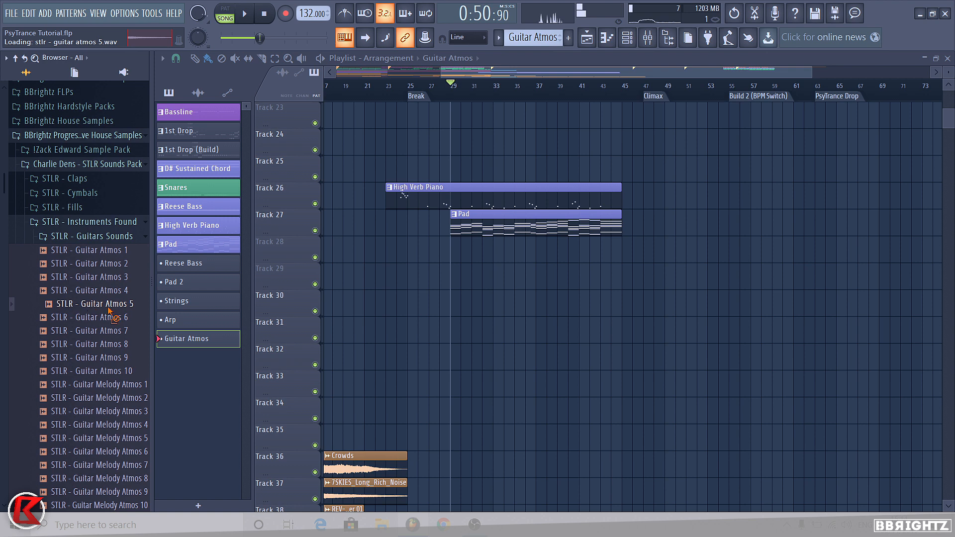
left_click_drag(109, 310, 515, 281)
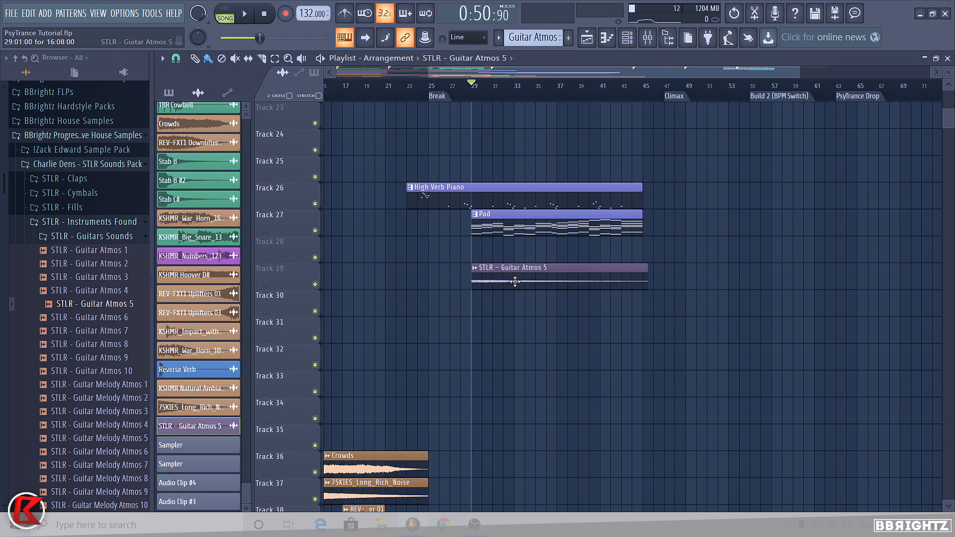
- Examine the STLR - Guitar Atmos 5 sample in the Edison audio editor and close it
double_click(583, 275)
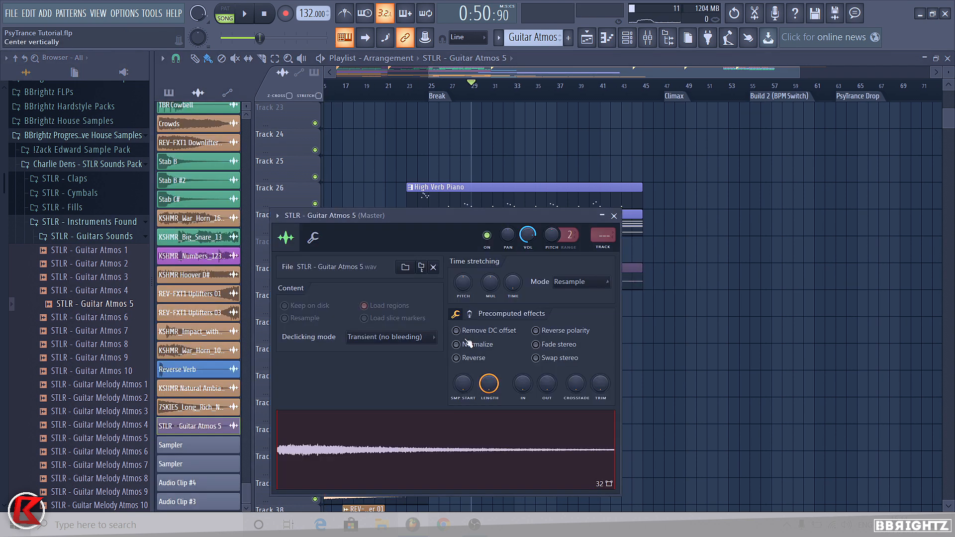
right_click(336, 476)
left_click(378, 385)
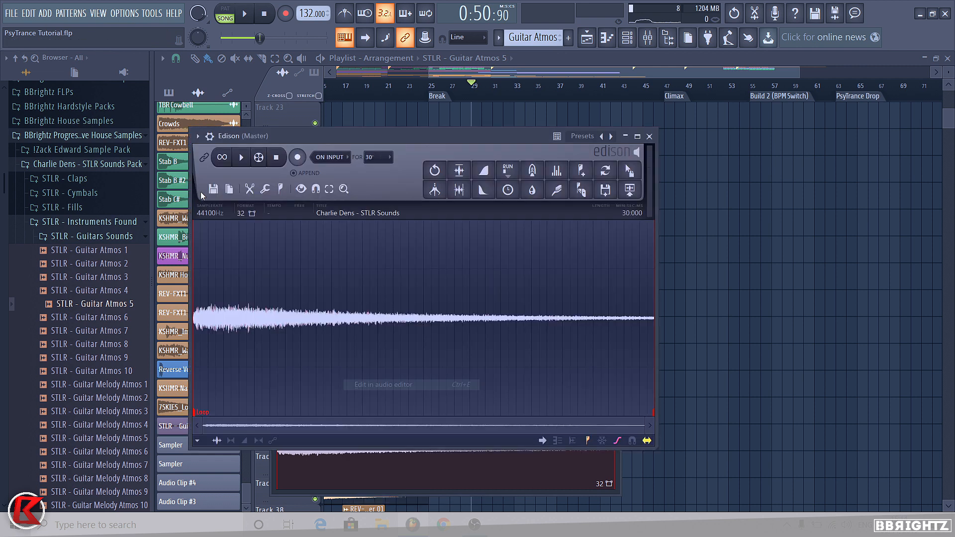
left_click(281, 190)
left_click(291, 354)
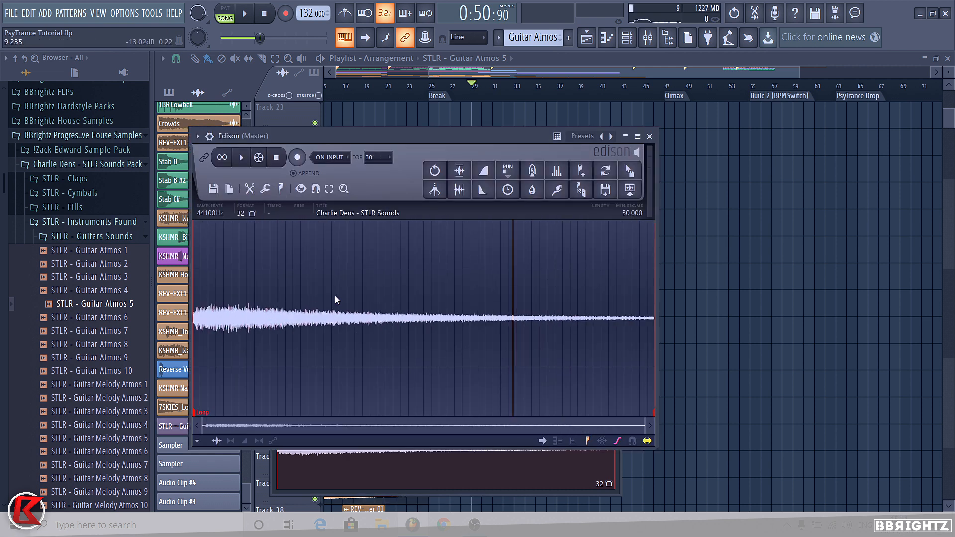
left_click(649, 137)
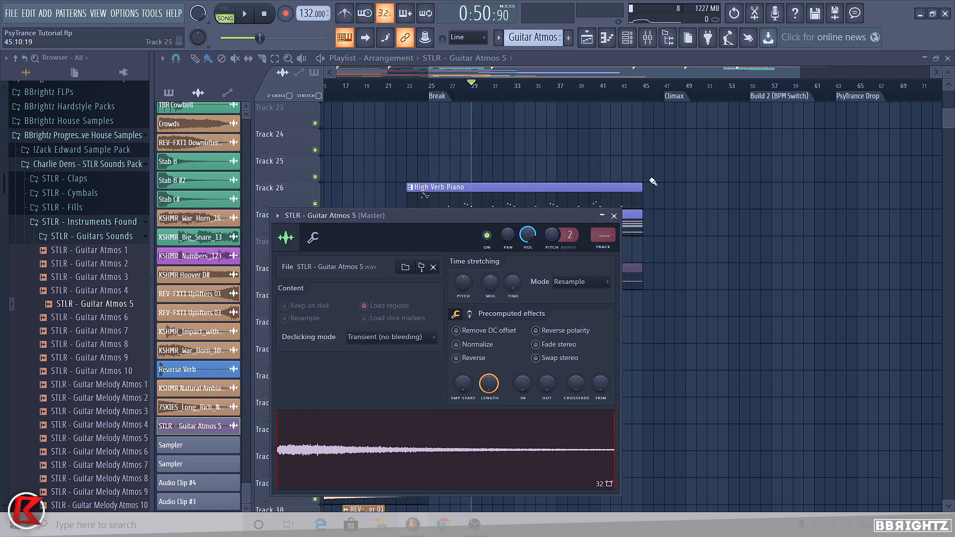
- Load GTune in effect slot 4 of the Master track and check the pitch of the guitar sample
left_click(649, 41)
left_click(832, 254)
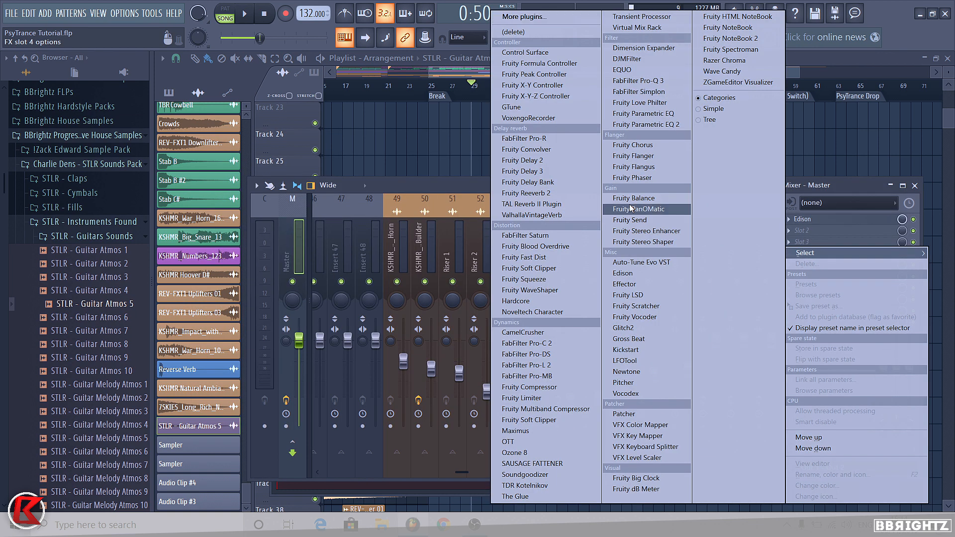
left_click(512, 111)
key("q")
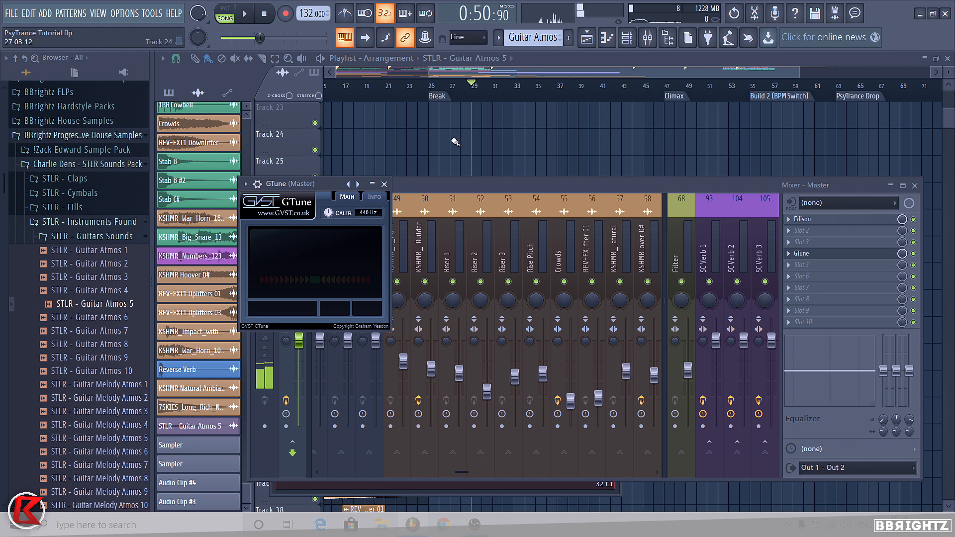
left_click(915, 186)
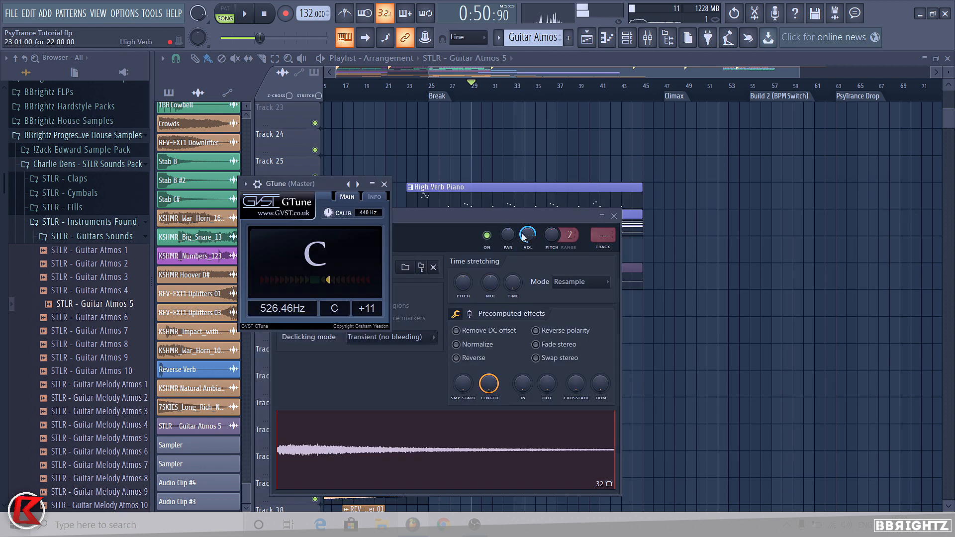
left_click(615, 217)
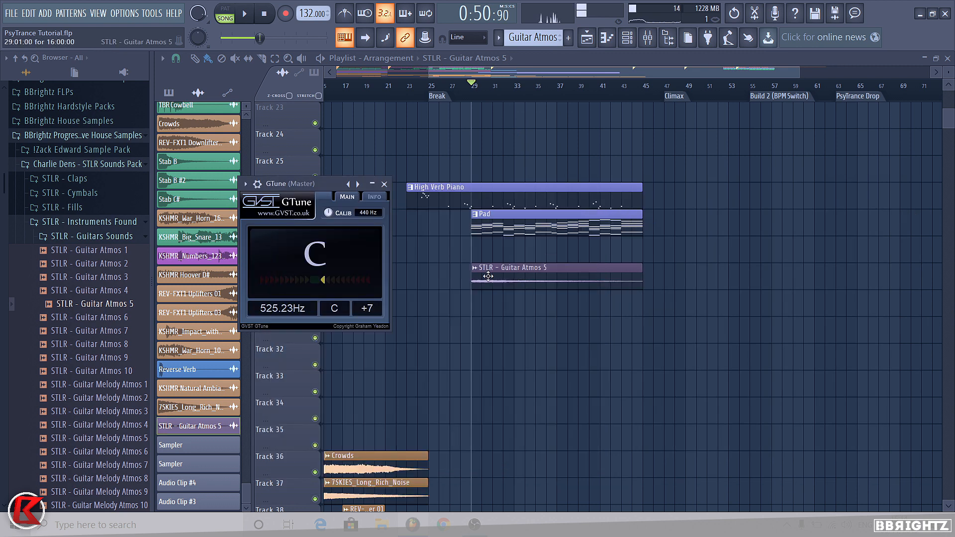
- Set the STLR - Guitar Atmos 5 time-stretching mode to Stretch and retune its channel pitch with a pitch range of 9
double_click(501, 270)
left_click(581, 283)
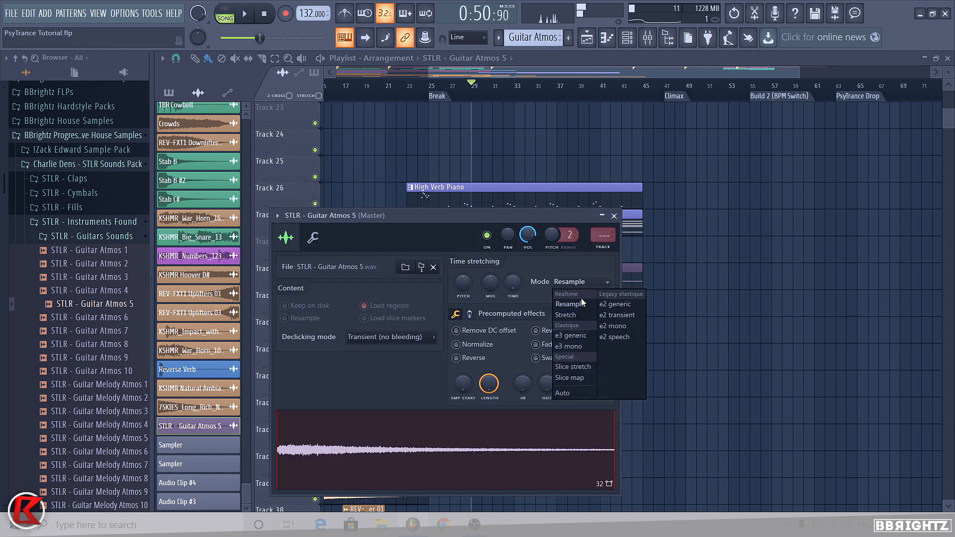
left_click(567, 315)
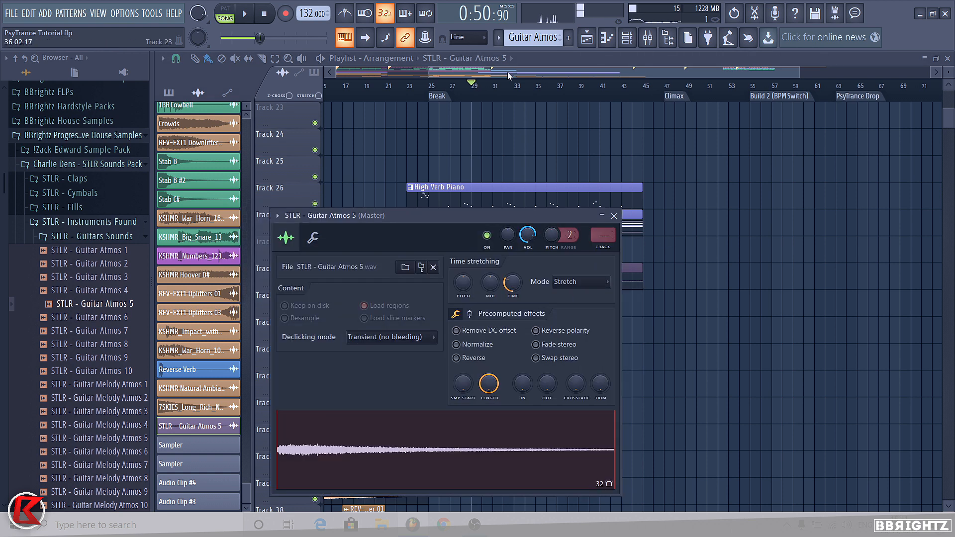
left_click(262, 16)
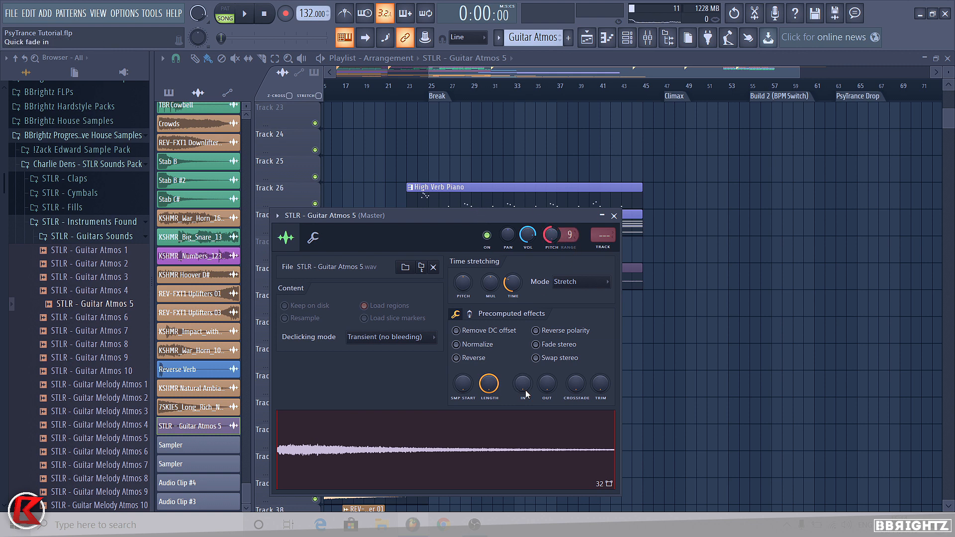
left_click(615, 217)
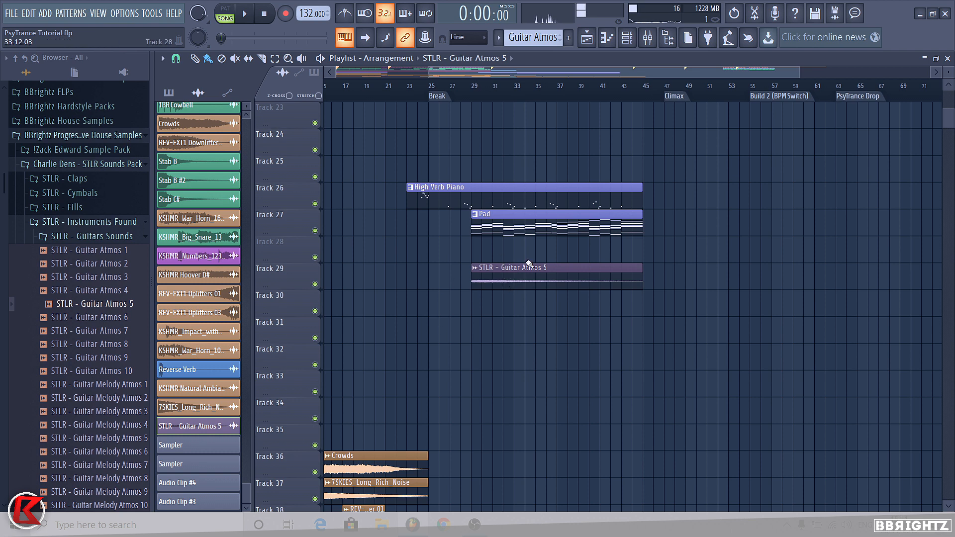
- Rename the STLR - Guitar Atmos 5 clip as Guitar Atmos 5 and recolour it blue-violet like the Pad clip
scroll(450, 278, "down", 1)
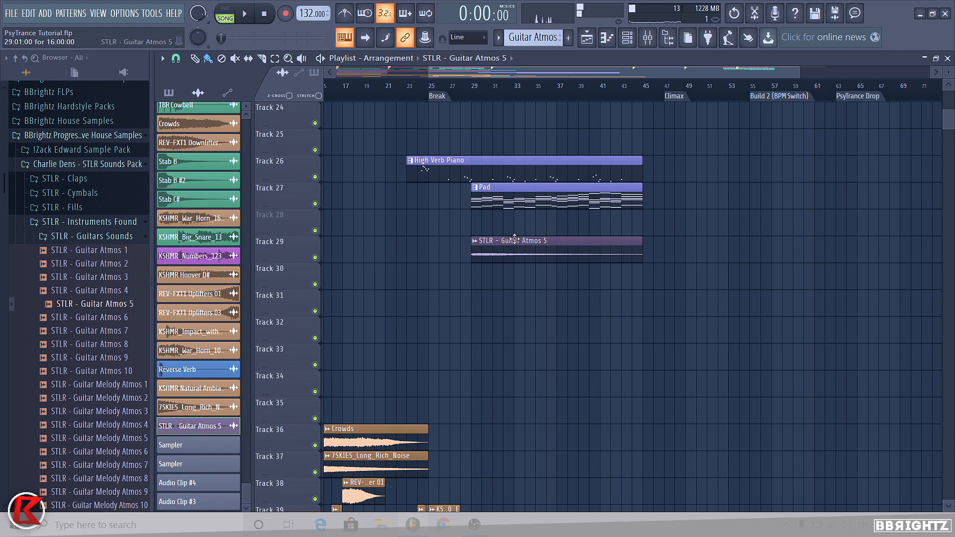
right_click(470, 239)
left_click(499, 304)
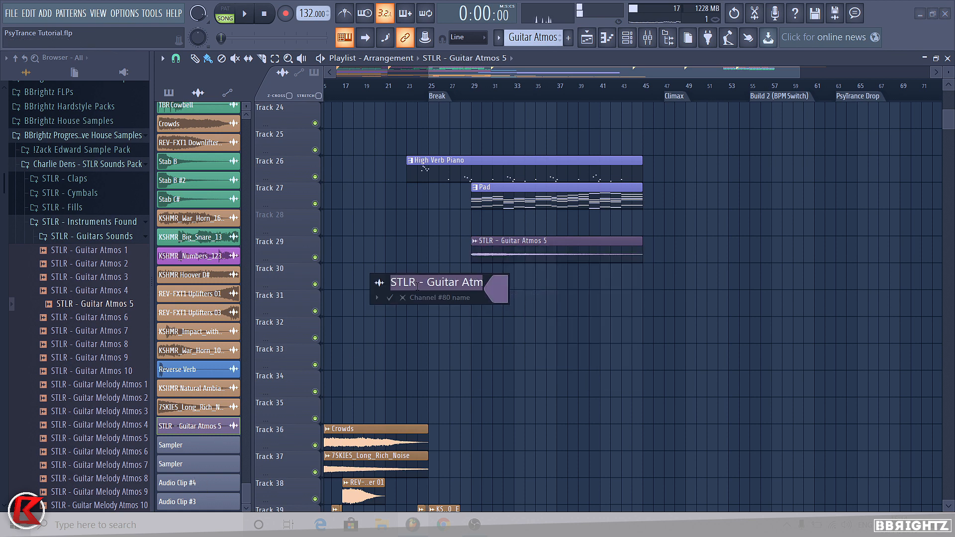
left_click_drag(425, 283, 292, 277)
key("BackSpace")
left_click(491, 284)
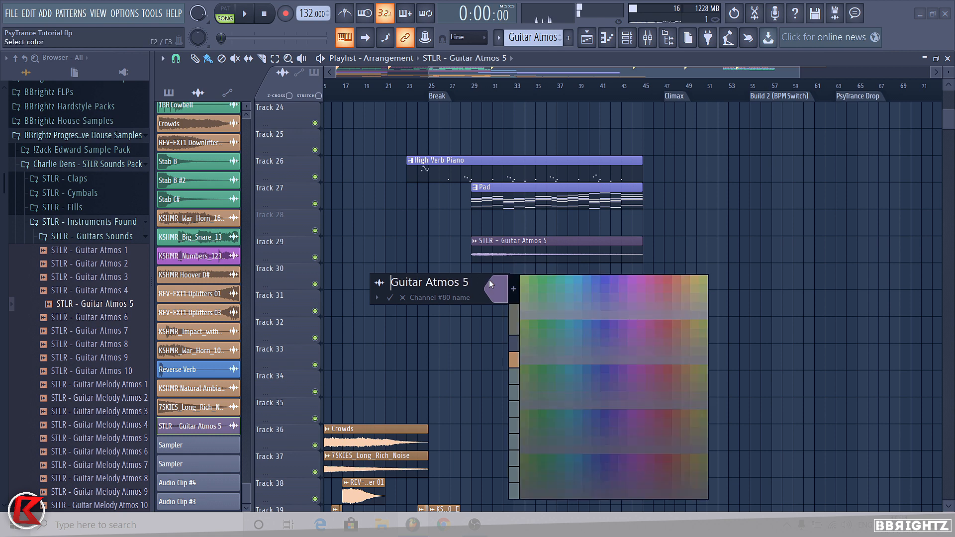
left_click(515, 287)
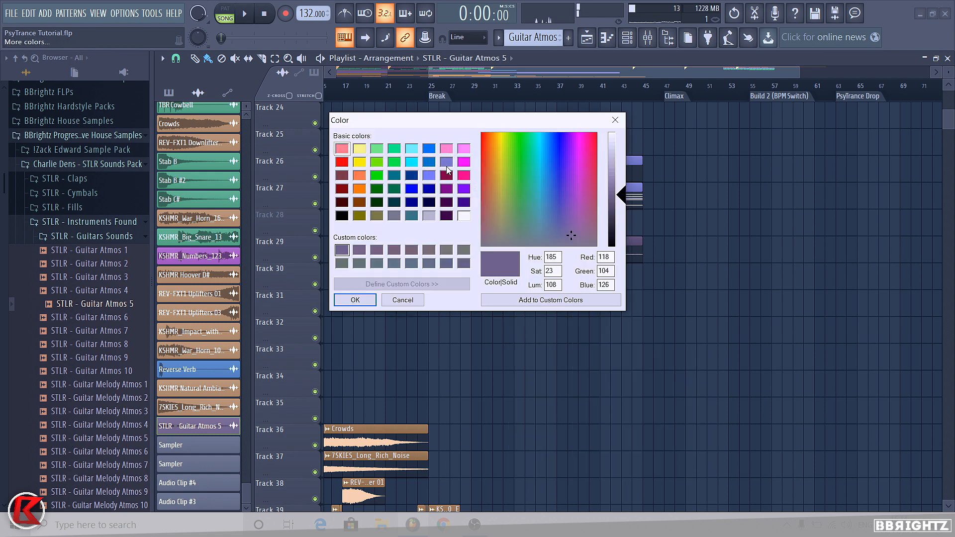
left_click(447, 166)
key("Return")
key("Return")
- Move the Guitar Atmos 5 clip to Track 28 below Pad, enlarge the track and give the sample a fade-out of about 17%
left_click_drag(502, 250, 500, 218)
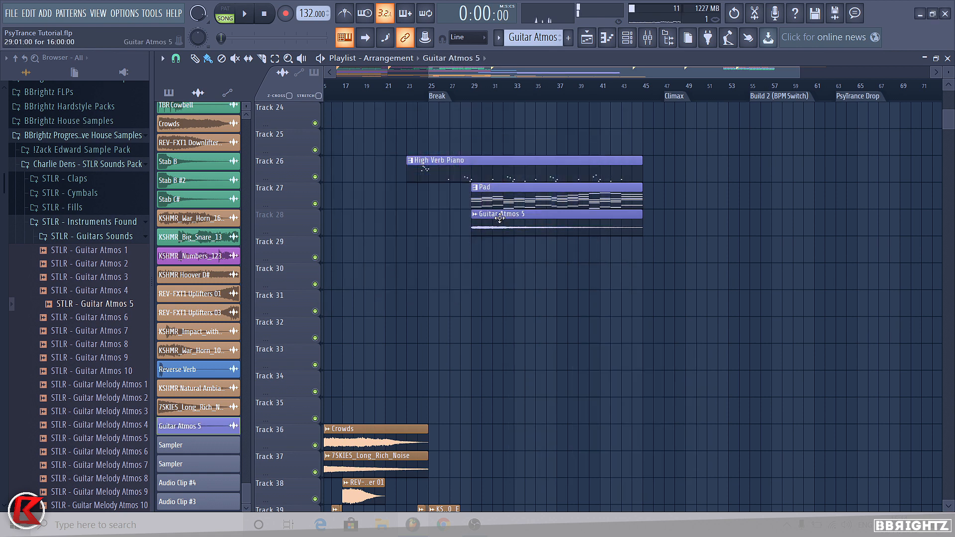
left_click_drag(268, 235, 273, 442)
double_click(553, 344)
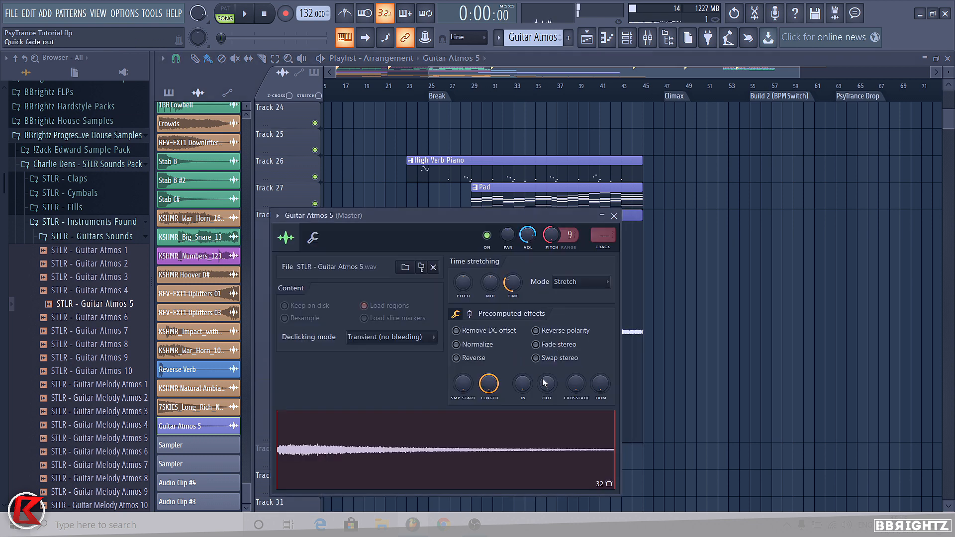
left_click_drag(547, 388, 547, 383)
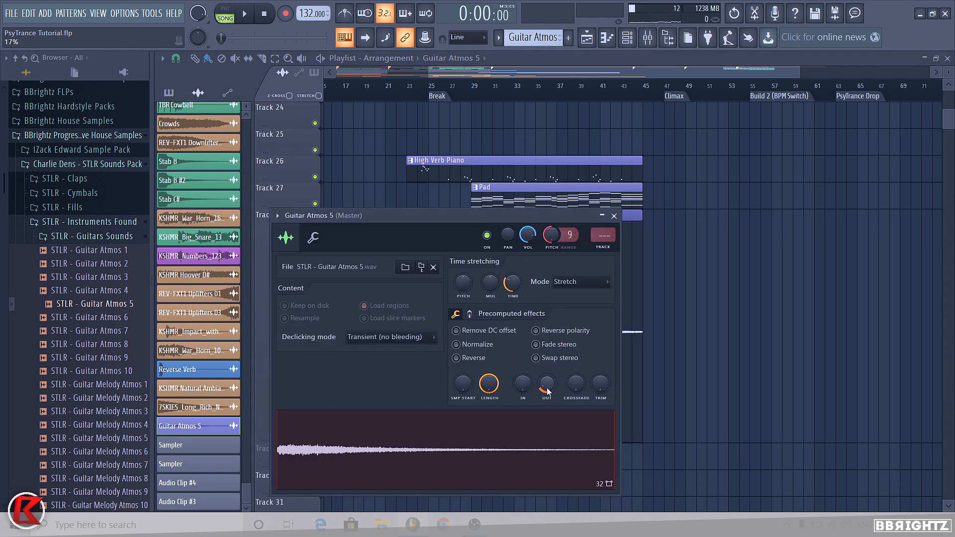
left_click(615, 216)
- Play the break from bar 29 to hear Guitar Atmos 5, briefly muting the Pad track for comparison
left_click(469, 88)
key("space")
double_click(522, 311)
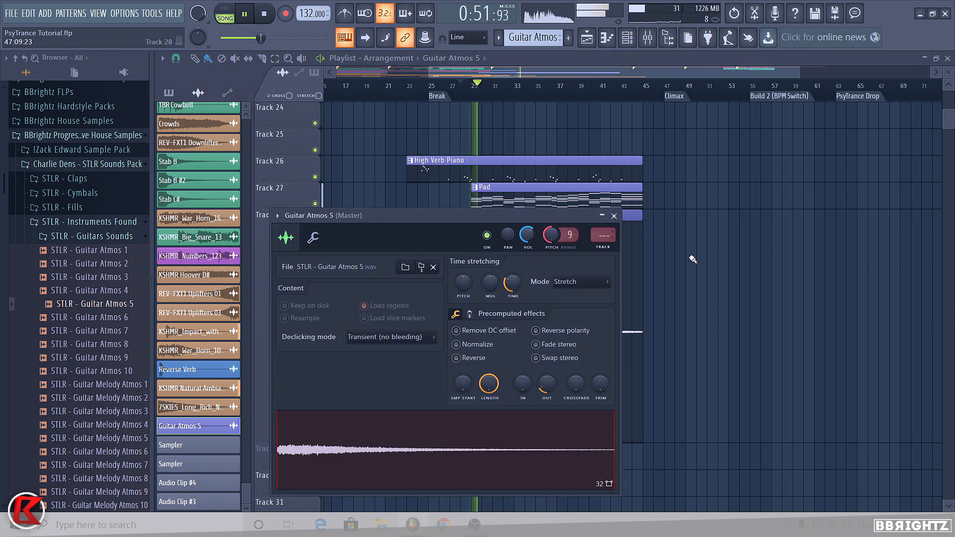
left_click(614, 216)
left_click(315, 204)
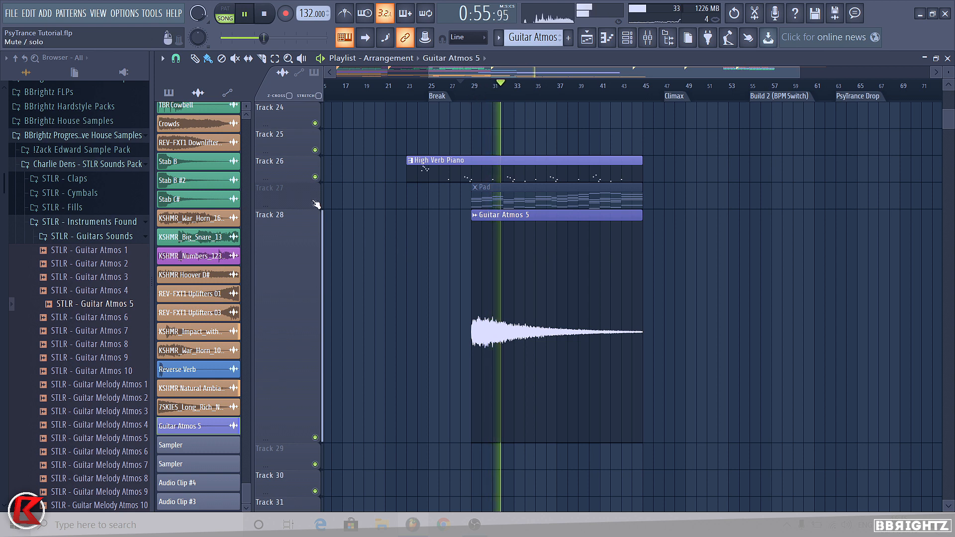
left_click(315, 204)
key("space")
- Reset the height of Track 28 to 100%
right_click(282, 304)
mouse_move(341, 300)
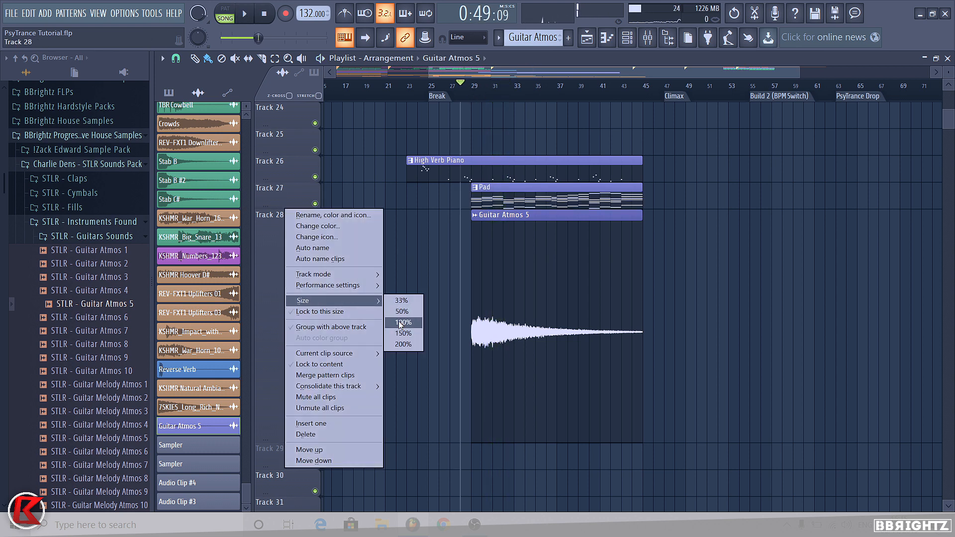
left_click(400, 324)
- Route the Guitar Atmos 5 channel to mixer insert 38
left_click(647, 38)
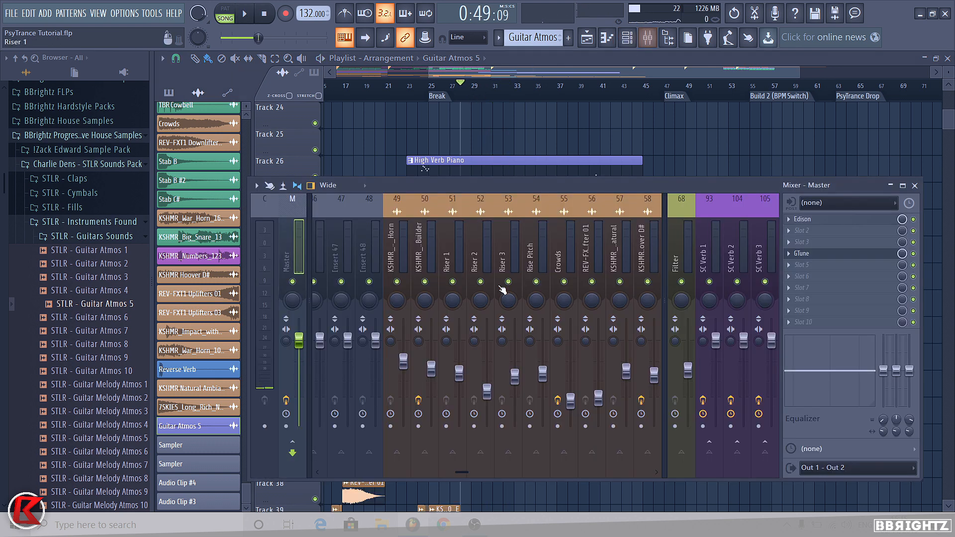
scroll(432, 242, "down", 6)
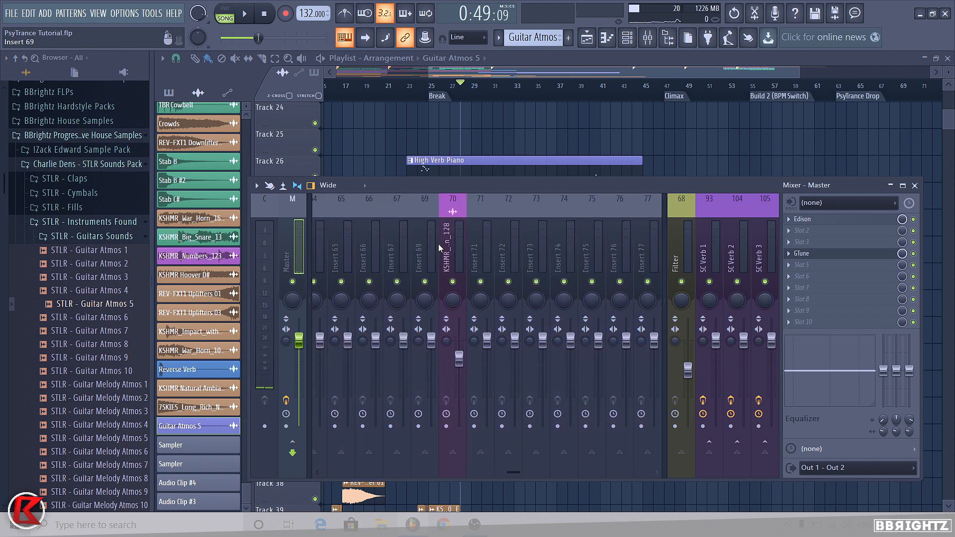
scroll(445, 249, "up", 8)
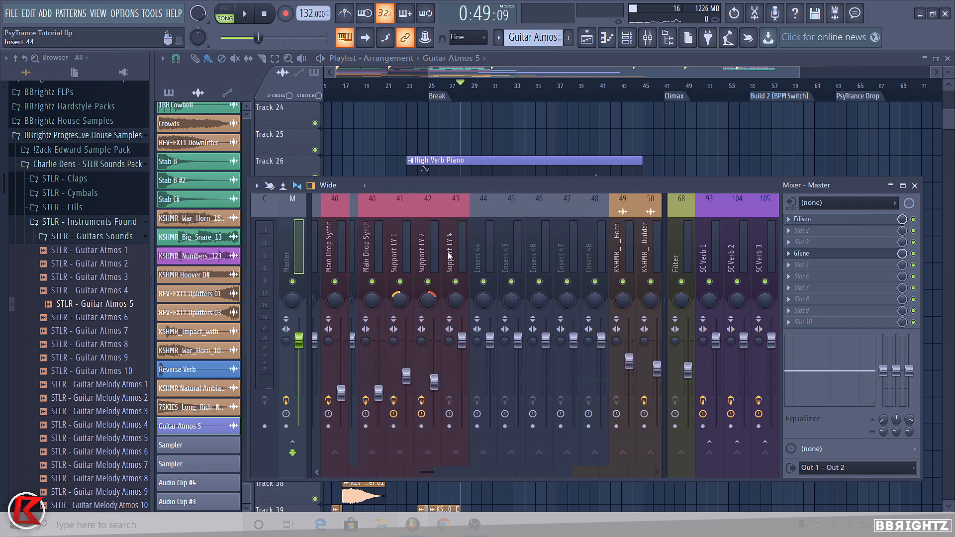
scroll(449, 256, "up", 4)
left_click(518, 252)
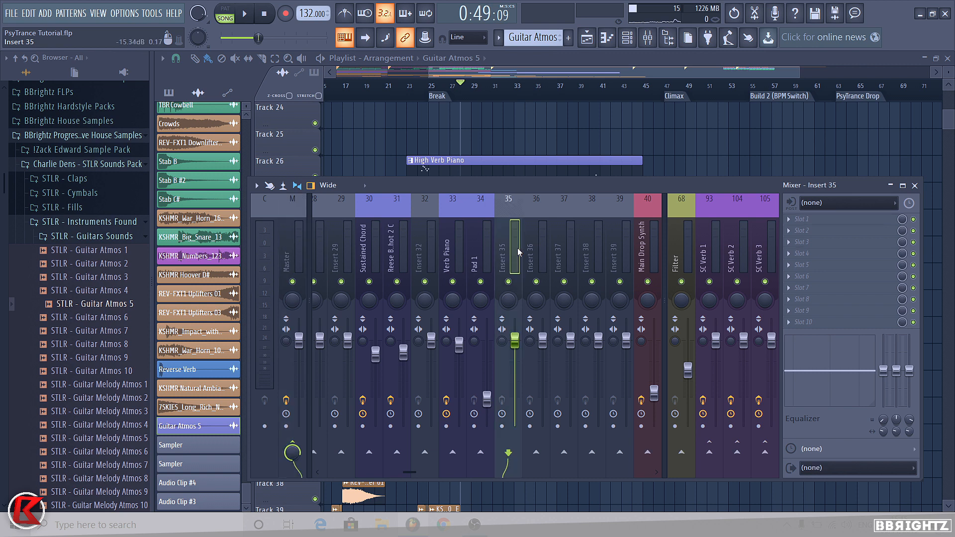
left_click(588, 258)
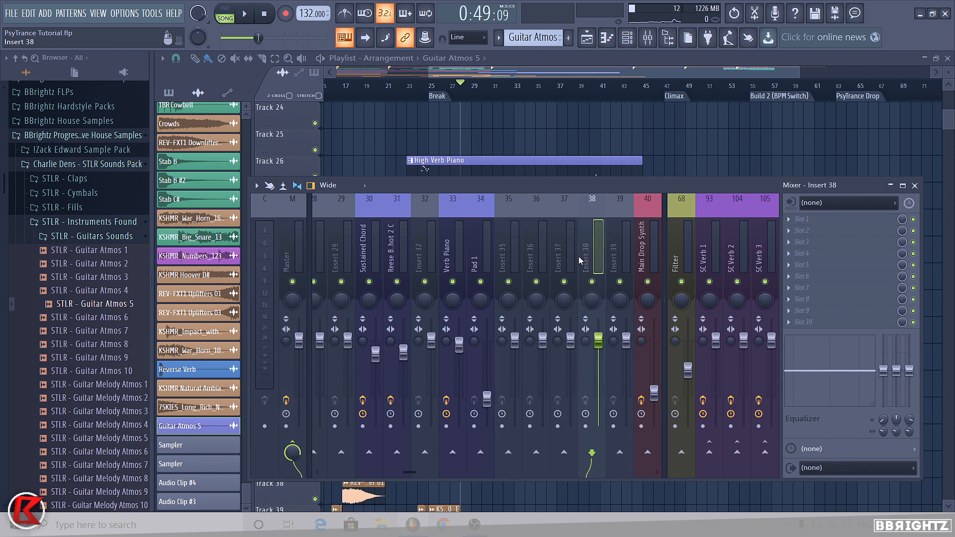
key("ctrl+l")
- Load Fruity Stereo Enhancer in effect slot 4 of the Guitar Atmos 5 insert and choose its For strings preset
left_click(801, 253)
left_click(646, 235)
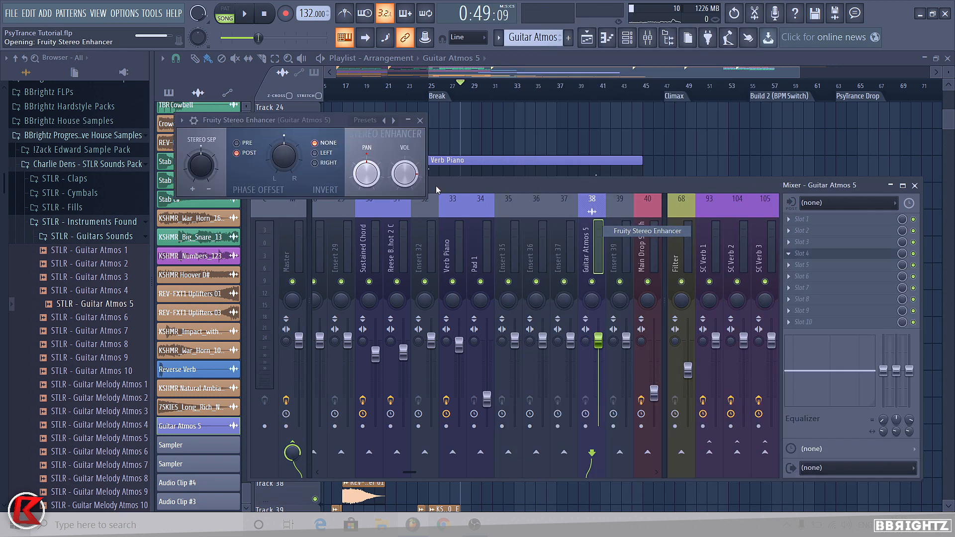
left_click(392, 120)
left_click(408, 139)
left_click(393, 120)
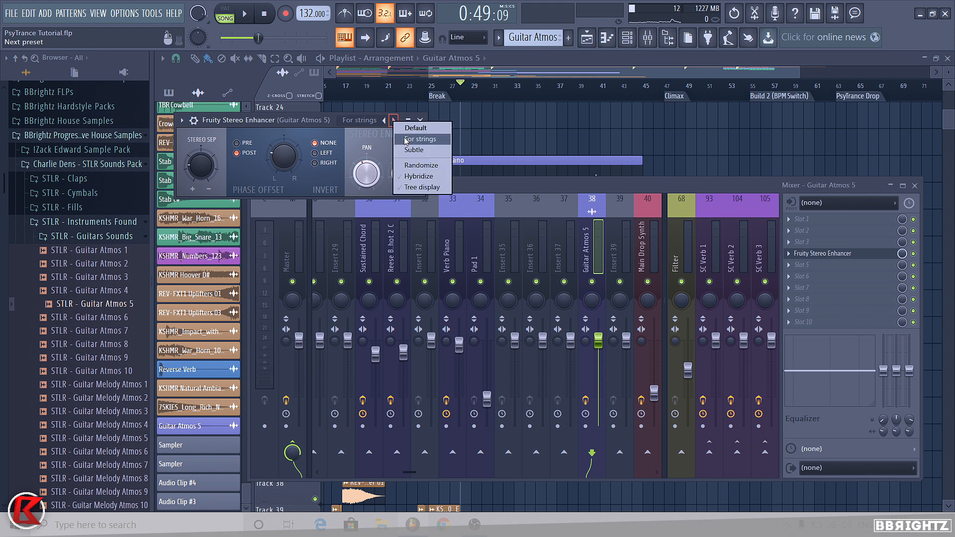
- Switch the Fruity Stereo Enhancer on the Guitar Atmos 5 insert to the Subtle preset and close the plugin
left_click(413, 149)
left_click(394, 121)
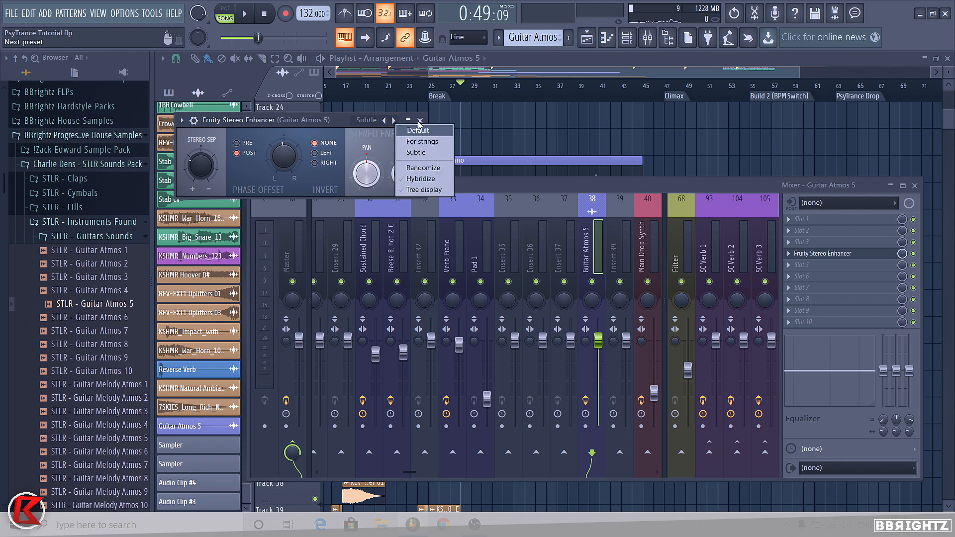
left_click(425, 130)
left_click(420, 121)
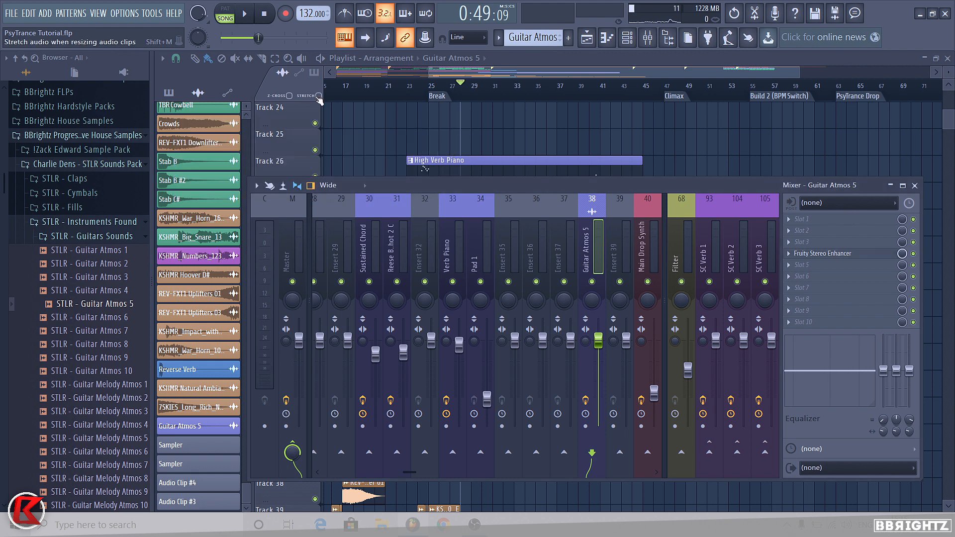
- Load Fruity Parametric EQ 2 in slot 7 of the Guitar Atmos 5 insert, dip band 3 in the low mids and shift band 1 higher
left_click(802, 287)
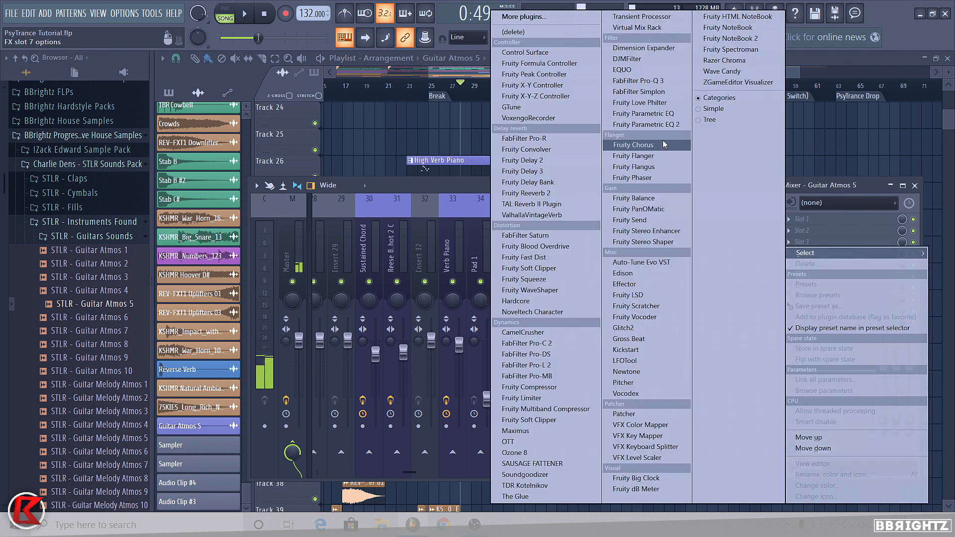
left_click(647, 124)
left_click_drag(336, 268, 344, 283)
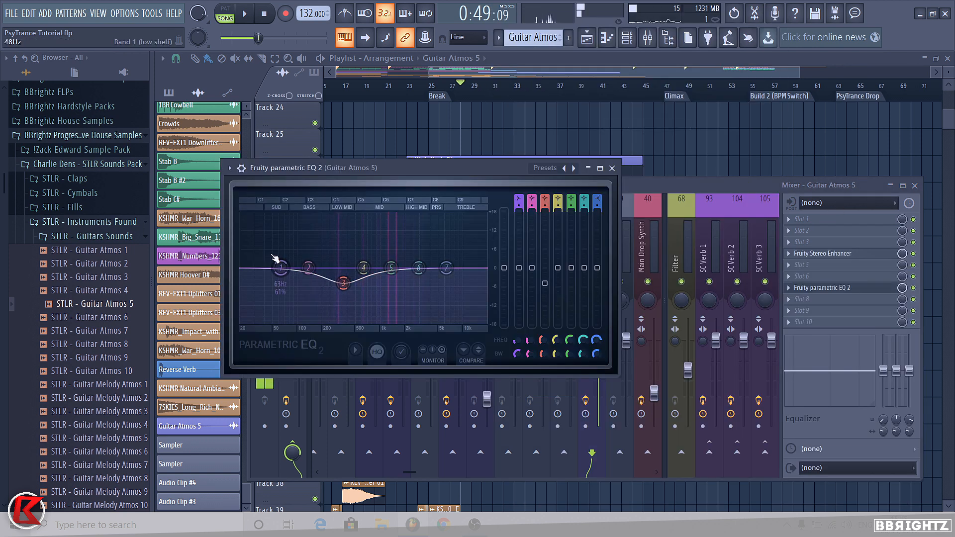
left_click_drag(281, 268, 312, 272)
left_click(613, 169)
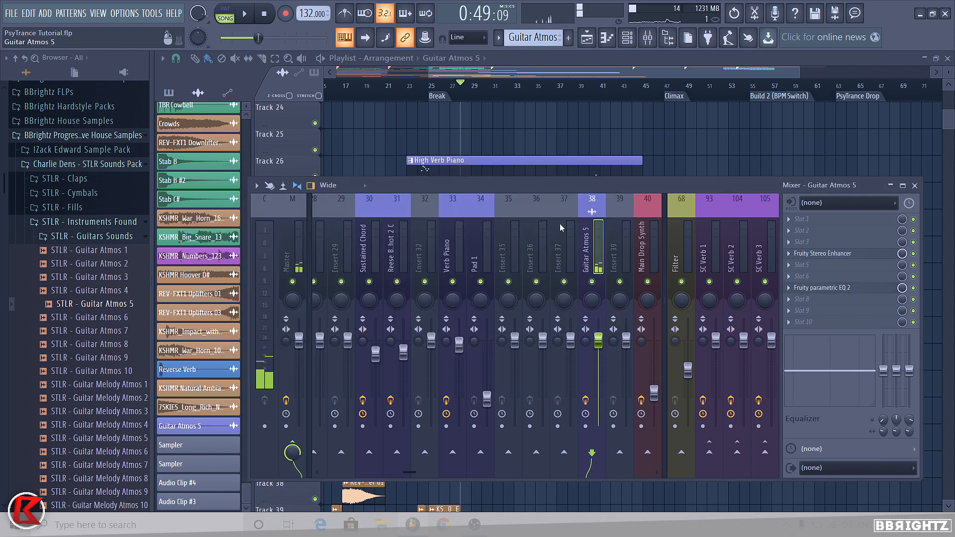
left_click(914, 186)
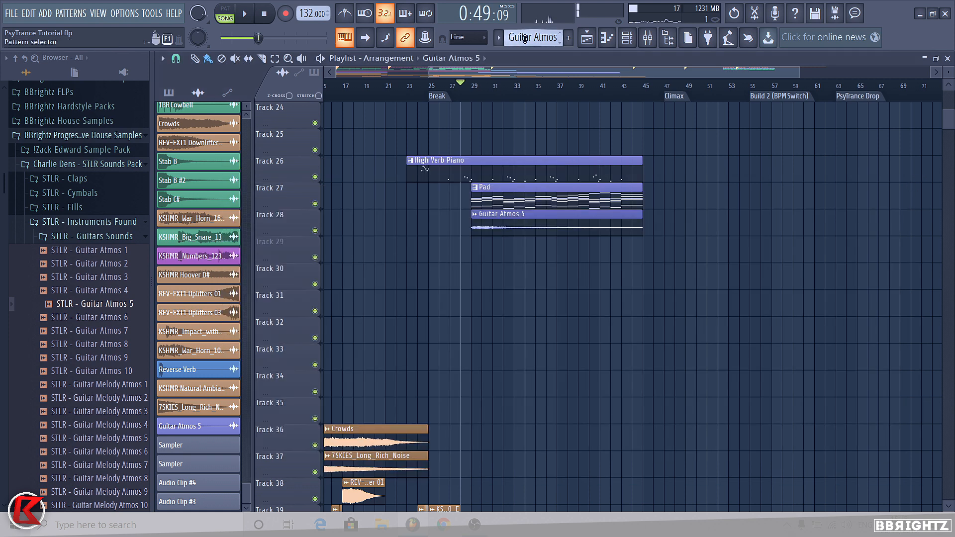
- Place the empty Reese Bass pattern on Track 30, spanning bars 29 to 45
left_click(525, 39)
scroll(525, 38, "up", 4)
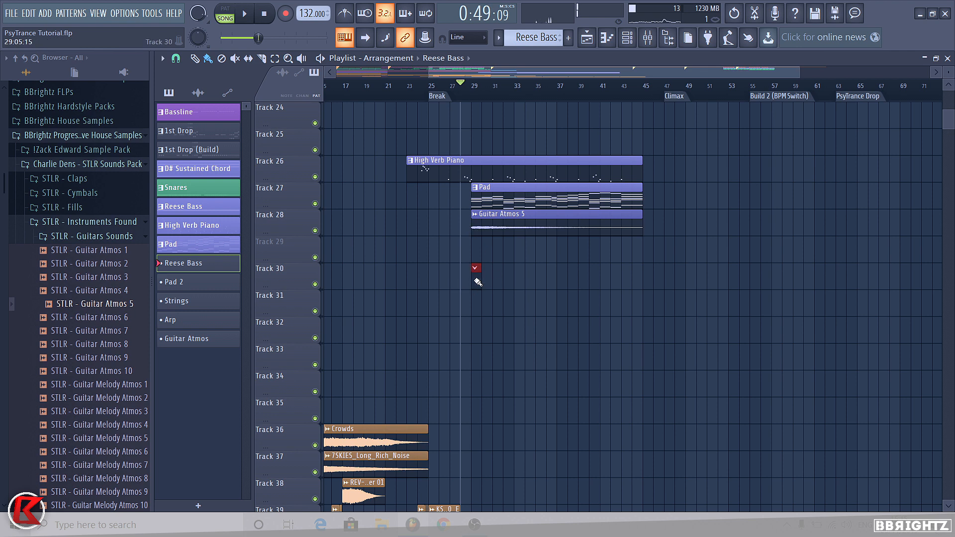
left_click_drag(478, 279, 640, 275)
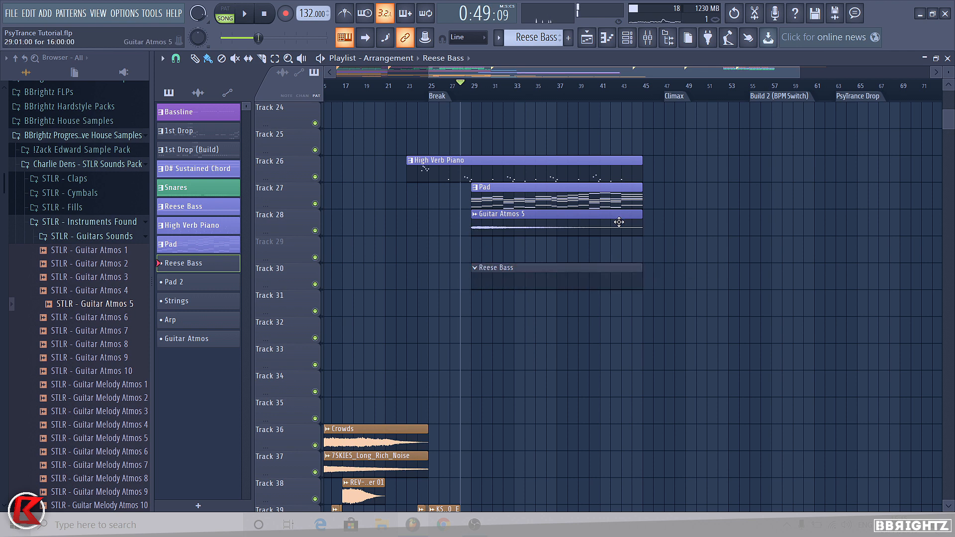
- Move the Guitar Atmos 5 clip down to Track 29 and place the Pad 2 pattern on Track 28 from bar 29 to 45
left_click_drag(619, 223, 619, 249)
scroll(535, 44, "down", 1)
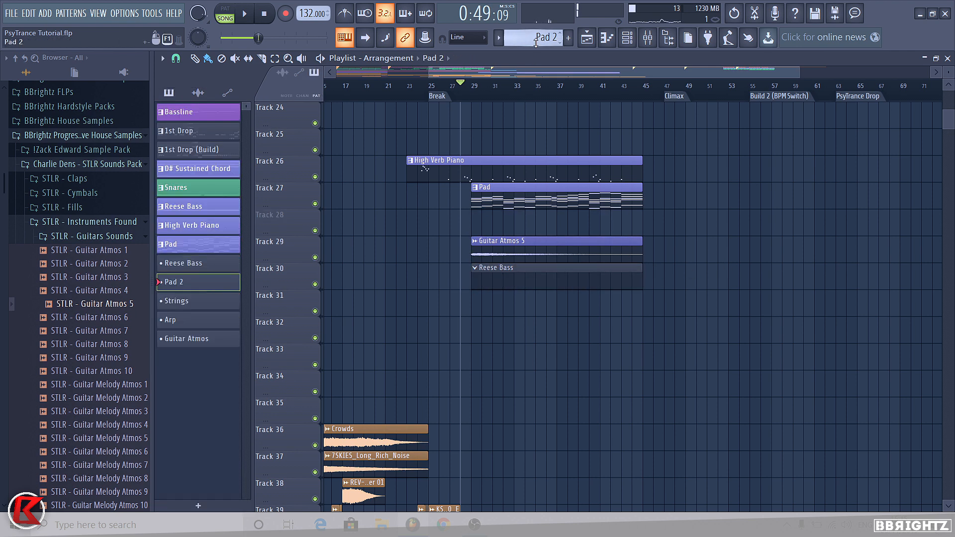
mouse_move(478, 230)
left_mouse_down()
mouse_move(491, 220)
mouse_move(641, 221)
left_mouse_up()
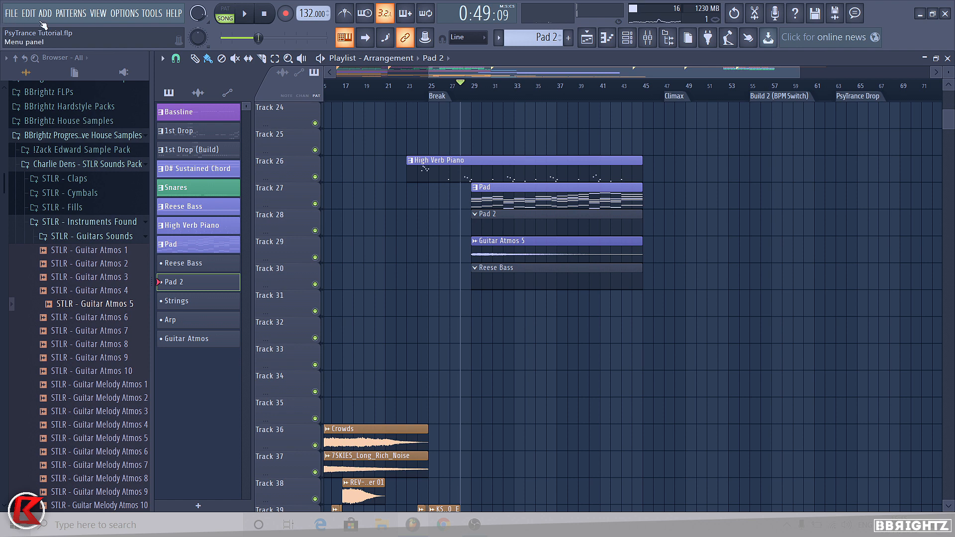
- Add a reFX Nexus channel and load the PD Airwave TranceSaws 1 preset from the Epic Pads category
left_click(58, 15)
mouse_move(41, 14)
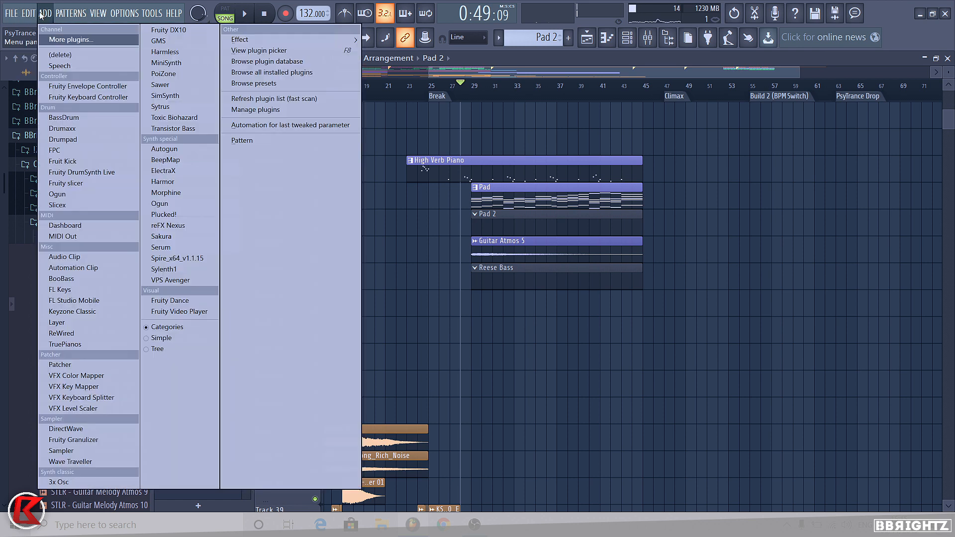
left_click(170, 225)
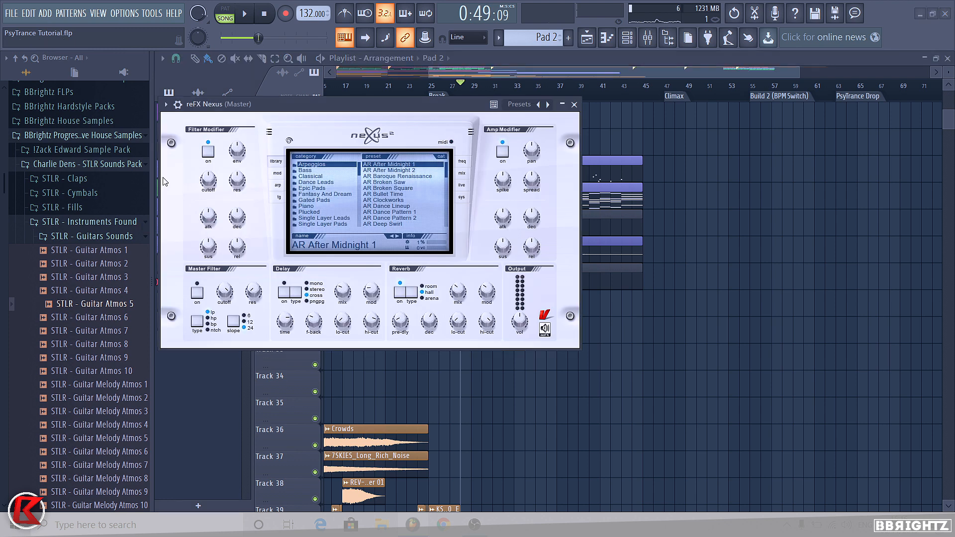
left_click(310, 188)
left_click(383, 166)
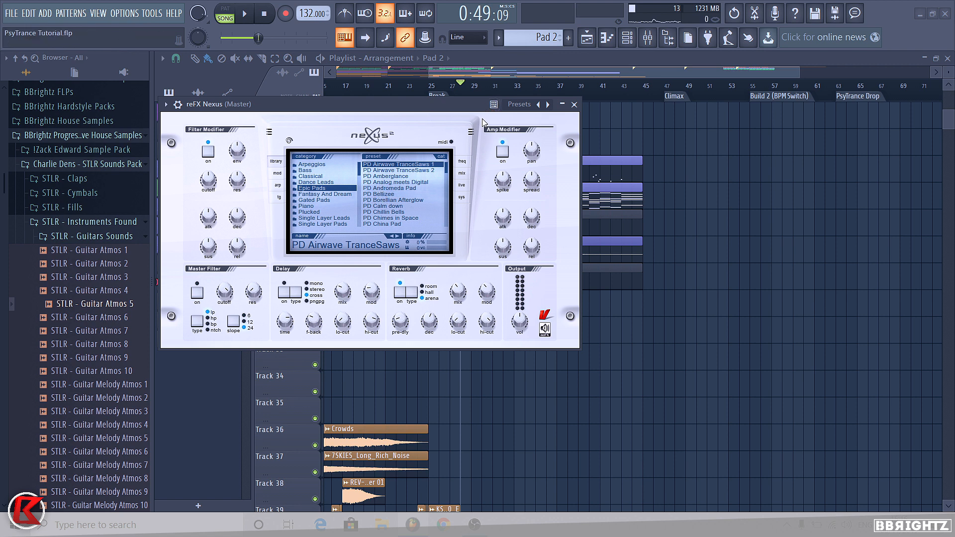
- Test the Nexus pad sound and lower its amp modifier release to -29
key("q")
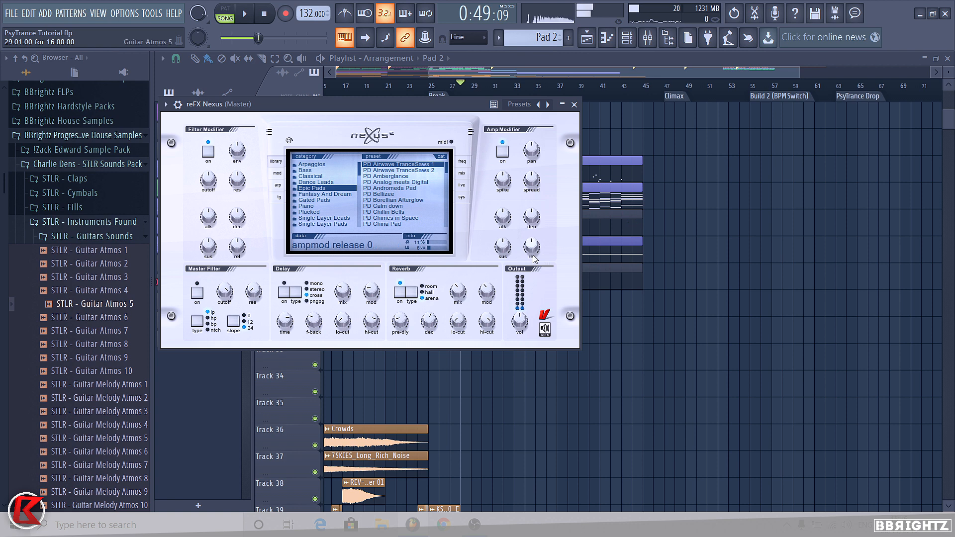
left_click_drag(530, 247, 532, 256)
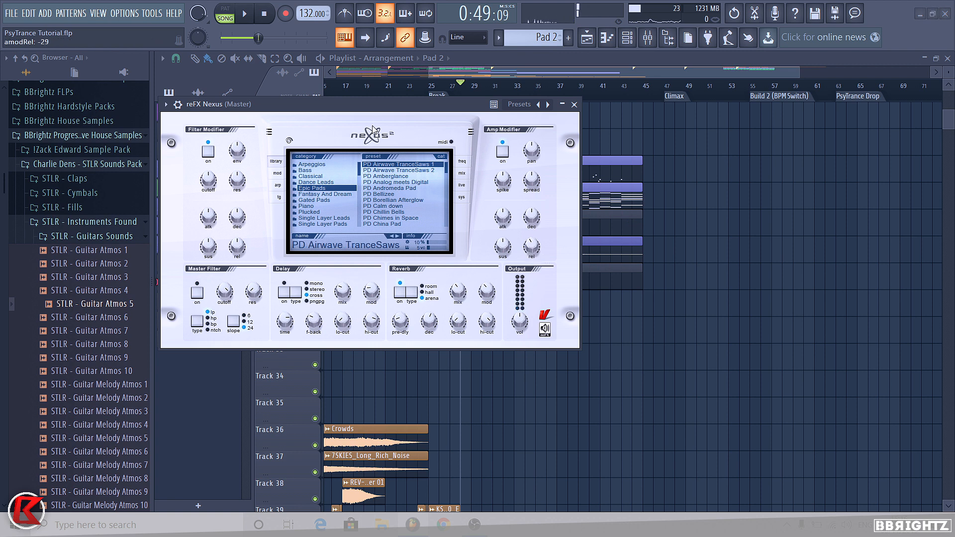
left_click(350, 106)
- Play a series of test notes to hear the Nexus pad with the shorter release
key("n")
key("n")
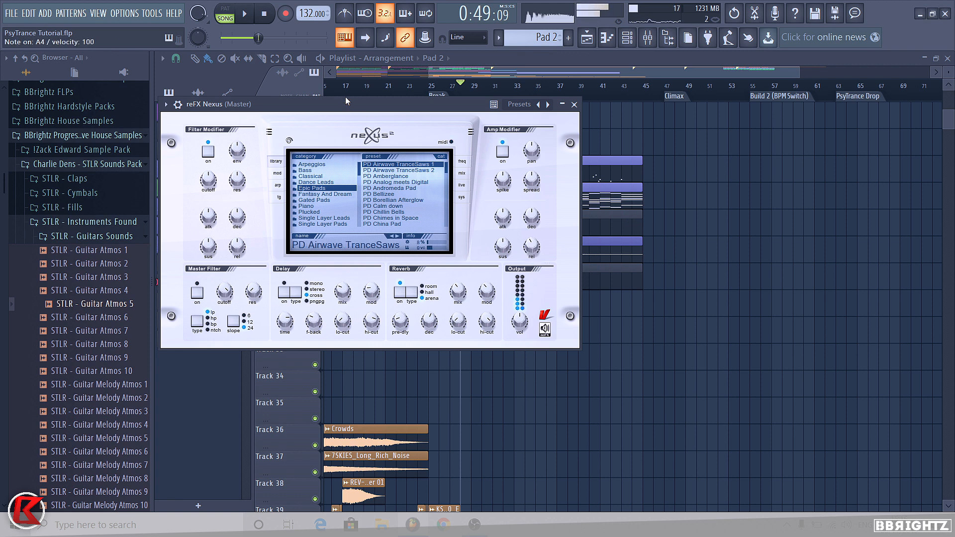
key("m")
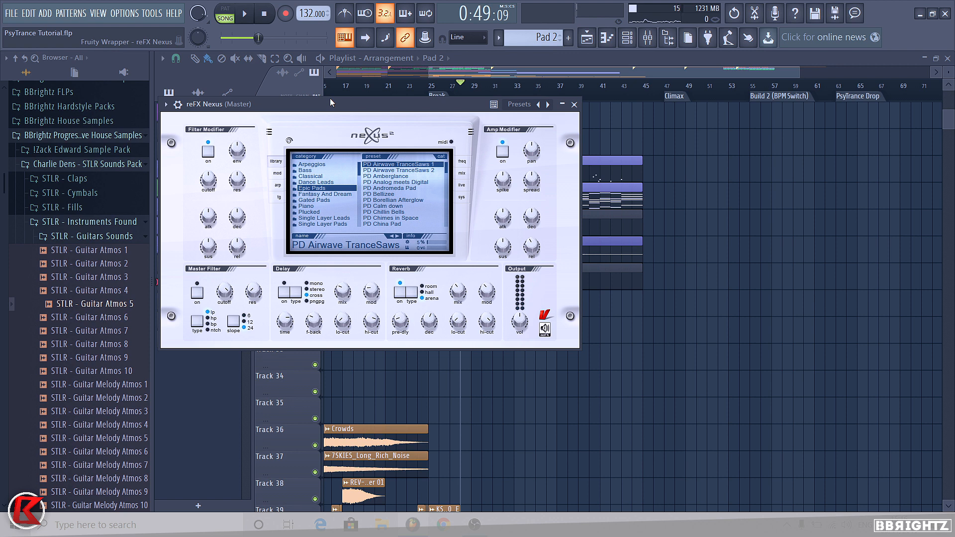
key("i")
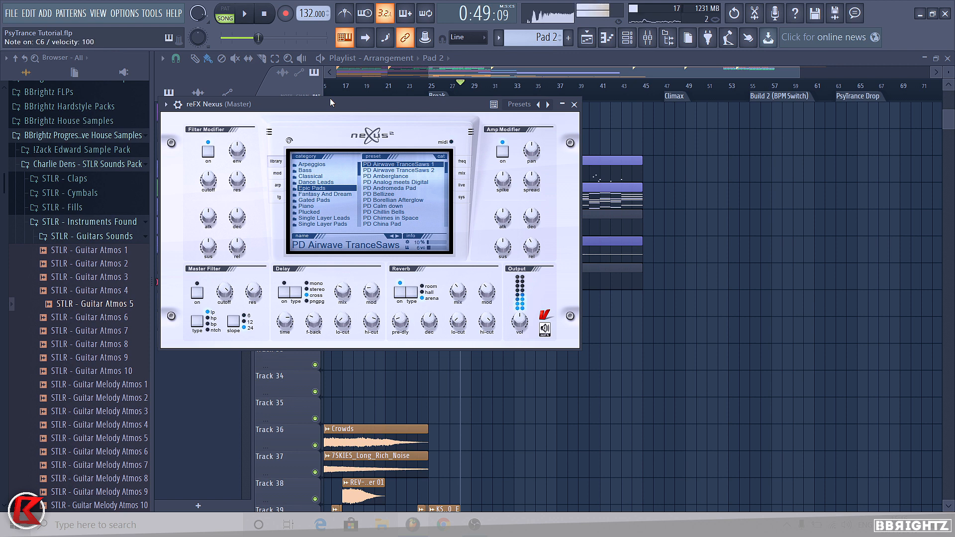
key("u")
key("y")
key("u")
key("i")
key("u")
key("i")
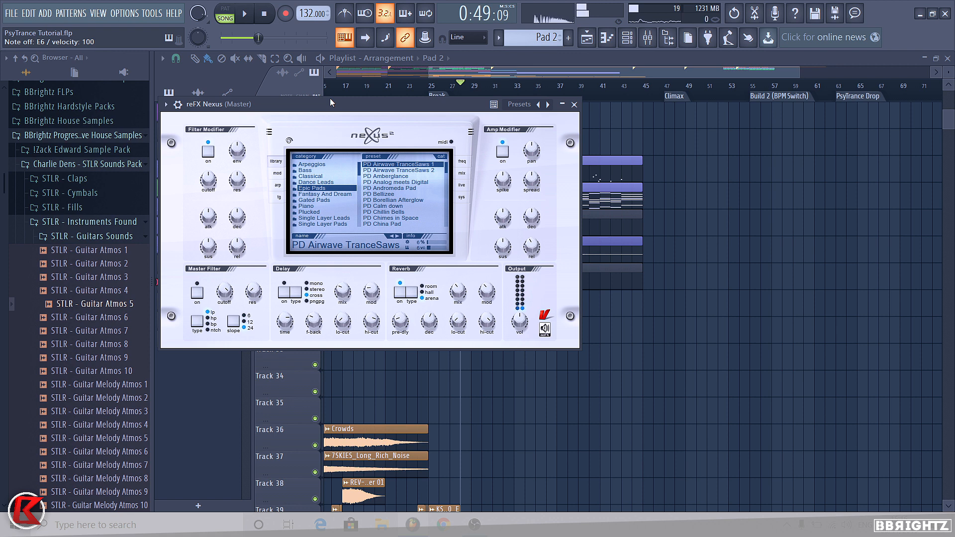
- Enable the Nexus master filter, set its cutoff to 73 and put the synth window away
left_click(196, 293)
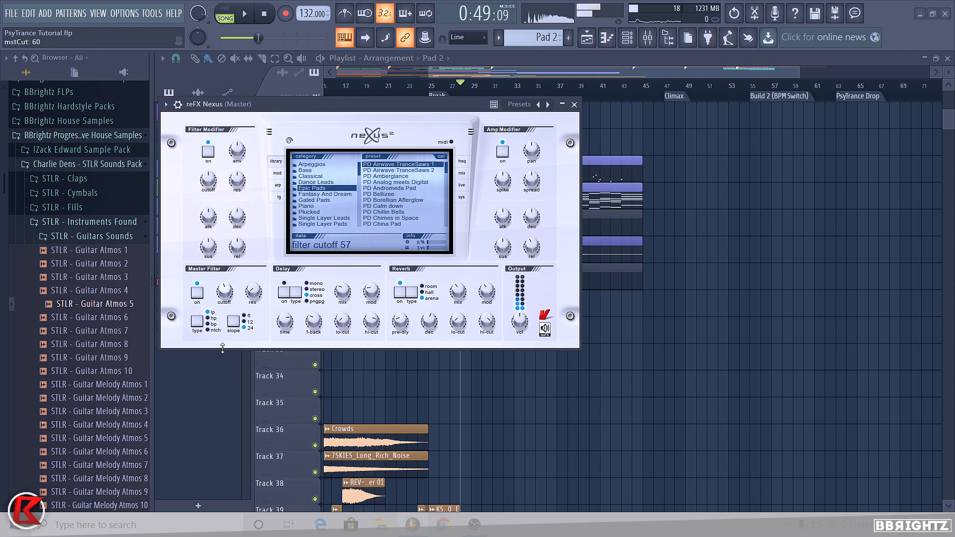
left_click_drag(223, 293, 220, 314)
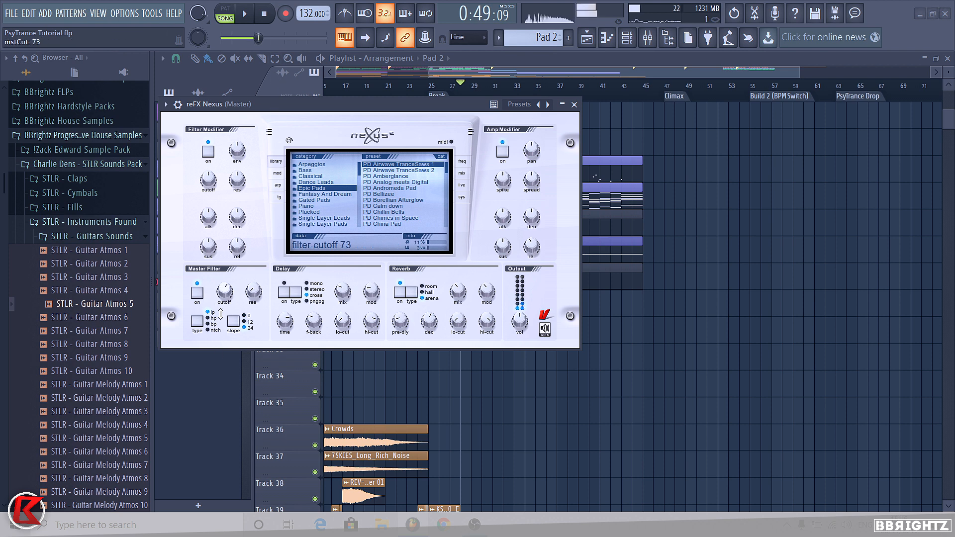
left_click(562, 104)
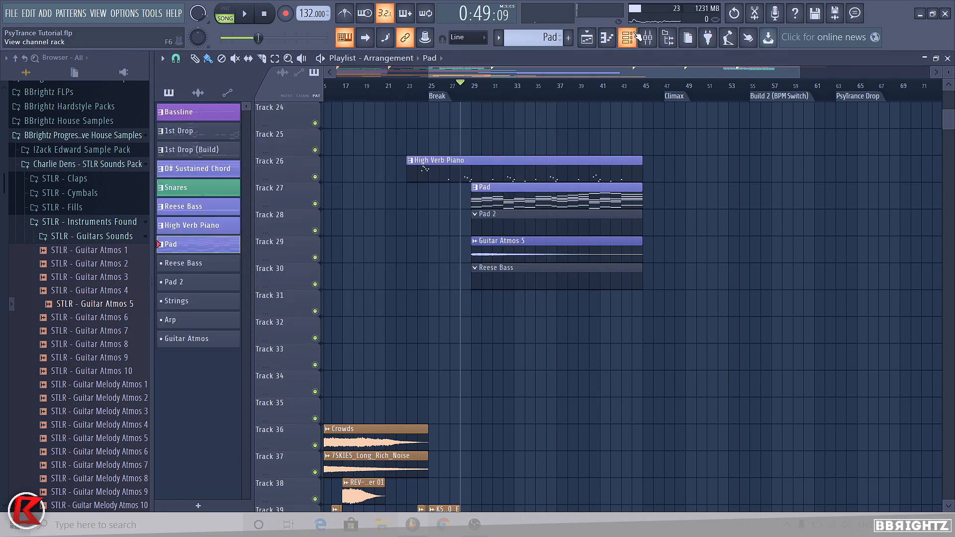
- Copy the Pad 1 channel's notes from the Pad pattern and paste them into the reFX Nexus channel of the Pad 2 pattern
left_click(636, 36)
right_click(411, 429)
left_click(599, 381)
left_click(616, 151)
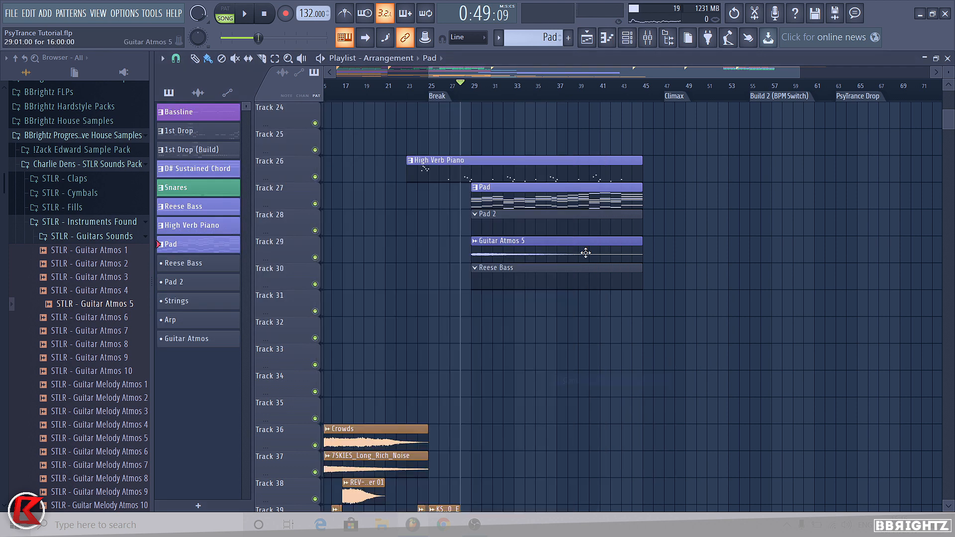
left_click(584, 217)
left_click(626, 39)
right_click(430, 477)
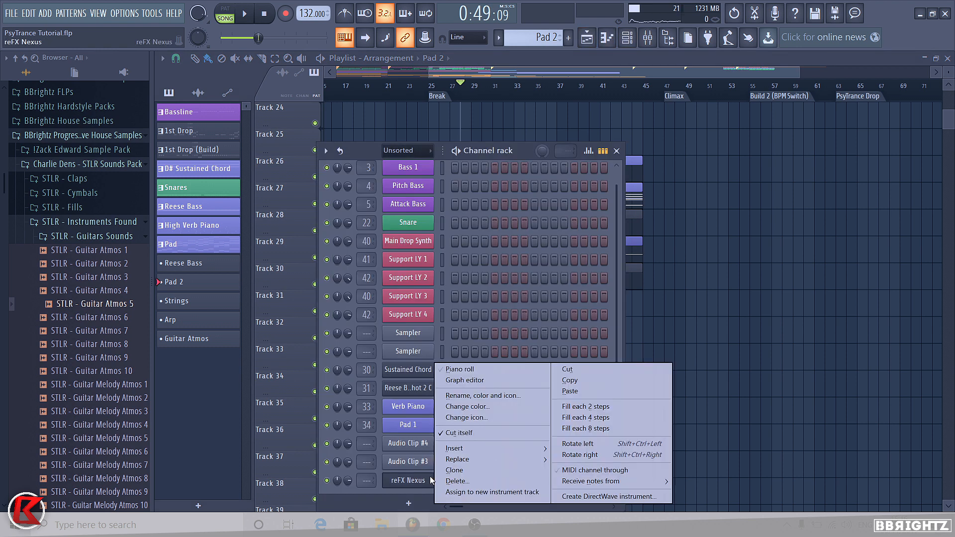
left_click(562, 391)
- Rename the reFX Nexus channel to Pad 2 and give it the same blue-violet color as Pad 1
right_click(393, 480)
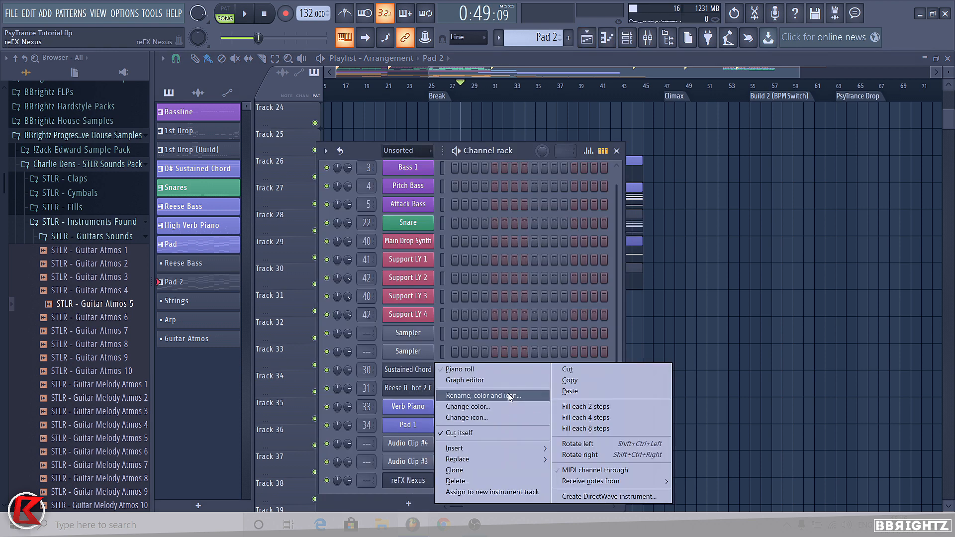
left_click(493, 396)
type("Pad")
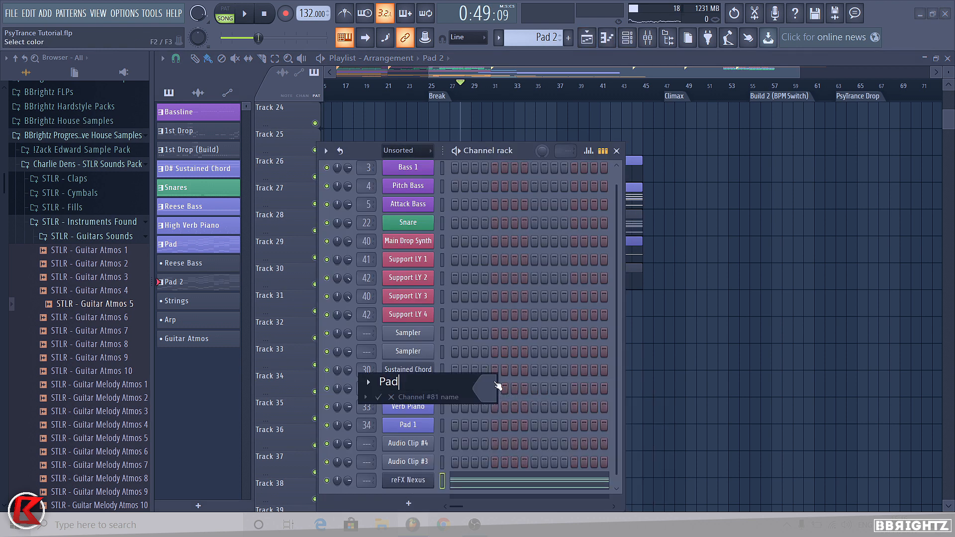
type(" 2")
left_click(493, 381)
left_click(497, 360)
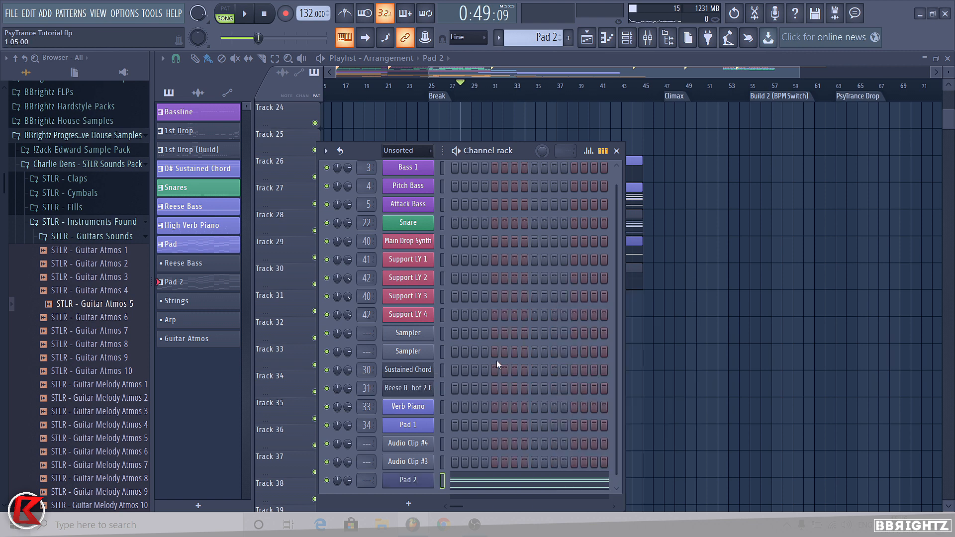
- Transpose all Pad 2 notes up one octave in the piano roll and play the pattern
key("space")
key("space")
left_click(485, 481)
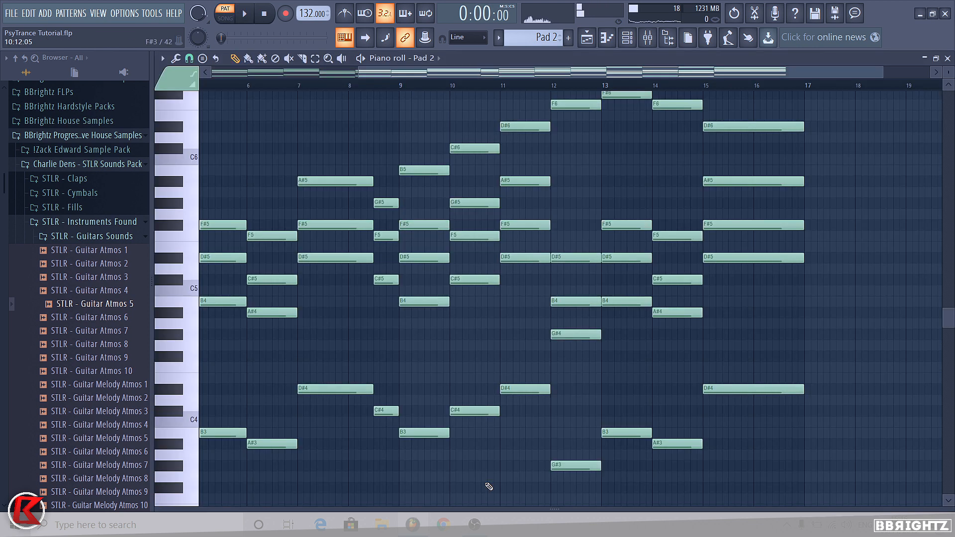
key("ctrl+Up")
key("space")
scroll(560, 375, "down", 3)
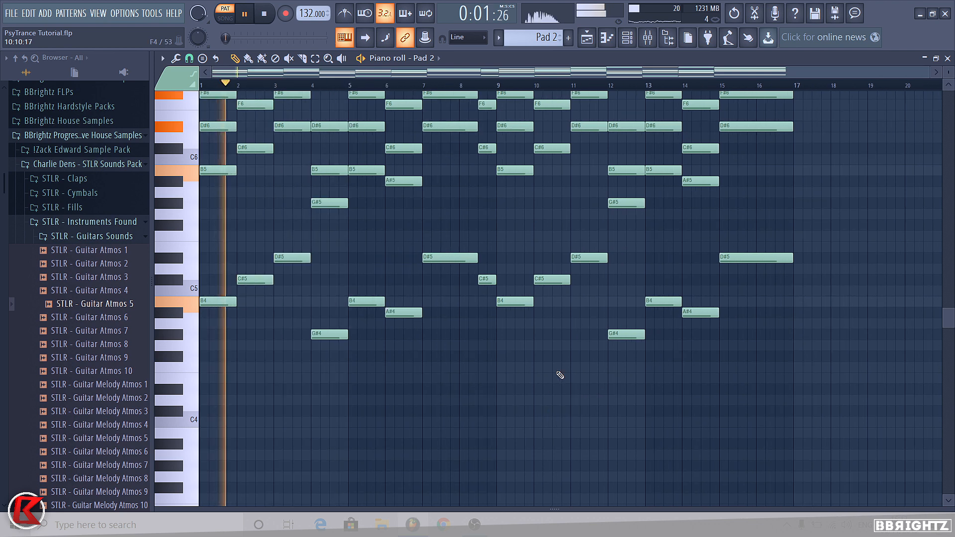
scroll(531, 320, "up", 2)
- Lower the Pad 2 Nexus amp modifier release to -42 during playback, stop the pattern and close the synth
key("F6")
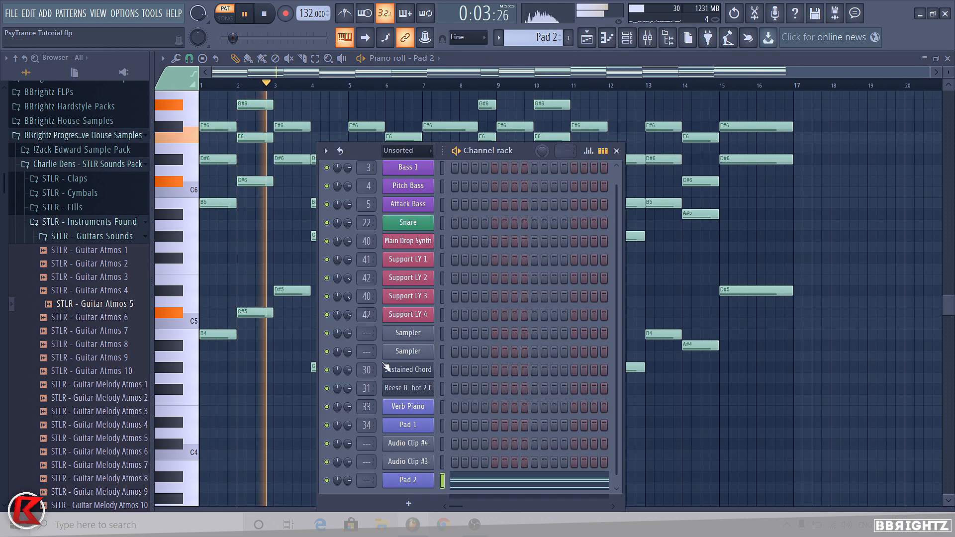
left_click(408, 480)
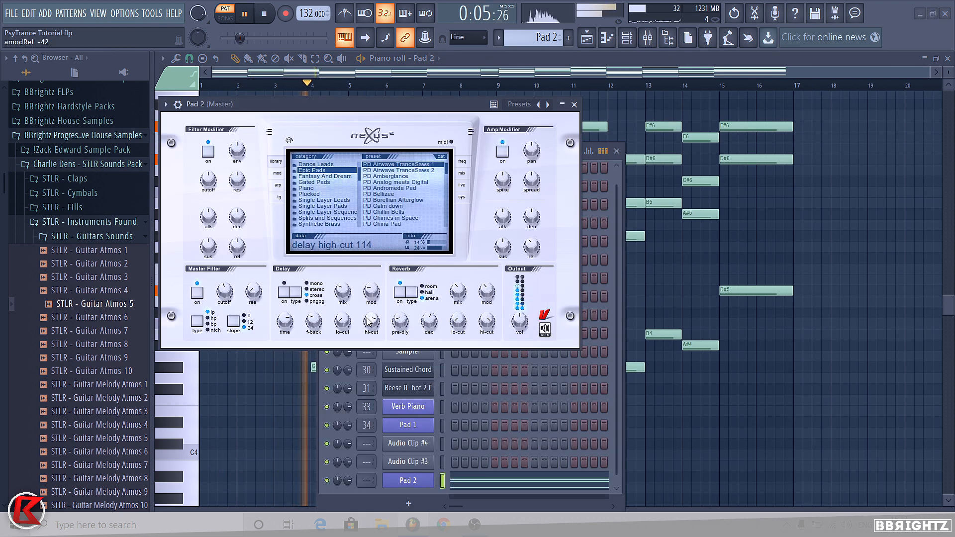
key("space")
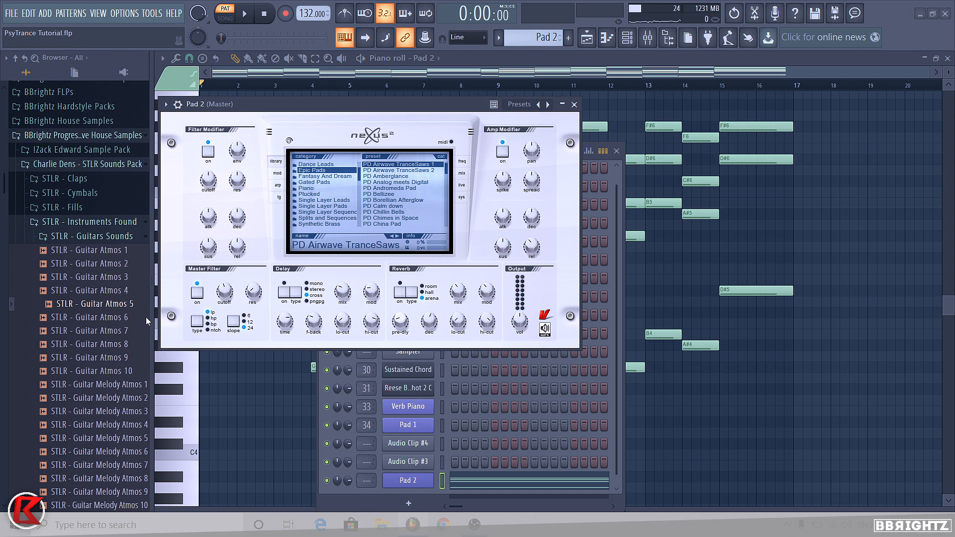
left_click(574, 104)
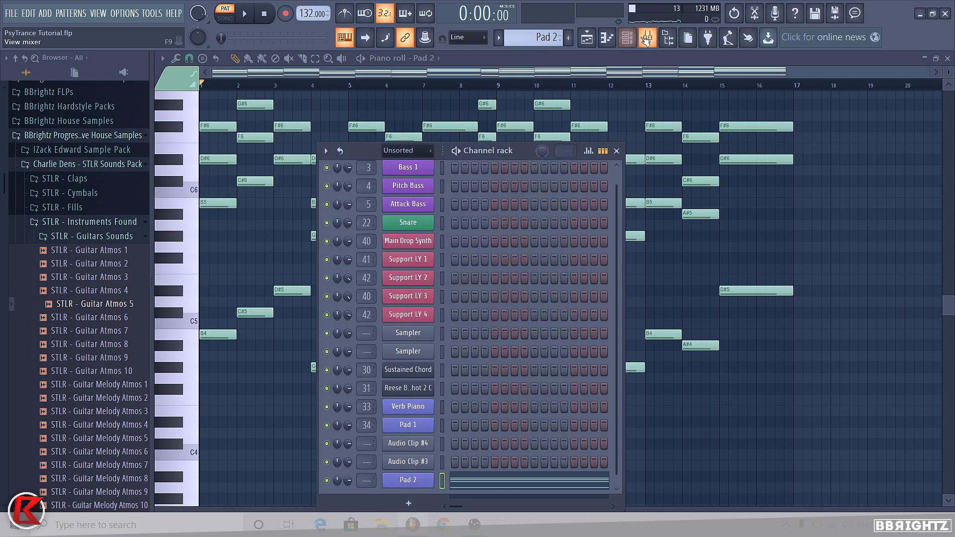
- Route the Pad 2 channel to mixer insert 35 and play the pattern through it
left_click(648, 38)
left_click(516, 256)
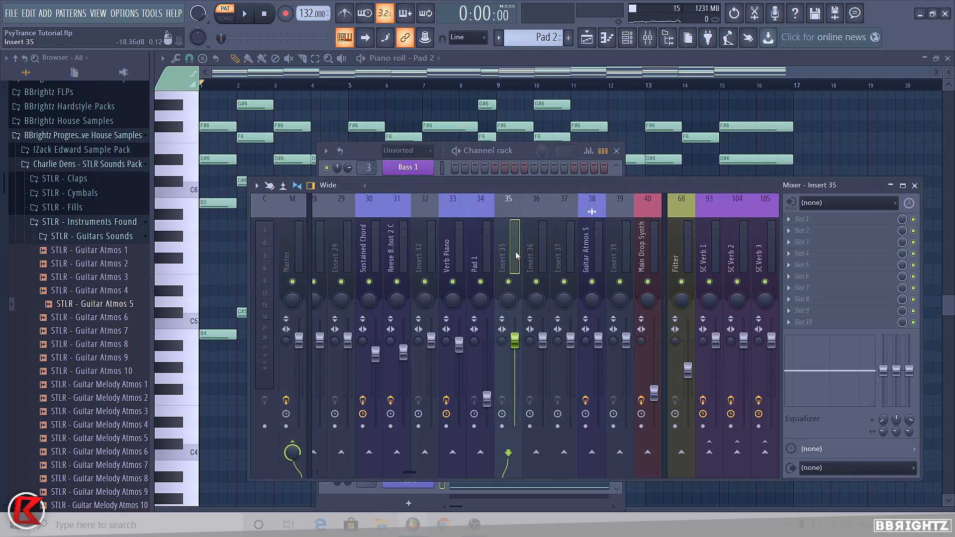
key("ctrl+l")
key("space")
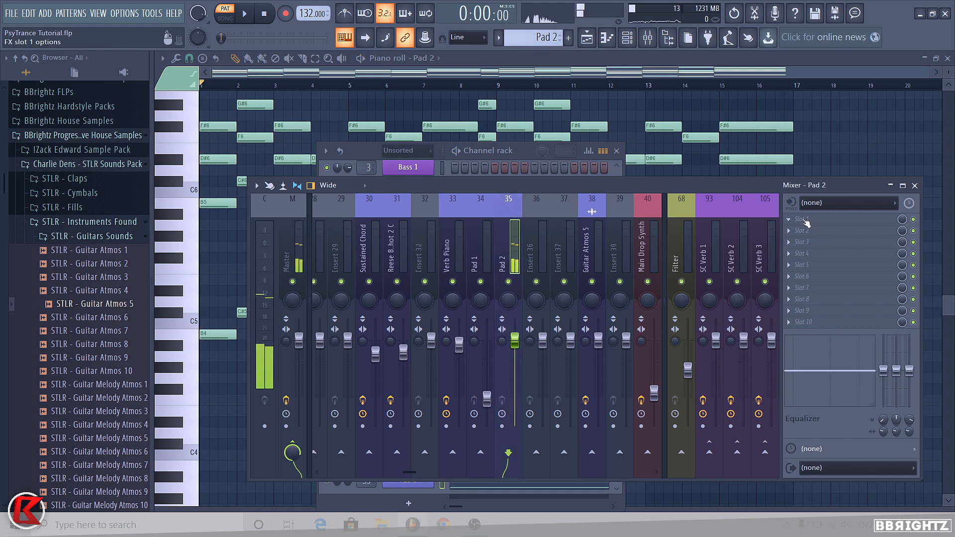
- Add Fruity parametric EQ 2 to the Pad 2 insert, dipping the low mids with band 3 and cutting the lows with a steep band 1 high-pass
left_click(805, 220)
left_click(653, 127)
key("space")
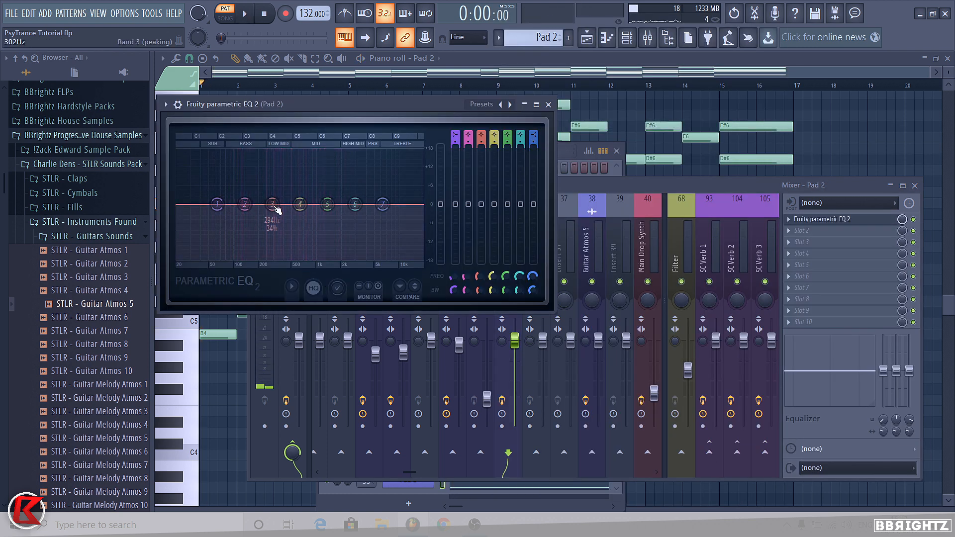
left_click_drag(272, 204, 272, 170)
left_click_drag(275, 193, 272, 219)
mouse_move(455, 135)
left_mouse_down()
mouse_move(455, 145)
mouse_move(455, 134)
left_mouse_up()
left_click_drag(223, 205, 298, 209)
key("space")
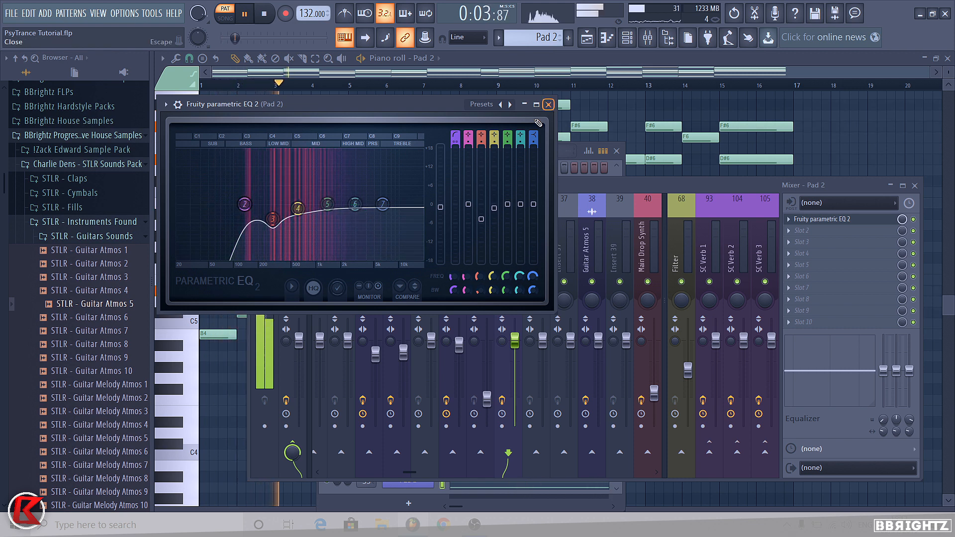
left_click(548, 104)
- Lower the Pad 2 mixer fader slightly and color the Pad 2 pattern in the playlist blue-violet like the Pad pattern
left_click_drag(516, 341, 516, 357)
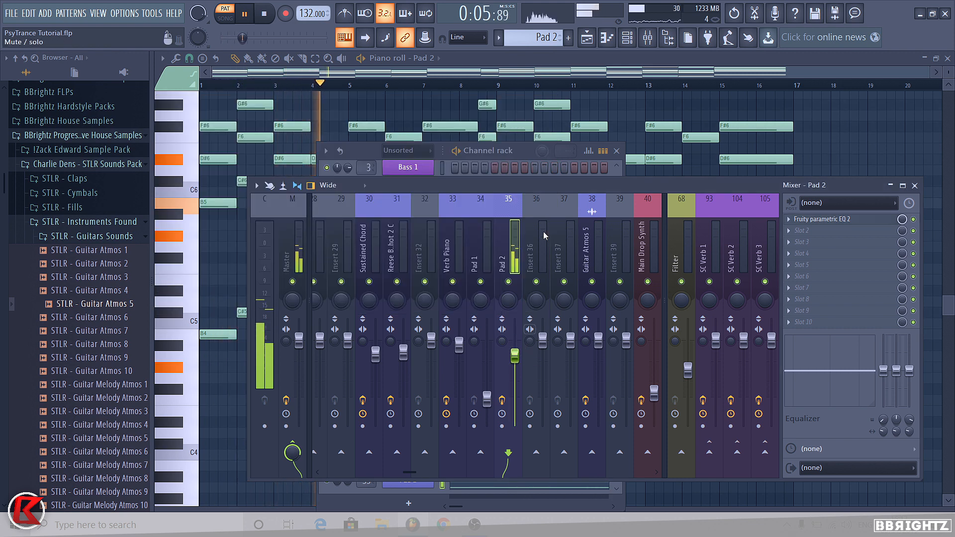
left_click(587, 38)
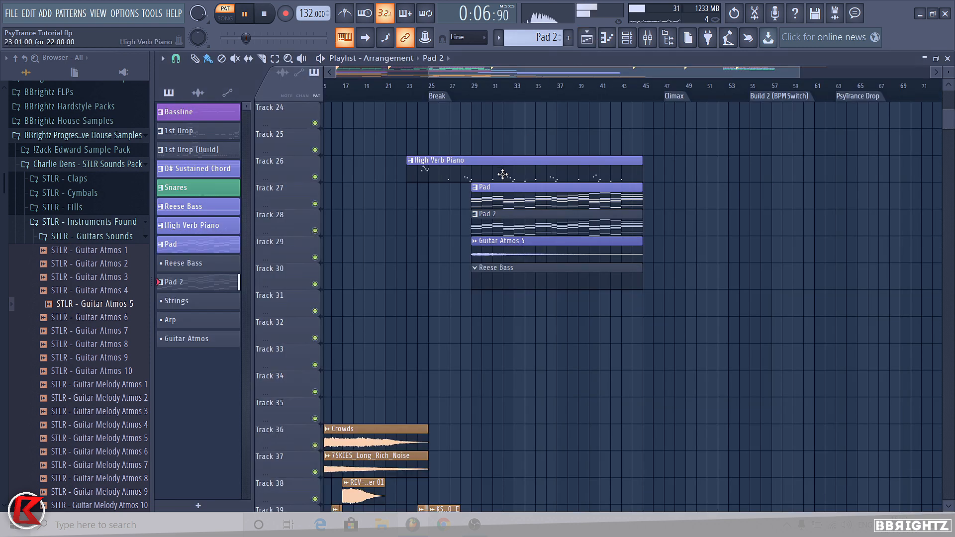
left_click(480, 216)
left_click(498, 273)
left_click(513, 339)
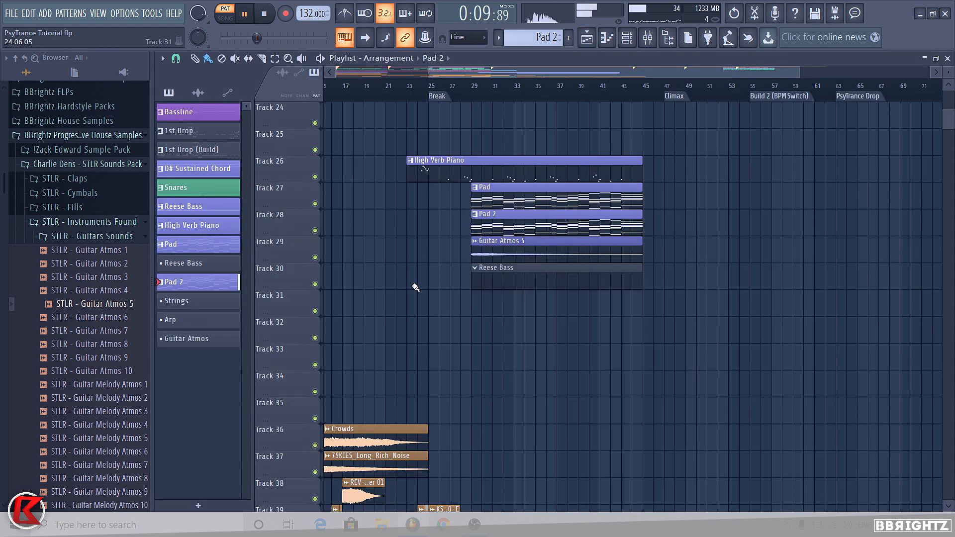
- Solo playlist tracks 27 and 28, play both pads together from bar 29 and check their mixer levels
right_click(315, 204)
left_click(315, 231)
key("space")
left_click(473, 87)
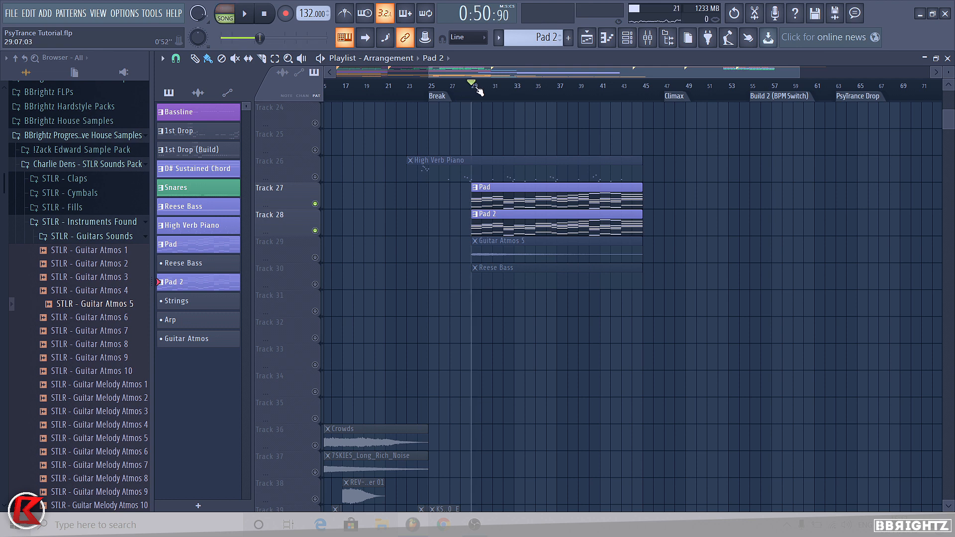
key("space")
left_click(648, 39)
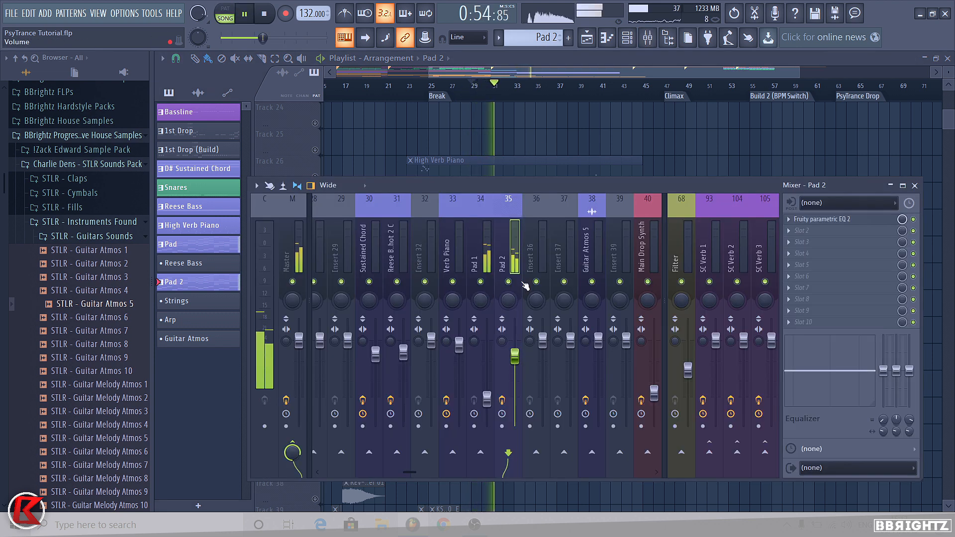
- Replay the pads from bar 29 with Guitar Atmos 5 on track 29 enabled, adding the High Verb Piano on track 26 during playback
key("F9")
key("space")
left_click(315, 258)
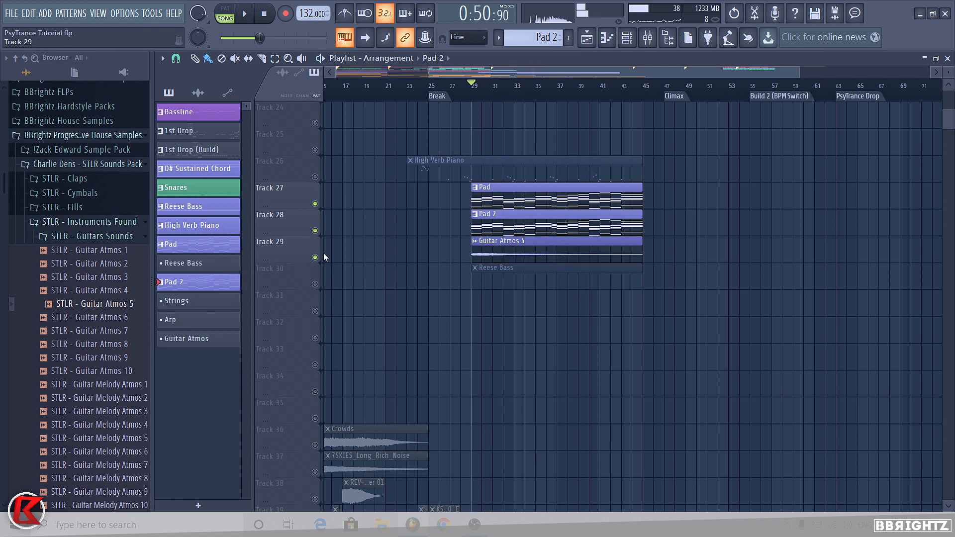
key("space")
key("F9")
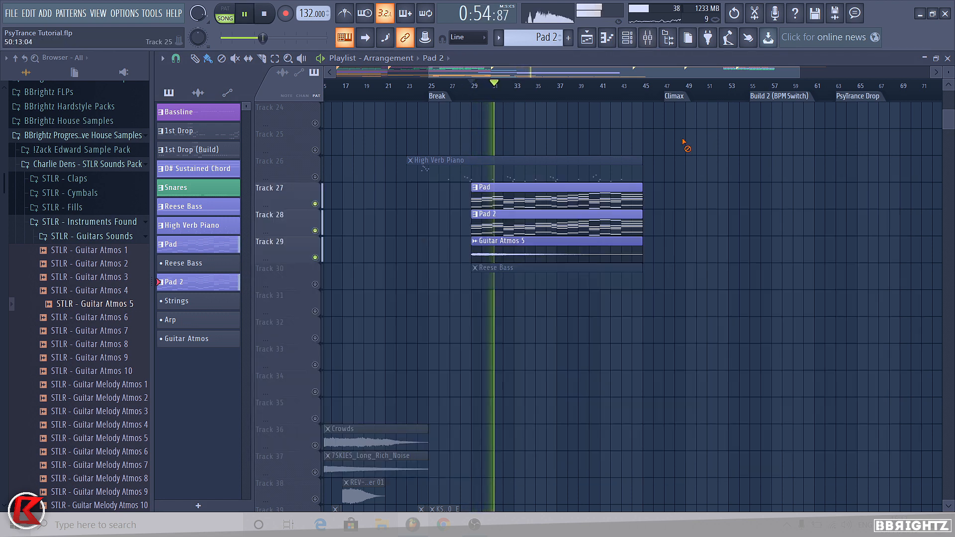
key("F9")
left_click(316, 177)
- Collapse the BBrightz Progressive House Samples folder tree in the browser and stop playback
left_click(75, 222)
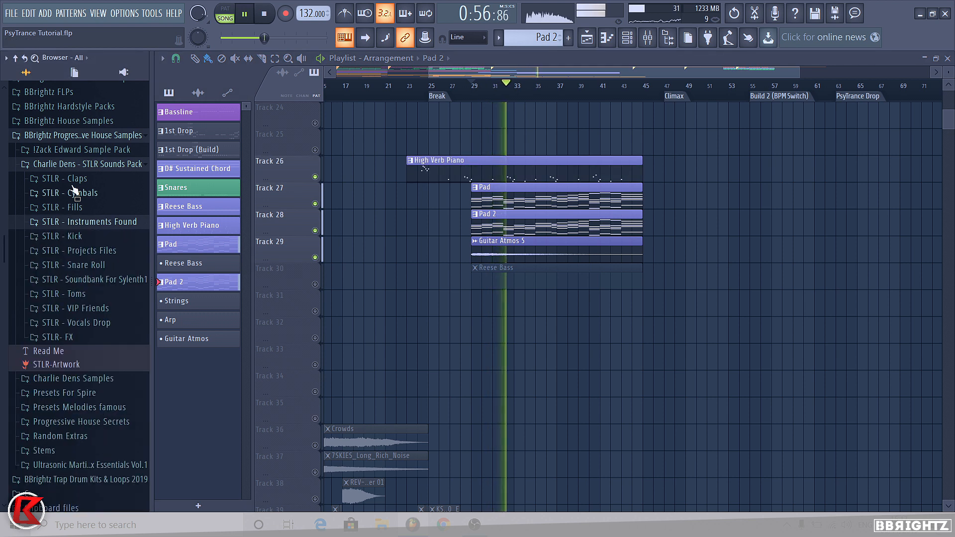
left_click(74, 164)
left_click(77, 135)
key("space")
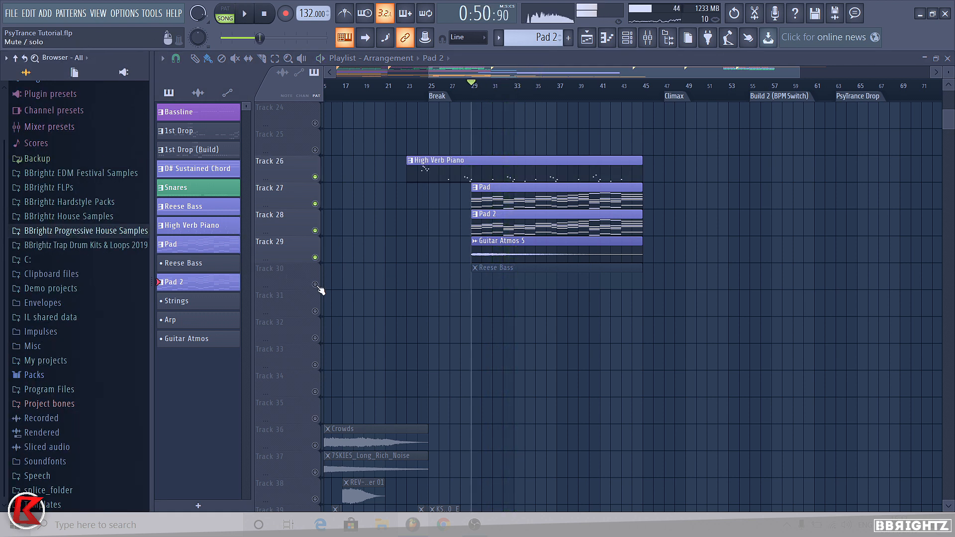
- Re-enable all playlist tracks and play the arrangement from the Break marker at bar 25
right_click(315, 284)
left_click(431, 90)
scroll(662, 182, "up", 3)
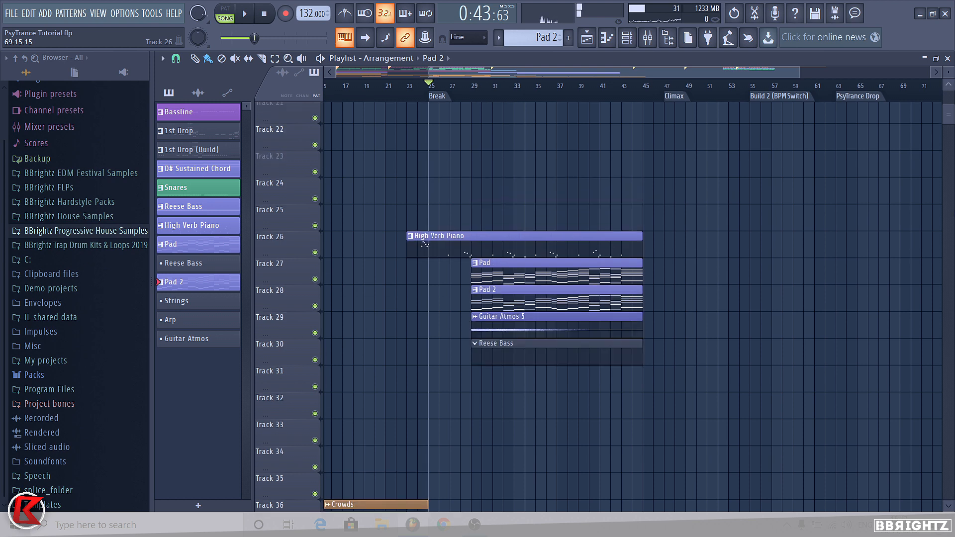
key("space")
scroll(662, 182, "down", 3)
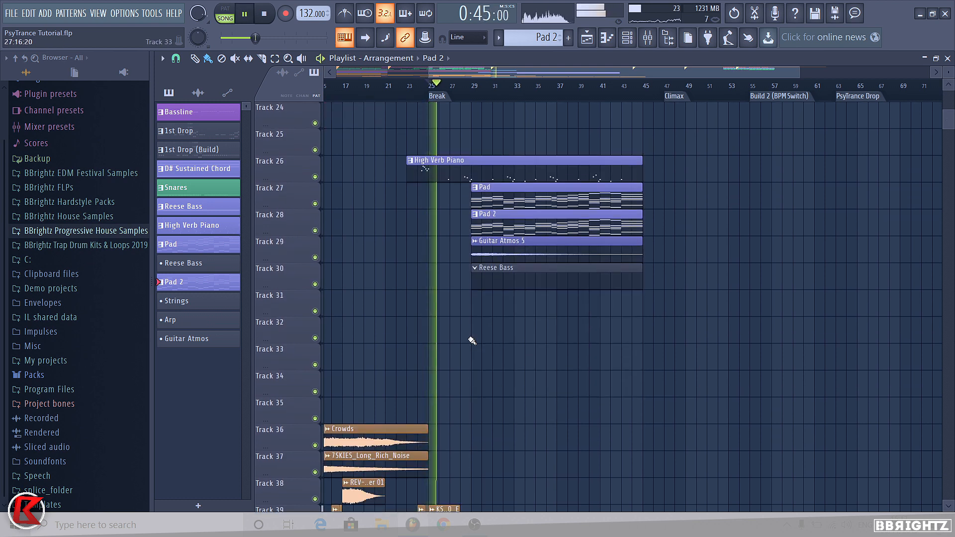
- Select the Reese Bass pattern, stop playback and open the BBrightz Deep House Essentials Vol.2 sample folder
left_click(483, 276)
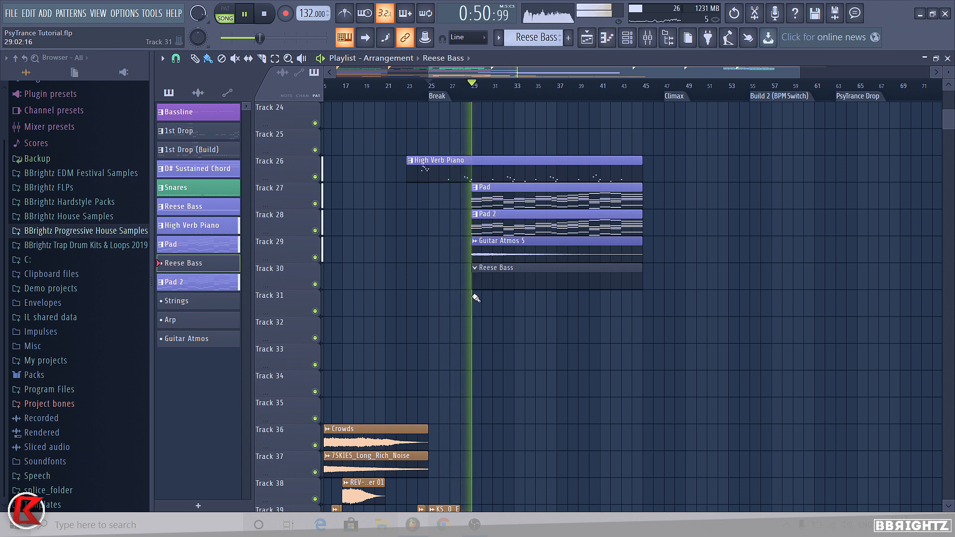
key("space")
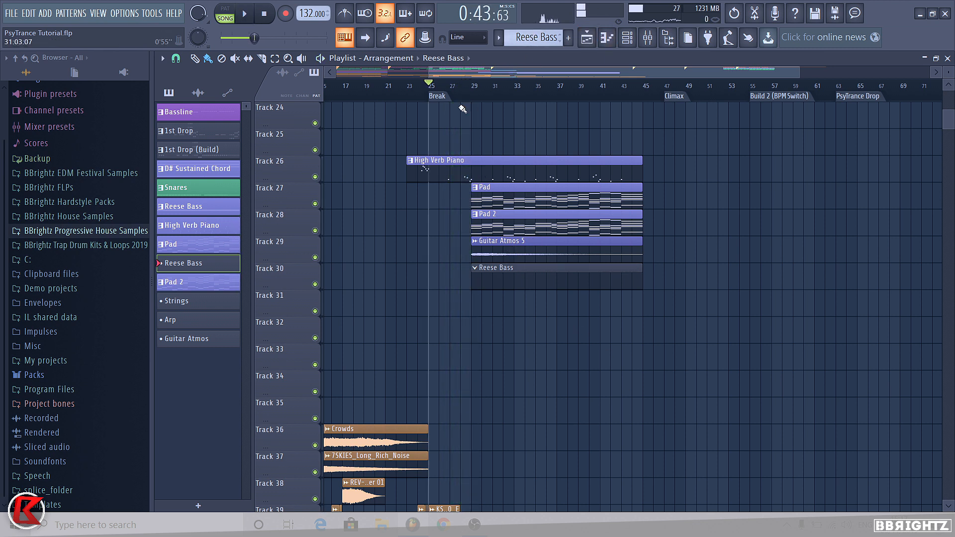
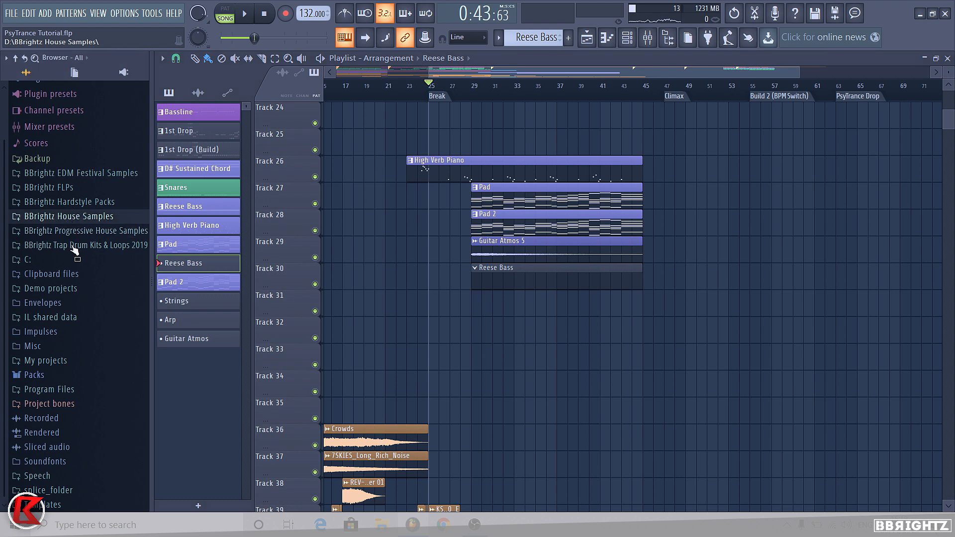
left_click(82, 217)
left_click(83, 235)
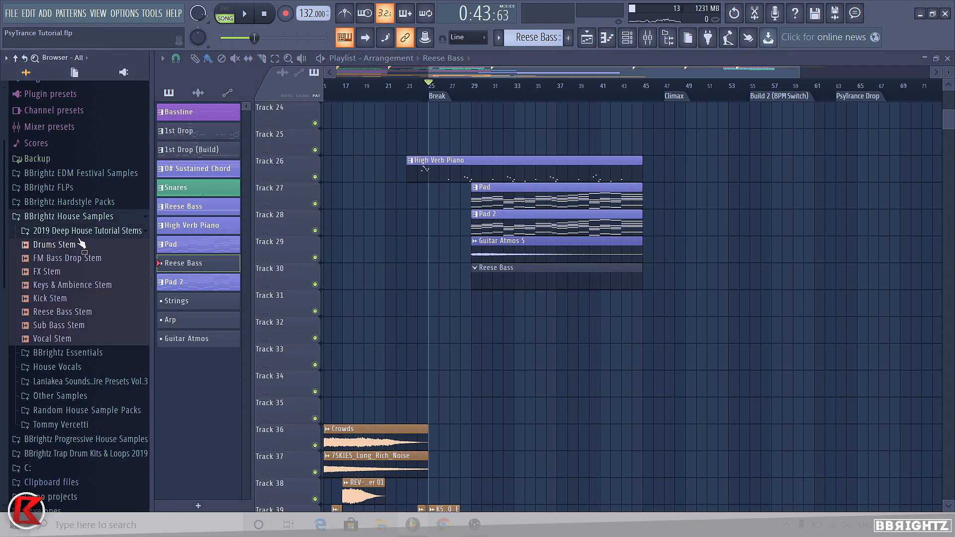
left_click(81, 234)
left_click(79, 247)
left_click(82, 274)
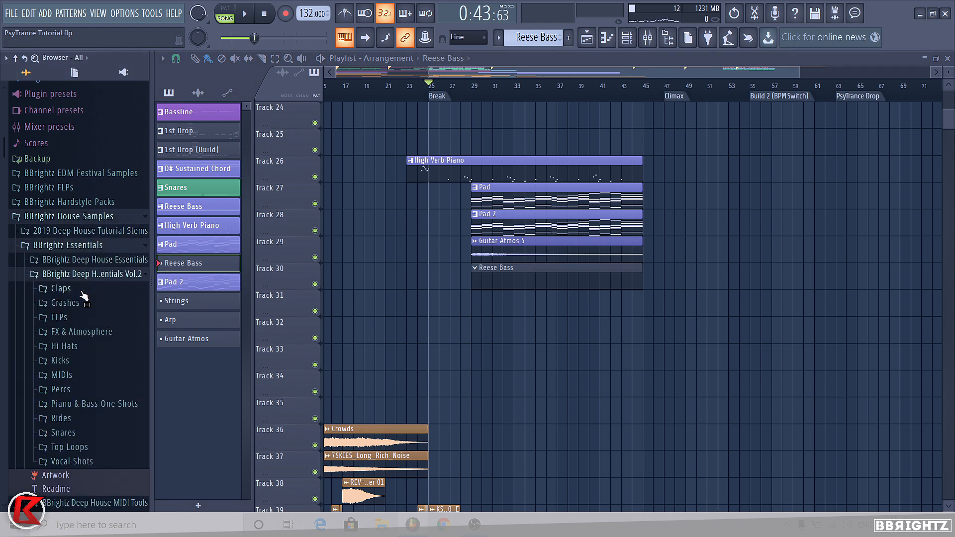
- Open the Reese Bass Shots folder under Piano & Bass One Shots and preview Reese Bass Shots 1 C, 2 C and 3 C
left_click(80, 405)
left_click(82, 432)
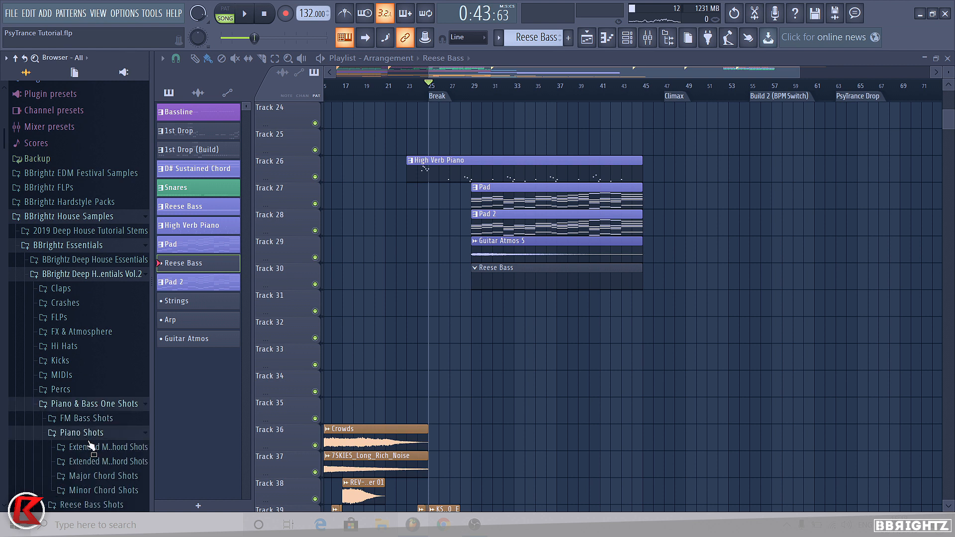
left_click(82, 432)
left_click(90, 448)
left_click(90, 463)
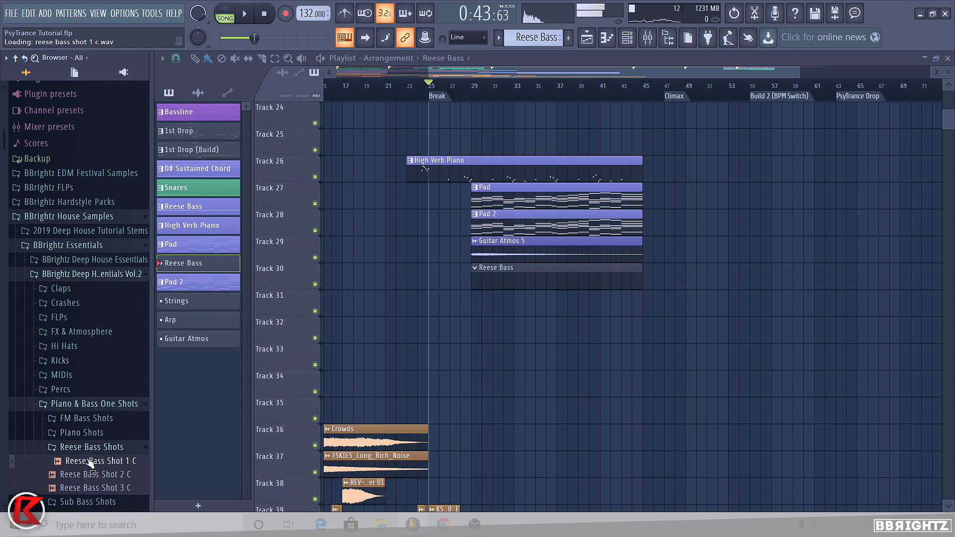
left_click(92, 475)
left_click(95, 487)
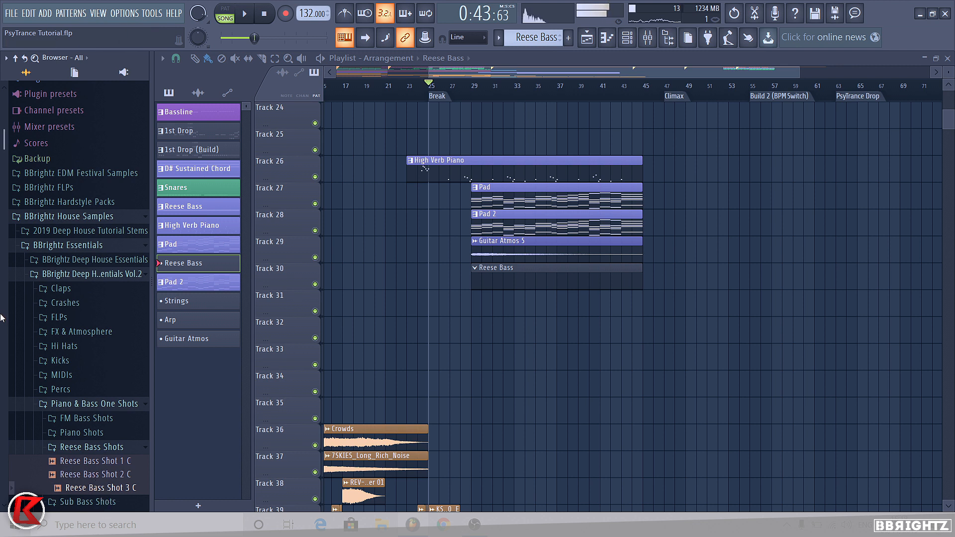
- Load the Reese Bass Shot 3 C sample onto the Audio Clip #4 channel in the channel rack
scroll(65, 354, "down", 3)
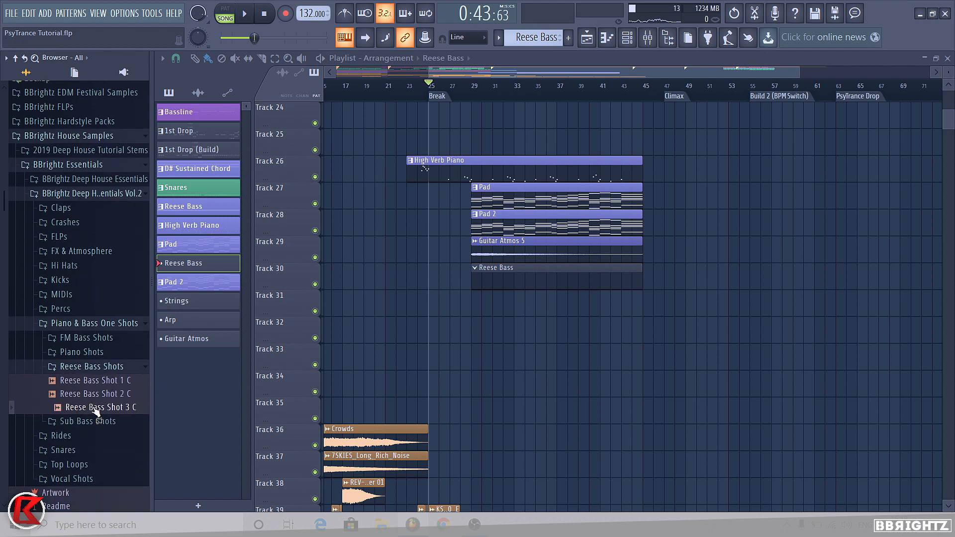
left_click(627, 37)
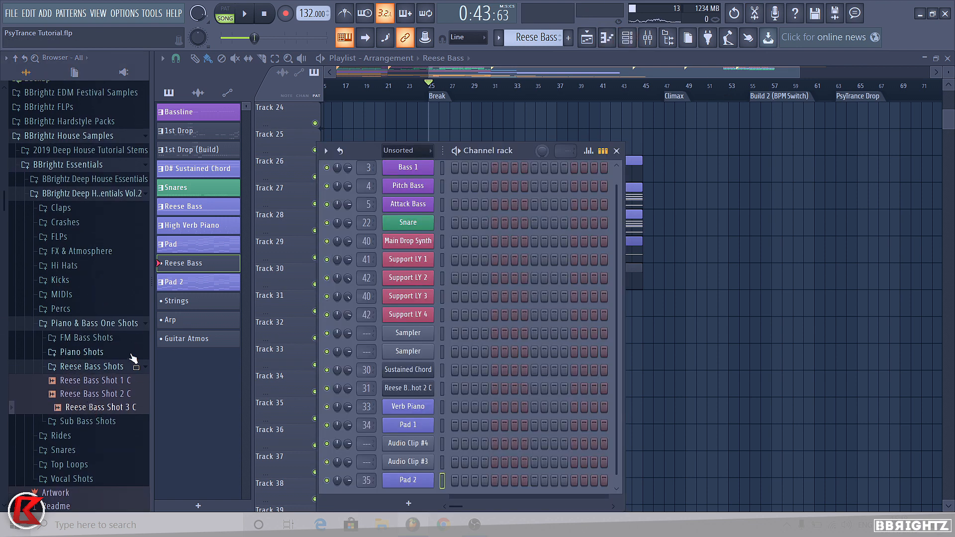
scroll(133, 358, "down", 9)
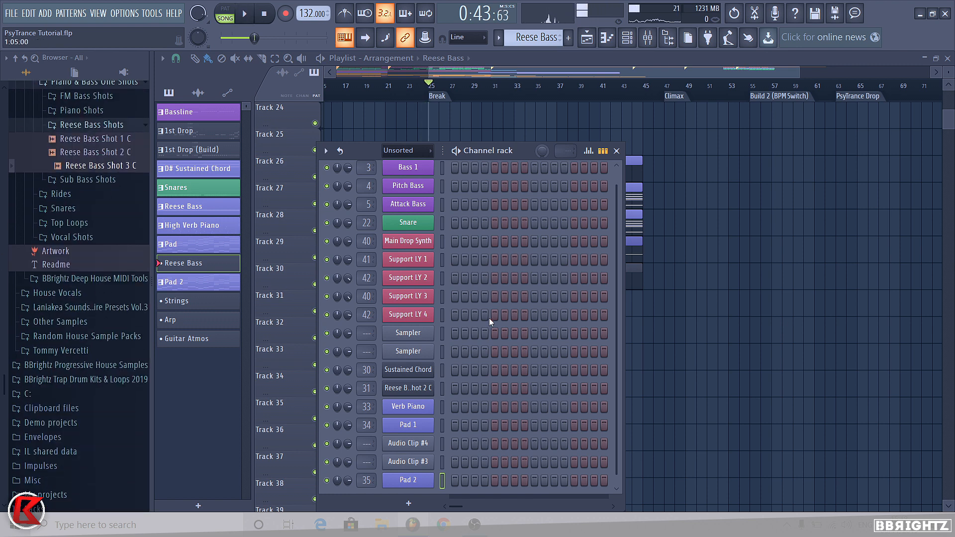
scroll(490, 321, "down", 1)
left_click_drag(102, 170, 408, 436)
- Color the Reese Bass Shot 3 C channel blue-violet and collapse the Piano & Bass One Shots folder in the browser
right_click(418, 437)
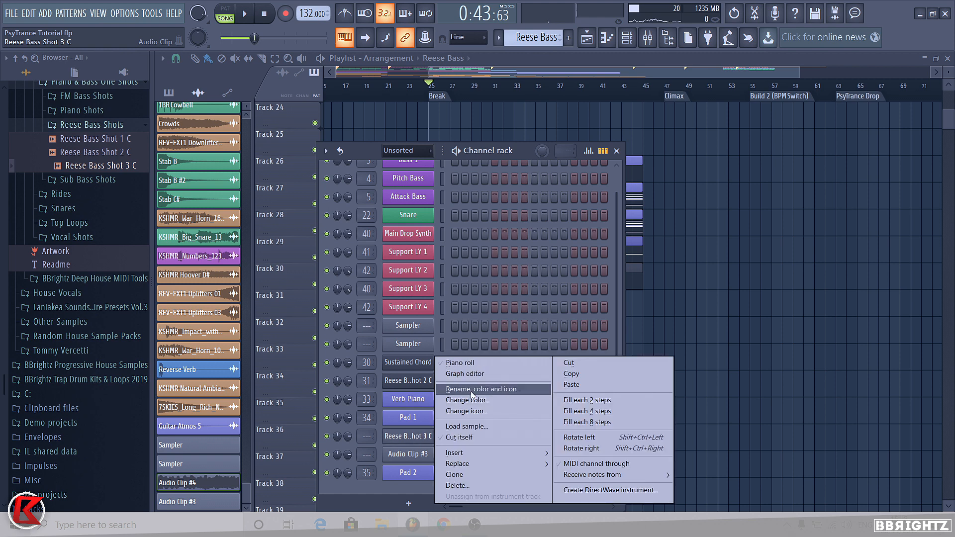
left_click(463, 400)
left_click(557, 282)
key("F6")
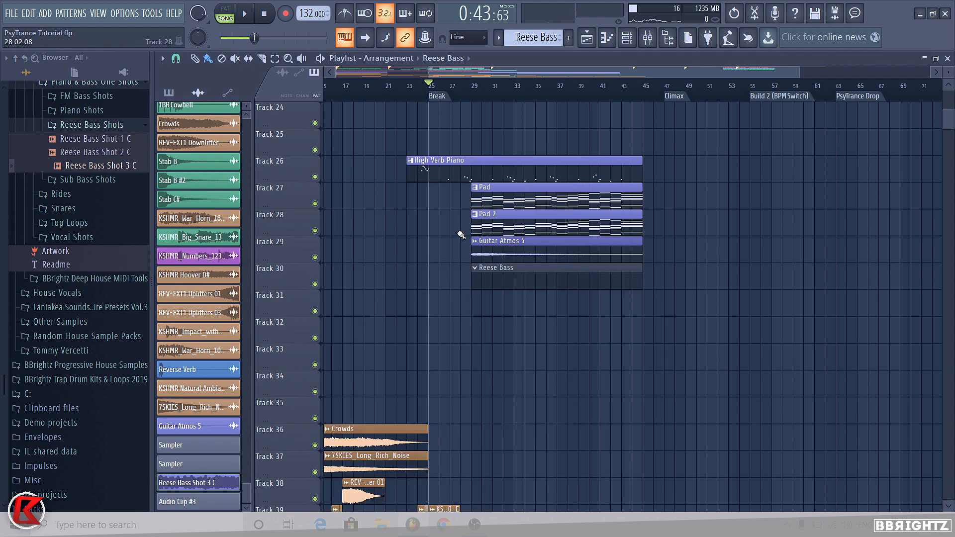
left_click(92, 124)
left_click(94, 81)
- Set the crossfade of the Reese Bass Shot 3 C channel to 100% and look through its miscellaneous functions
left_click(628, 38)
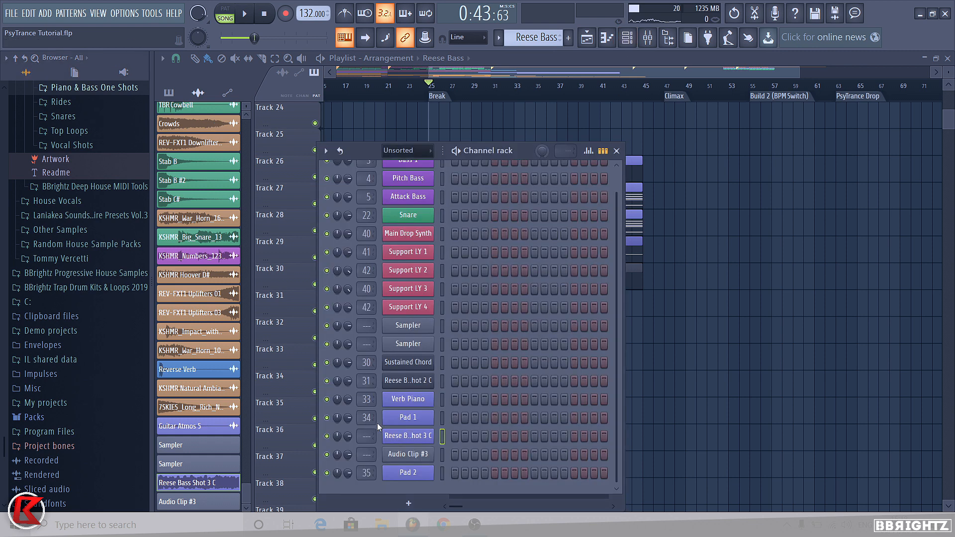
left_click(415, 437)
left_click_drag(593, 400, 592, 343)
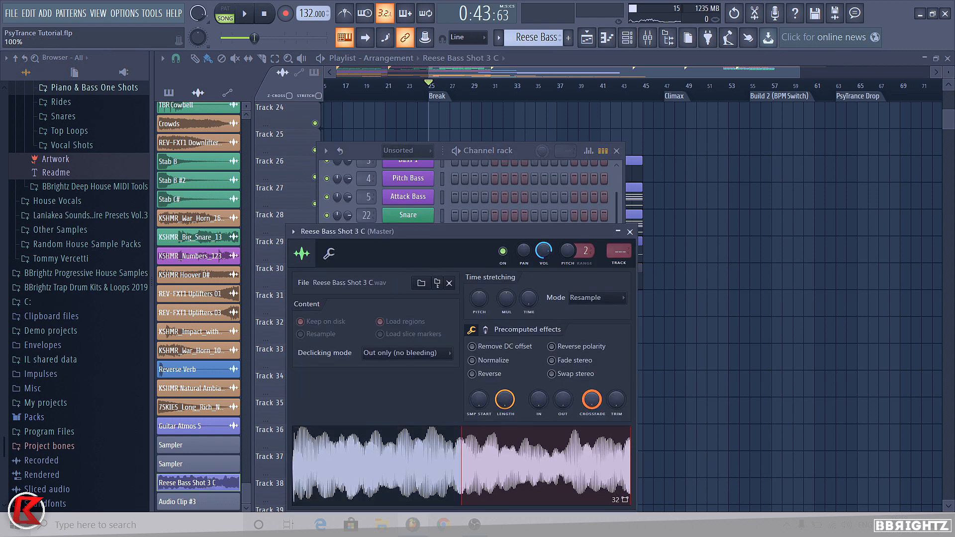
left_click(329, 254)
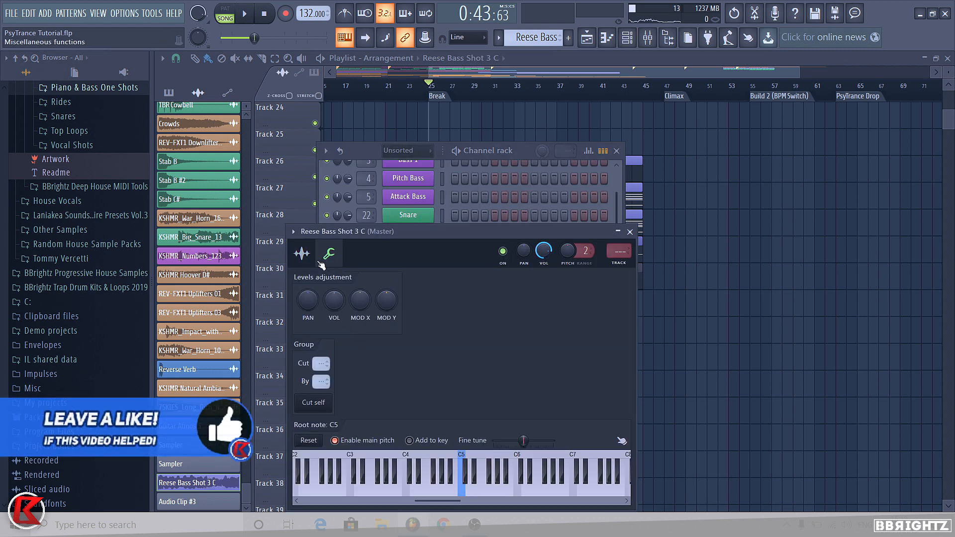
left_click(302, 254)
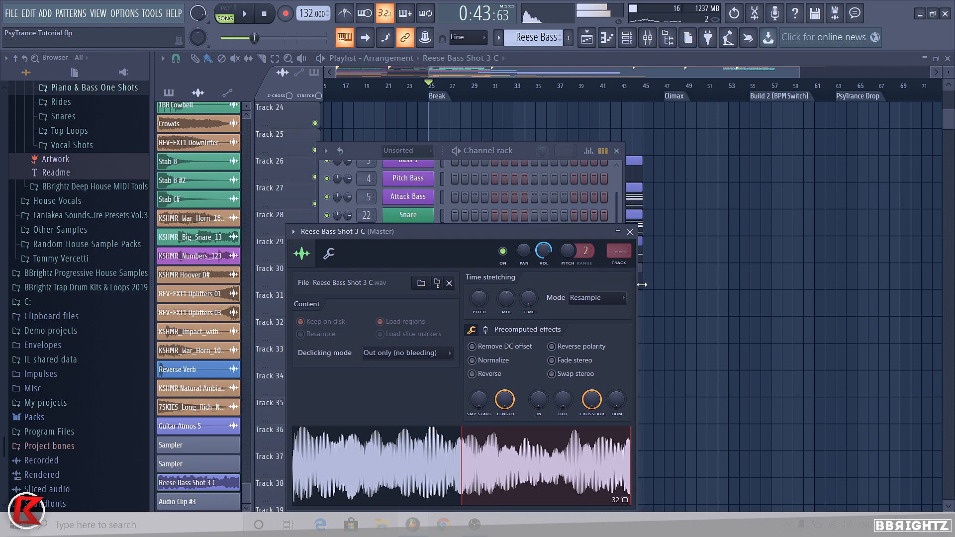
left_click(630, 232)
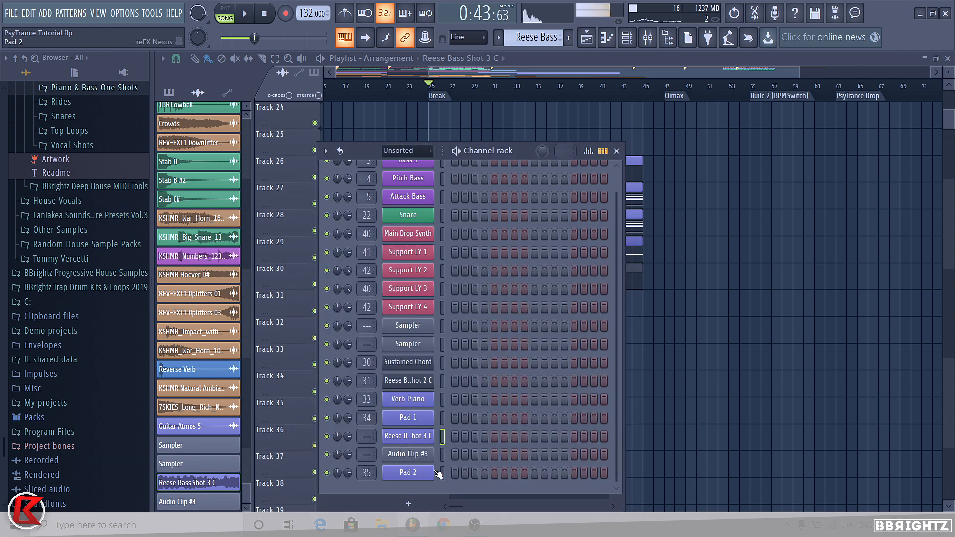
- Delete the Reese Bass Shot 3 C channel from the channel rack
right_click(415, 436)
left_click(447, 481)
left_click(539, 297)
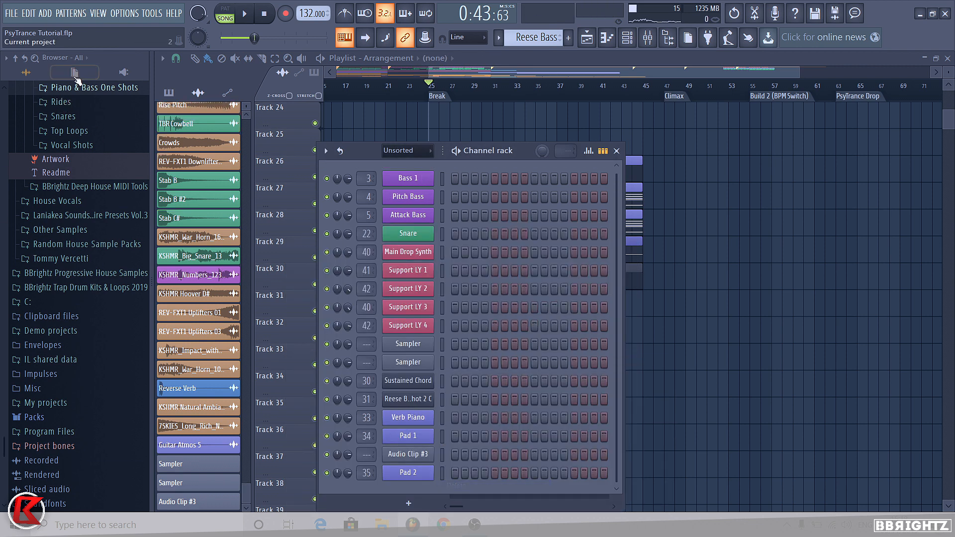
- Reopen the Reese Bass Shots folder and bring Reese Bass Shot 3 C into the project as an audio clip
left_click(80, 87)
left_click(87, 130)
left_click_drag(94, 171, 776, 241)
- Filter the channel rack to audio clips and delete the Reese Bass Shot 3 C audio clip channel
left_click(628, 38)
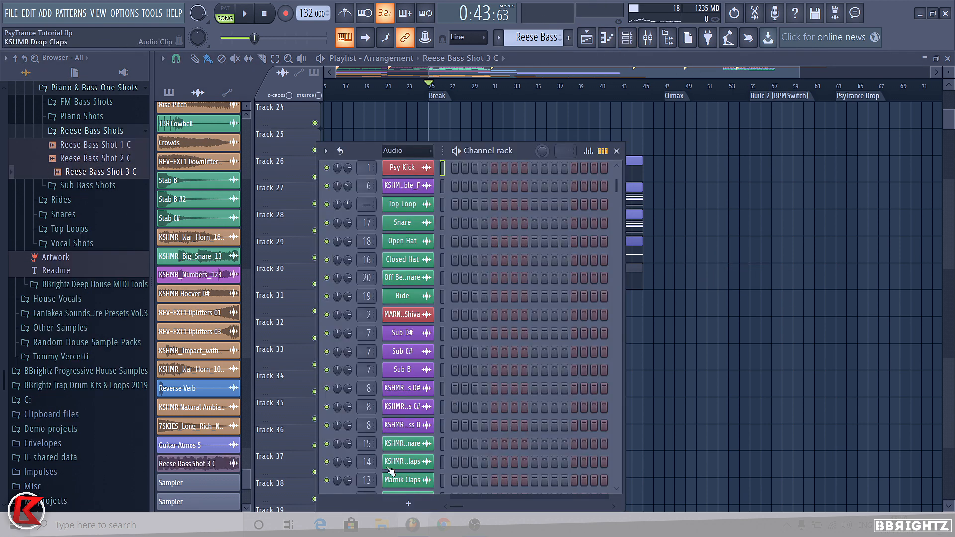
scroll(518, 280, "down", 10)
key("KP_Subtract")
key("KP_Subtract")
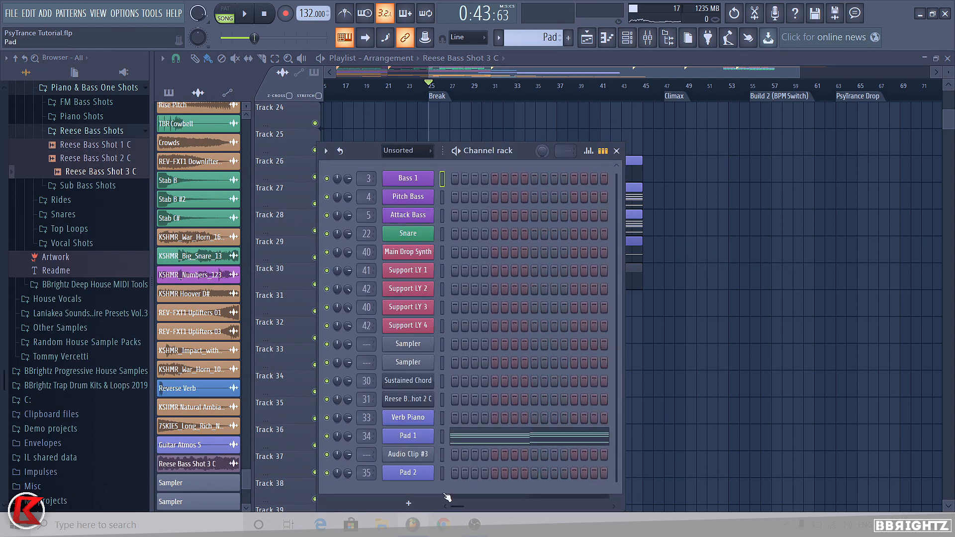
left_click(392, 154)
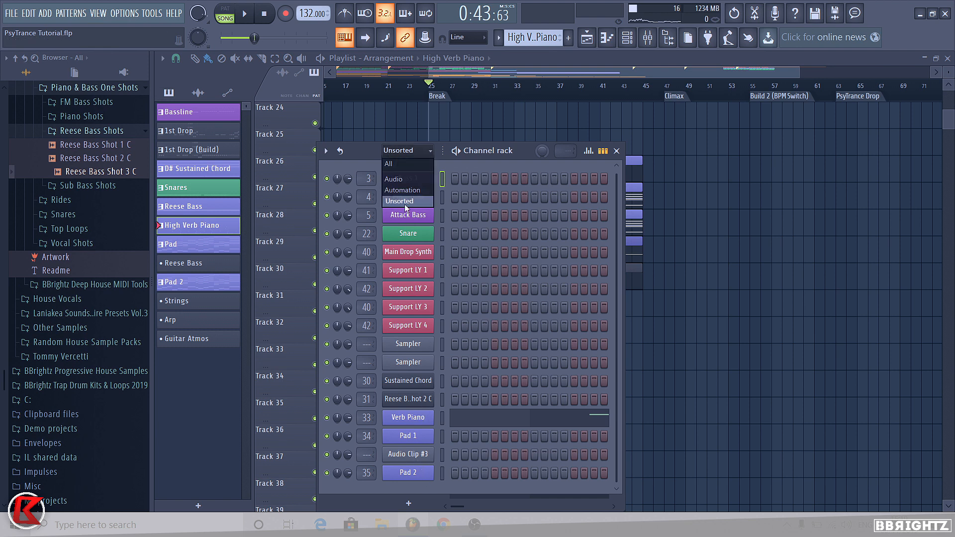
left_click(404, 182)
scroll(469, 418, "down", 8)
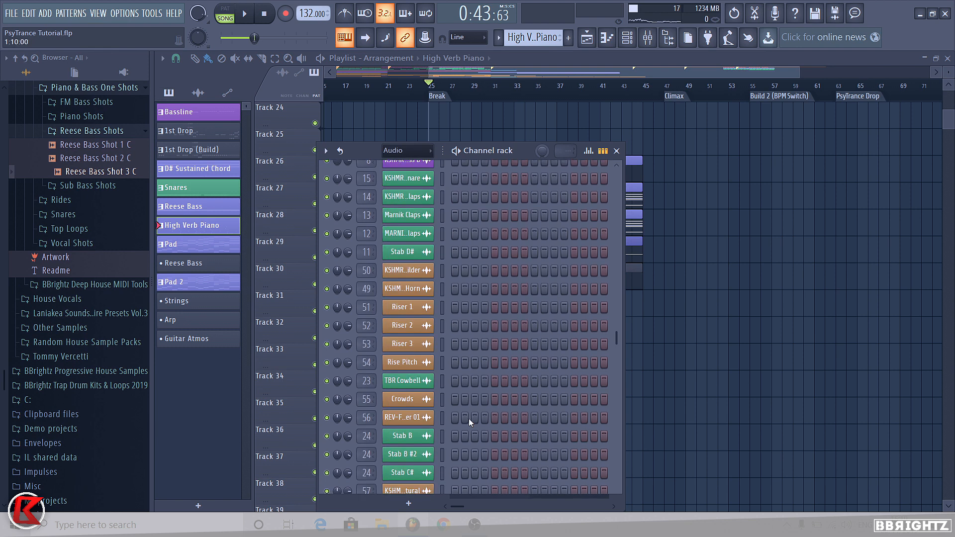
left_click(426, 473)
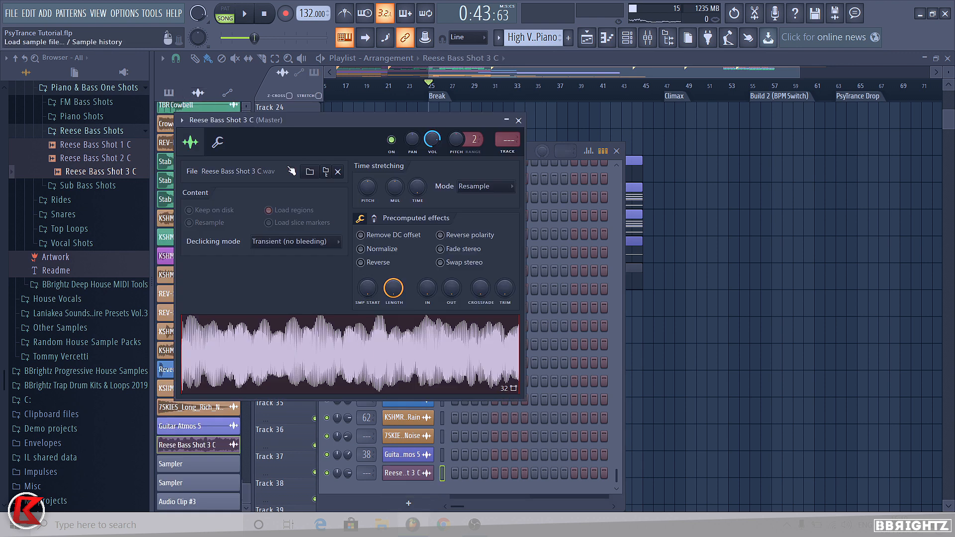
left_click(518, 121)
right_click(416, 473)
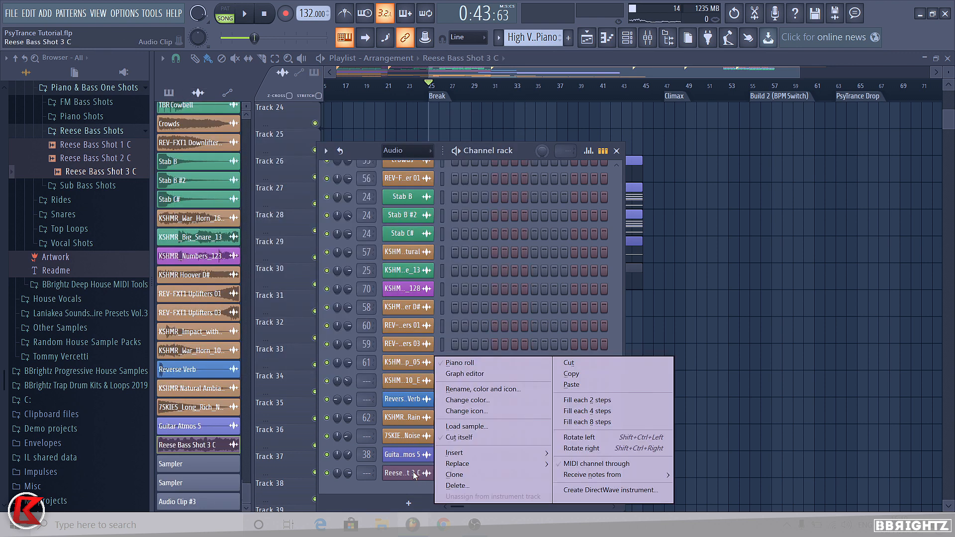
left_click(455, 486)
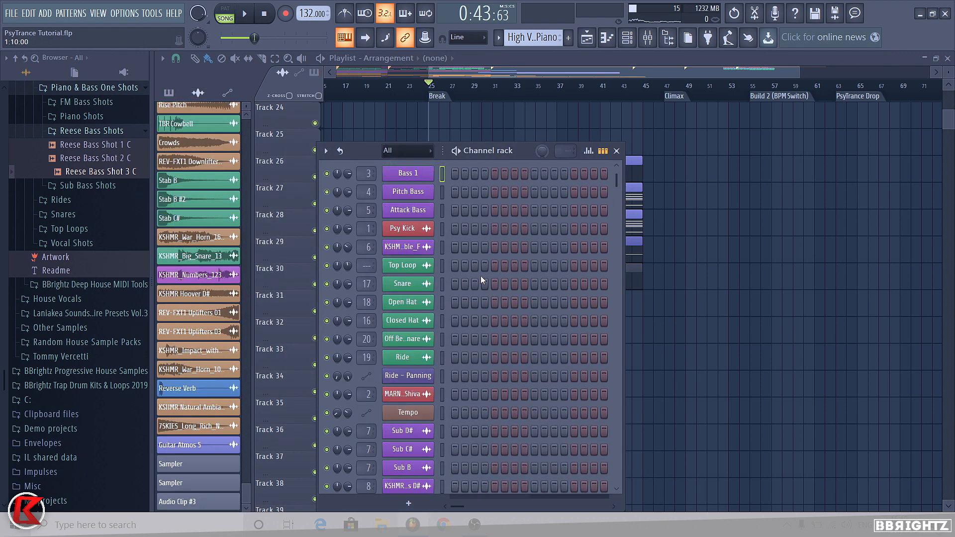
- Add Reese Bass Shot 3 C to the full channel list as a sampler channel directly below Pad 1
scroll(481, 275, "down", 20)
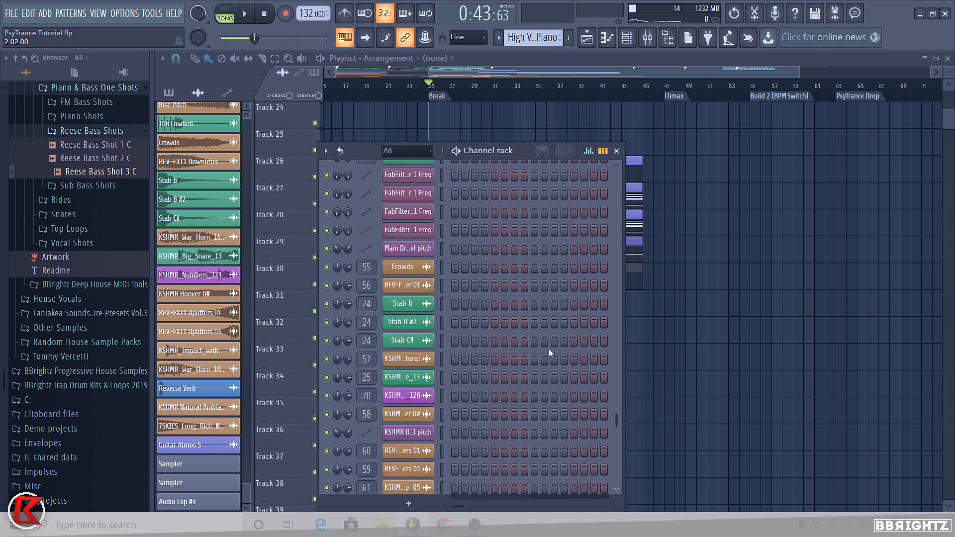
scroll(548, 348, "down", 10)
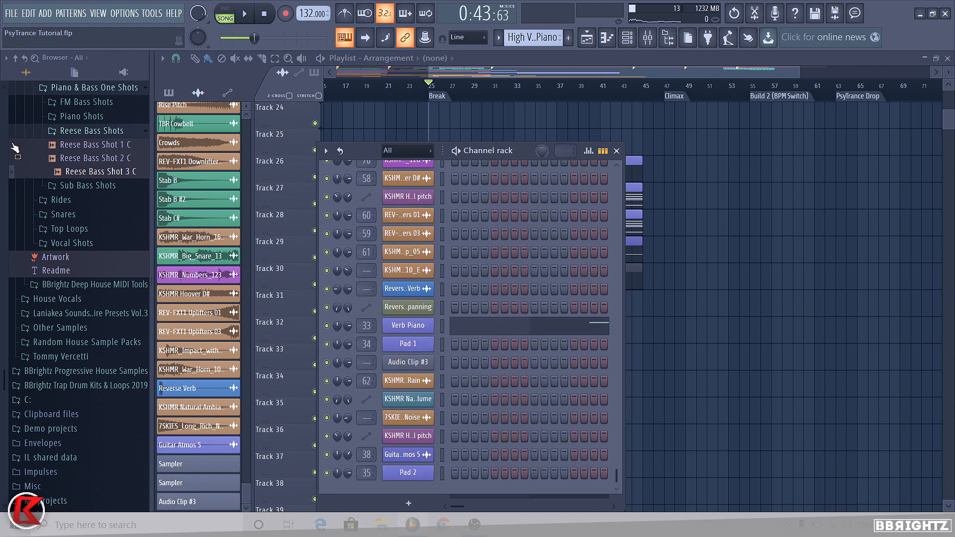
left_click_drag(104, 182, 405, 362)
- Shape the Reese Bass Shot 3 C volume envelope with zero attack, decay, sustain and release
left_click(404, 362)
left_click(233, 158)
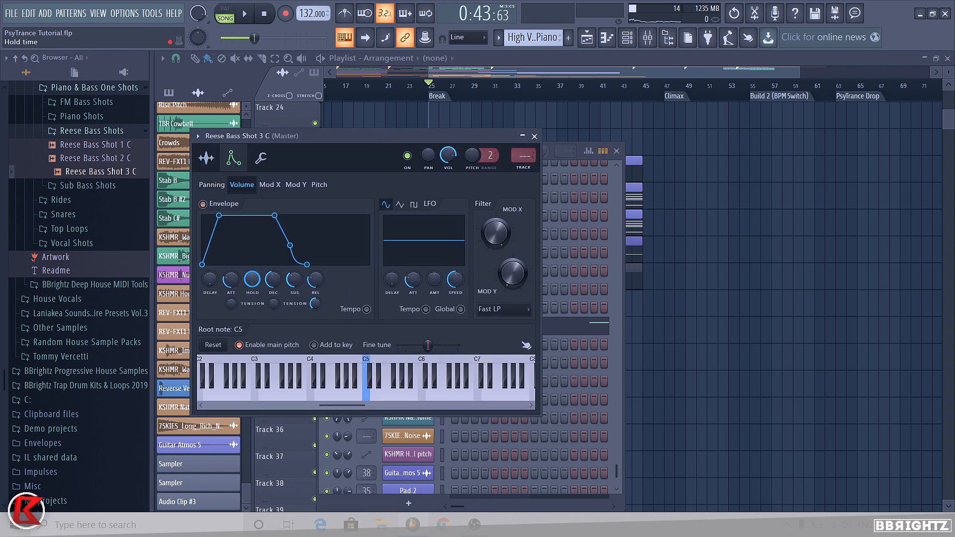
left_click_drag(233, 285, 232, 298)
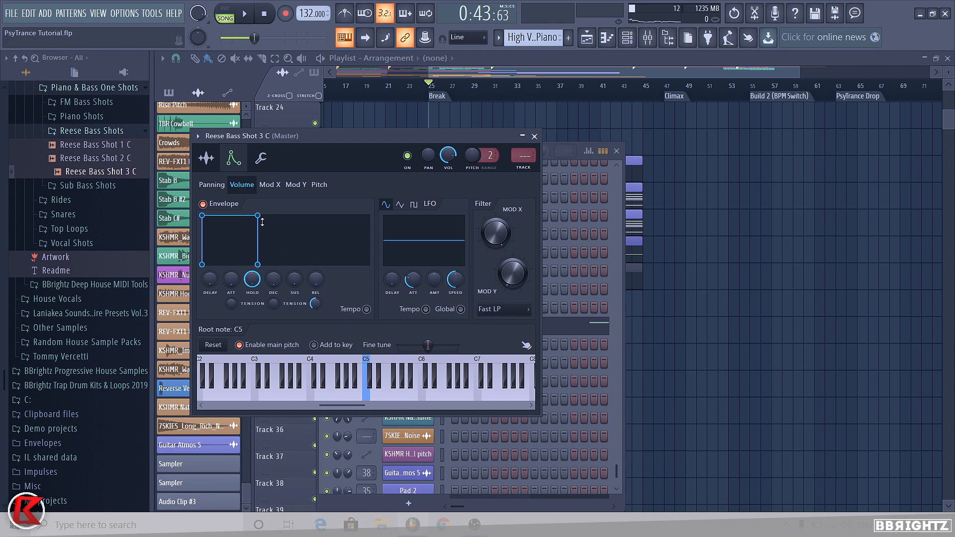
- Make the Reese Bass Shot 3 C sample use its loop points with full crossfade and close the channel settings
left_click(206, 158)
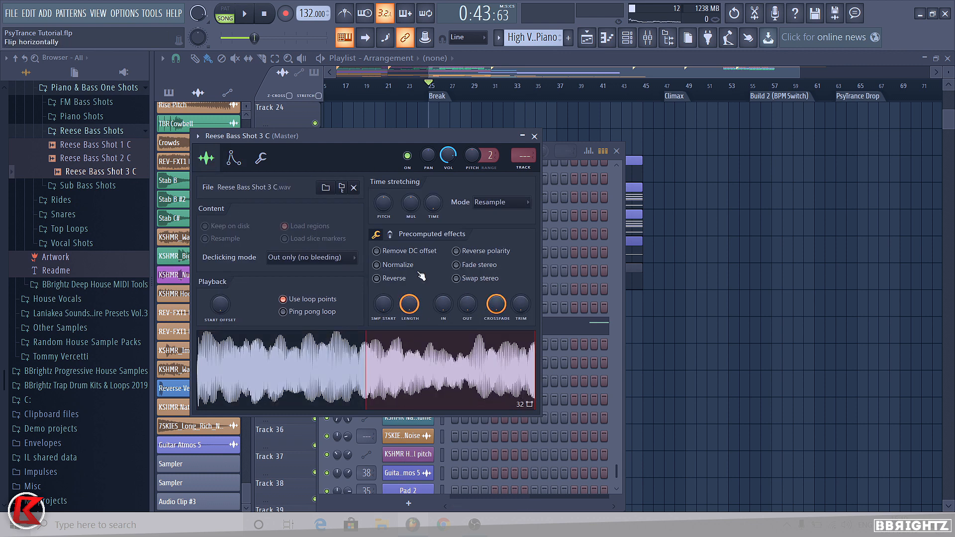
left_click(282, 299)
left_click(534, 136)
- Color the Reese Bass Shot 3 C sampler channel blue-violet like the pad channels
right_click(417, 357)
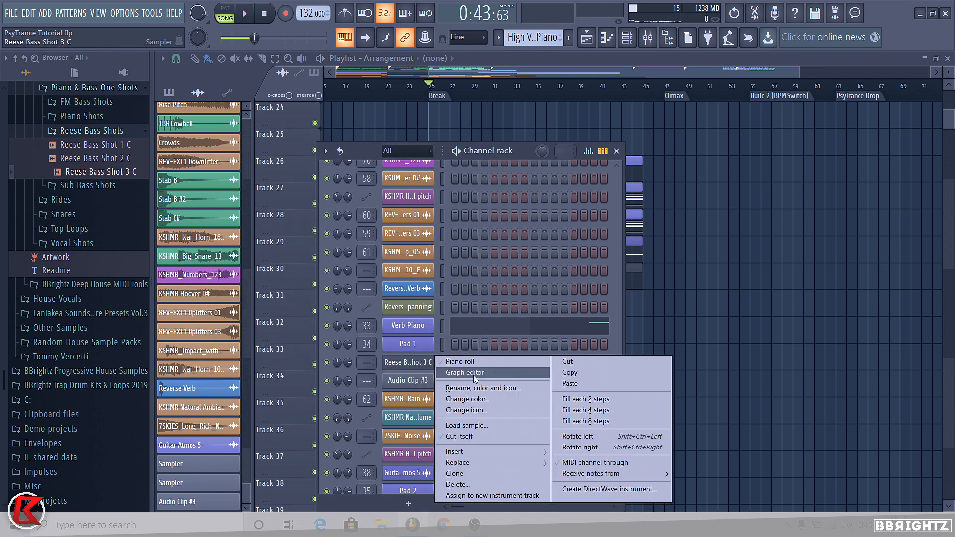
left_click(497, 403)
left_click(504, 349)
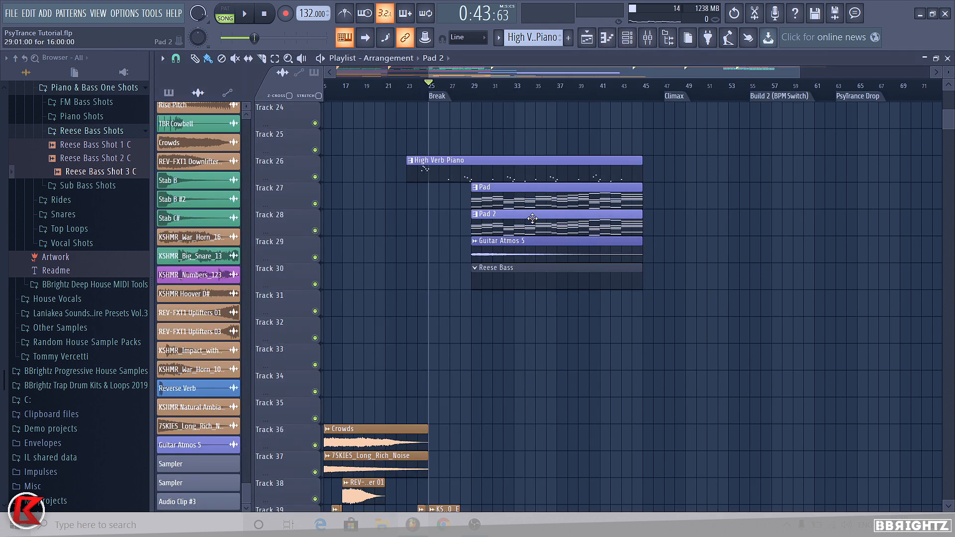
- Open the Pad 2 clip in the piano roll and copy only its lowest line of notes
double_click(507, 216)
mouse_move(948, 304)
left_mouse_down()
mouse_move(947, 276)
mouse_move(948, 313)
left_mouse_up()
left_click_drag(779, 422, 28, 259)
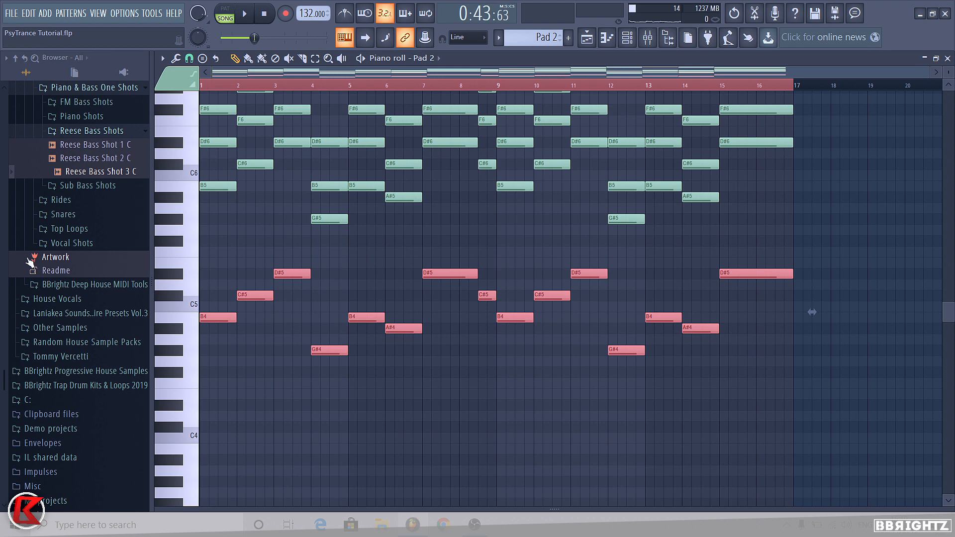
left_click(627, 37)
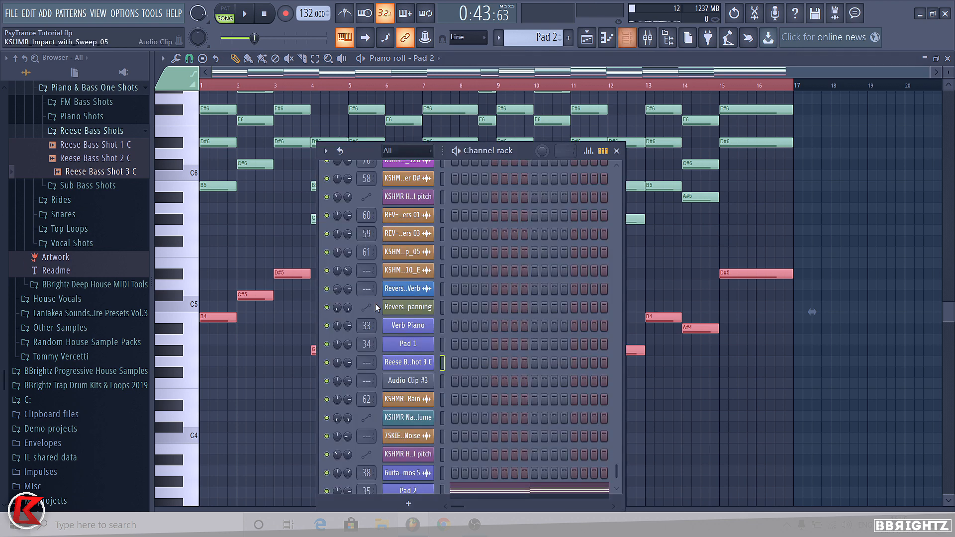
left_click_drag(813, 398, 5, 257)
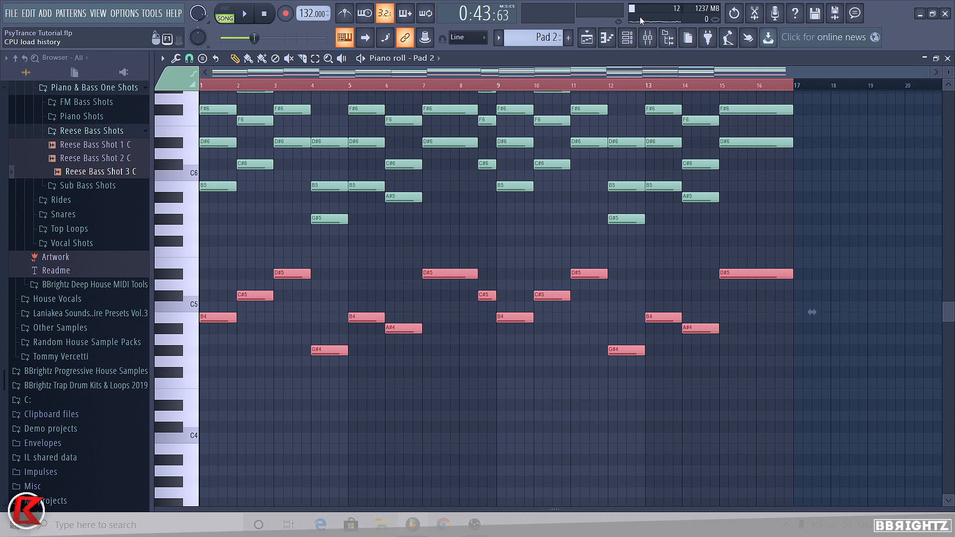
- Paste the copied notes into the Reese Bass Shot 3 C piano roll of the empty Reese Bass pattern
left_click(627, 37)
scroll(543, 42, "down", 1)
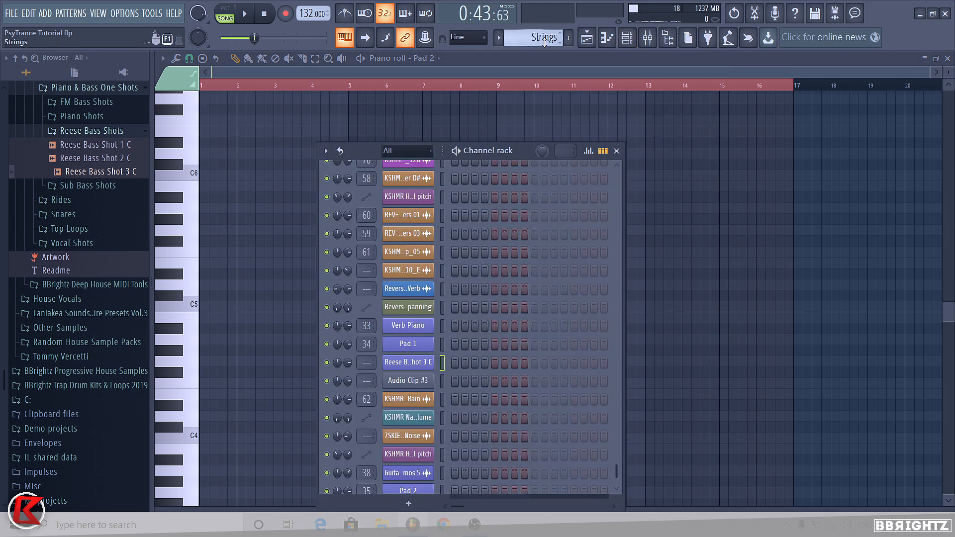
scroll(429, 365, "down", 1)
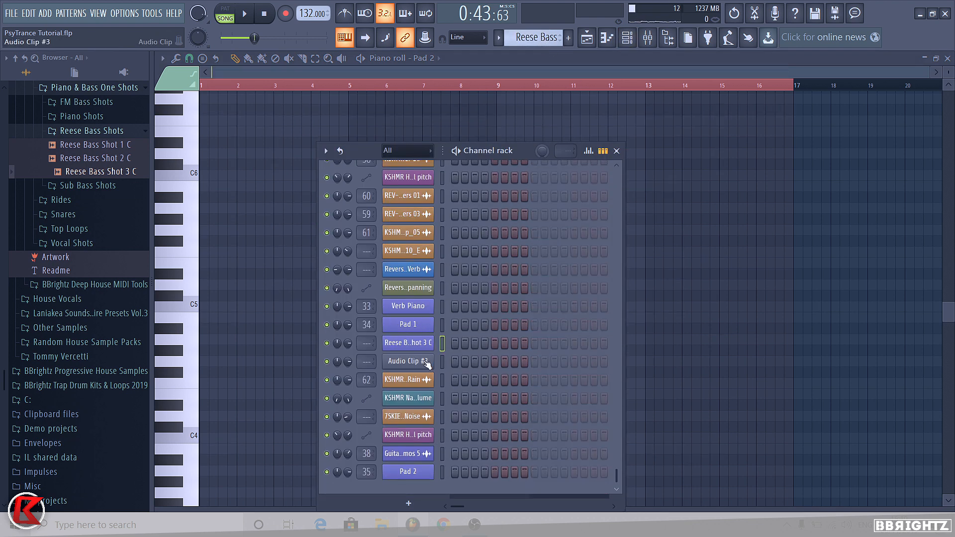
right_click(430, 343)
left_click(462, 342)
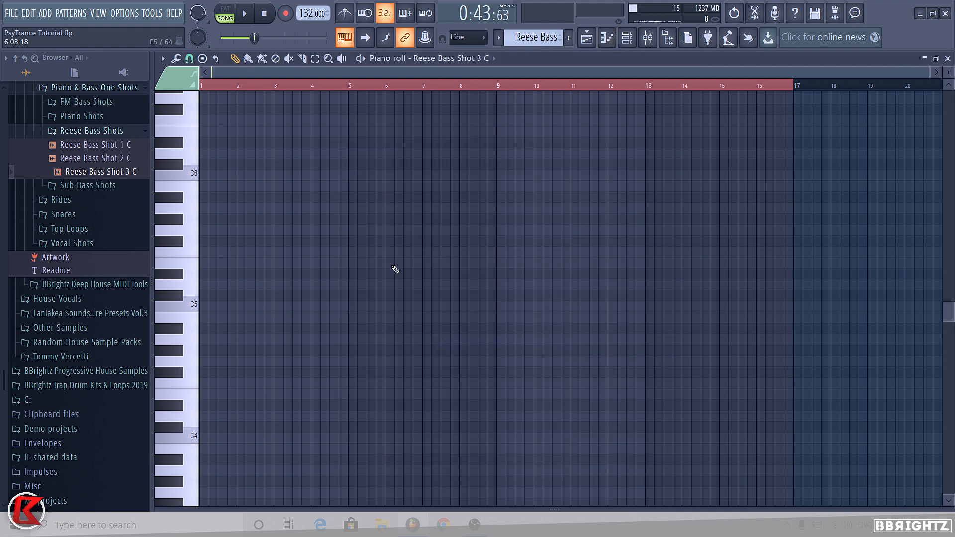
key("ctrl+v")
left_click(239, 354, "ctrl")
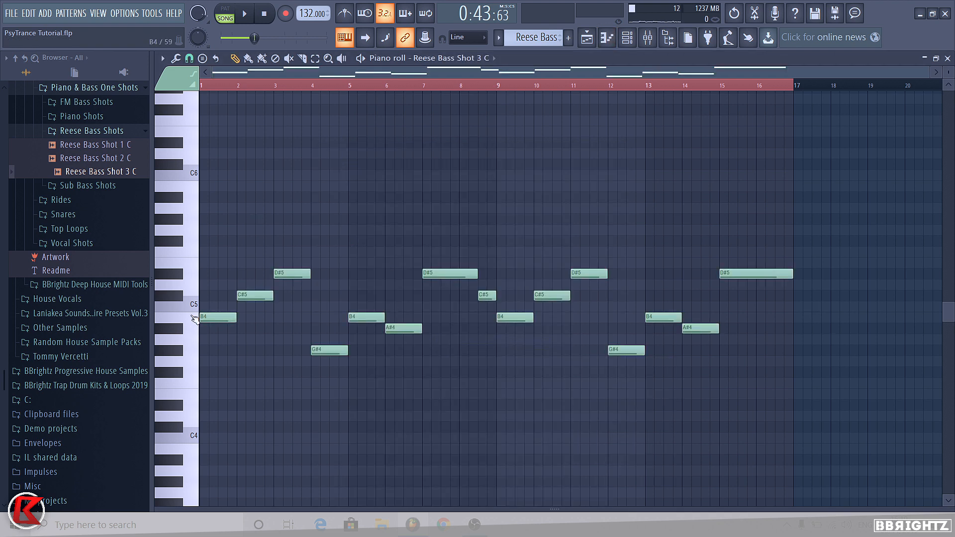
- Audition the bass pitches on the keyboard, raise both G#4 notes one octave to G#5 and deselect them
left_click(191, 318)
left_click(191, 319)
left_click(175, 299)
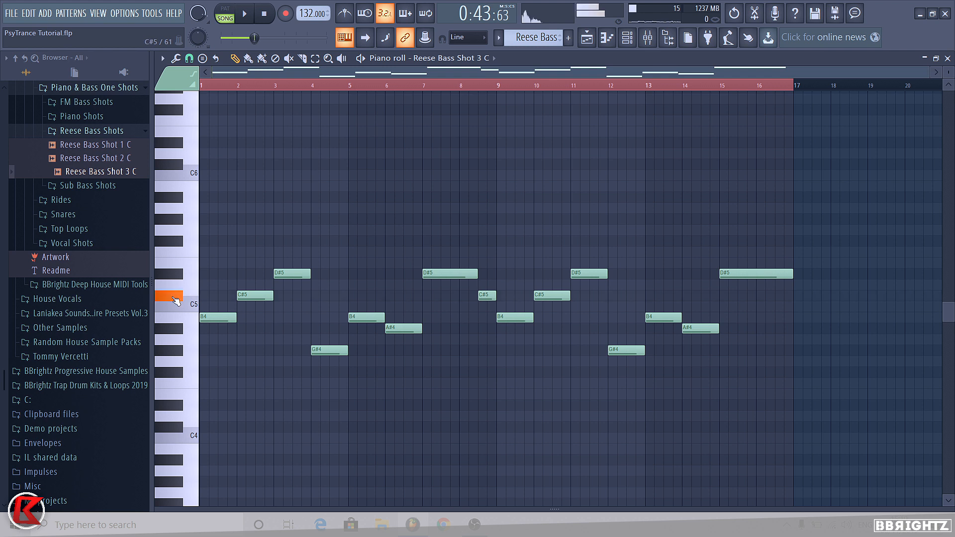
left_click(183, 356)
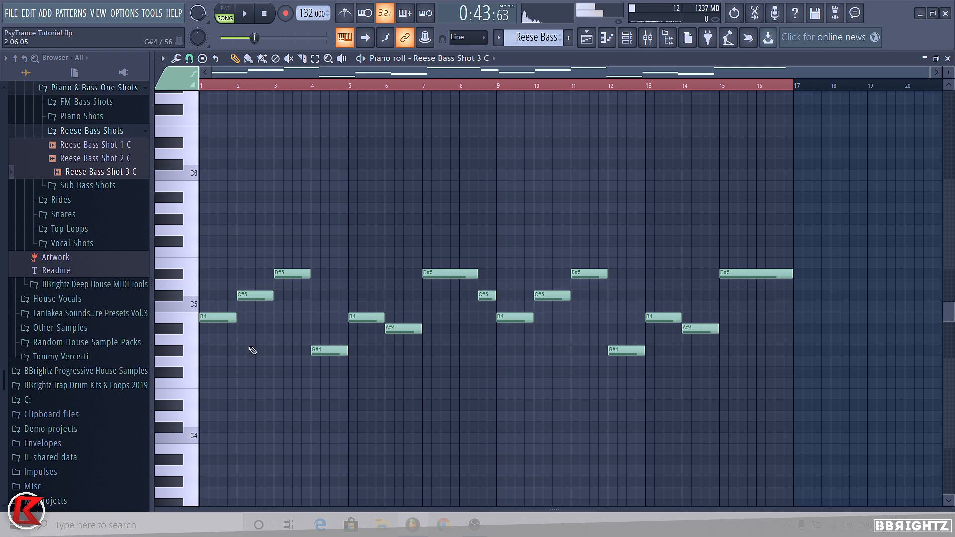
left_click_drag(273, 344, 647, 369)
key("ctrl+Up")
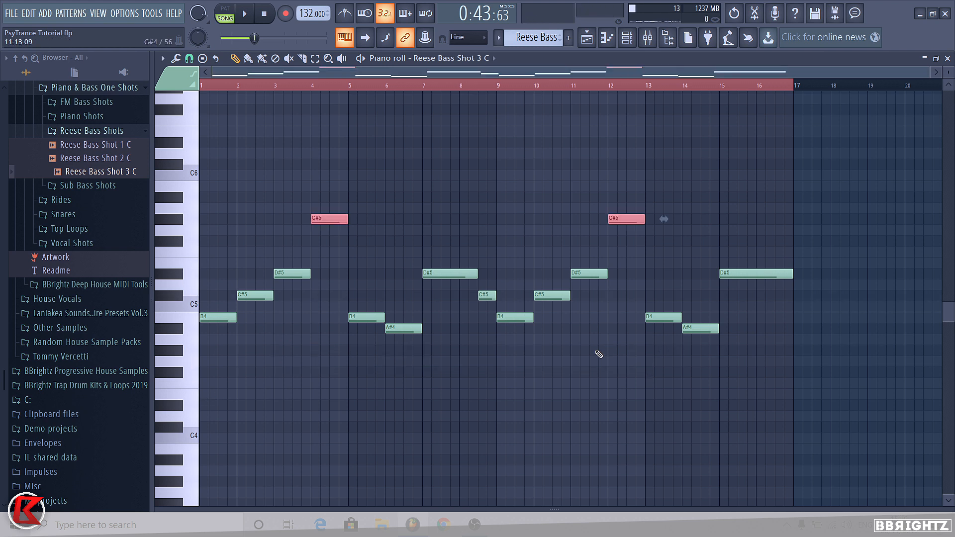
left_click(171, 221)
key("ctrl+d")
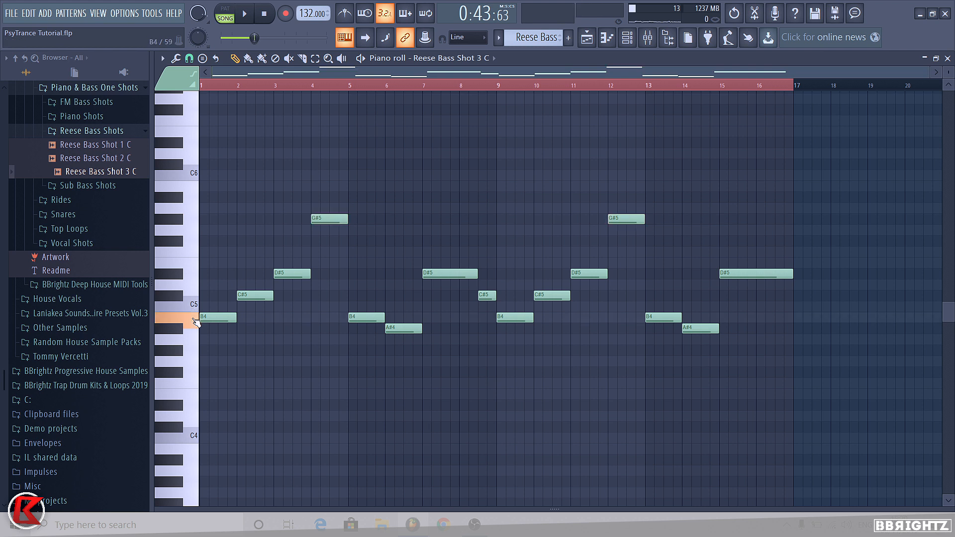
- Raise the two A#4 notes one octave to A#5 and audition the pitch on the keyboard
left_click_drag(406, 344, 411, 329)
key("ctrl+Up")
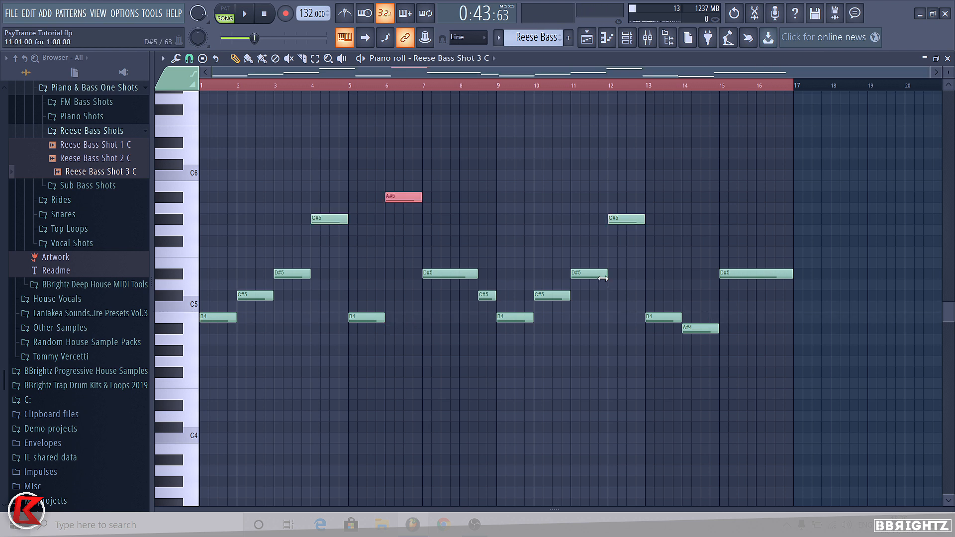
left_click(701, 327)
key("ctrl+Up")
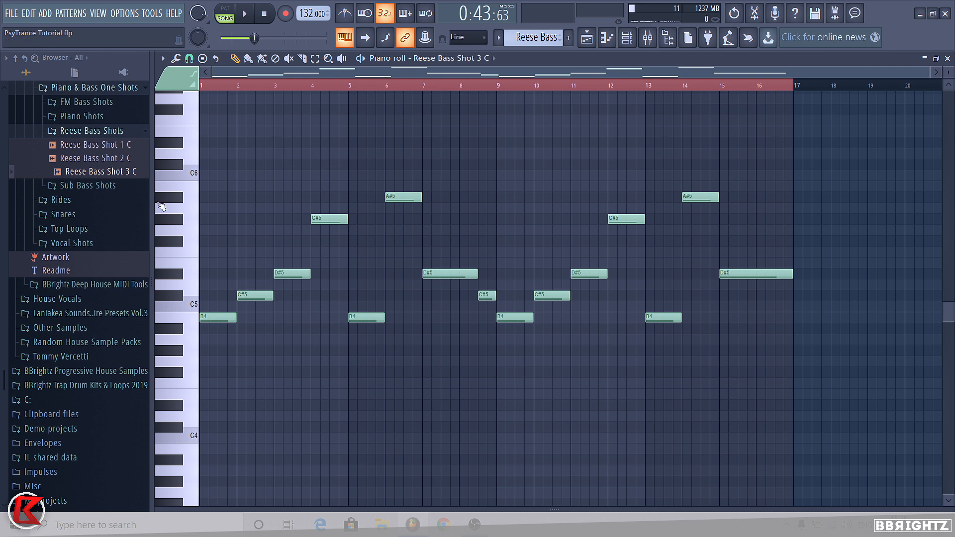
left_click(171, 328)
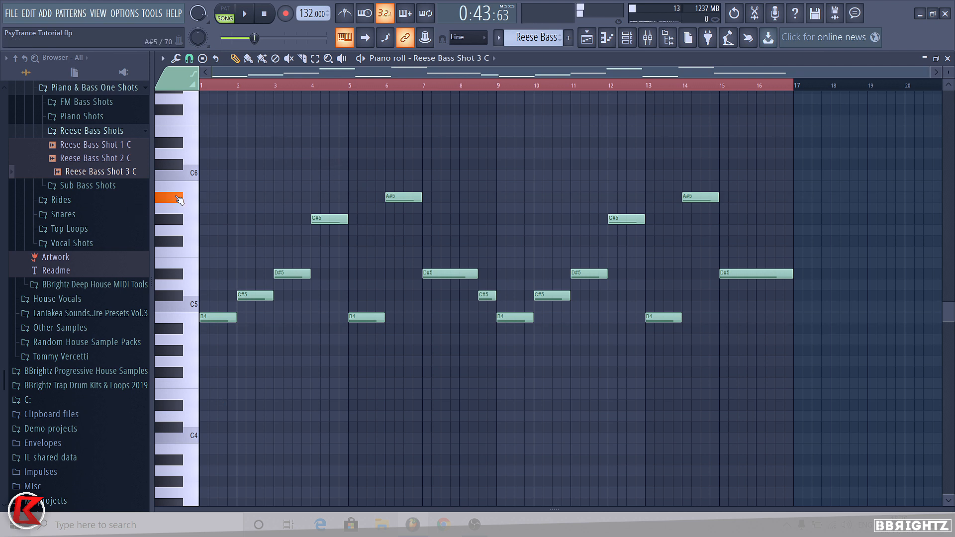
- Return to the playlist and play the arrangement from bar 29
key("F6")
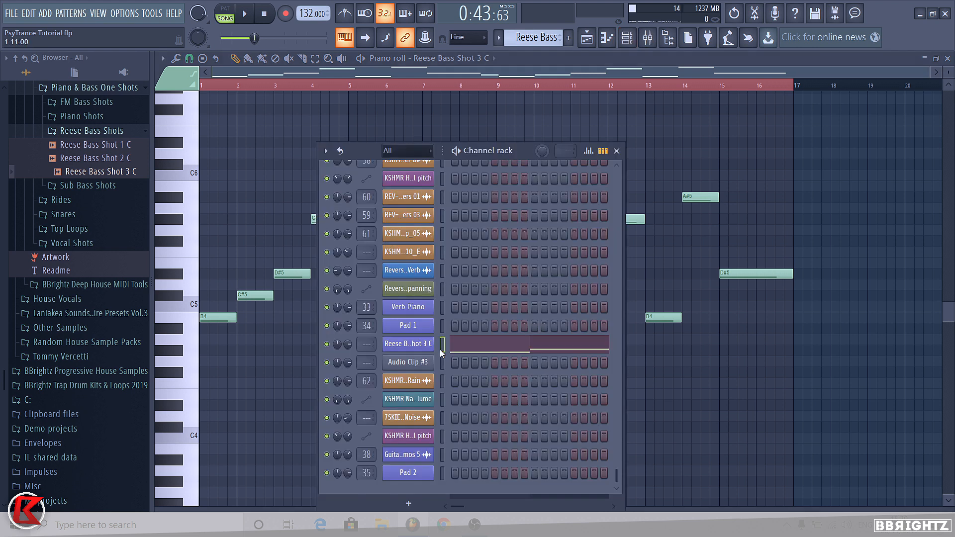
key("F5")
left_click(585, 36)
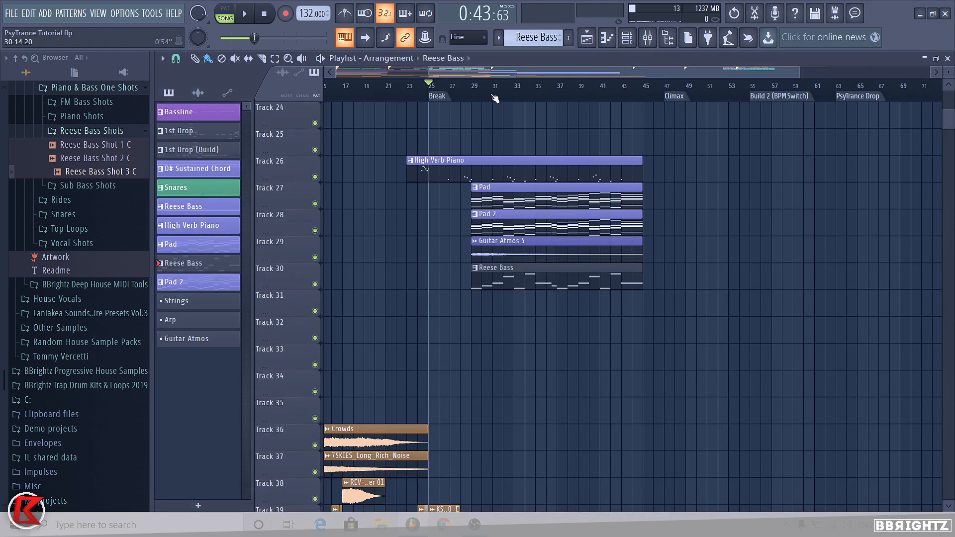
left_click(476, 93)
key("space")
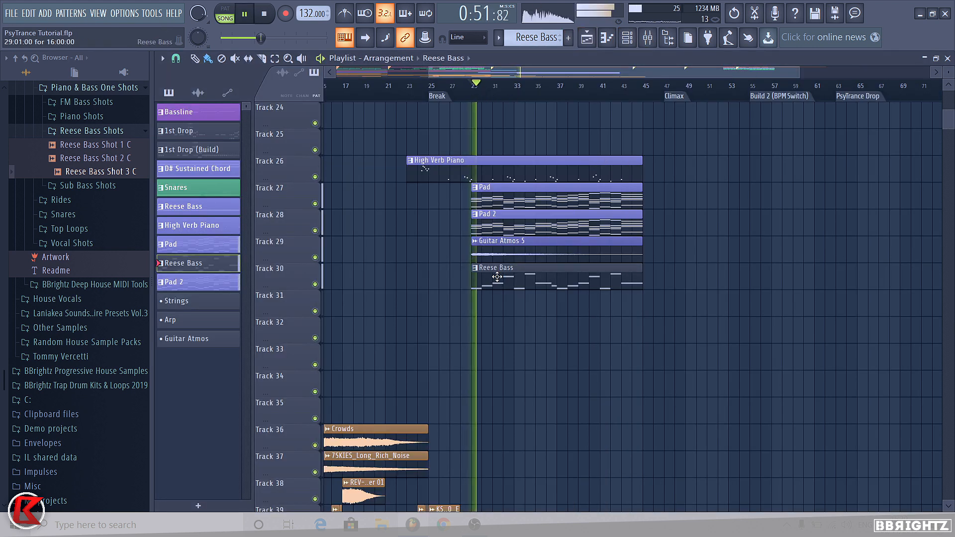
- Color the Reese Bass clip on Track 30 blue-violet to match the pad clips
right_click(474, 274)
left_click(506, 334)
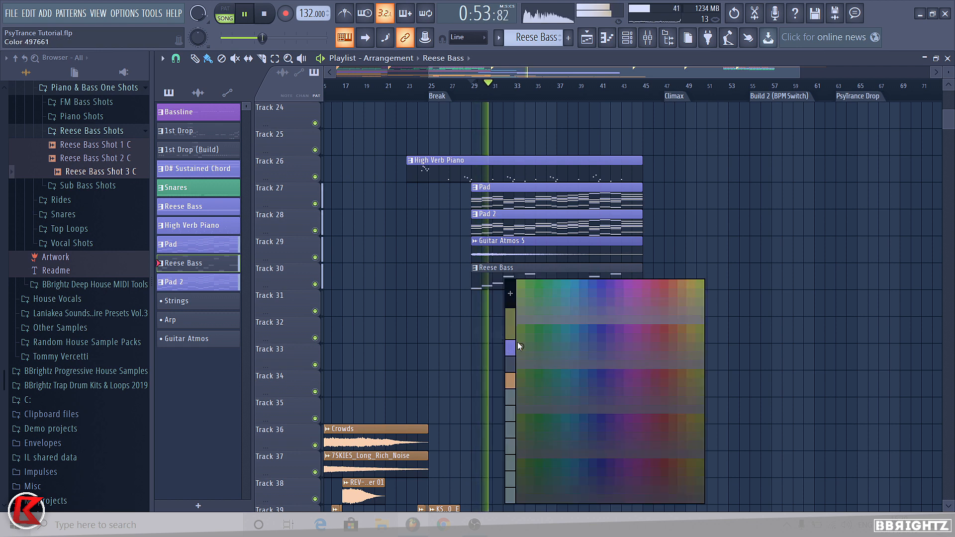
left_click(516, 343)
- Route the Reese Bass Shot 3 C channel to mixer insert 36 and lower that insert's volume fader slightly
left_click(647, 38)
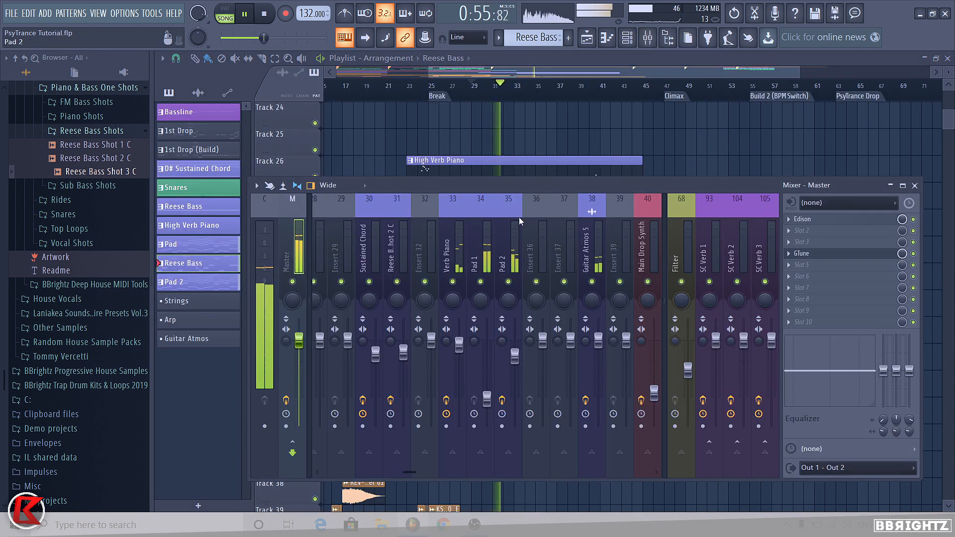
left_click(540, 251)
key("ctrl+l")
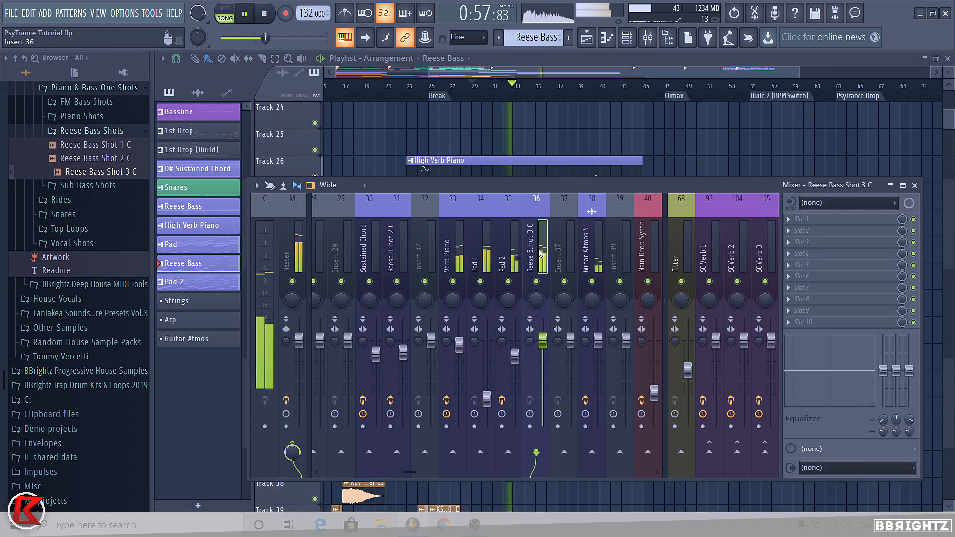
left_click_drag(542, 340, 542, 359)
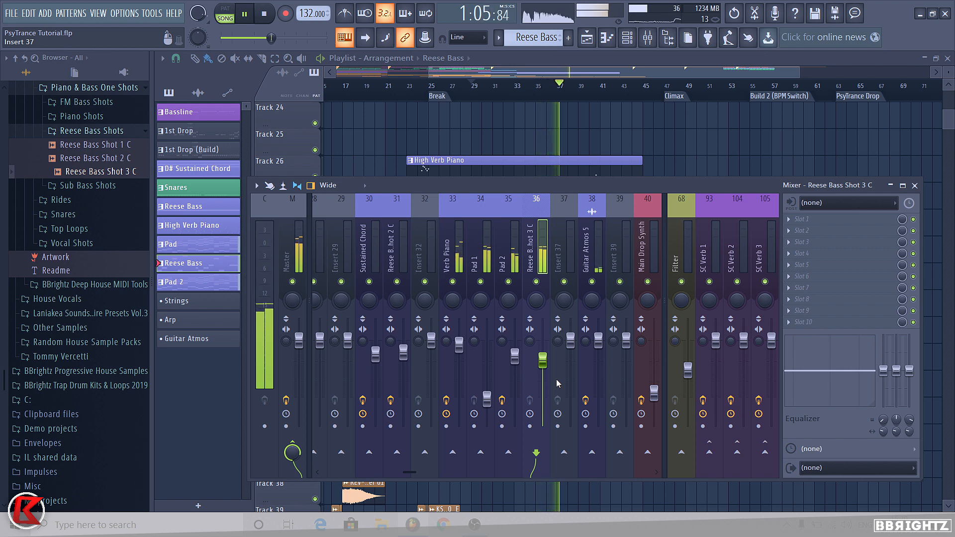
- Solo mixer insert 36, lower its fader slightly, adjust its stereo separation, and replay the break from bar 29
right_click(536, 282)
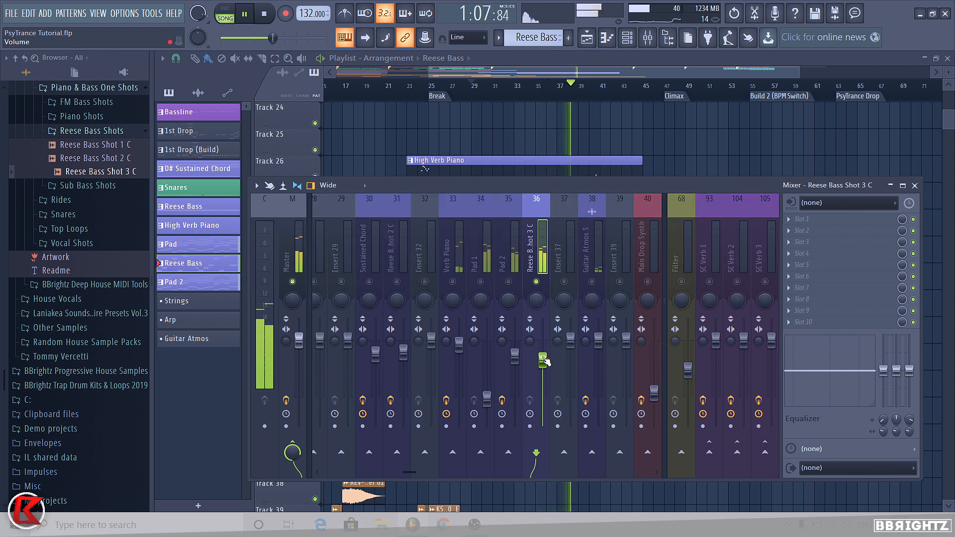
left_click_drag(544, 360, 543, 364)
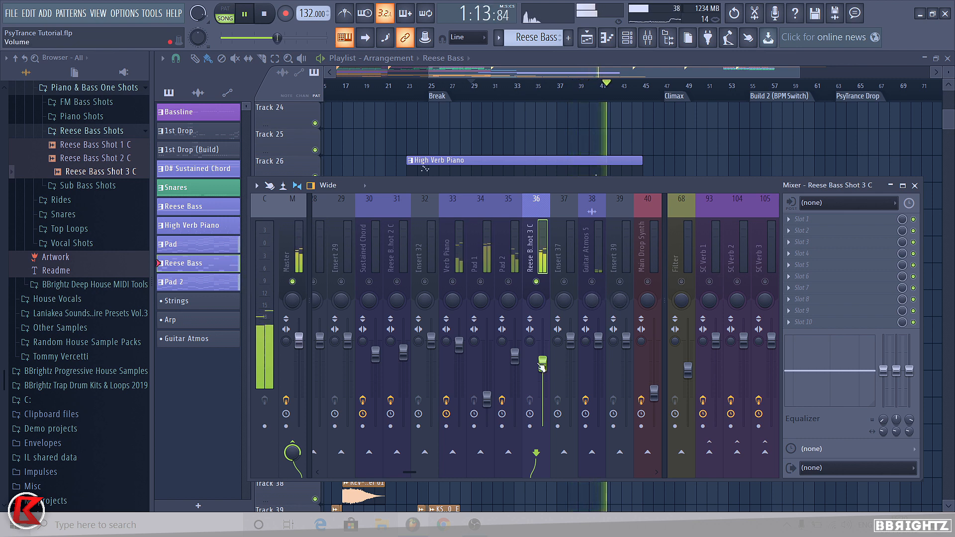
left_click_drag(530, 341, 530, 313)
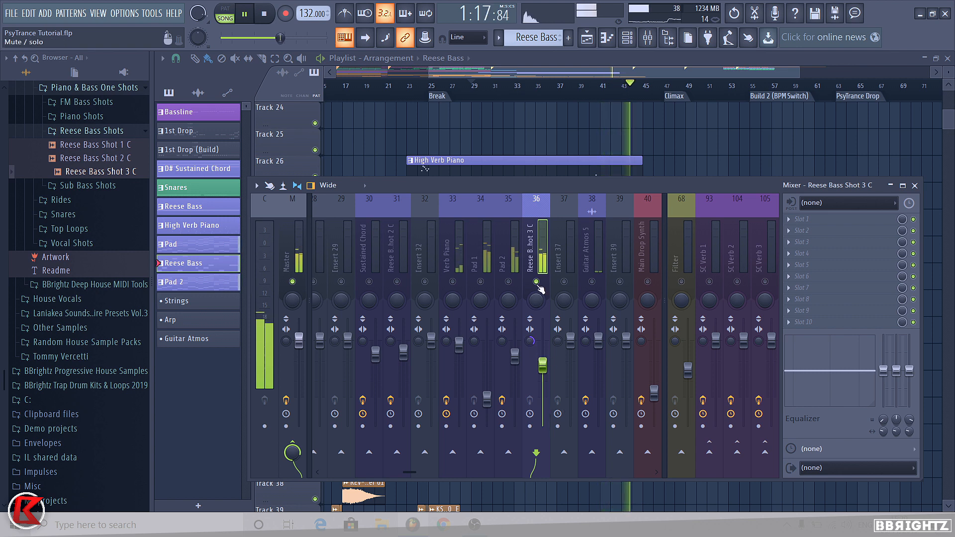
key("space")
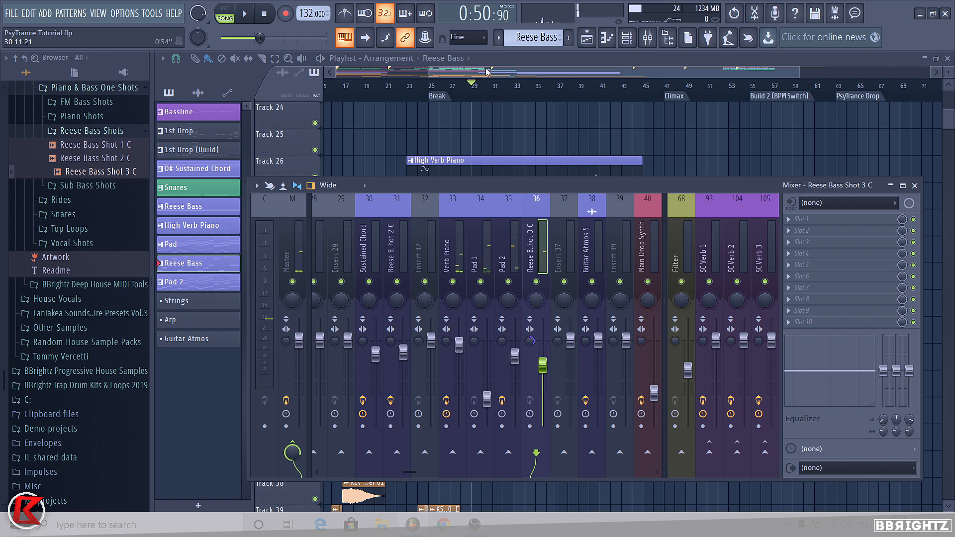
key("space")
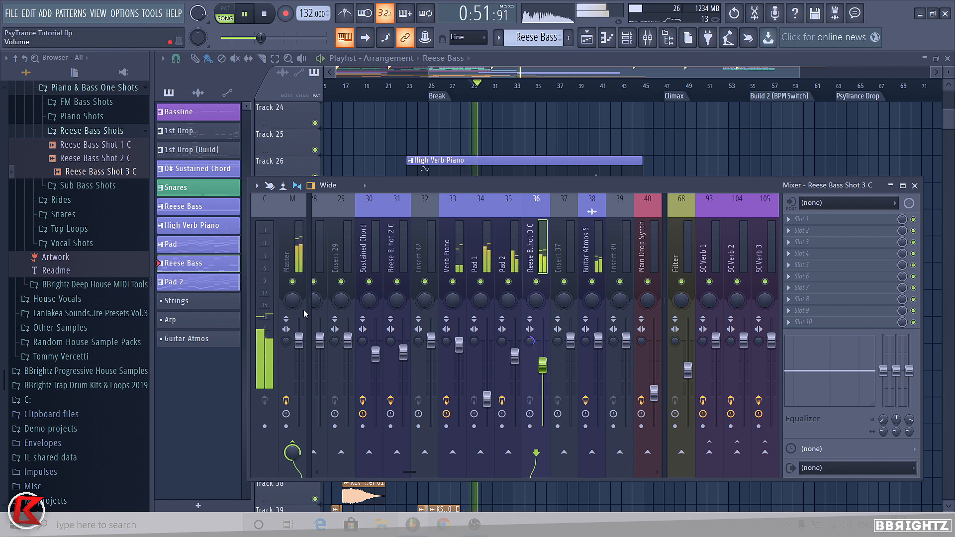
- Place the Strings pattern on Track 31 beneath the Reese Bass clip, spanning bars 29 to 45
left_click(92, 129)
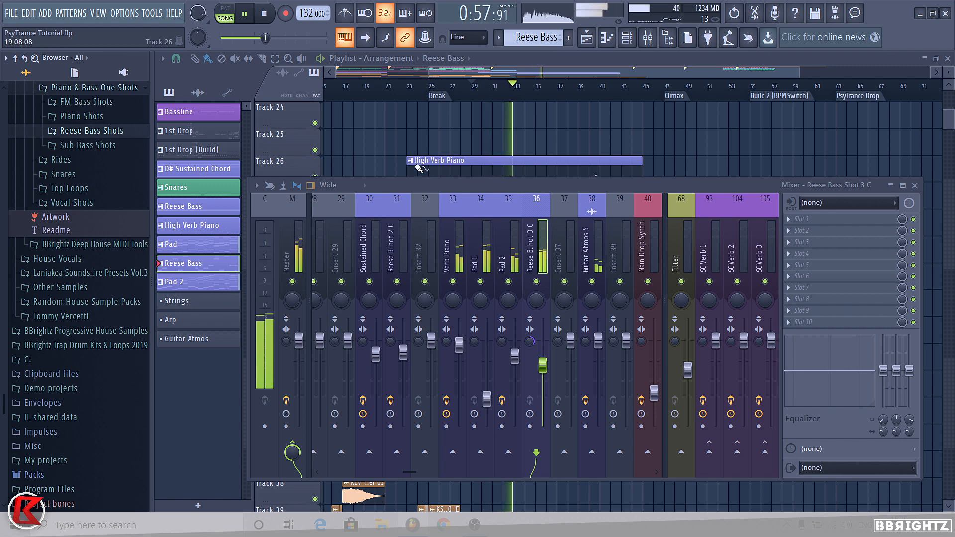
left_click(914, 185)
left_click_drag(176, 300, 492, 298)
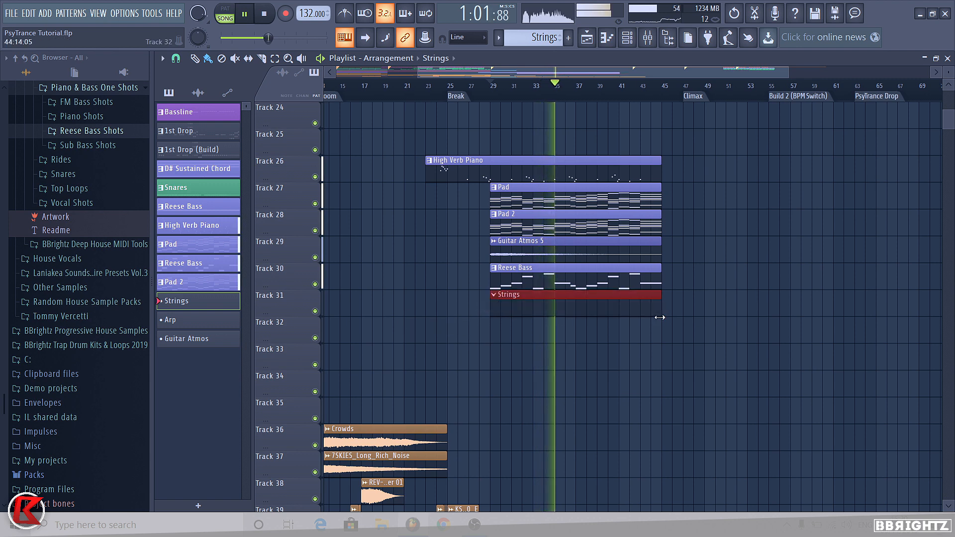
key("space")
- Collapse the open sample folders in the browser, expand the Packs folder and save the project
scroll(67, 124, "up", 5)
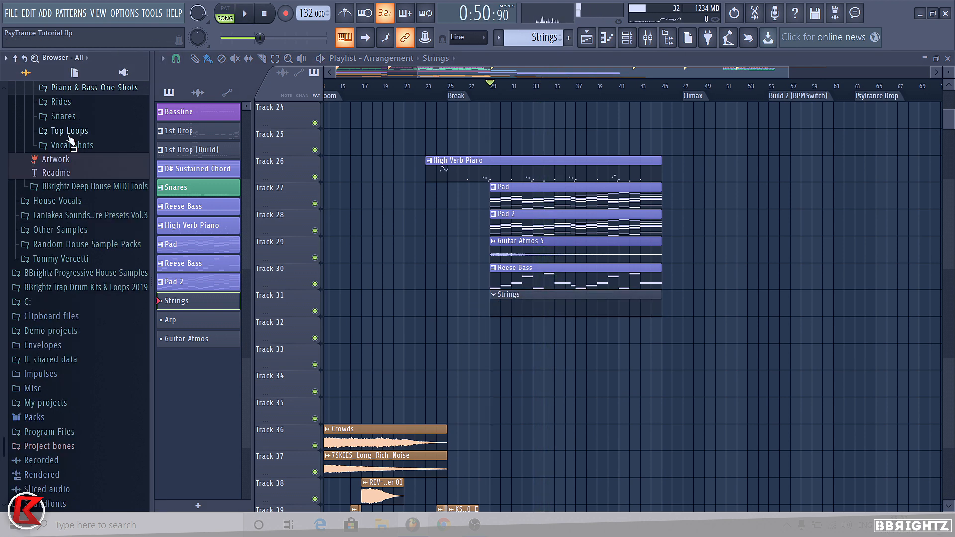
left_click(25, 254)
left_click(48, 118)
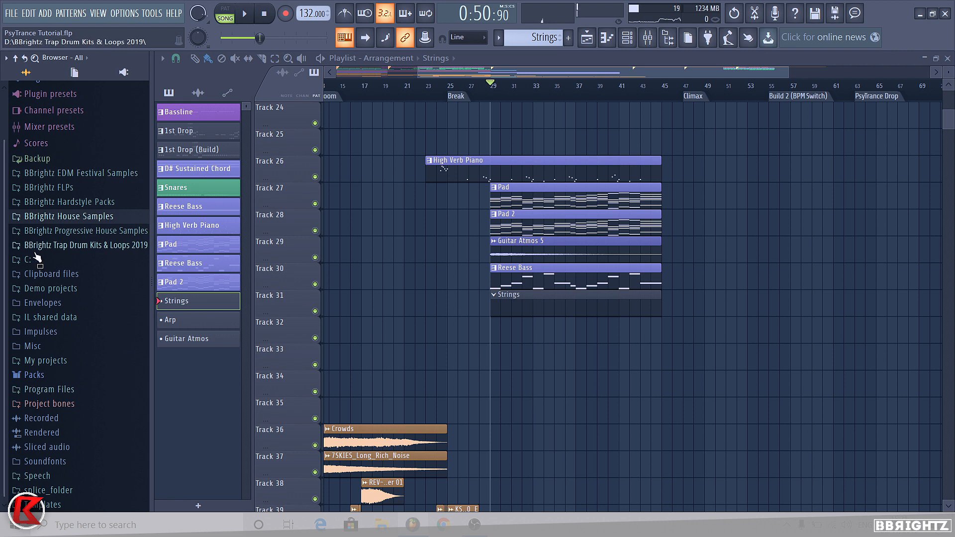
left_click(41, 375)
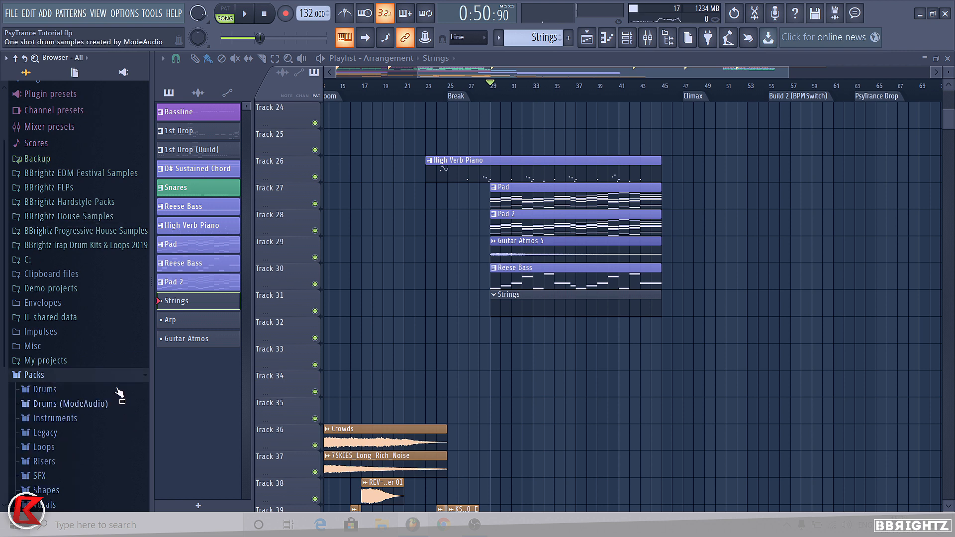
key("ctrl+s")
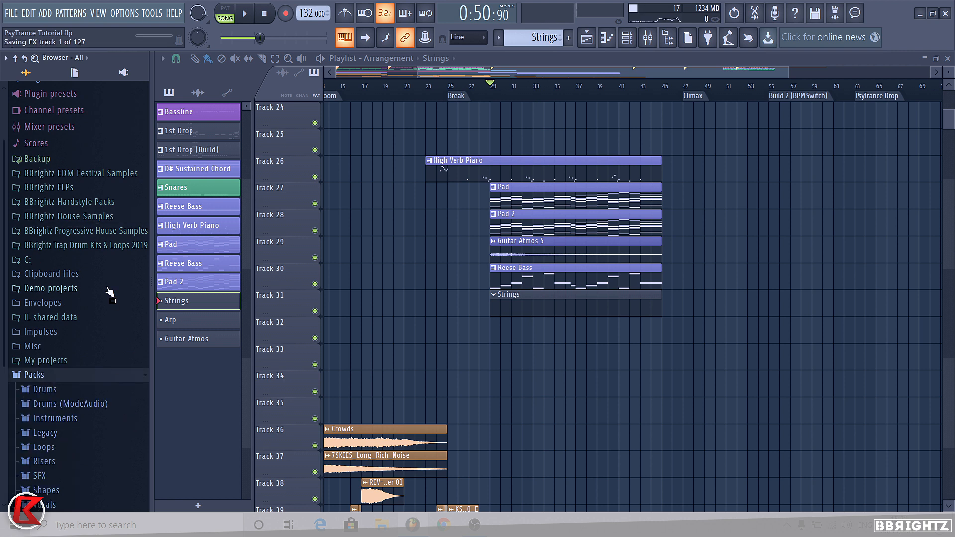
- Load the Strings Section instrument from the Orchestral folder of Packs' Instruments into a new channel
scroll(110, 293, "down", 4)
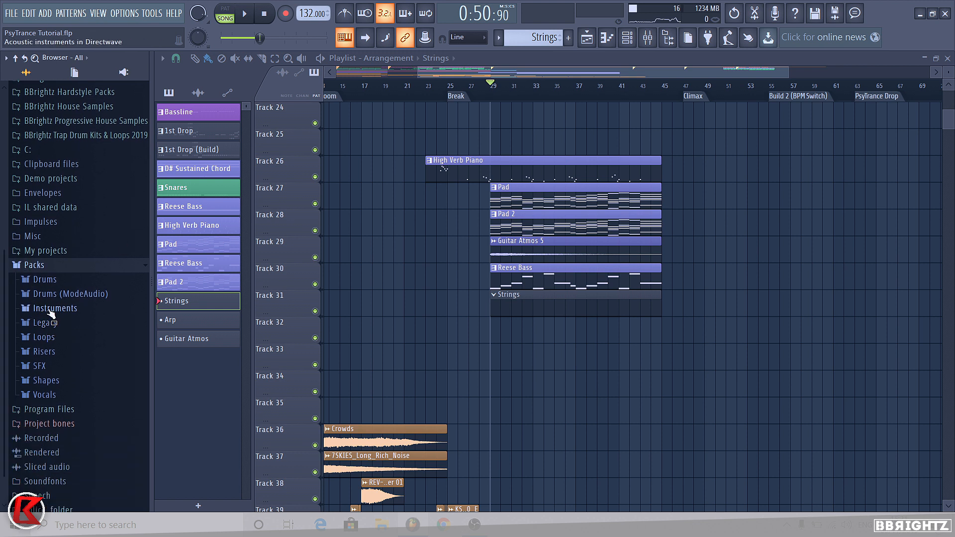
left_click(49, 310)
left_click(70, 368)
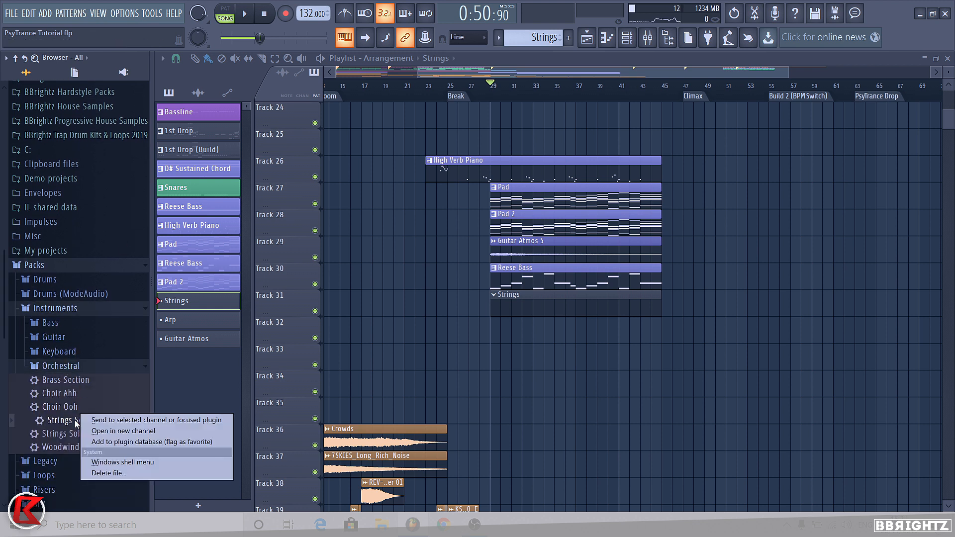
right_click(77, 421)
left_click(113, 431)
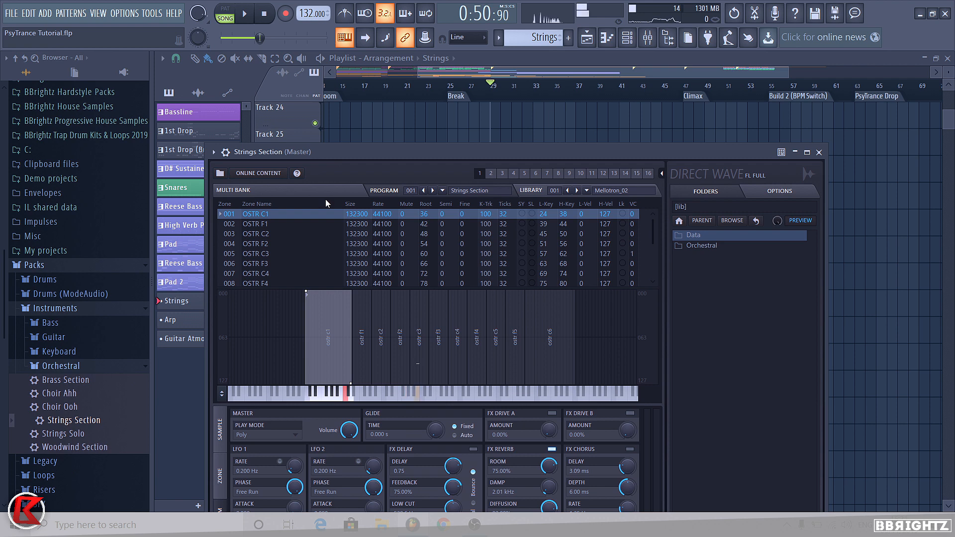
left_click(819, 152)
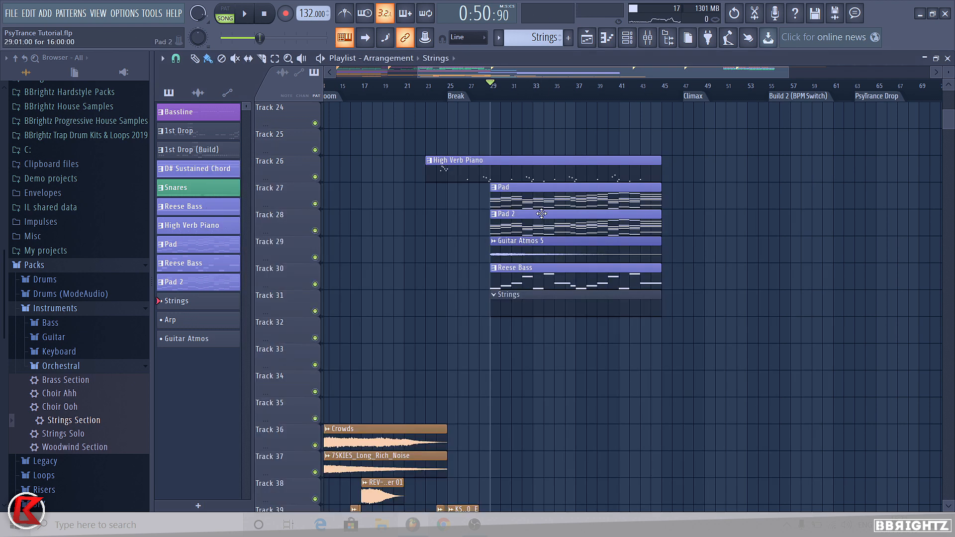
- Copy the Pad 1 notes from the Pad pattern and paste them into the Strings Section channel of the Strings pattern
left_click(544, 188)
left_click(630, 44)
right_click(399, 328)
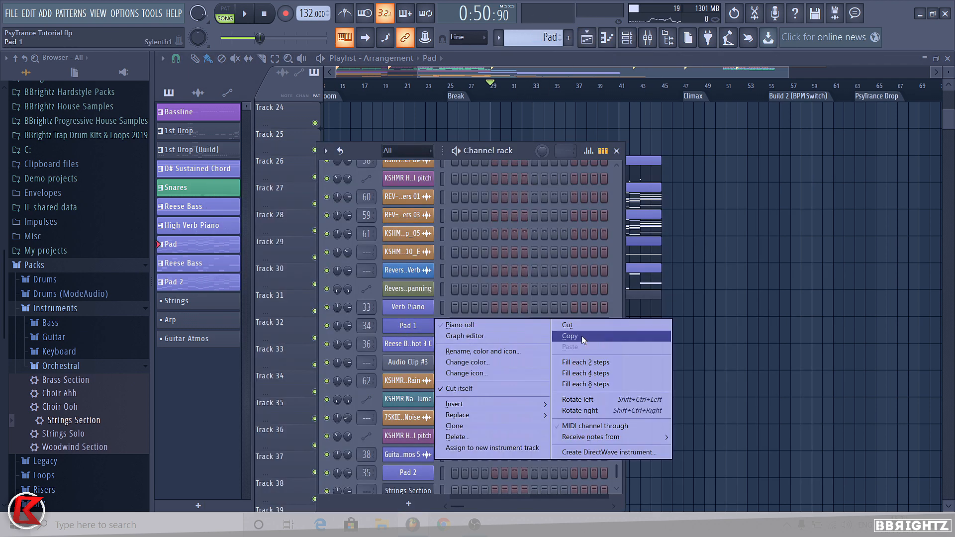
left_click(581, 337)
left_click(722, 326)
left_click(573, 313)
left_click(626, 40)
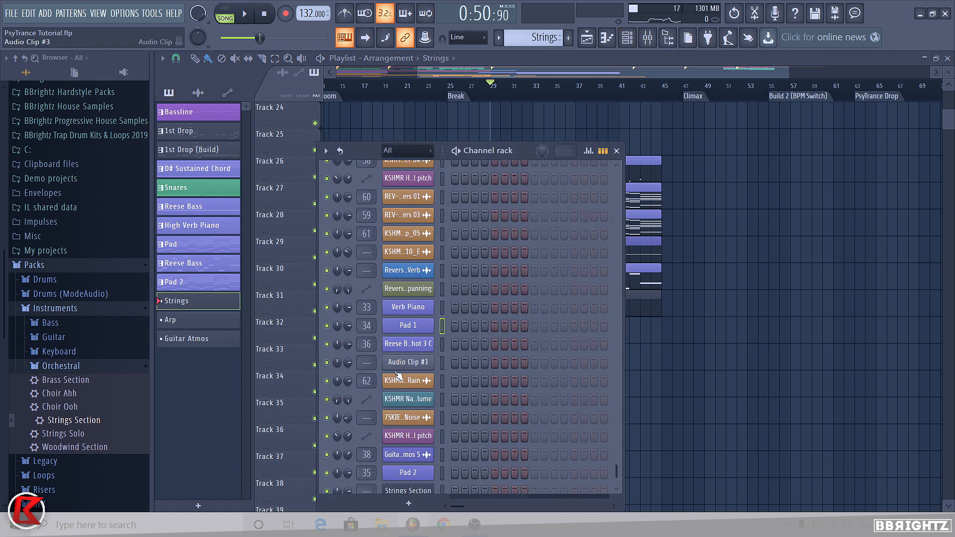
scroll(479, 365, "down", 5)
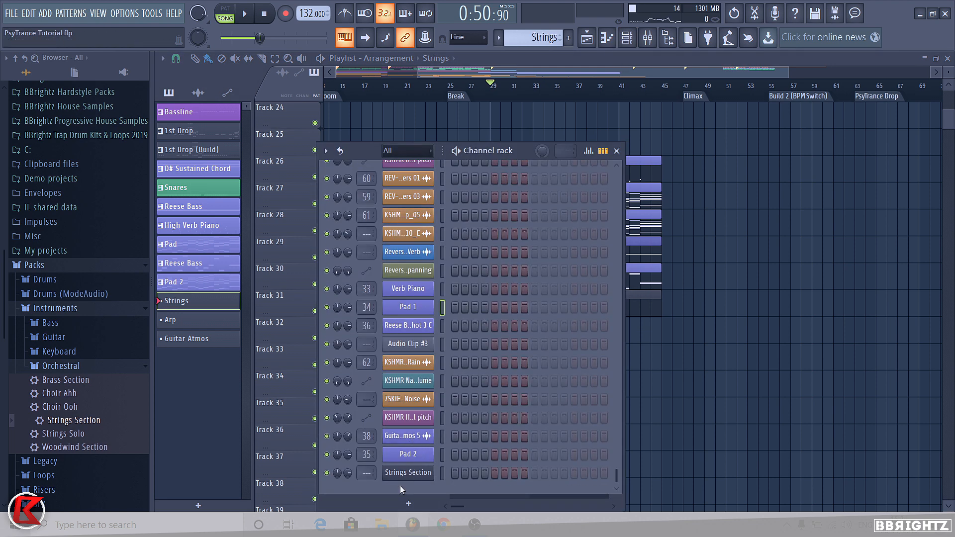
right_click(423, 464)
left_click(566, 393)
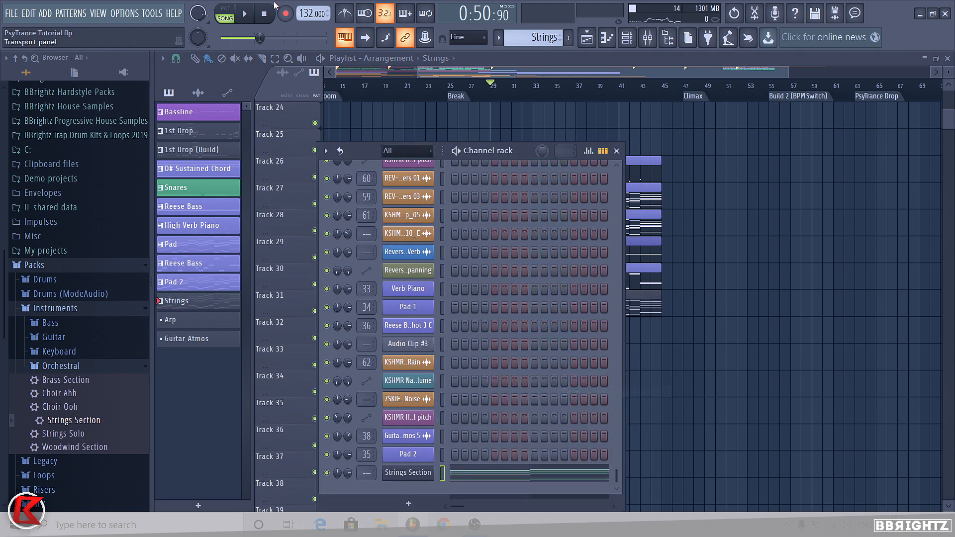
- Play the Strings pattern and color the Strings Section channel blue-violet like the pad channels
key("space")
right_click(428, 472)
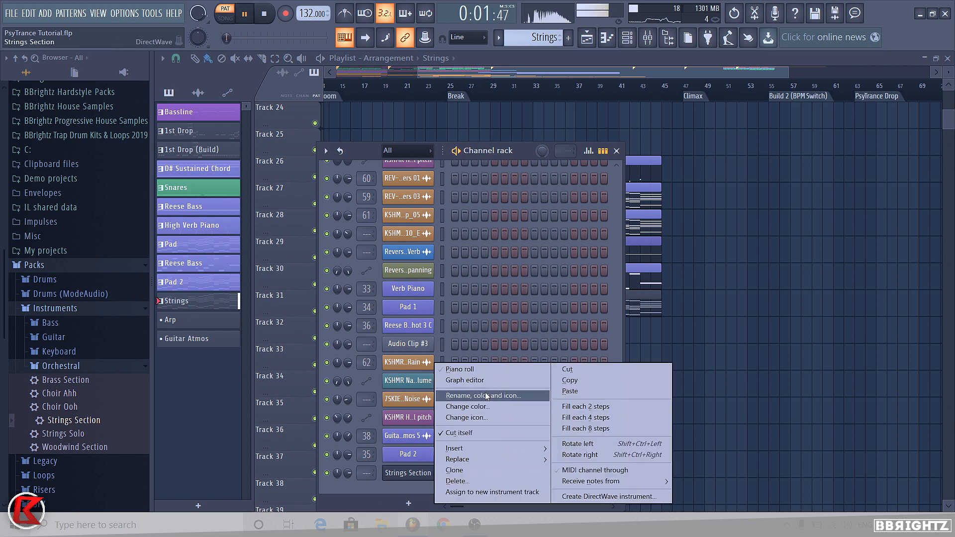
left_click(478, 397)
left_click(478, 387)
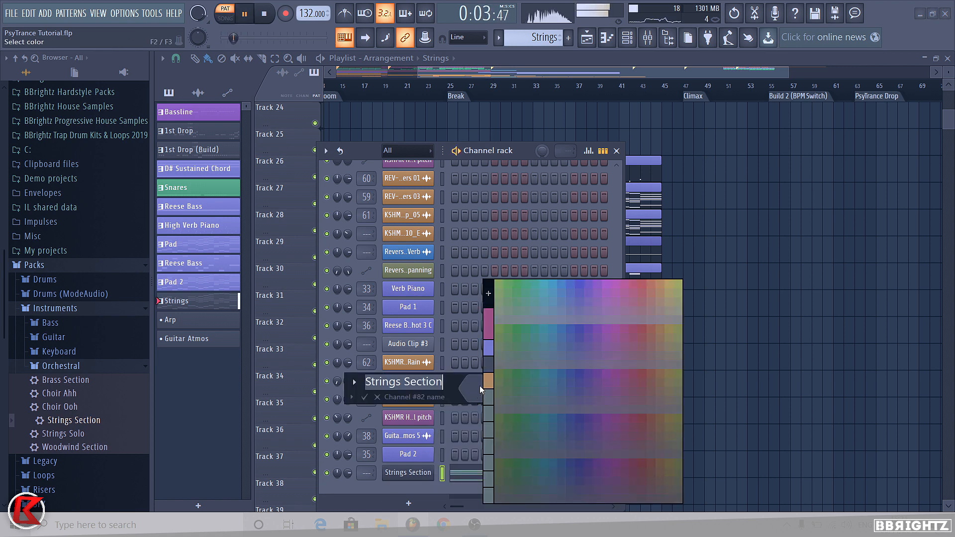
left_click(489, 349)
key("Return")
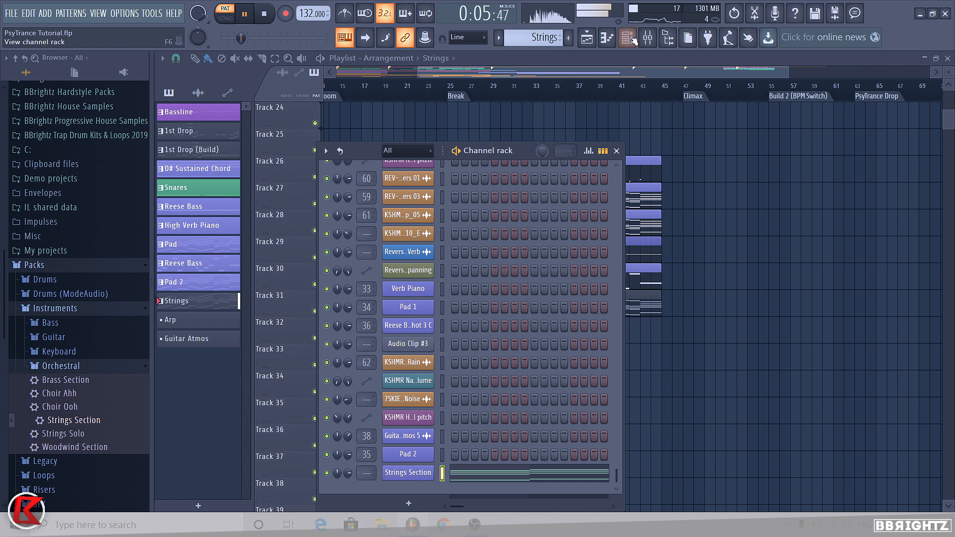
- Route the Strings Section channel to mixer insert 37 and lower that insert's fader to about -7.3 dB
left_click(648, 40)
left_click(560, 234)
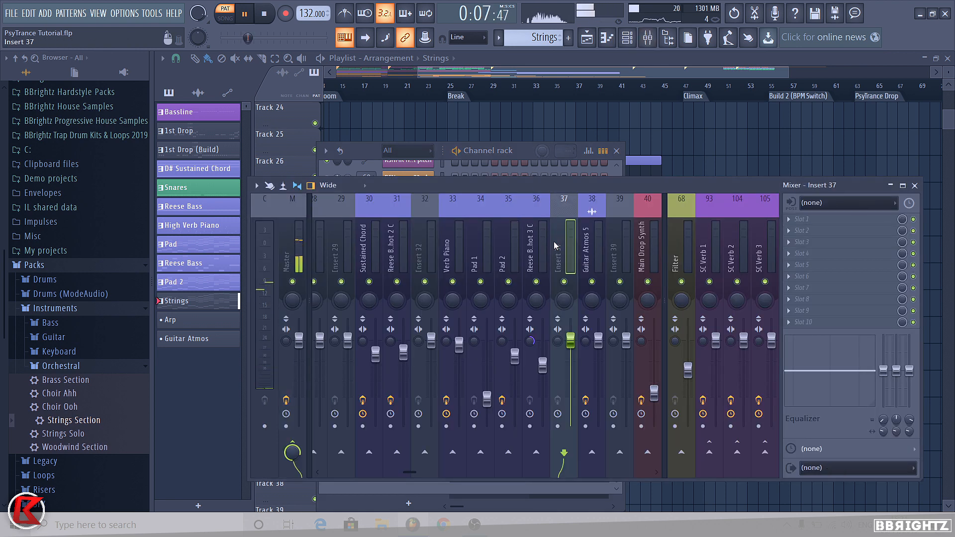
key("ctrl+l")
left_click_drag(571, 340, 571, 367)
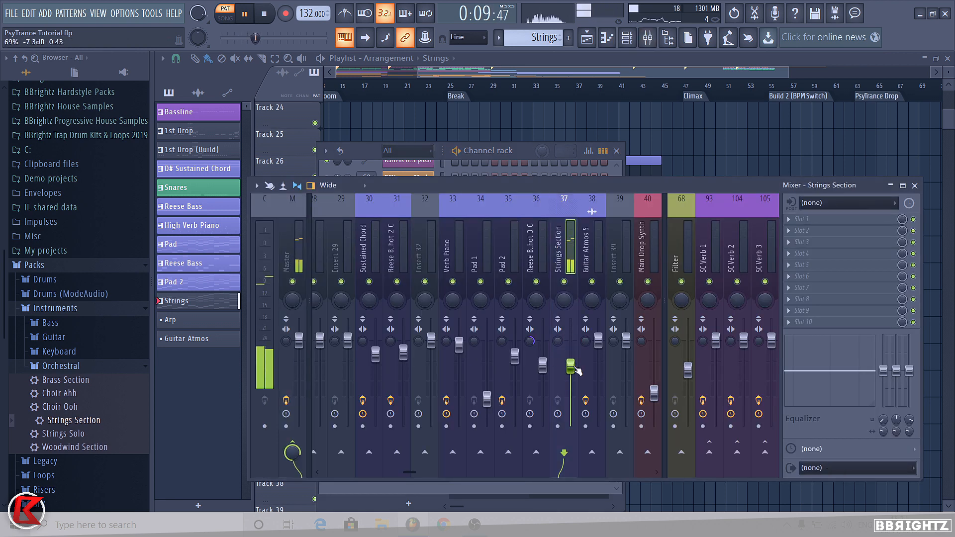
key("space")
- Add Fruity Parametric EQ 2 to slot 1 of the Strings Section insert and cut the low frequencies with band 1
left_click(825, 225)
key("space")
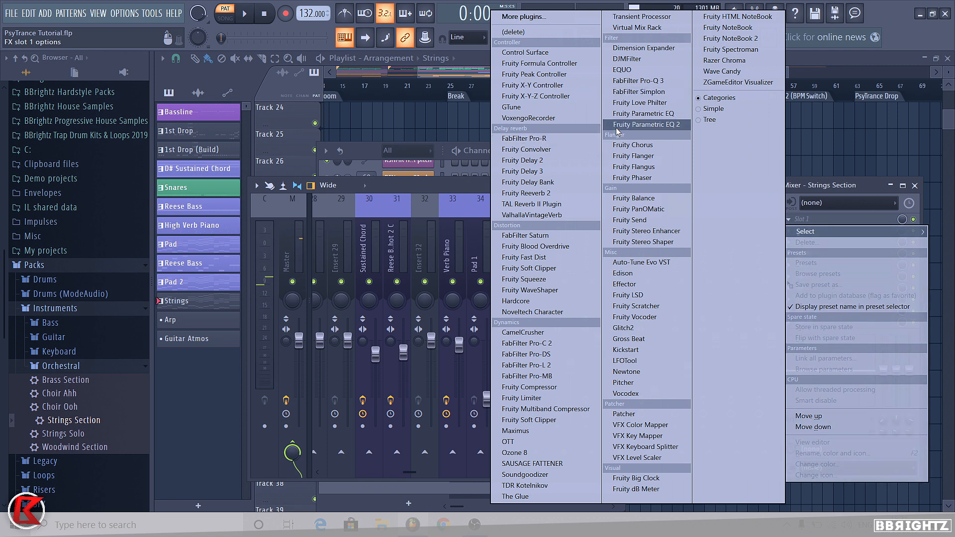
left_click(647, 124)
key("space")
left_click(574, 168)
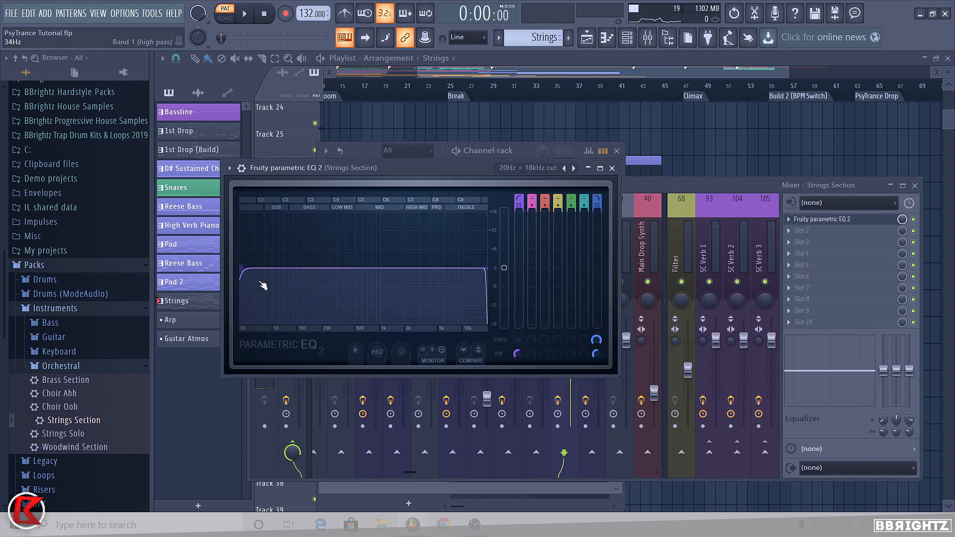
key("space")
left_click_drag(255, 275, 330, 271)
key("space")
left_click(612, 168)
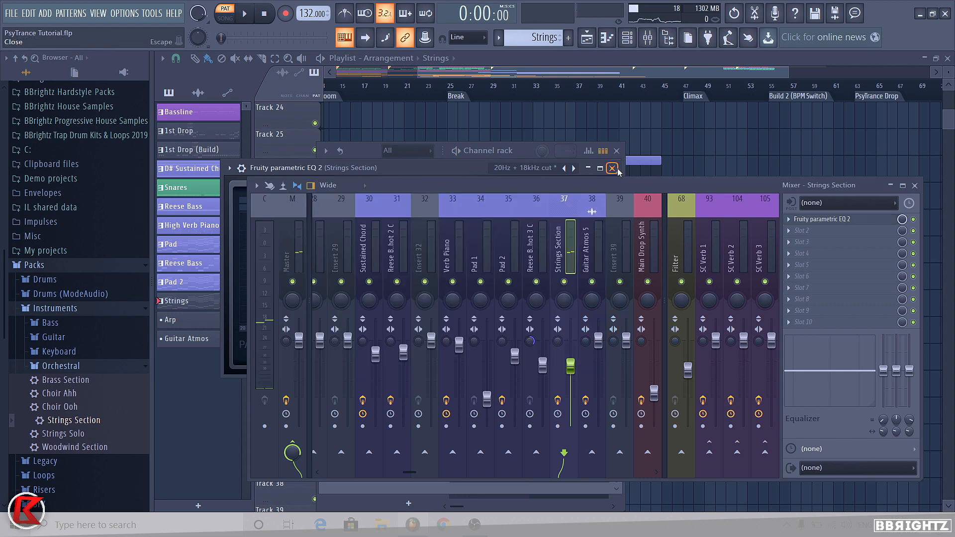
- Add Fruity Stereo Enhancer to slot 3 of the Strings Section insert with the "For strings" preset
left_click(826, 244)
left_click(632, 231)
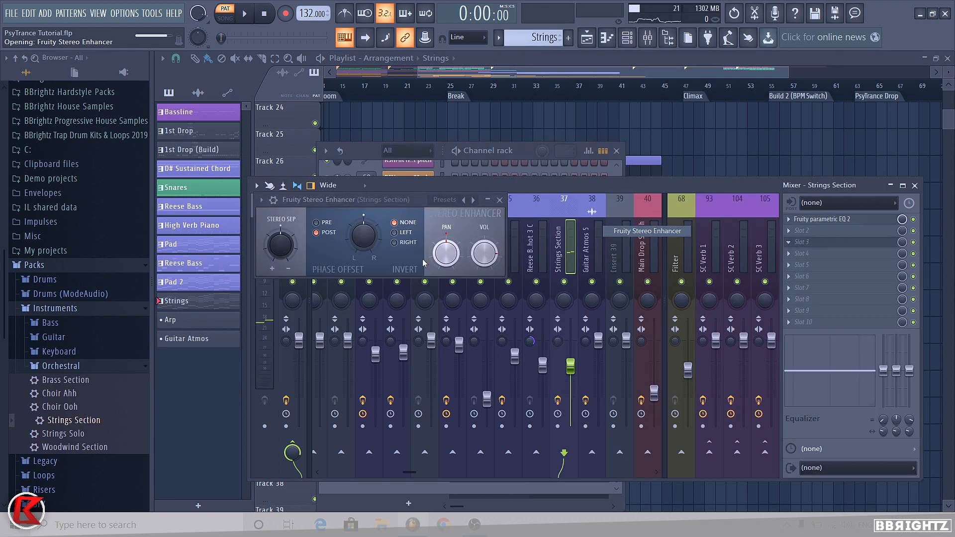
left_click(468, 199)
left_click(485, 217)
key("space")
key("space")
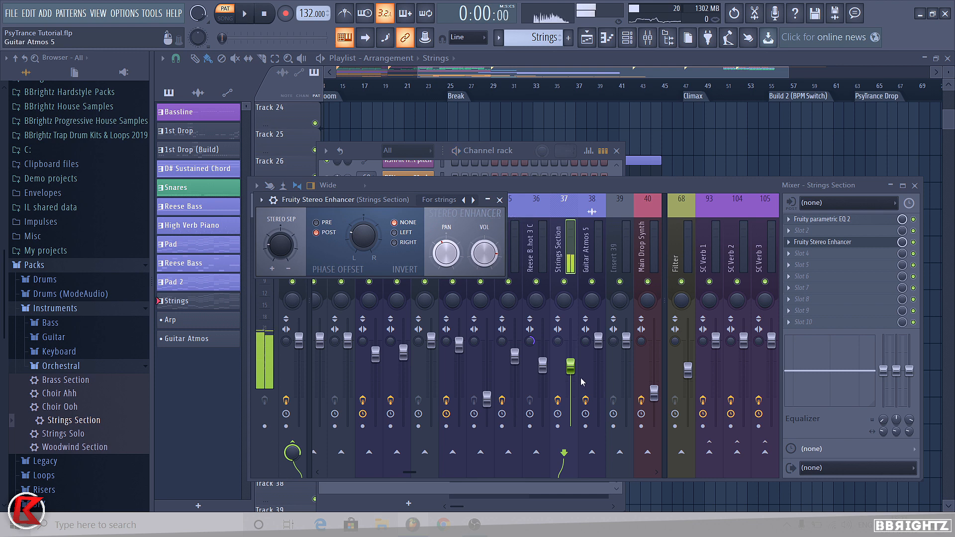
left_click(499, 200)
- Lower the Strings Section insert's fader further while auditioning it alone and within the full arrangement
left_click_drag(571, 366, 570, 368)
key("space")
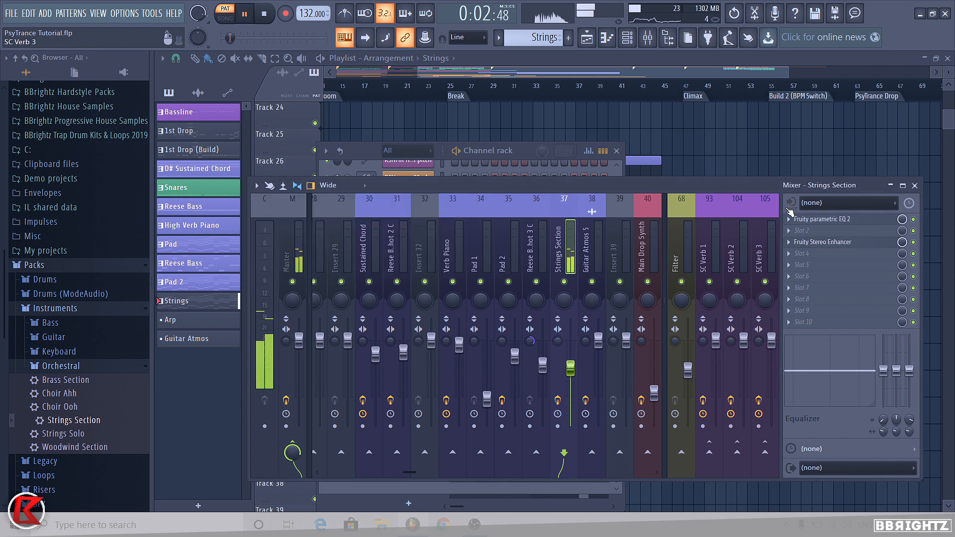
left_click(656, 38)
key("l")
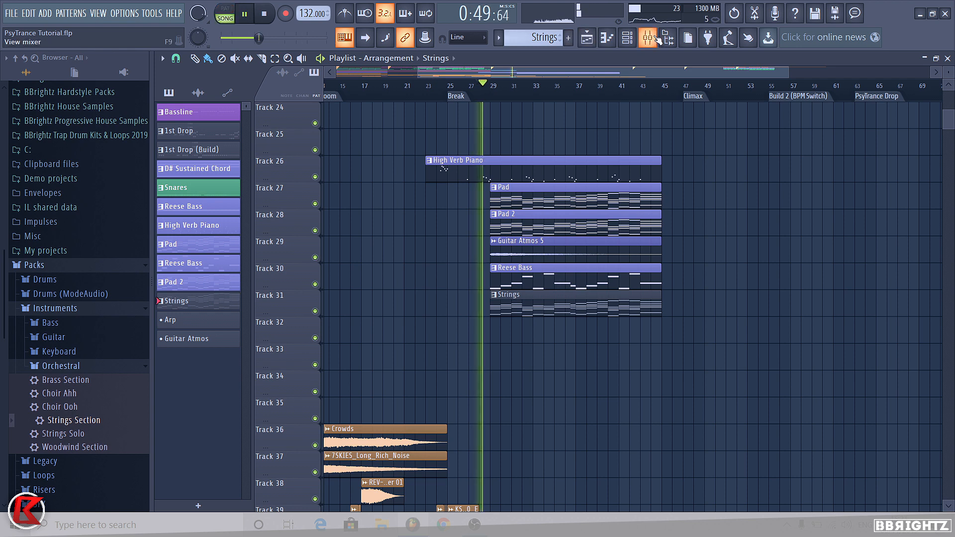
left_click(656, 39)
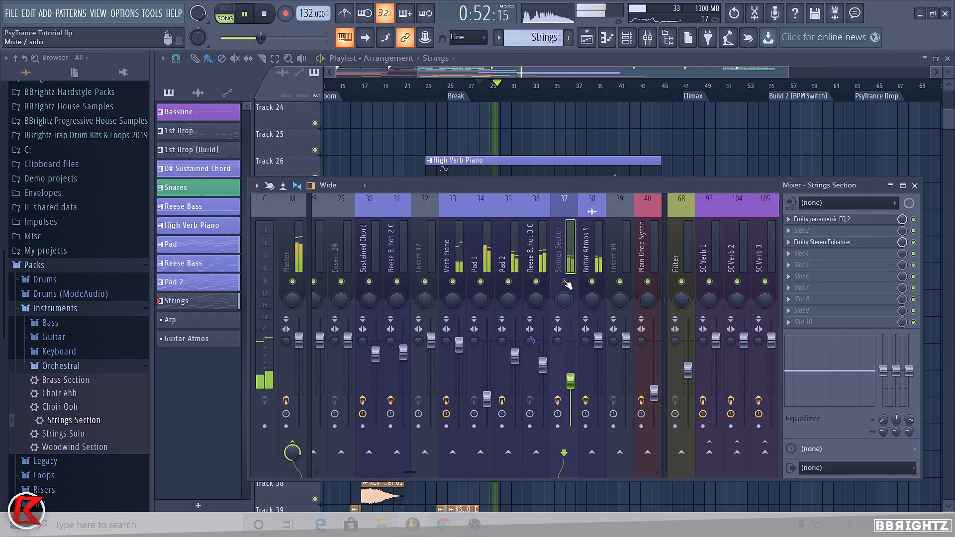
key("F9")
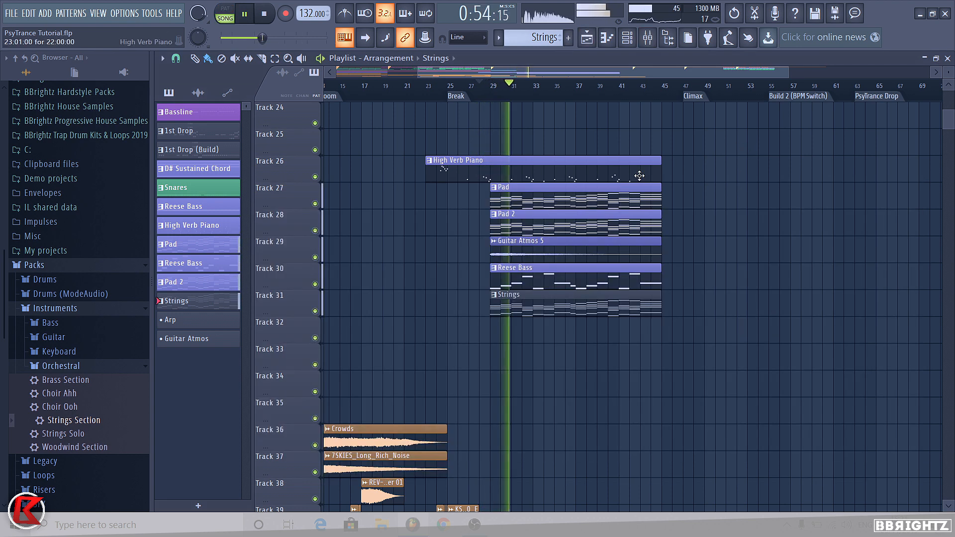
right_click(493, 300)
left_click(517, 370)
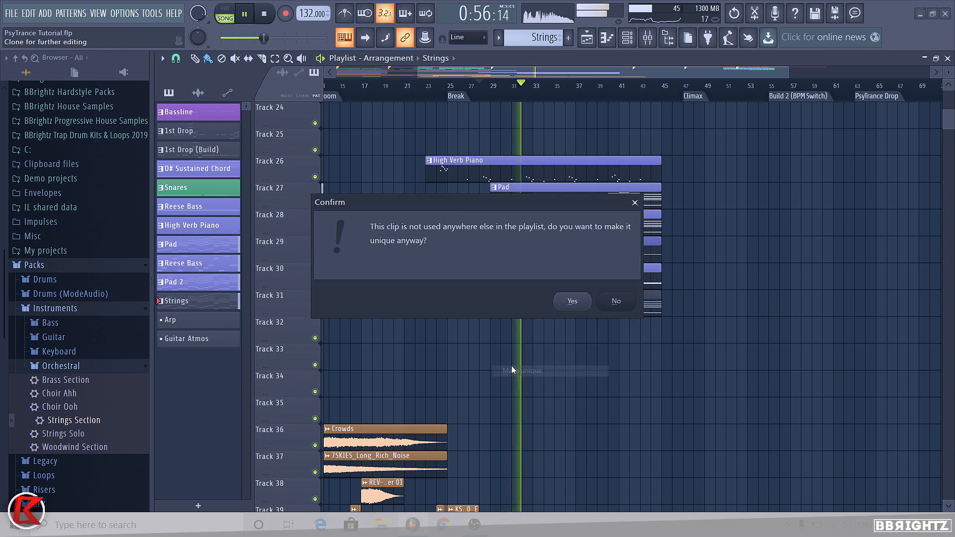
left_click(614, 301)
- Recolor the Strings pattern purple like the other break layers, and select playlist bars 29 to 45
right_click(498, 300)
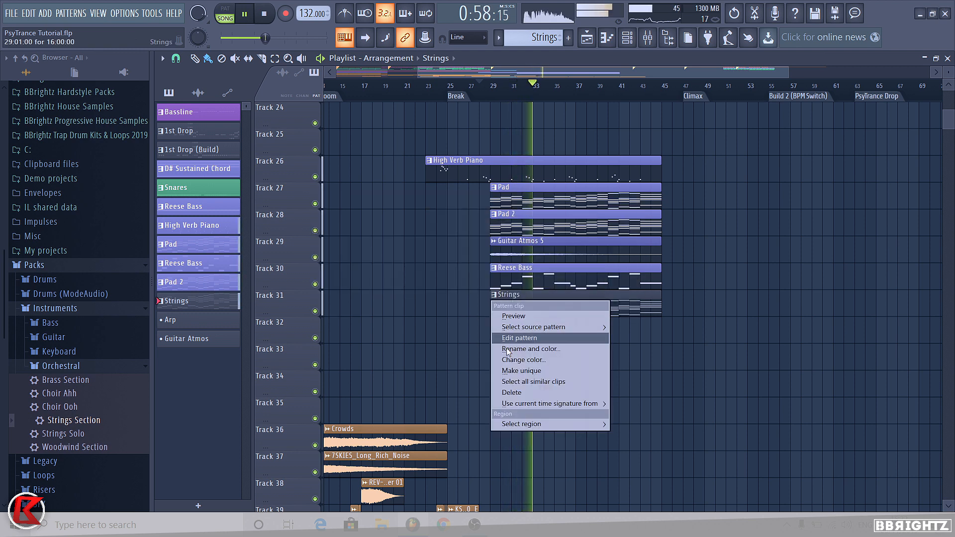
left_click(513, 359)
left_click(580, 381)
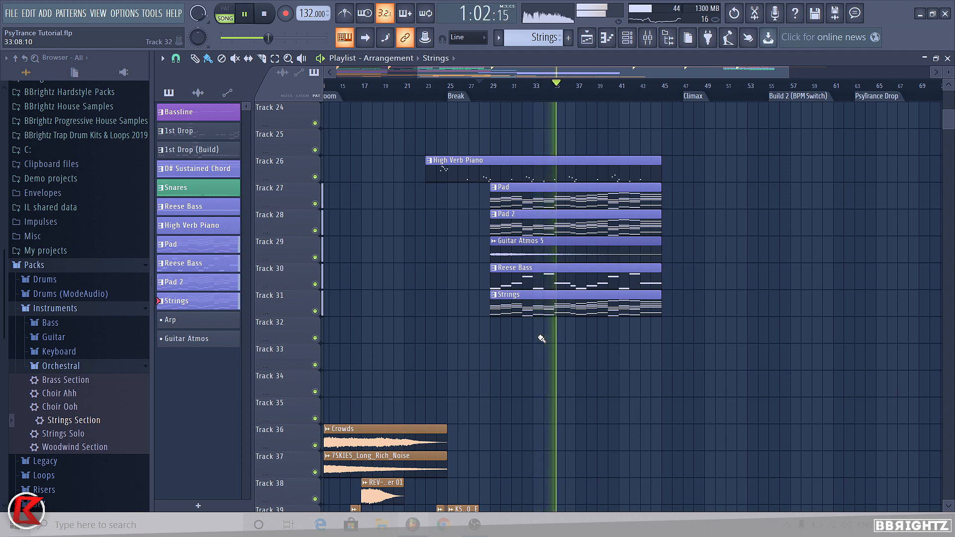
key("space")
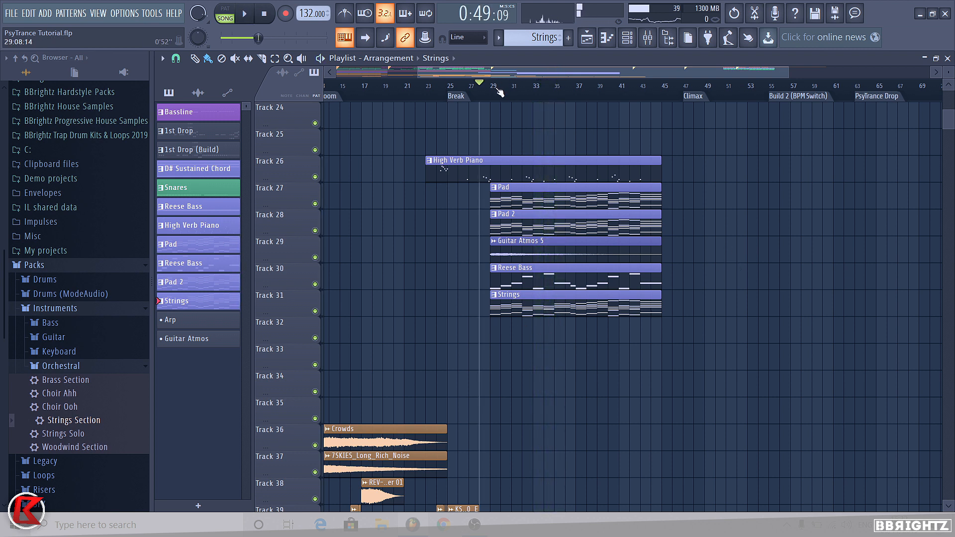
left_click_drag(497, 91, 664, 94)
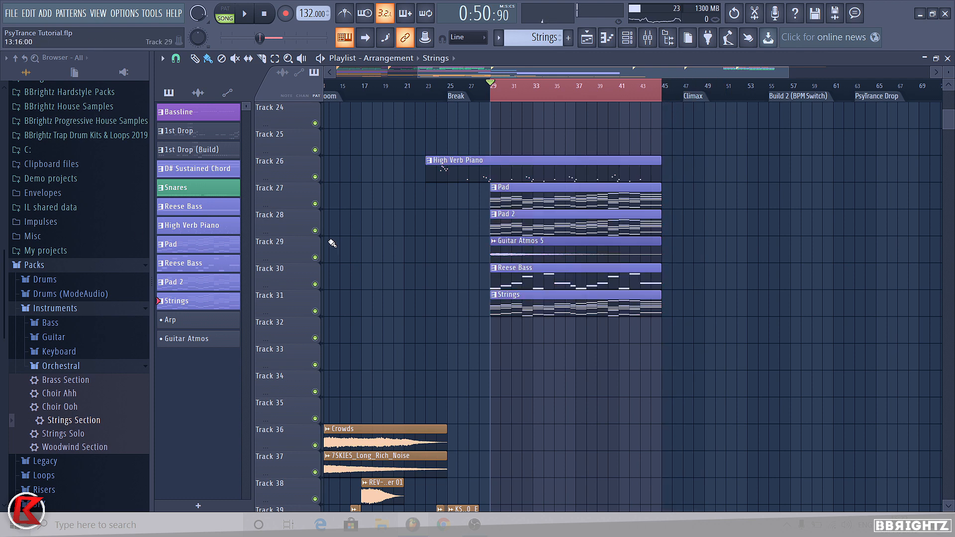
left_click(627, 38)
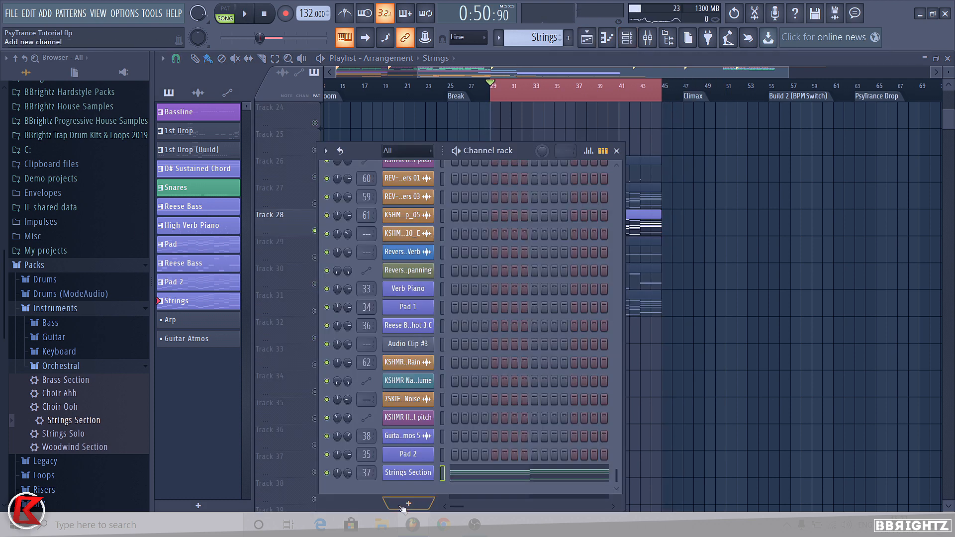
left_click(407, 473)
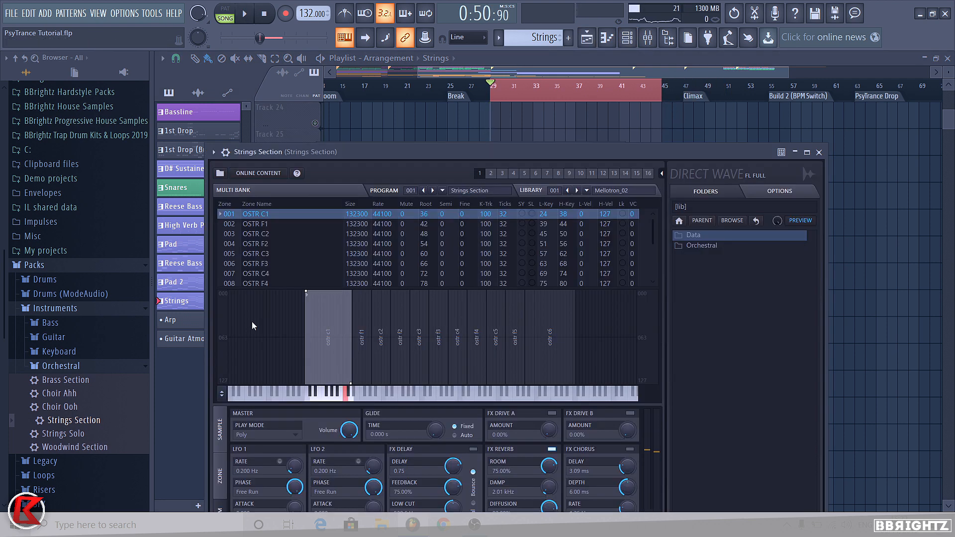
left_click(819, 153)
left_click(621, 146)
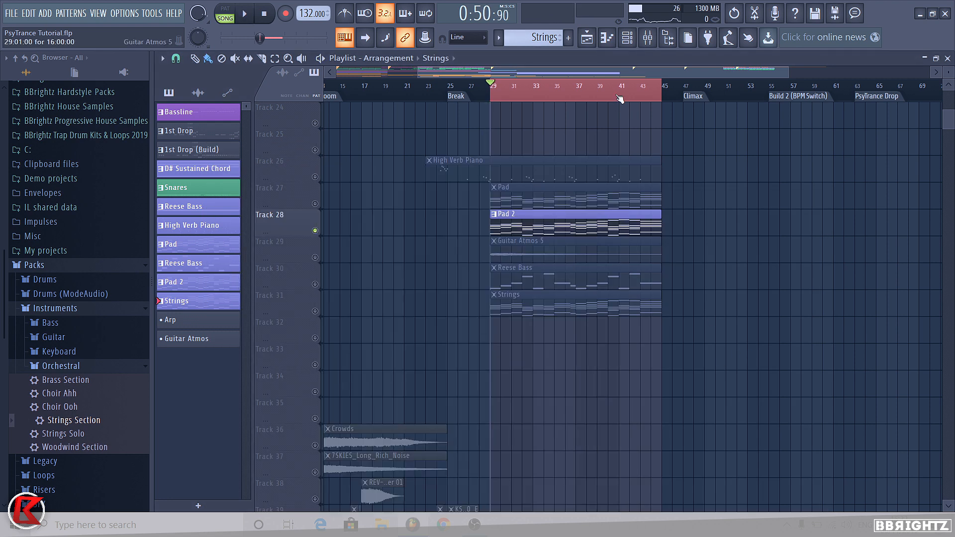
- Create an automation clip for the master filter cutoff of the Pad 2 Nexus instrument over bars 29 to 45
left_click(567, 231)
left_click(627, 37)
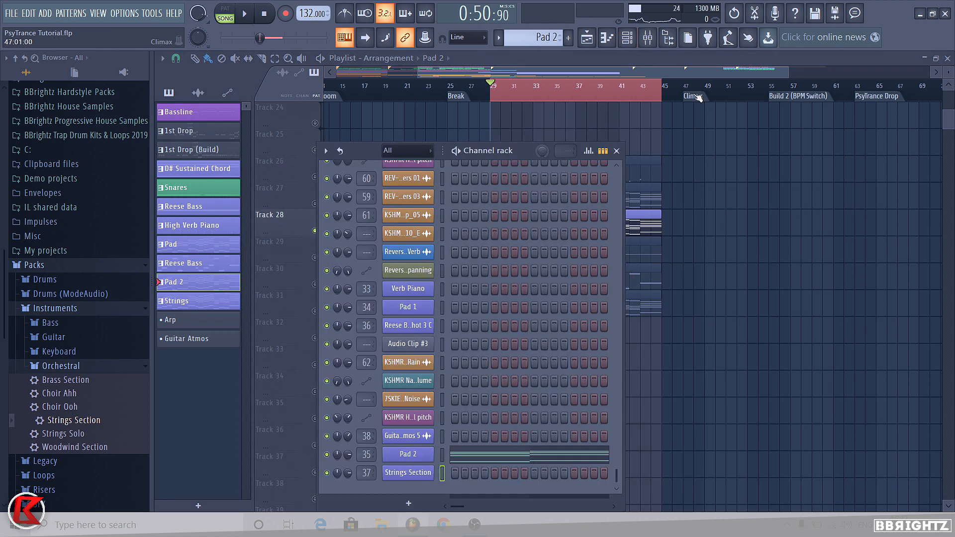
left_click(403, 458)
key("space")
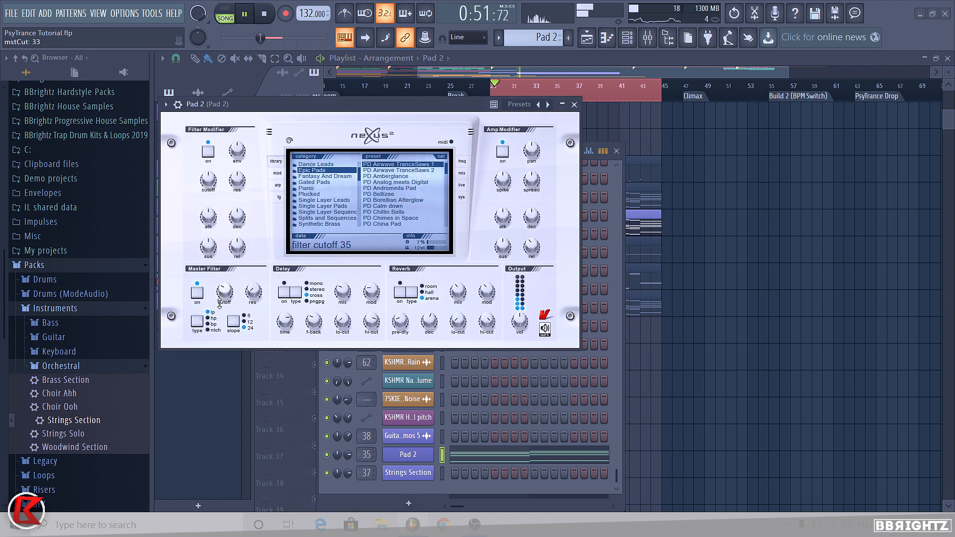
left_click(44, 13)
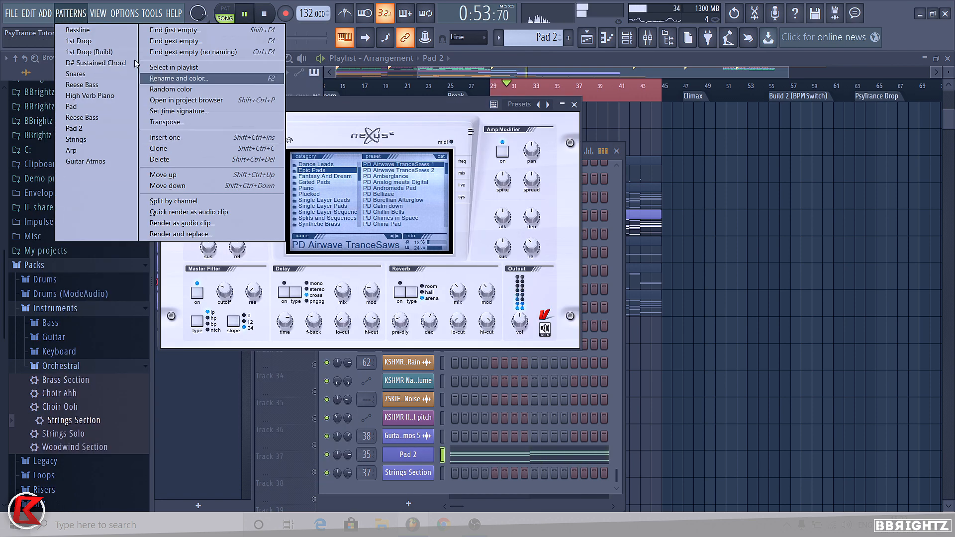
left_click(290, 124)
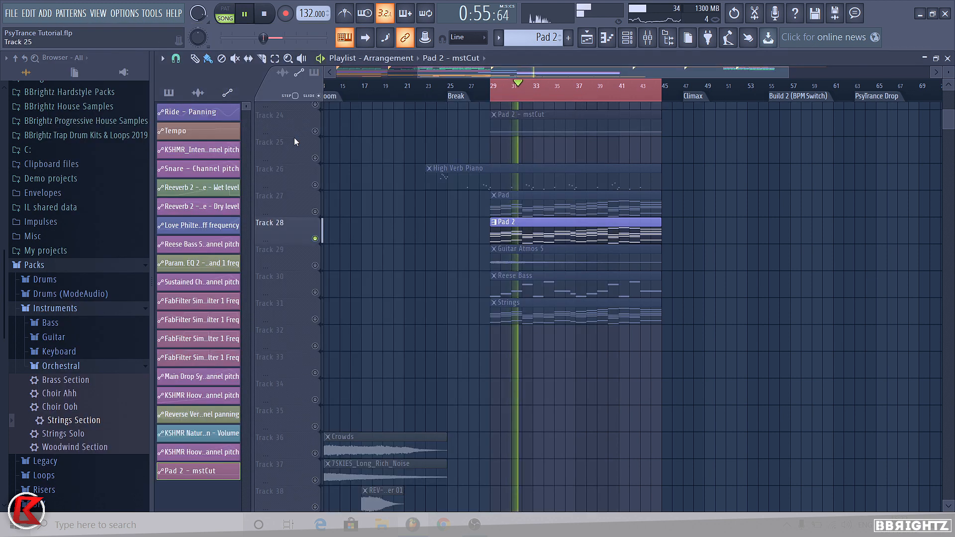
- Enlarge playlist track 24 for editing the Pad 2 cutoff automation, and copy the value of its start point
right_click(287, 110)
mouse_move(368, 201)
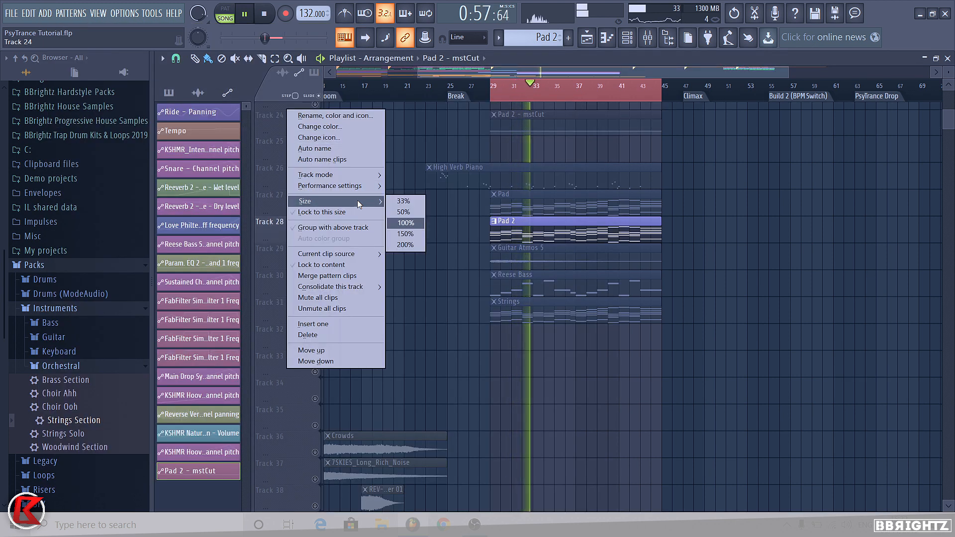
left_click(402, 233)
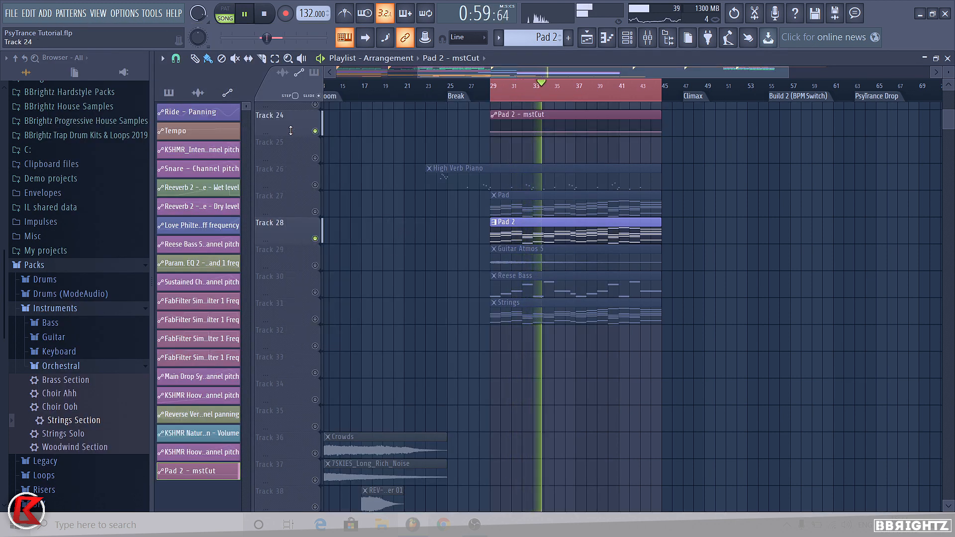
left_click_drag(293, 143, 294, 277)
right_click(494, 234)
left_click(519, 420)
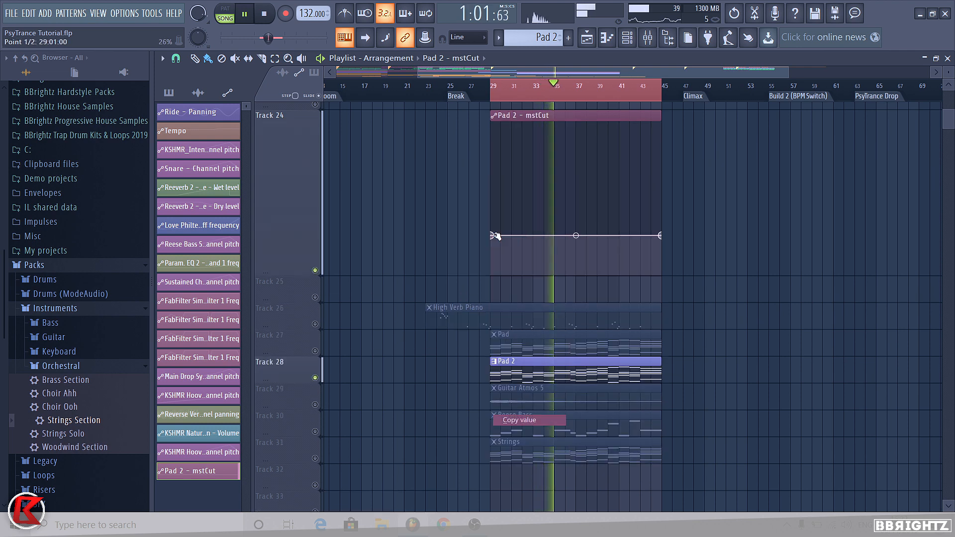
key("space")
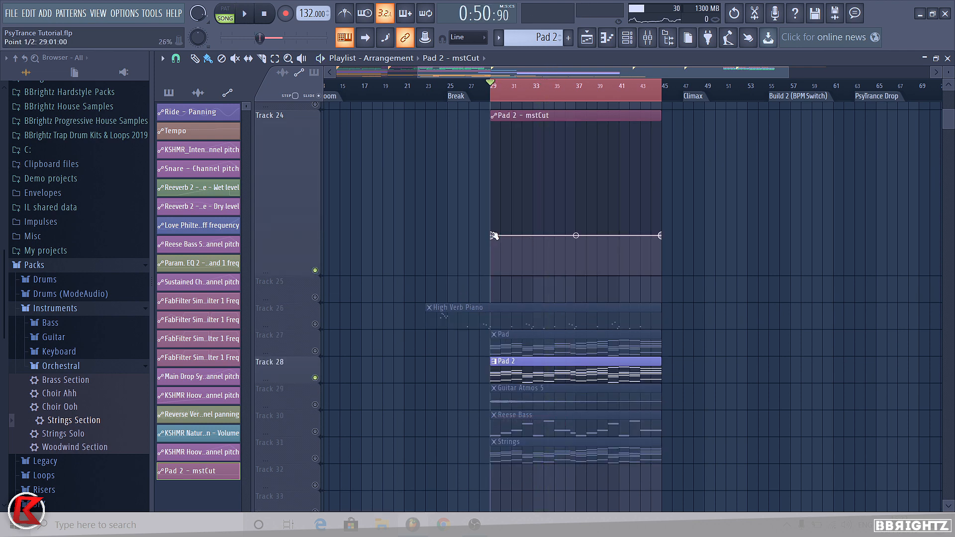
left_click_drag(268, 271, 268, 306)
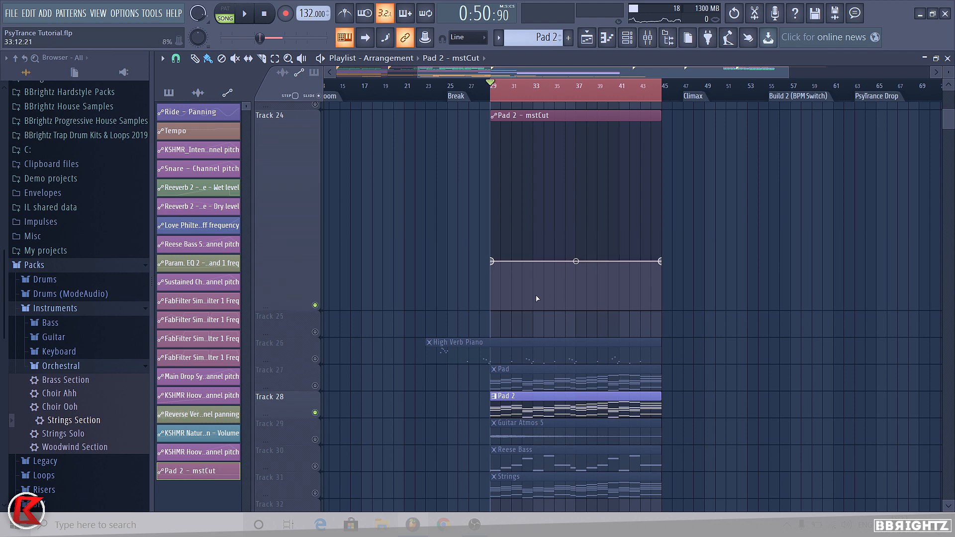
- Add a point at bar 37 to the Pad 2 cutoff automation at about 31%, curve the rise towards it and audition
scroll(540, 288, "up", 3)
right_click(599, 253)
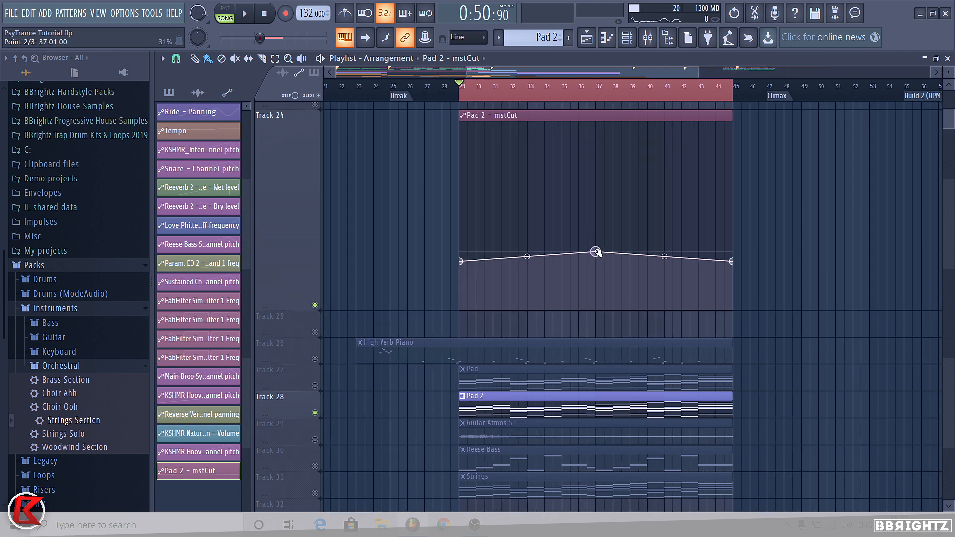
left_click_drag(596, 252, 598, 250)
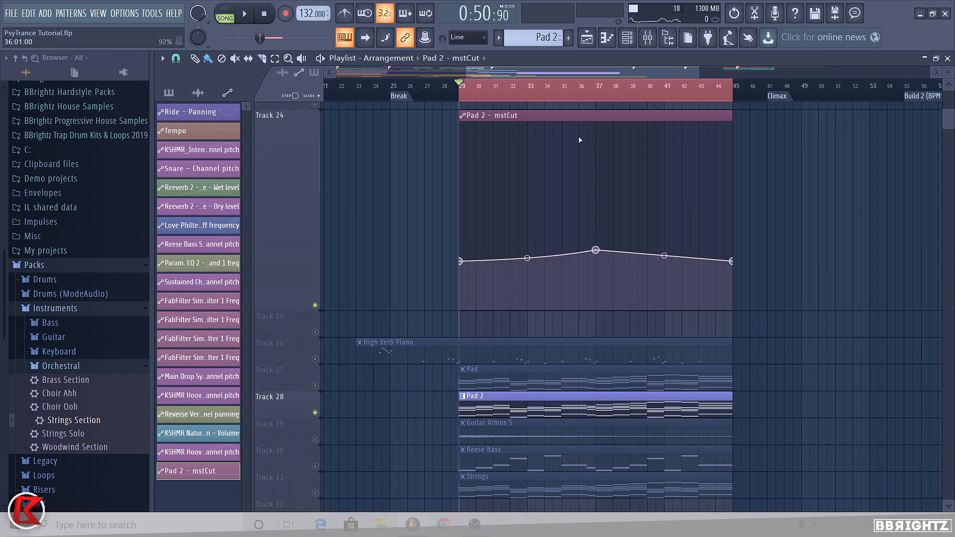
left_click(586, 88)
key("space")
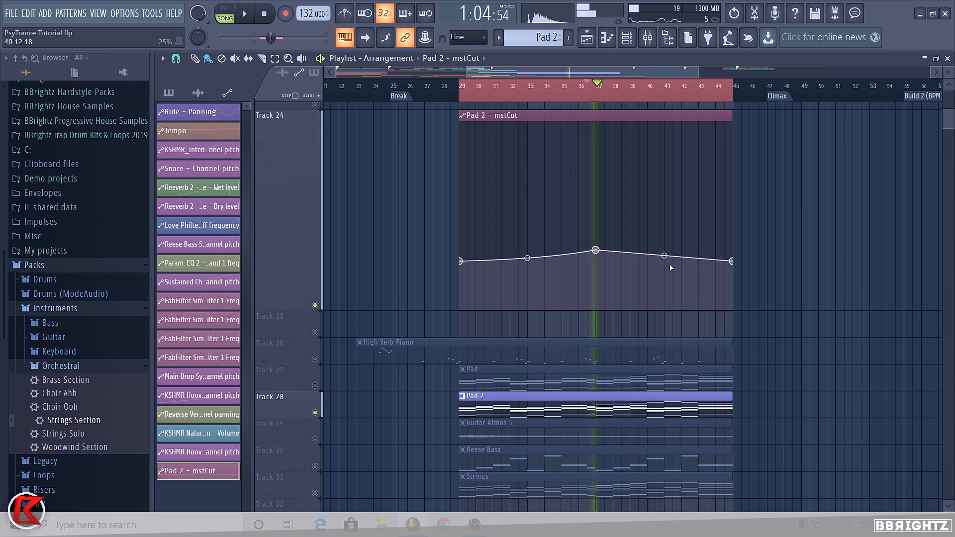
key("space")
- Raise the Pad 2 cutoff automation's end point at bar 45 to about 63% with a curved climb, and play it back
left_click_drag(732, 262, 732, 209)
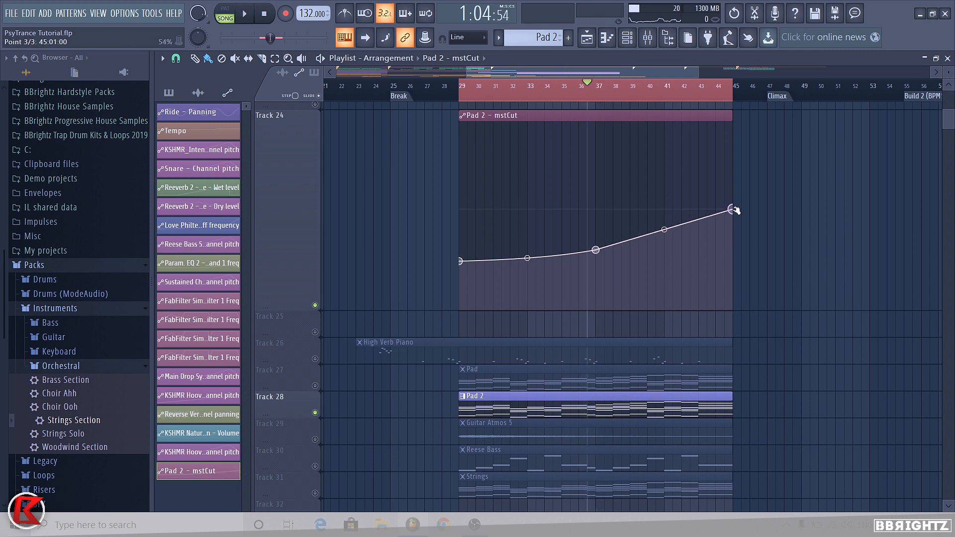
left_click_drag(659, 238, 733, 191)
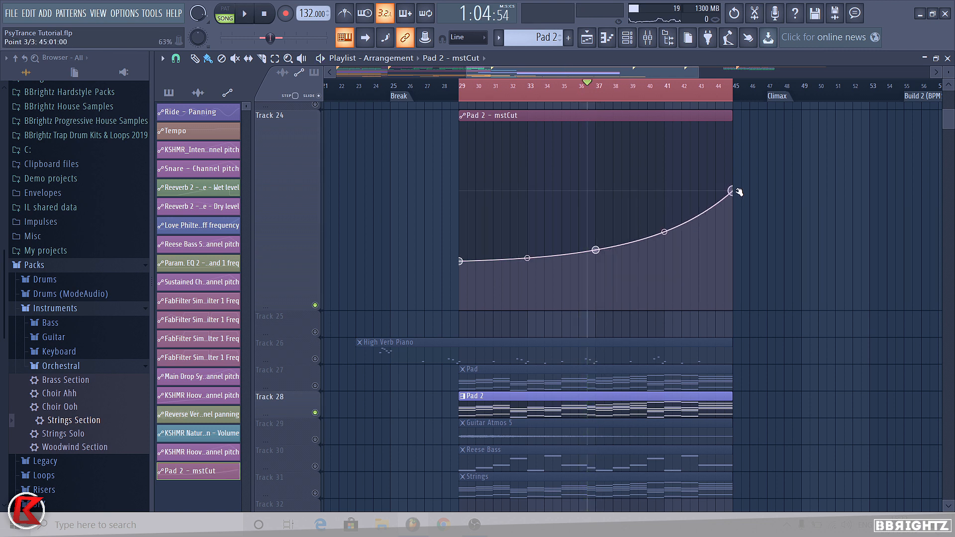
key("space")
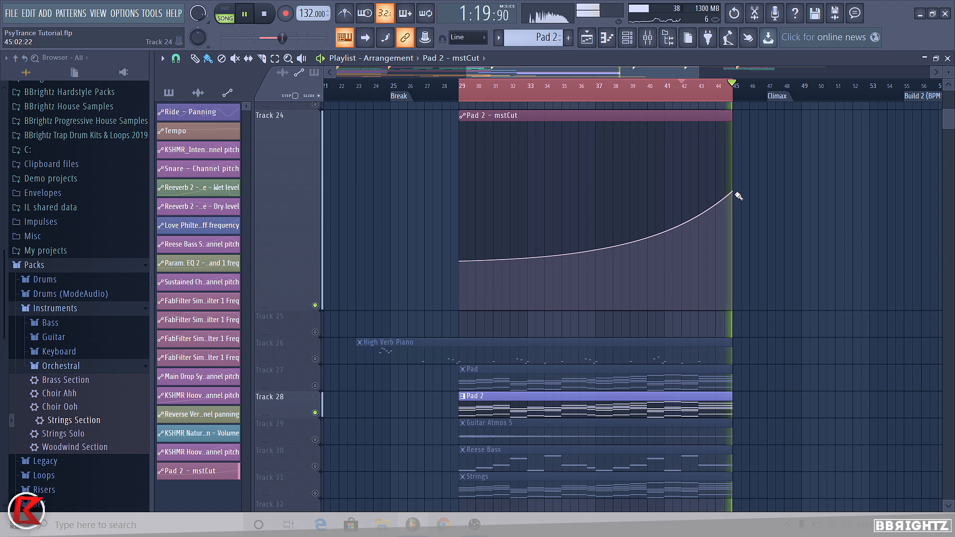
- Raise the automation's end point slightly further, past 67%, and audition the last bars of the break
key("space")
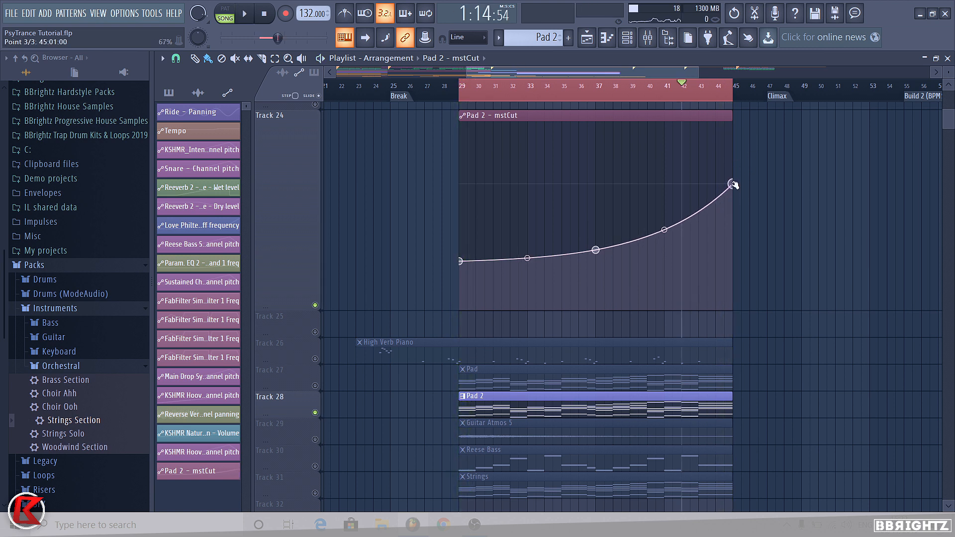
left_click_drag(734, 182, 734, 181)
left_click(710, 90)
key("space")
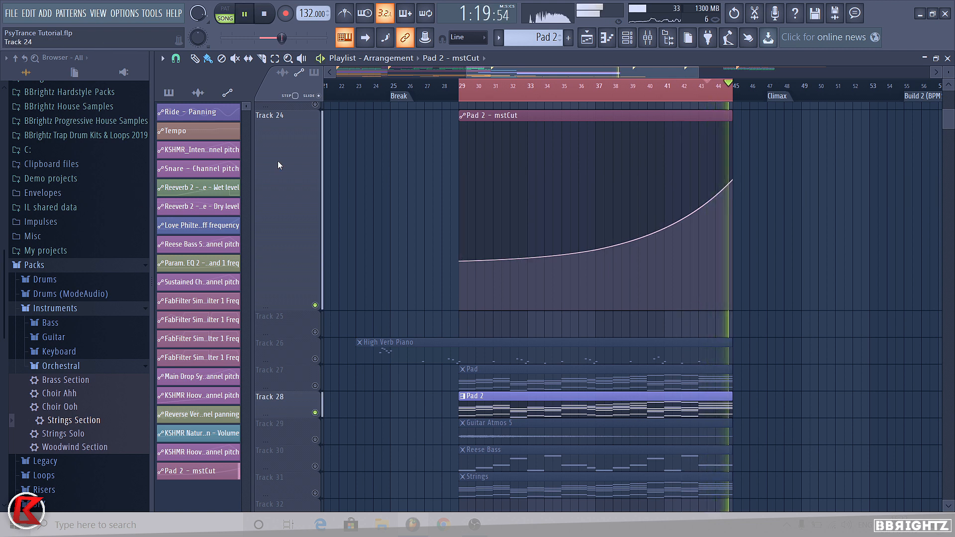
key("space")
- Restore track 24's normal height, move the Pad 2 cutoff automation clip onto track 28 over Pad 2, and bring pattern clips to the front
right_click(300, 111)
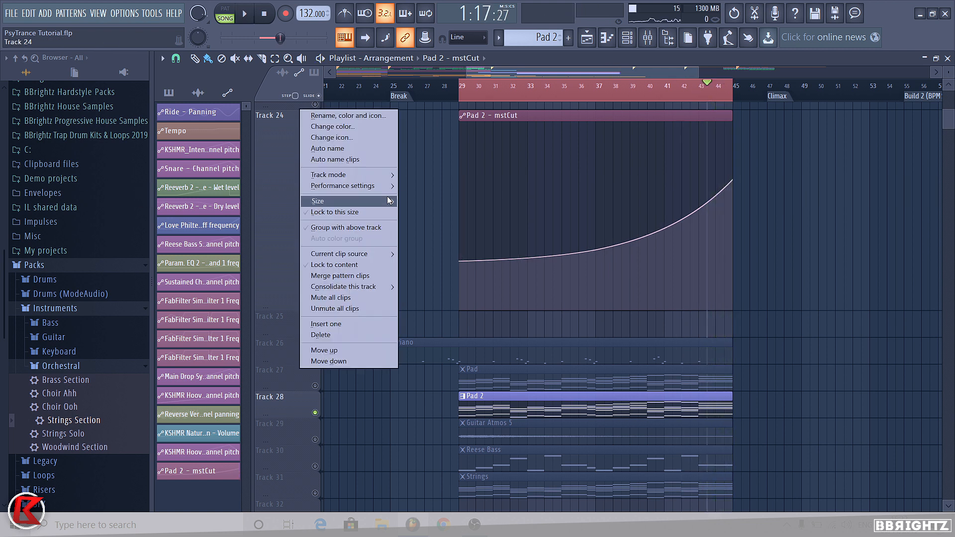
left_click(418, 212)
scroll(525, 234, "down", 2)
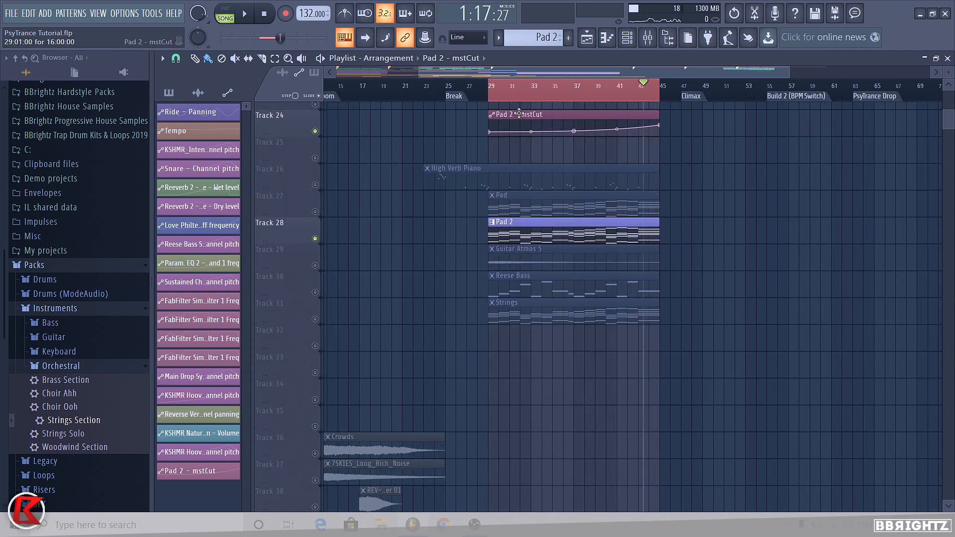
left_click_drag(490, 123, 592, 109)
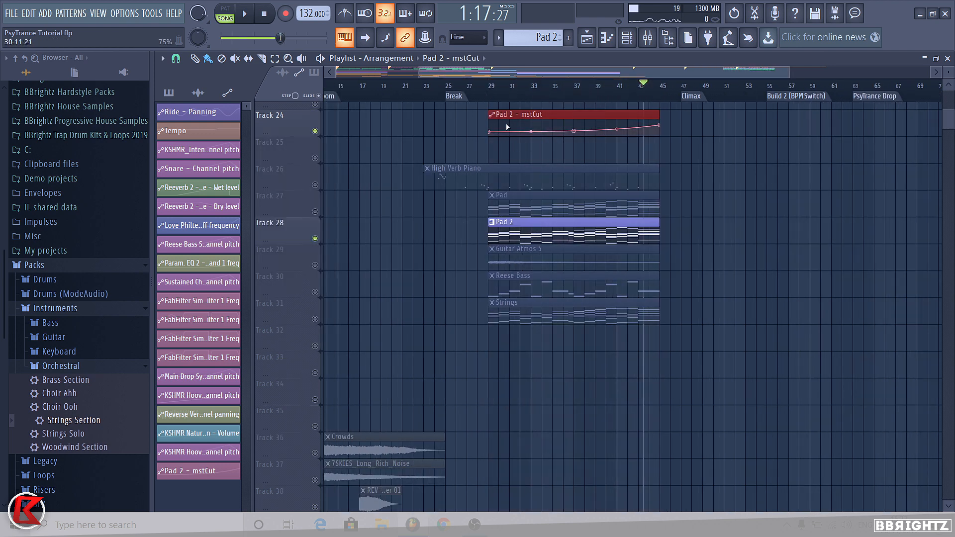
left_click_drag(507, 128, 507, 235)
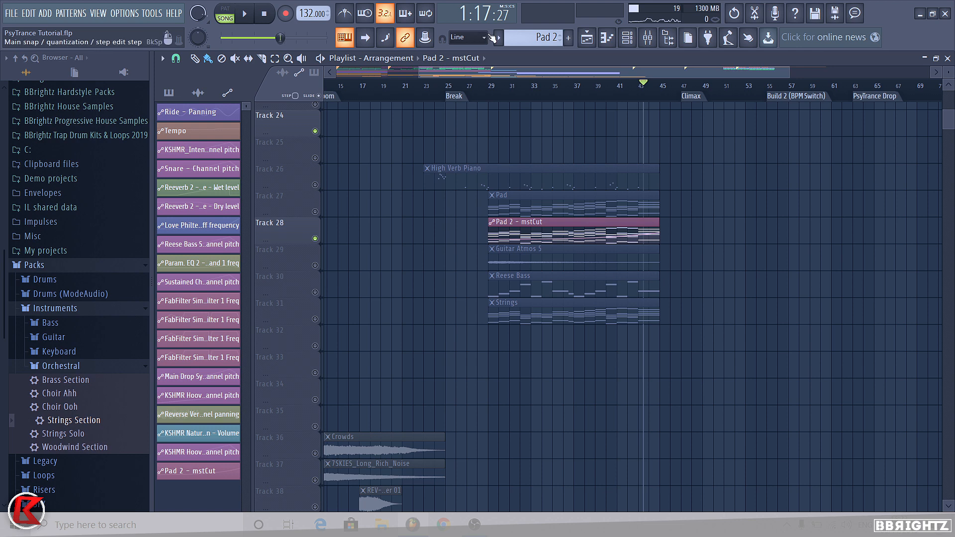
left_click(528, 39)
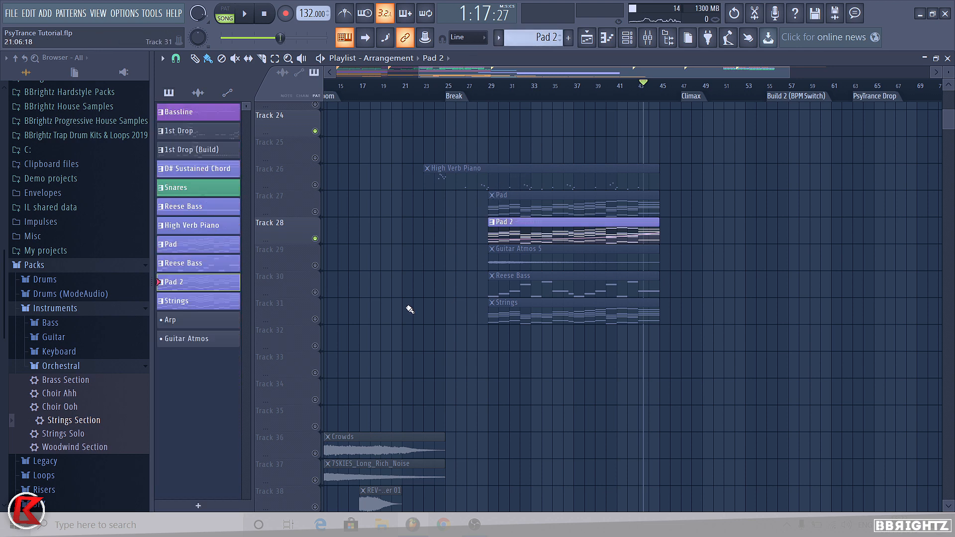
- Switch the playlist focus to automation clips and back to pattern clips to inspect the overlaid Pad 2 clips on track 28
scroll(447, 341, "down", 8)
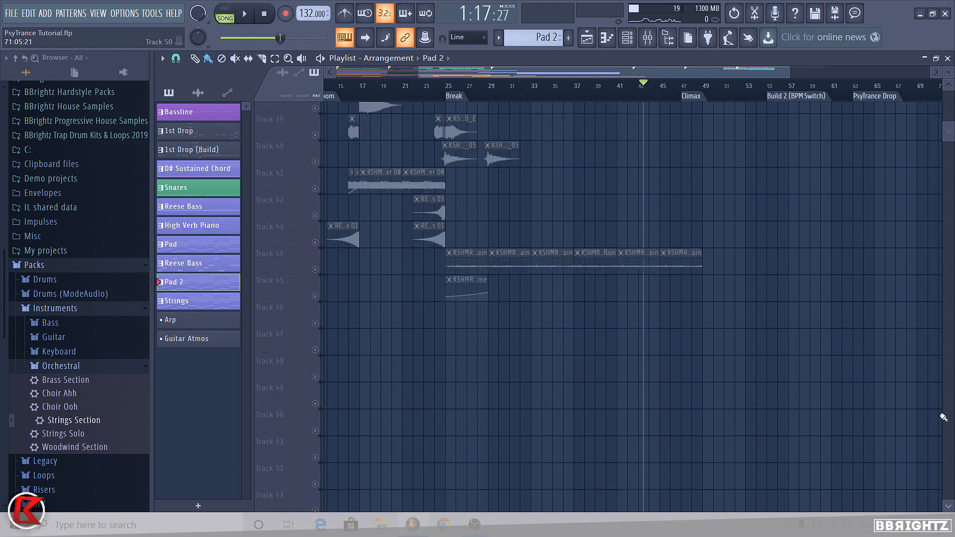
left_click(471, 275)
scroll(578, 109, "up", 6)
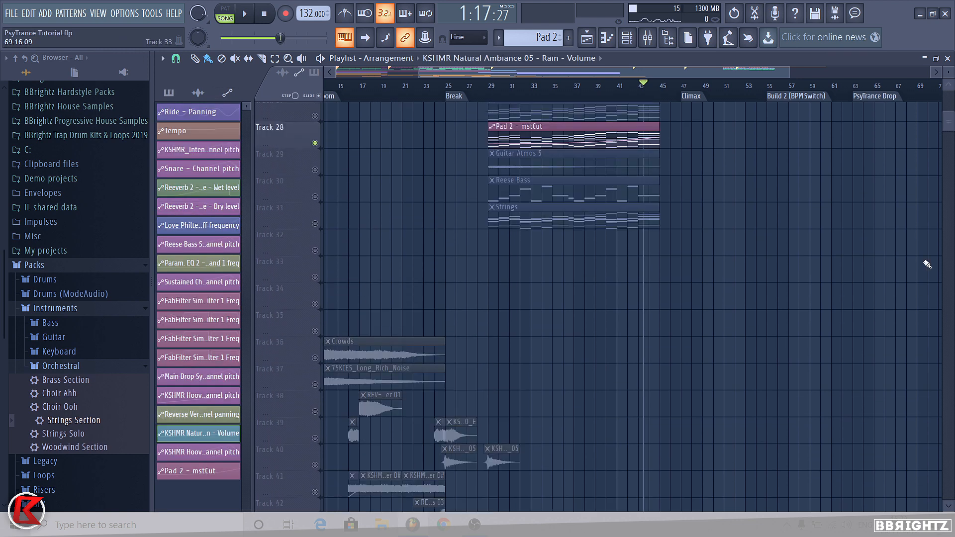
scroll(495, 226, "up", 2)
left_click(495, 227)
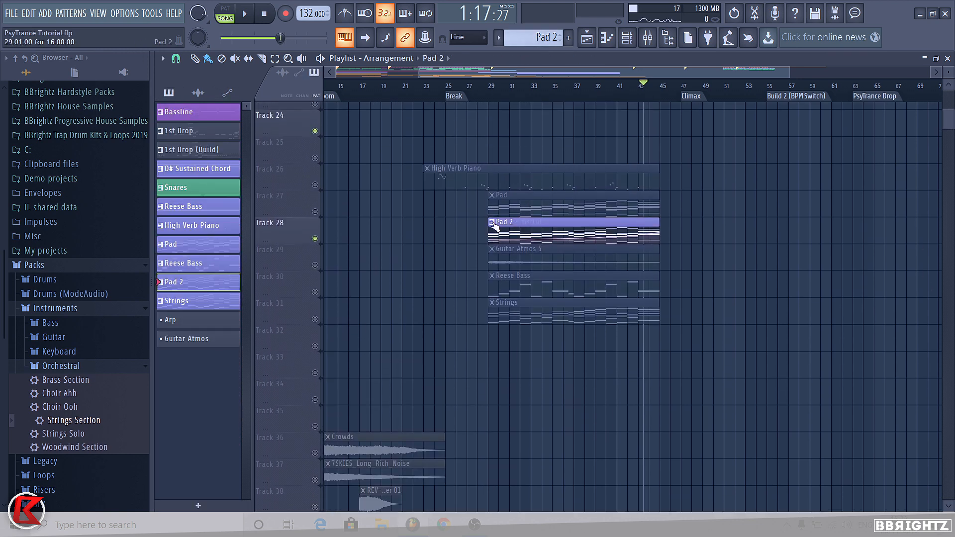
mouse_move(544, 224)
left_mouse_down()
mouse_move(535, 506)
mouse_move(547, 218)
left_mouse_up()
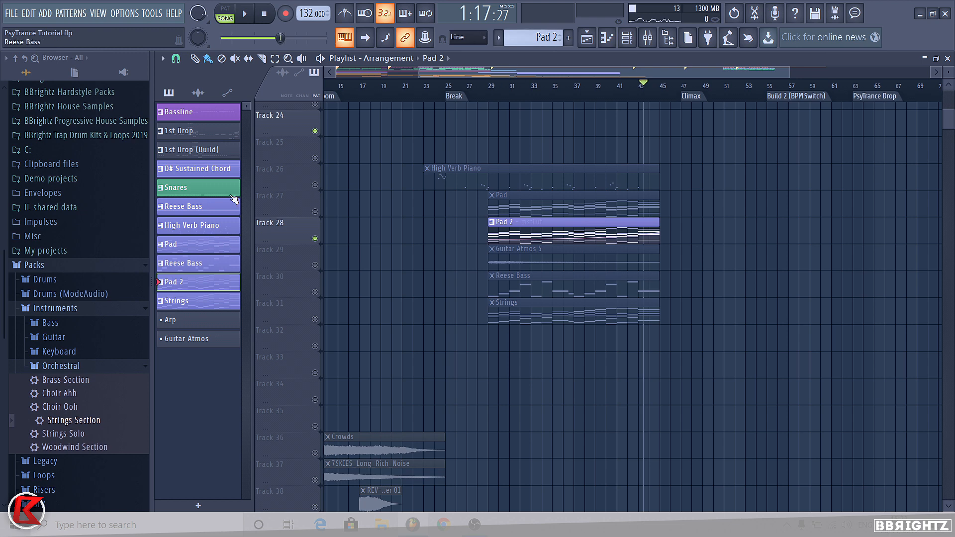
- Solo the Pad on track 27, set the playback position to bar 29, and select the Pad pattern
left_click(315, 215)
left_click(490, 88)
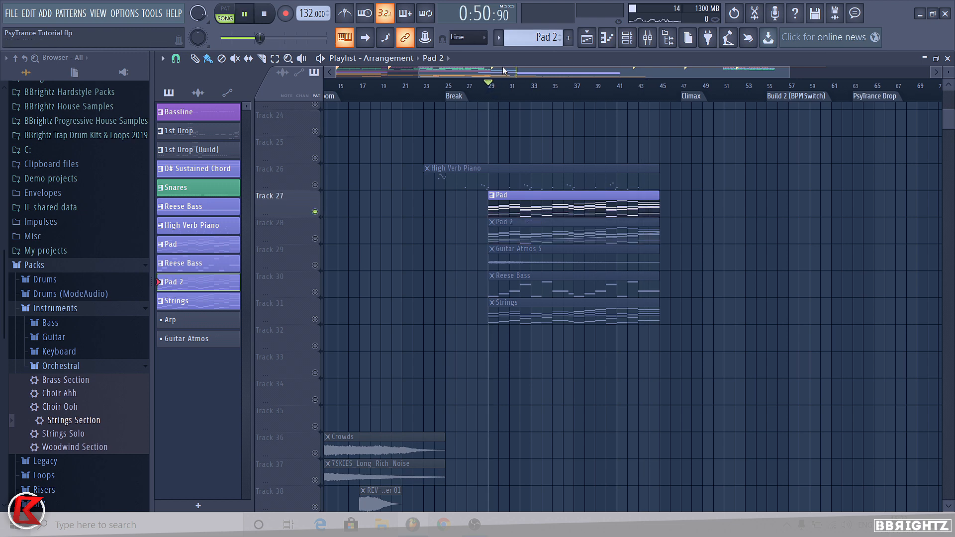
key("space")
left_click(528, 205)
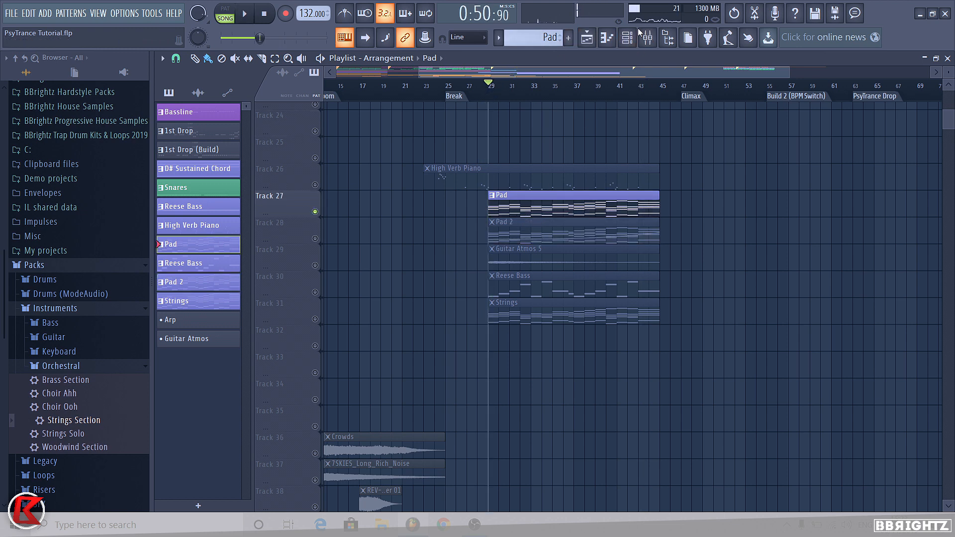
- Open the Pad 1 channel's Sylenth1 instrument and audition the soloed Epic Trance Pad from bar 29
left_click(637, 31)
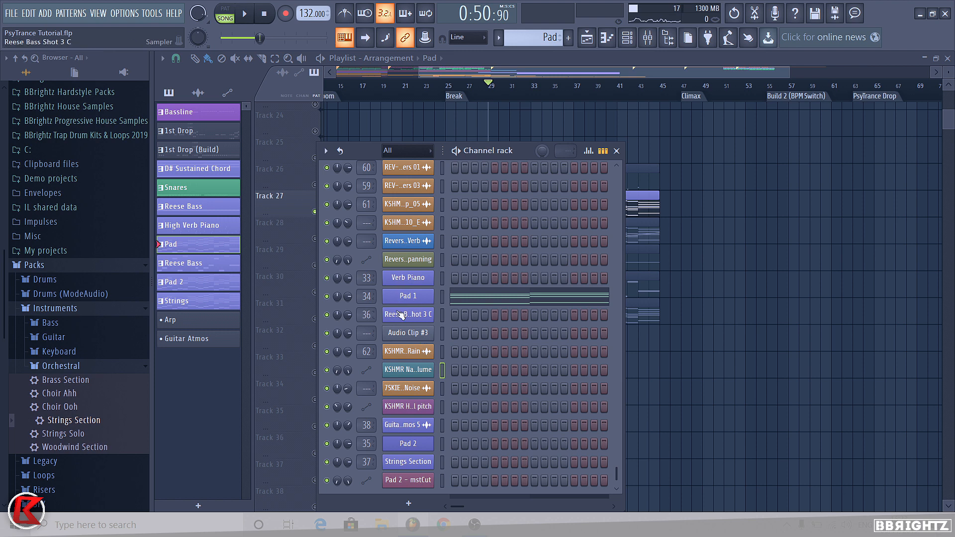
left_click(408, 296)
key("space")
left_click_drag(326, 338, 321, 352)
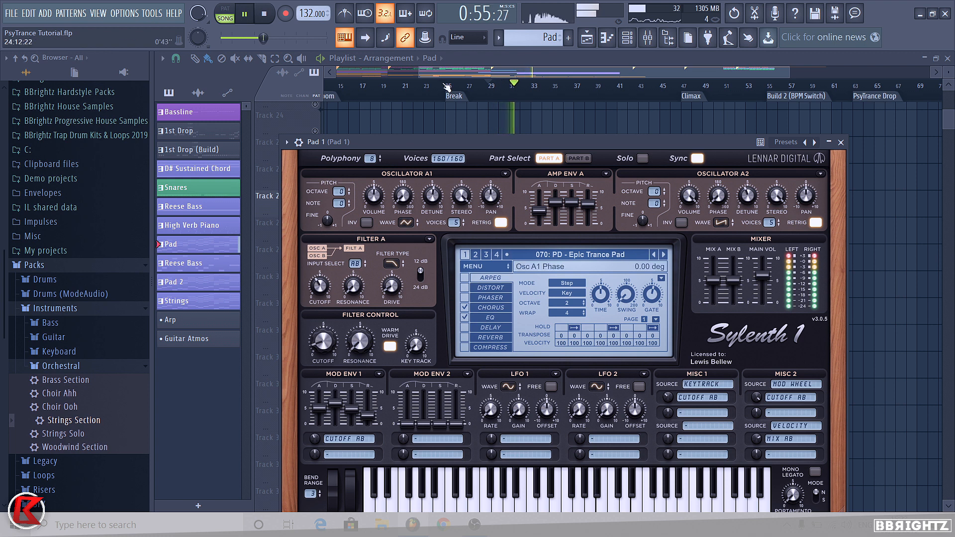
left_click(237, 16)
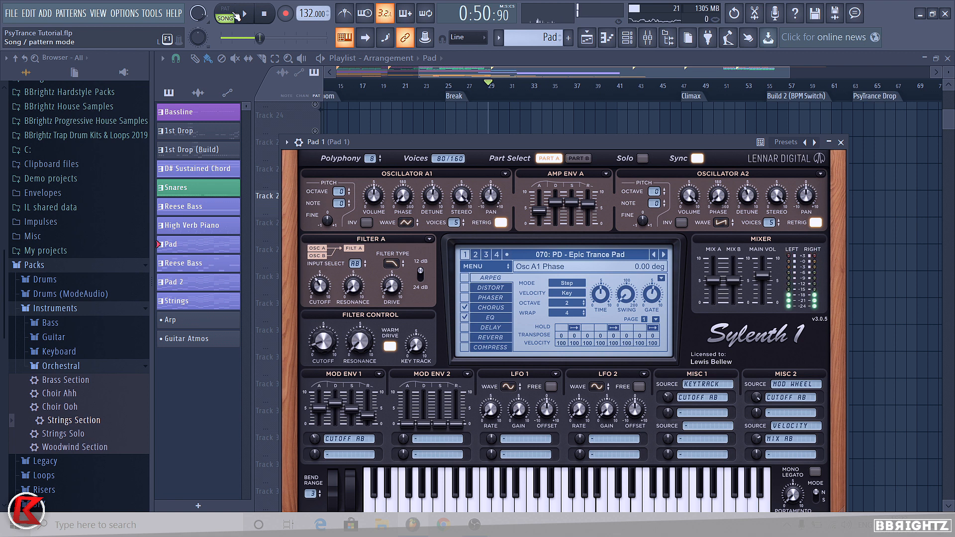
- Close the Pad 1 instrument and the channel rack, and unsolo track 27 so all playlist tracks are active
left_click(841, 144)
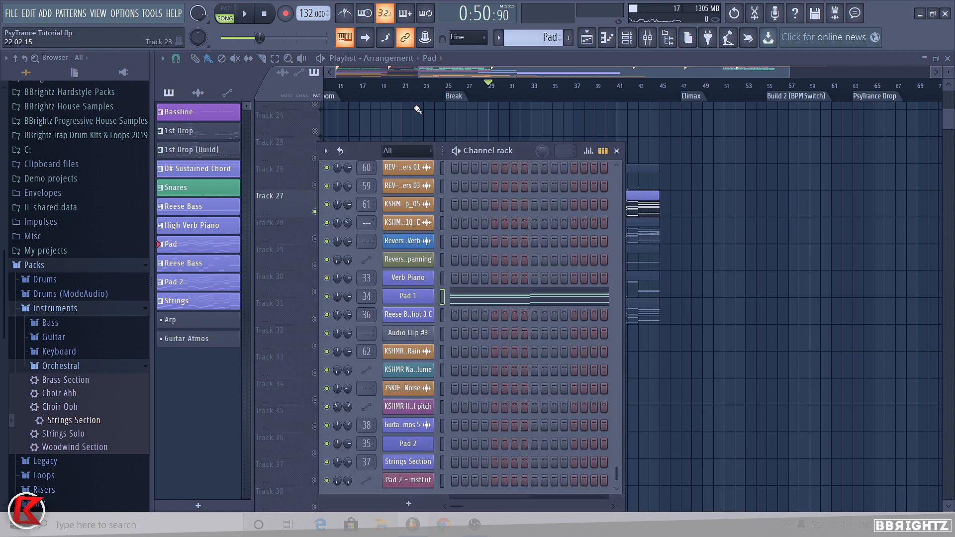
right_click(778, 245)
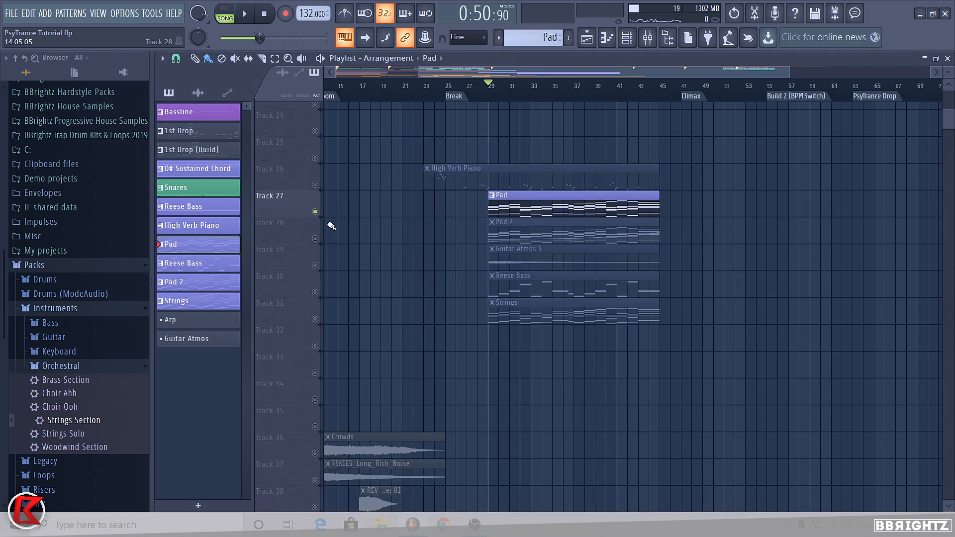
right_click(316, 212)
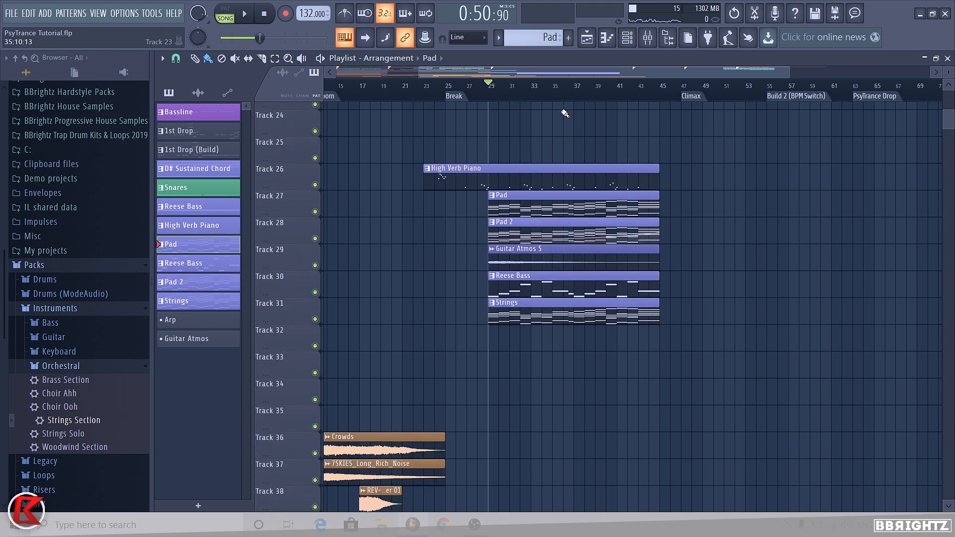
- Select the Arp pattern and place it on track 32 from bar 37 to bar 45, beneath the Strings
left_click(575, 85)
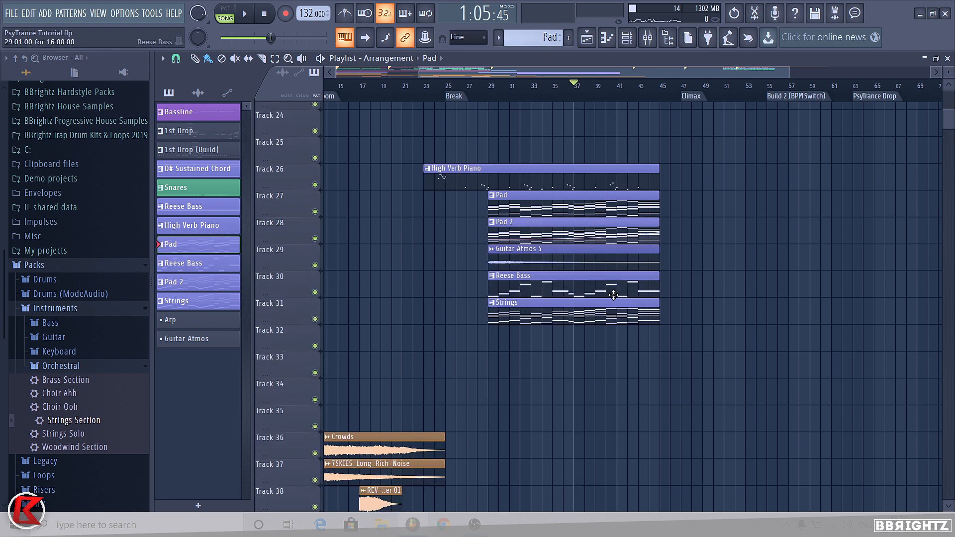
scroll(532, 40, "down", 3)
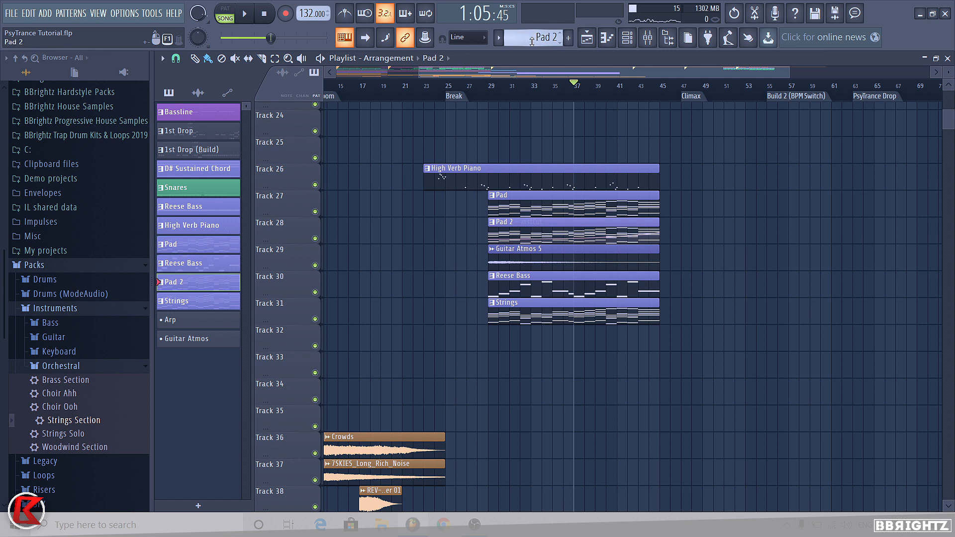
scroll(532, 43, "down", 1)
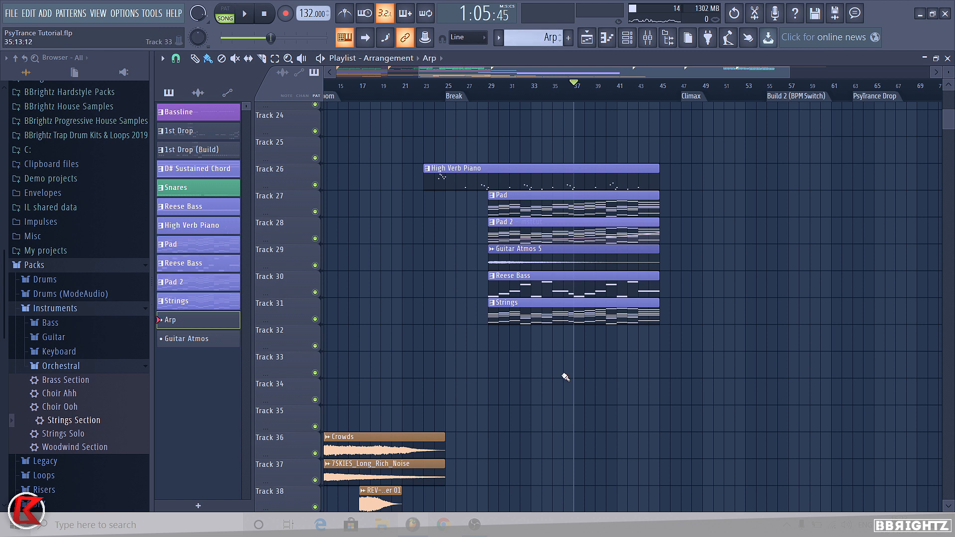
left_click_drag(584, 342, 663, 348)
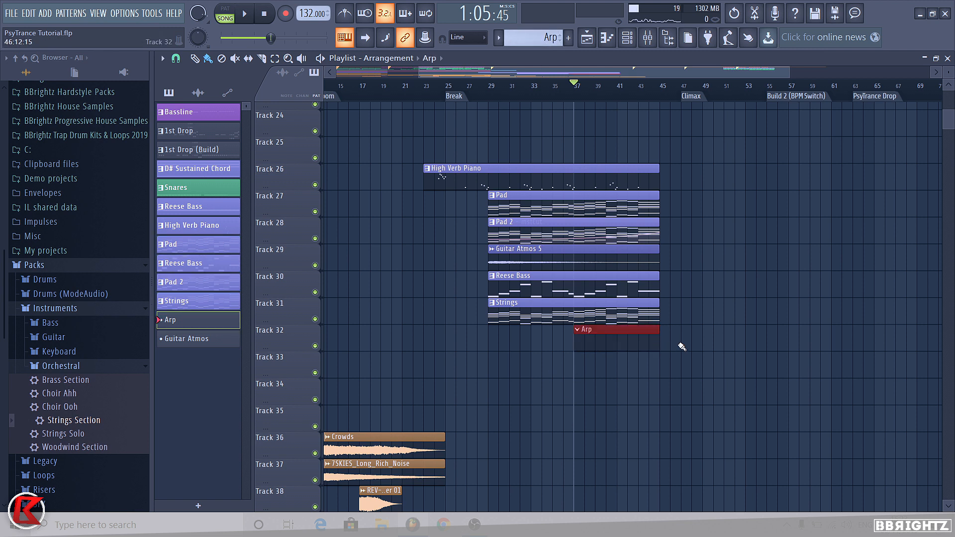
- Collapse the Orchestral, Instruments and Packs folders in the browser, and open the project file commands
left_click(58, 366)
left_click(50, 309)
left_click(50, 267)
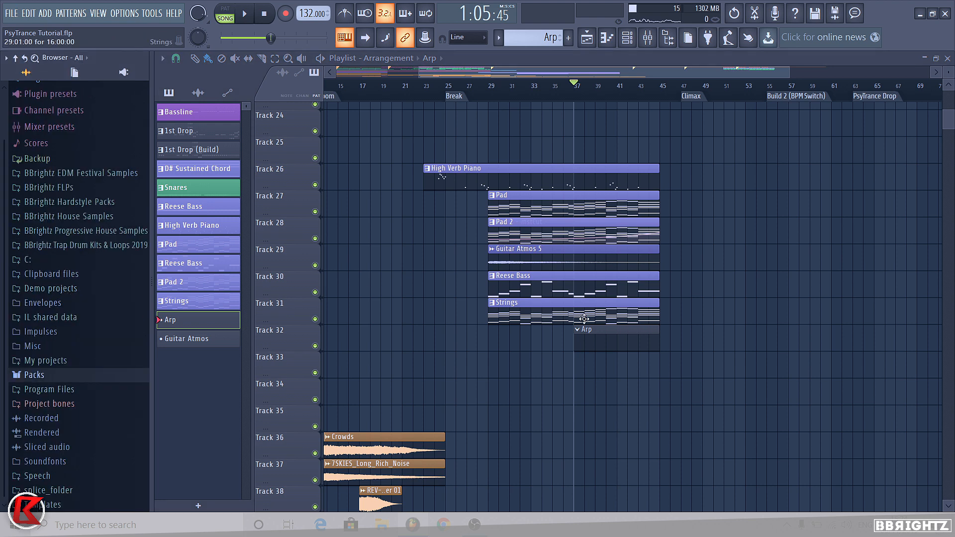
left_click(11, 13)
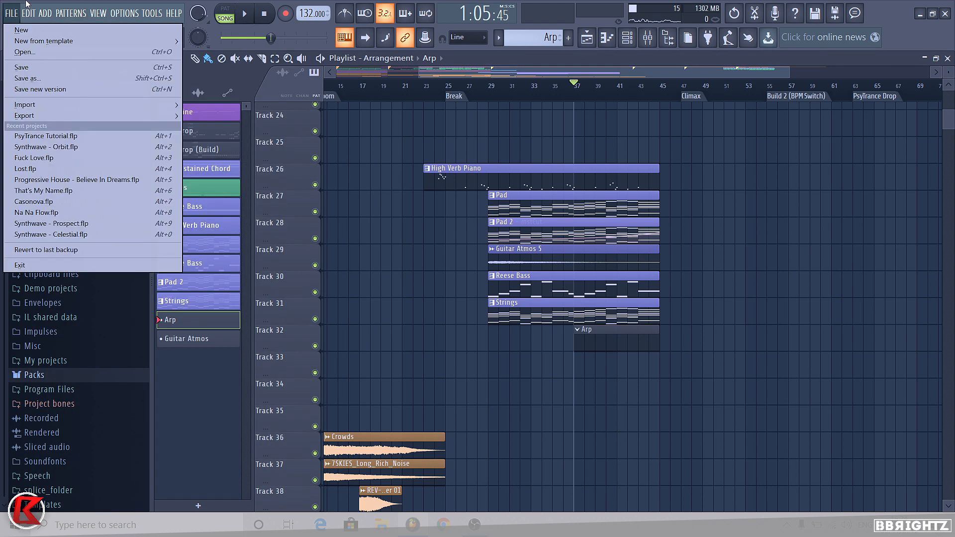
- Replace the Audio Clip #3 channel in the channel rack with the Sylenth1 synth
mouse_move(44, 13)
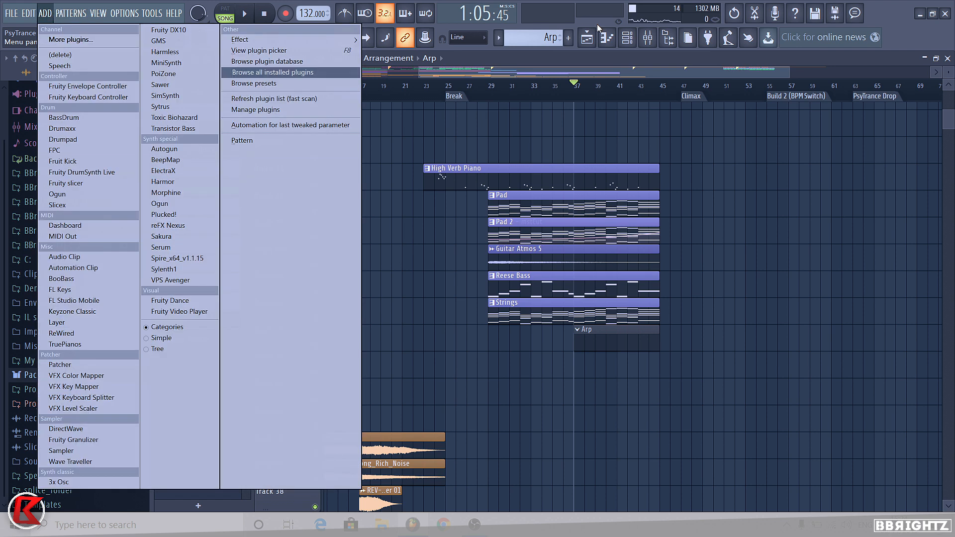
left_click(627, 35)
right_click(429, 332)
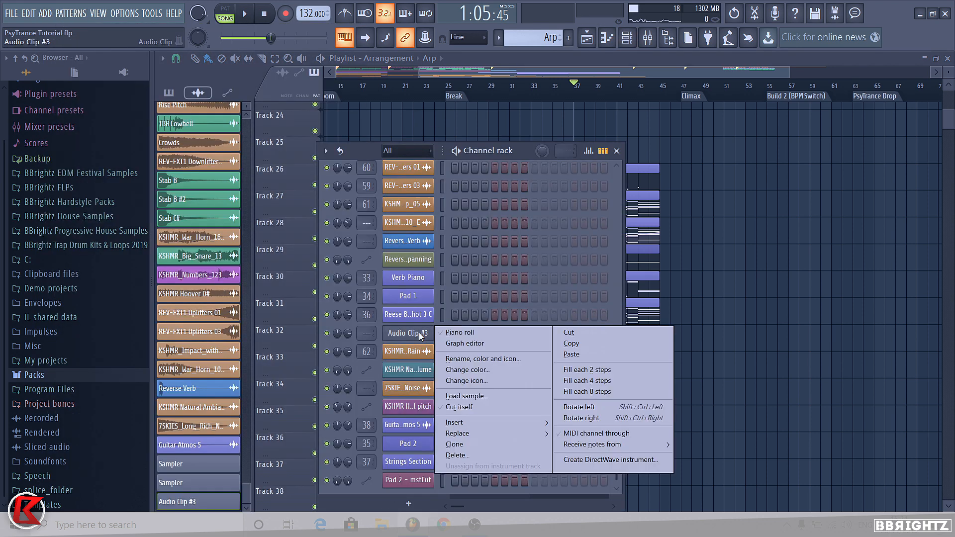
mouse_move(458, 433)
left_click(688, 239)
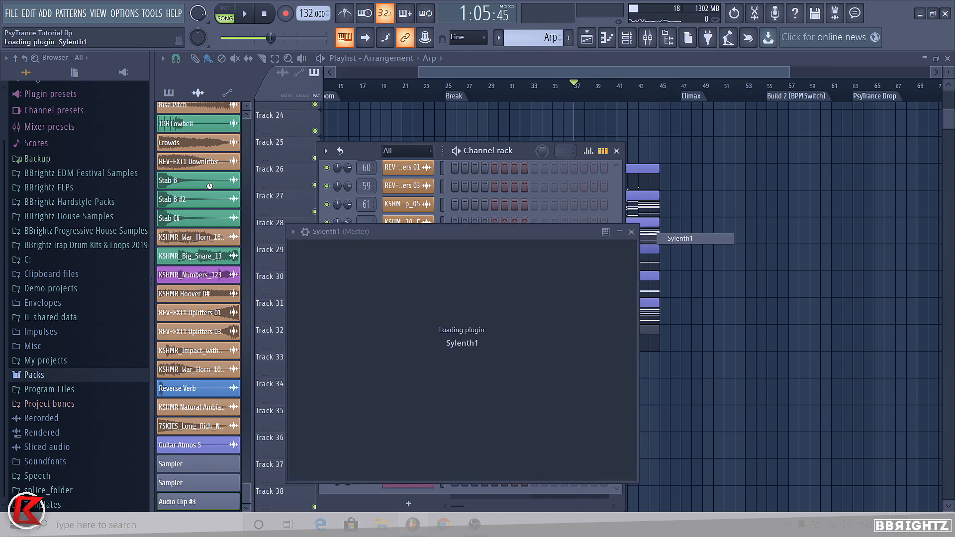
- Load the Trance Euphoria Euphoric Trance Volume 1 factory bank in Sylenth1 and audition its first sound
left_click(514, 356)
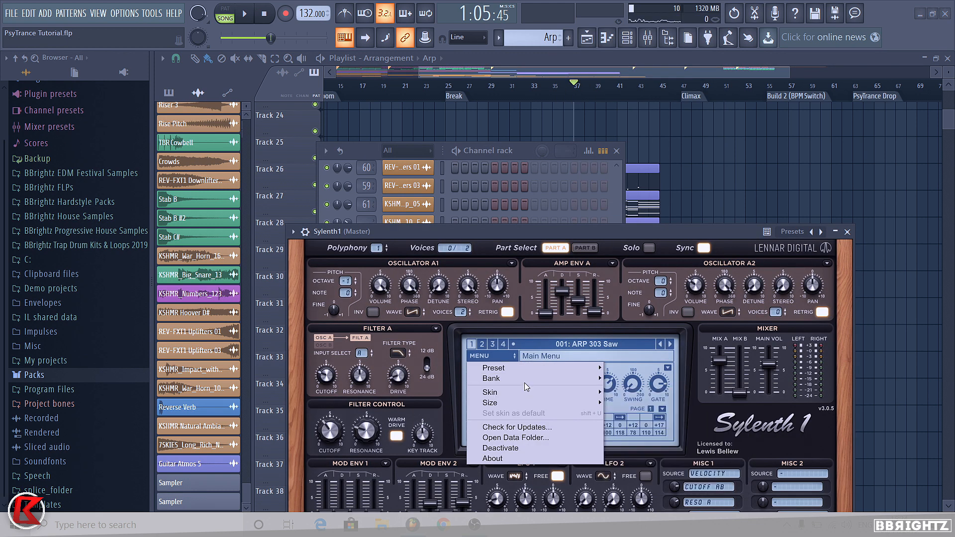
mouse_move(524, 379)
mouse_move(707, 380)
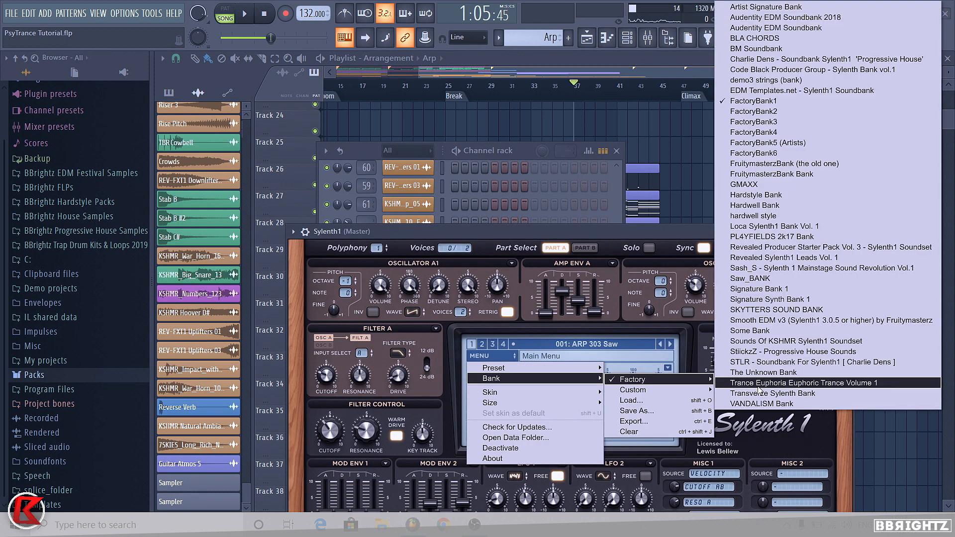
left_click(739, 390)
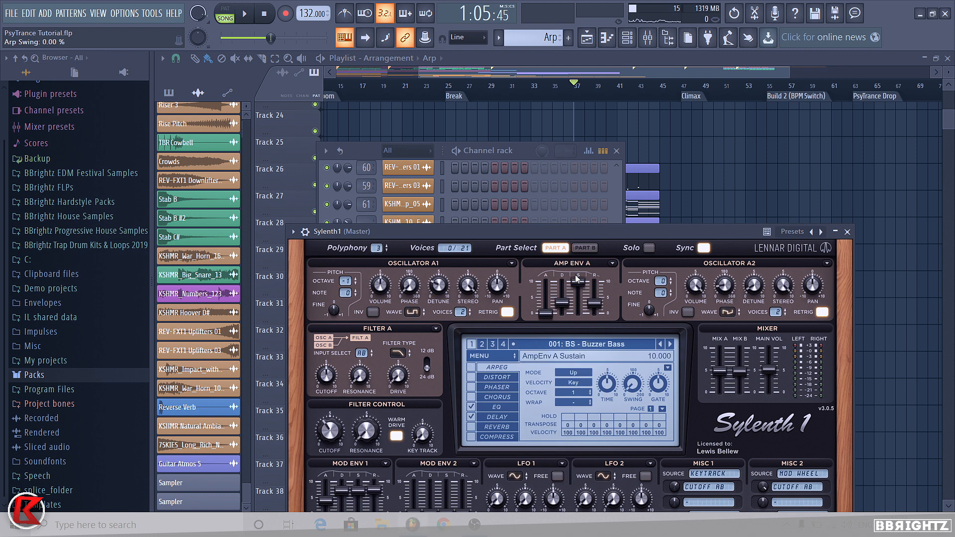
key("v")
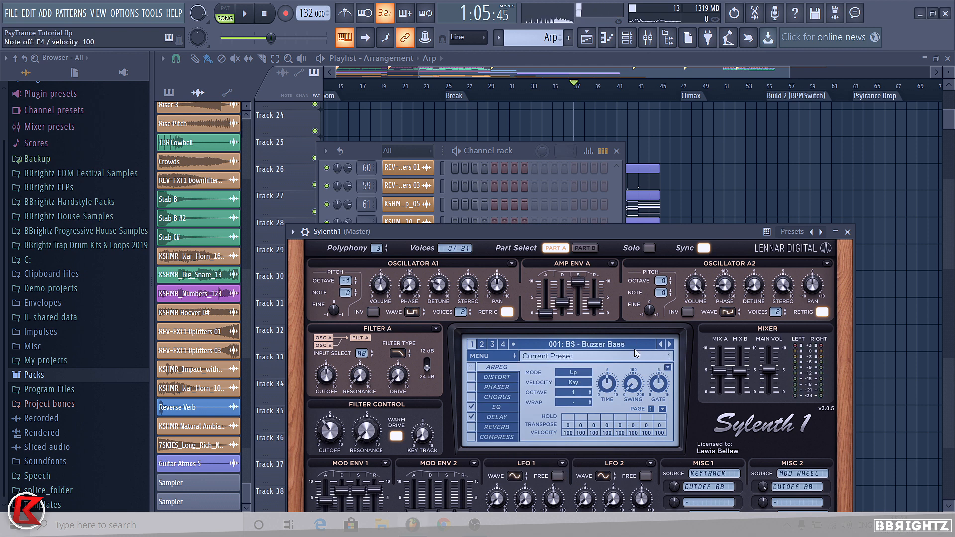
- Try the preset LD - Are You Ready To Trance, switch to 020: LD - Virus Trance and play a test note
left_click(637, 348)
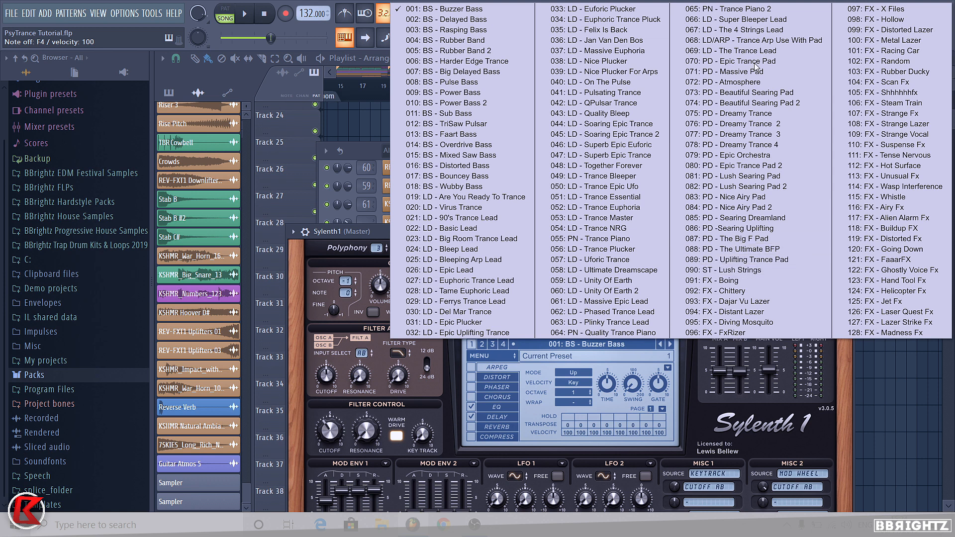
left_click(462, 197)
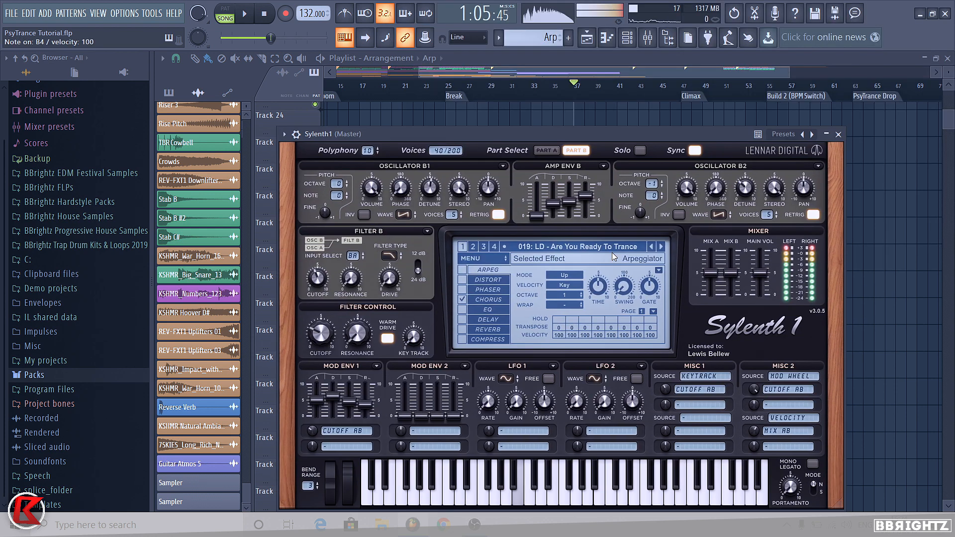
left_click(661, 247)
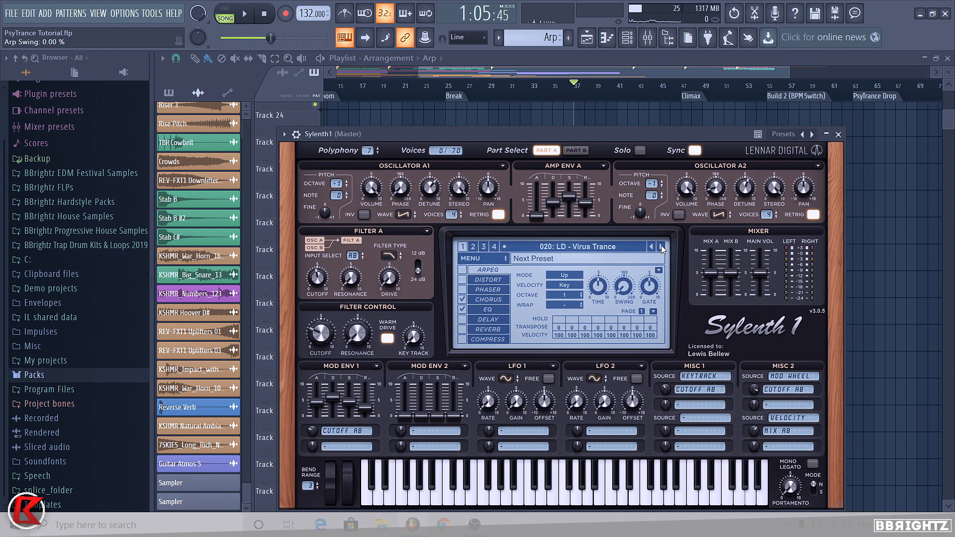
key("m")
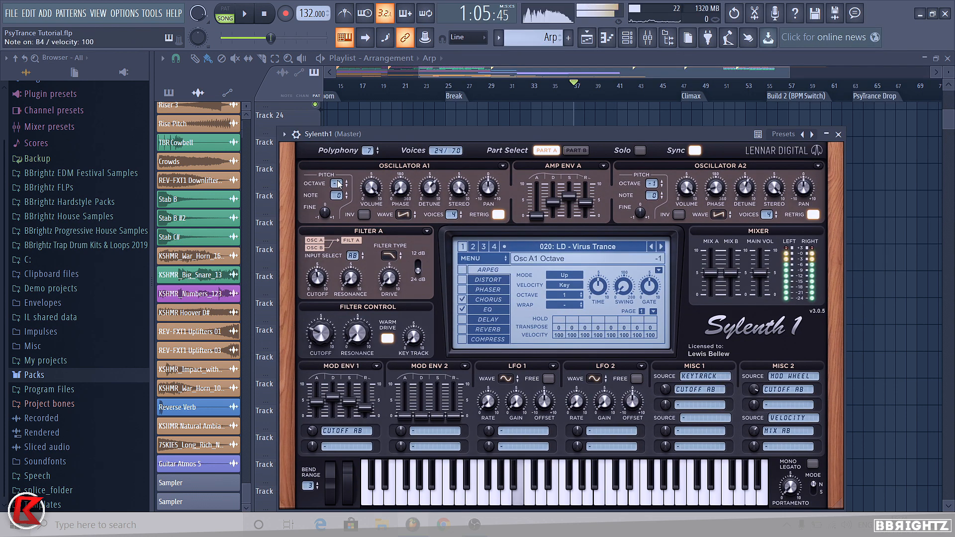
- Set the octave of oscillators A1 and A2 to 0 and check the part B oscillators while playing test notes
left_click_drag(341, 163, 343, 167)
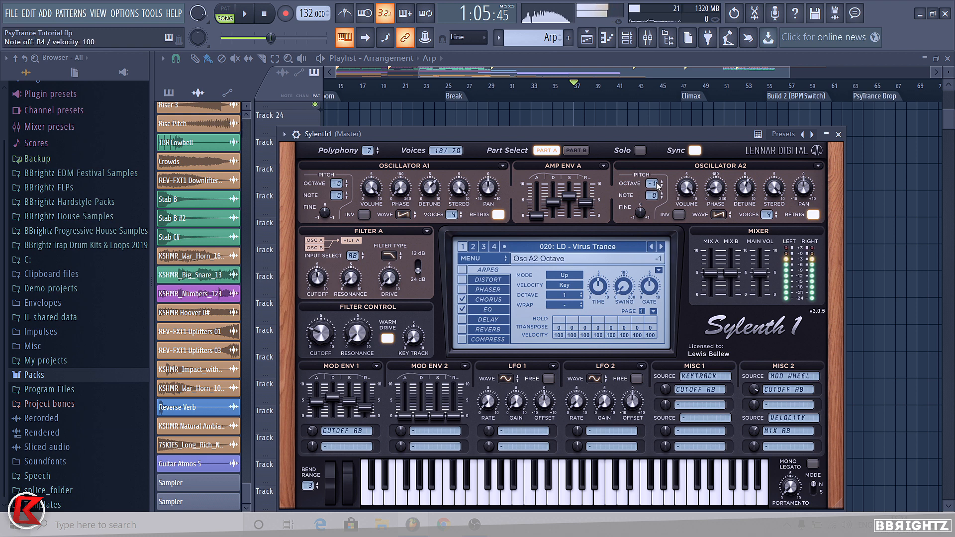
left_click(576, 150)
key("m")
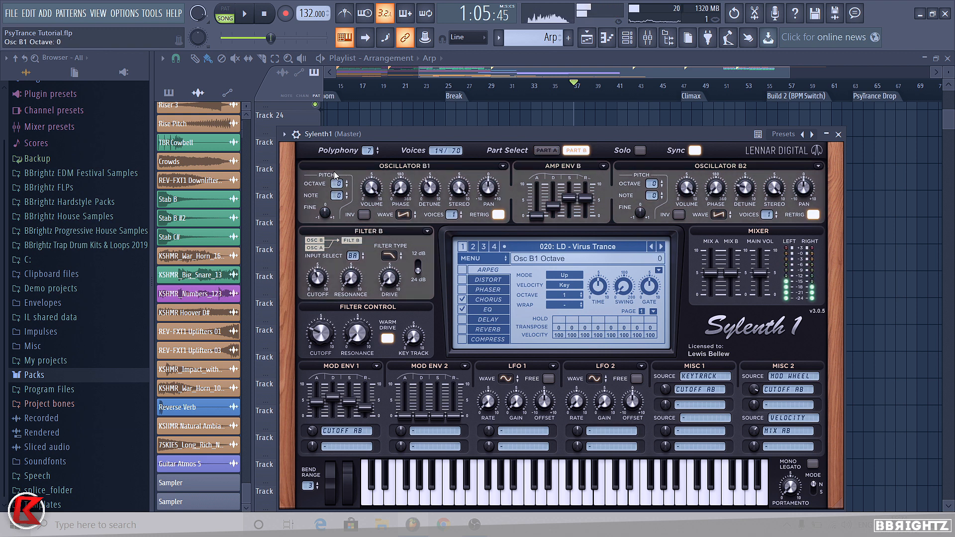
key("m")
left_click(547, 150)
key("m")
- Set the filter control cutoff to about 1.59 and the main volume to about 3.04 while auditioning notes, then close the synth
left_click_drag(317, 340, 315, 353)
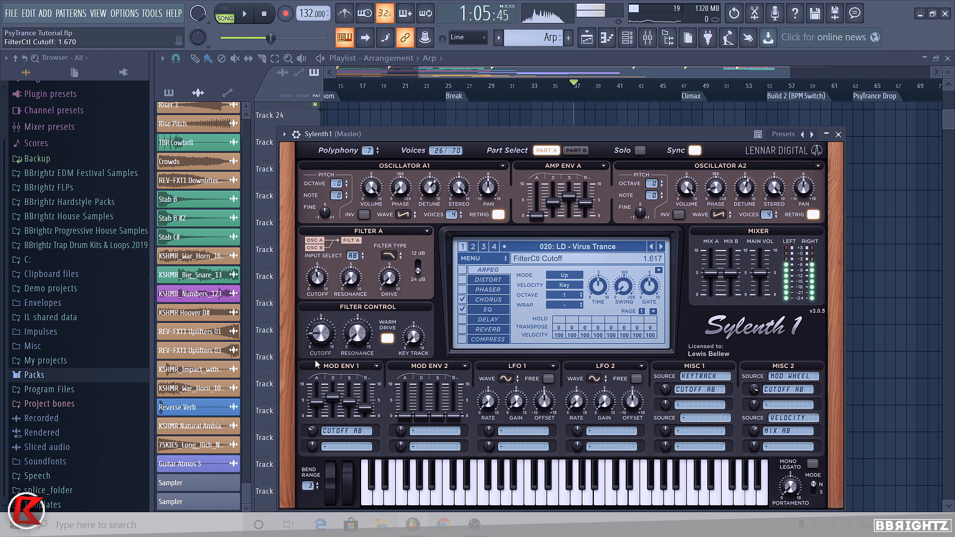
key("n")
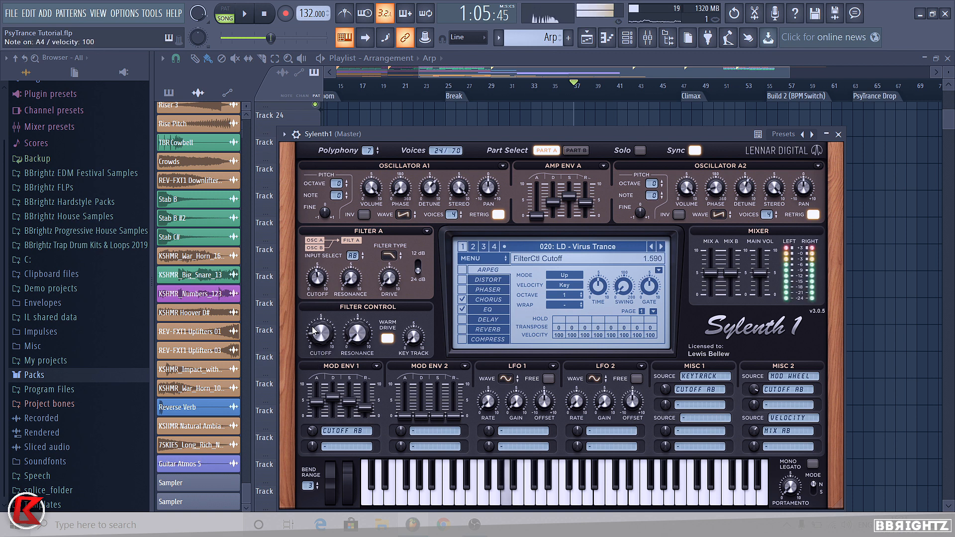
key("n")
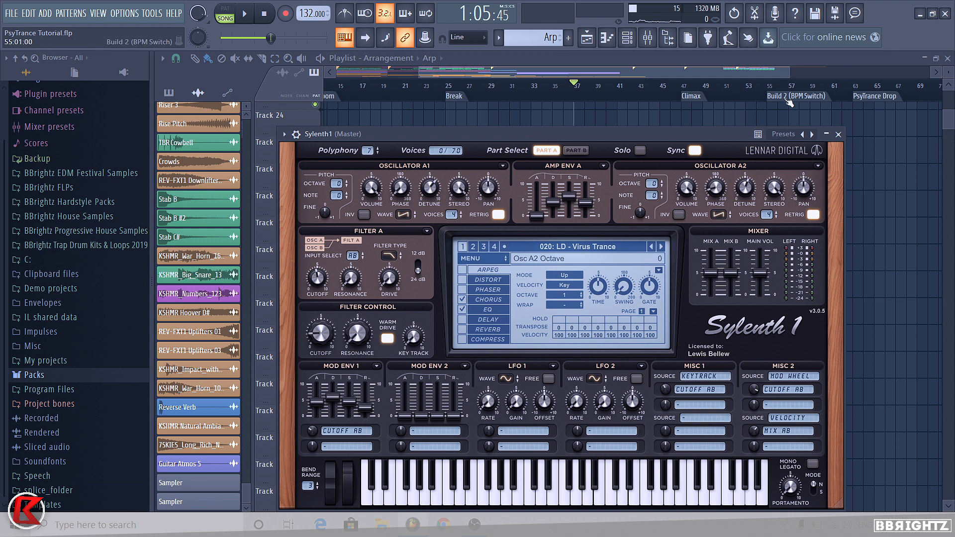
key("n")
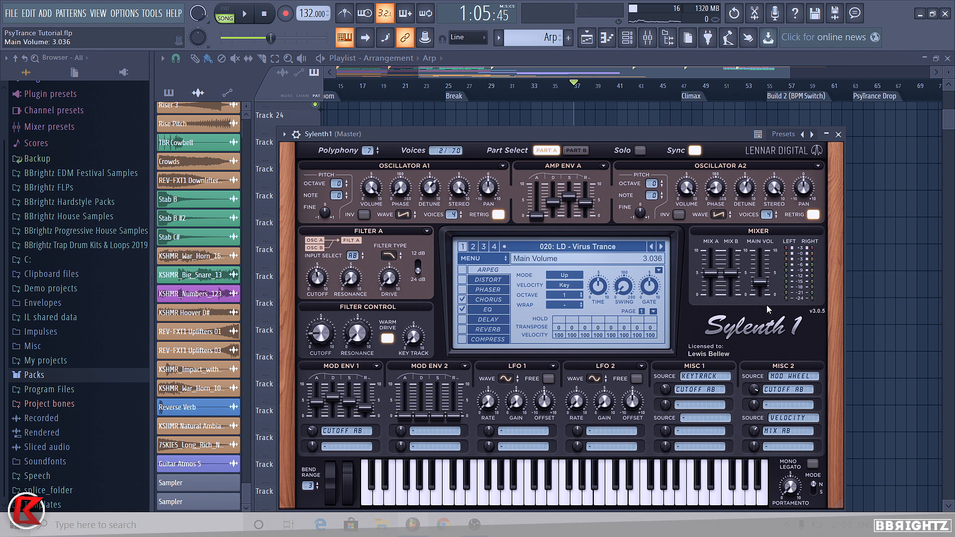
key("n")
left_click(839, 135)
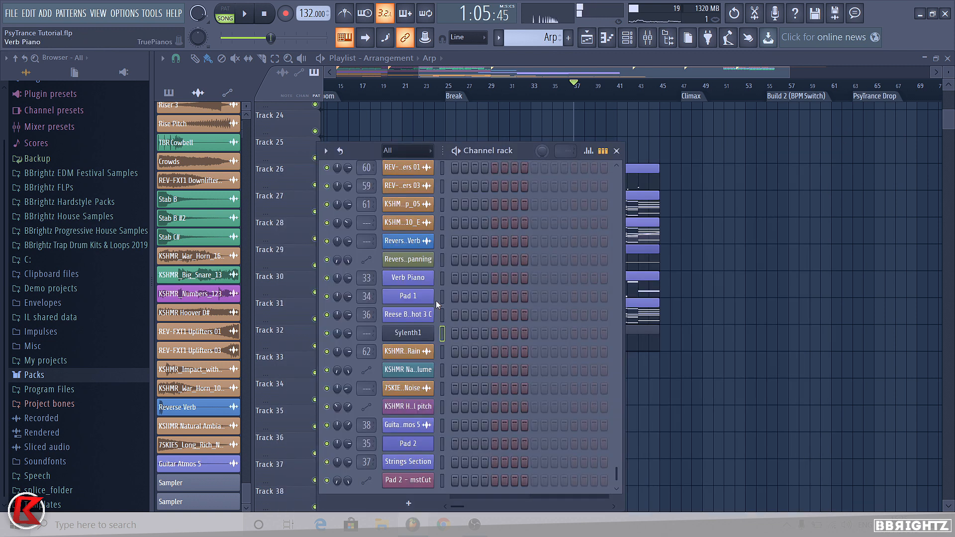
- Rename the Sylenth1 channel as Pluck Arp and give it the same violet-blue colour as the neighbouring melodic channels
right_click(407, 342)
left_click(495, 345)
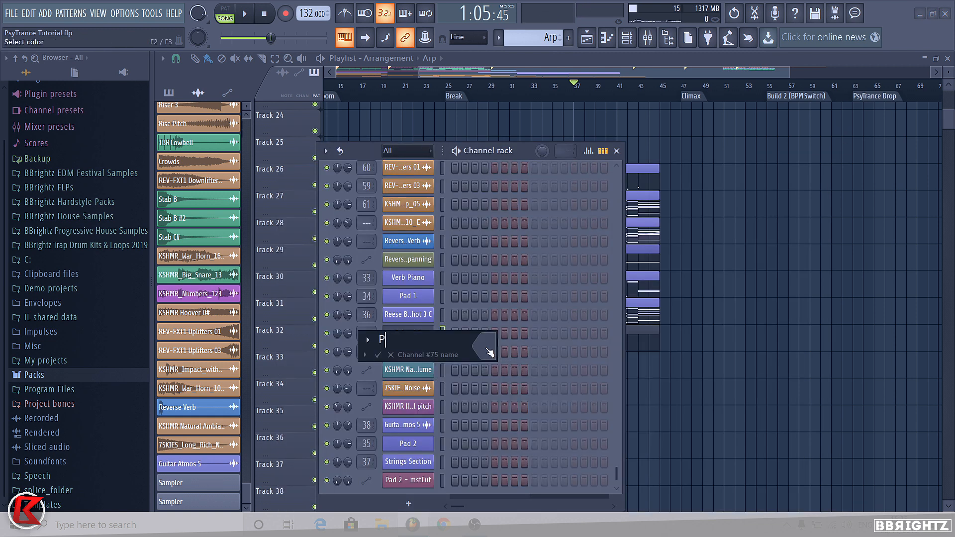
type("Pluck Arp")
left_click(490, 352)
left_click(506, 357)
key("Return")
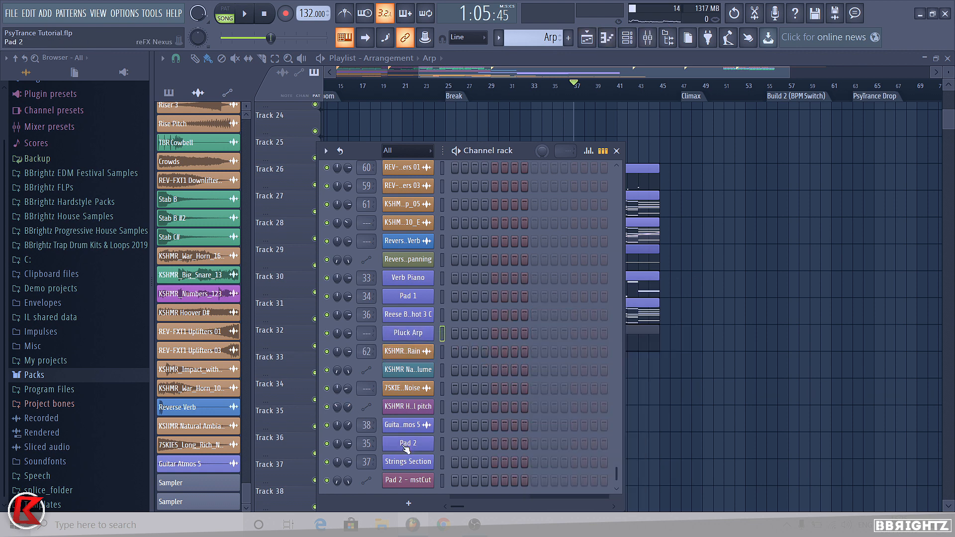
- Move the Pad 2, Guitar Atmos 5 and Strings Section channels up directly beneath Pluck Arp
left_click_drag(406, 448, 409, 393)
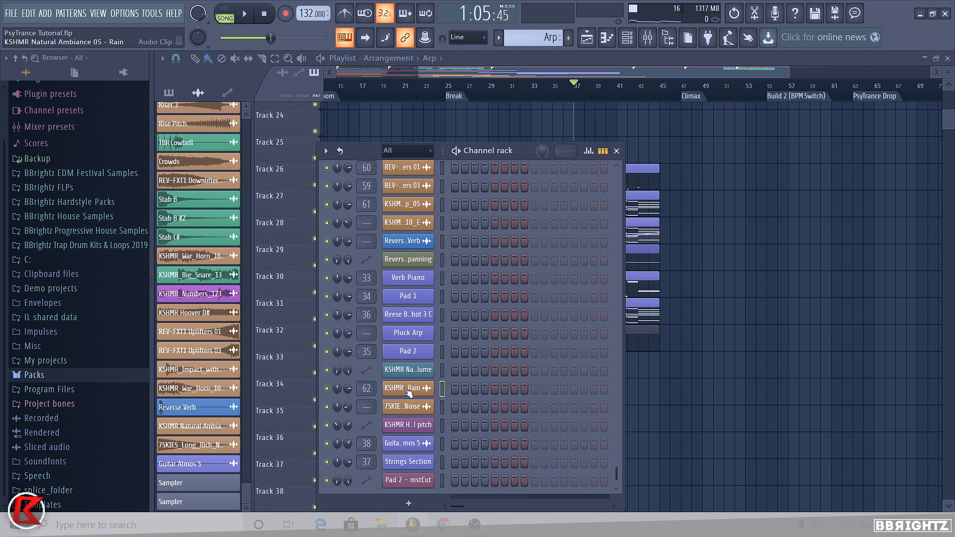
left_click_drag(403, 451, 408, 368)
left_click_drag(408, 461, 408, 374)
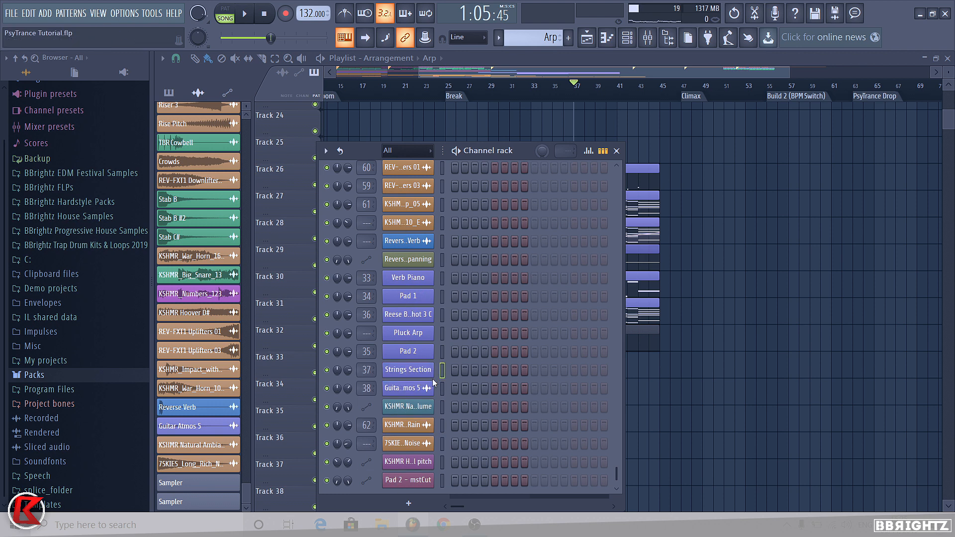
- Route the Pluck Arp channel to mixer insert 32 and add Fruity parametric EQ 2 in its first effect slot
left_click(647, 37)
left_click(426, 254)
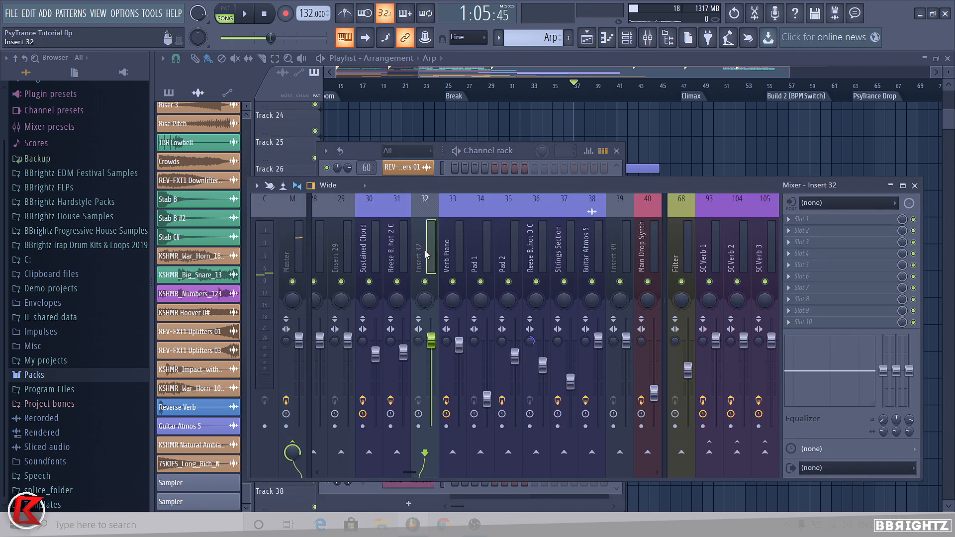
key("ctrl+l")
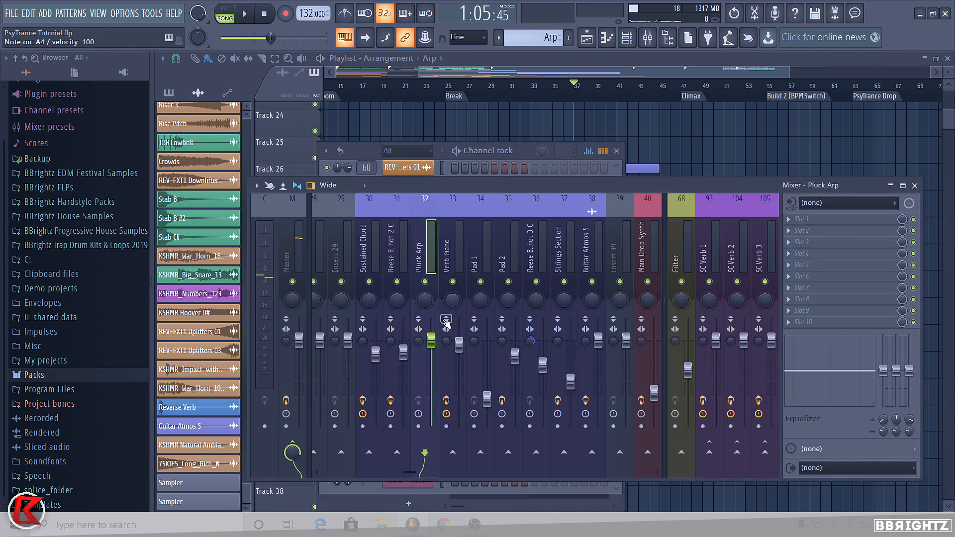
left_click(783, 221)
left_click(647, 123)
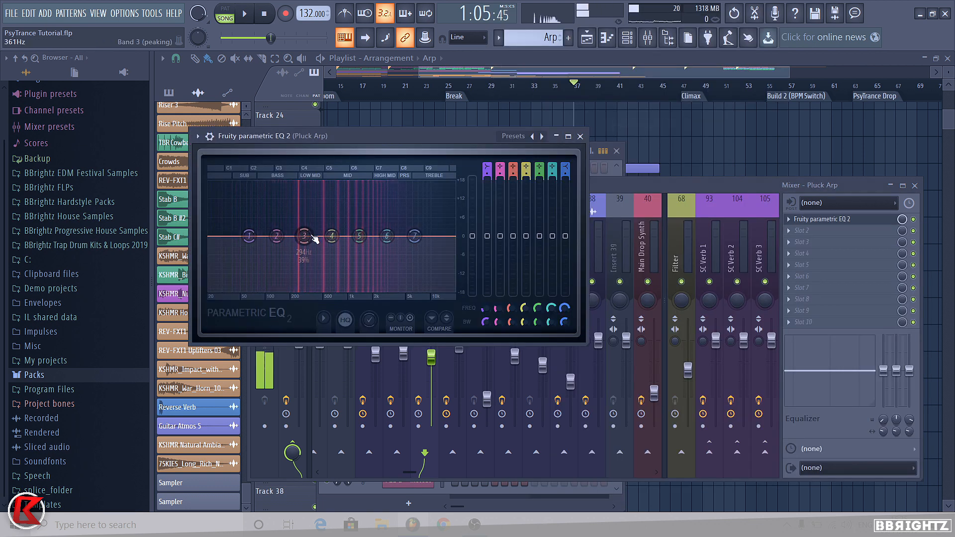
- Try a narrow boost on EQ band 3 at about 281 Hz and reset the band
scroll(312, 239, "down", 5)
left_click_drag(301, 209, 298, 205)
right_click(301, 209)
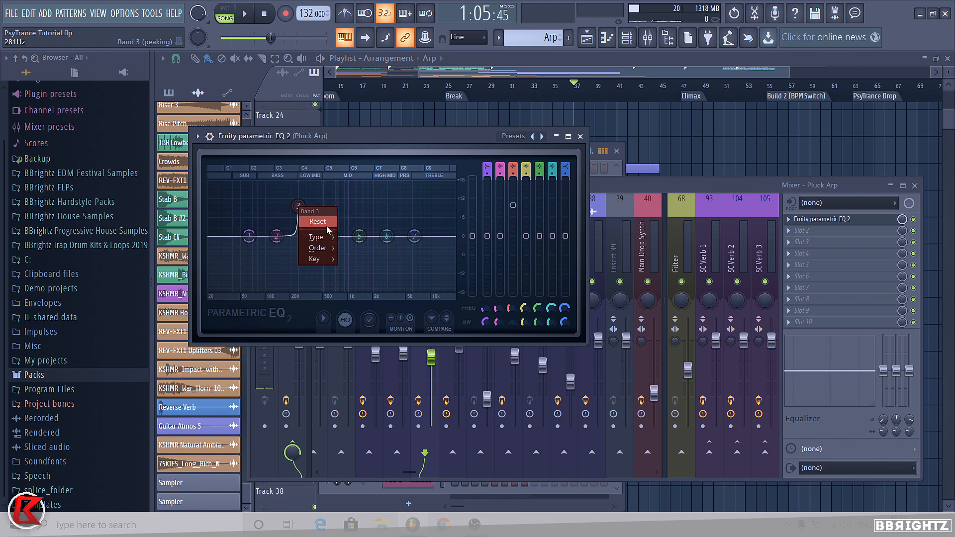
left_click(324, 223)
- Load the 20Hz + 18kHz cut preset in the EQ, raise its low cut to about 300 Hz and return to the playlist
left_click(542, 137)
left_click_drag(235, 237, 308, 237)
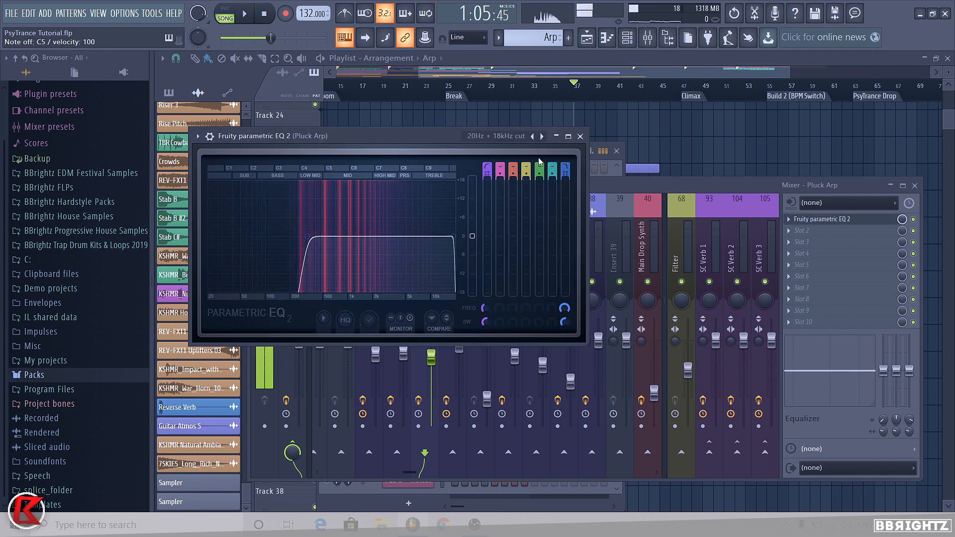
left_click(579, 137)
left_click(530, 115)
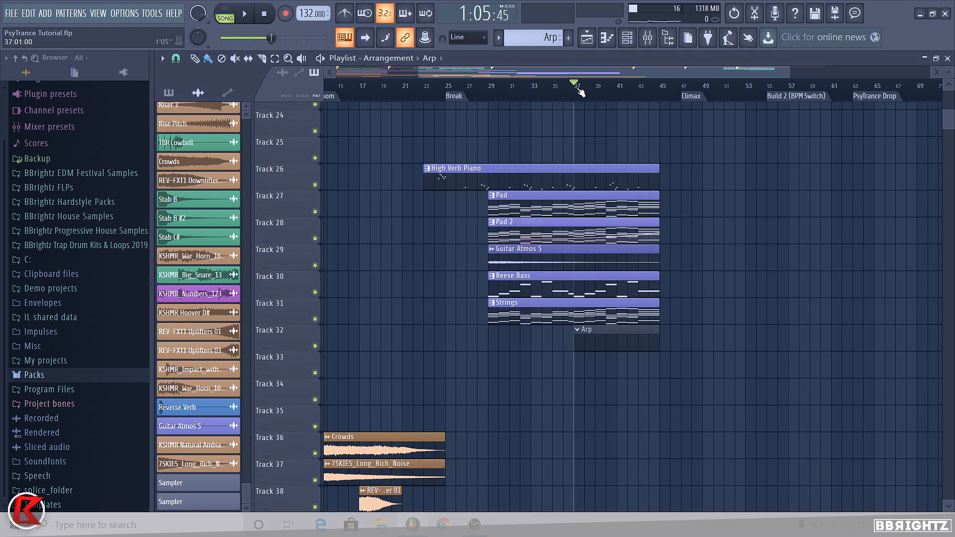
- Select the Strings pattern from its playlist clip and copy the notes of the Strings Section channel
scroll(717, 333, "up", 2)
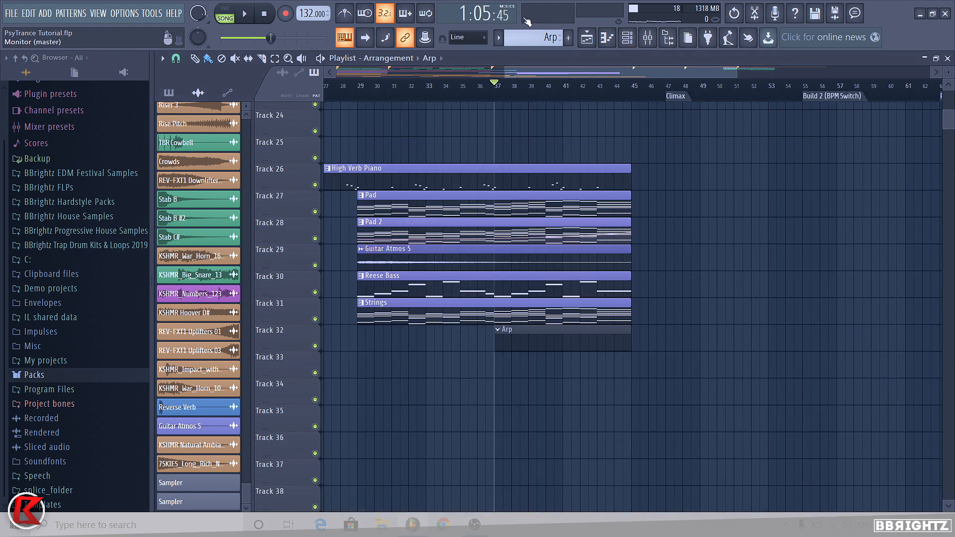
left_click(538, 35)
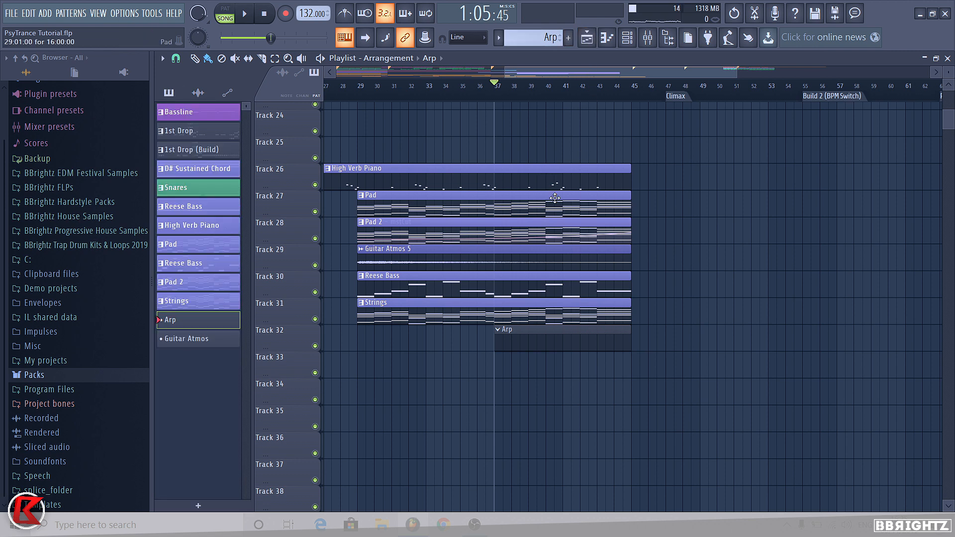
scroll(554, 198, "down", 5)
scroll(560, 219, "up", 3)
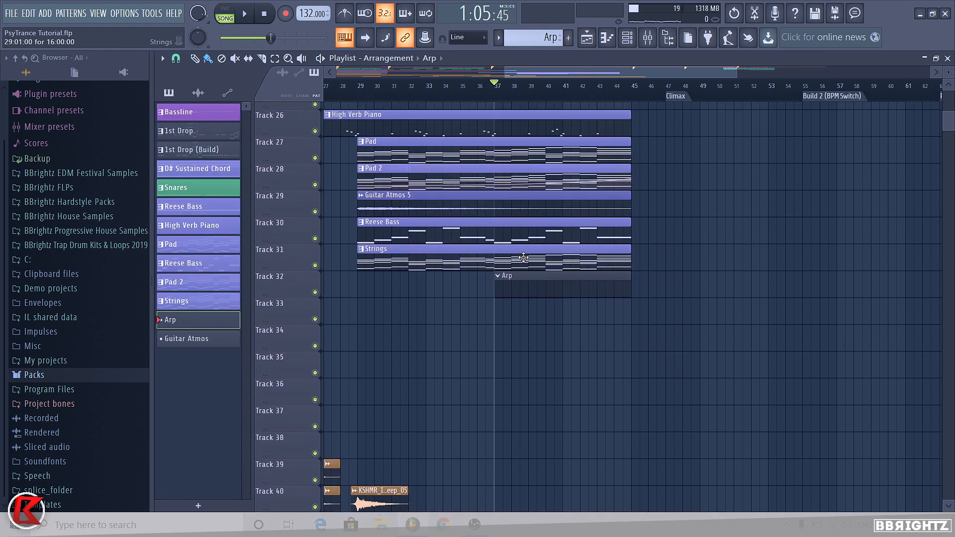
left_click(523, 257)
key("F6")
right_click(417, 375)
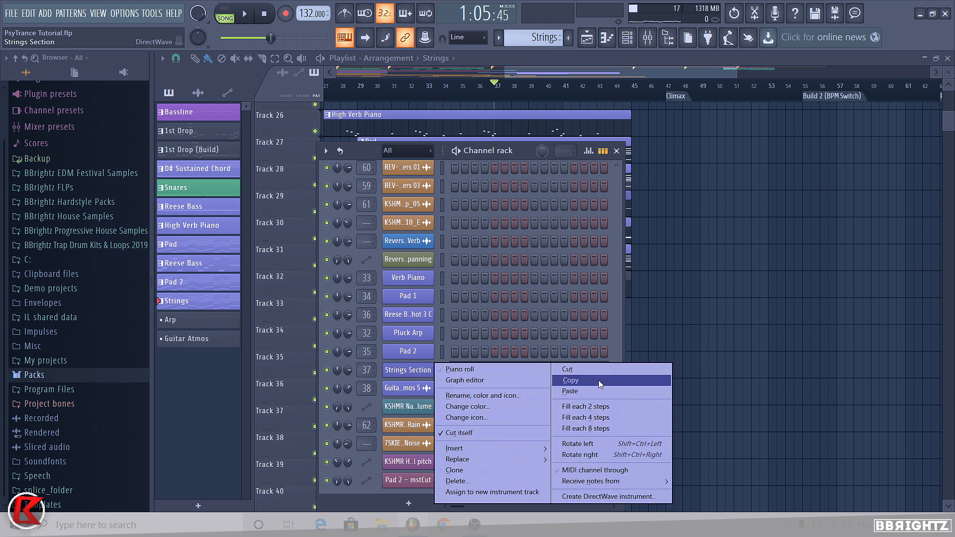
left_click(599, 382)
- Paste the copied notes into the Pluck Arp channel of the Arp pattern and open them in the piano roll
right_click(888, 342)
double_click(590, 285)
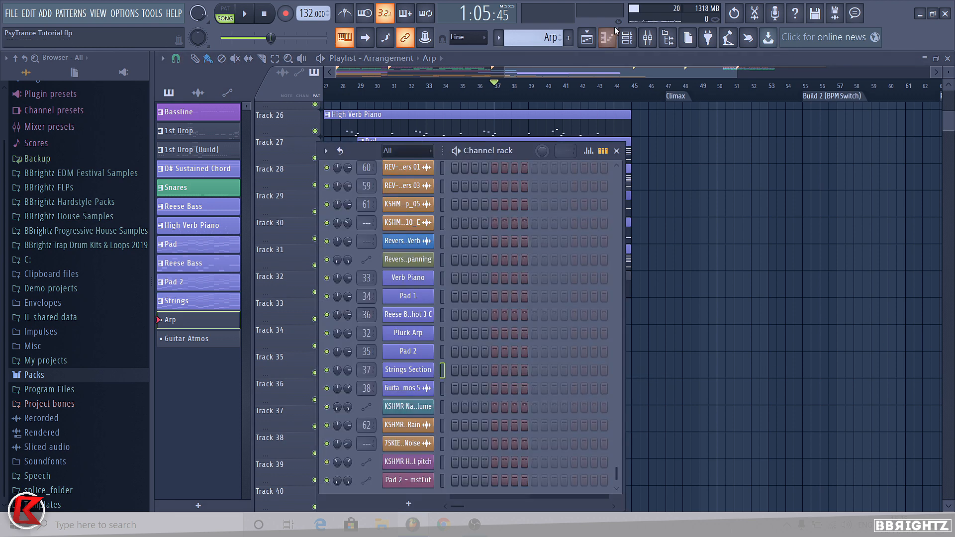
right_click(427, 337)
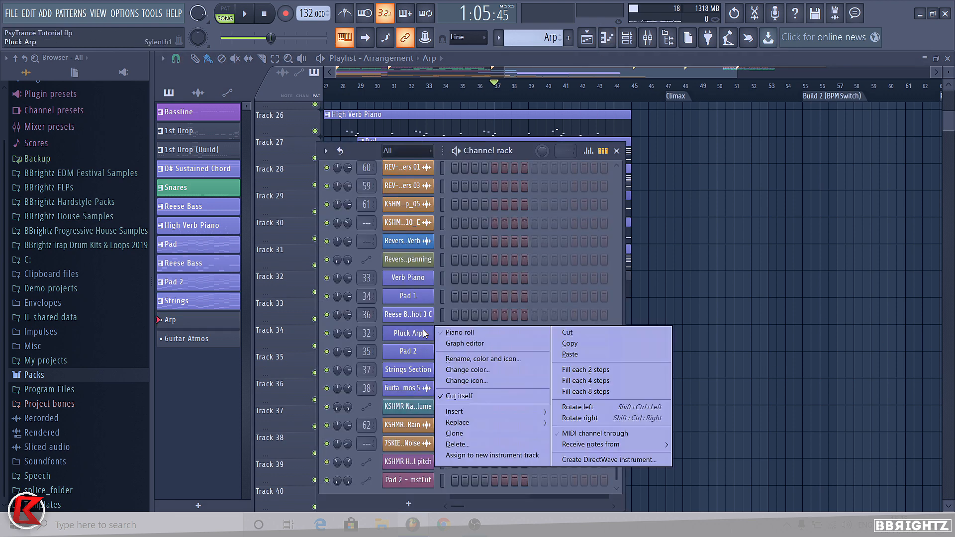
left_click(570, 357)
left_click(474, 338)
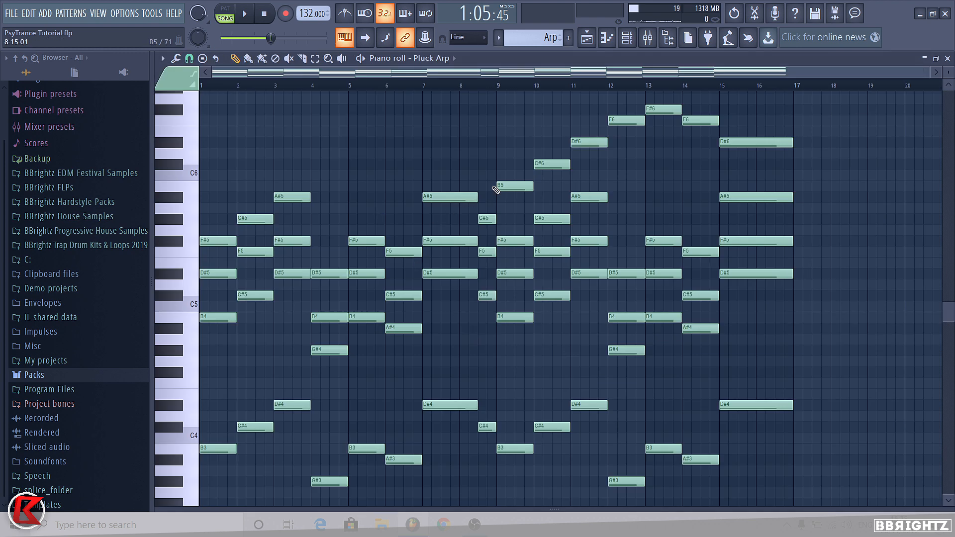
- Delete the chords of bars 1 to 8 in the Pluck Arp part and shift the remaining chords back to bar 1
left_click_drag(496, 189, 149, 435)
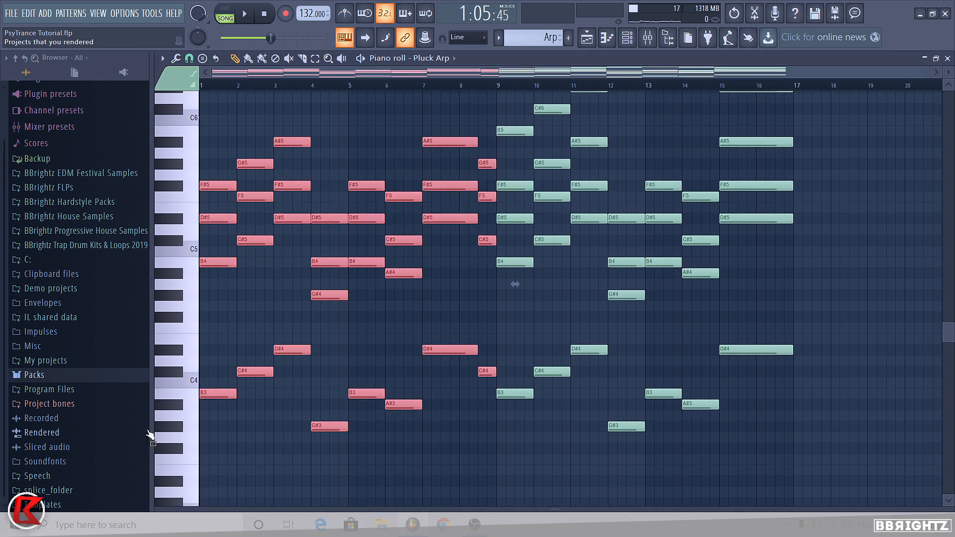
key("Delete")
key("shift+Left")
key("shift+Left")
key("shift+Left")
key("shift+Left")
key("shift+Left")
key("shift+Left")
key("shift+Left")
key("shift+Left")
key("shift+Left")
key("shift+Left")
key("shift+Left")
key("shift+Left")
key("shift+Left")
key("shift+Left")
key("shift+Left")
key("shift+Left")
key("shift+Left")
key("shift+Left")
key("shift+Left")
key("shift+Left")
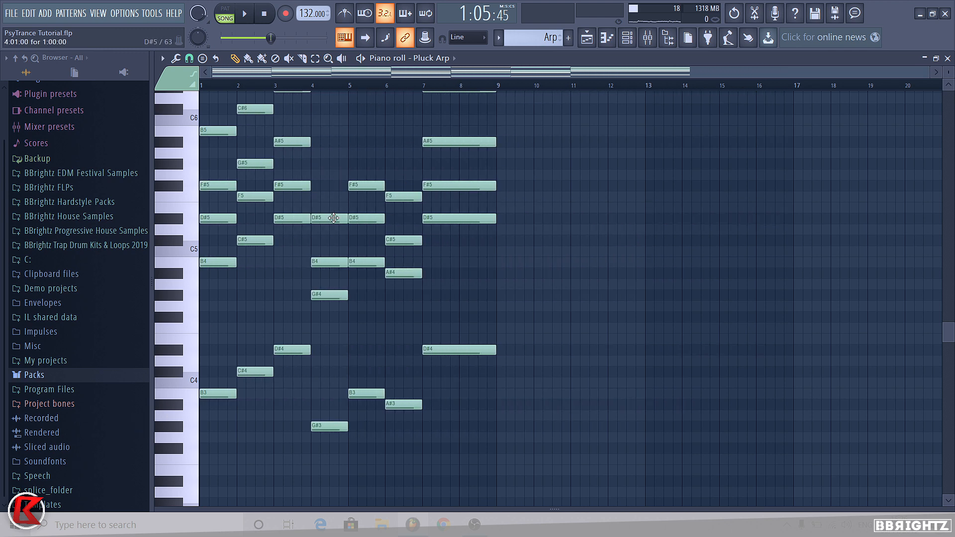
- Hide the browser to give the Pluck Arp piano roll the full width
scroll(319, 314, "up", 2)
left_click(646, 37)
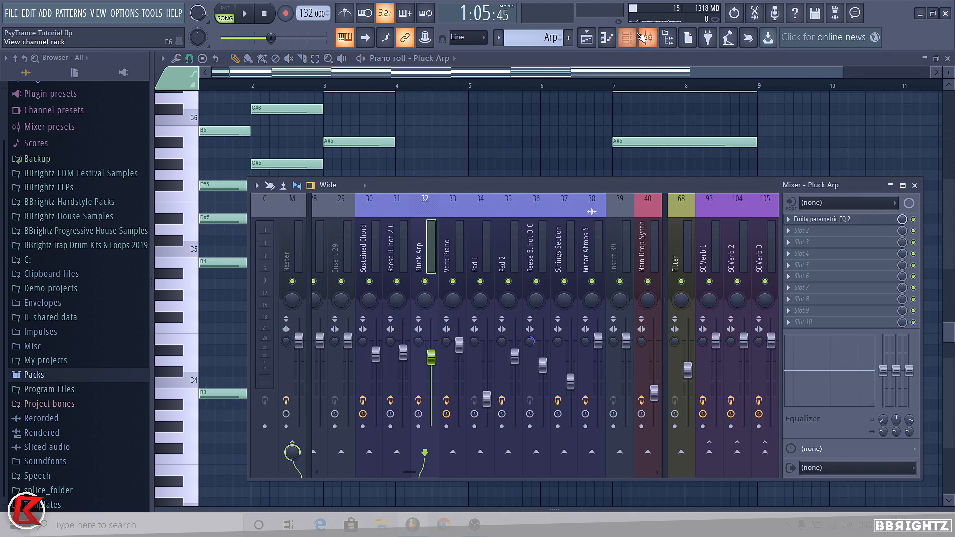
left_click(648, 38)
left_click(669, 38)
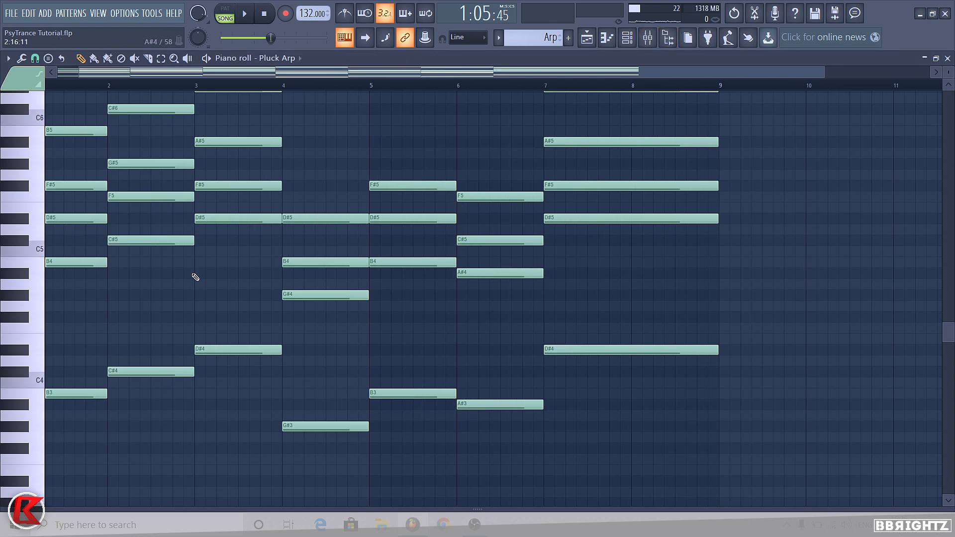
- Slice the chords in bars 1 to 4 down to sixteenth notes at each bar start and delete the long remainders
scroll(199, 262, "down", 1)
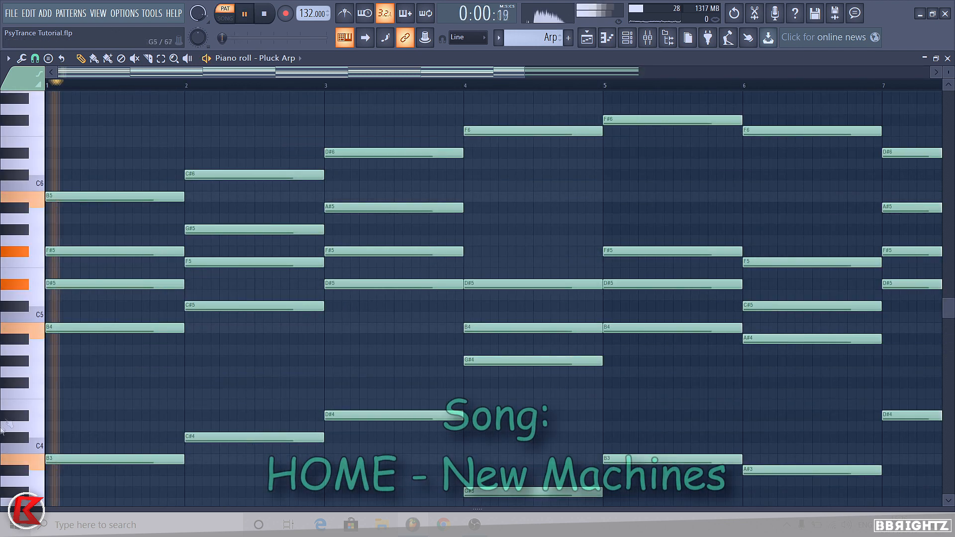
scroll(57, 352, "up", 2)
scroll(141, 473, "down", 2)
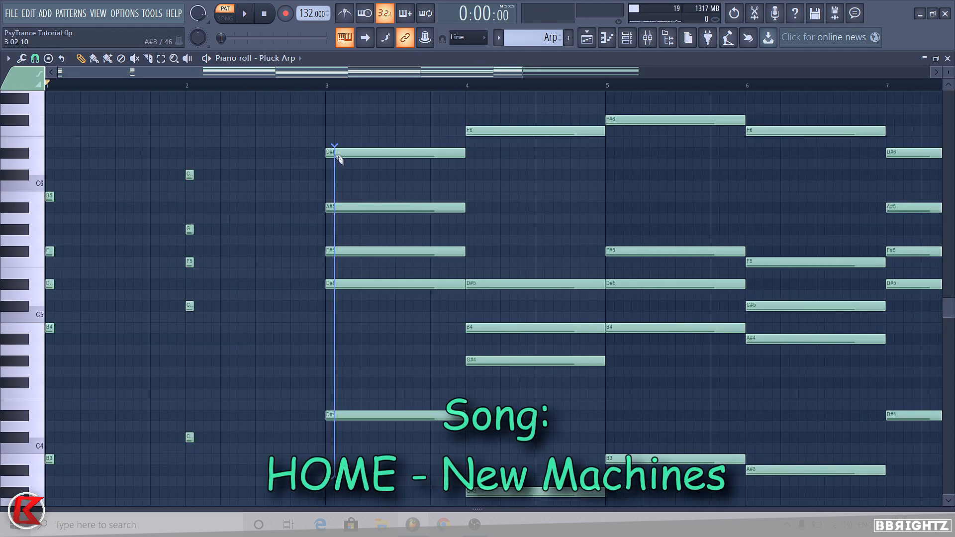
left_click_drag(336, 157, 336, 148)
left_click_drag(475, 112, 475, 500)
right_click(492, 413)
scroll(498, 233, "up", 3)
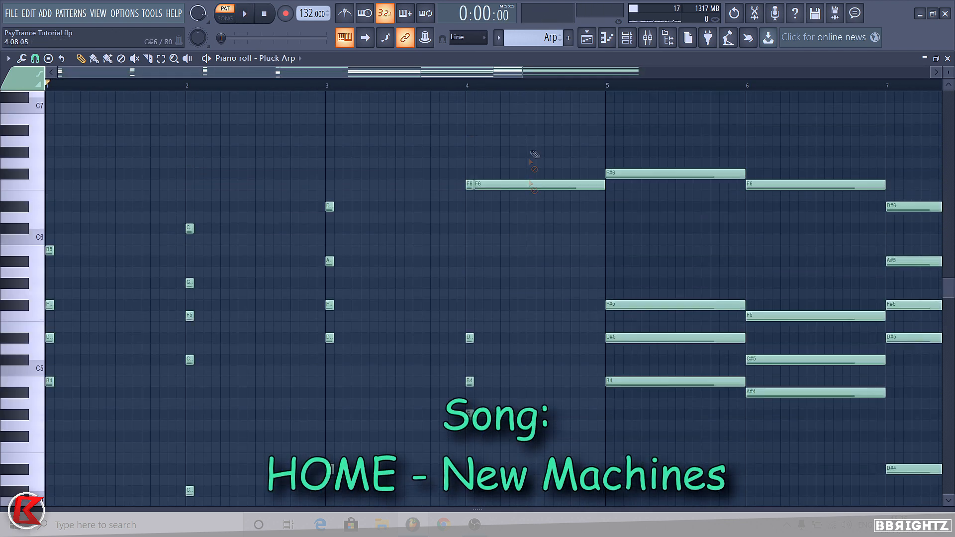
right_click(535, 183)
scroll(298, 209, "down", 3)
scroll(60, 228, "up", 2)
- Stagger the bar 1 chord into ascending B3, B4, D#5, F#5 sixteenth notes and repeat the figure across the bar
left_click_drag(53, 252, 68, 251)
scroll(57, 173, "up", 1)
left_click_drag(48, 164, 107, 406)
key("ctrl+b")
key("ctrl+b")
key("ctrl+b")
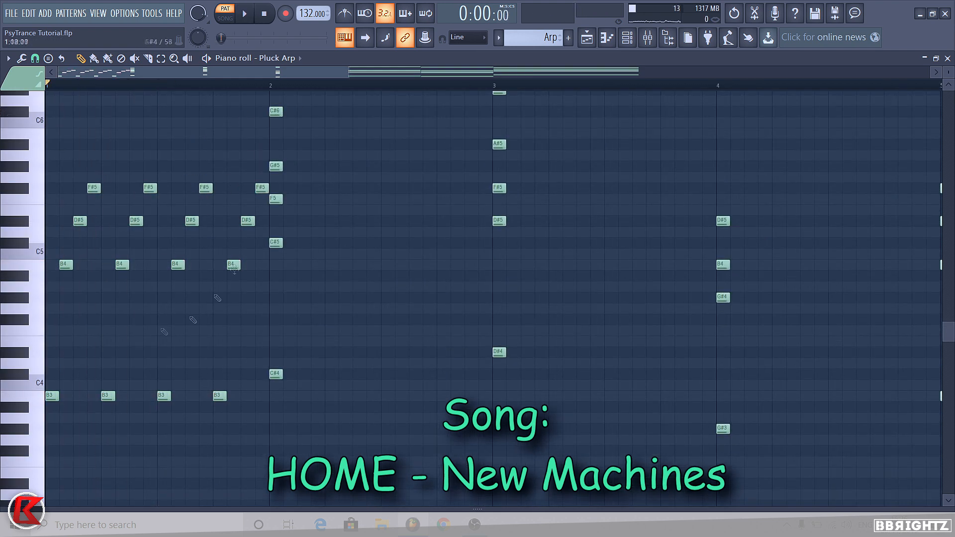
- Remove the F#5 notes from bar 1 and refill the bar with a repeating three-note B3, B4, D#5 figure
right_click(262, 188)
left_click_drag(254, 428, 105, 212)
key("Delete")
left_click_drag(92, 418, 20, 141)
key("ctrl+b")
key("ctrl+b")
key("ctrl+b")
key("ctrl+b")
key("ctrl+b")
key("Delete")
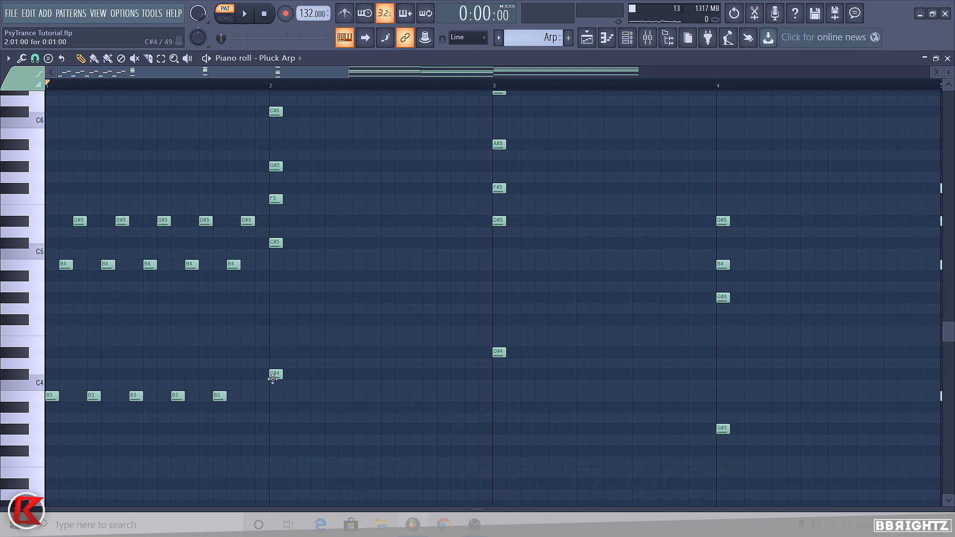
- Turn on the metronome and play the bar 1 arpeggio against it
key("space")
key("space")
left_click(347, 13)
key("space")
key("space")
- Arpeggiate the bar 2 chord as C#4, C#5, F5, drop its upper notes and raise the second group's top note to G#5
scroll(264, 306, "up", 3)
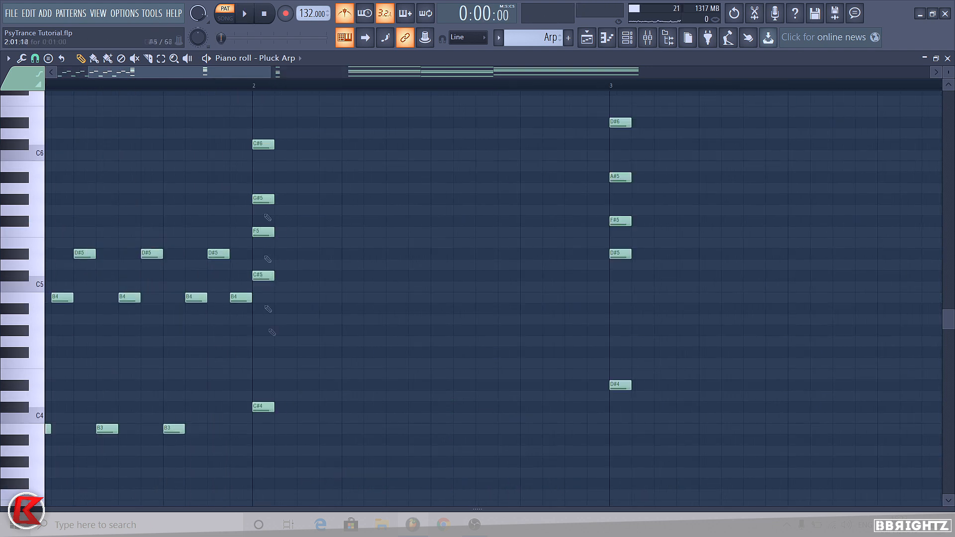
right_click(261, 144)
left_click_drag(358, 444, 262, 217)
key("ctrl+b")
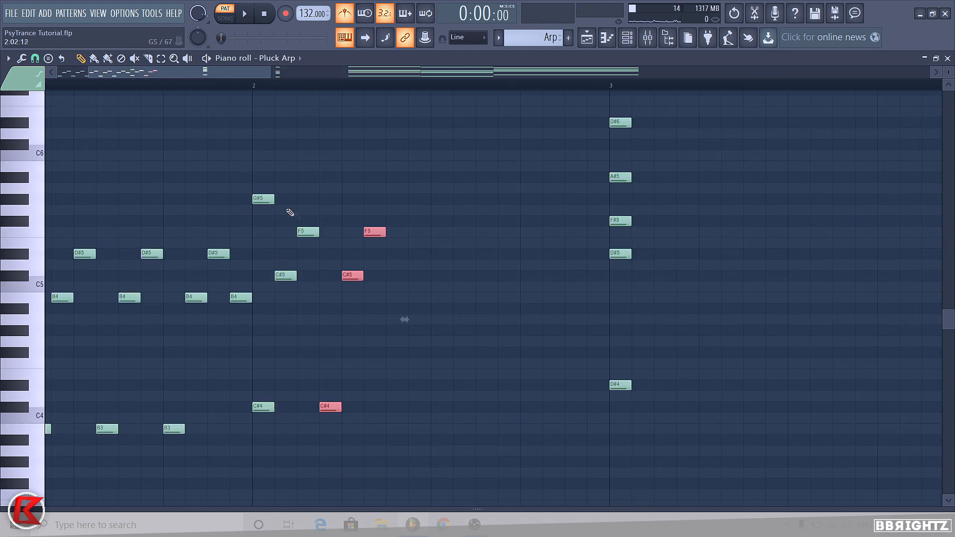
key("ctrl+b")
left_click(305, 199, "ctrl")
left_click_drag(377, 232, 376, 200)
key("space")
right_click(266, 199)
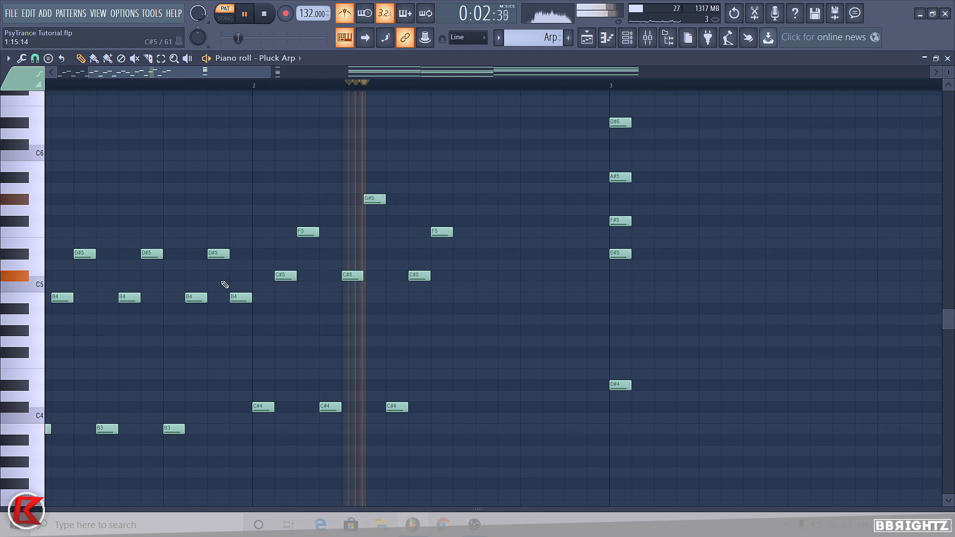
- Continue the C#4, C#5 figure through bar 2, alternating F5 and G#5 as the top note of each group
key("space")
left_click_drag(462, 432, 395, 224)
key("ctrl+b")
left_click(447, 209, "ctrl")
key("space")
left_click_drag(502, 233, 502, 199)
left_click_drag(521, 424, 459, 191)
key("ctrl+b")
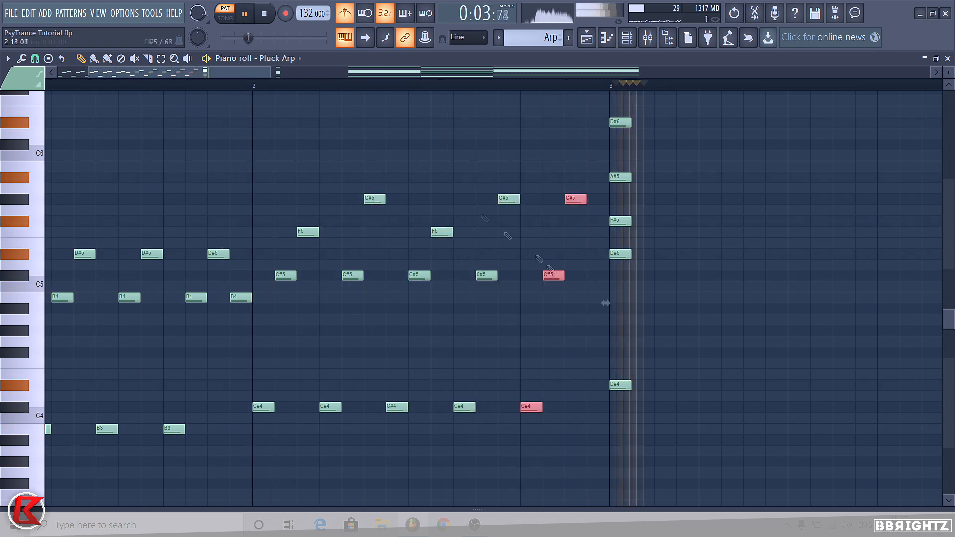
- Finish bar 2 of the arpeggio with F5 followed by G#5 as the last two sixteenth notes
left_click(605, 303, "ctrl")
key("space")
key("space")
left_click_drag(576, 200, 566, 254)
left_click(598, 200)
scroll(407, 222, "down", 1)
key("space")
- Arpeggiate the bar 3 chord from D#4 and D#5, alternating F#5 and A#5 on top, and end on C#6 and A#5
scroll(572, 222, "up", 1)
left_click_drag(548, 221, 586, 222)
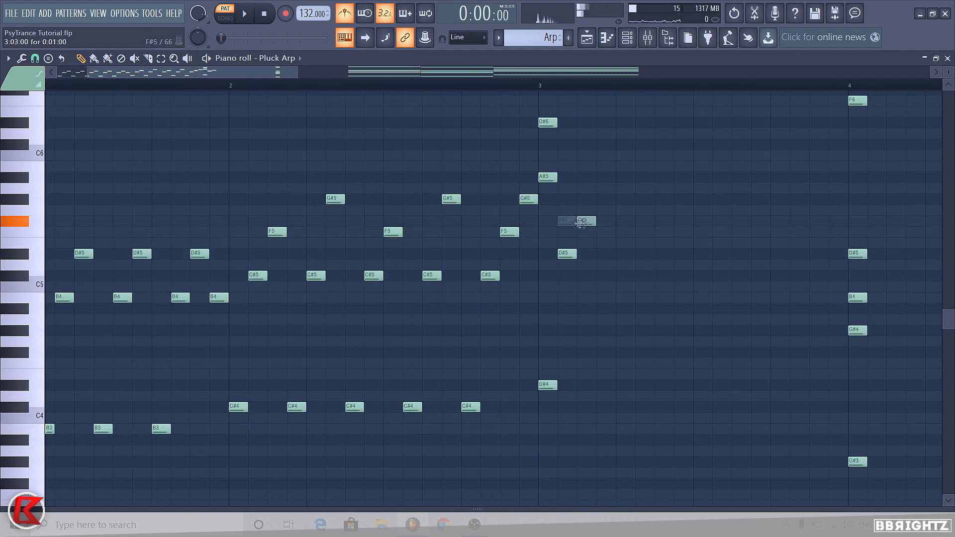
right_click(607, 188)
left_click_drag(548, 177, 641, 178)
key("ctrl+b")
key("ctrl+b")
key("ctrl+b")
key("ctrl+b")
key("space")
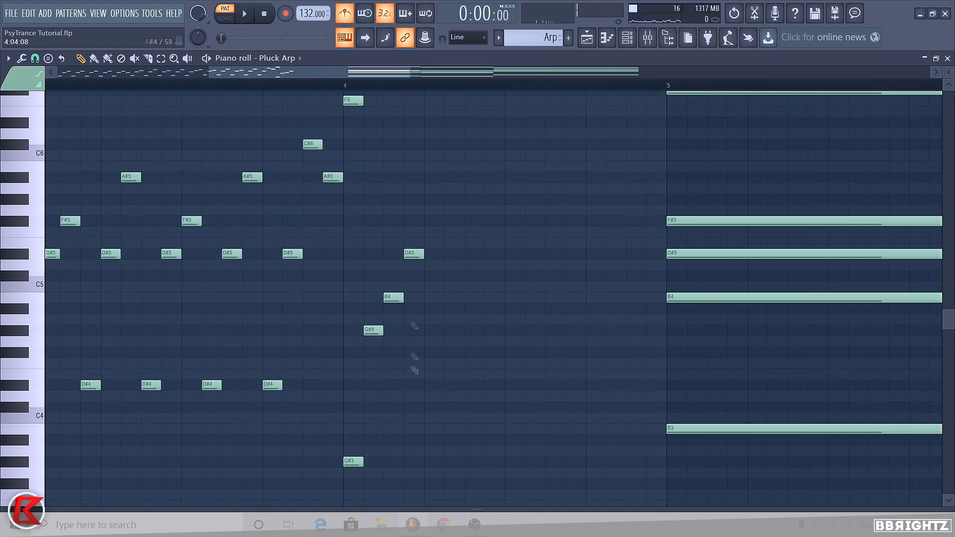
- Arpeggiate the bar 4 chord from G#3 and G#4, alternating B4 and D#5 on top, with F5 near the bar's end
scroll(441, 304, "up", 2)
left_click_drag(439, 487, 358, 334)
scroll(378, 348, "down", 2)
left_click_drag(422, 454, 315, 184)
key("ctrl+b")
key("ctrl+b")
key("ctrl+b")
key("ctrl+b")
key("space")
left_click_drag(451, 264, 452, 220)
left_click_drag(568, 264, 638, 198)
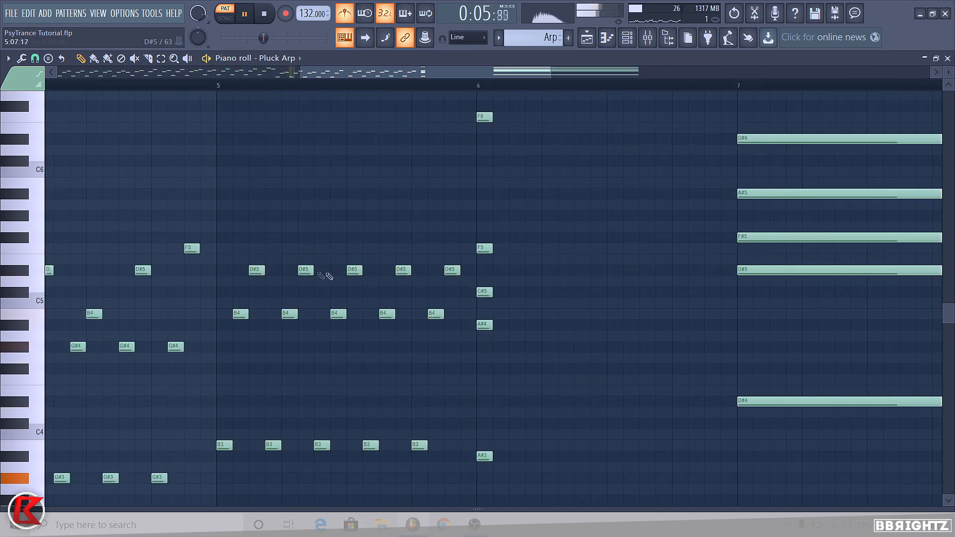
- Raise the second and fourth D#5 notes of bar 5 to F#5 and the last one to F5
left_click_drag(308, 271, 309, 238)
key("space")
key("space")
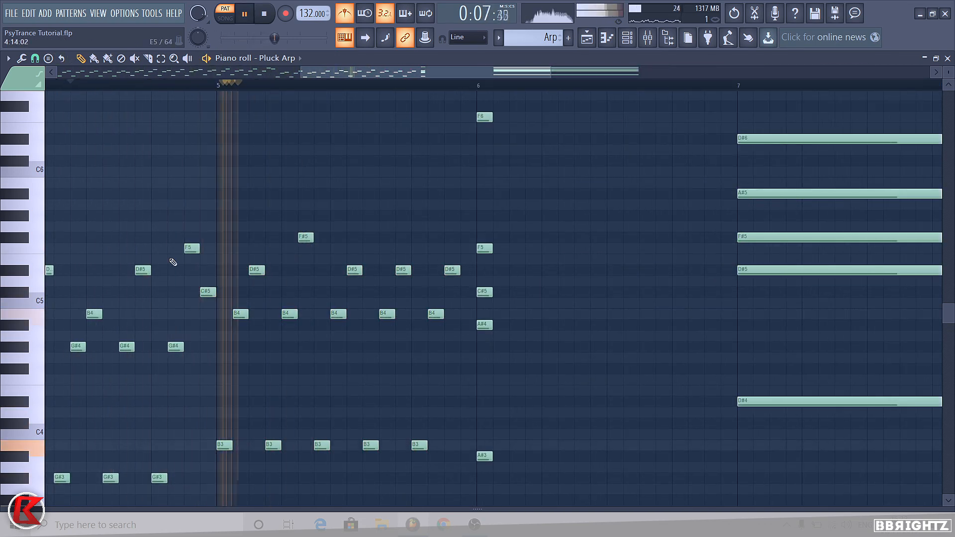
left_click_drag(403, 270, 403, 237)
left_click_drag(452, 270, 452, 248)
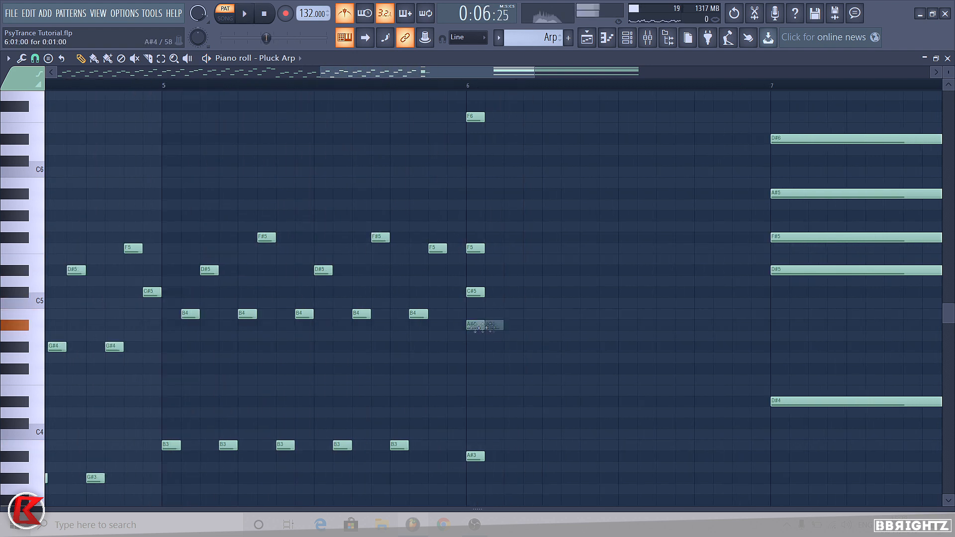
- Fill bar 6 with a repeating A#3, A#4, C#5 figure and add a D#5 on the last sixteenth of bar 5
key("ctrl+b")
key("ctrl+b")
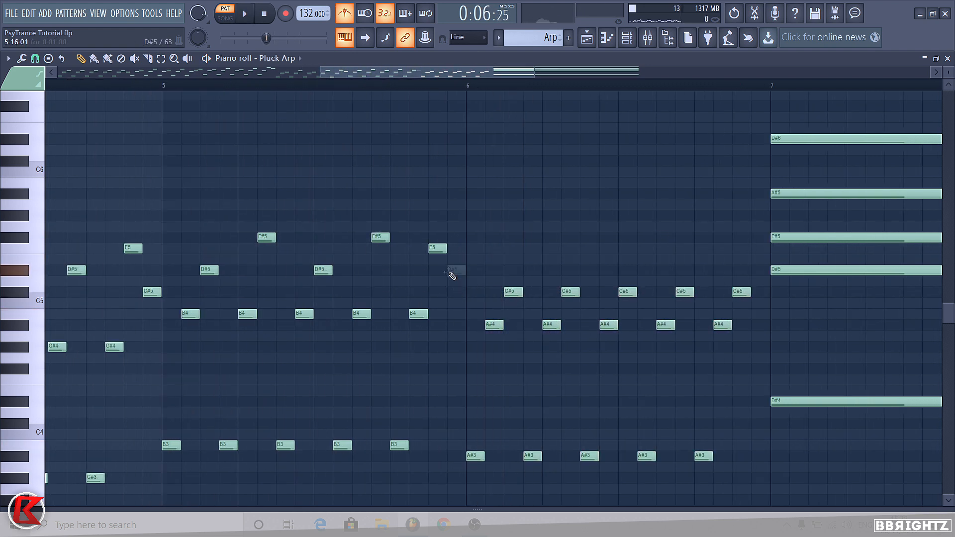
left_click(449, 272)
- Raise the second and fourth C#5 notes of bar 6 to F5 and the last one to D#5
left_click_drag(564, 292, 564, 247)
key("space")
left_click_drag(686, 292, 685, 247)
left_click_drag(740, 292, 739, 270)
key("space")
- Delete the chord at bar 7, copy the bar 3 arpeggio into bars 7 and 8, and play the pattern
scroll(368, 313, "down", 4)
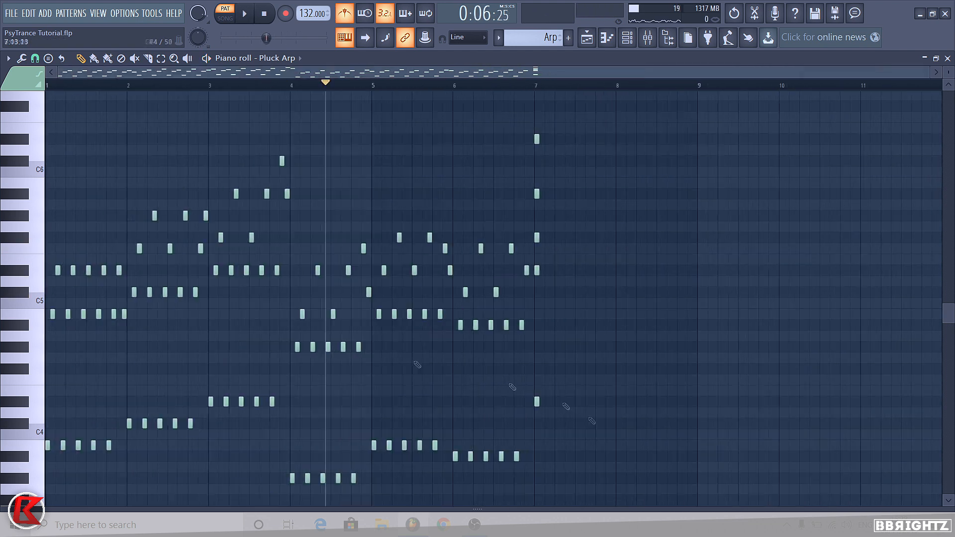
left_click_drag(594, 420, 543, 134)
key("Delete")
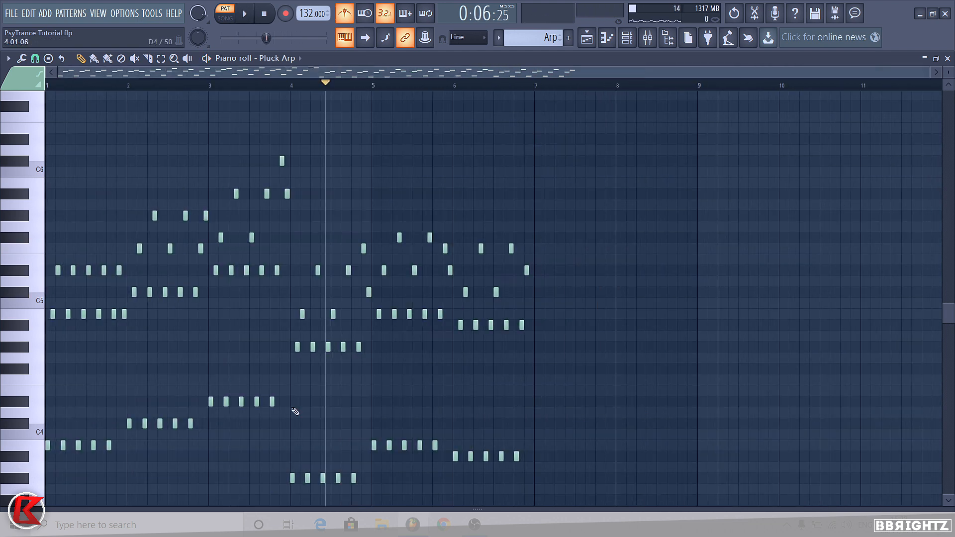
left_click_drag(295, 411, 218, 144)
key("ctrl+b")
key("ctrl+b")
key("space")
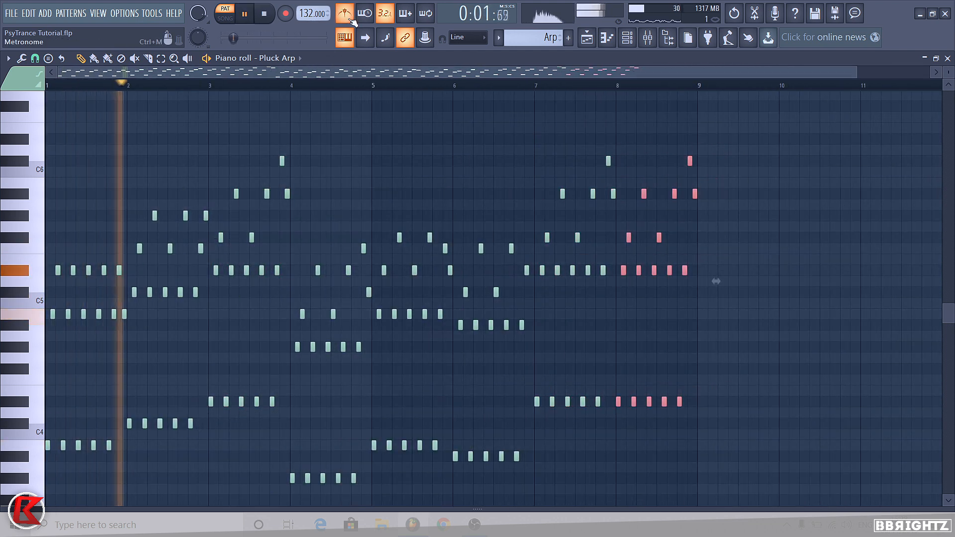
- With the metronome off, place the Arp pattern on Track 32, play it with the break and move the clip to bar 29
left_click(399, 126, "ctrl")
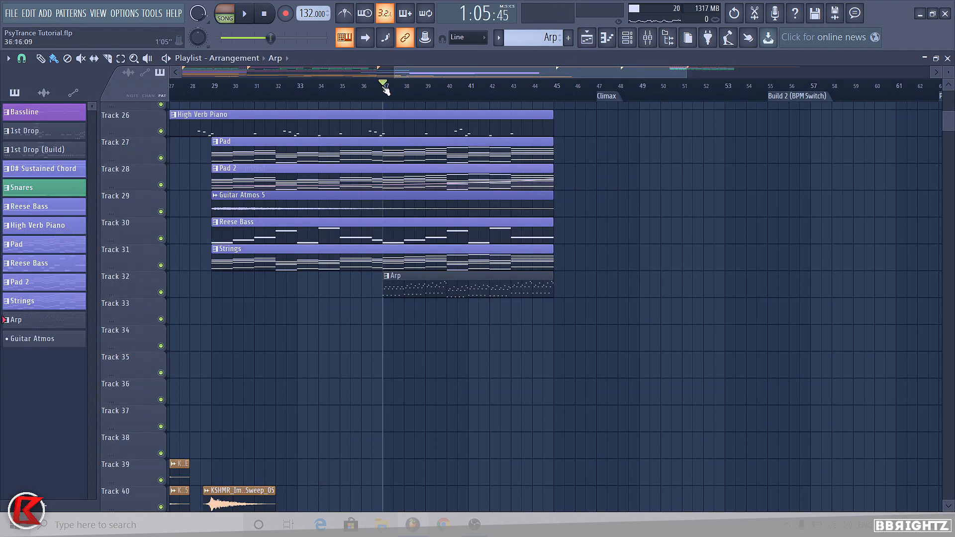
key("F6")
left_click(251, 332)
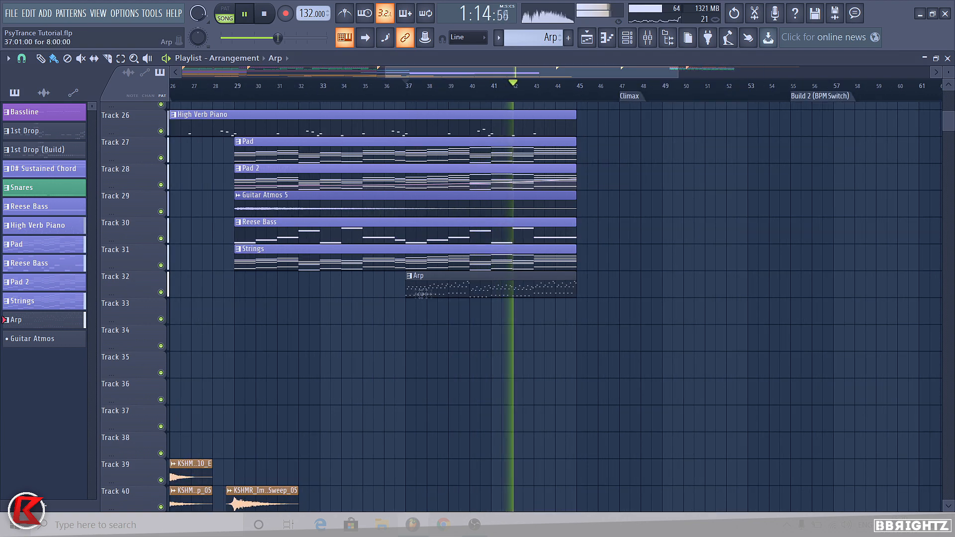
key("space")
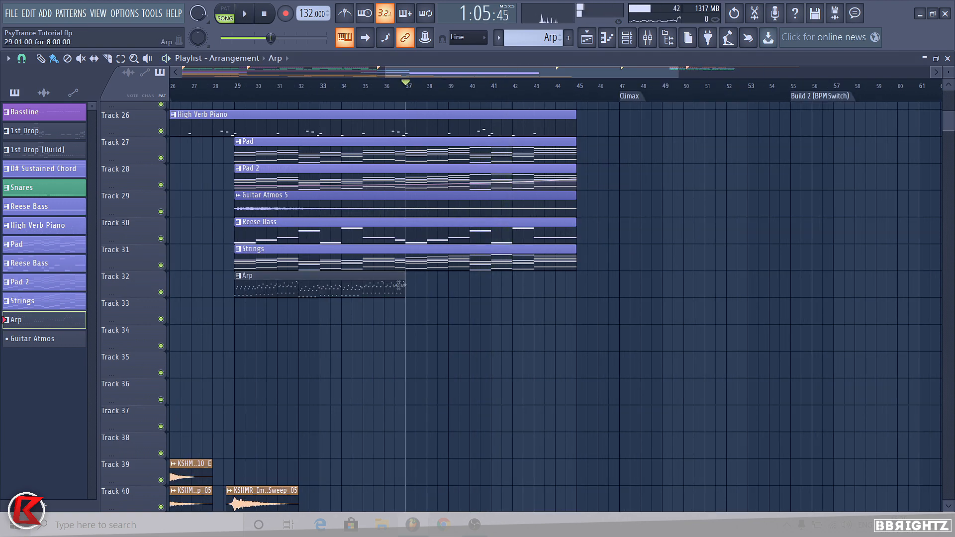
- Reopen the Arp notes, duplicate the eight-bar arpeggio into bars 9 to 16 and lower bars 1 to 8 by one semitone
double_click(345, 286)
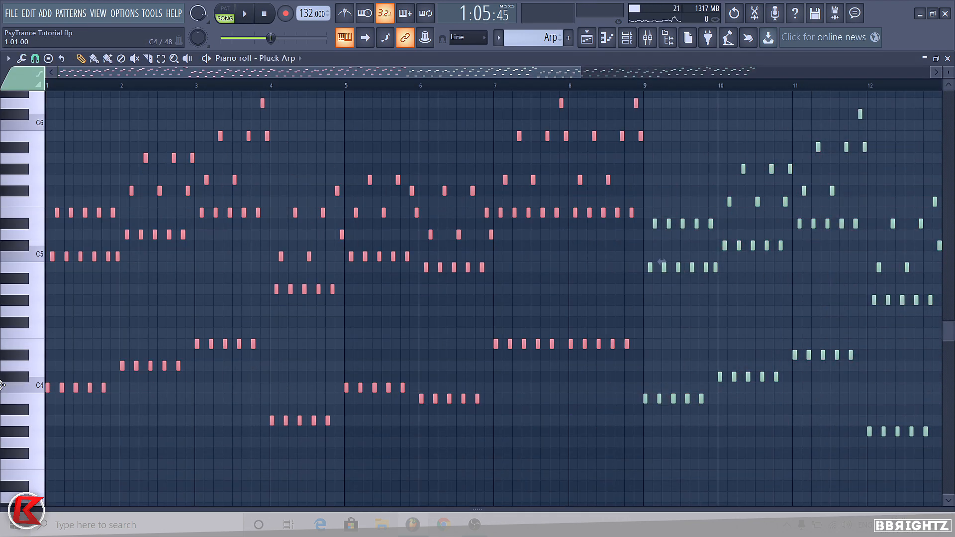
key("shift+Down")
scroll(641, 359, "up", 5)
key("ctrl+d")
- Lower the second half of bar 8 by two semitones and raise its first note to F5
left_click_drag(637, 386, 557, 97)
key("shift+Down")
key("shift+Down")
key("ctrl+d")
scroll(562, 211, "up", 1)
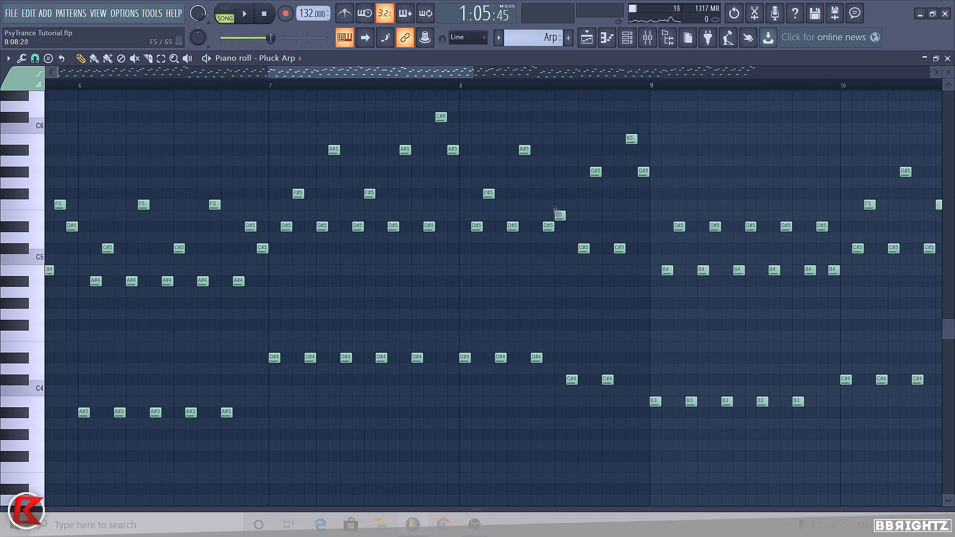
left_click_drag(556, 213, 557, 204)
- Play the Arp clip with the rest of the break and check the bar 8 transition in the piano roll
scroll(567, 312, "up", 2)
scroll(572, 279, "down", 1)
key("space")
key("space")
left_click(588, 39)
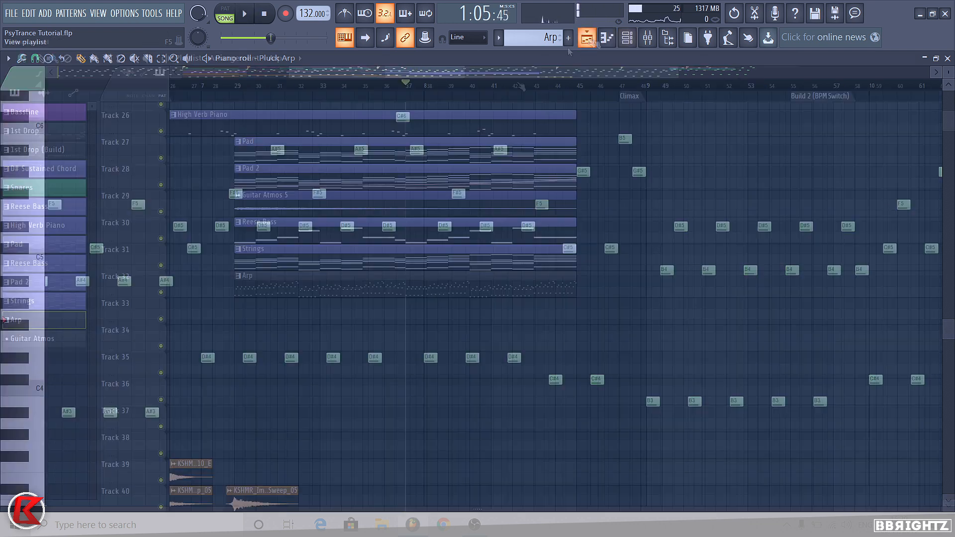
key("space")
double_click(271, 292)
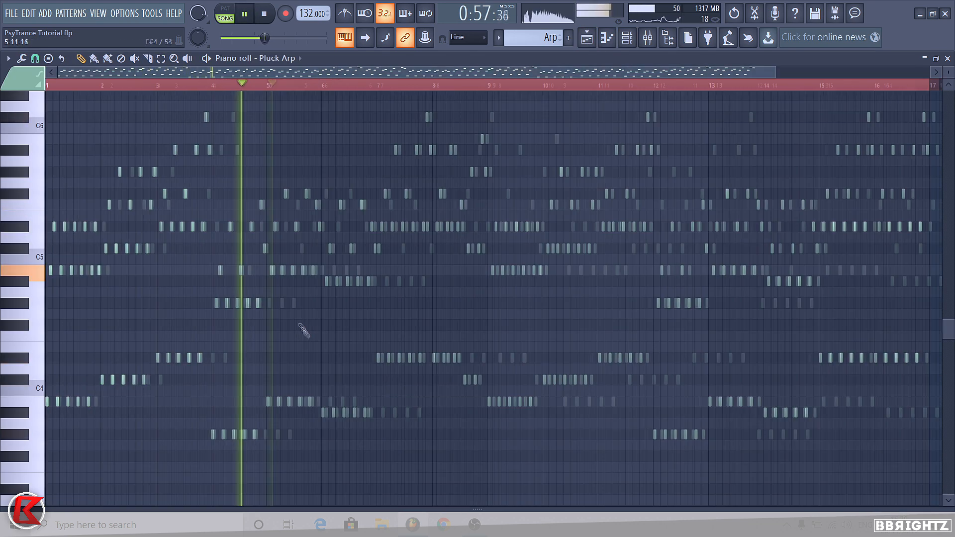
scroll(378, 326, "up", 5)
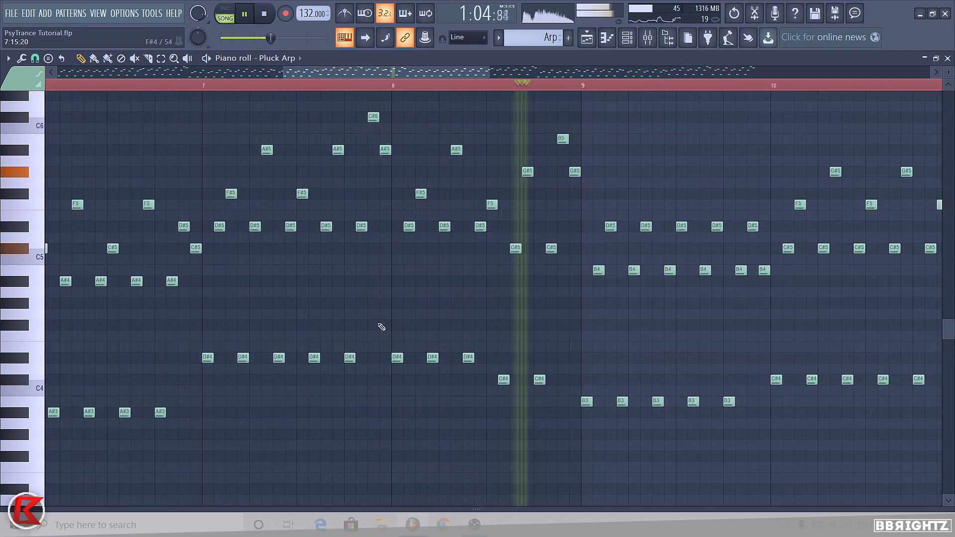
key("space")
key("F5")
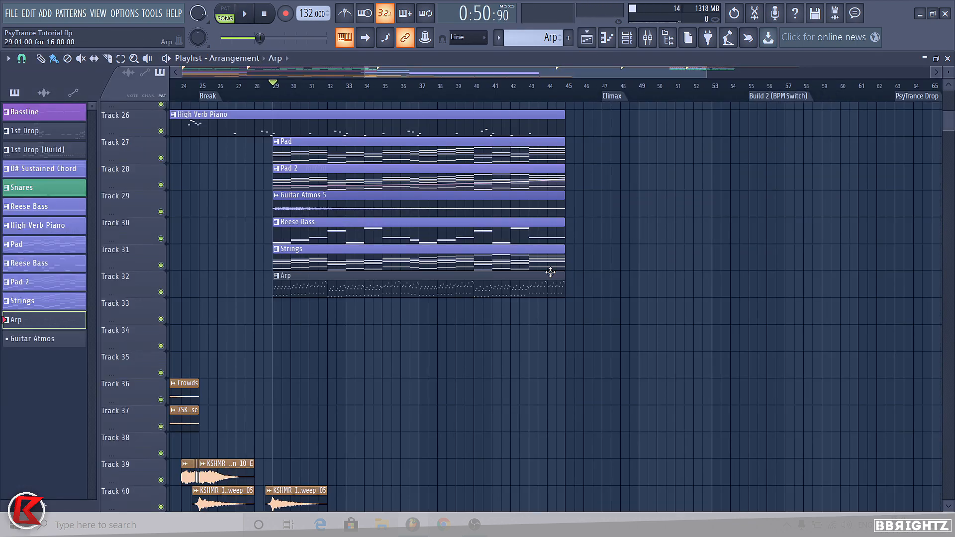
- Reopen the full Arp pattern in the piano roll, clear the time selection and switch playback to pattern mode
double_click(533, 288)
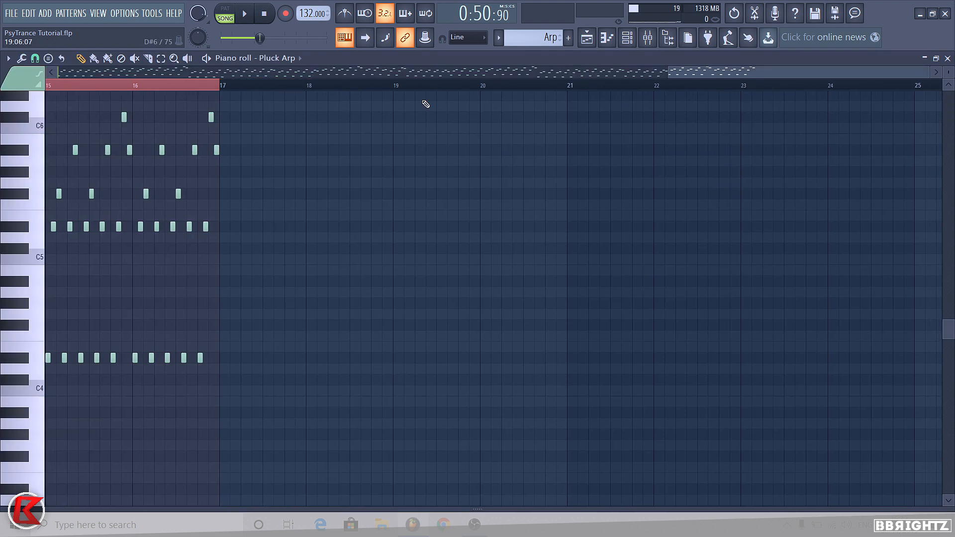
scroll(441, 171, "down", 3)
left_click(381, 86, "ctrl")
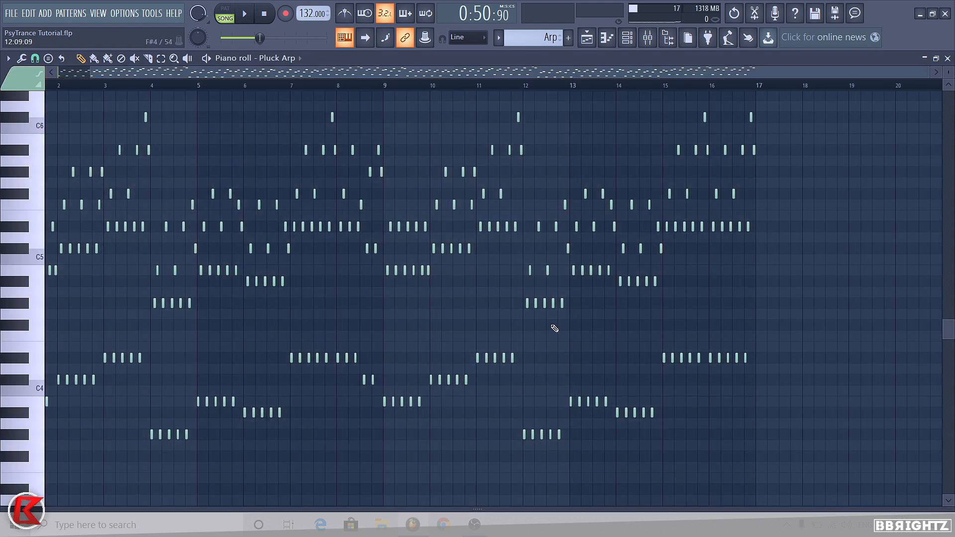
scroll(554, 329, "up", 2)
left_click(229, 7)
scroll(277, 149, "down", 2)
scroll(595, 244, "up", 2)
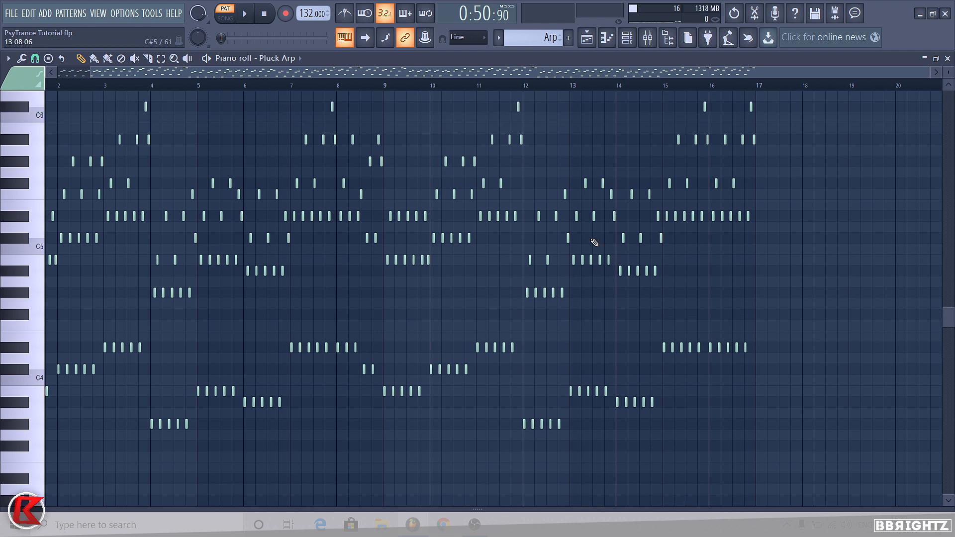
scroll(565, 203, "down", 1)
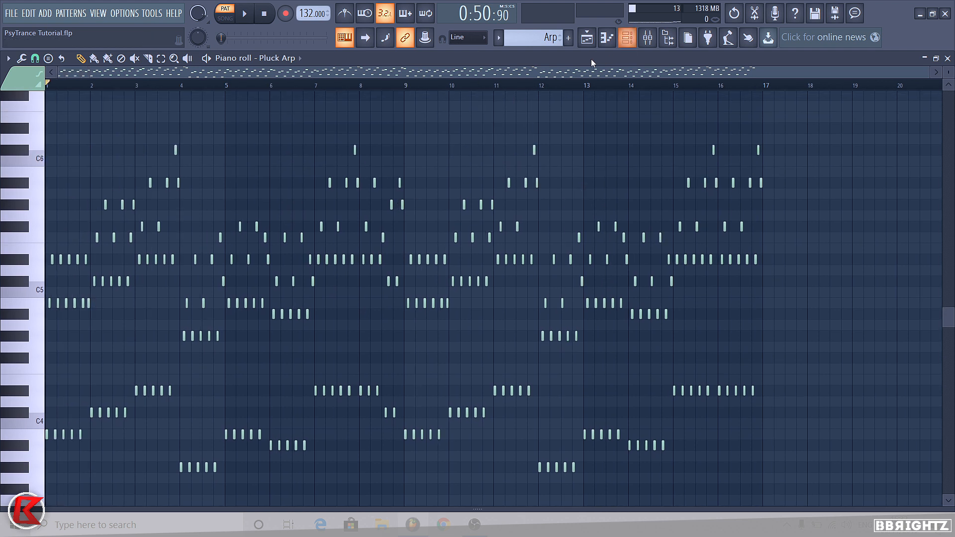
left_click(586, 39)
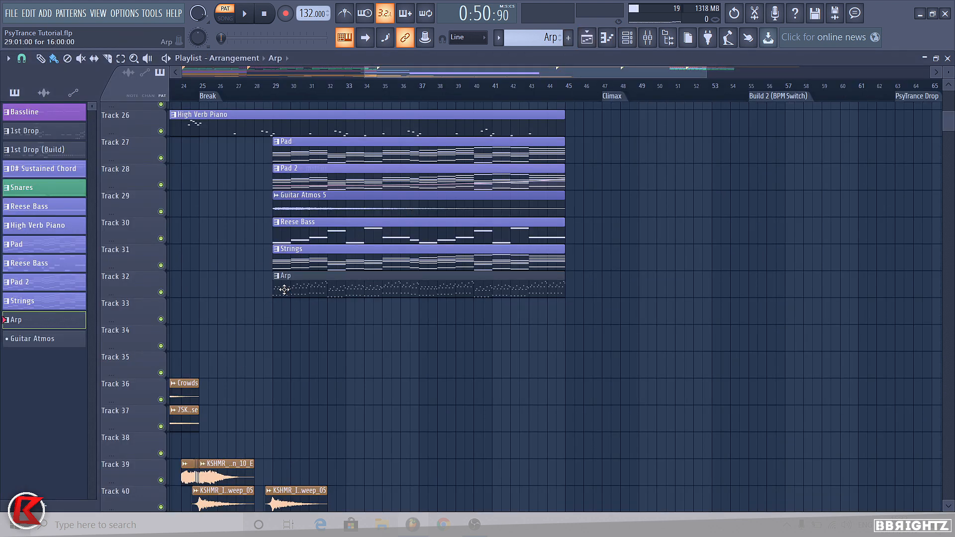
left_click(274, 85)
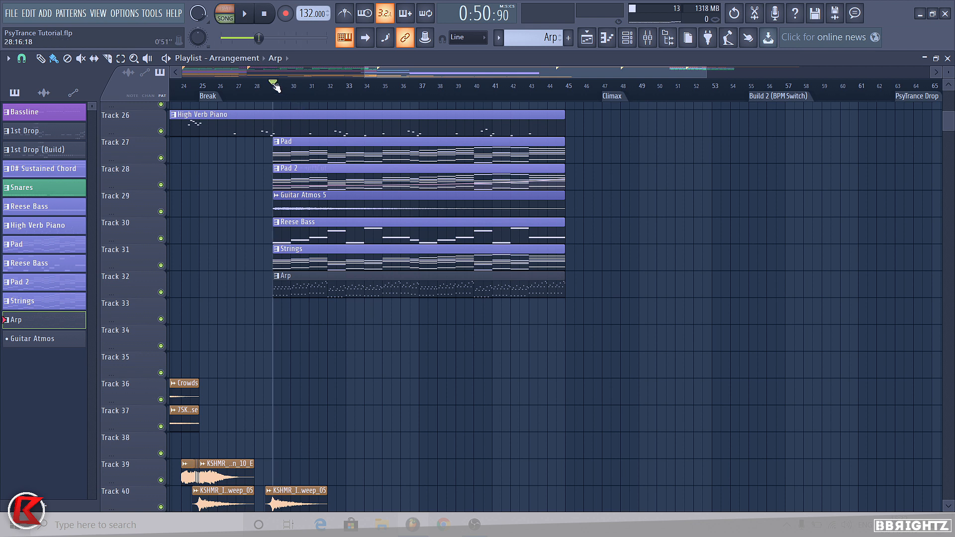
mouse_move(276, 87)
left_mouse_down()
mouse_move(348, 96)
mouse_move(282, 95)
mouse_move(290, 99)
left_mouse_up()
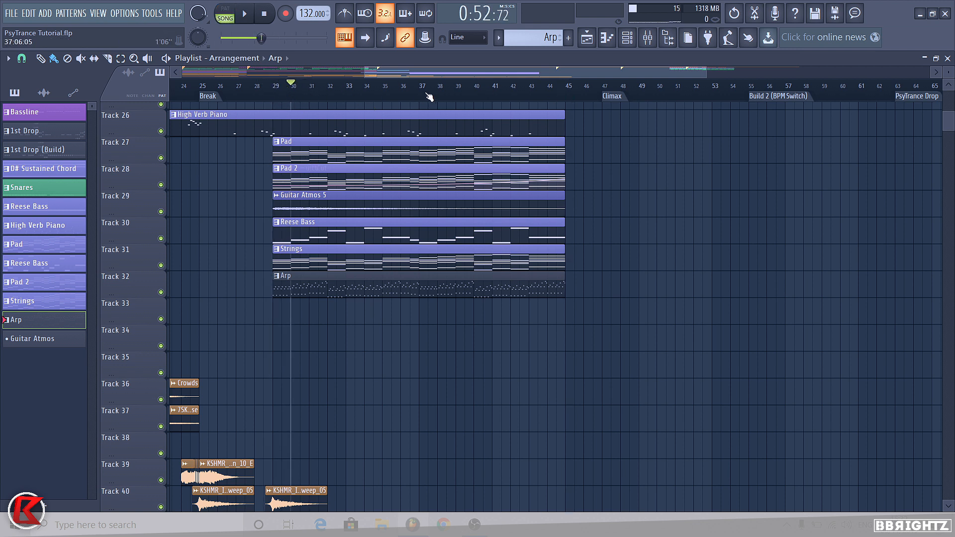
mouse_move(429, 97)
left_mouse_down()
mouse_move(419, 84)
mouse_move(507, 107)
mouse_move(447, 141)
mouse_move(294, 133)
mouse_move(317, 307)
left_mouse_up()
left_click(238, 13)
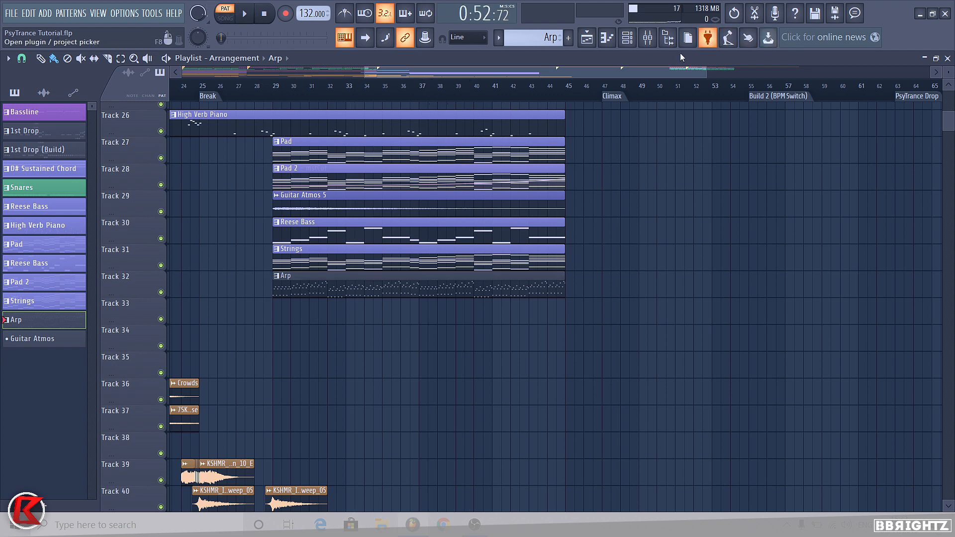
- Play the Arp pattern on its own in the piano roll to check the full arpeggio
left_click(627, 37)
left_click(373, 334)
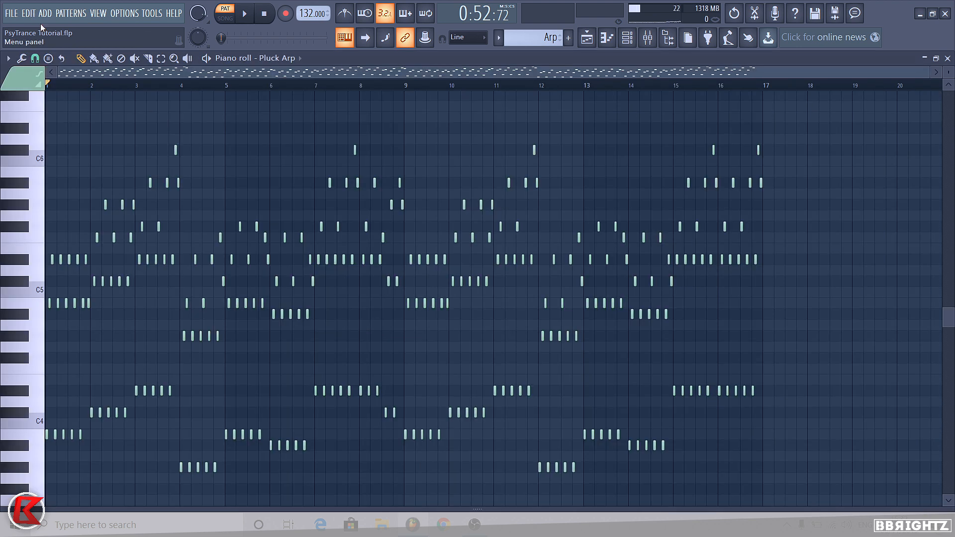
key("space")
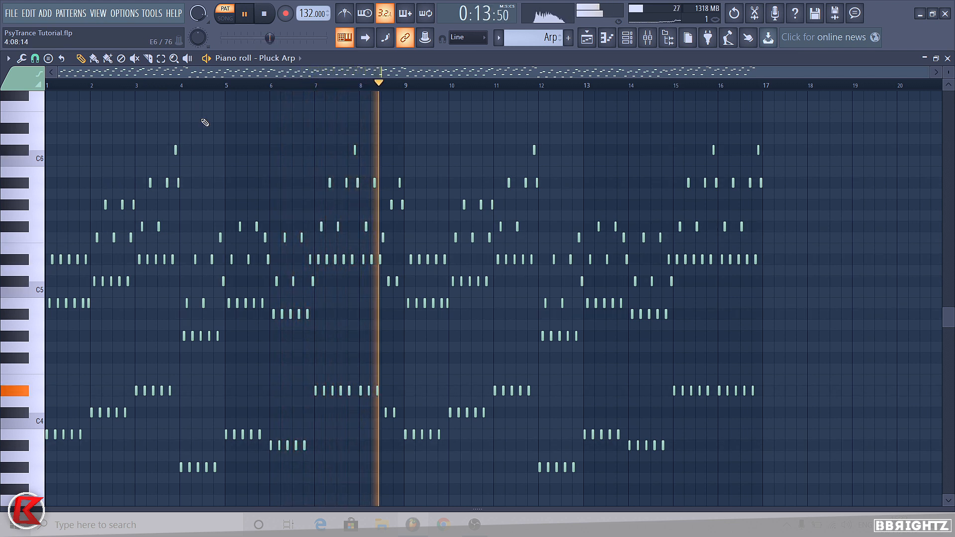
key("space")
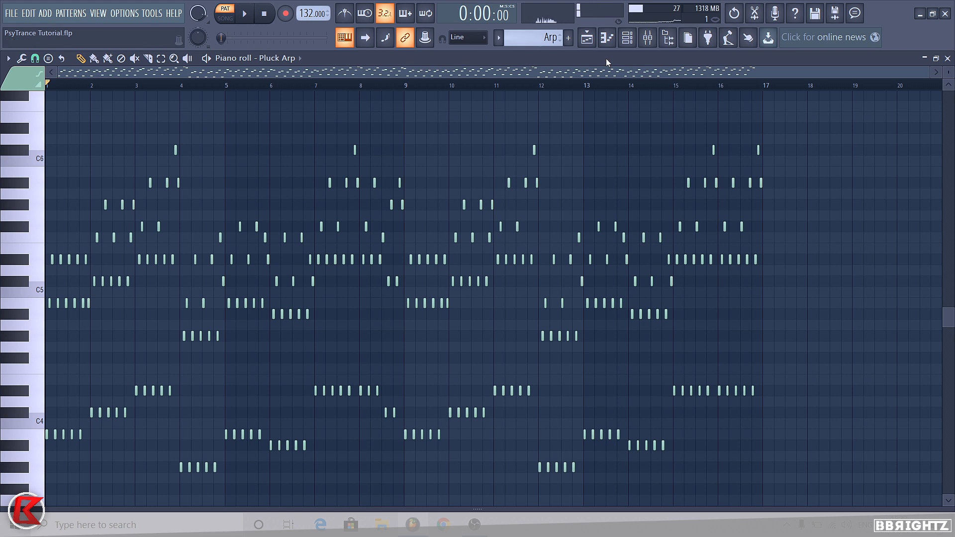
- Return to the playlist, select bars 29 to 45 and recolour the Arp clip to match the blue-violet break clips
left_click(586, 44)
left_click_drag(273, 86, 591, 109)
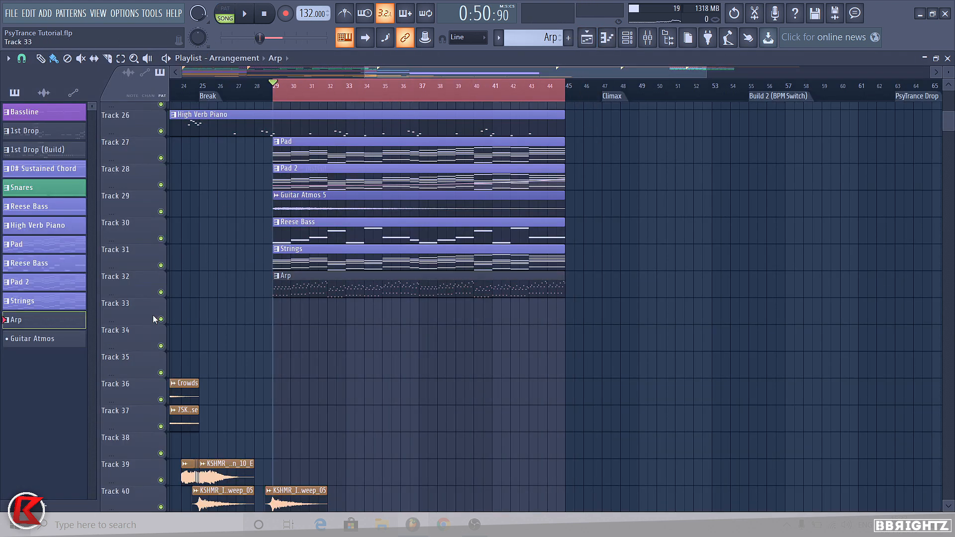
left_click(277, 279)
left_click(298, 330)
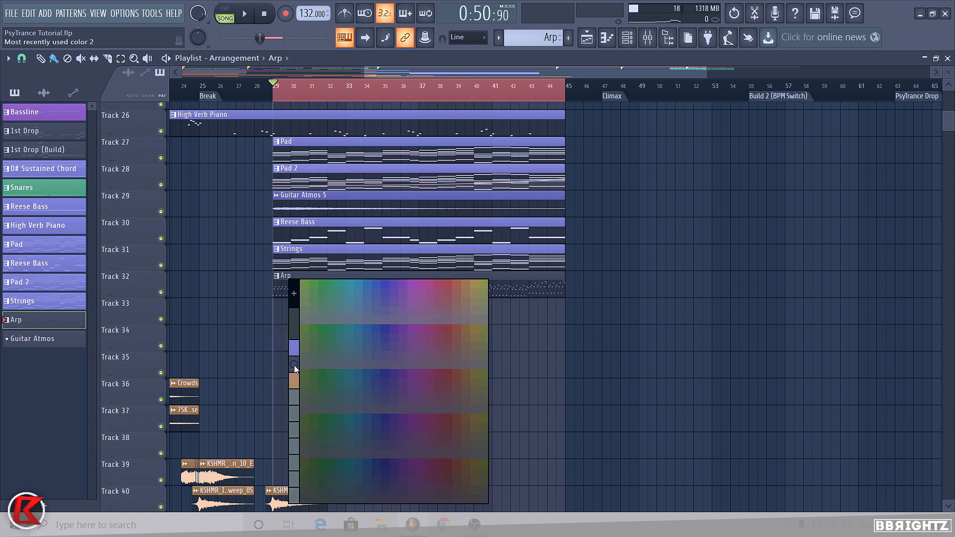
left_click(297, 351)
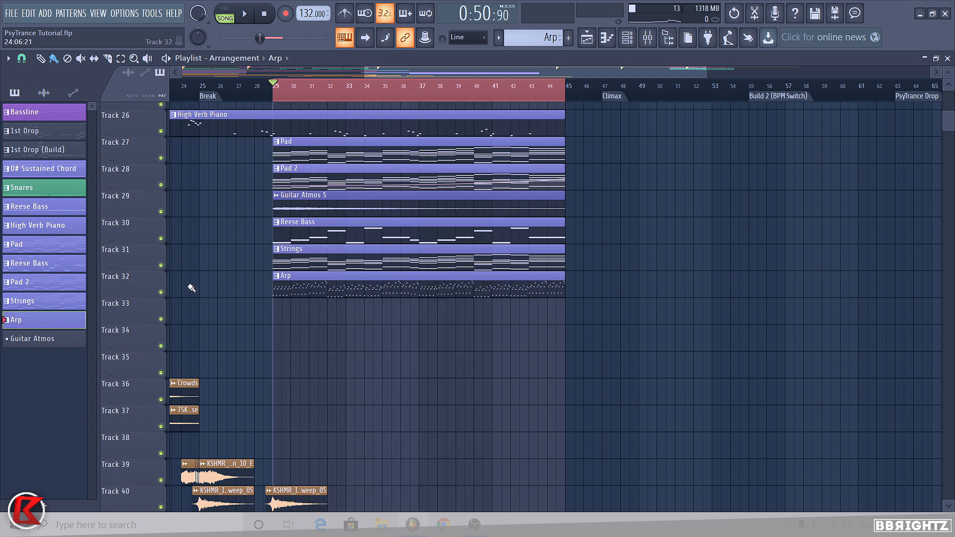
- Play the break and set the filter control cutoff in the Pluck Arp synth to 1.377
key("space")
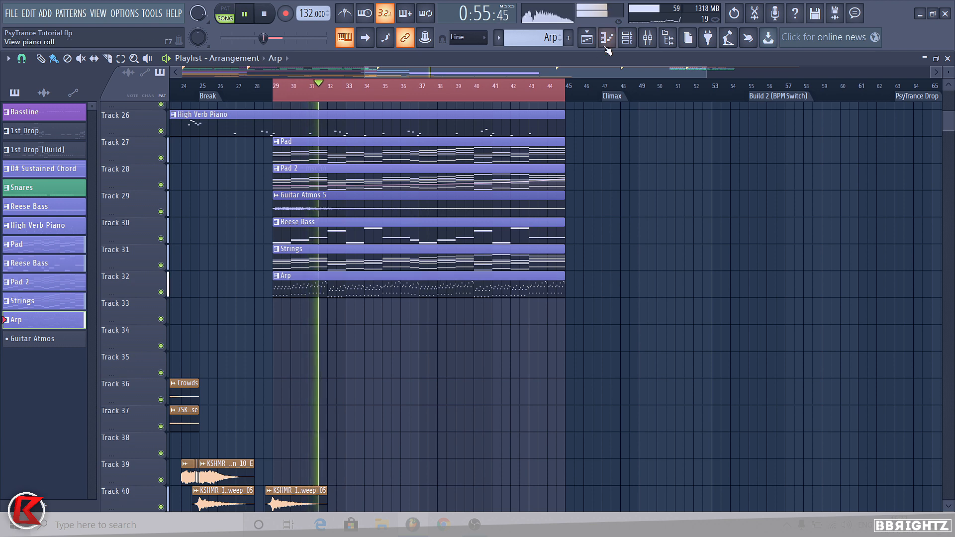
key("F6")
left_click(262, 338)
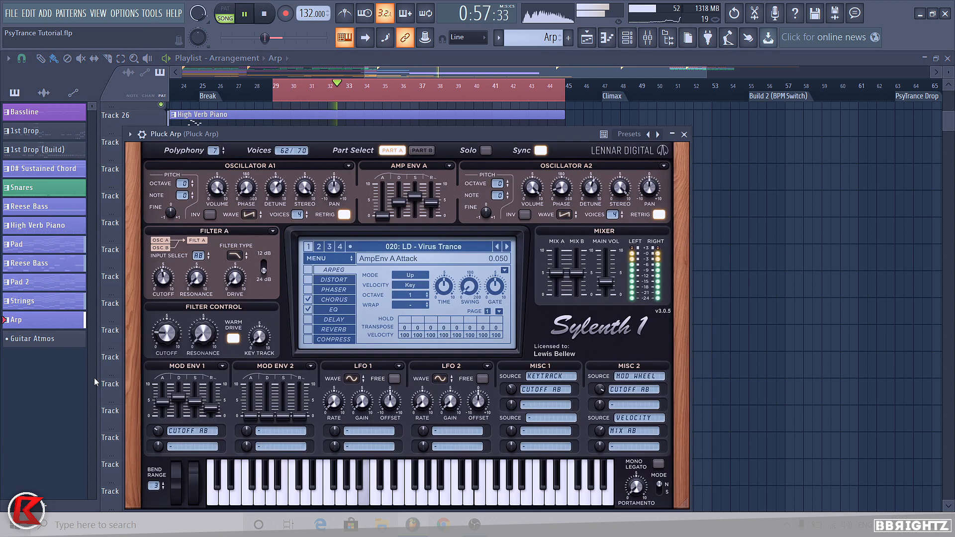
left_click_drag(167, 336, 145, 323)
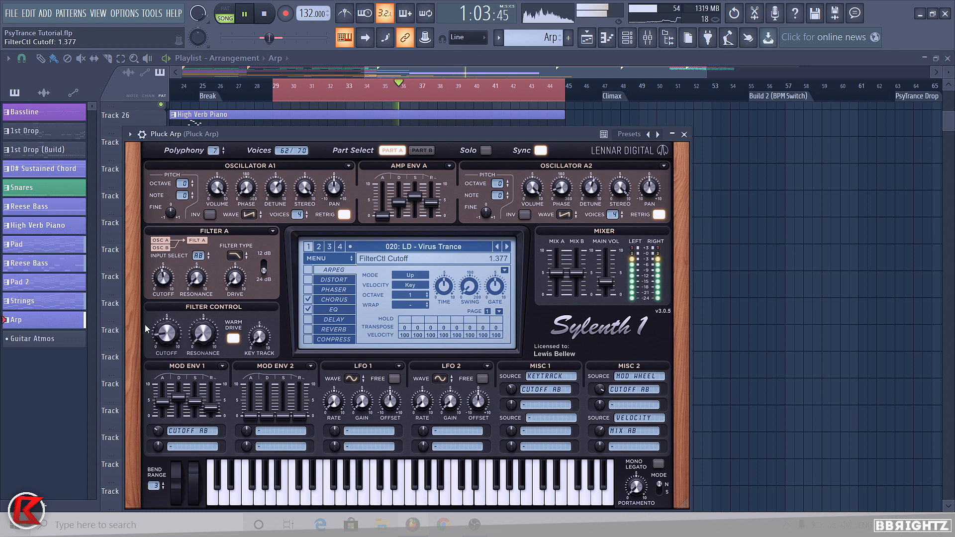
- Create an automation clip for the Pluck Arp's FilterCtl Cutoff on track 33 over bars 29 to 45 and stop playback
left_click(50, 16)
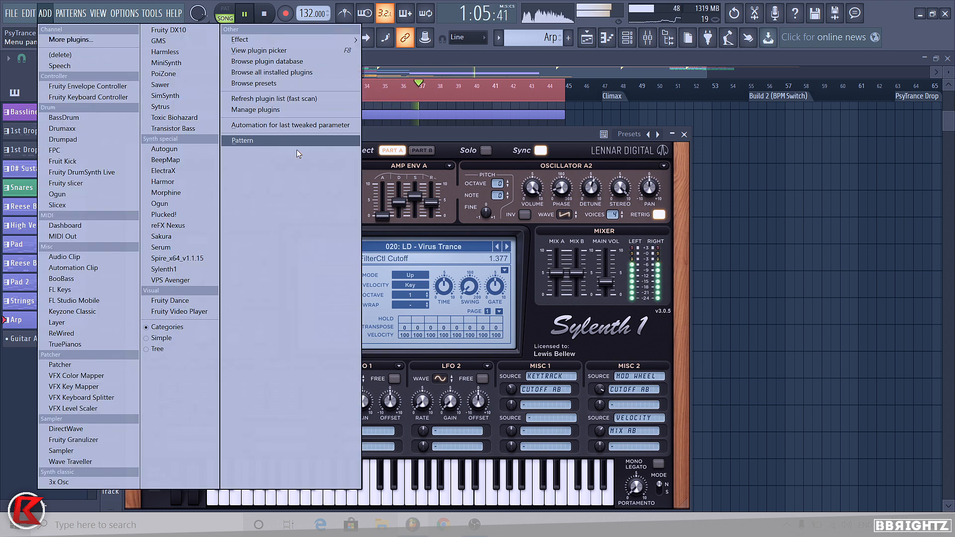
left_click(299, 152)
key("space")
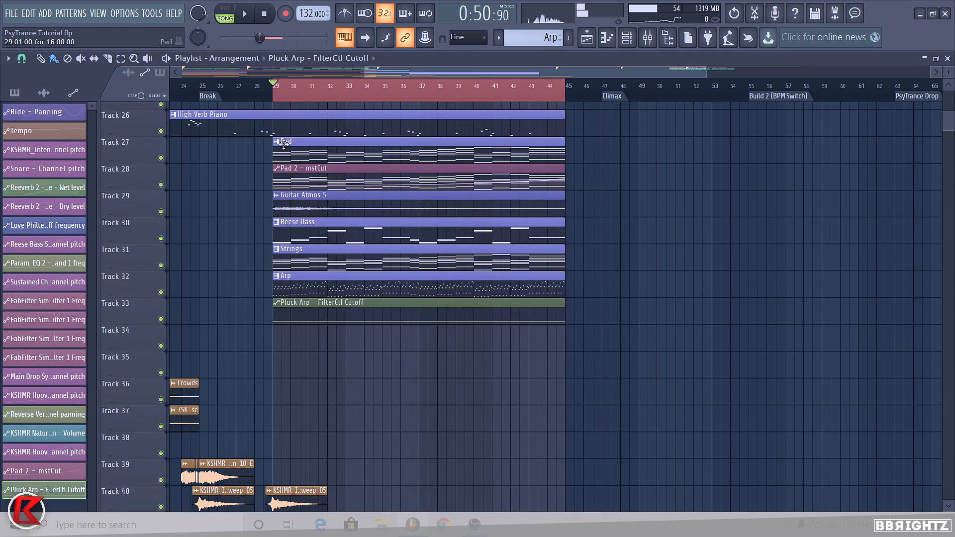
right_click(273, 322)
key("c")
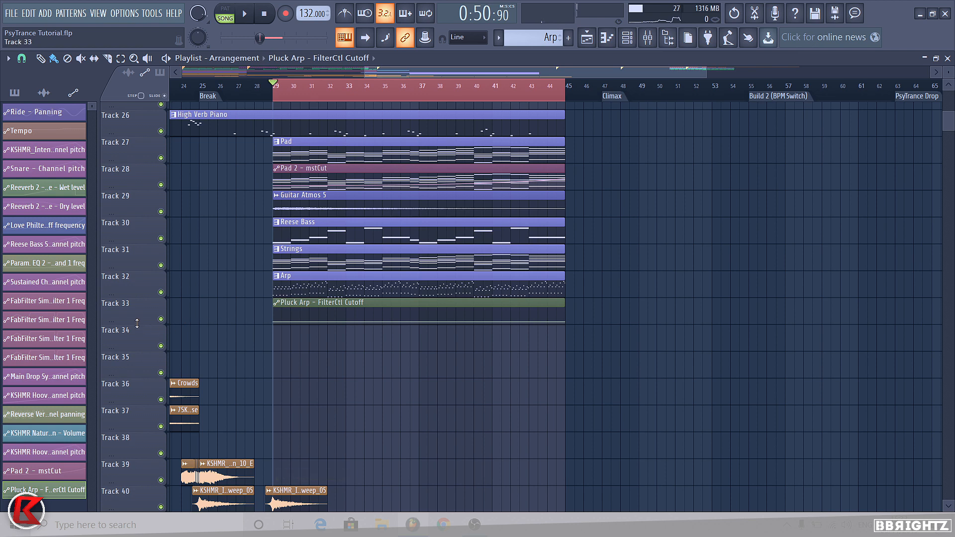
- Enlarge track 33 for the cutoff automation and solo it together with the Arp on track 32
left_click_drag(137, 324, 138, 398)
right_click(161, 292)
left_click(160, 393)
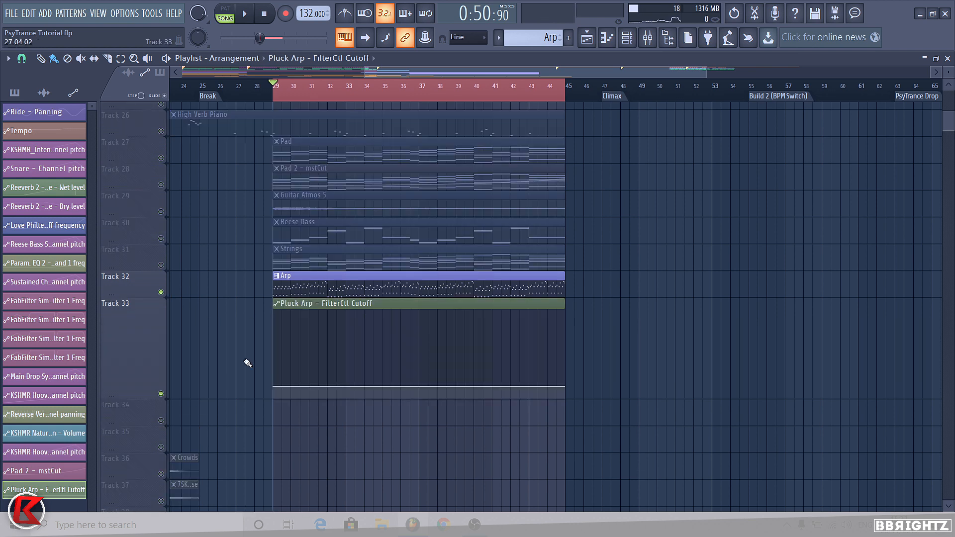
scroll(155, 314, "down", 4)
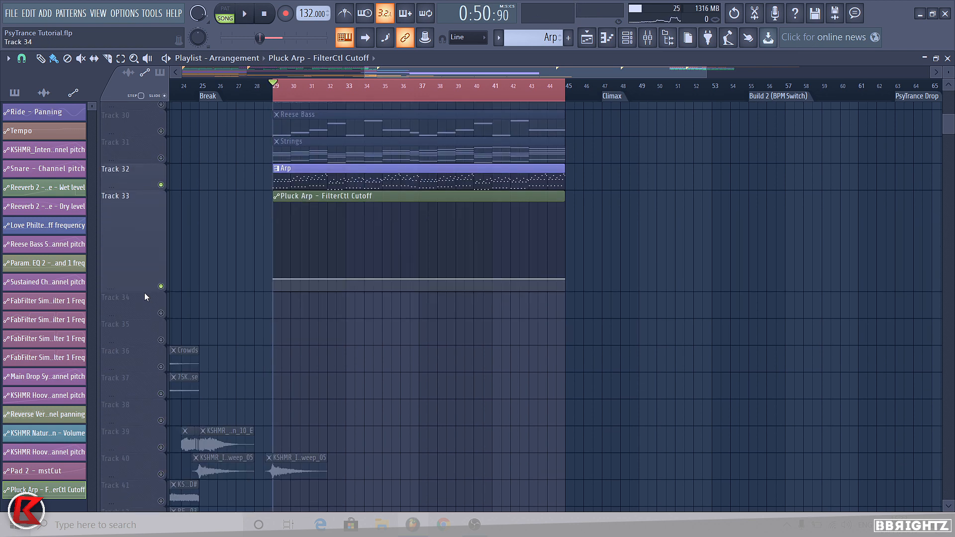
left_click_drag(143, 290, 144, 371)
scroll(281, 370, "up", 3)
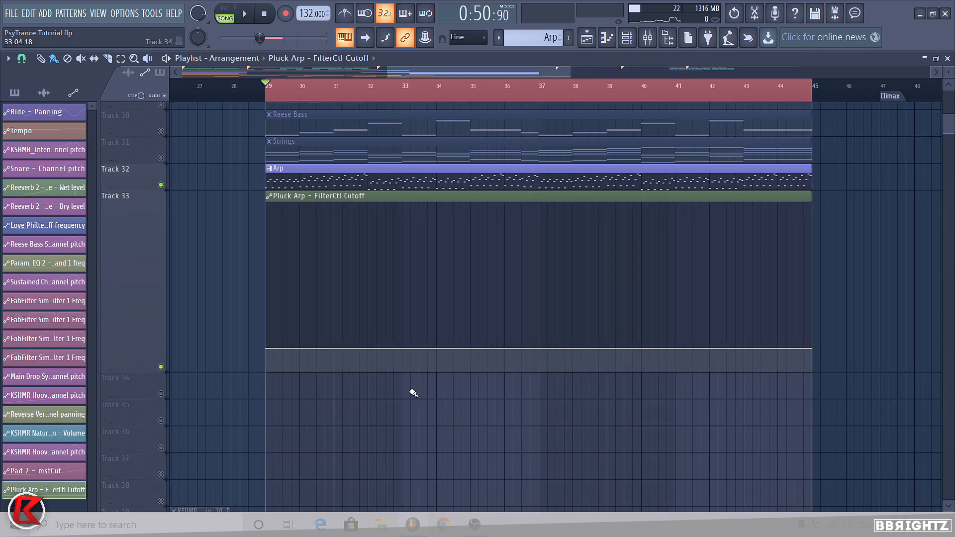
- Add a cutoff automation point at bar 33 and lower the starting point to about 5%, auditioning the arp
left_click(402, 348)
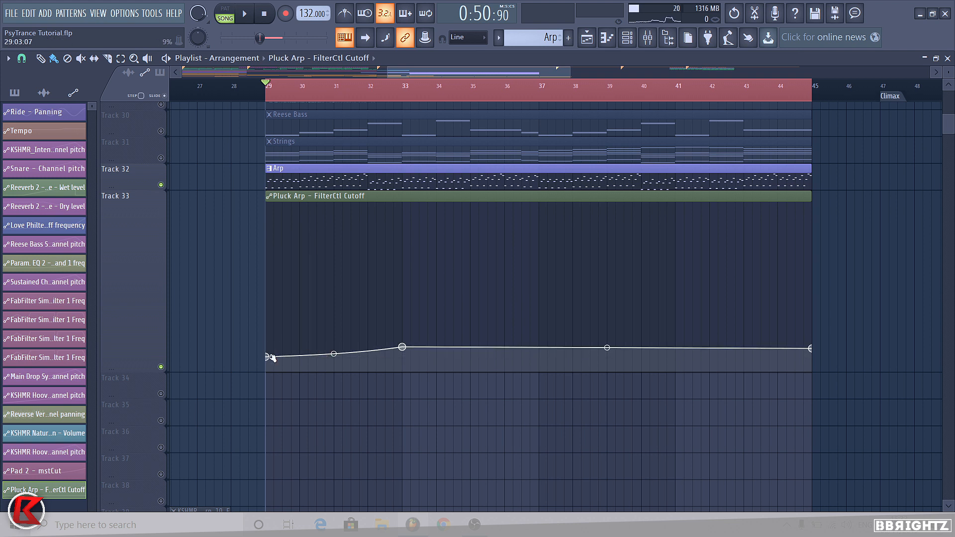
key("space")
left_click_drag(271, 357, 307, 362)
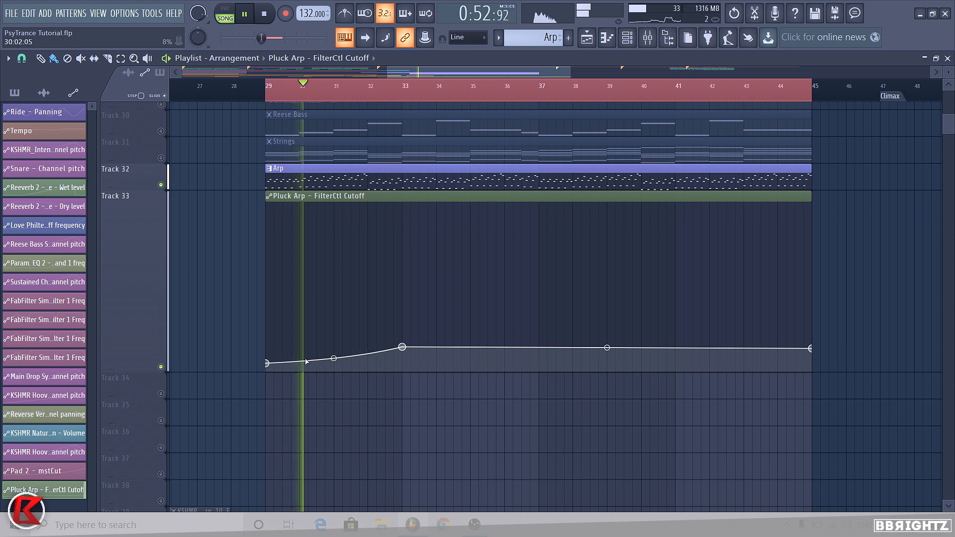
key("space")
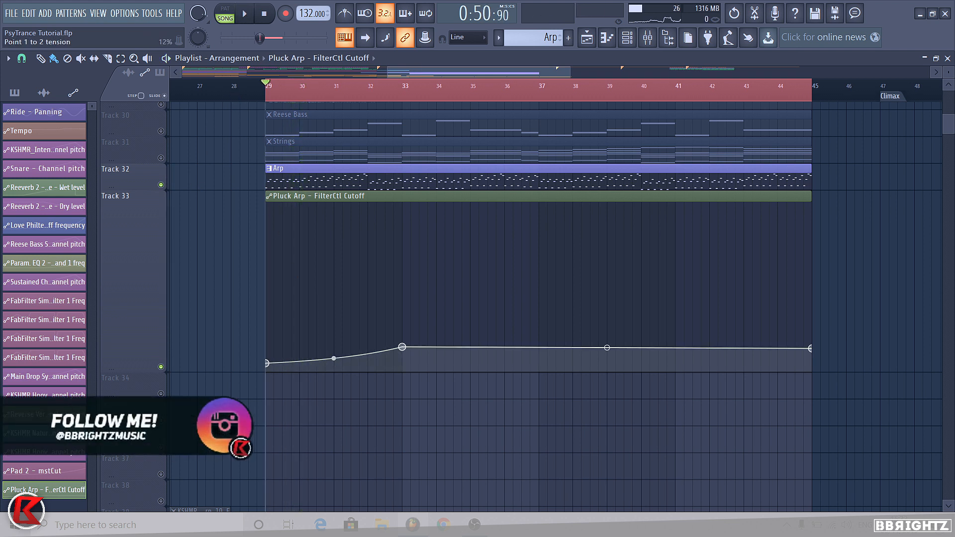
- Unmute the other break tracks and lower the cutoff automation's starting point slightly while playing the full mix
scroll(166, 229, "up", 1)
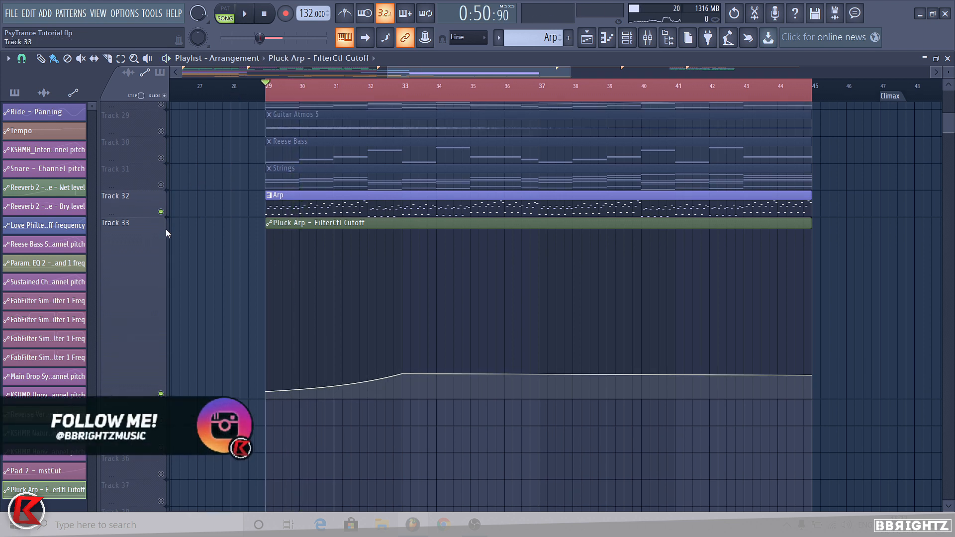
key("space")
key("space")
scroll(172, 199, "up", 3)
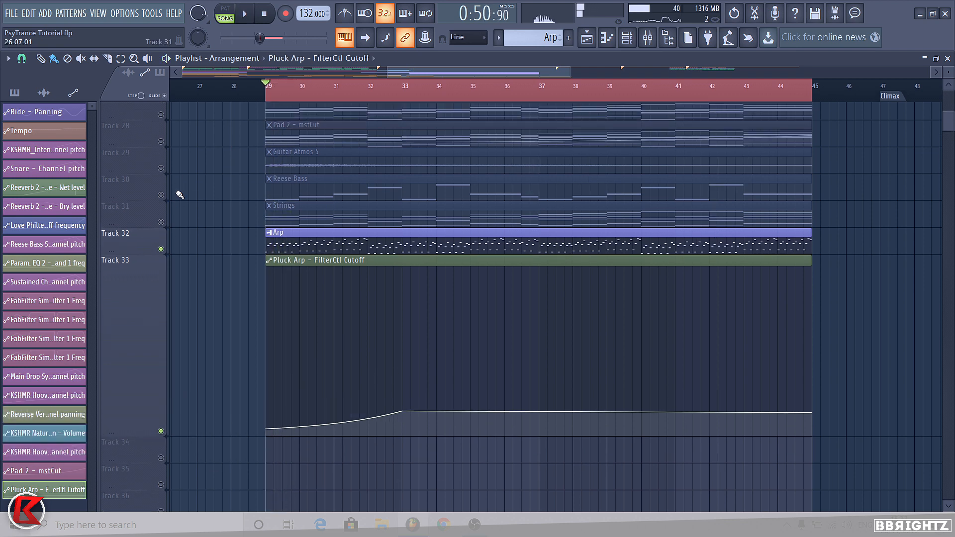
right_click(163, 133)
key("space")
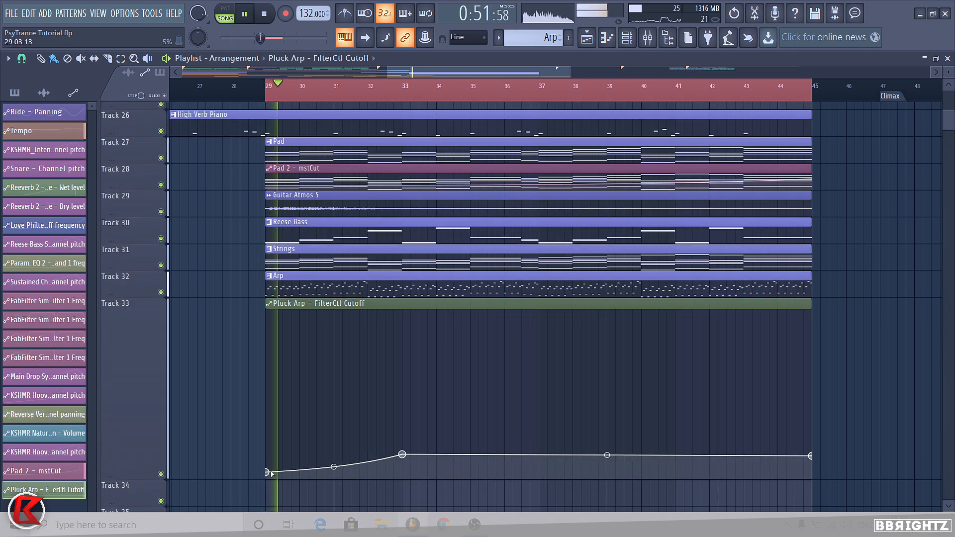
left_click_drag(266, 472, 267, 476)
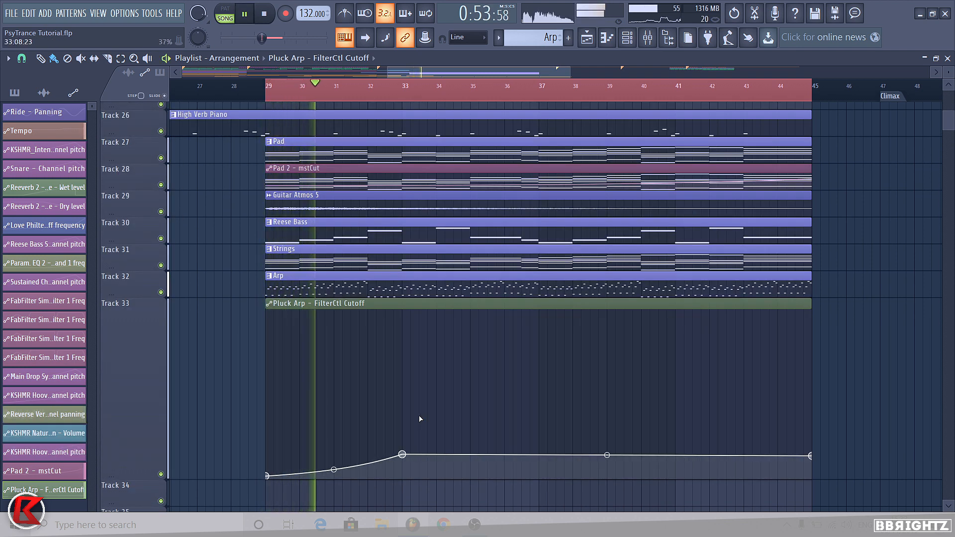
key("space")
- Copy the bar 33 cutoff value to a new automation point at bar 35 and delete the bar 33 point
right_click(403, 453)
left_click(441, 474)
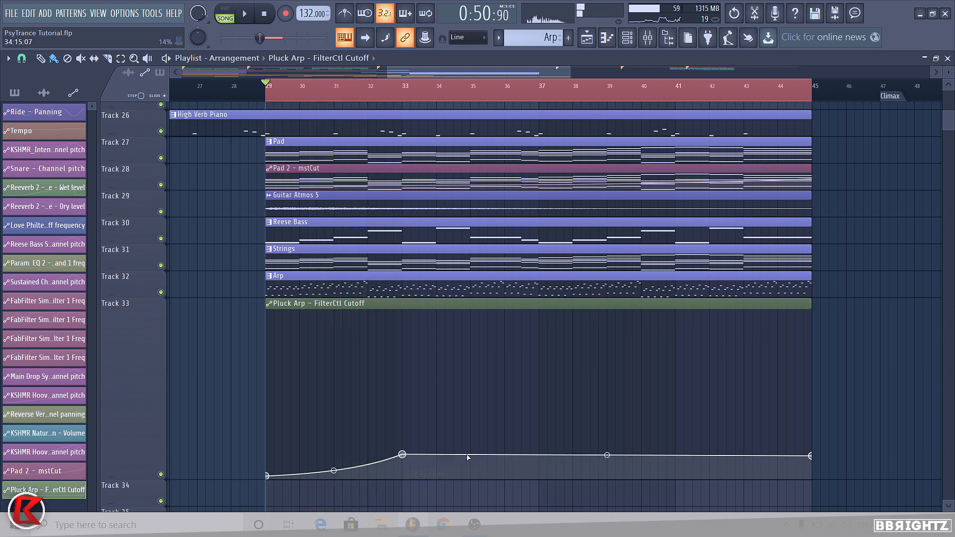
right_click(470, 455)
left_click(489, 307)
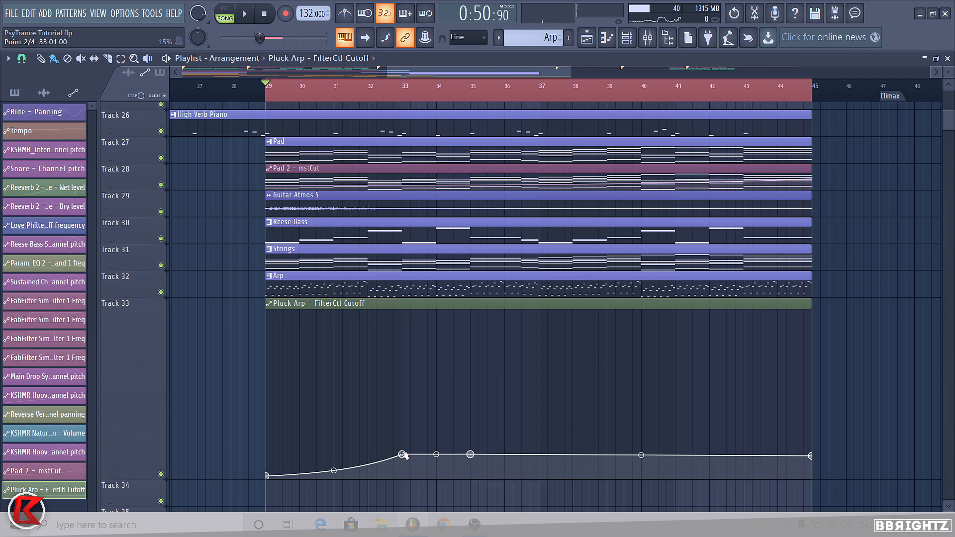
right_click(402, 455)
left_click(424, 308)
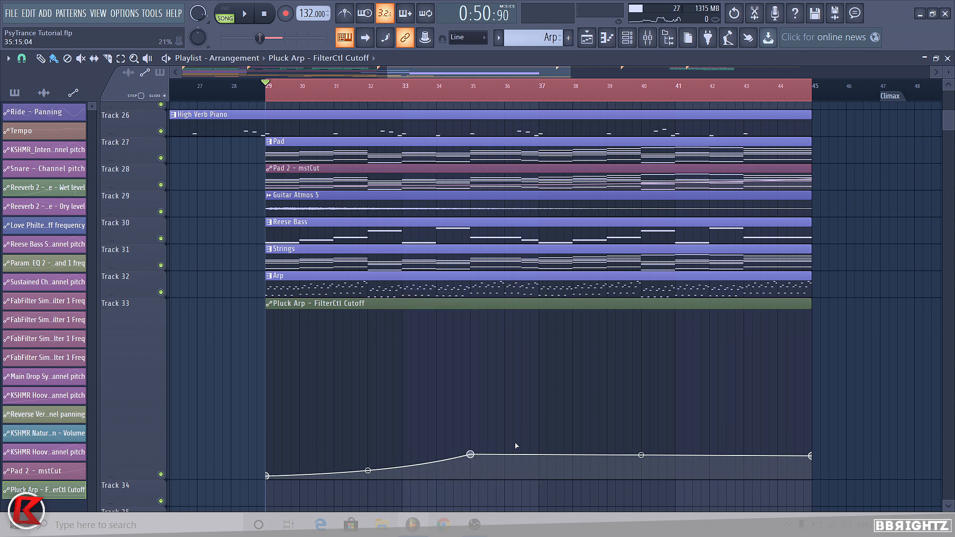
- Add a cutoff automation point at bar 37 and raise it to about 21% while playing from bar 34
left_click_drag(537, 454, 538, 447)
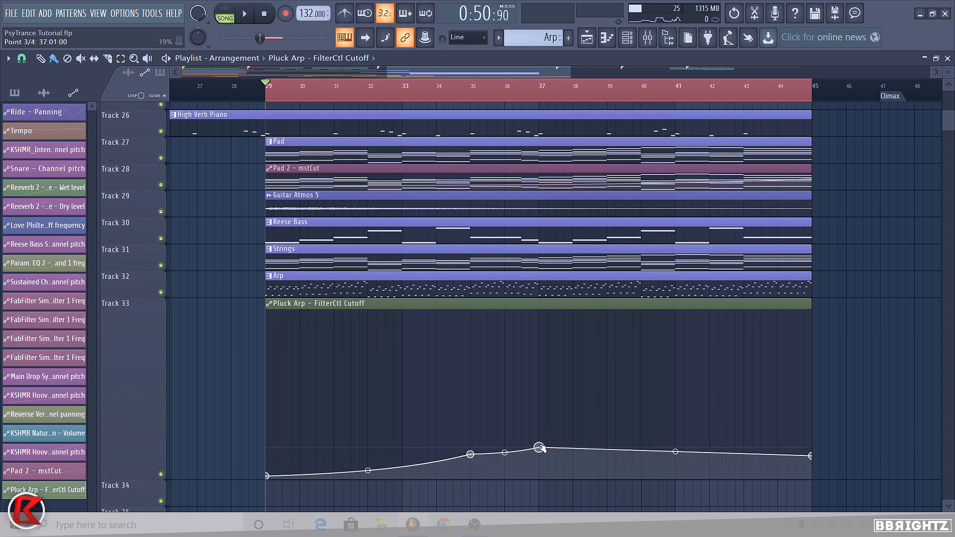
left_click(436, 95)
key("space")
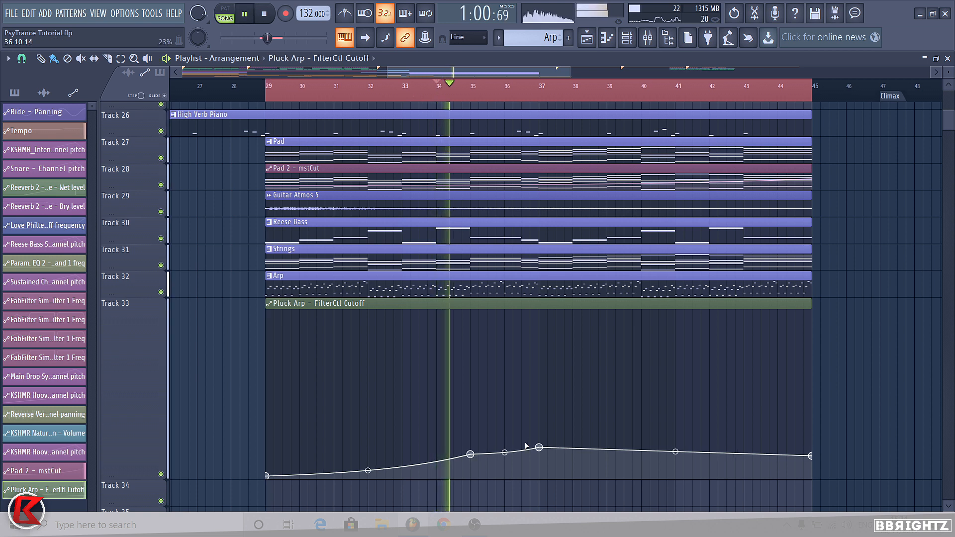
left_click_drag(539, 448, 540, 445)
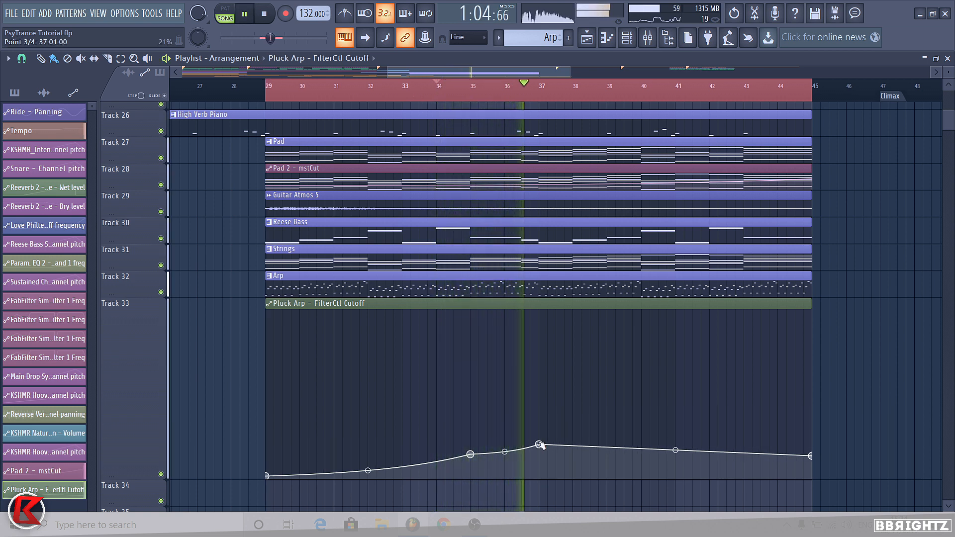
- Copy the bar 37 point's value, stop playback, then add a cutoff automation point at bar 41 and raise it to about 26%
right_click(540, 444)
left_click(556, 474)
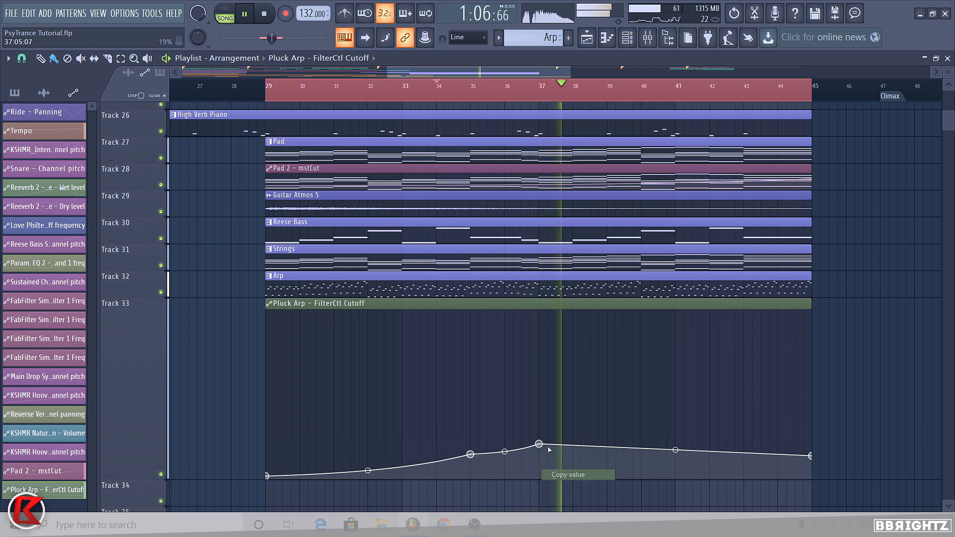
key("space")
right_click(676, 440)
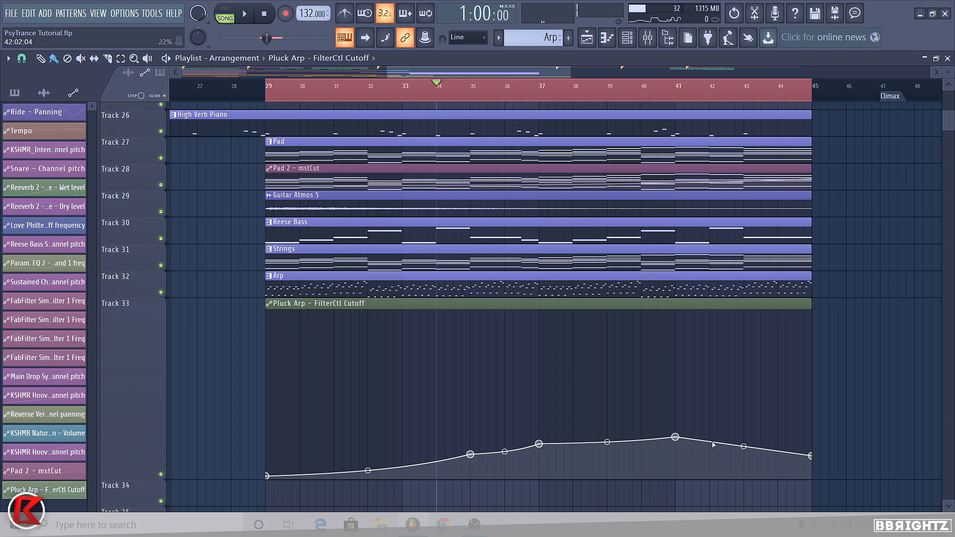
left_click_drag(677, 438, 677, 436)
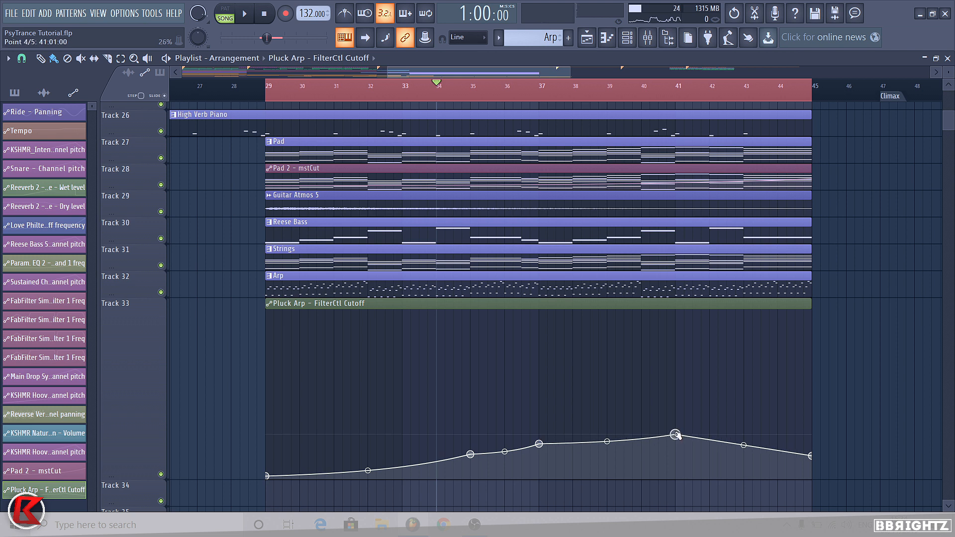
- Raise the Pluck Arp cutoff automation's bar 45 end point above the bar 41 point and play the ending from bar 40
key("space")
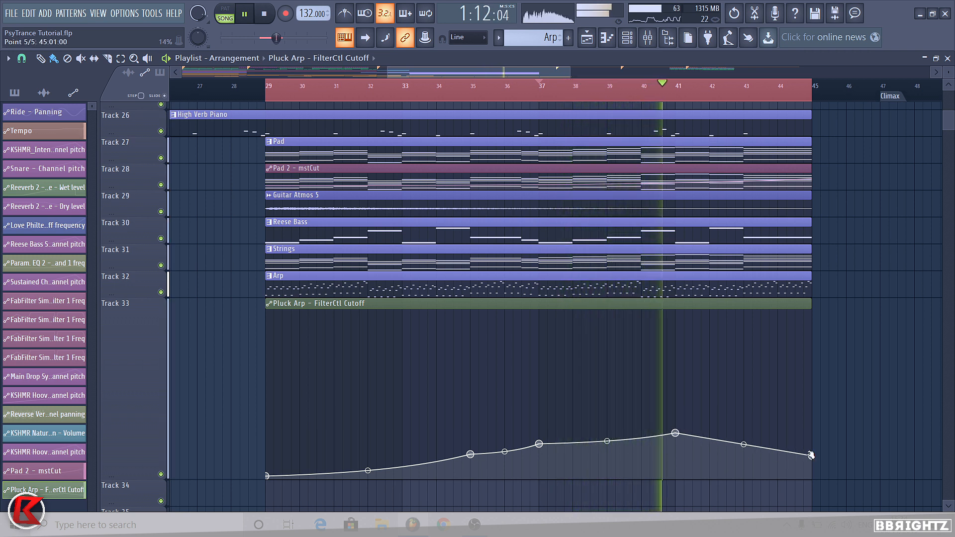
left_click_drag(810, 456, 810, 443)
key("space")
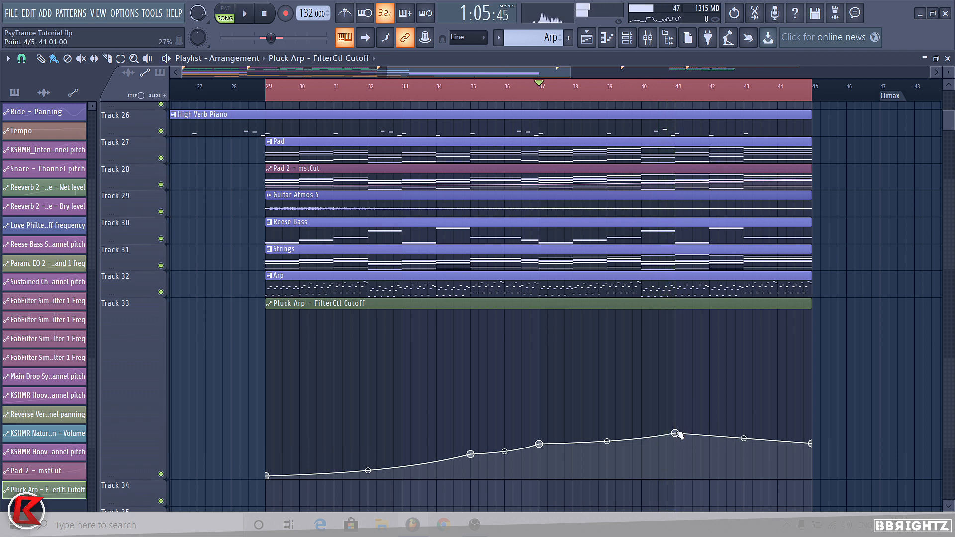
left_click_drag(811, 442, 811, 412)
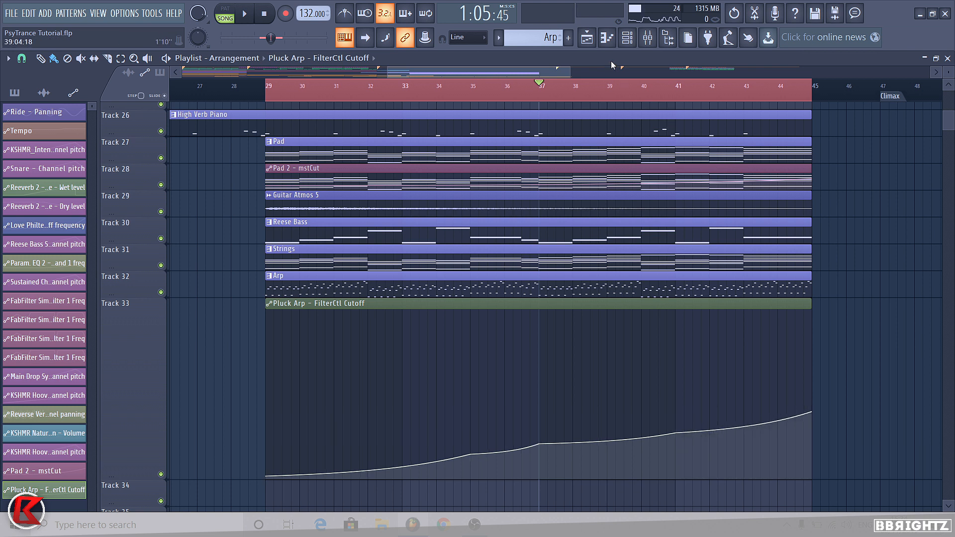
left_click(649, 86)
key("space")
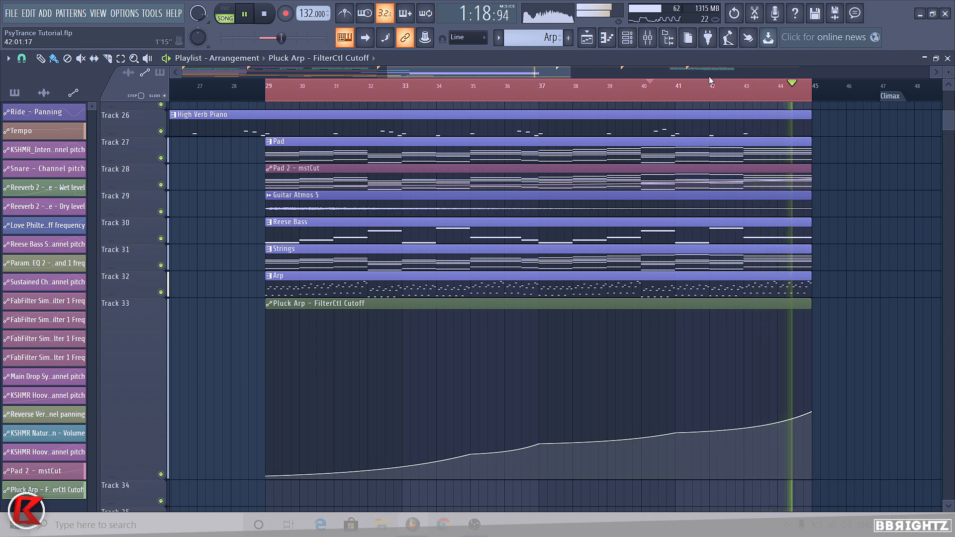
right_click(717, 92)
key("space")
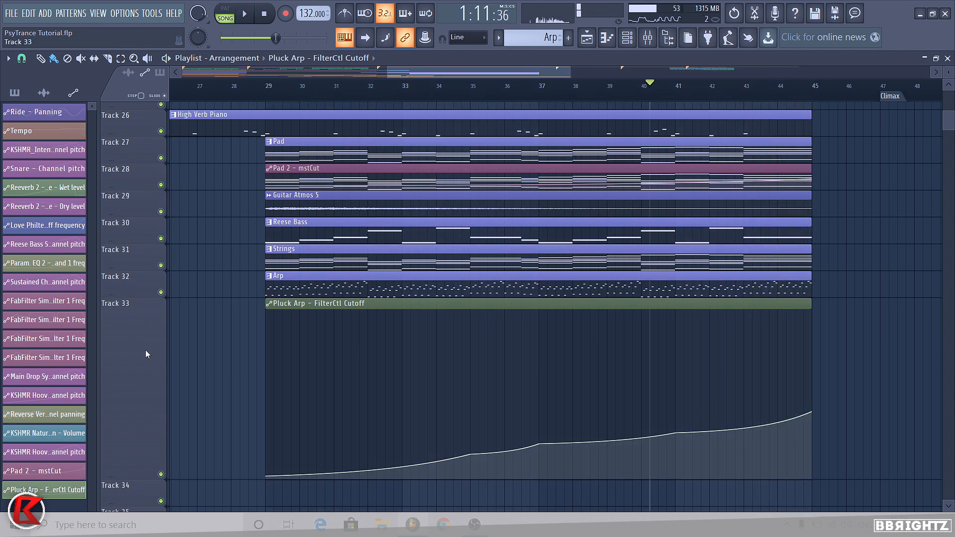
- Reset Track 33 to its normal height and move the Pluck Arp cutoff automation clip up onto the Arp clip on Track 32
right_click(145, 350)
mouse_move(219, 335)
left_click(265, 358)
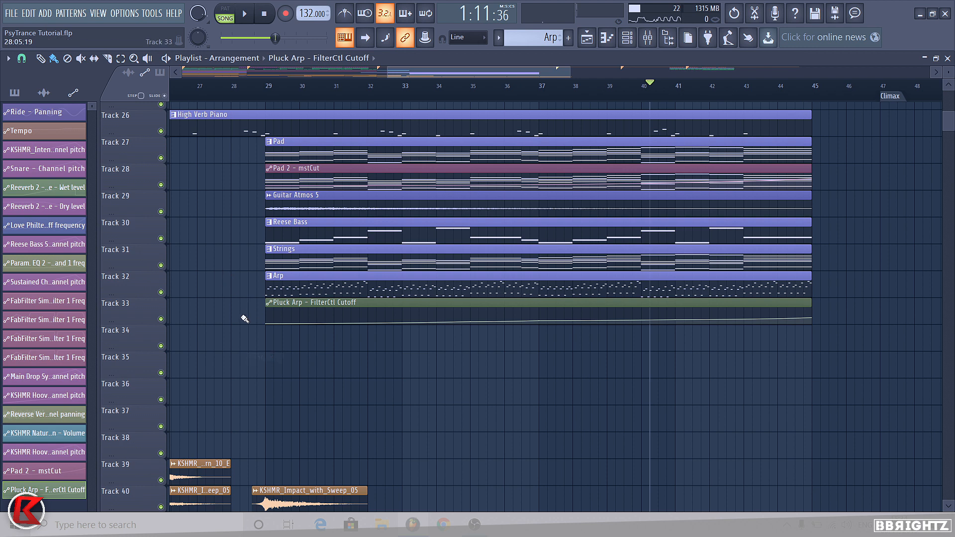
left_click_drag(242, 316, 299, 318)
key("shift+Up")
key("ctrl+d")
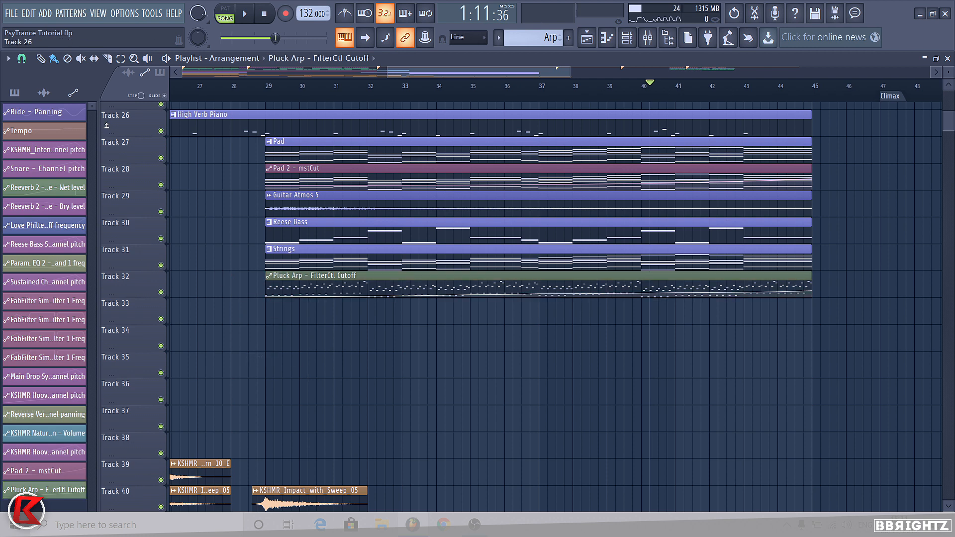
- Solo the Pad on Track 27 and set a time selection over the clip from bar 29 to bar 45
left_click(269, 90)
left_click(159, 157, "ctrl")
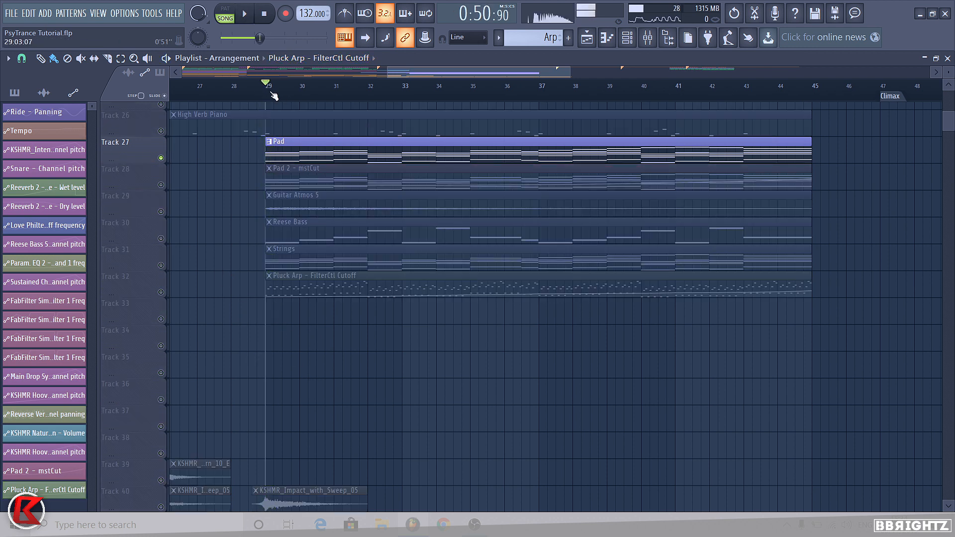
left_click_drag(269, 91, 814, 100)
key("ctrl+d")
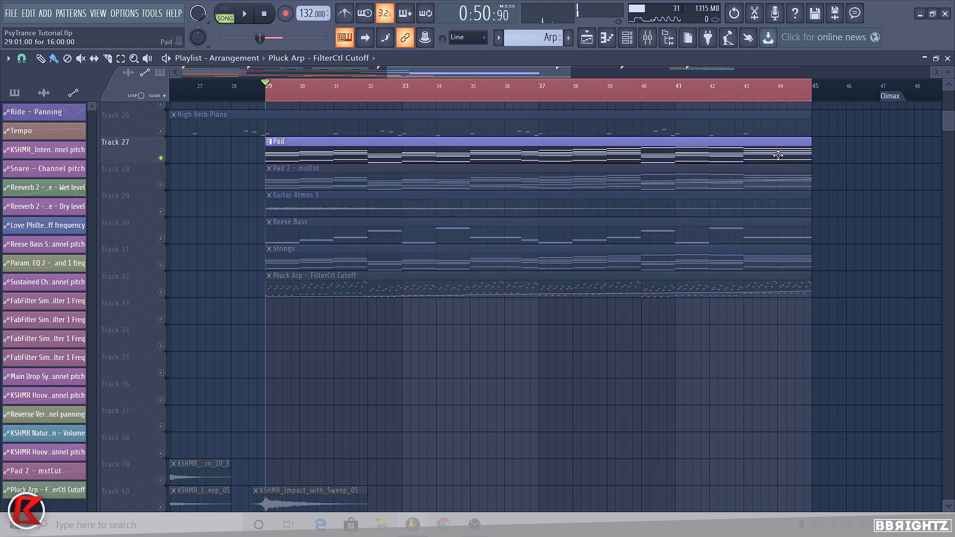
- Open the Pad 1 synth, tweak its main filter cutoff and create an automation clip for it over the selected bars
left_click(778, 155)
key("F6")
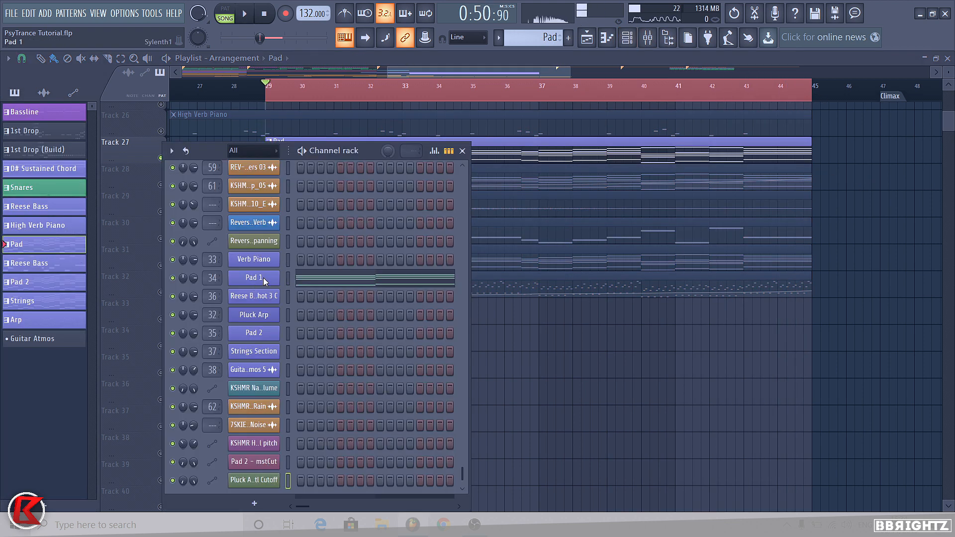
left_click(263, 277)
key("space")
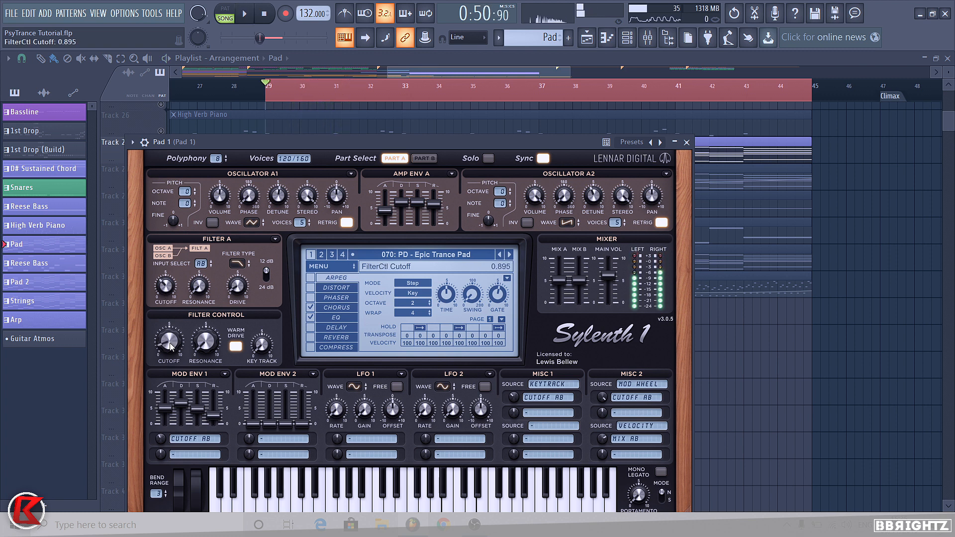
left_click(46, 13)
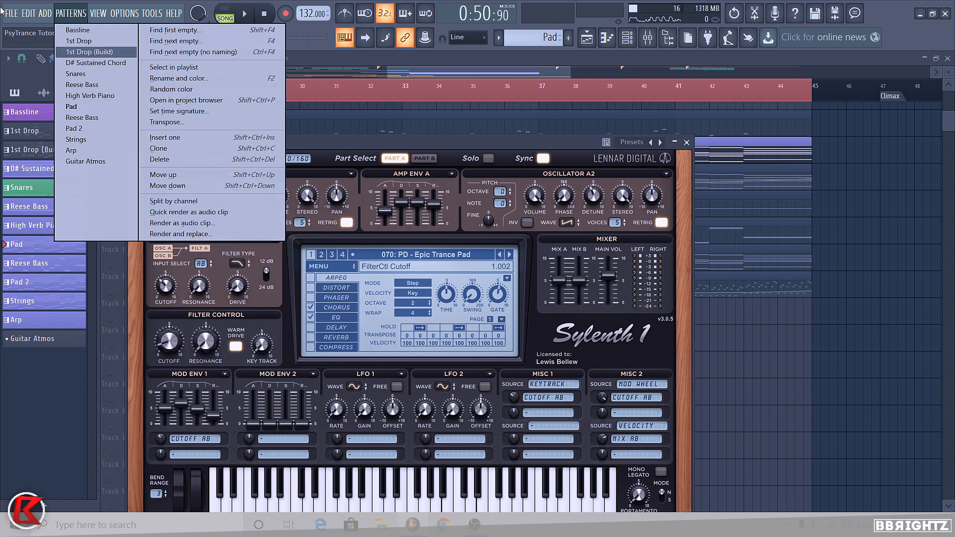
left_click(290, 124)
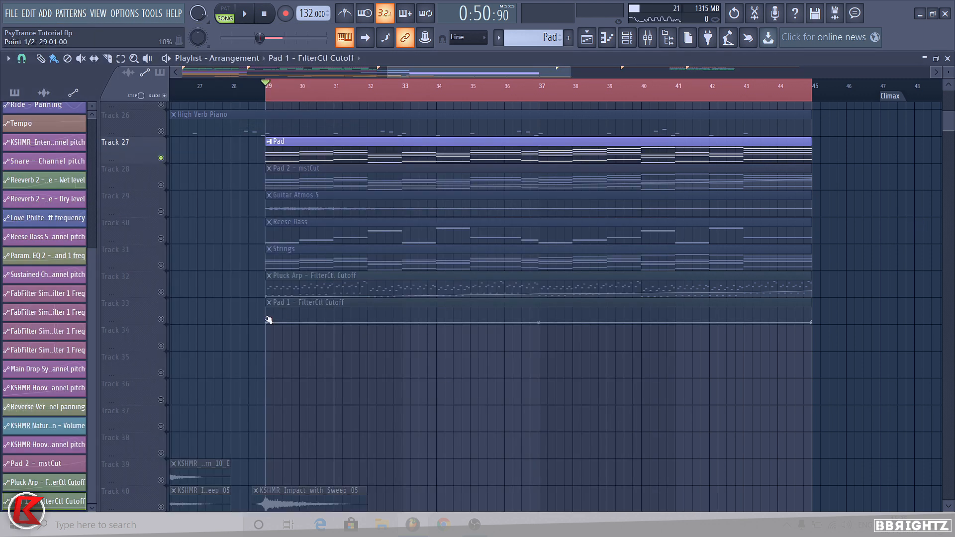
- Raise the end of the Pad 1 cutoff automation into a gentle upward slope, and enable and enlarge Track 33 during playback
right_click(269, 320)
left_click_drag(814, 324, 815, 321)
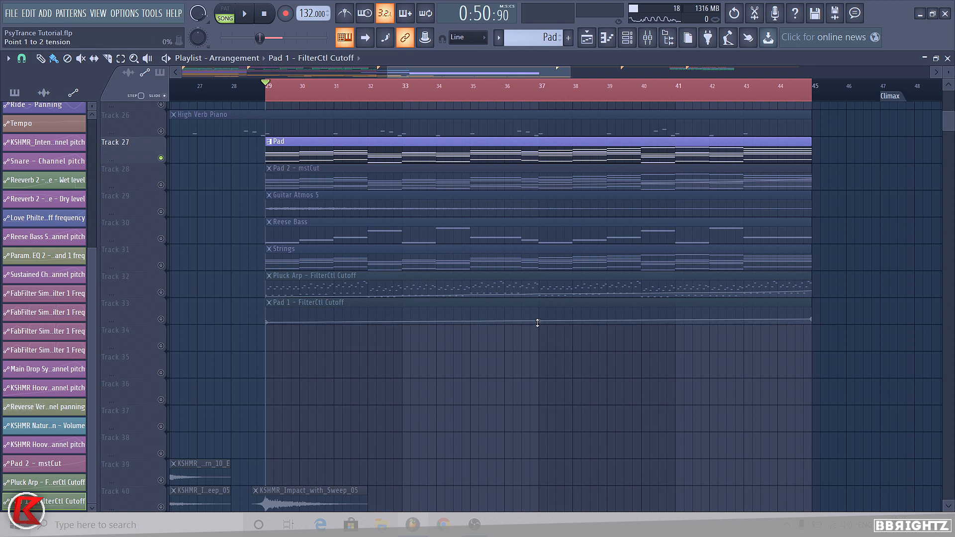
left_click(161, 319)
key("space")
left_click_drag(136, 324, 134, 456)
- Audition the middle and end of the pad's filter sweep and lower its bar 45 automation point to 27%
left_click(532, 95)
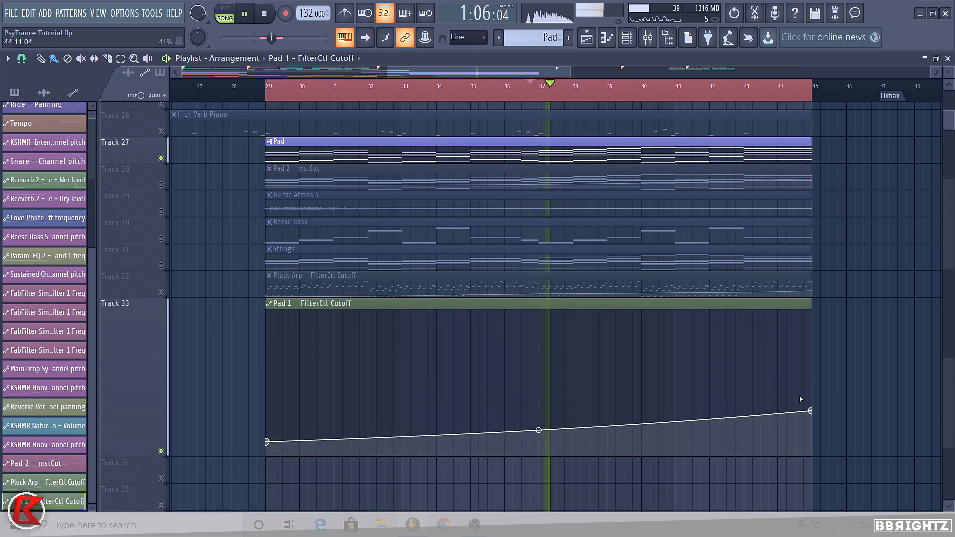
left_click(776, 95)
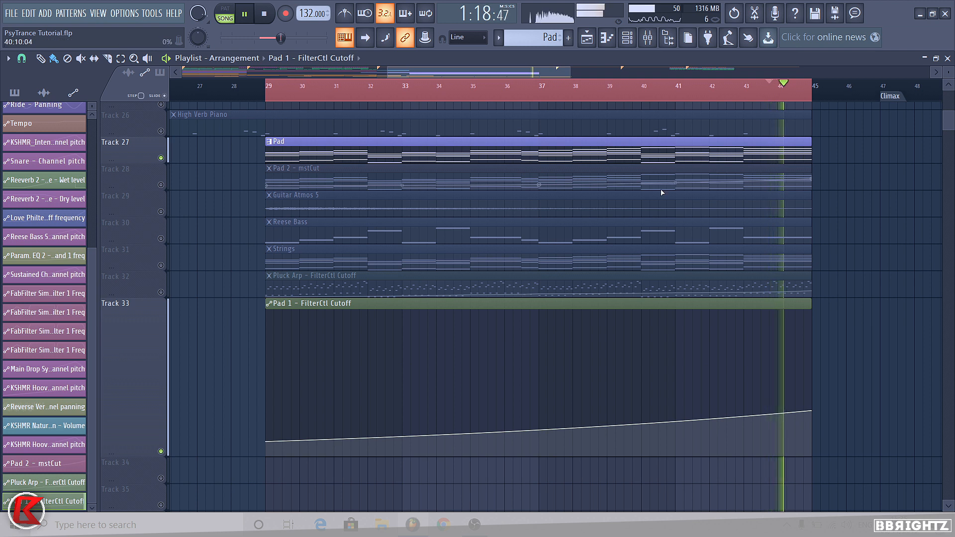
key("space")
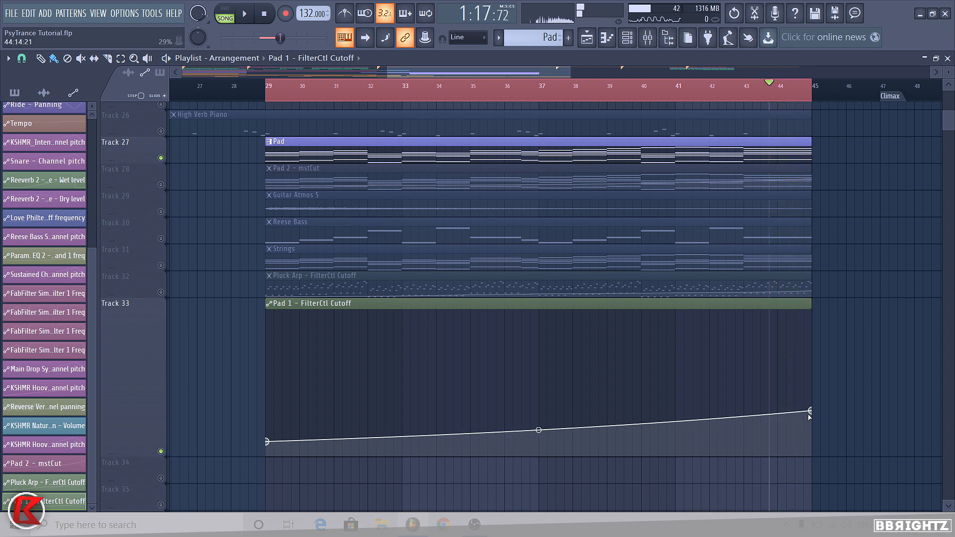
left_click_drag(812, 412, 813, 418)
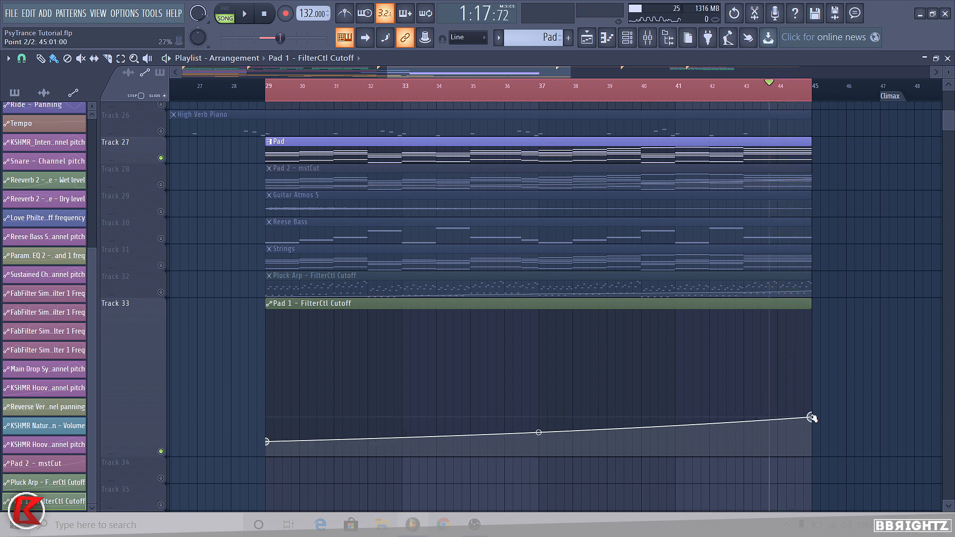
key("space")
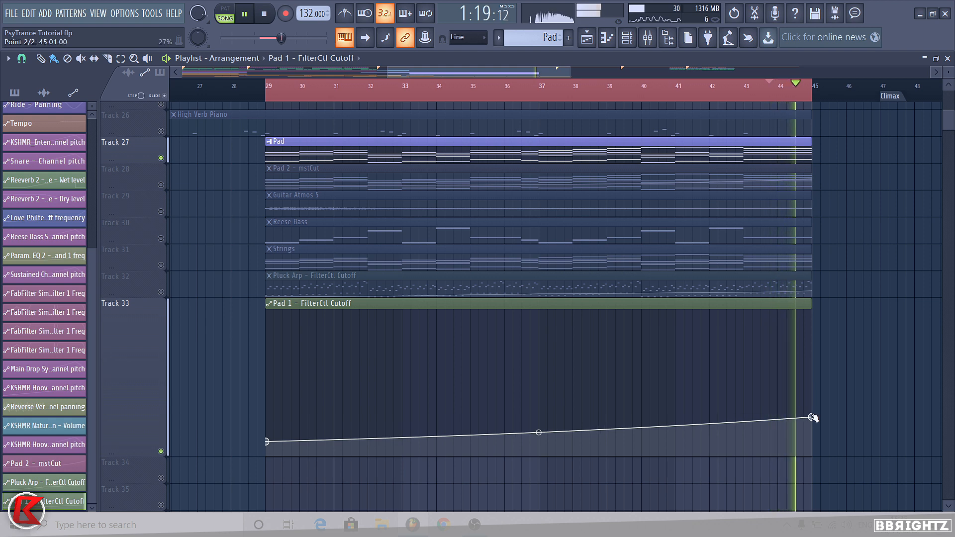
key("space")
- Move the Pad 1 cutoff automation clip up onto the Pad clip on Track 27 and reset Track 33 to its normal height
key("shift+Up")
key("shift+Up")
key("shift+Up")
key("shift+Up")
key("shift+Up")
key("shift+Up")
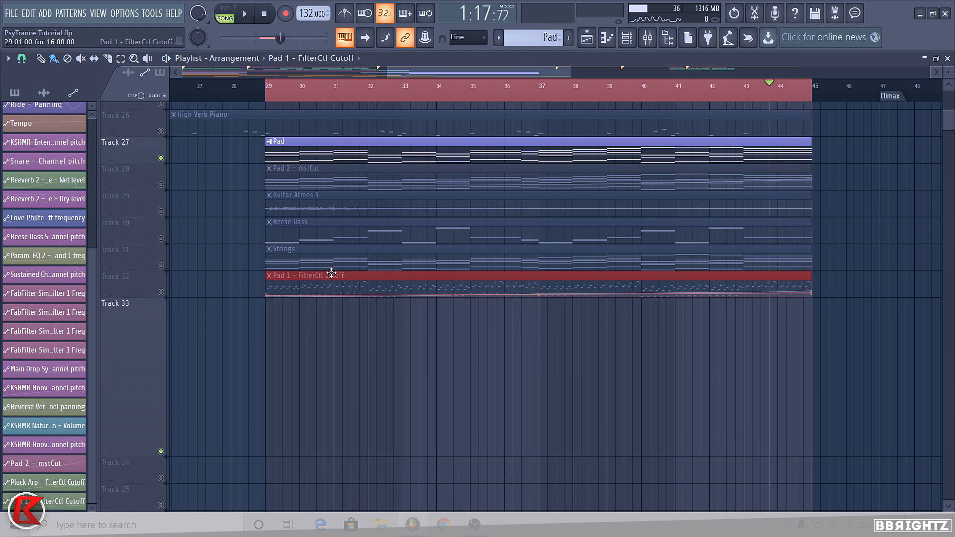
right_click(121, 398)
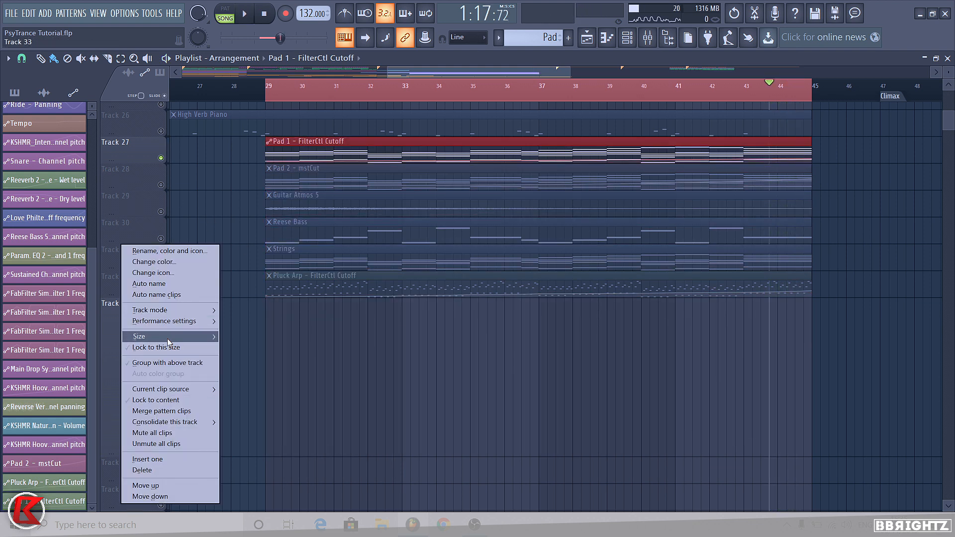
mouse_move(164, 336)
left_click(241, 359)
- Unmute all tracks, clear the time selection and place the playhead at the Break marker on bar 25
right_click(162, 158)
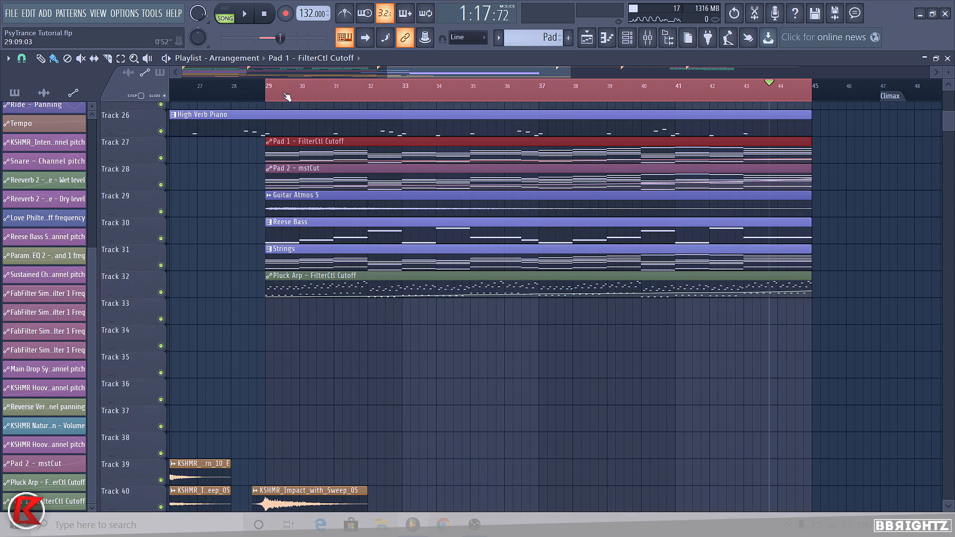
left_click(283, 94)
left_click(272, 91, "ctrl")
left_click(266, 89)
scroll(343, 94, "down", 4)
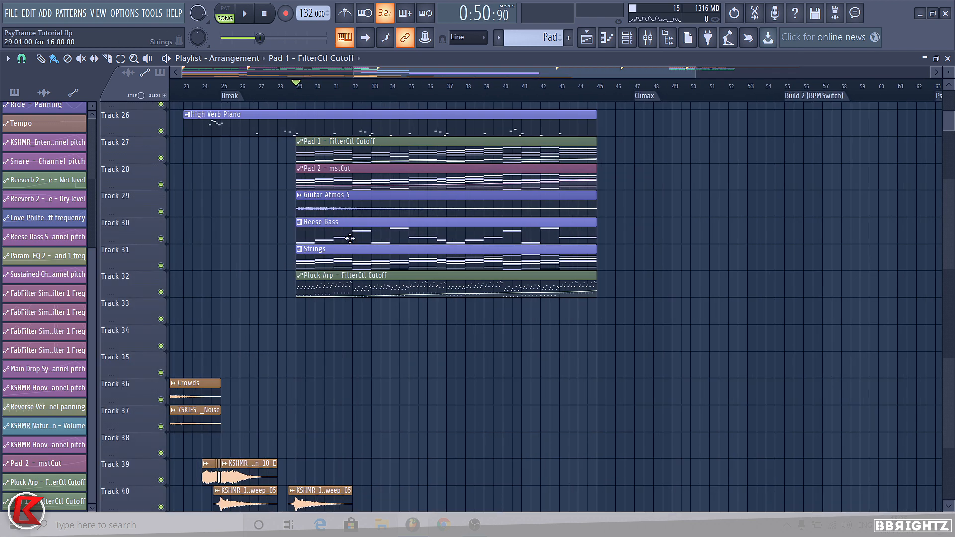
left_click(499, 38)
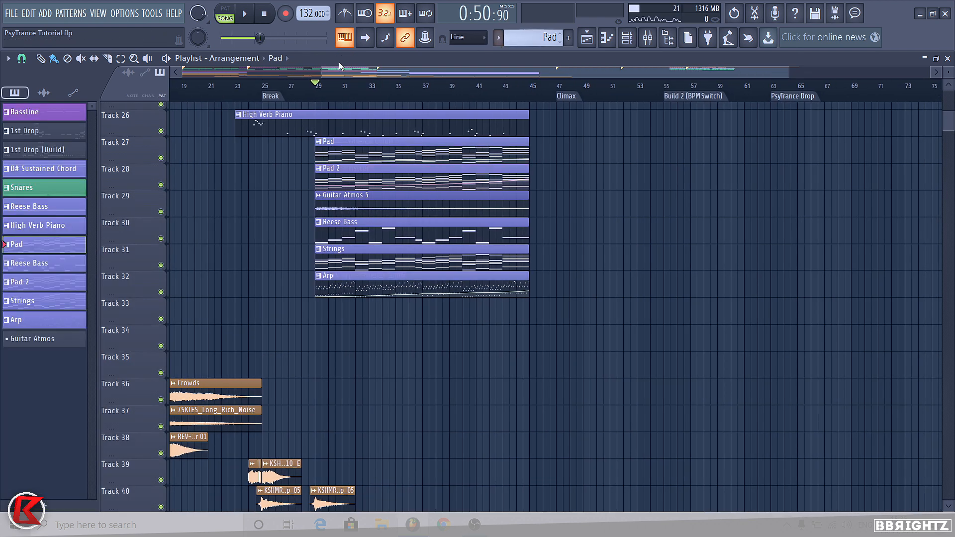
left_click(271, 87)
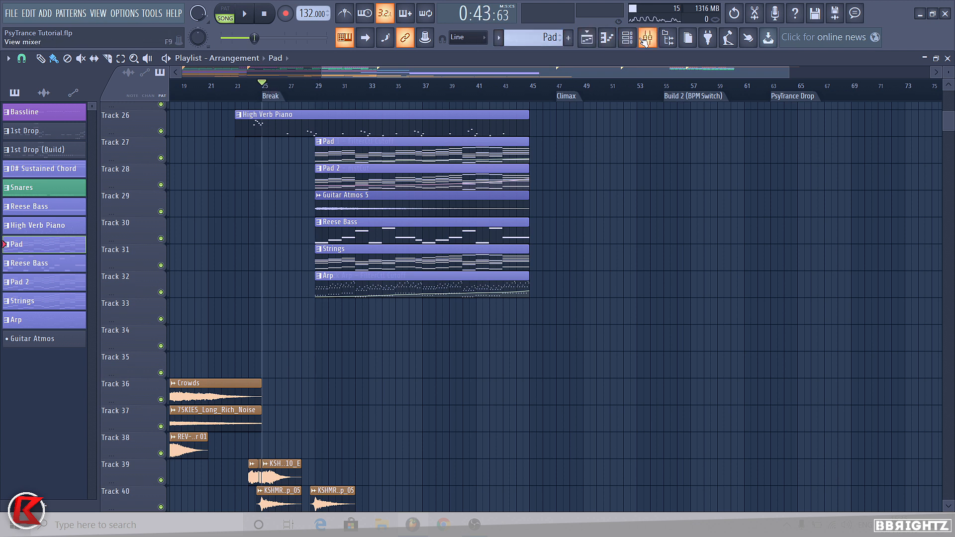
- Try placing a copy of the Reese Bass pattern on Track 33 from bar 25
left_click(329, 219)
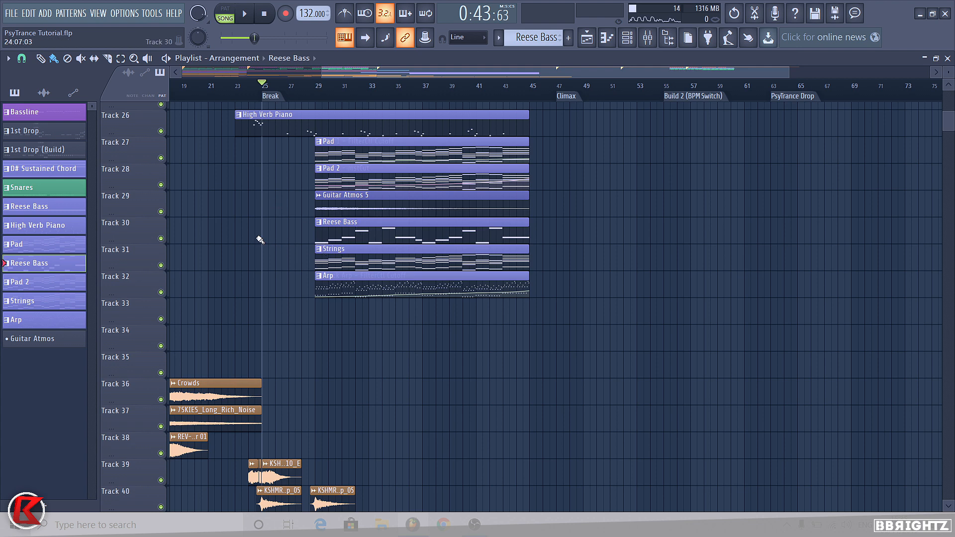
left_click_drag(259, 234, 311, 234)
scroll(259, 235, "up", 2)
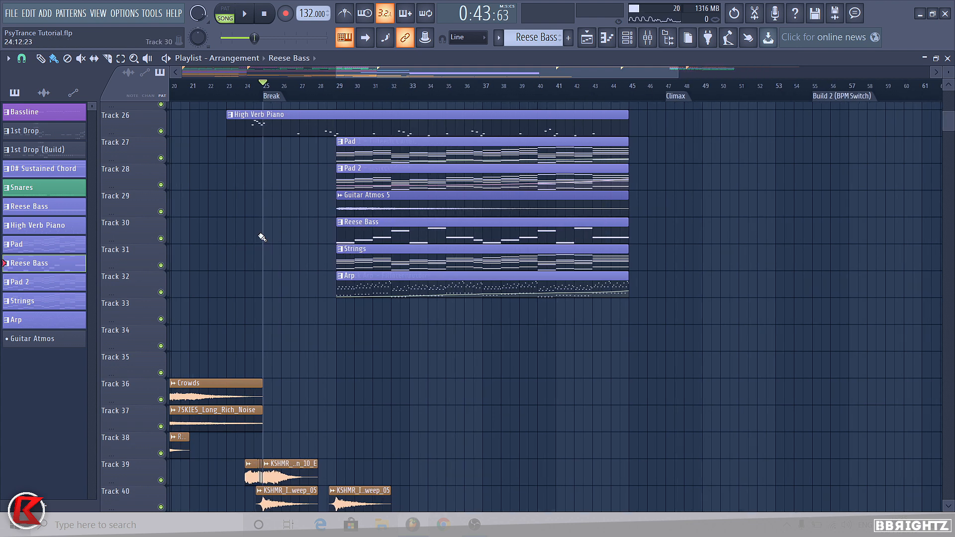
left_click(267, 304)
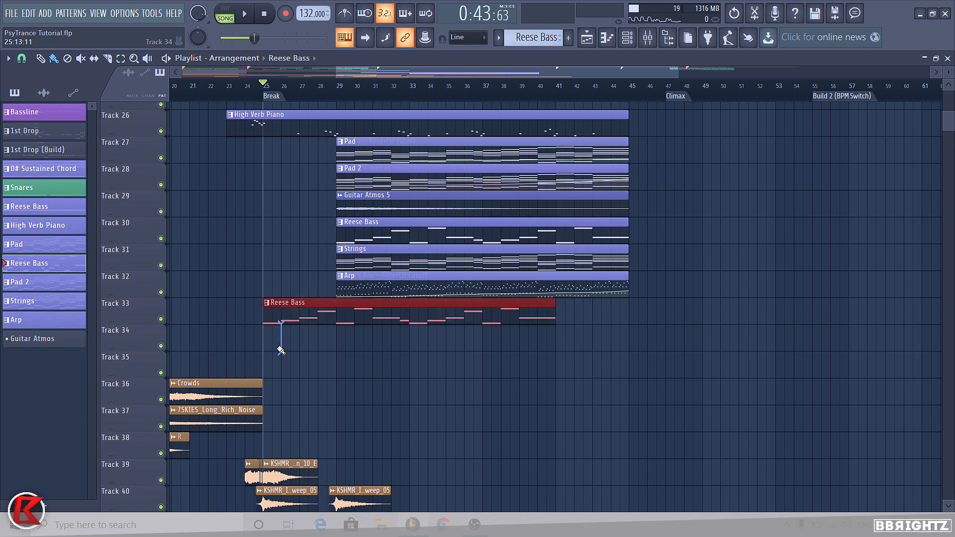
right_click(304, 315)
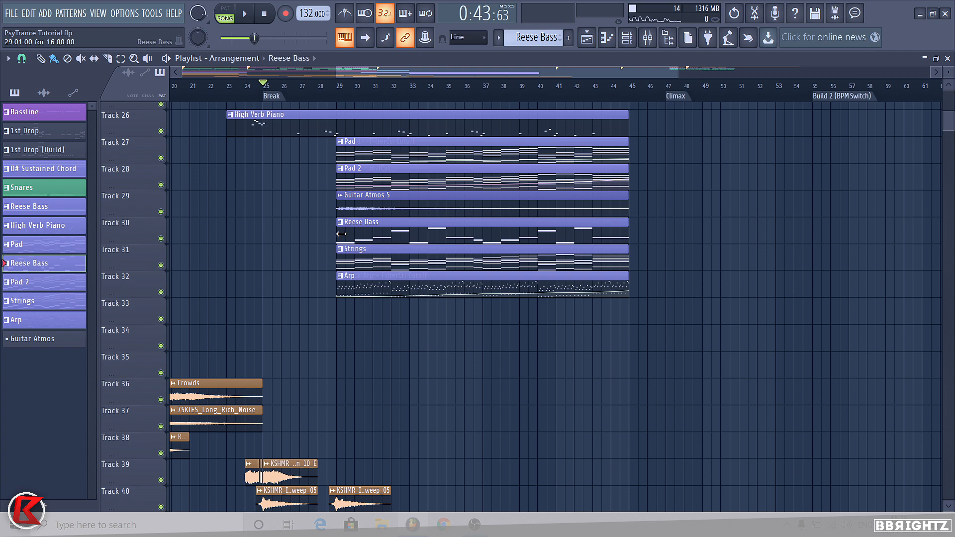
- Open the Reese Bass pattern in the piano roll to examine its notes, and return to the playlist
double_click(372, 230)
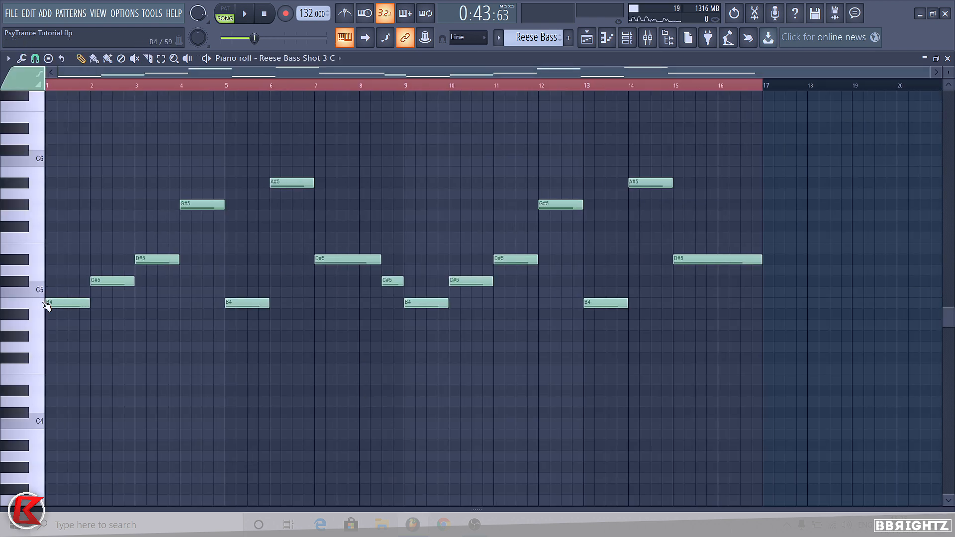
left_click(44, 307)
left_click(27, 263)
left_click(587, 38)
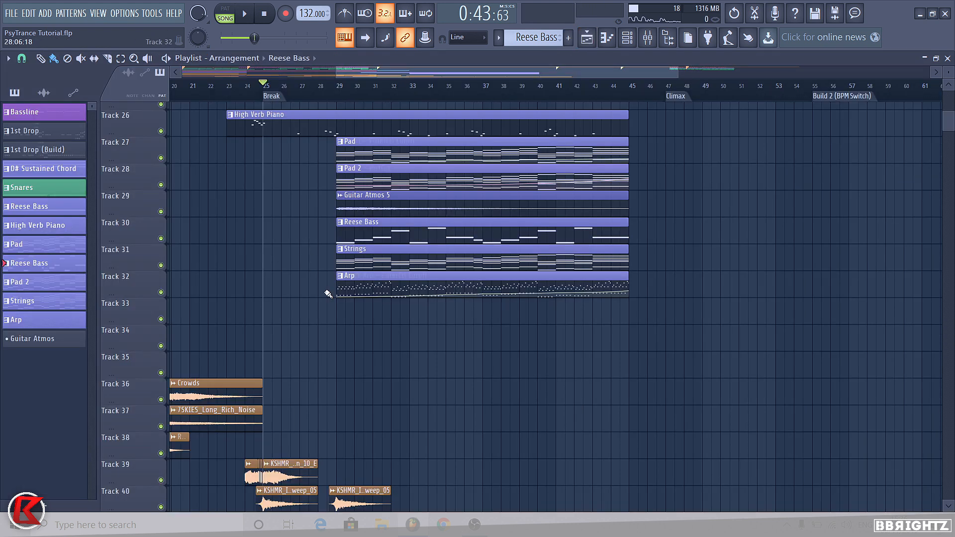
- Open the Reese Bass Shot 3 C sampler settings from the channel rack to inspect them, and close them
left_click(250, 93)
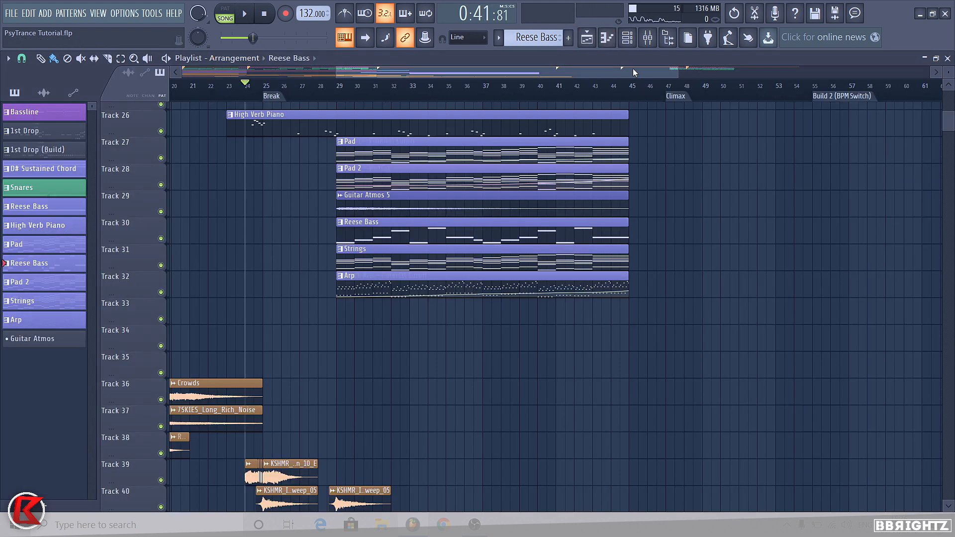
left_click(627, 37)
left_click(267, 279)
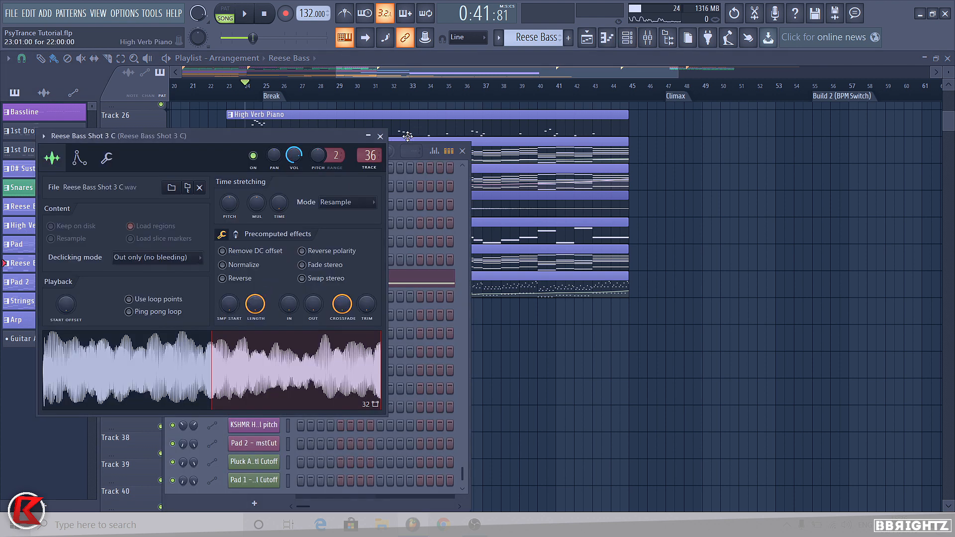
left_click(380, 137)
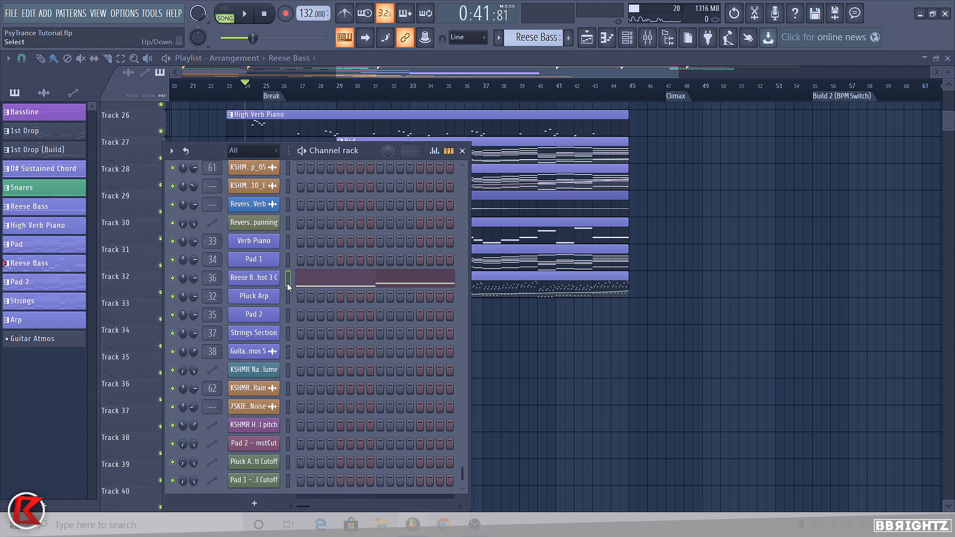
- Play the full break arrangement from bar 23, where the High Verb Piano clip starts
left_click(229, 90)
key("space")
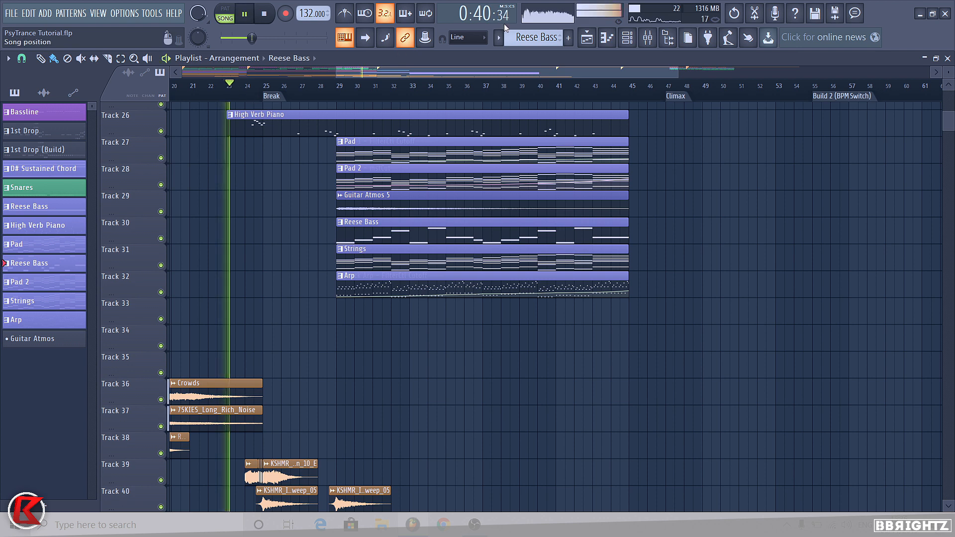
- Listen to the lead-in to the break up to about bar 29, and stop playback
left_click(625, 38)
key("F6")
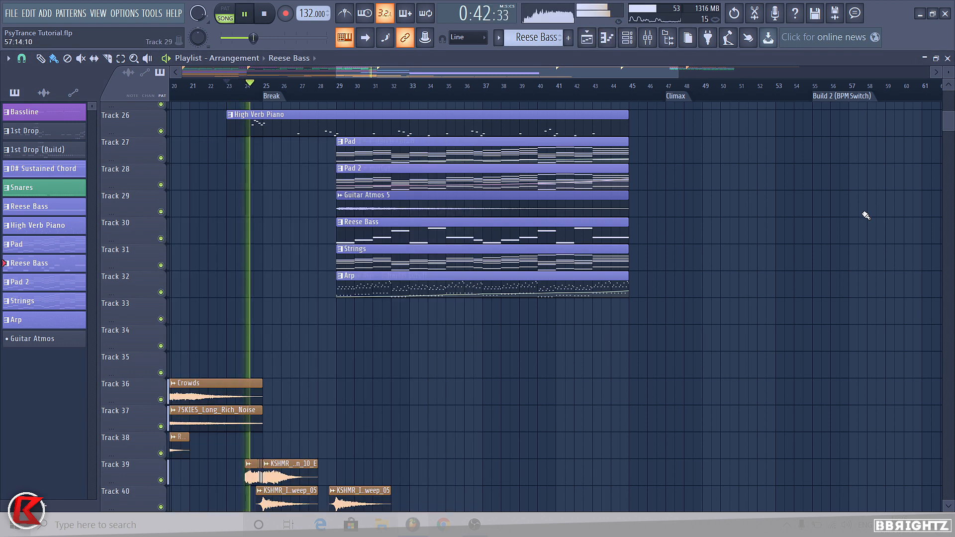
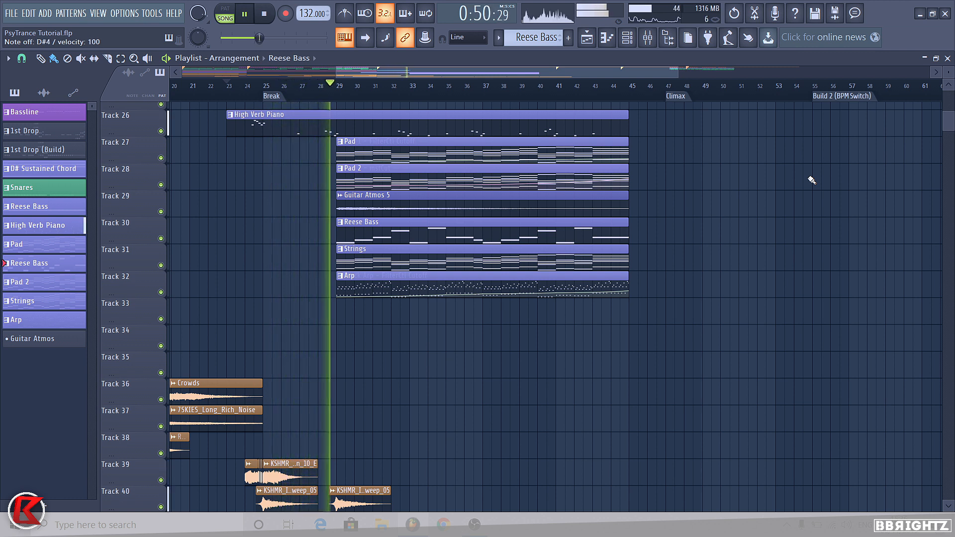
key("space")
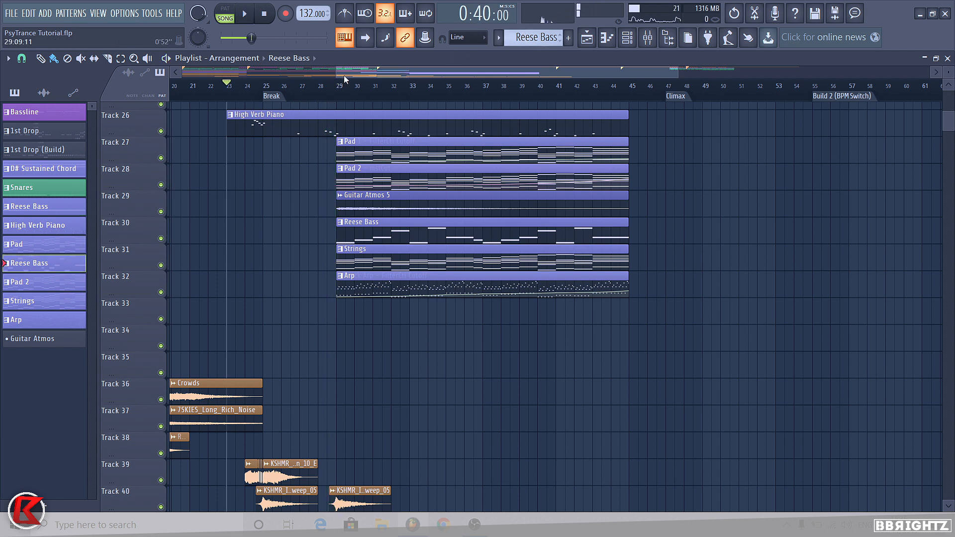
- Select bars 25 to 29 on the timeline, and check the Reese Bass pattern's opening notes in the piano roll
left_click_drag(273, 88, 343, 87)
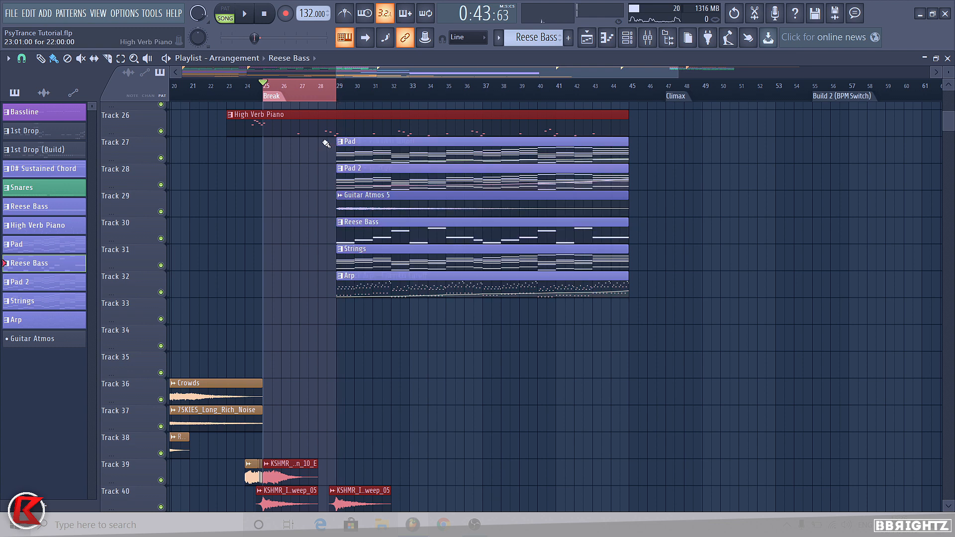
double_click(354, 240)
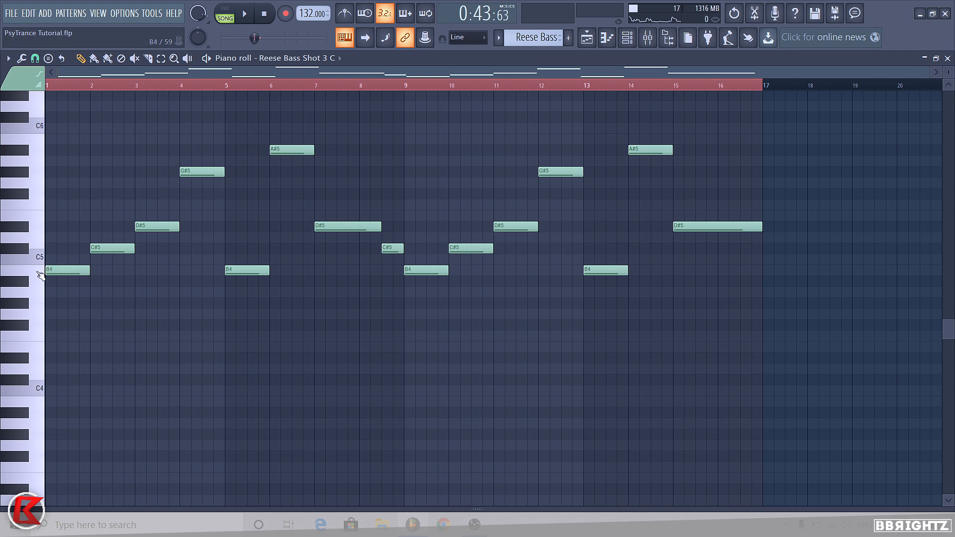
left_click(585, 44)
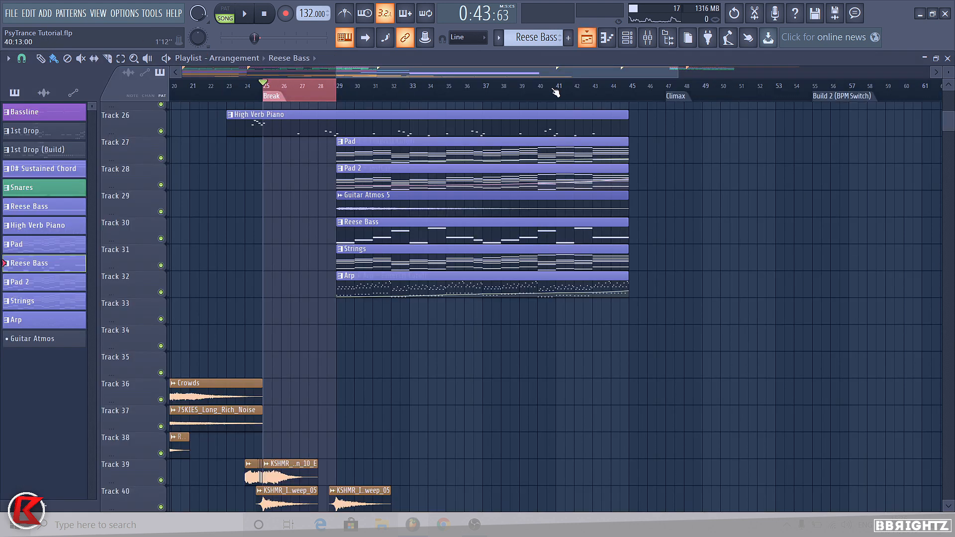
- Rename the Guitar Atmos pattern as Reese Transition
scroll(536, 44, "down", 4)
left_click(535, 42)
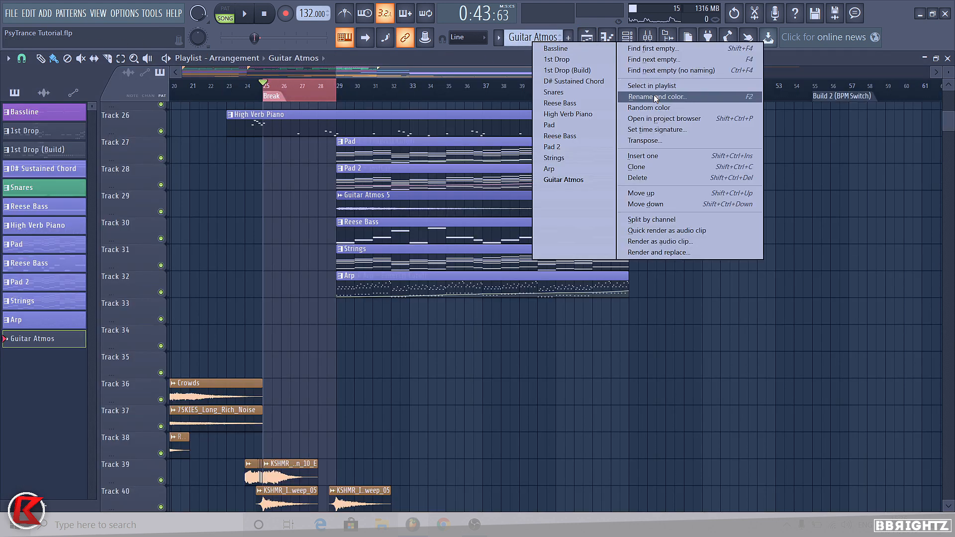
left_click(655, 98)
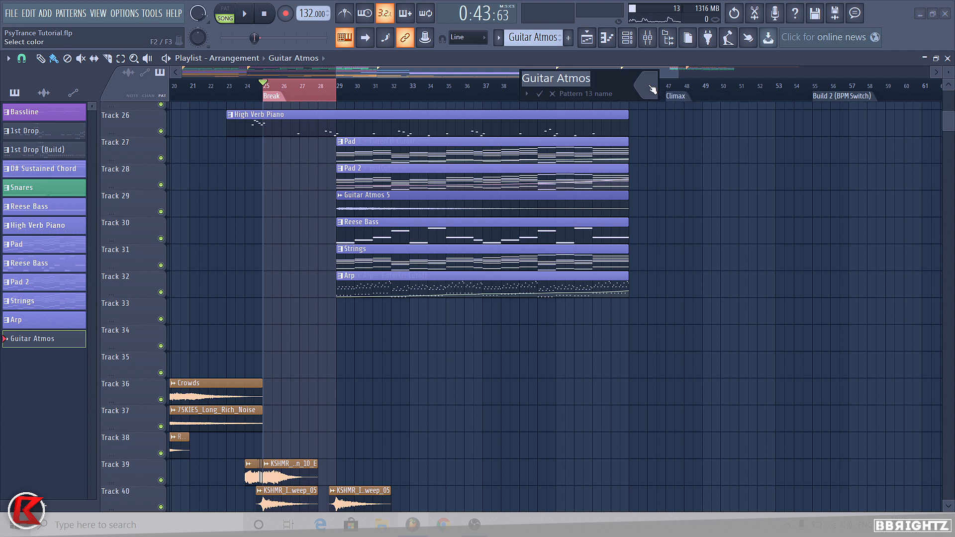
type("Reese Transition")
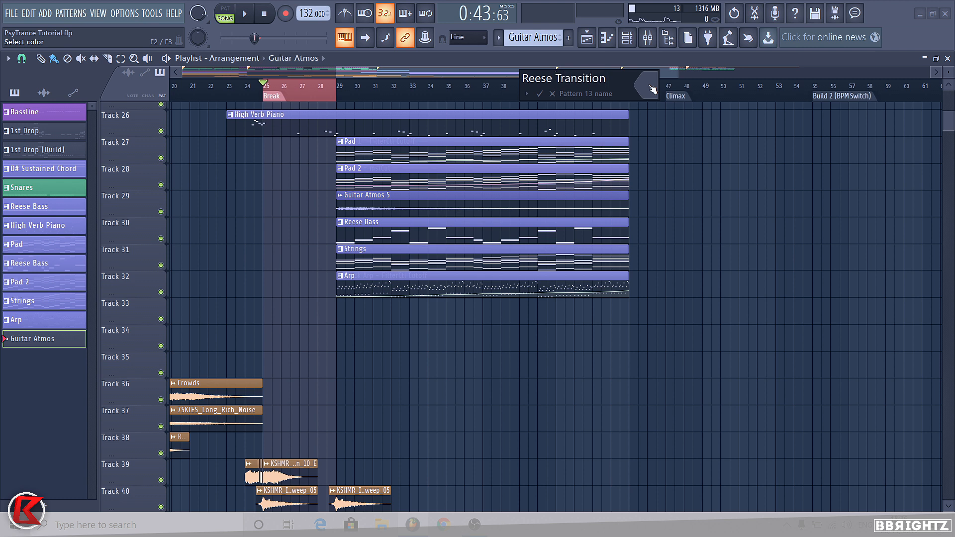
key("Return")
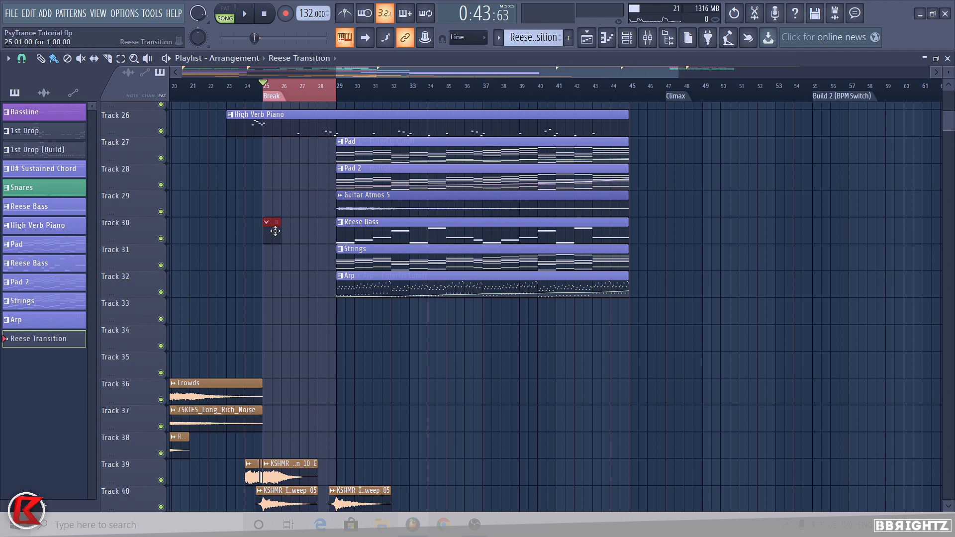
- Place the Reese Transition pattern on Track 30 across bars 25 to 29, and open its piano roll for the Reese Bass Shot 3 C channel
left_click_drag(275, 231, 307, 237)
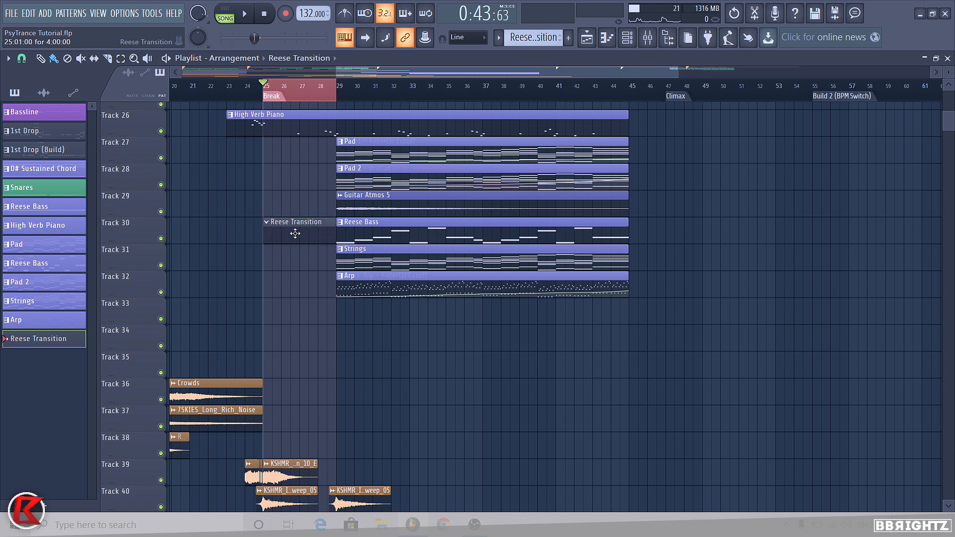
double_click(295, 232)
left_click(264, 279)
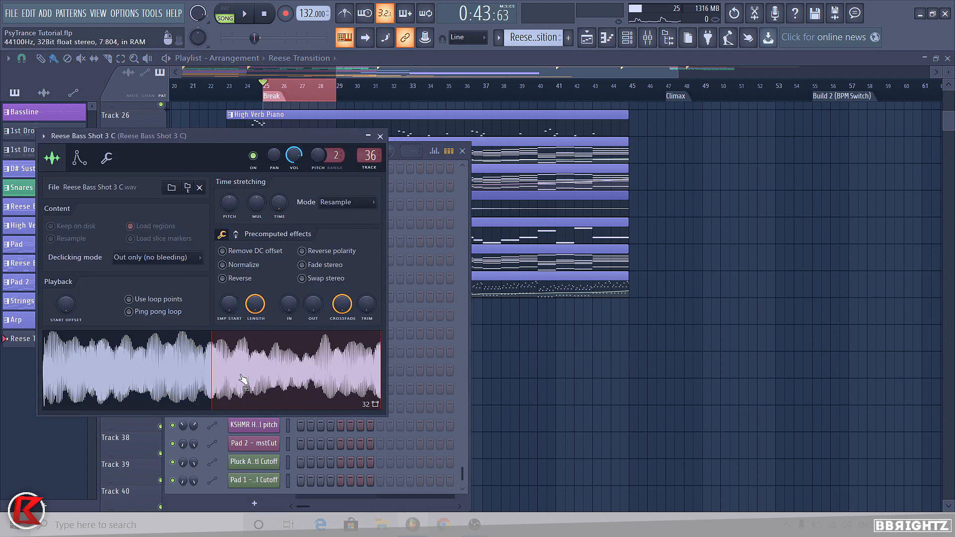
left_click(380, 135)
right_click(264, 281)
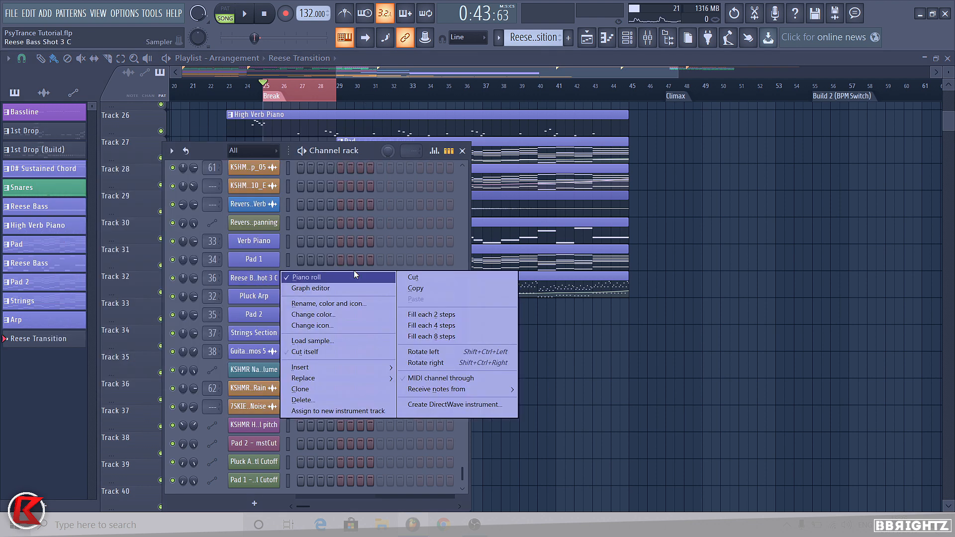
left_click(292, 277)
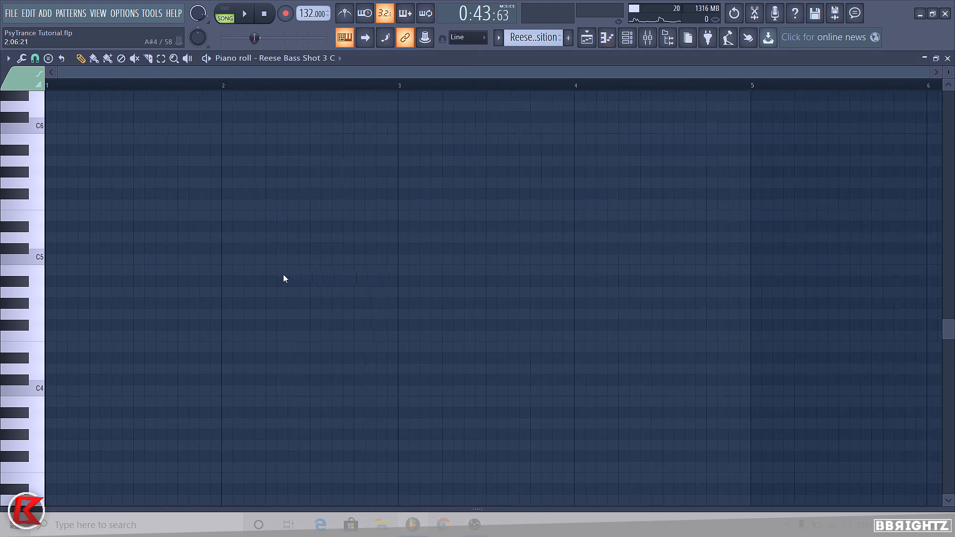
- Draw one-bar D#4 and B4 notes starting at bar 1, and turn the B4 note into a slide note
left_click(57, 272)
left_click_drag(56, 269, 195, 269)
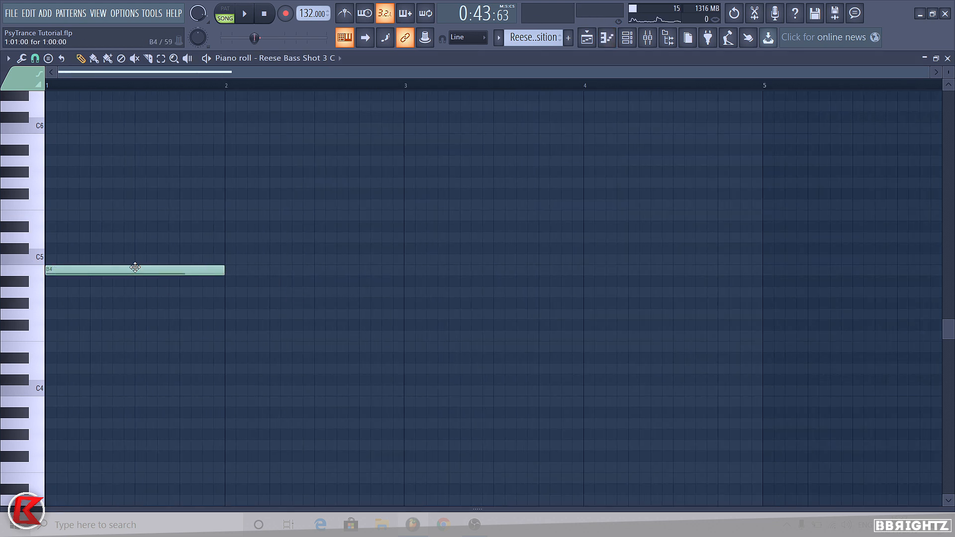
right_click(75, 269)
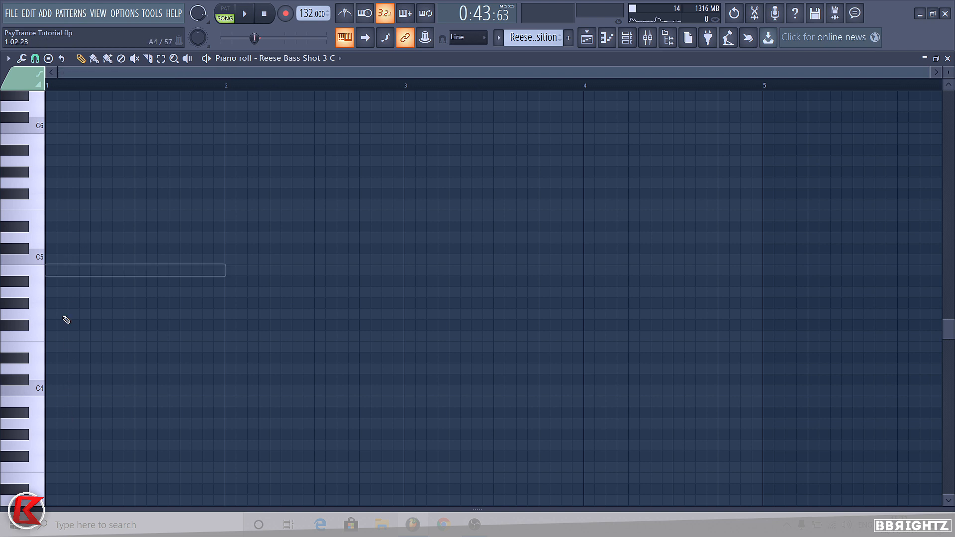
left_click(54, 358)
left_click(46, 270)
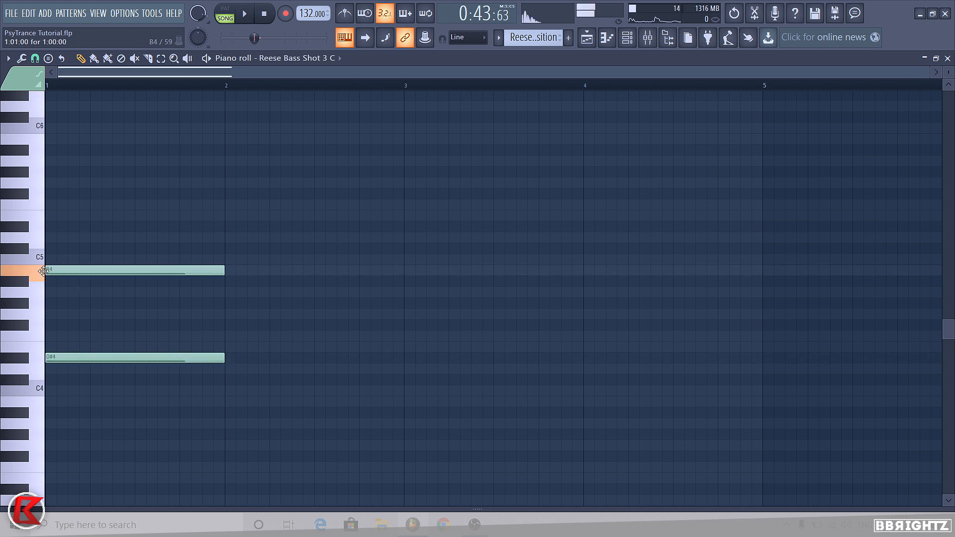
double_click(62, 270)
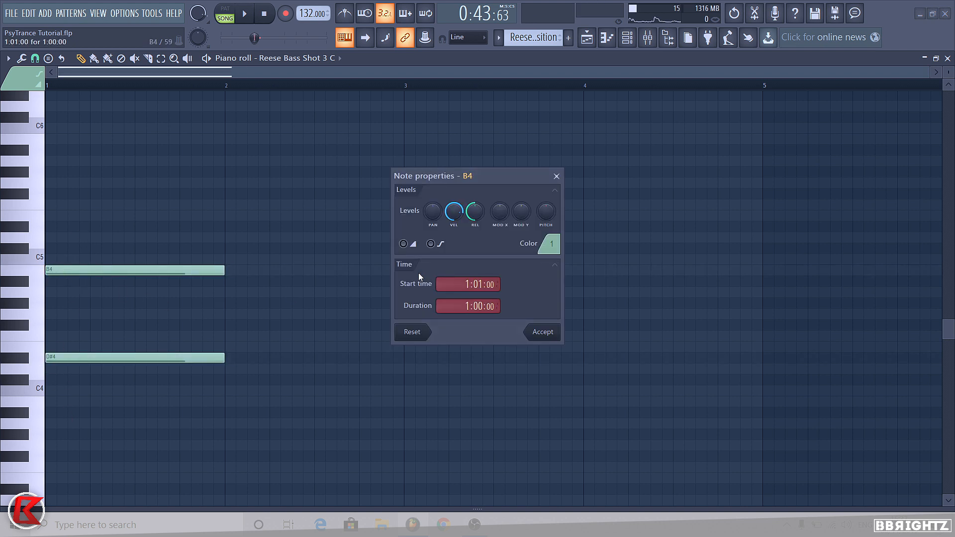
left_click(542, 332)
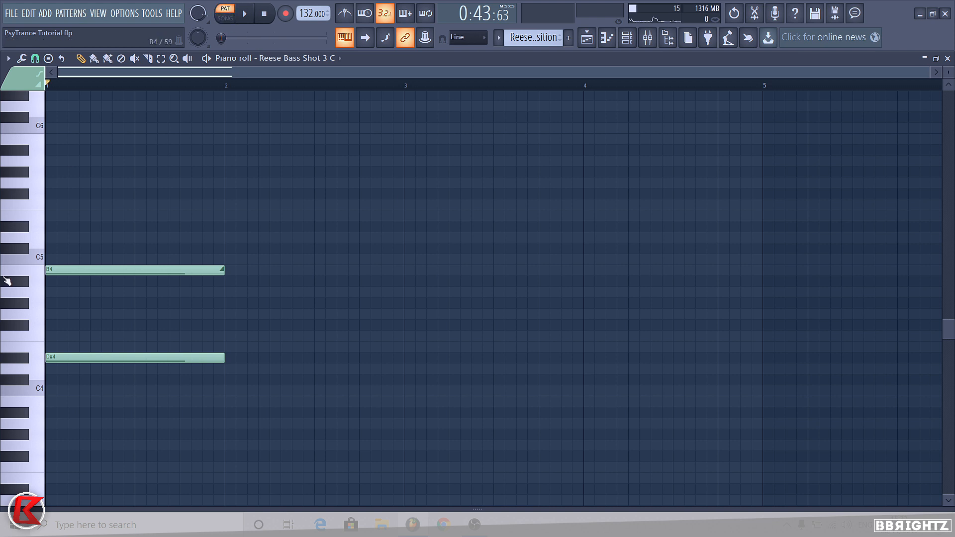
- Audition the Reese Transition pattern on its own, and return to the playlist
key("space")
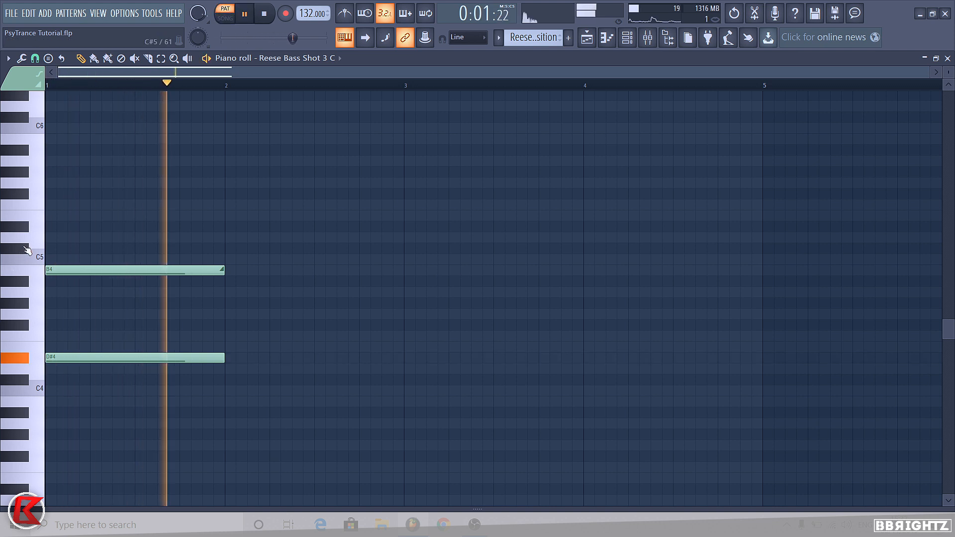
key("space")
left_click(588, 37)
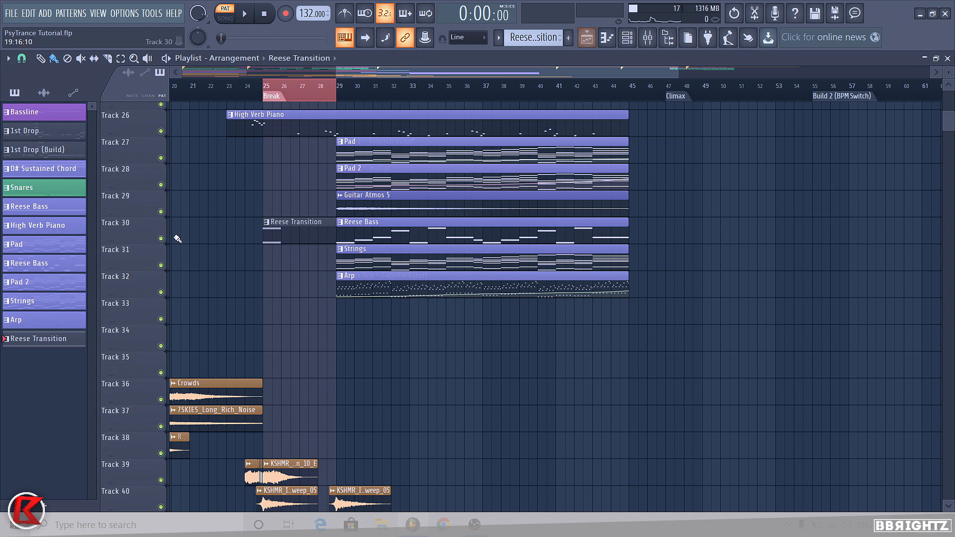
- Lengthen both Reese Transition notes to four bars, audition the pattern, and return to the playlist
double_click(287, 231)
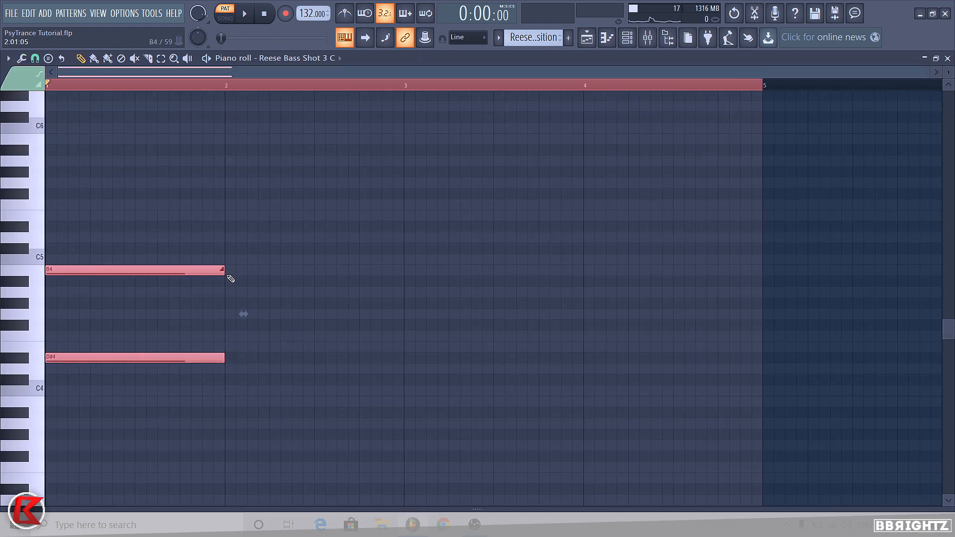
left_click_drag(230, 278, 753, 228)
key("ctrl+d")
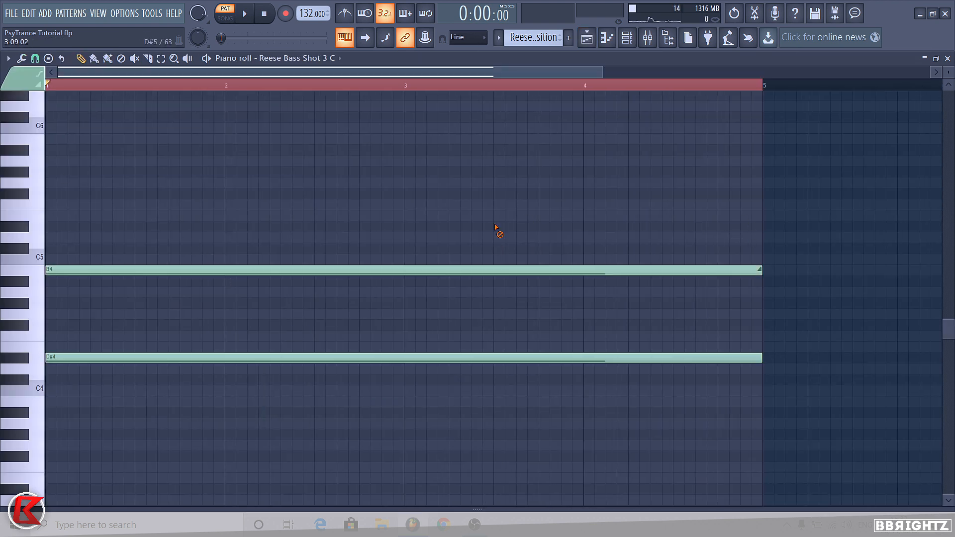
key("space")
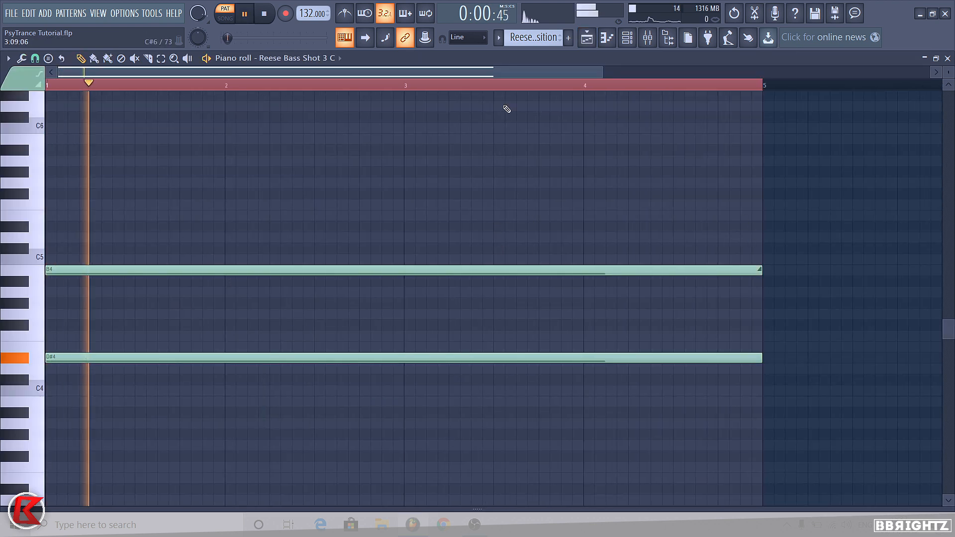
key("space")
left_click(586, 38)
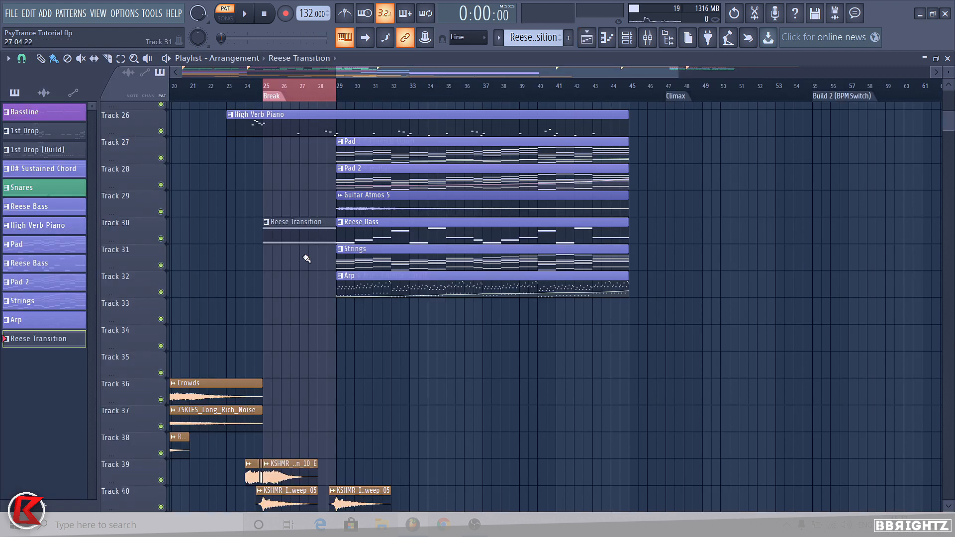
- Check the pitch of the first Reese Bass note in the piano roll, and return to the playlist
double_click(358, 237)
scroll(266, 303, "down", 1)
scroll(193, 282, "down", 1)
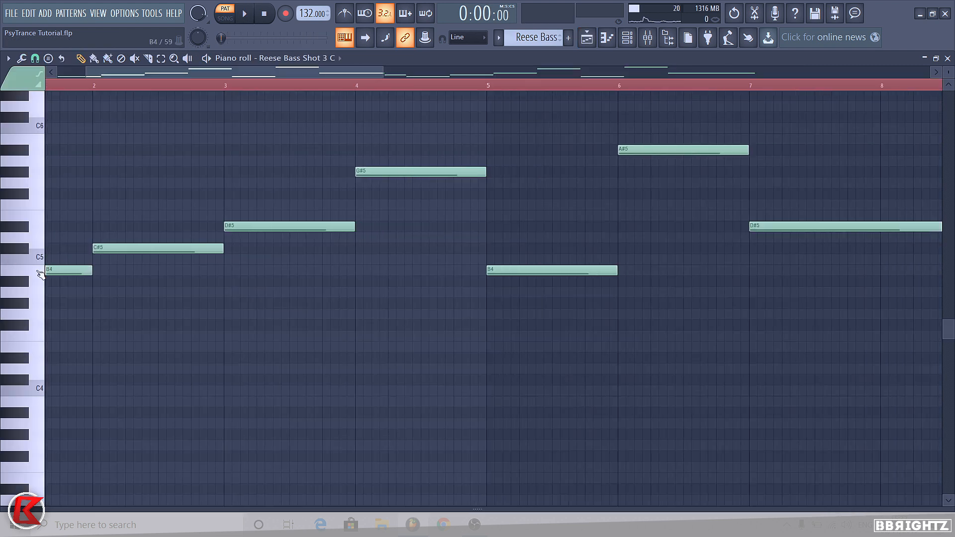
left_click(40, 273)
left_click(591, 40)
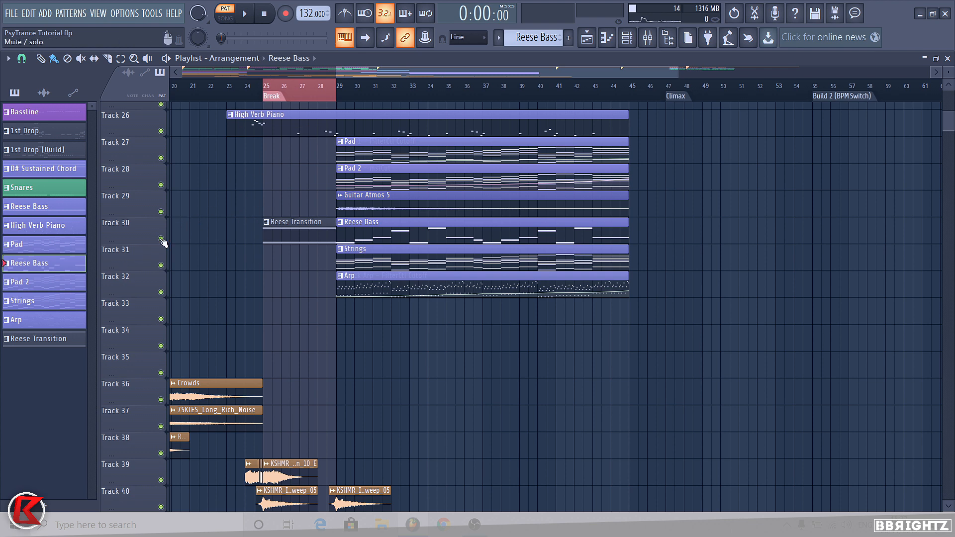
- Solo Track 30 and play the Reese Transition clip from bar 25
scroll(273, 383, "down", 3)
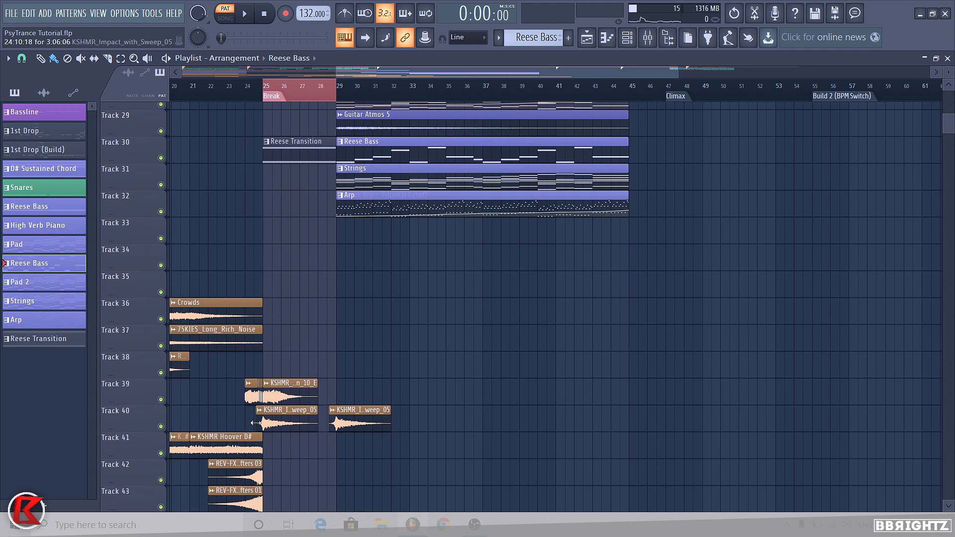
scroll(308, 417, "down", 2)
scroll(333, 276, "up", 5)
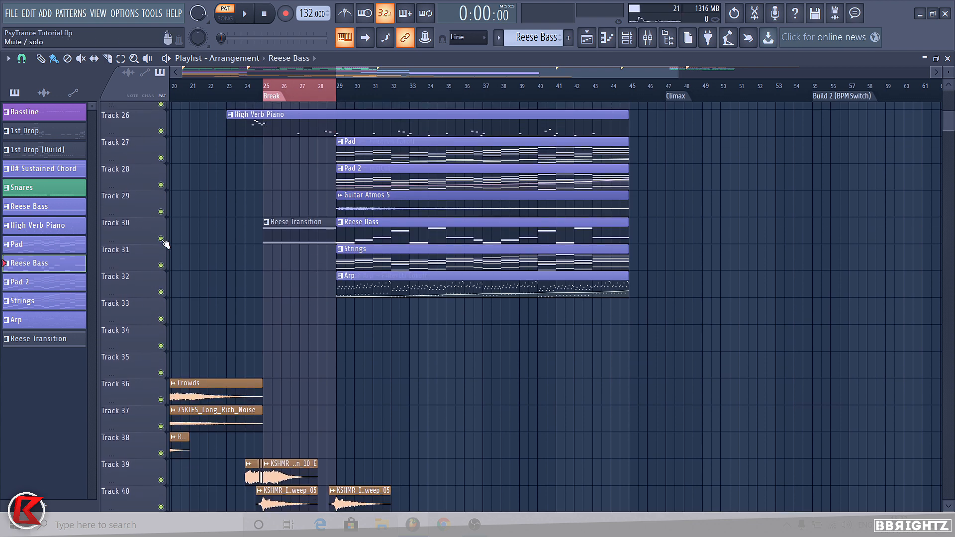
left_click(161, 240, "ctrl")
key("space")
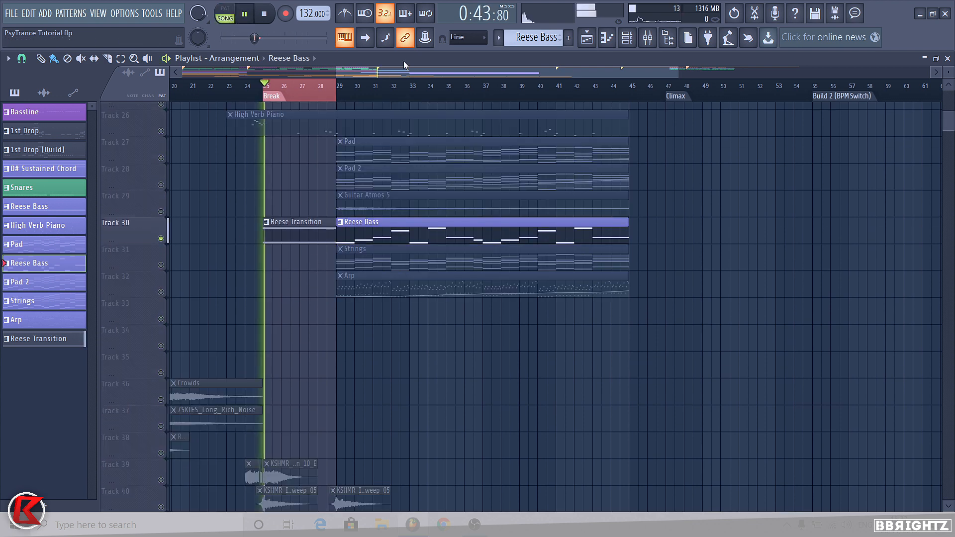
- Raise the Reese Transition pattern's slide note by one octave to B5
double_click(288, 236)
left_click_drag(244, 249, 244, 287)
key("ctrl+Down")
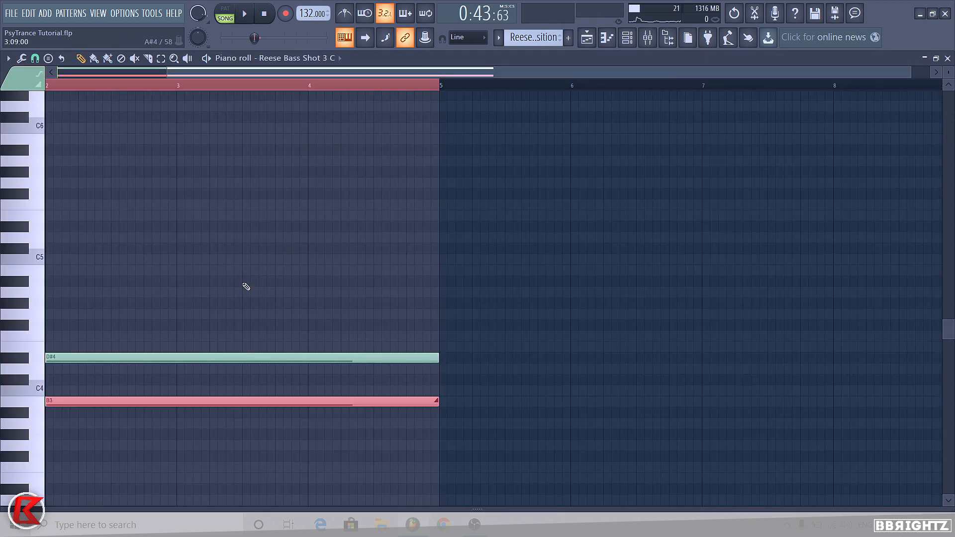
key("ctrl+Up")
key("ctrl+Up")
scroll(182, 264, "down", 1)
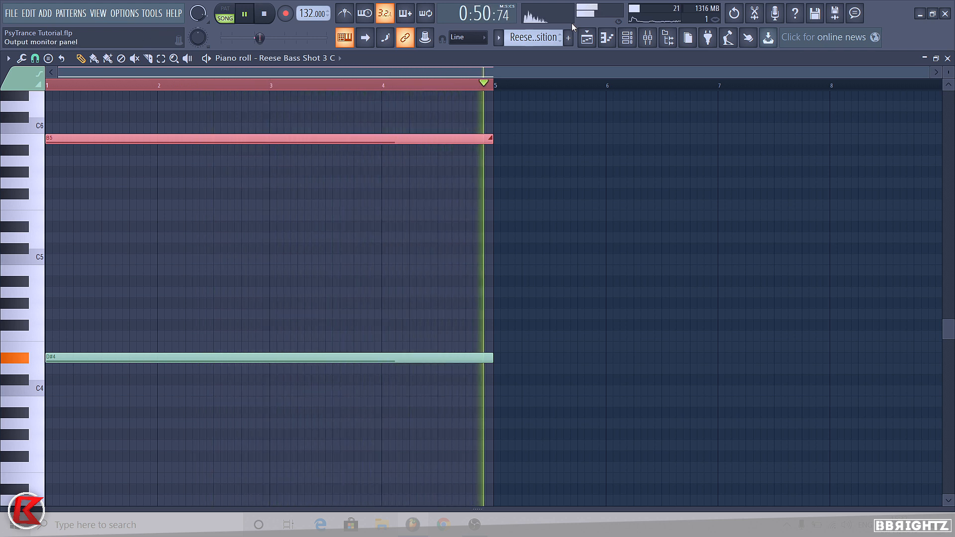
- Play the soloed Reese Transition clip from bar 25 in the playlist, clear the bar 25 to 29 selection, and stop playback
key("space")
key("F5")
key("space")
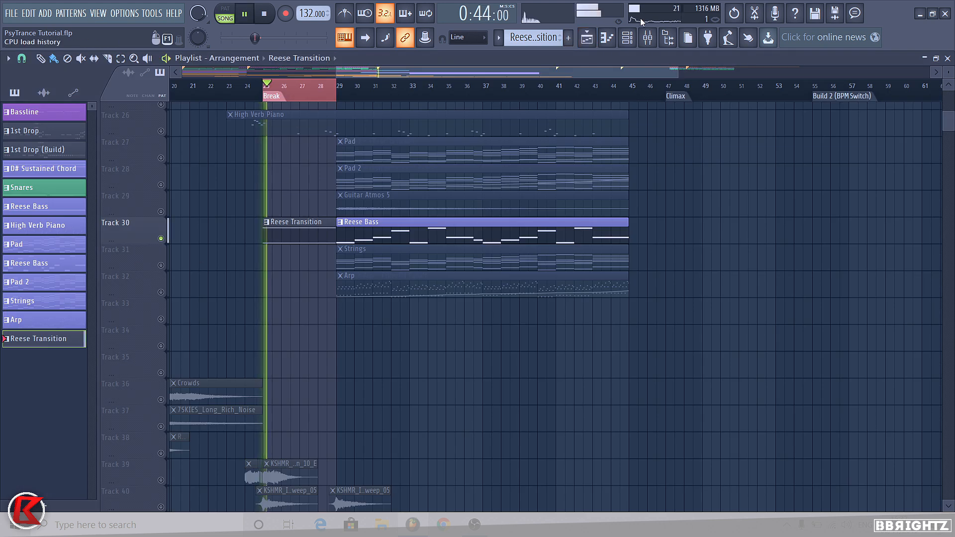
key("F9")
key("F9")
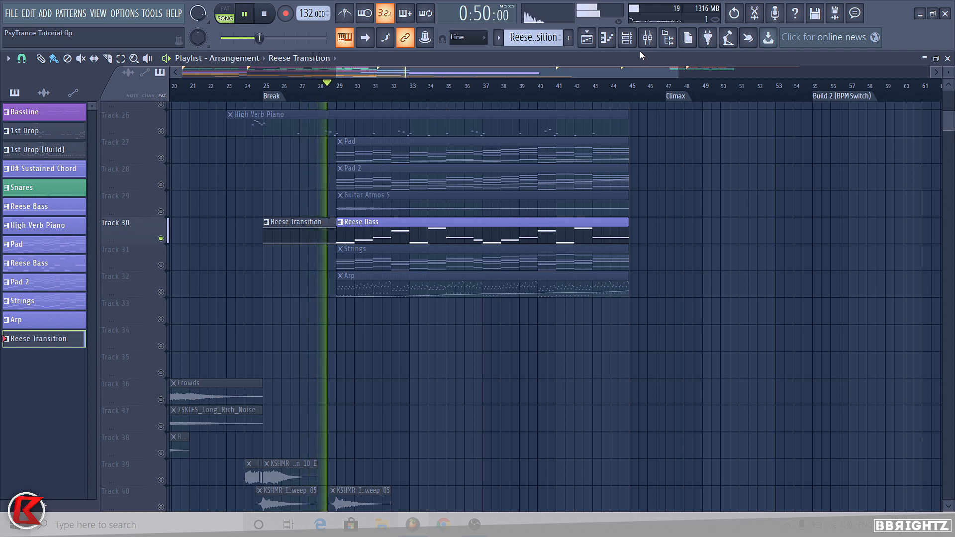
key("space")
left_click(326, 92)
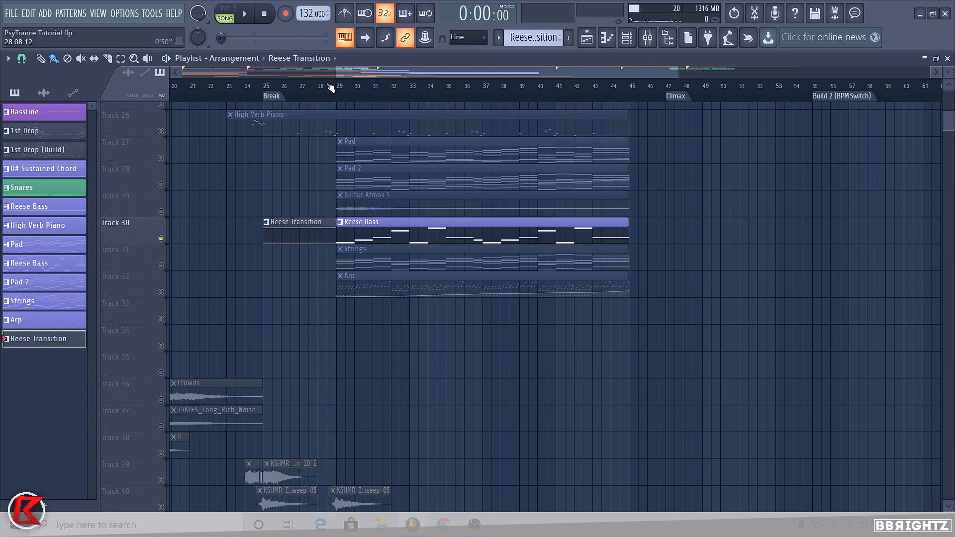
- Play the end of the soloed Reese Transition clip into the Reese Bass from about bar 28, and stop playback
key("space")
key("space")
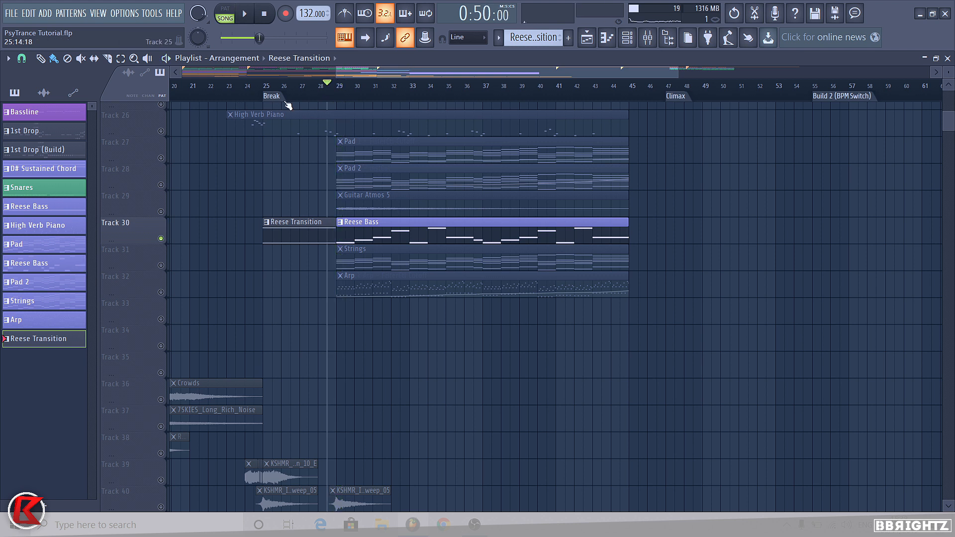
left_click(319, 89)
key("space")
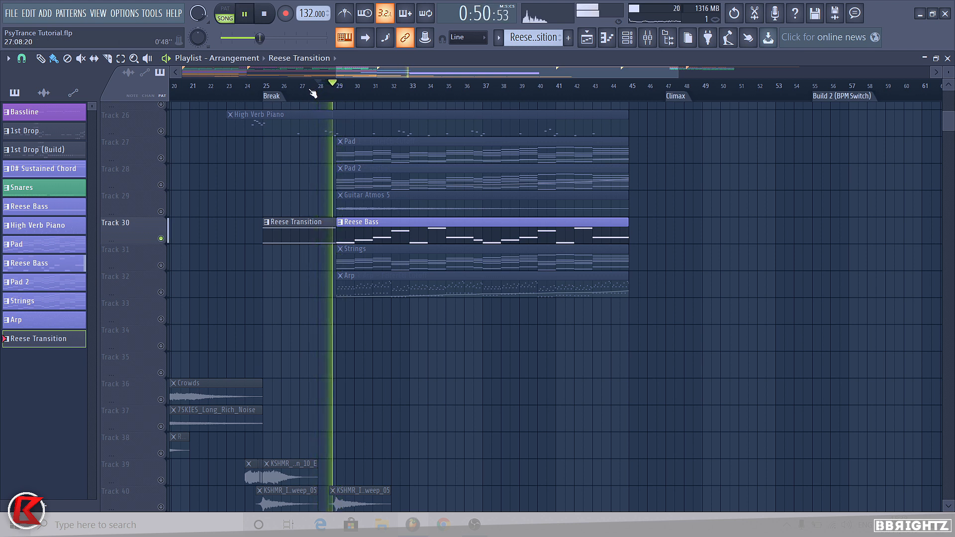
key("space")
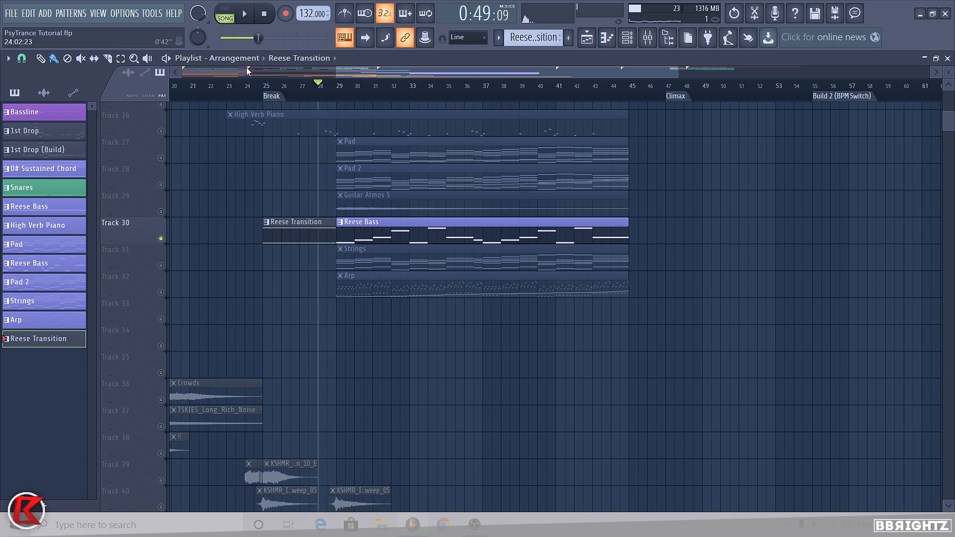
- Select bars 25 to 29 and load Fruity Parametric EQ 2 with the 20Hz + 18kHz cut preset on the Reese Bass Shot 3 C mixer track
left_click(266, 88)
left_click_drag(265, 89, 337, 90)
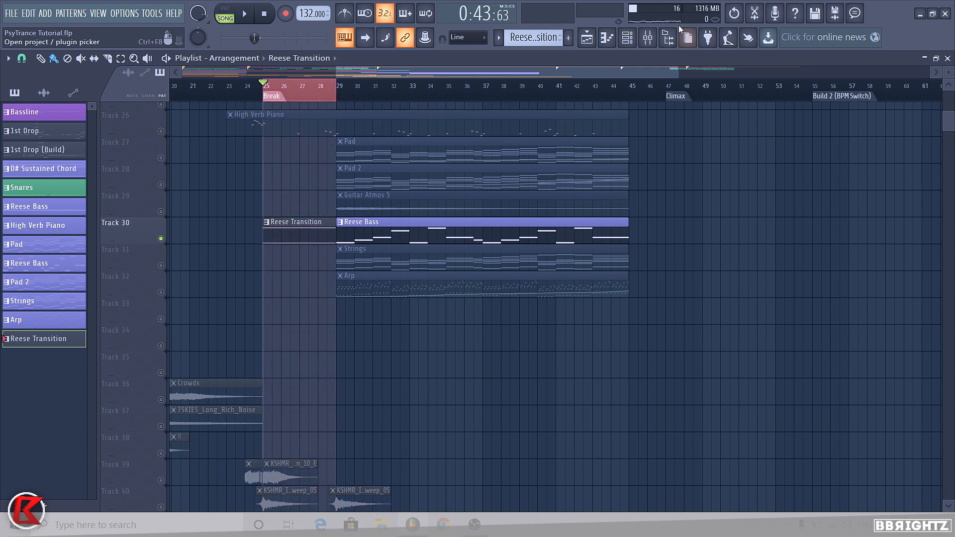
left_click(647, 38)
left_click(661, 220)
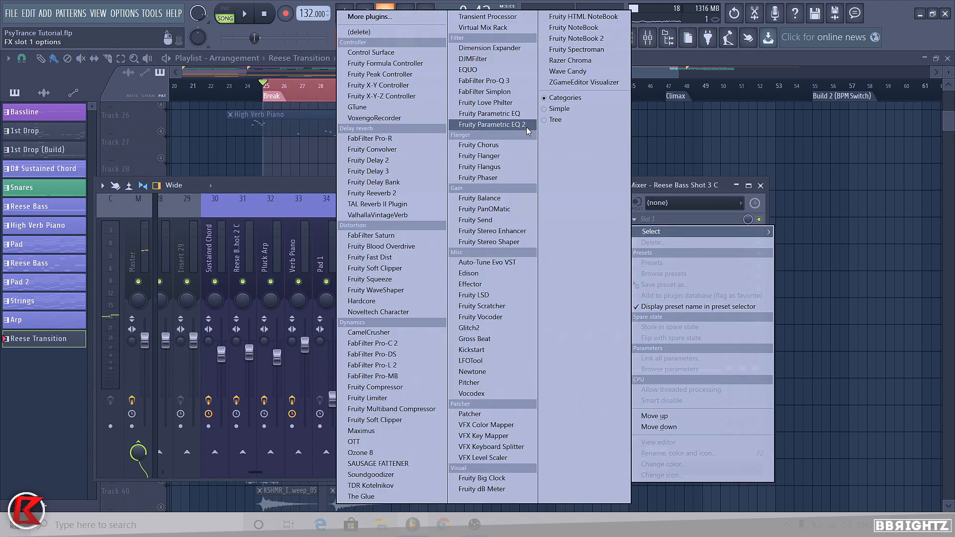
left_click(492, 124)
left_click(388, 135)
- Copy the EQ's original band 1 frequency value and raise the band 1 high-pass to 346 Hz while the transition plays
key("space")
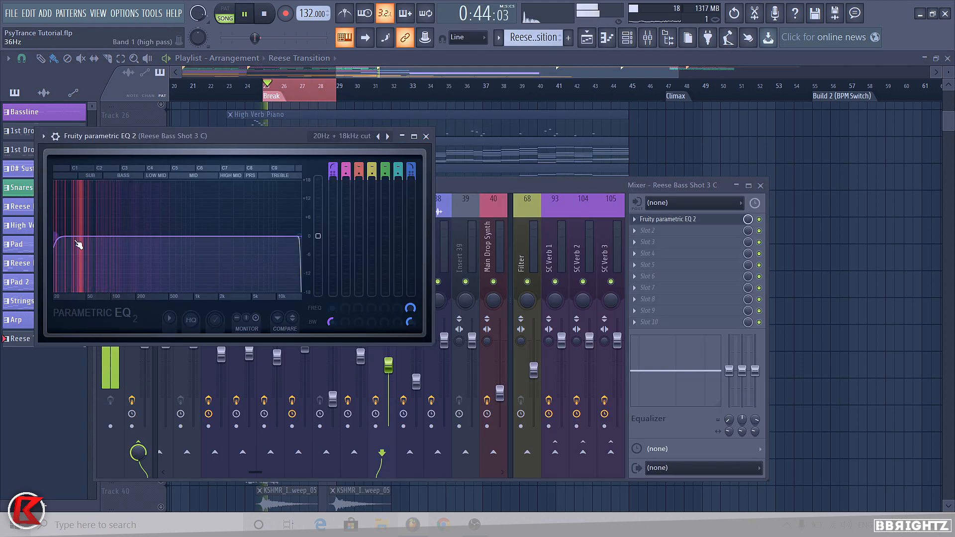
left_click_drag(75, 243, 131, 236)
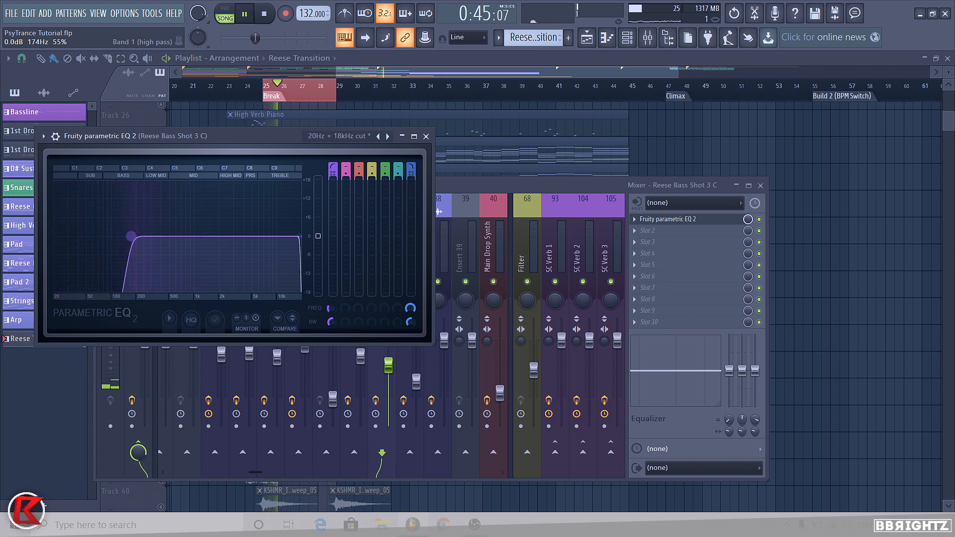
key("space")
right_click(328, 308)
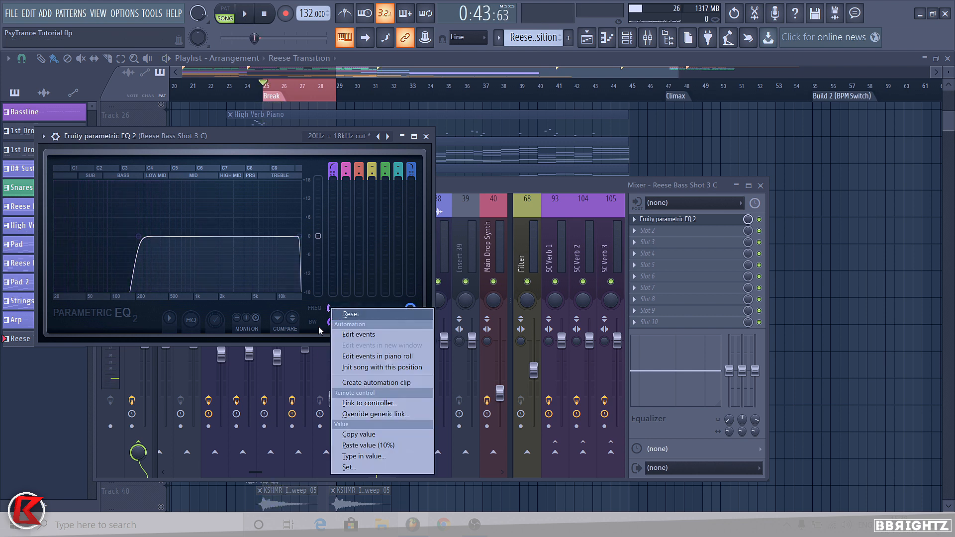
left_click(346, 382)
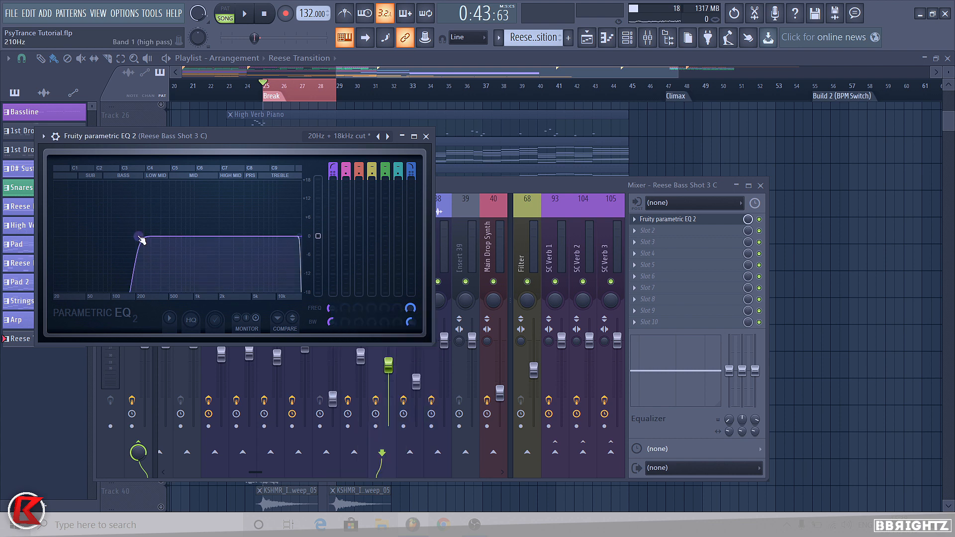
key("space")
left_click_drag(69, 236, 153, 236)
key("space")
right_click(329, 309)
left_click(358, 436)
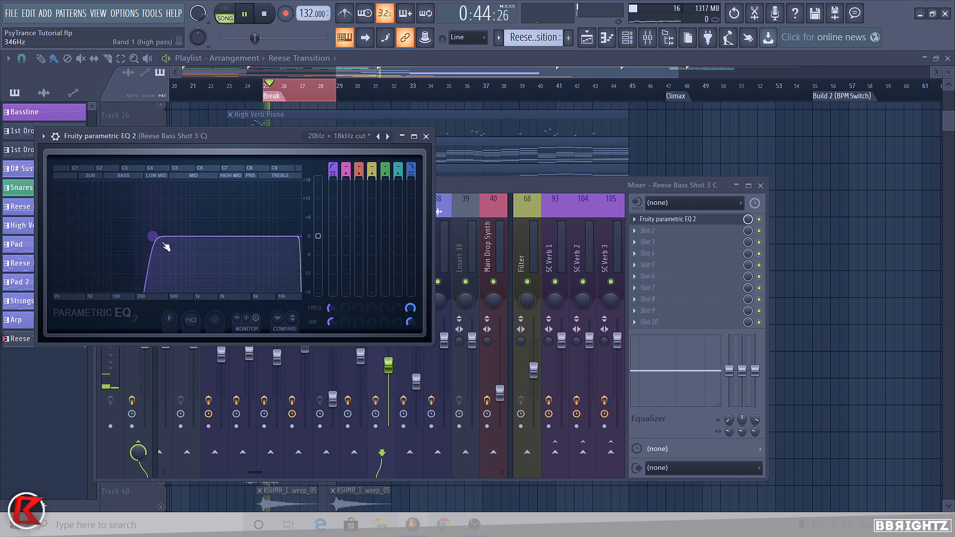
- Create a band 1 frequency automation clip over bars 25 to 29 on Track 30, curving down to the pasted 8% value
right_click(328, 309)
left_click(377, 382)
left_click(351, 103)
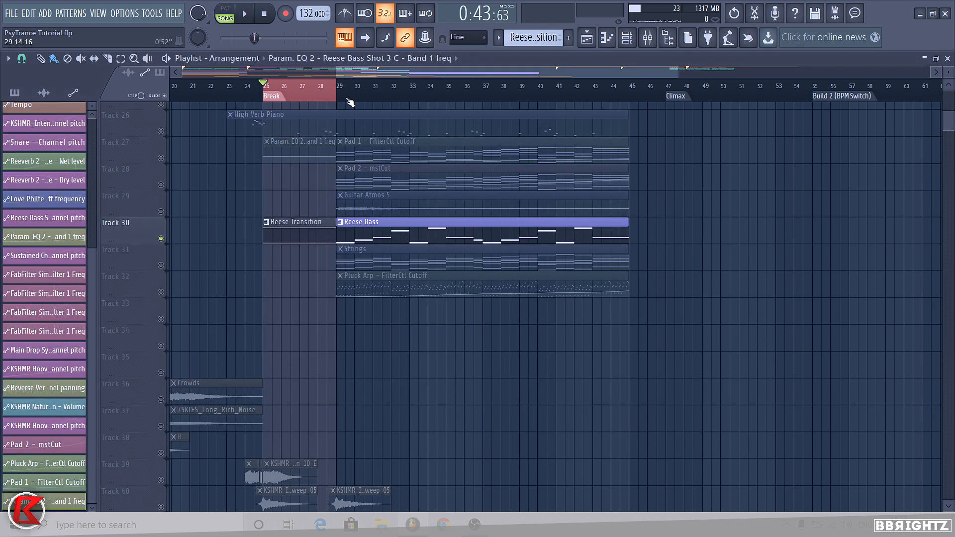
right_click(339, 159)
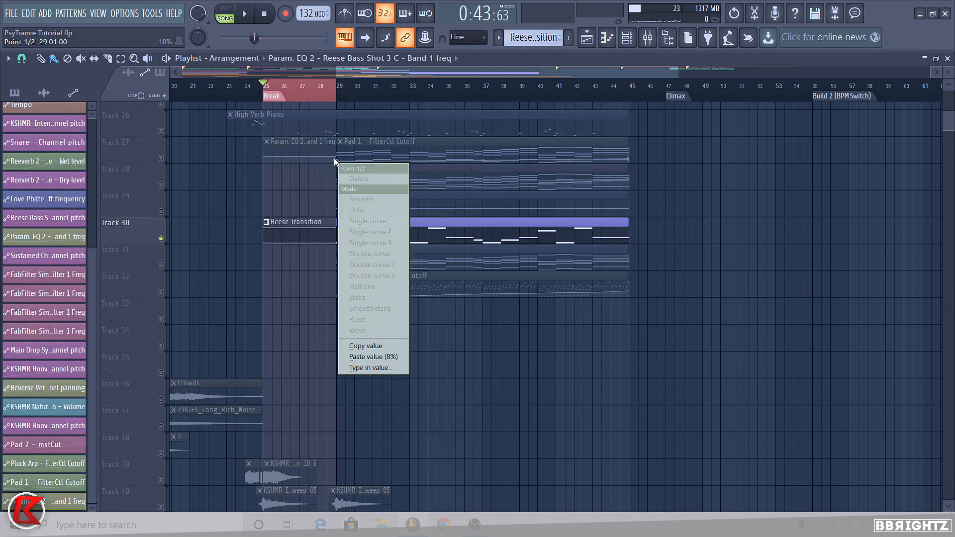
left_click(373, 352)
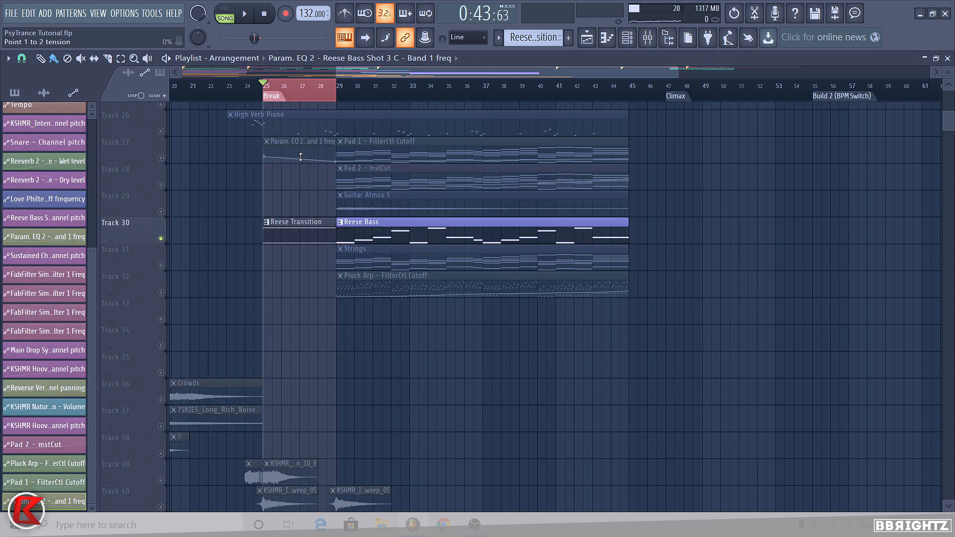
left_click_drag(302, 162, 303, 243)
- Clear the bar selection, unsolo Track 30, and play the Reese transition together with the other tracks
key("space")
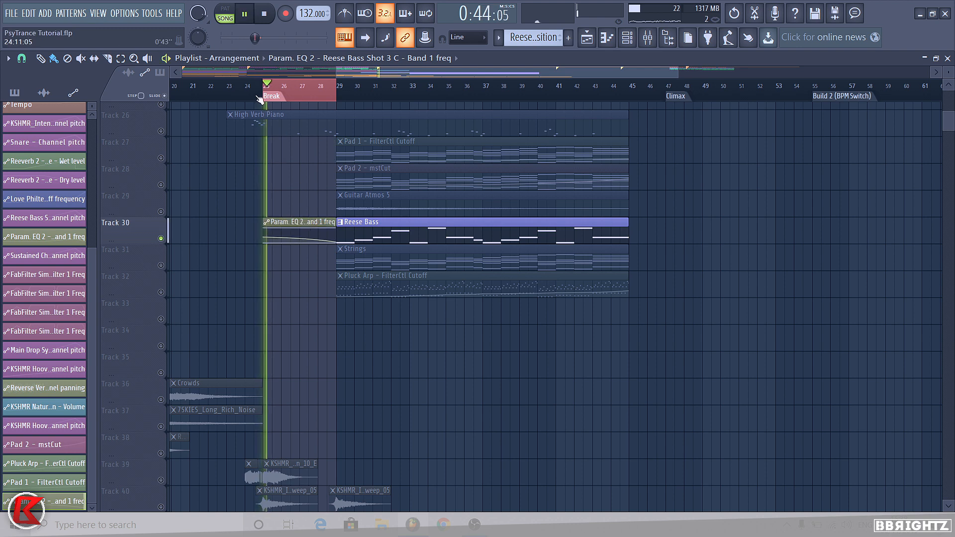
right_click(246, 86)
right_click(161, 131)
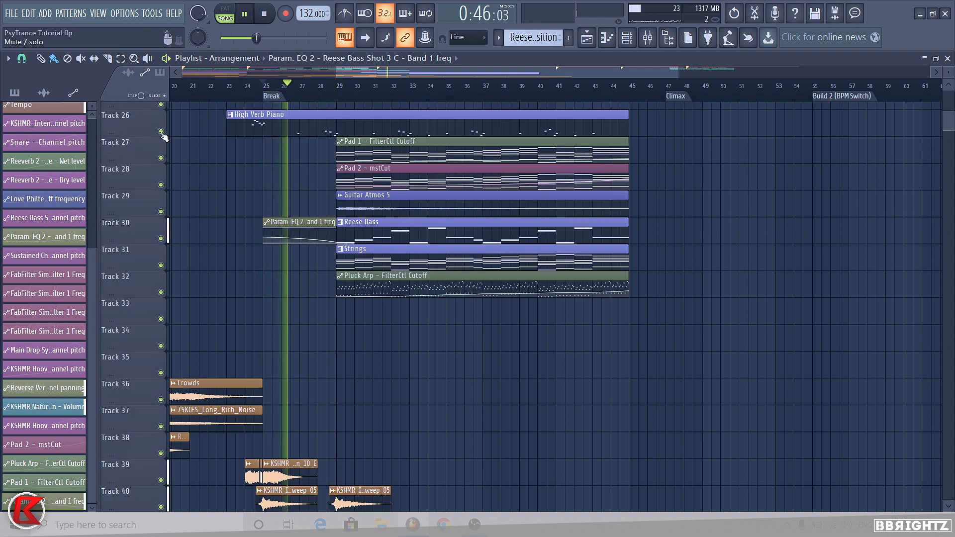
key("space")
key("space")
left_click(503, 43)
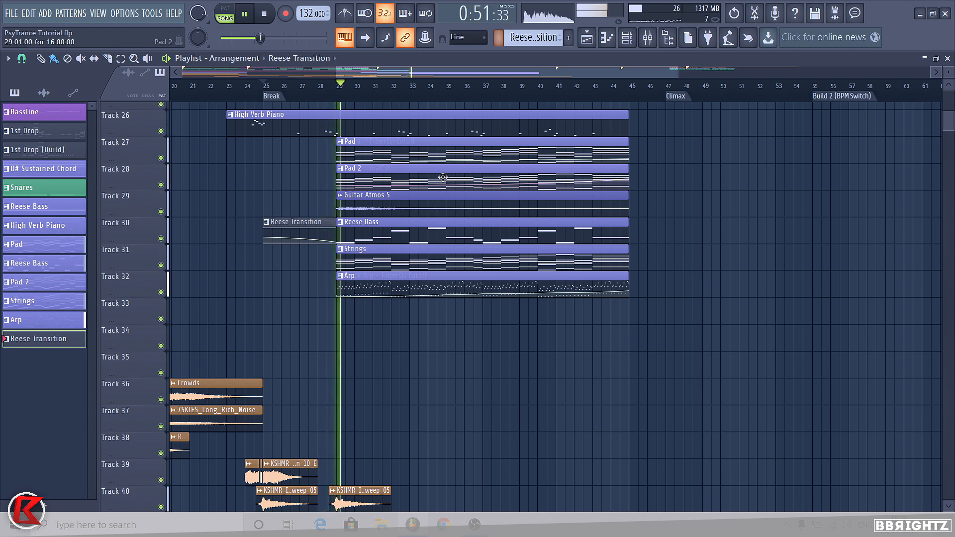
- Lengthen both Reese Transition notes slightly past the start of bar 5 in the piano roll, and return to the playlist
scroll(275, 232, "up", 3)
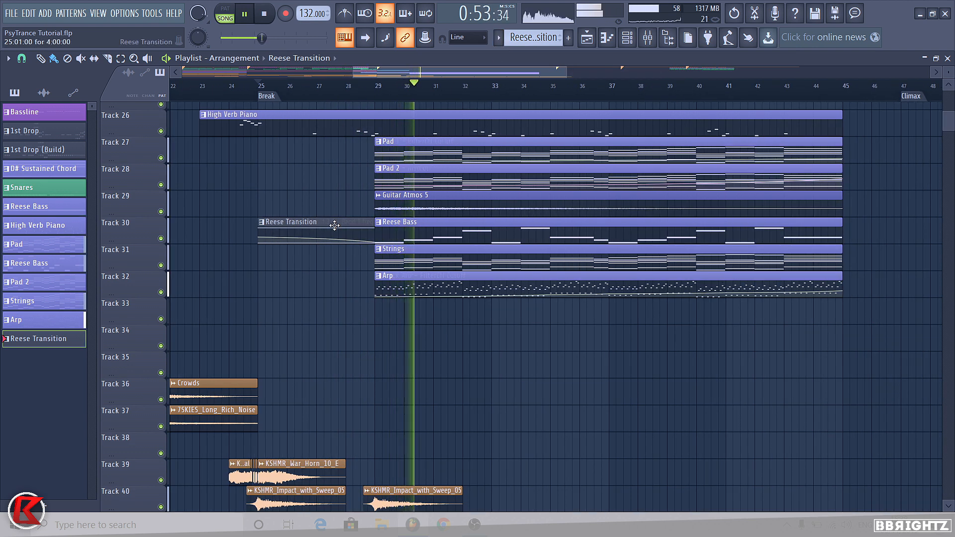
double_click(315, 241)
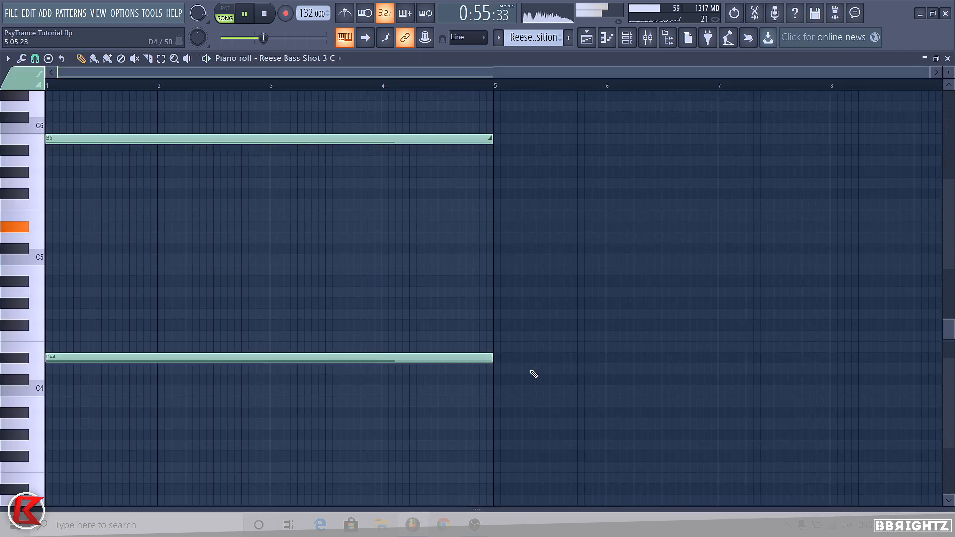
left_click_drag(537, 418, 500, 138)
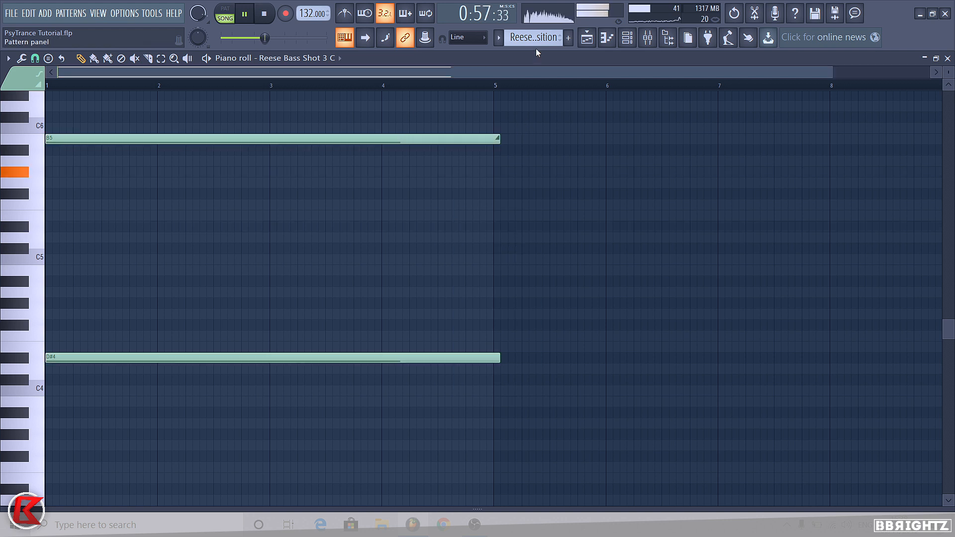
left_click(588, 43)
- Move the Reese Transition and its automation clip to Track 33, extended slightly past bar 29, and play them from bar 25
left_click_drag(277, 313, 293, 207)
key("shift+Down")
key("shift+Down")
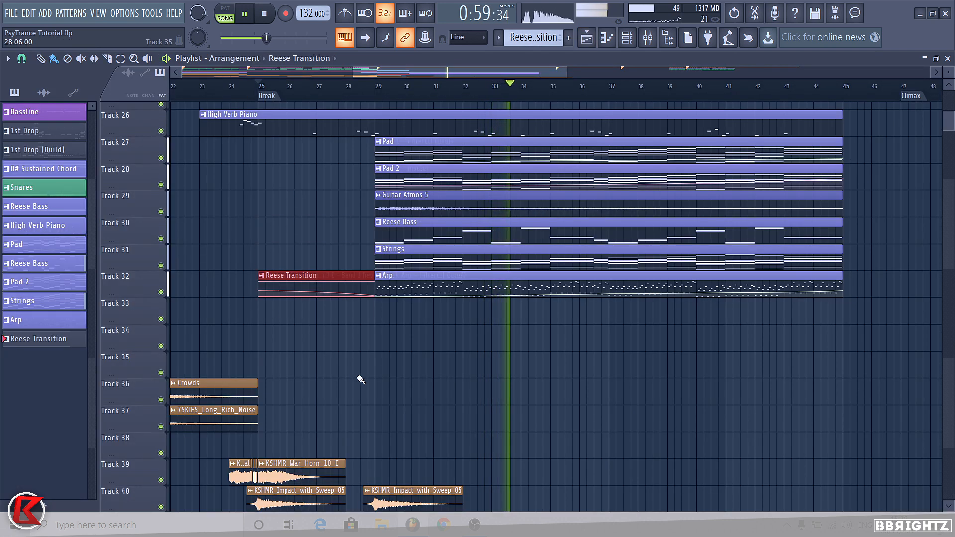
key("shift+Down")
key("ctrl+d")
left_click_drag(374, 309, 381, 309)
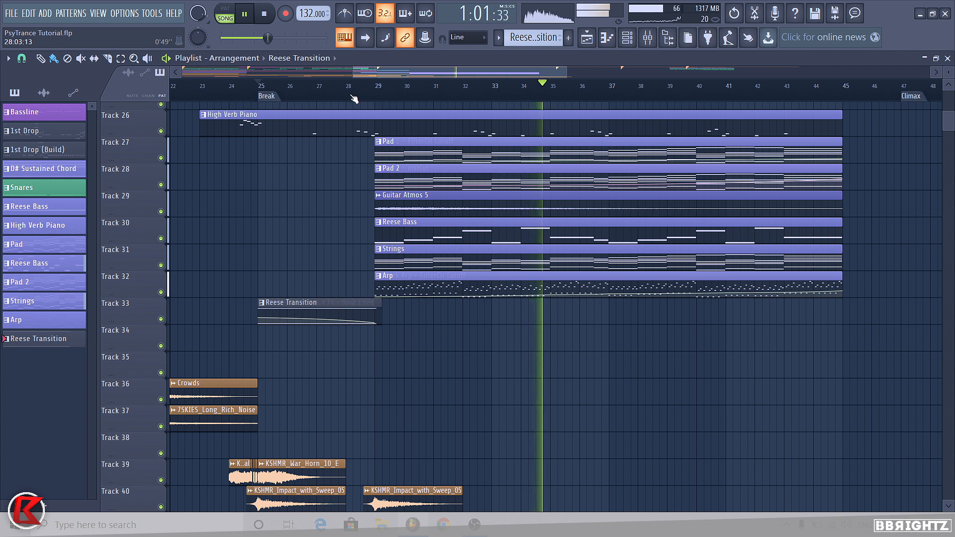
left_click(258, 90)
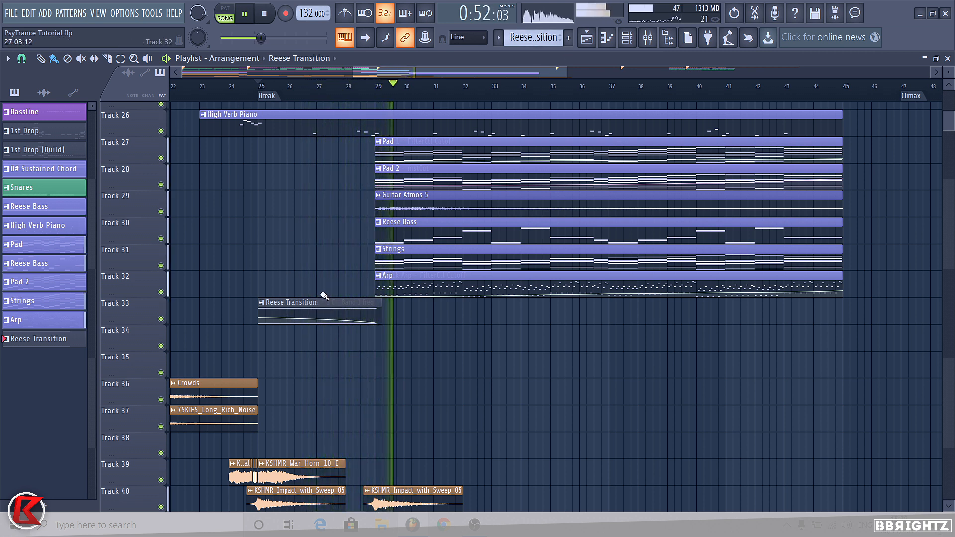
key("space")
- Shorten both Reese Transition notes to end at bar 5 of the pattern, and trim the playlist clip to end at bar 29
scroll(371, 358, "up", 4)
scroll(420, 336, "up", 3)
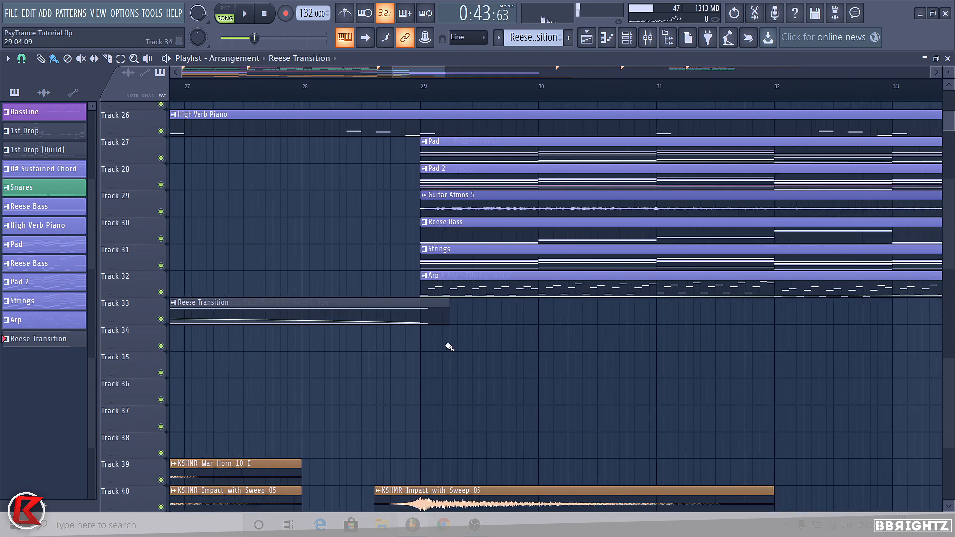
double_click(430, 317)
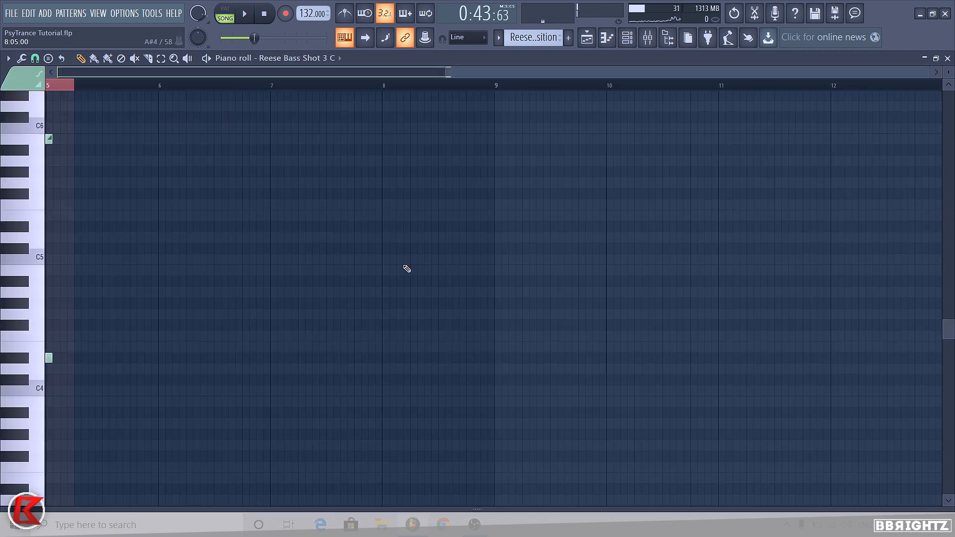
left_click_drag(455, 423, 341, 102)
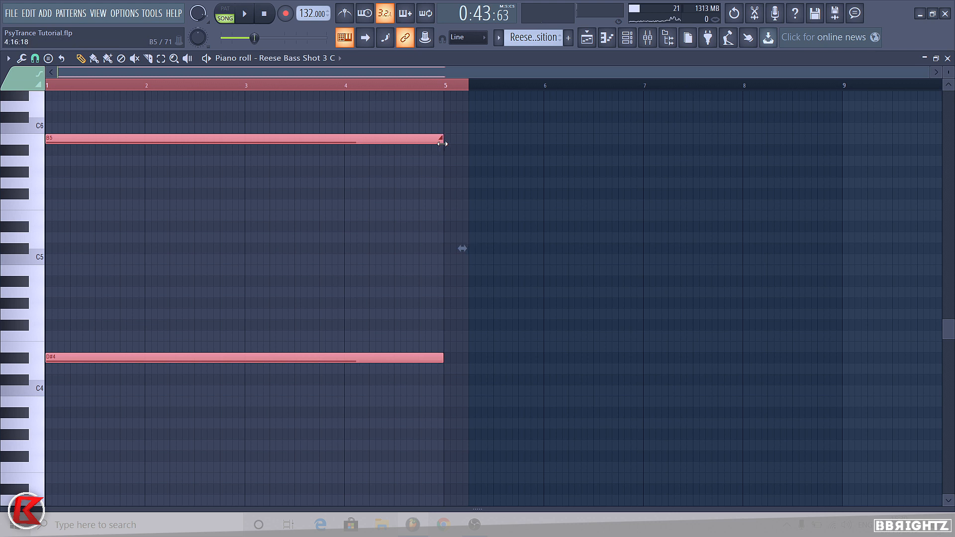
left_click(580, 40)
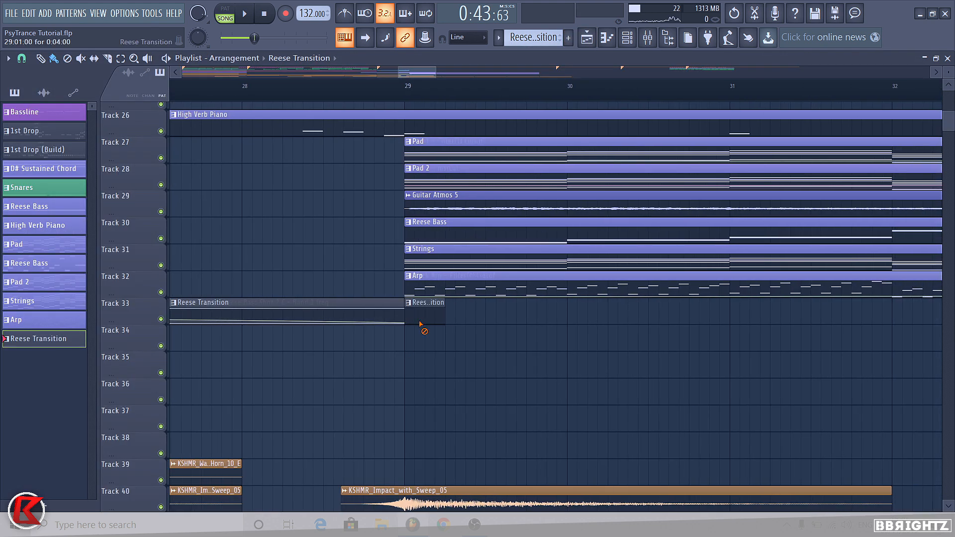
- Solo Track 33 and play the trimmed Reese Transition clip from bar 25
scroll(327, 319, "down", 5)
right_click(161, 320)
scroll(513, 280, "down", 1)
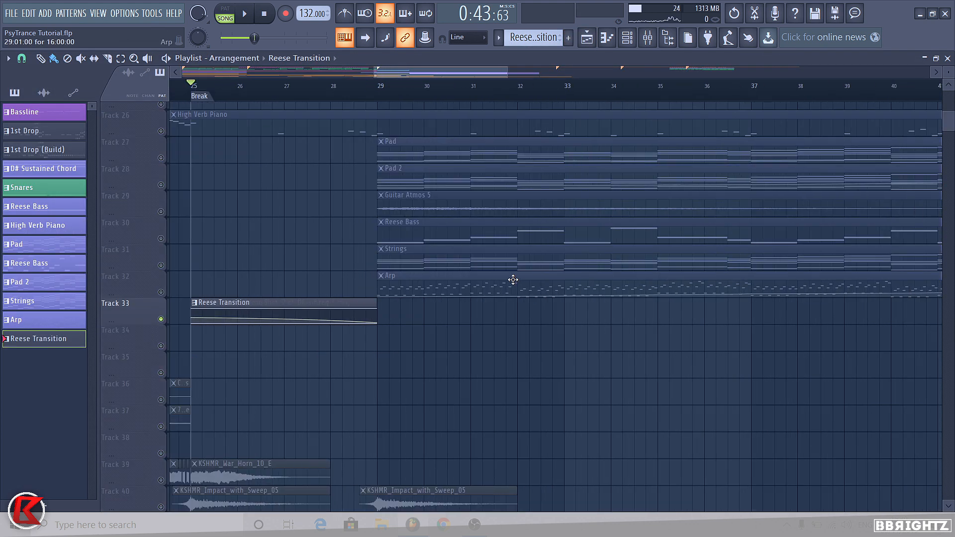
key("space")
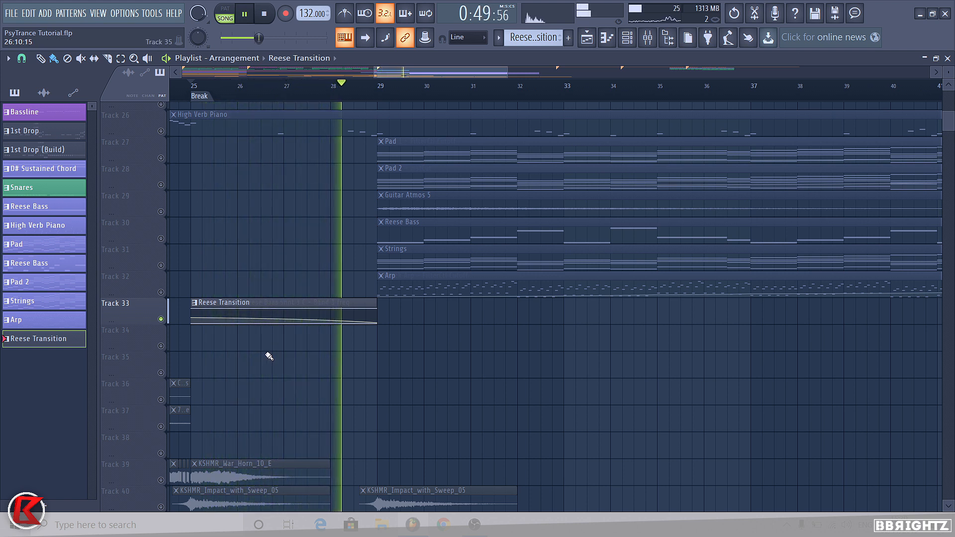
key("space")
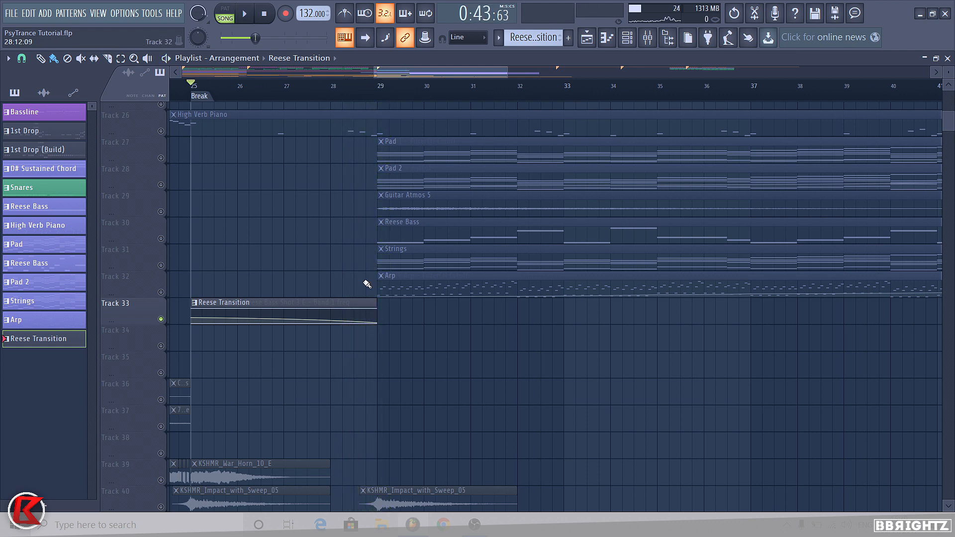
- Halve both Reese Transition notes to two bars by slicing them at bar 3 and moving the second halves to bar 1
double_click(346, 301)
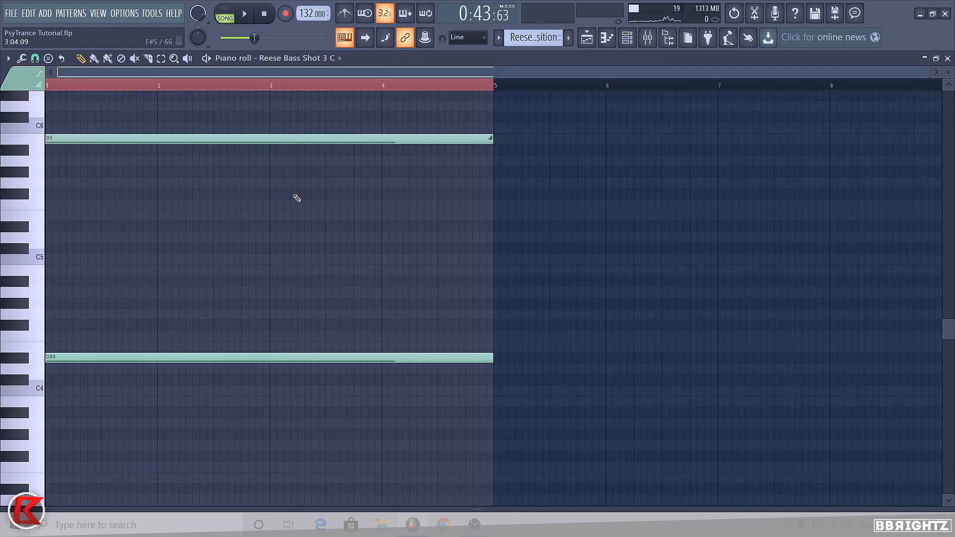
left_click_drag(270, 132, 269, 431)
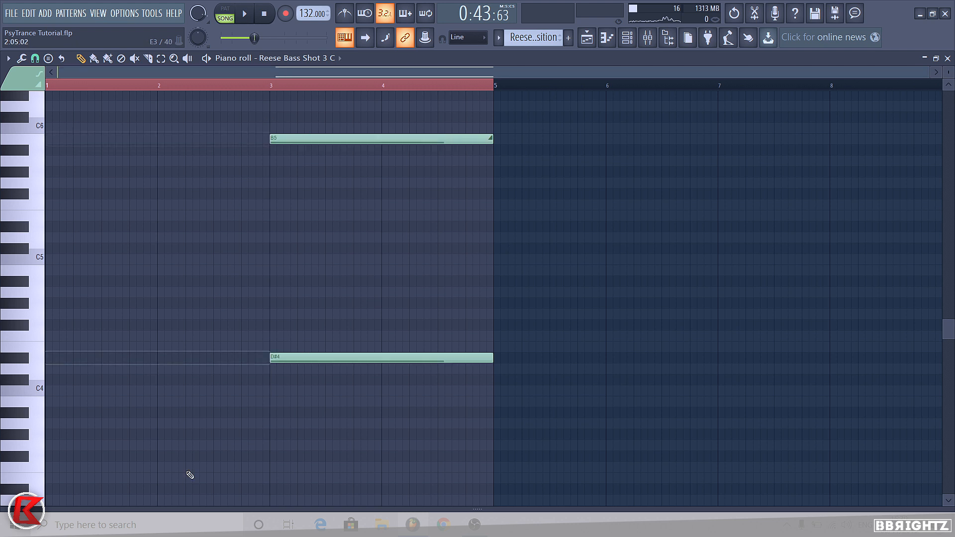
left_click_drag(435, 387, 231, 98)
left_click_drag(258, 140, 55, 140)
left_click(369, 86, "ctrl")
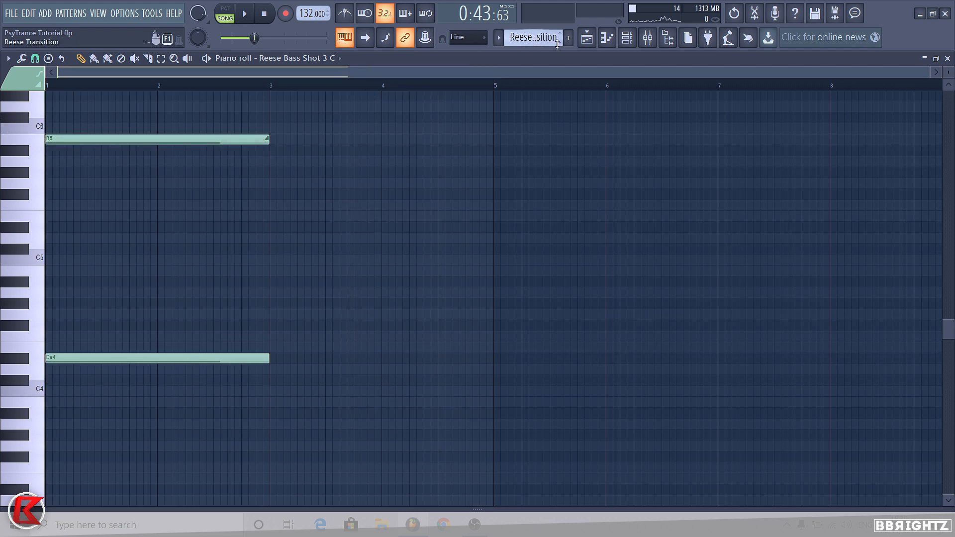
- Place the Reese Transition clip over bars 27 to 29 on Track 34, and fit its EQ automation clip to the same bars on Track 33
left_click(587, 38)
left_click_drag(263, 309, 383, 360)
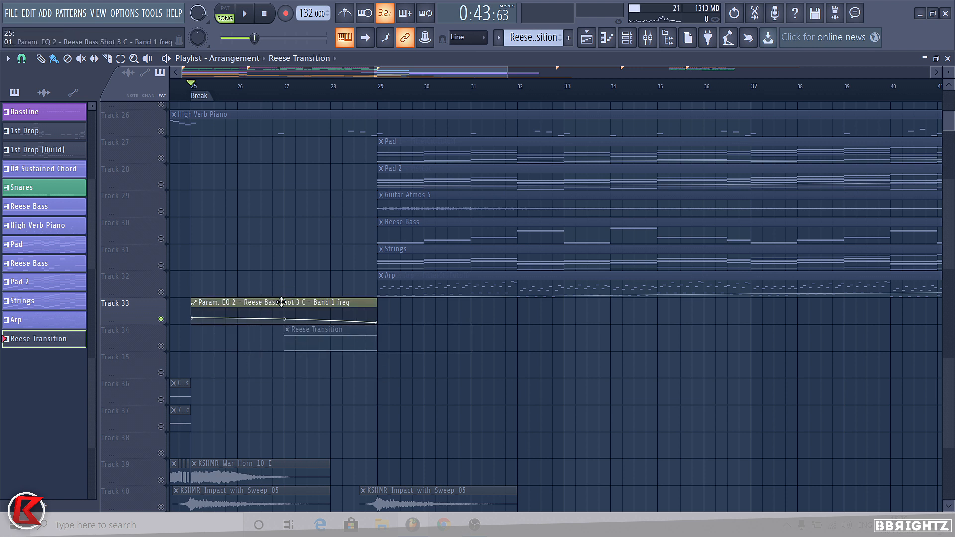
right_click(376, 324)
key("Escape")
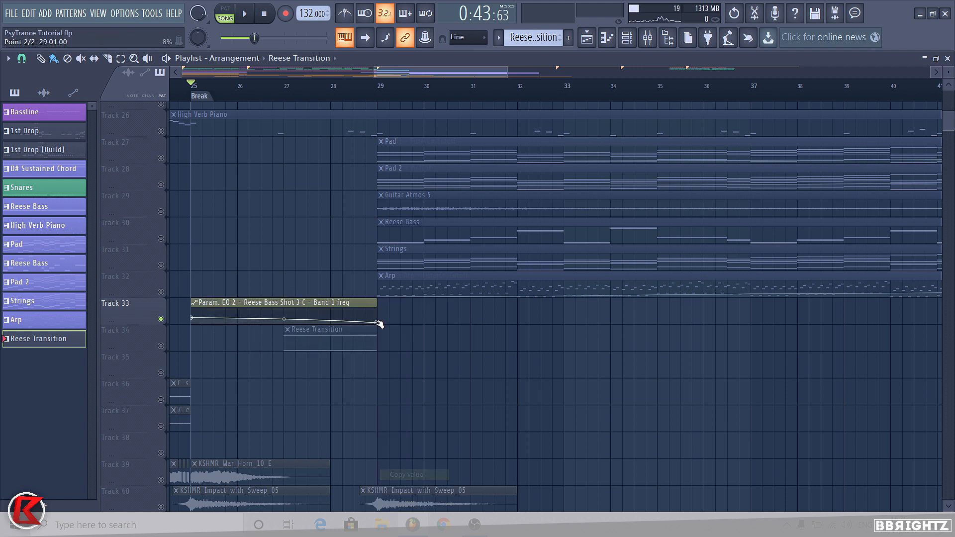
left_click_drag(377, 324, 288, 321)
left_click_drag(234, 303, 327, 302)
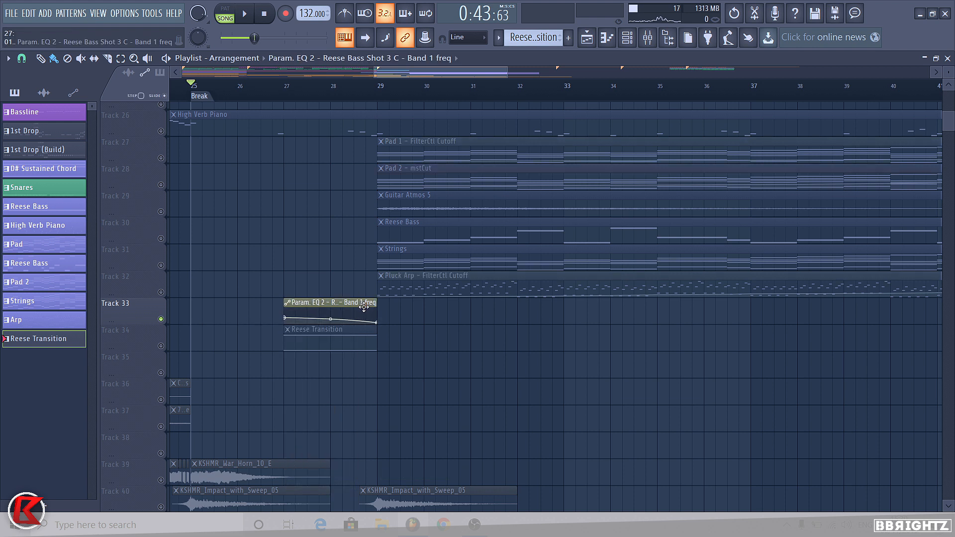
- Play the soloed Reese Transition from bar 27, unsolo the tracks, and replay it in the full mix
key("space")
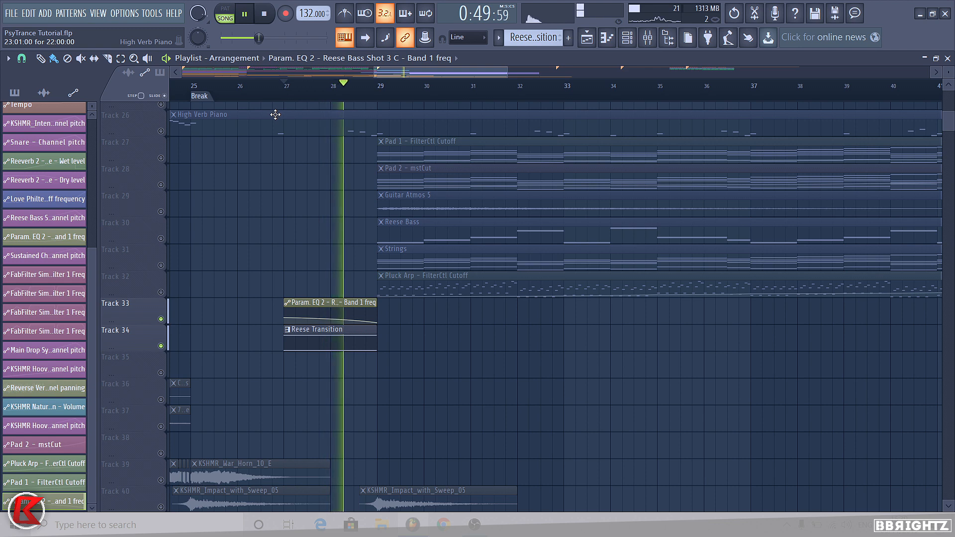
key("space")
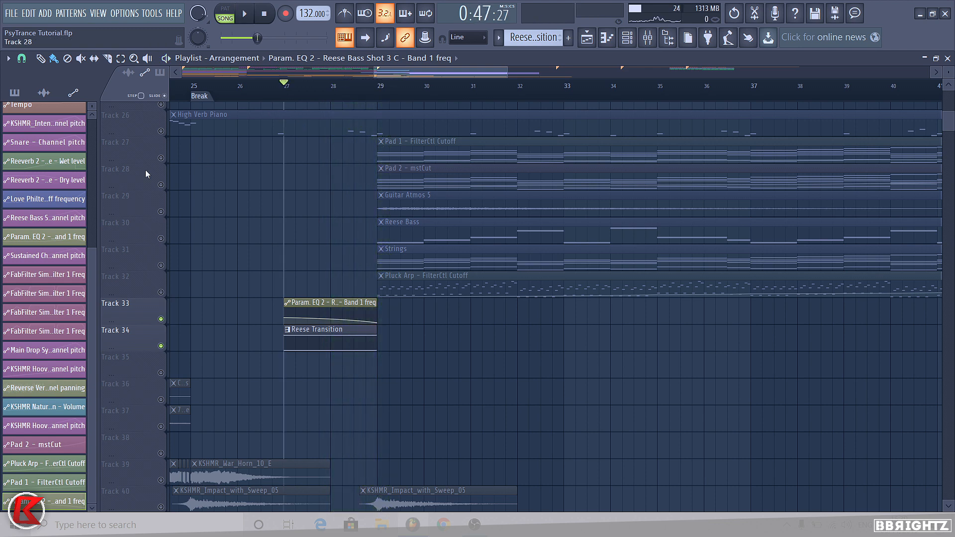
right_click(160, 159)
right_click(161, 158)
key("space")
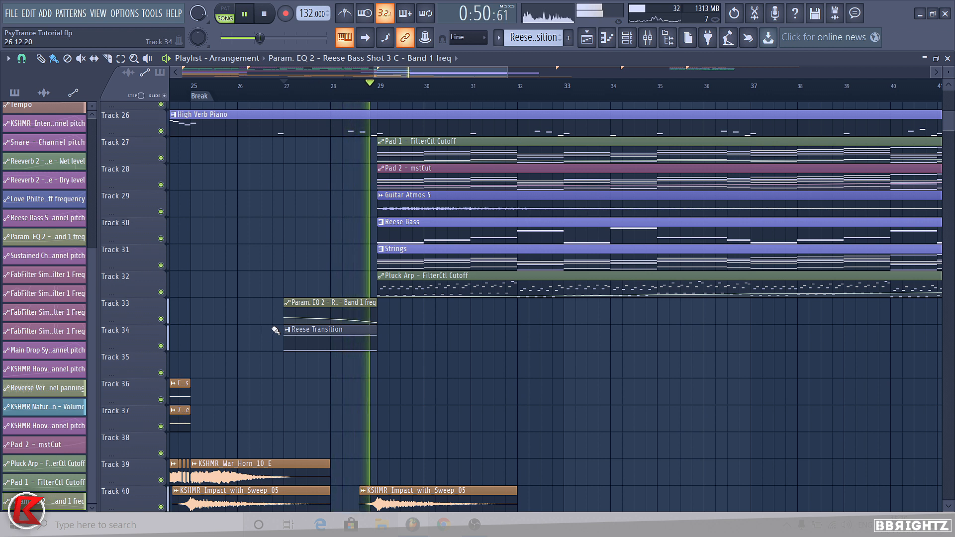
key("space")
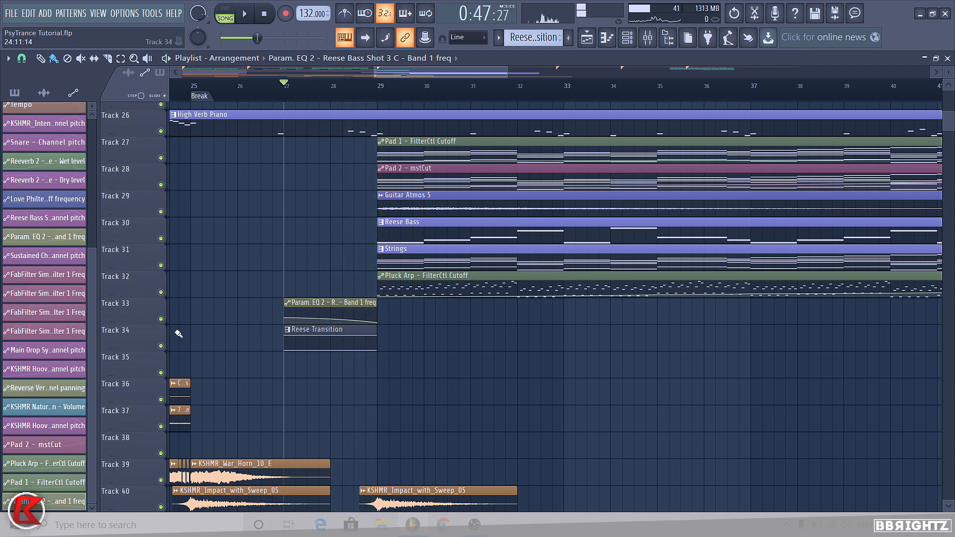
- Enlarge Track 33, fine-tune the EQ automation's first point at bar 27 during playback, and restore the track's height
left_click_drag(137, 324, 137, 428)
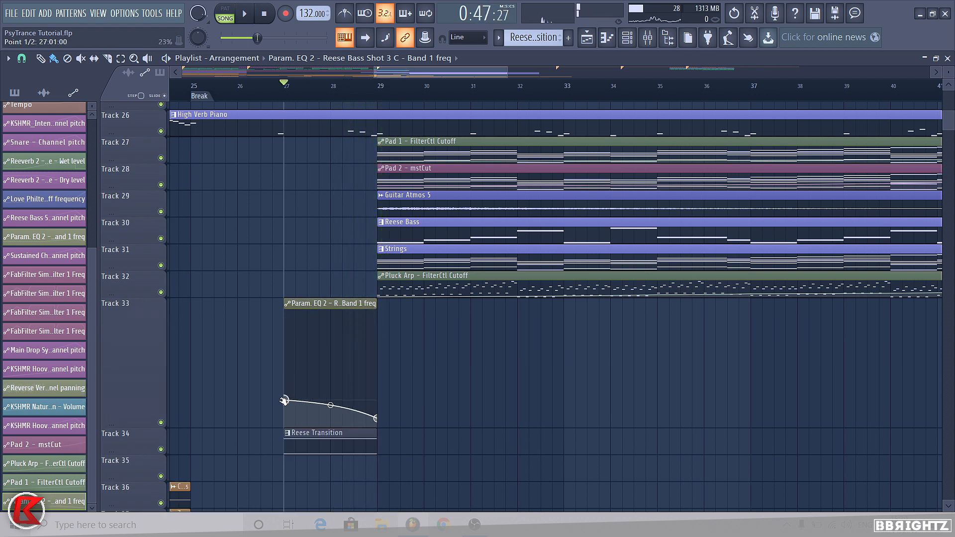
key("space")
key("space")
key("space")
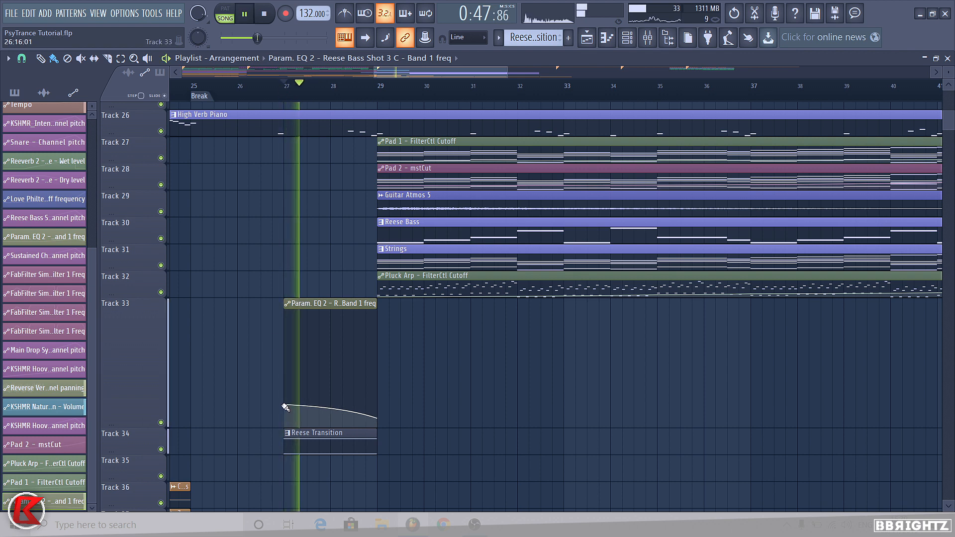
left_click_drag(285, 405, 287, 400)
right_click(142, 343)
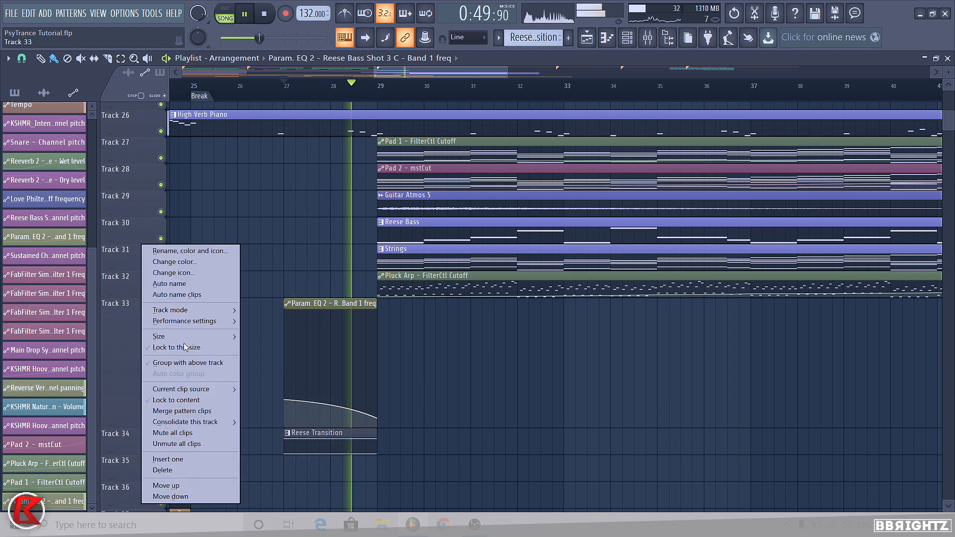
left_click(262, 359)
key("space")
scroll(241, 170, "down", 4)
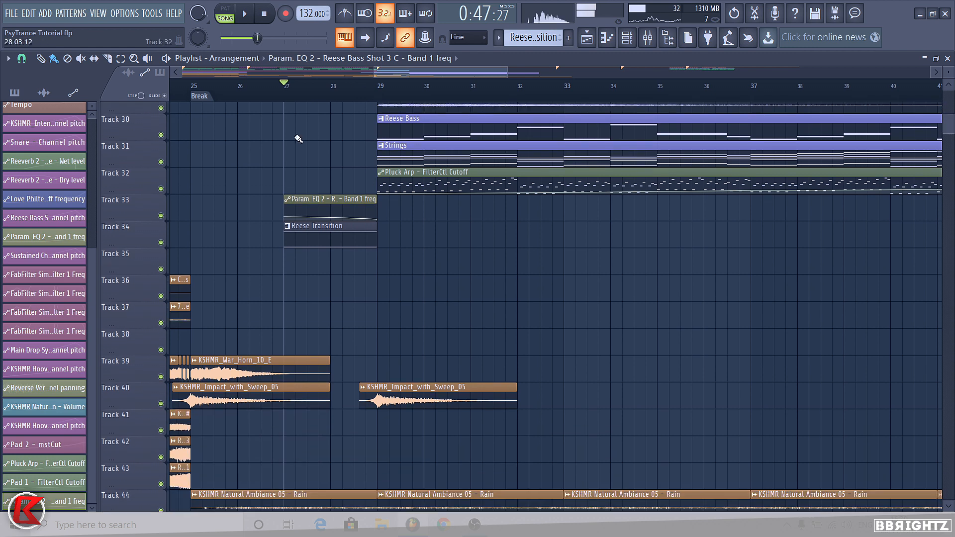
- Play the arrangement from bar 23 to hear the lead-in to the break
left_click_drag(192, 93, 134, 92)
key("space")
scroll(345, 264, "down", 6)
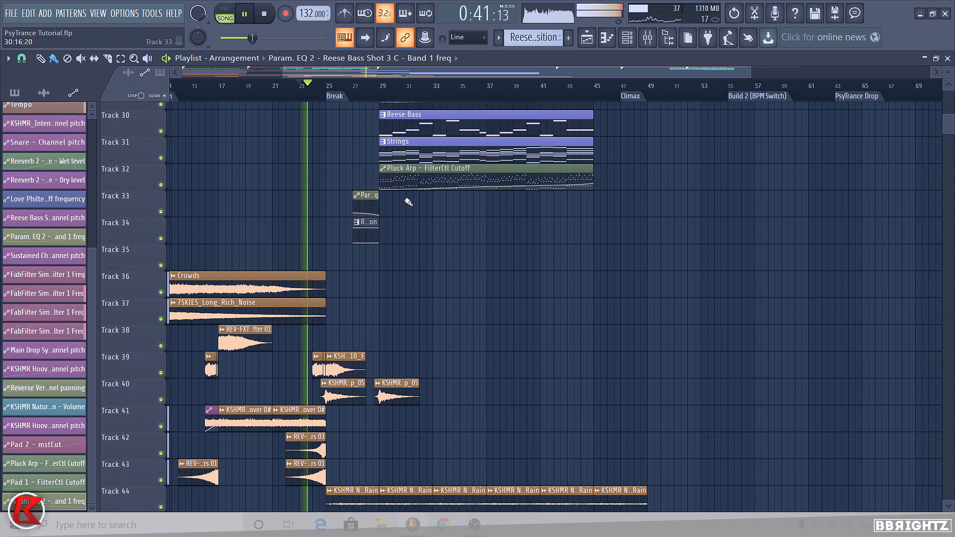
- Stack the Reese Transition and its EQ automation clip on Track 29 over bars 27 to 29, and give pattern clips the playlist focus
left_click(388, 211)
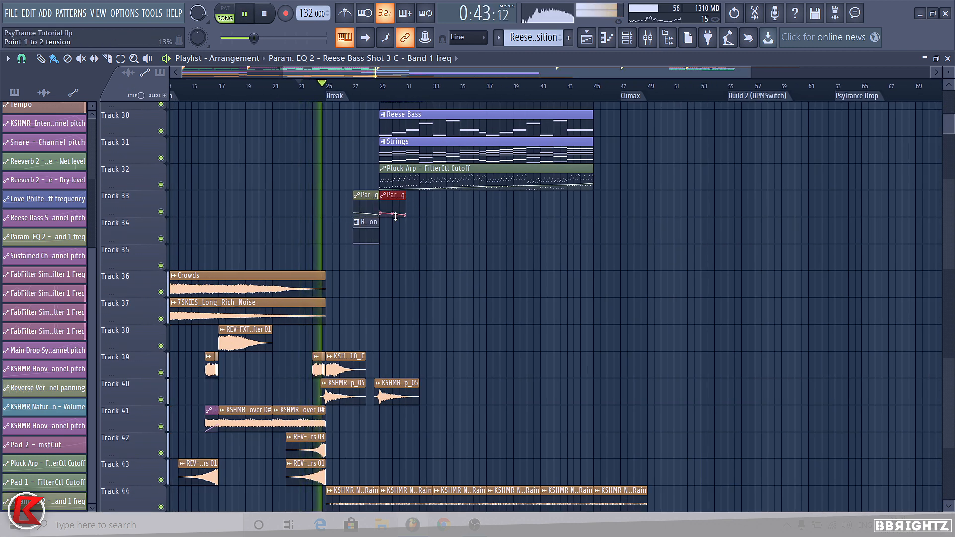
left_click_drag(396, 216, 375, 234)
key("shift+Up")
key("shift+Up")
key("shift+Up")
key("shift+Up")
scroll(402, 236, "up", 1)
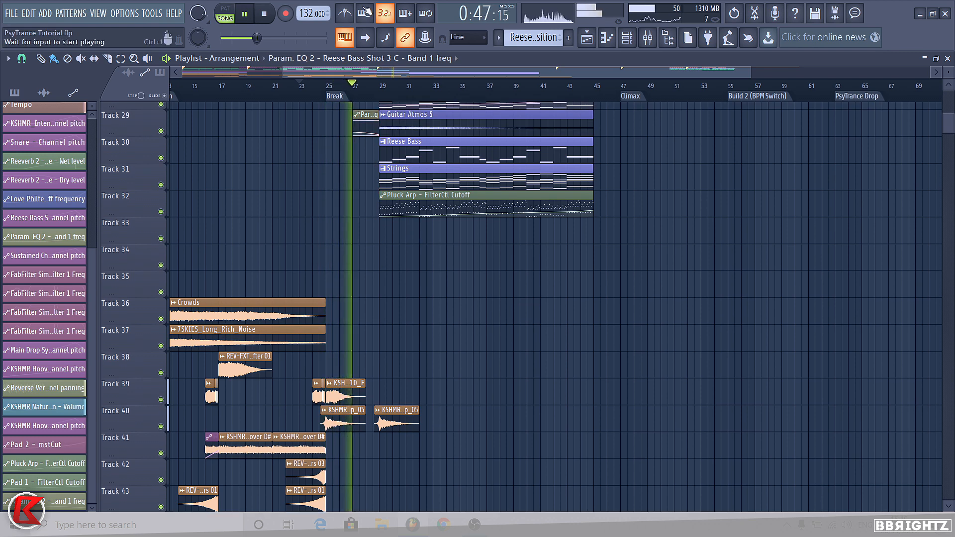
left_click(160, 73)
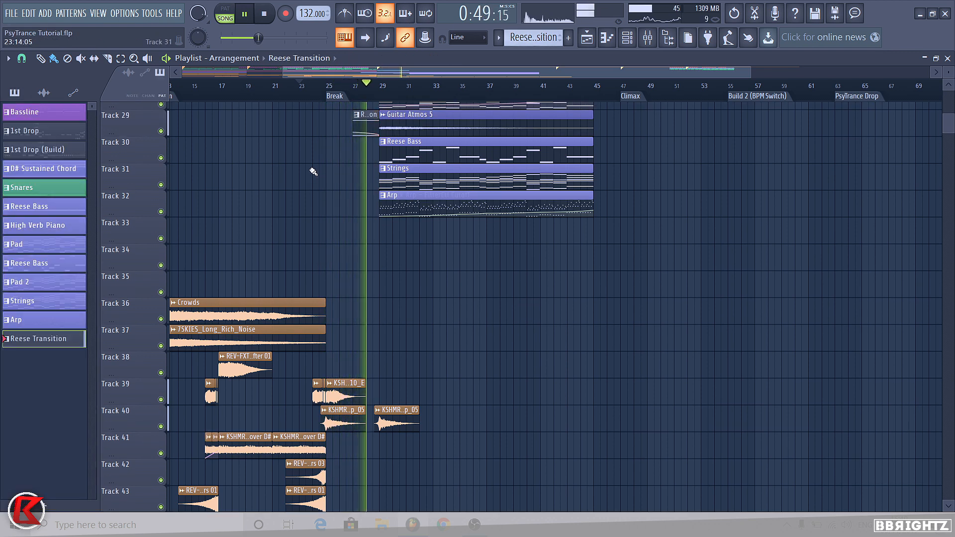
- Browse BBrightz EDM Festival Samples to the Stadium_Claps folder of Sounds Of KSHMR Vol 1
scroll(504, 294, "down", 5)
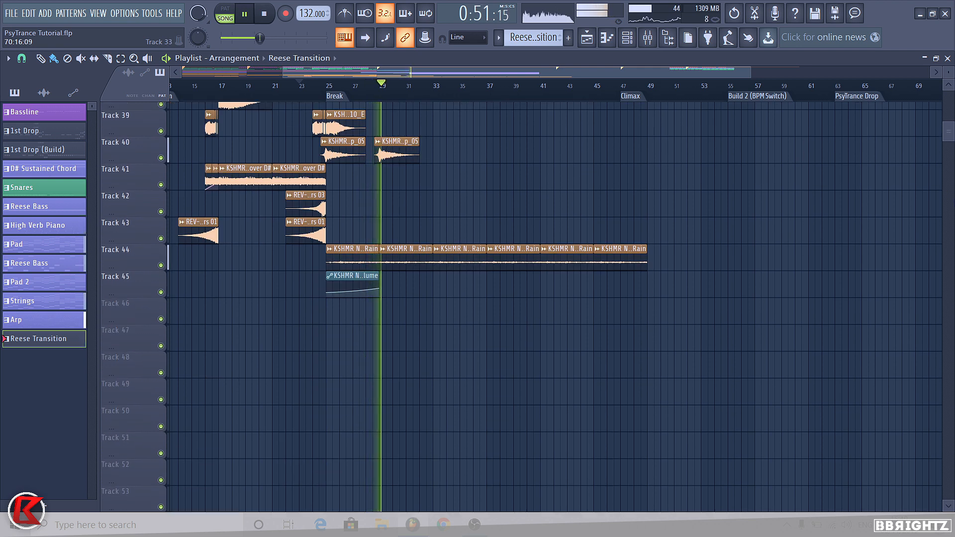
scroll(949, 234, "up", 7)
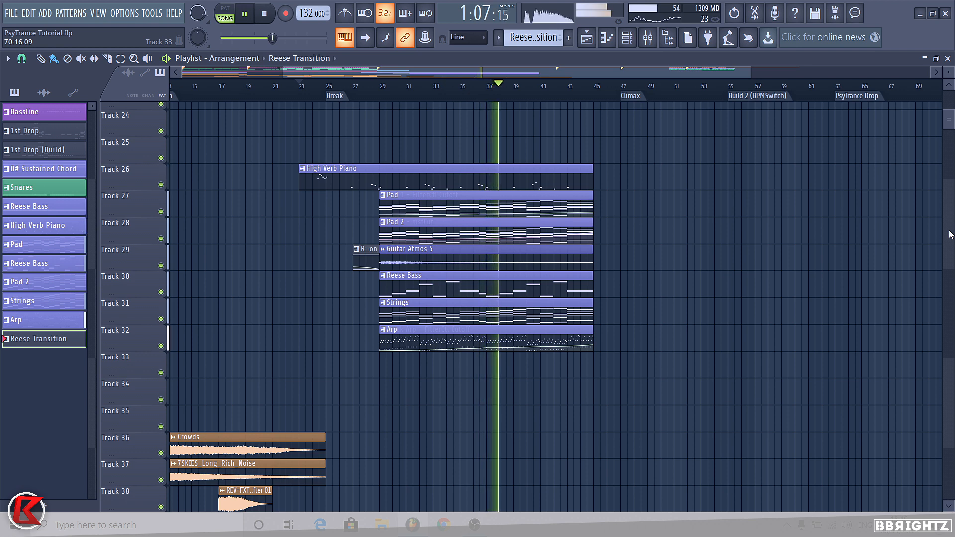
left_click(667, 39)
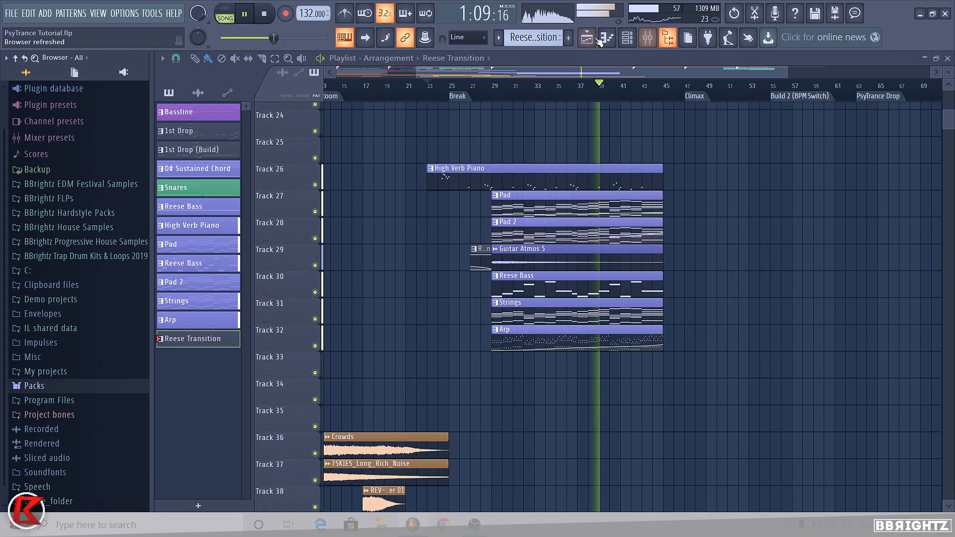
left_click(80, 188)
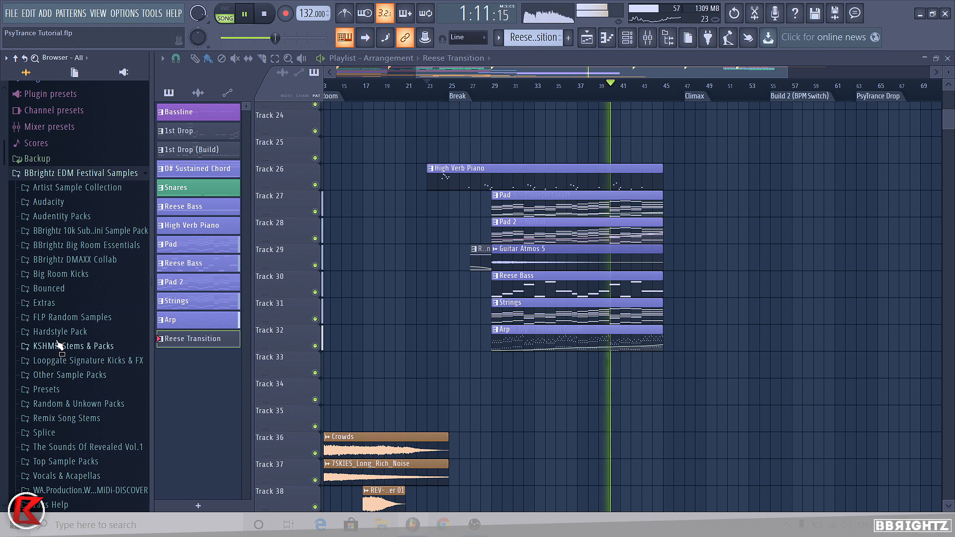
left_click(75, 347)
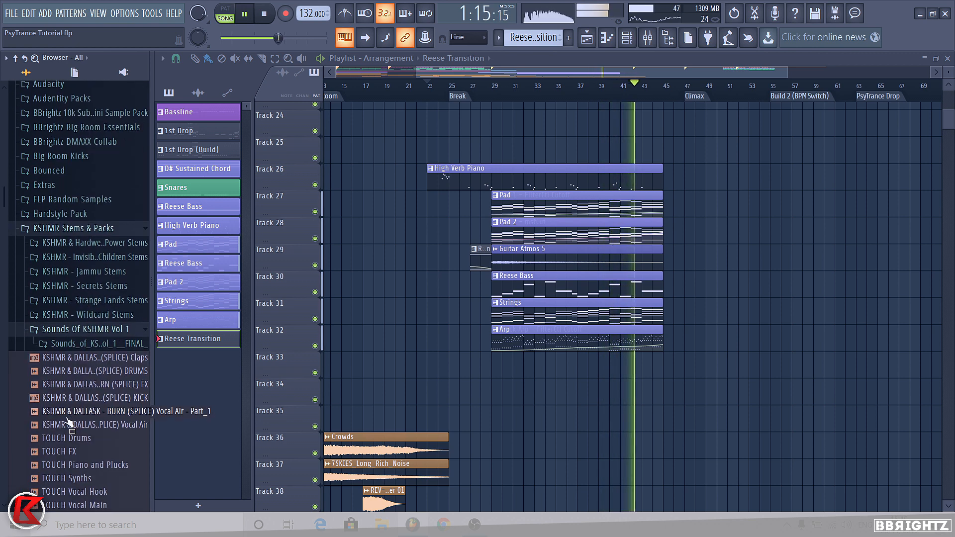
left_click(95, 183)
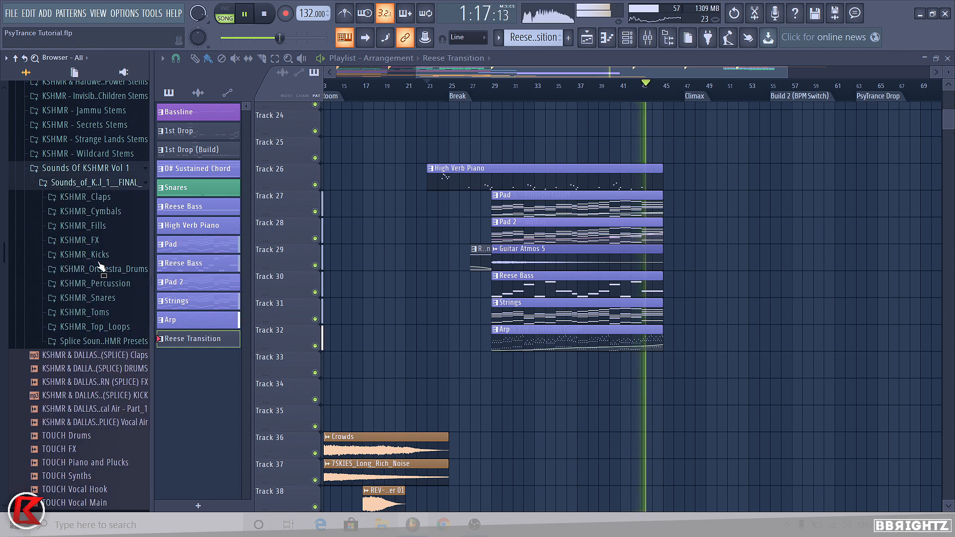
left_click(89, 197)
left_click(100, 255)
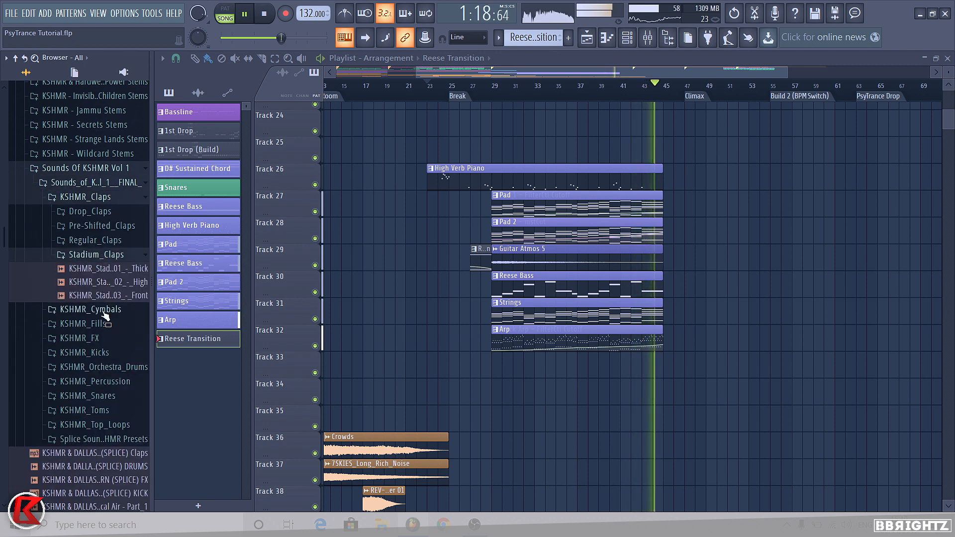
- Audition KSHMR_Stadium_Claps_02_-_High, stop playback, and place the sample at bar 45 on Track 34
left_click(111, 284)
key("space")
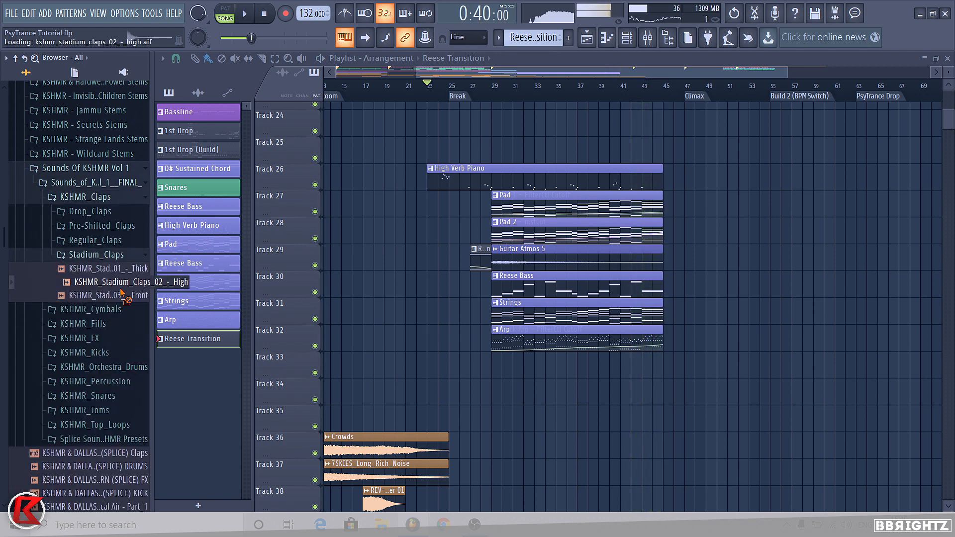
left_click_drag(122, 293, 682, 393)
left_click(89, 256)
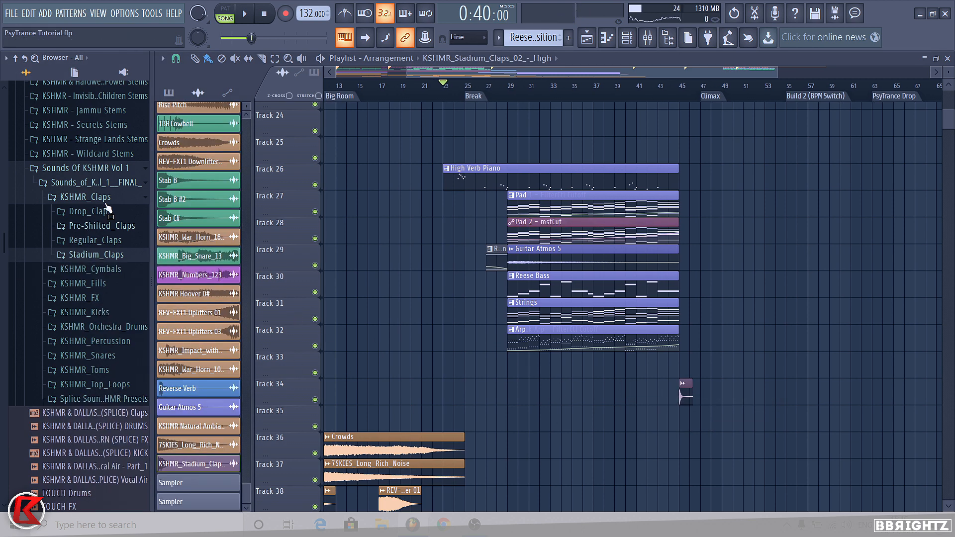
left_click(538, 35)
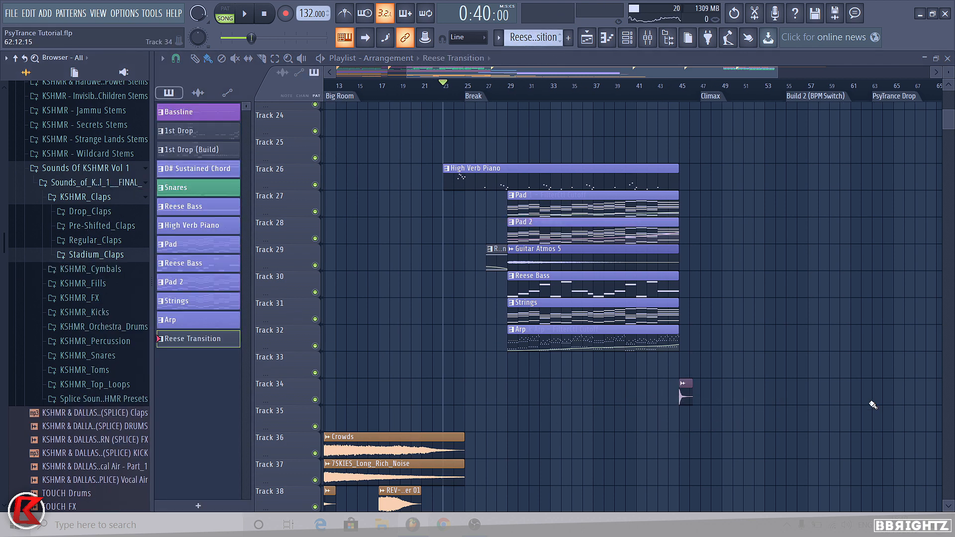
- Move the stadium clap clip to bar 37 on Track 13
scroll(726, 278, "down", 4)
scroll(686, 378, "up", 5)
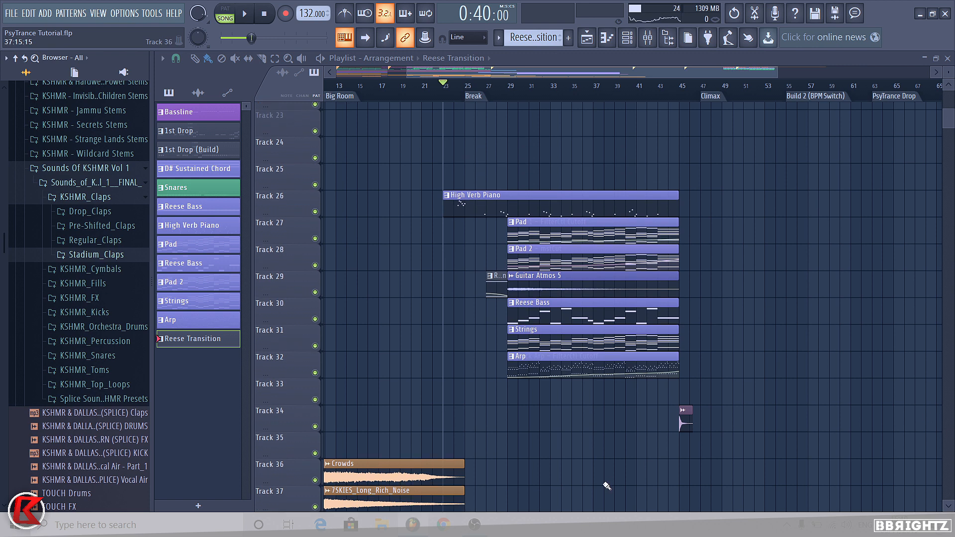
scroll(523, 150, "up", 15)
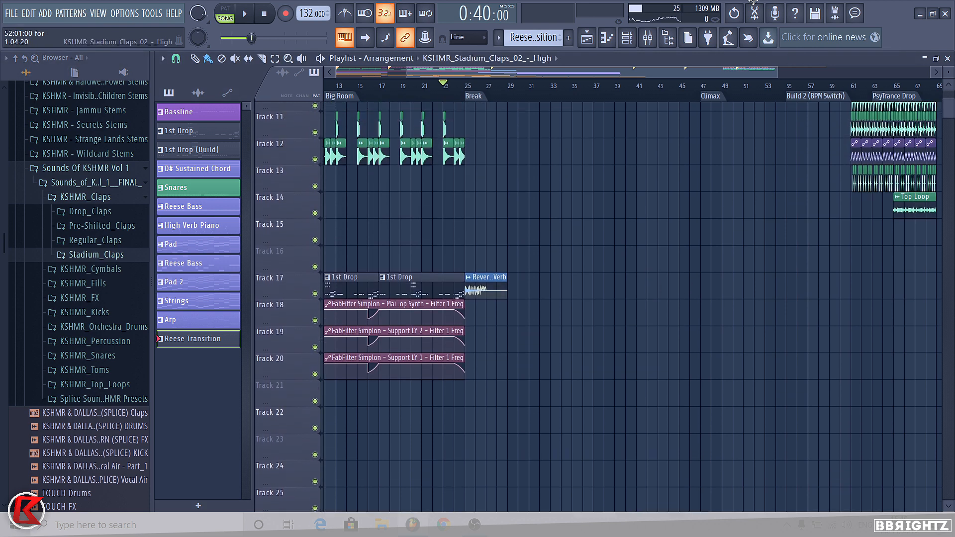
left_click_drag(658, 321, 585, 321)
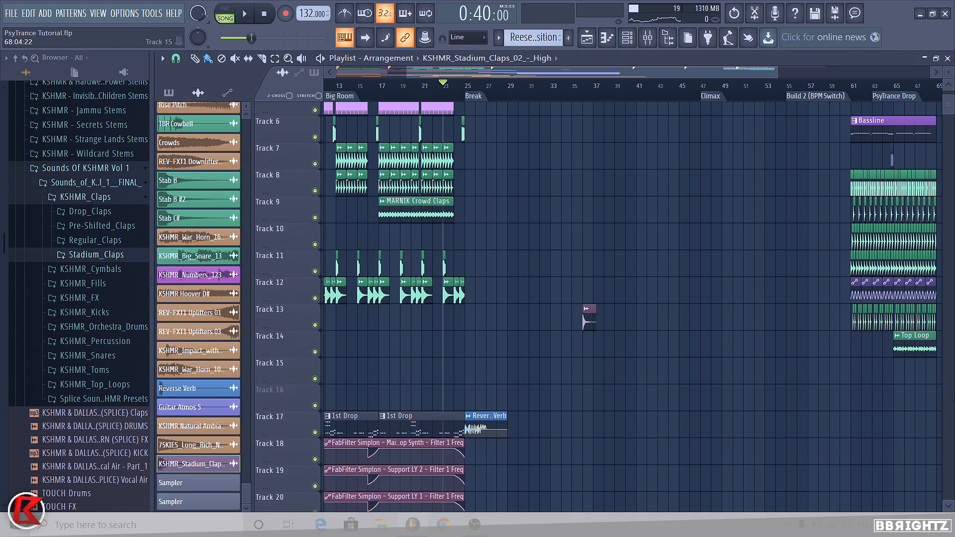
scroll(948, 362, "down", 7)
scroll(948, 362, "up", 3)
scroll(621, 259, "up", 3)
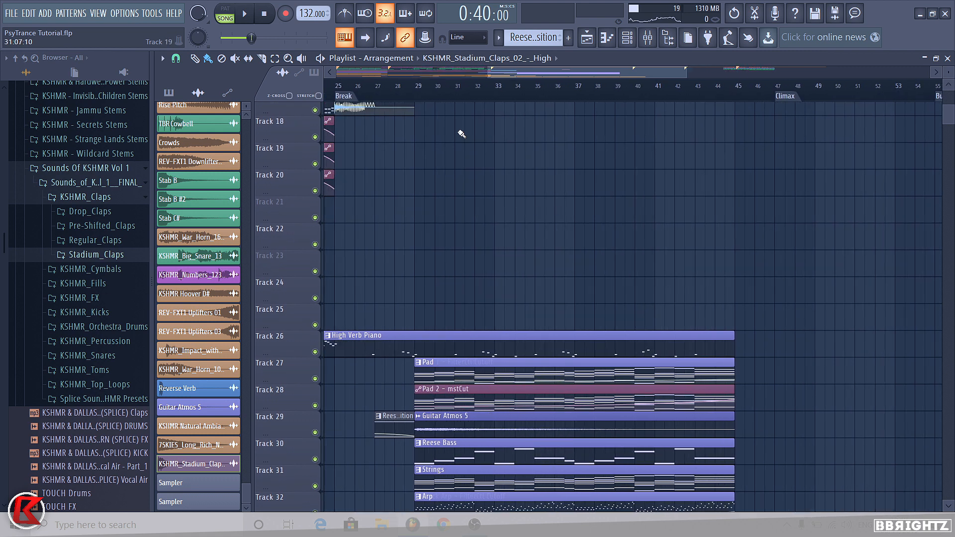
scroll(572, 199, "up", 8)
scroll(578, 209, "up", 2)
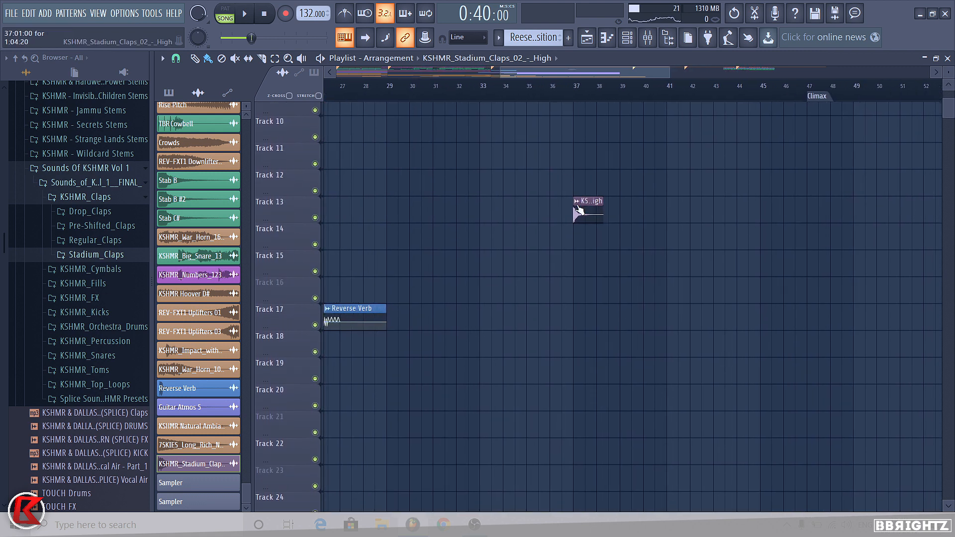
- Fill Track 13 from 37:05:00 to just before bar 45 with back-to-back stadium claps trimmed to 0:08:00
scroll(578, 209, "up", 3)
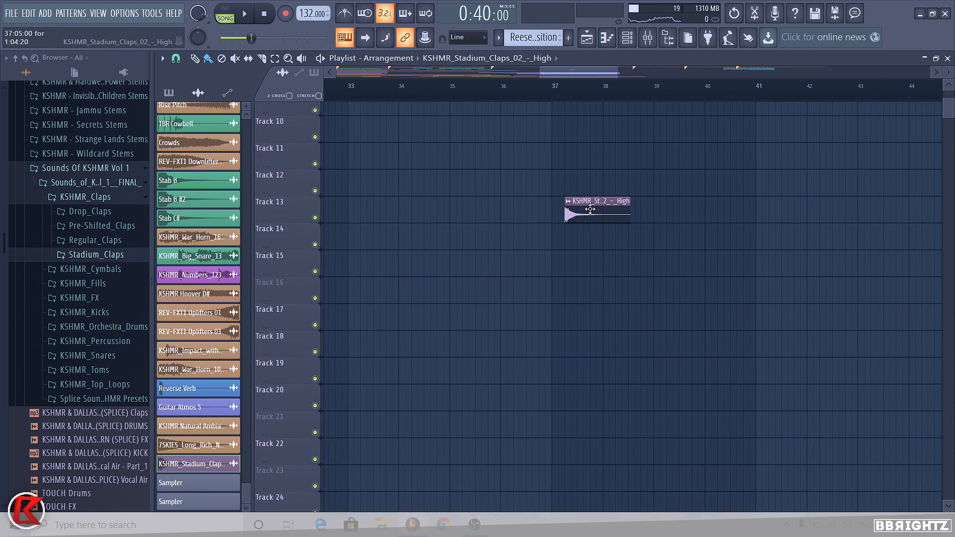
double_click(578, 207)
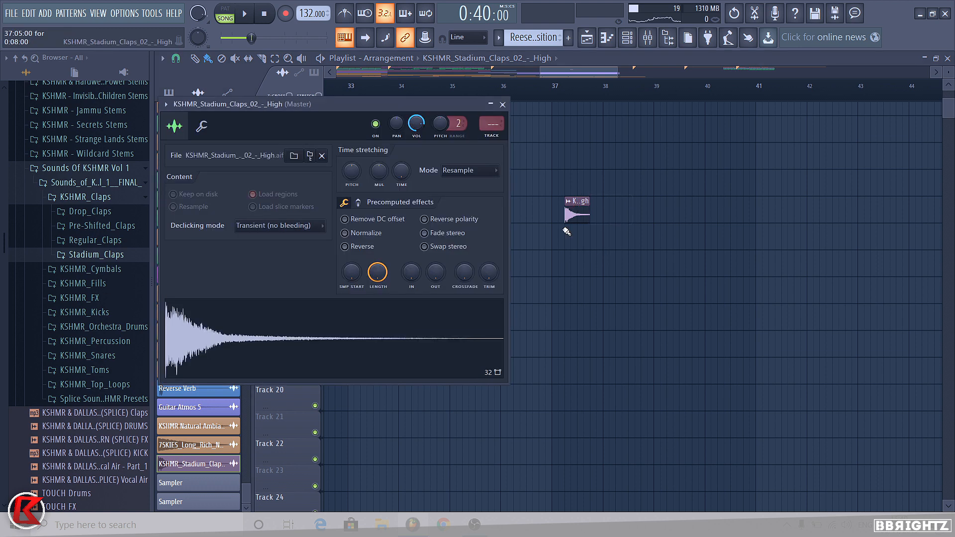
left_click_drag(736, 244, 542, 181)
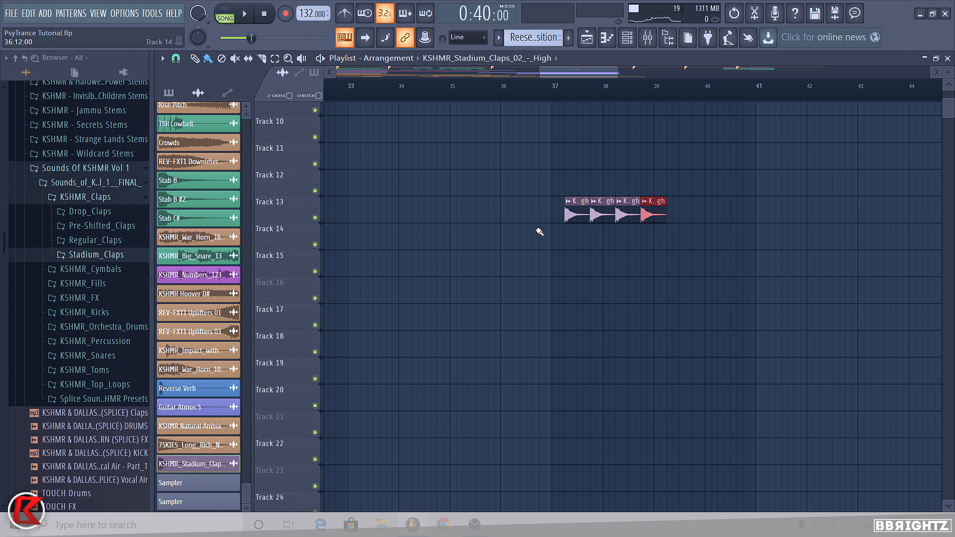
scroll(567, 205, "right", 2)
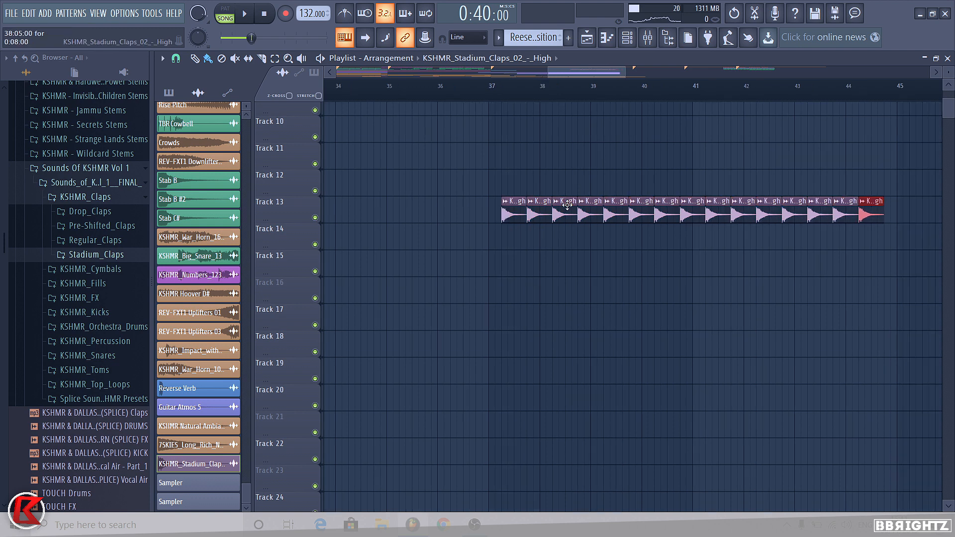
- Change the color of the stadium clap clips to green
left_click(506, 202)
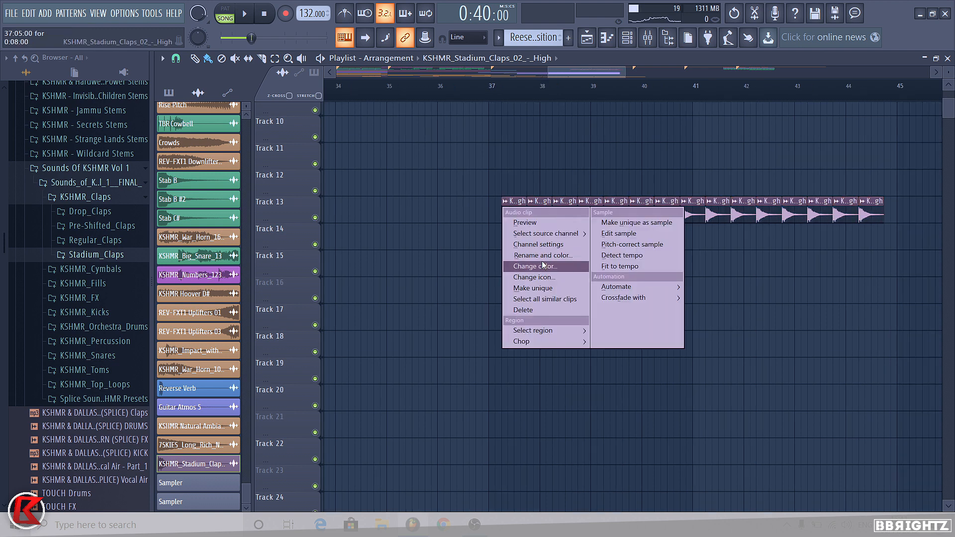
left_click(543, 266)
left_click(589, 277)
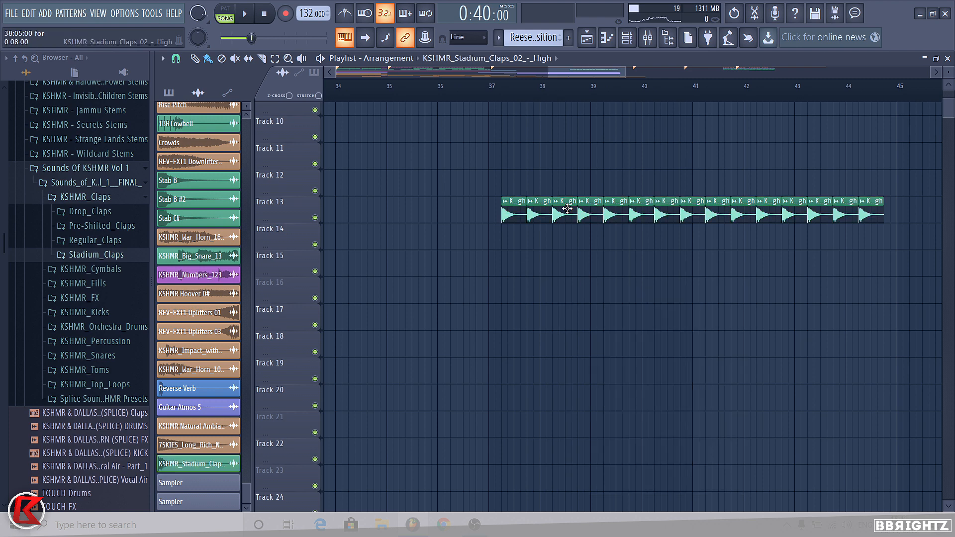
- Add a fade-out to the stadium clap sample and adjust its channel volume while playing the track from bar 35
double_click(567, 205)
left_click(398, 87)
key("space")
double_click(518, 214)
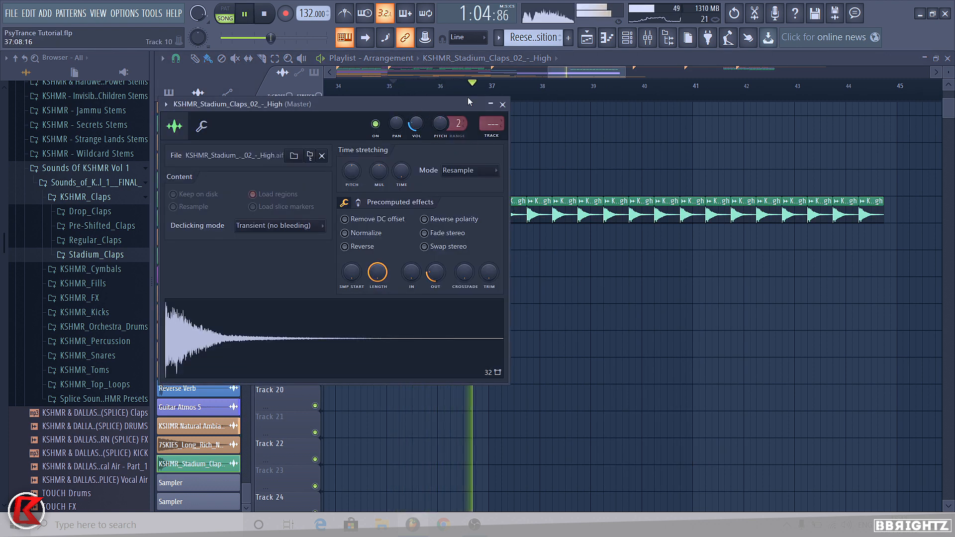
left_click_drag(417, 130, 417, 124)
right_click(584, 289)
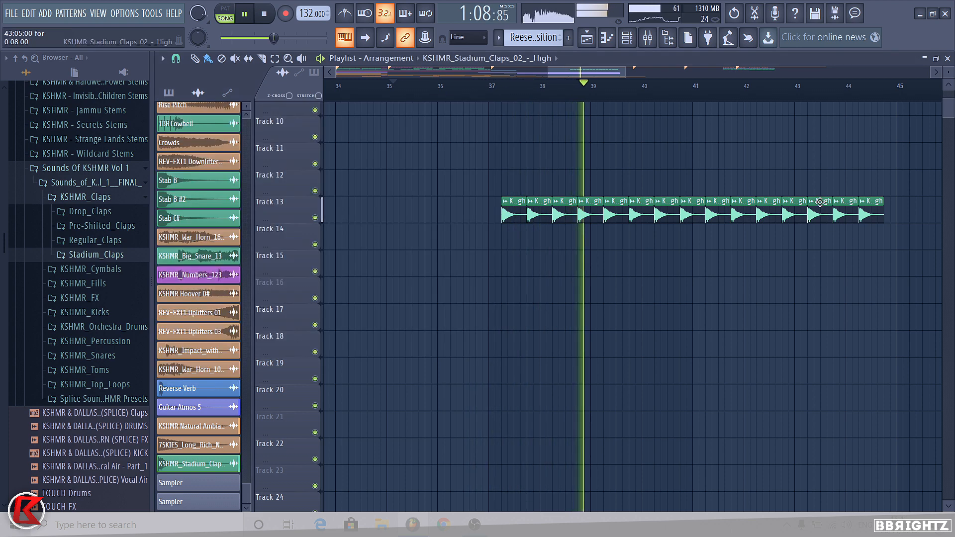
- Try an extra stadium clap at 44:13:00 on Track 13 while playing the end of the break
scroll(823, 203, "down", 1)
left_click(881, 211)
scroll(560, 231, "down", 3)
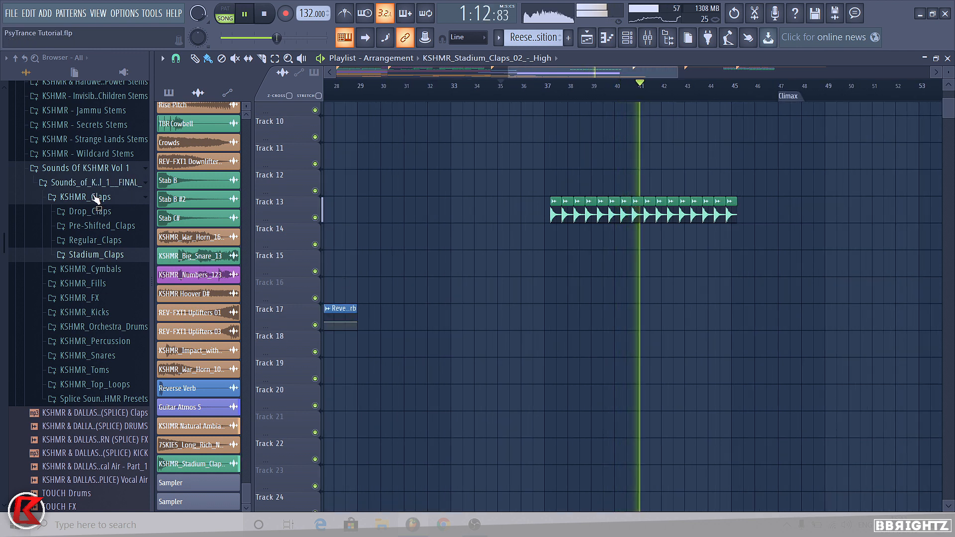
scroll(778, 185, "up", 4)
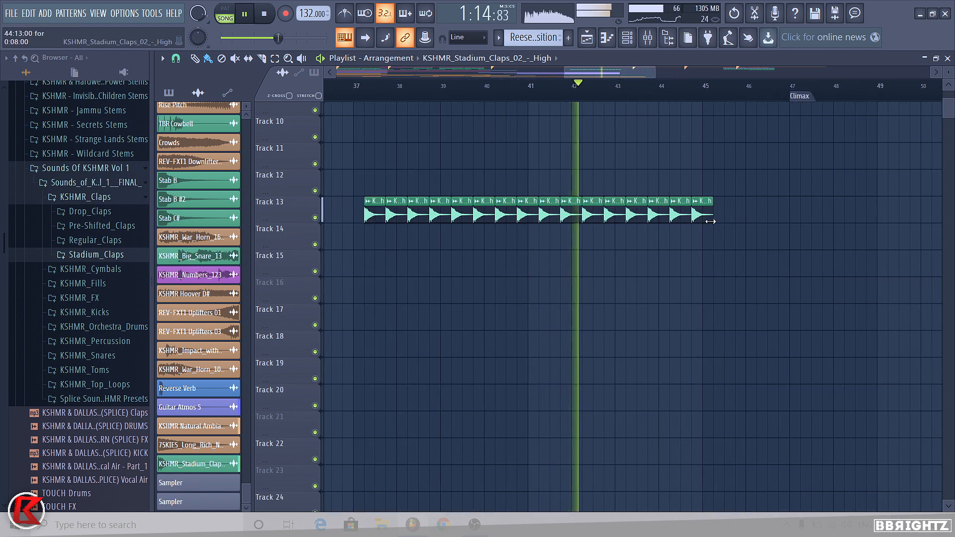
scroll(577, 217, "down", 2)
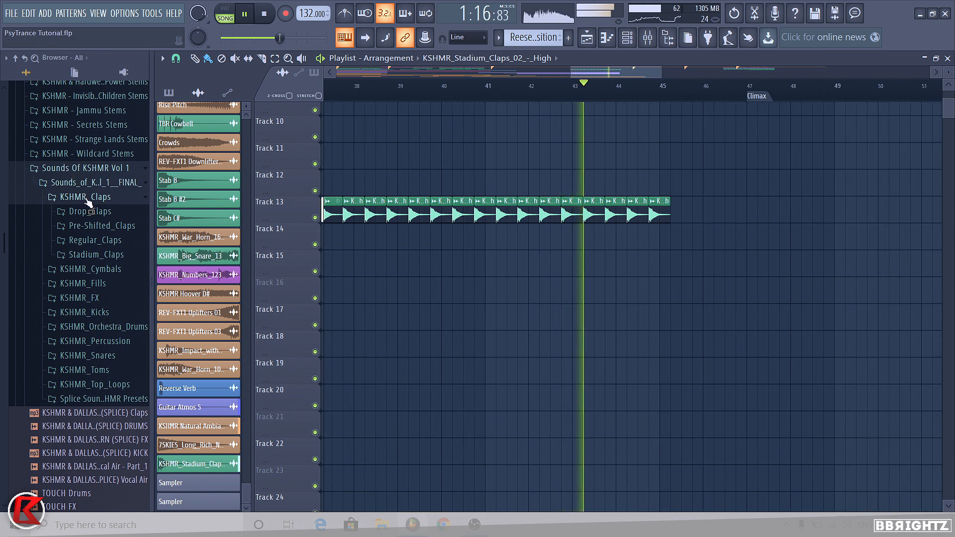
scroll(659, 183, "up", 1)
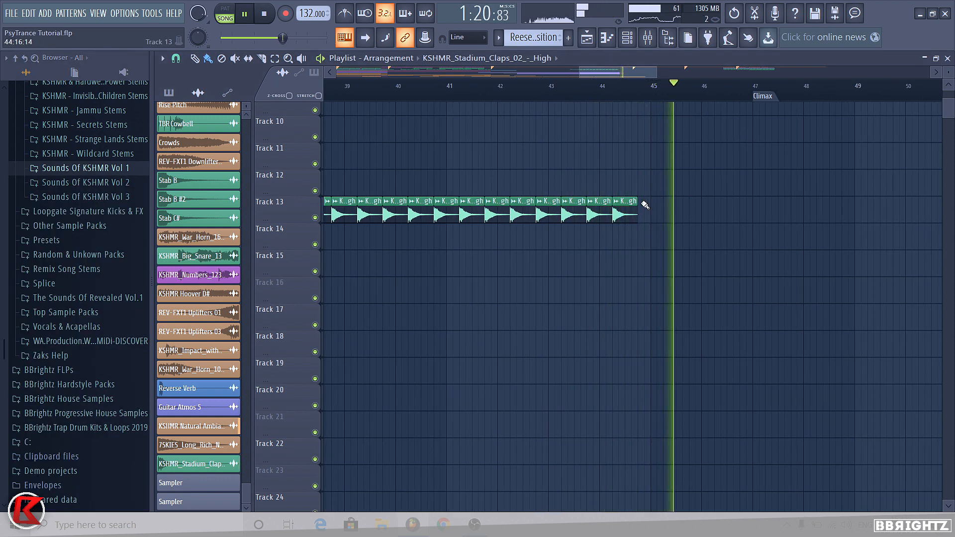
- Copy the KSHMR_Impact_with_Sweep_05 clip on Track 40 so that its hit lands on bar 45
scroll(631, 306, "down", 4)
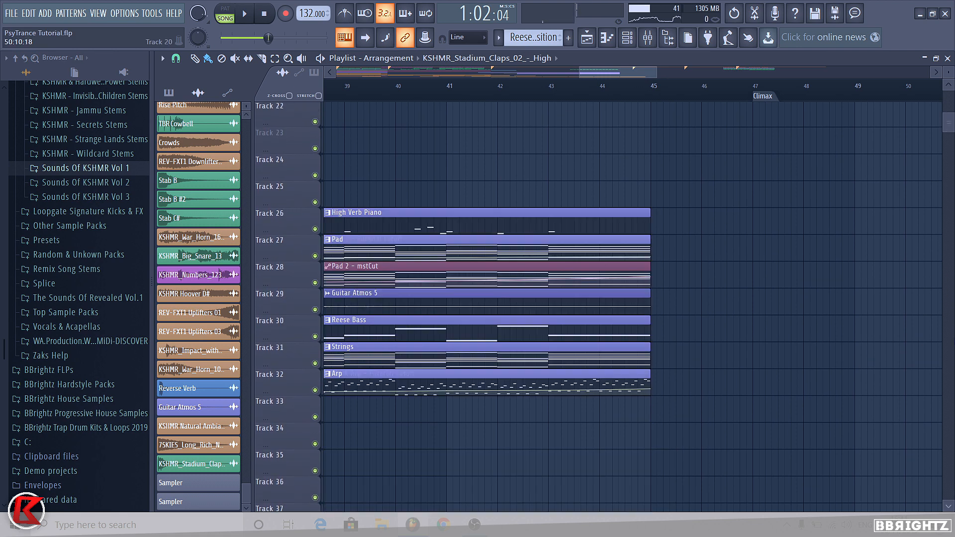
scroll(631, 306, "down", 3)
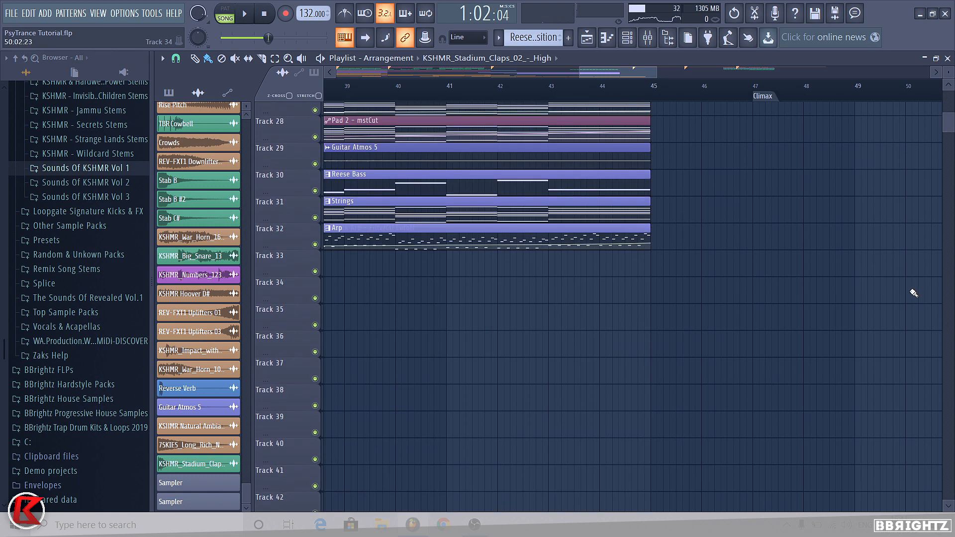
scroll(386, 405, "down", 6)
scroll(618, 420, "down", 1)
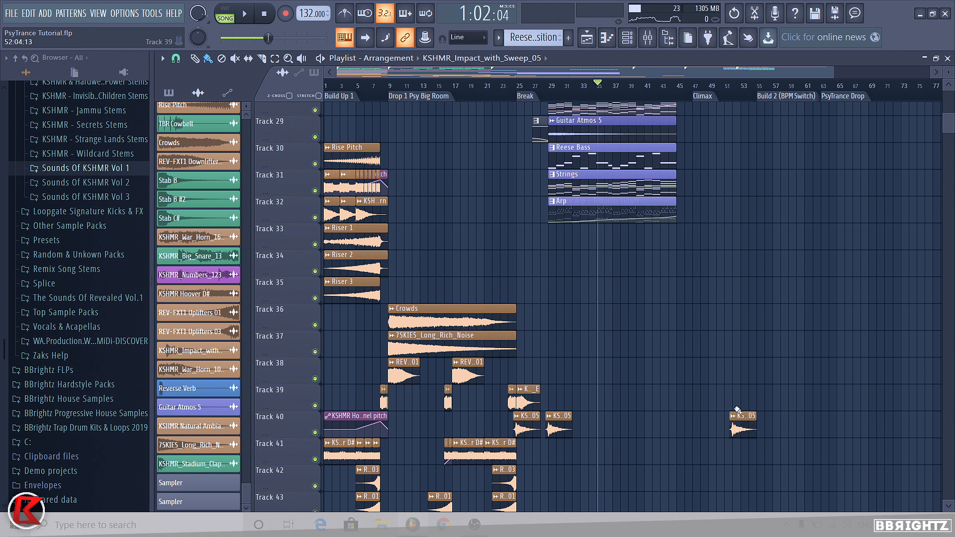
scroll(738, 410, "up", 4)
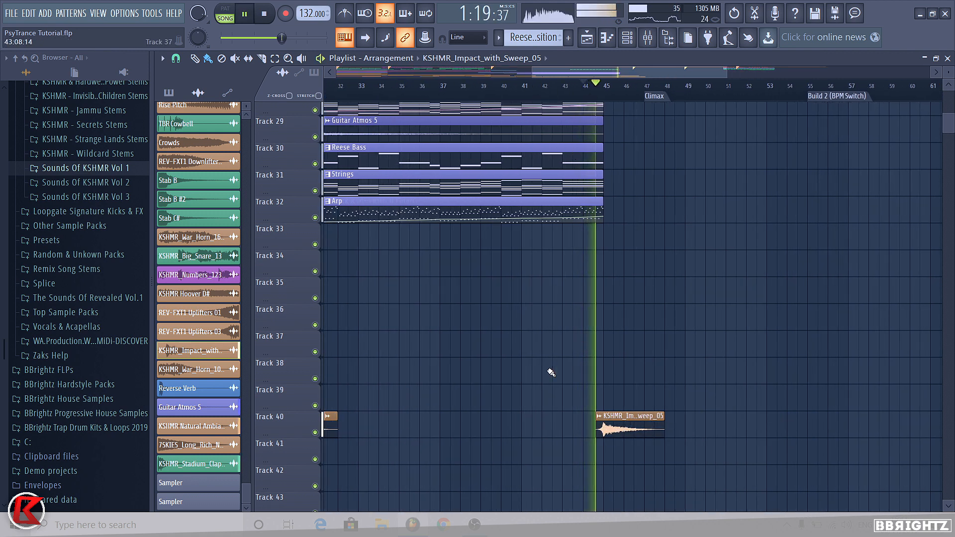
- Copy the KSHMR_War_Horn_10_E clip from the start of the break to bar 45 on Track 39
scroll(551, 373, "down", 5)
key("space")
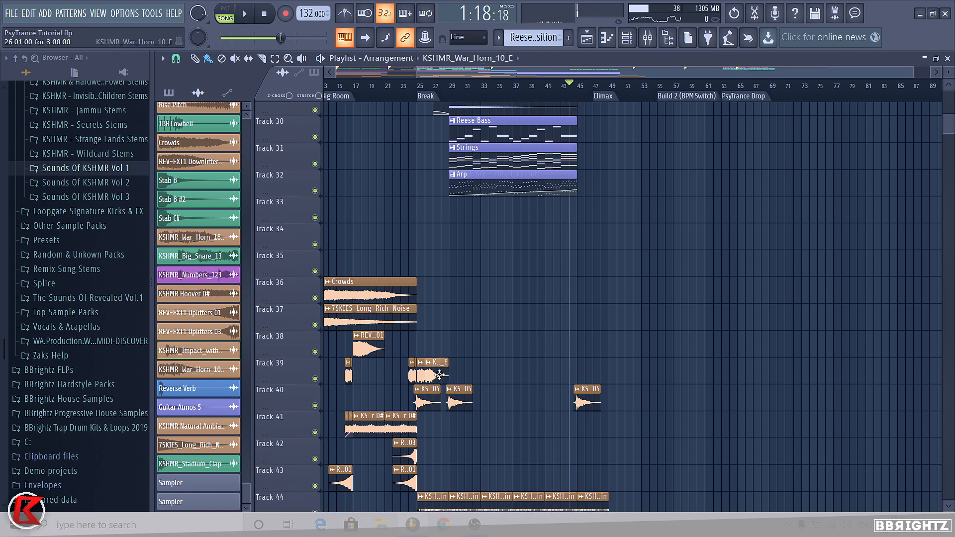
scroll(589, 377, "up", 2)
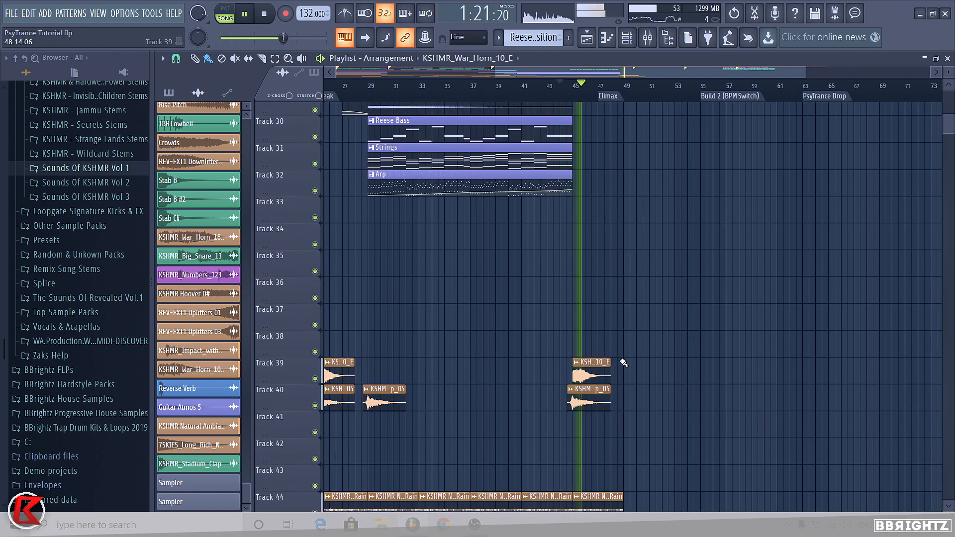
scroll(623, 362, "up", 6)
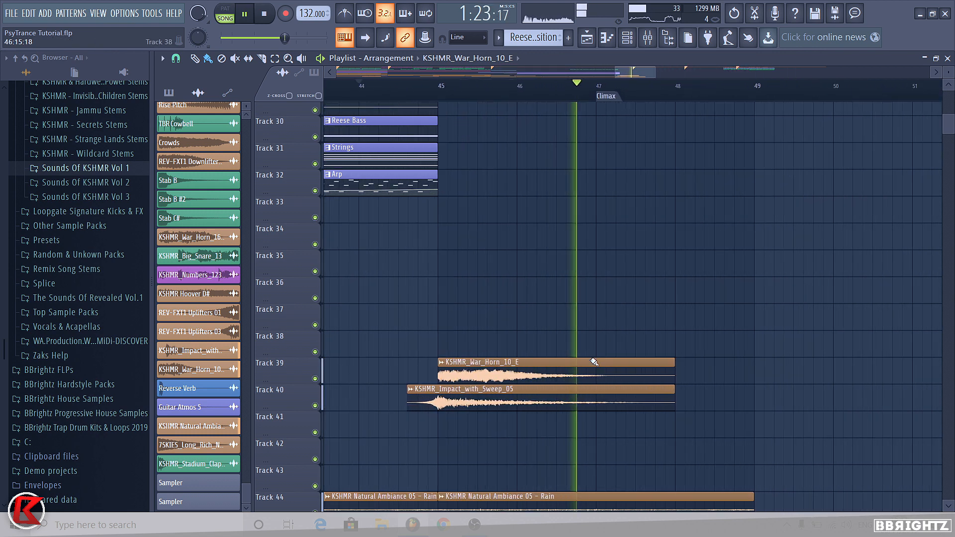
- Cut the rain ambience, war horn and impact clips at the playhead just before the Climax marker and delete their remaining tails
key("space")
scroll(581, 435, "down", 4)
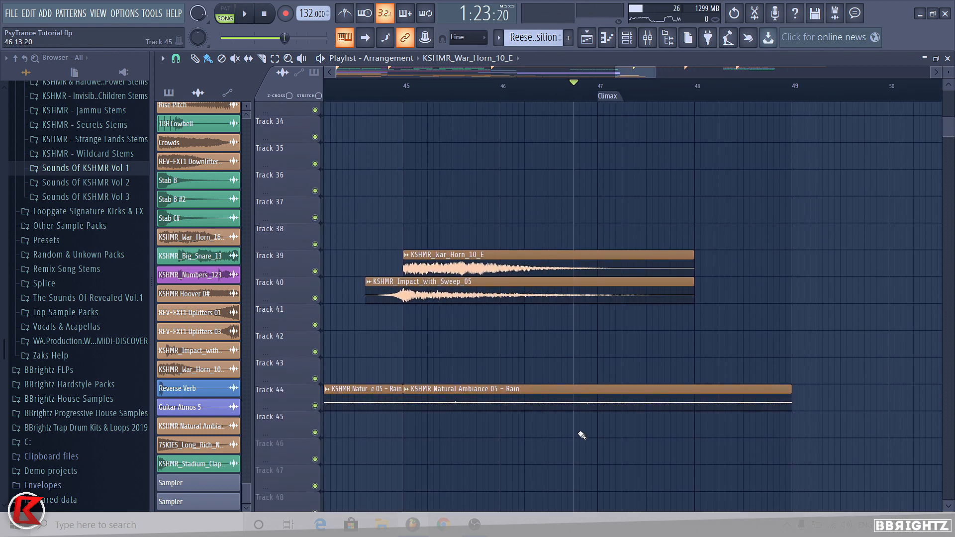
right_click(610, 390)
left_click_drag(579, 253, 575, 258)
right_click(613, 266)
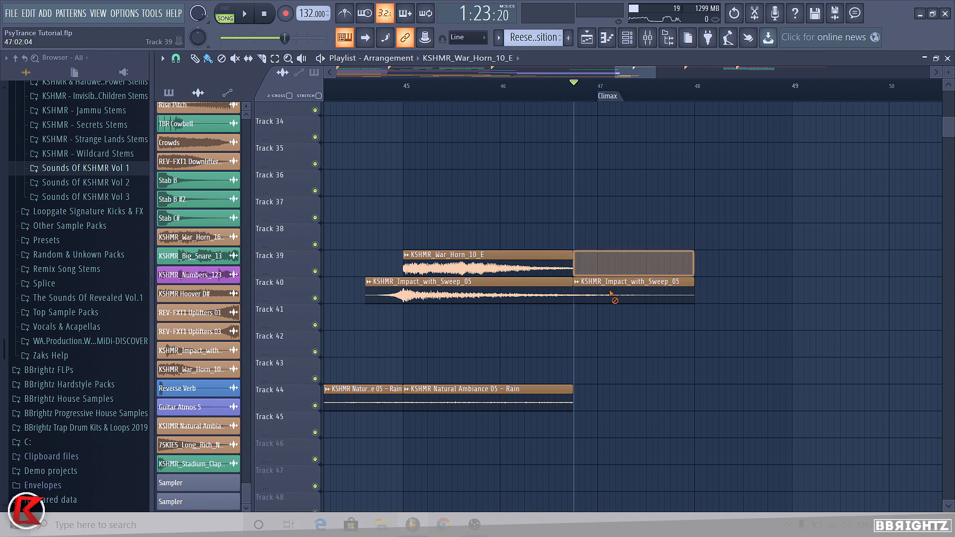
right_click(614, 298)
- Set the declicking mode of the KSHMR_War_Horn_10_E and KSHMR_Impact_with_Sweep_05 samples to Transient (bleeding)
double_click(493, 255)
left_click(270, 226)
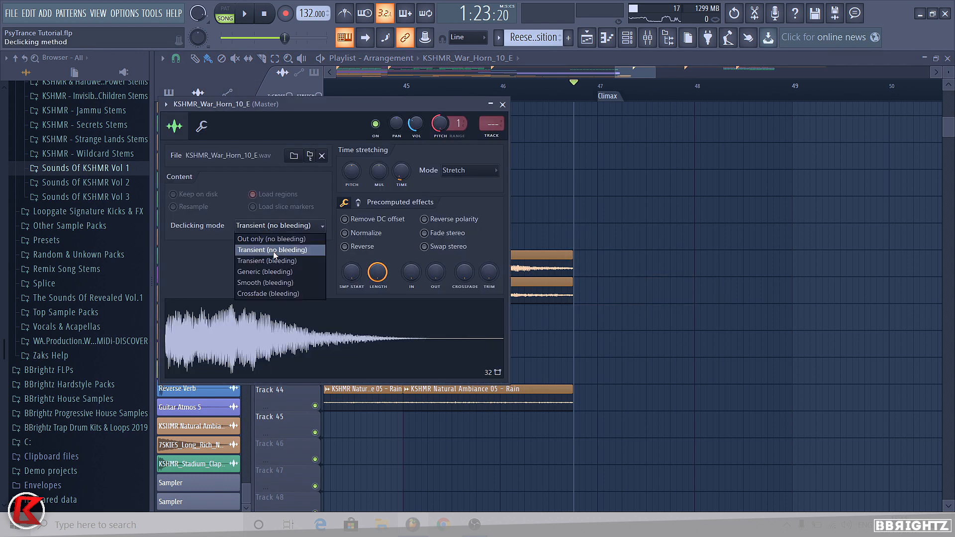
left_click(275, 260)
double_click(555, 300)
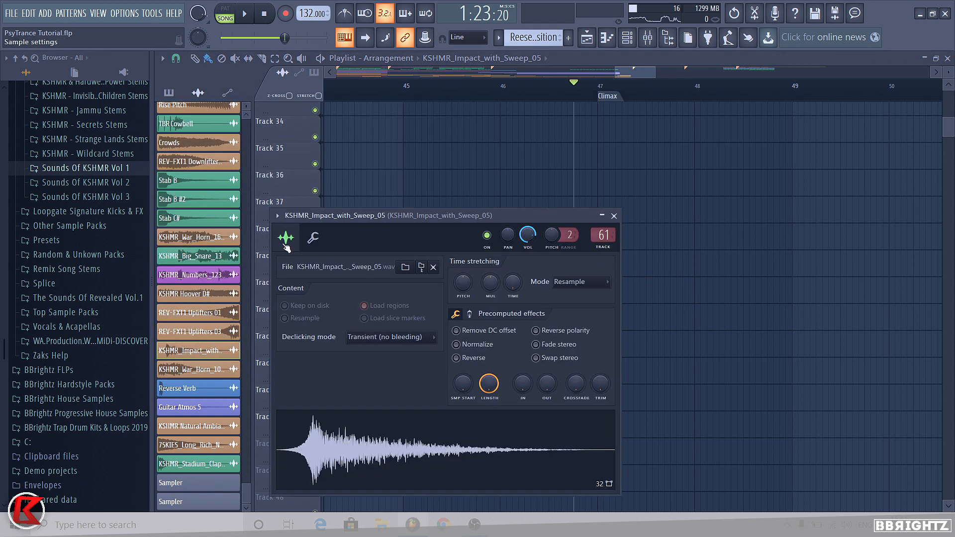
left_click(381, 338)
left_click(374, 372)
left_click(571, 322)
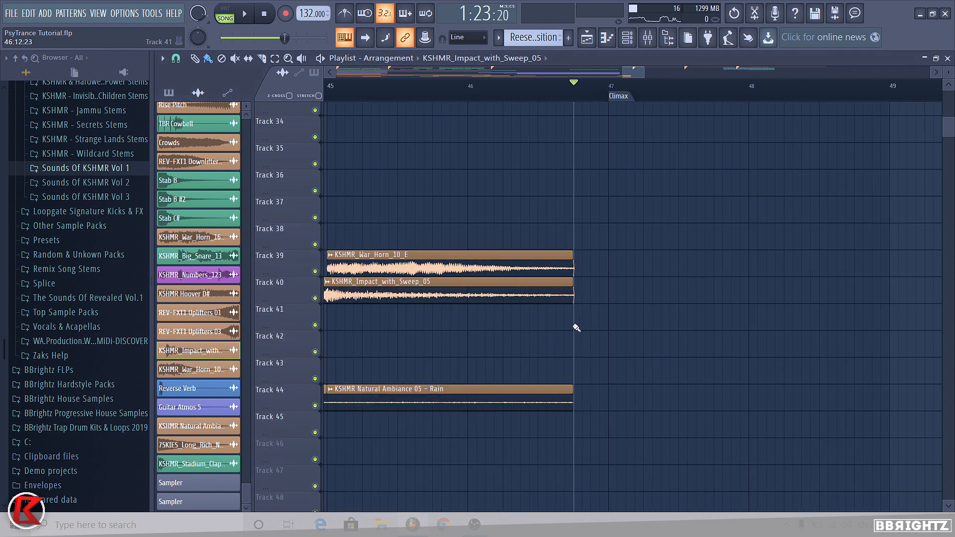
- Inspect the trimmed clip ends and play from bar 44 to check the cut before the Climax marker
scroll(574, 294, "up", 3)
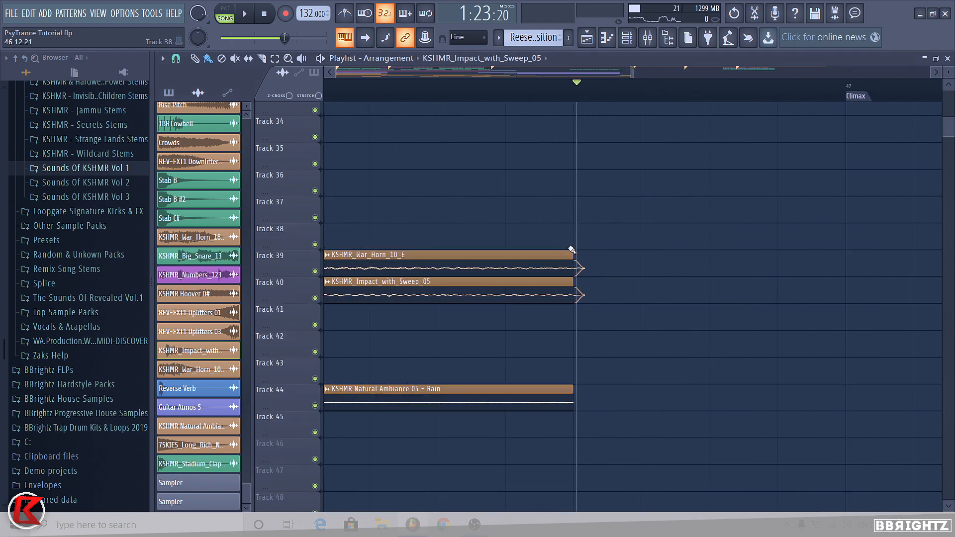
scroll(591, 289, "down", 5)
scroll(617, 293, "down", 3)
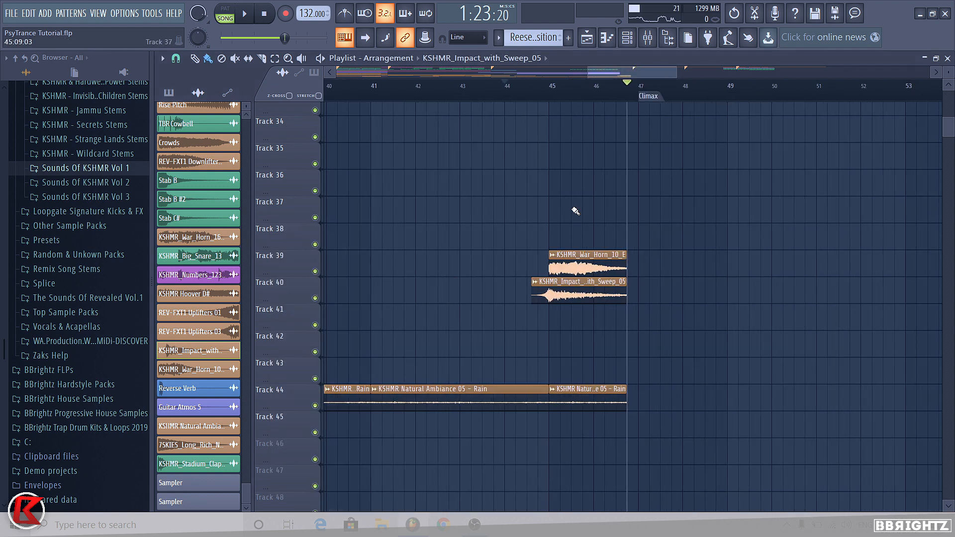
scroll(538, 47, "up", 1)
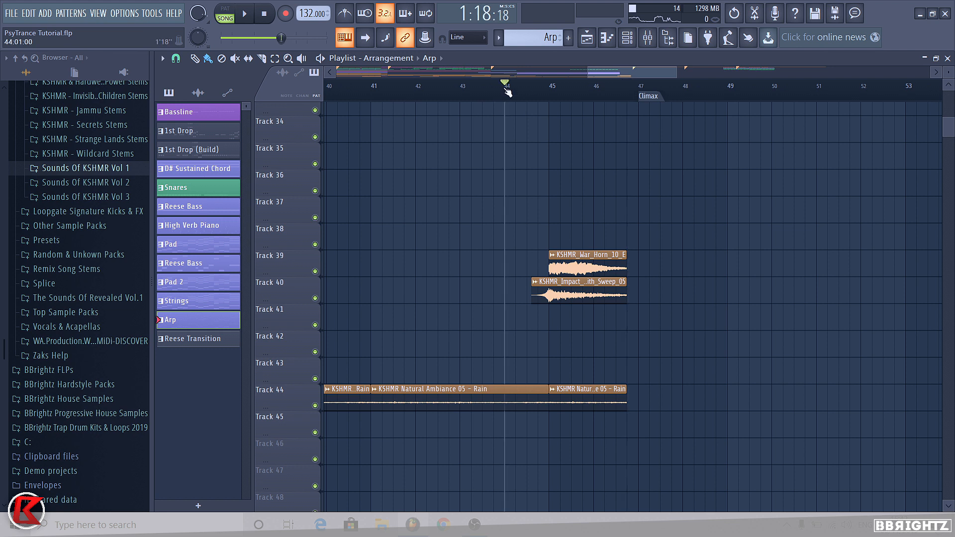
key("space")
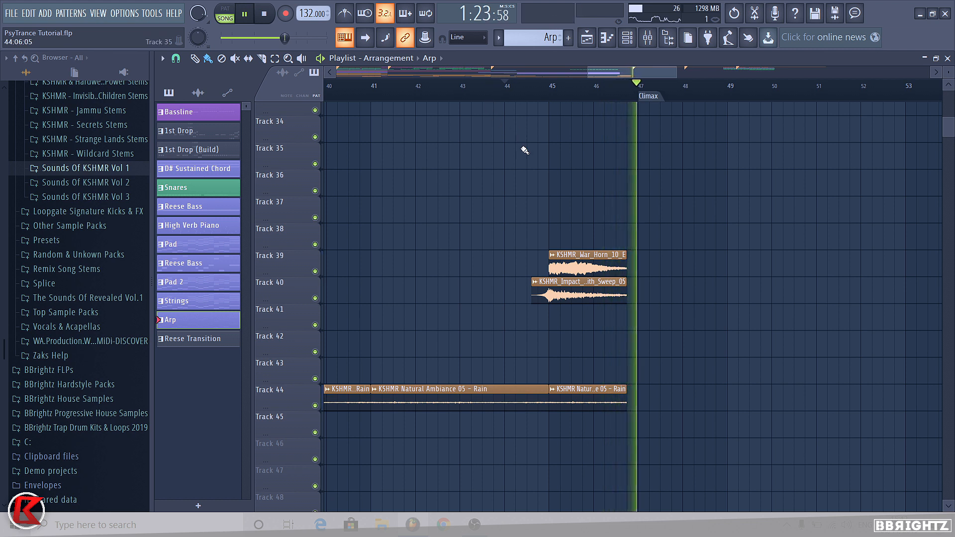
key("space")
scroll(630, 93, "up", 3)
right_click(630, 93)
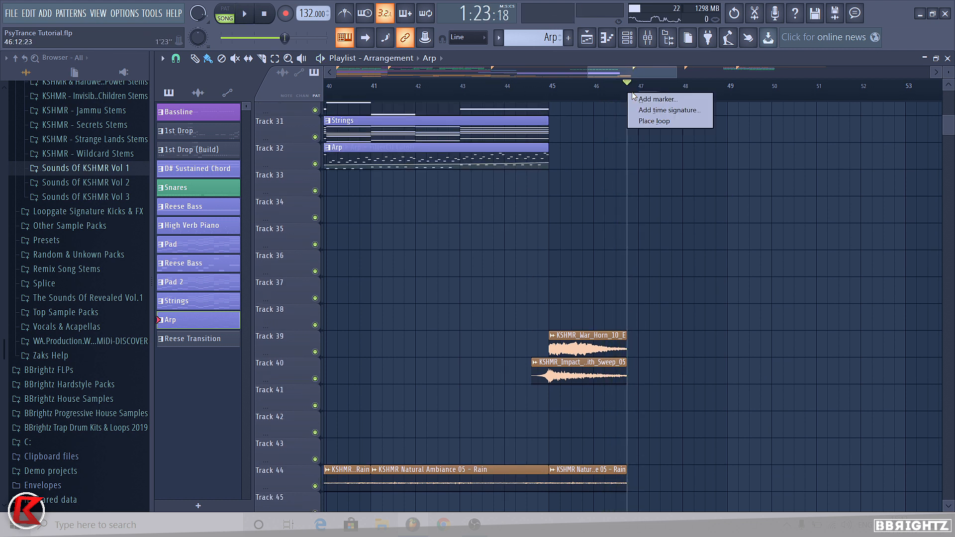
left_click(621, 130)
left_click_drag(554, 90, 639, 93)
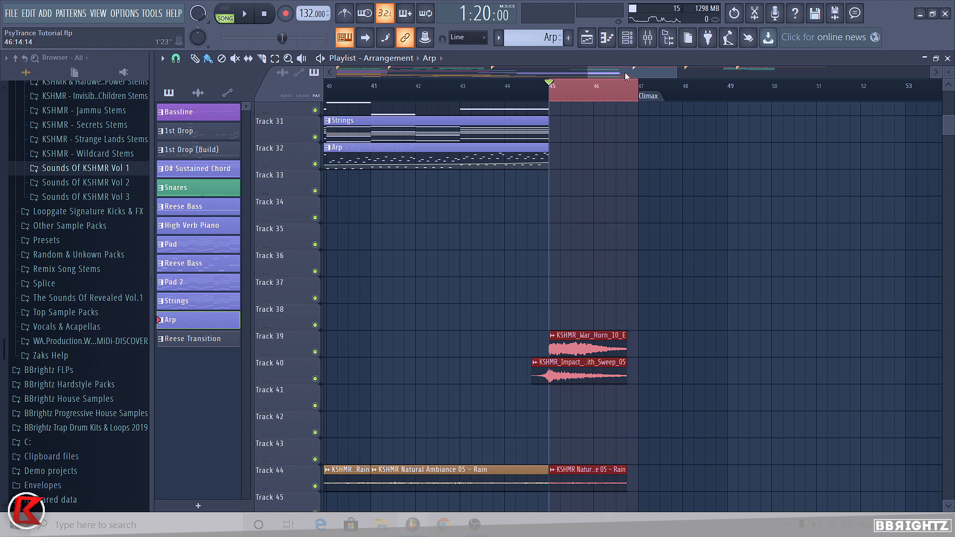
left_click_drag(631, 73, 641, 61)
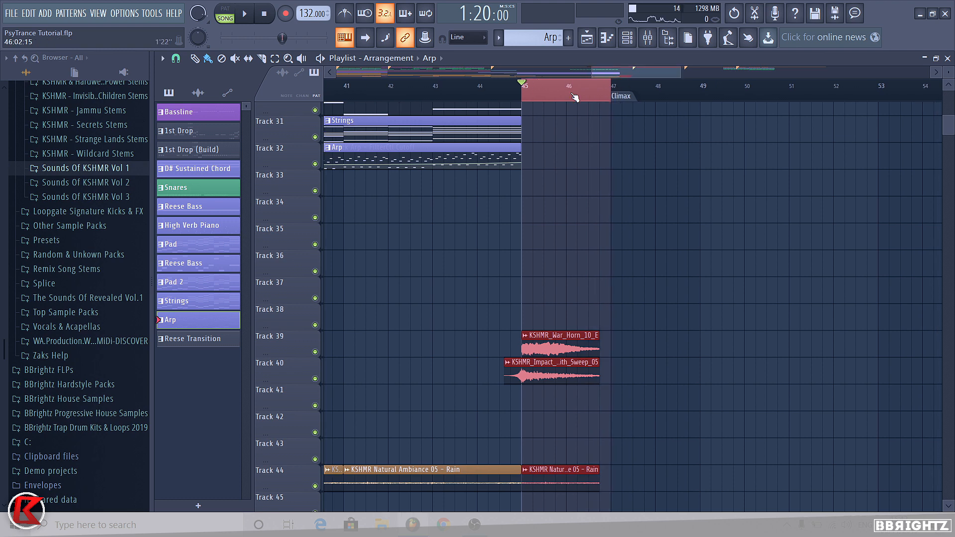
left_click(574, 96, "ctrl")
- Return the playhead to the start of the arrangement and delete the stray Arp clips on Track 306
scroll(584, 267, "down", 5)
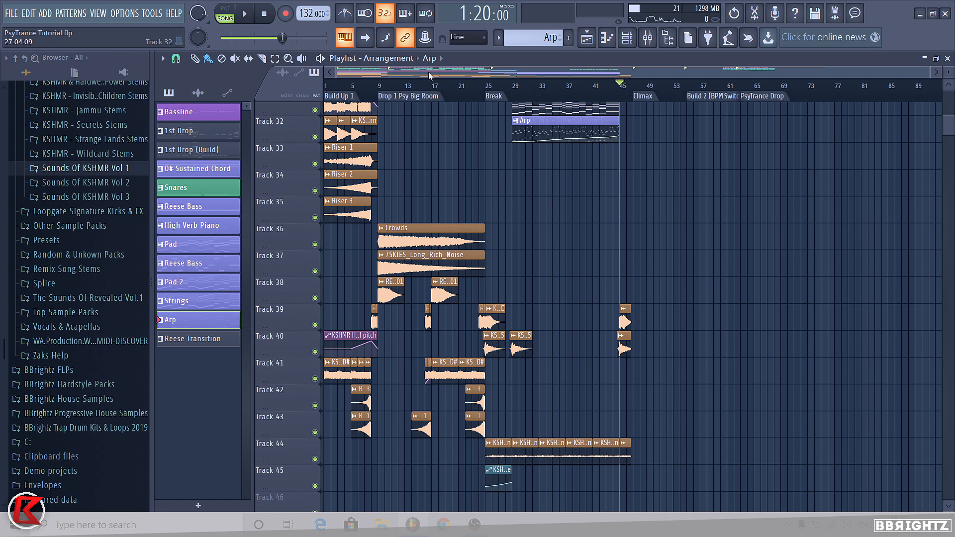
left_click(326, 86)
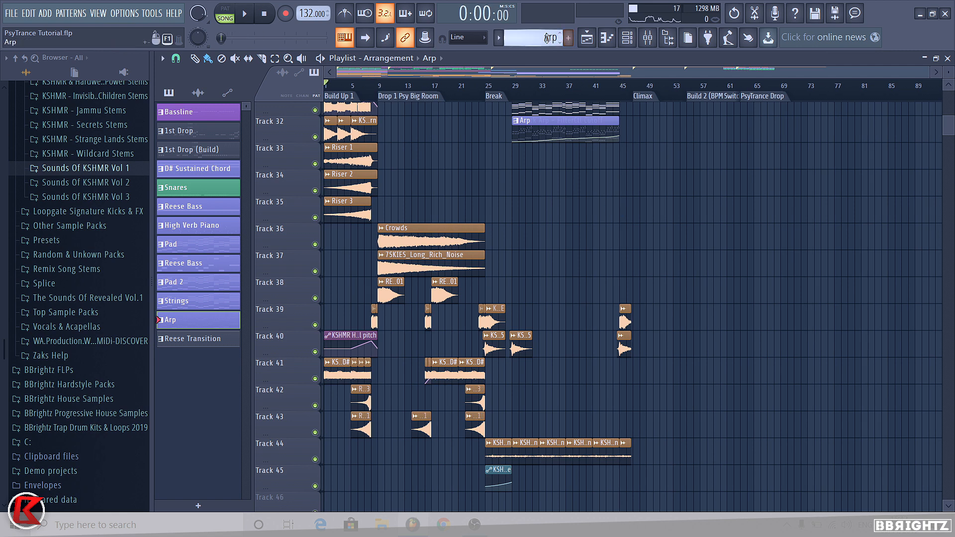
left_click_drag(949, 126, 949, 342)
left_click_drag(796, 240, 946, 326)
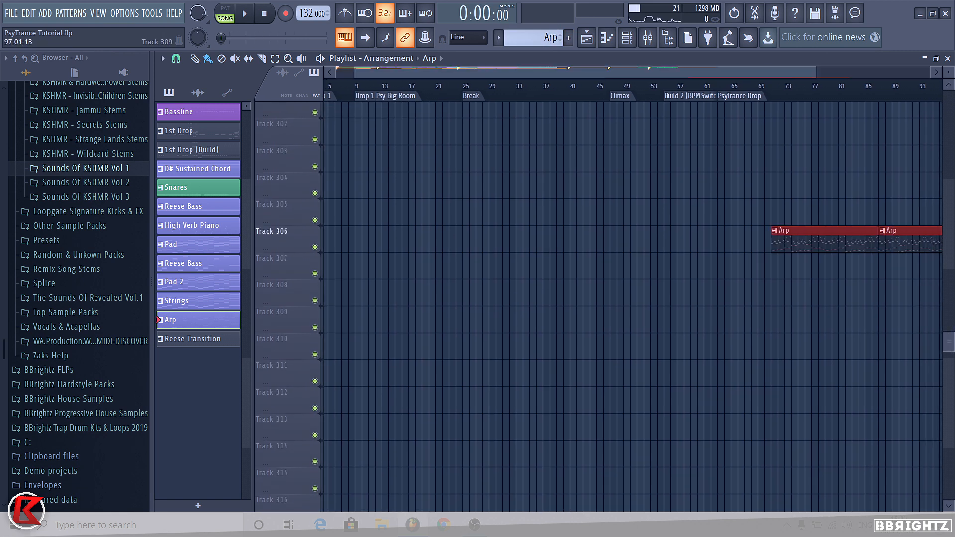
right_click(795, 240)
scroll(952, 364, "up", 7)
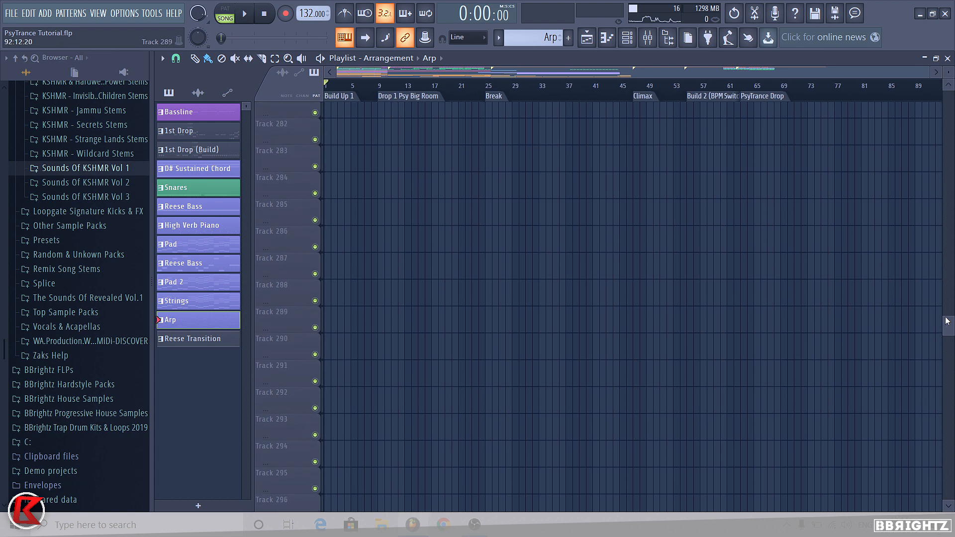
left_click_drag(952, 328, 949, 107)
scroll(494, 425, "up", 3)
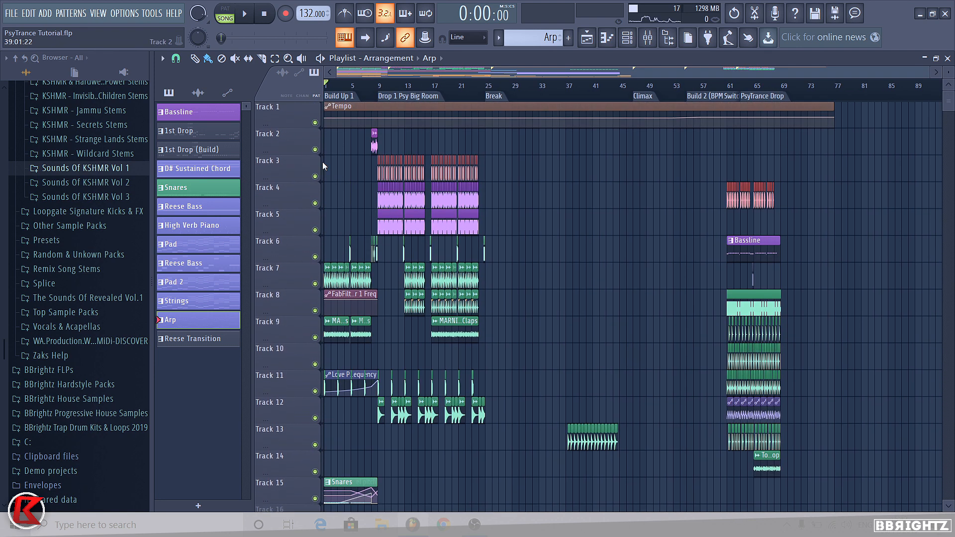
- Save the project and play the arrangement from bar 1 through the build-up and drop into the break
key("space")
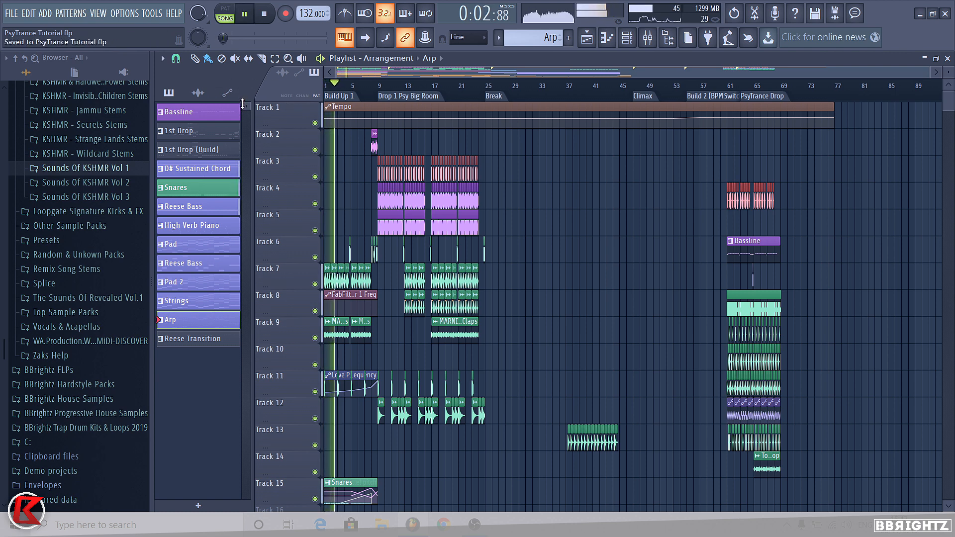
key("space")
scroll(419, 282, "down", 3)
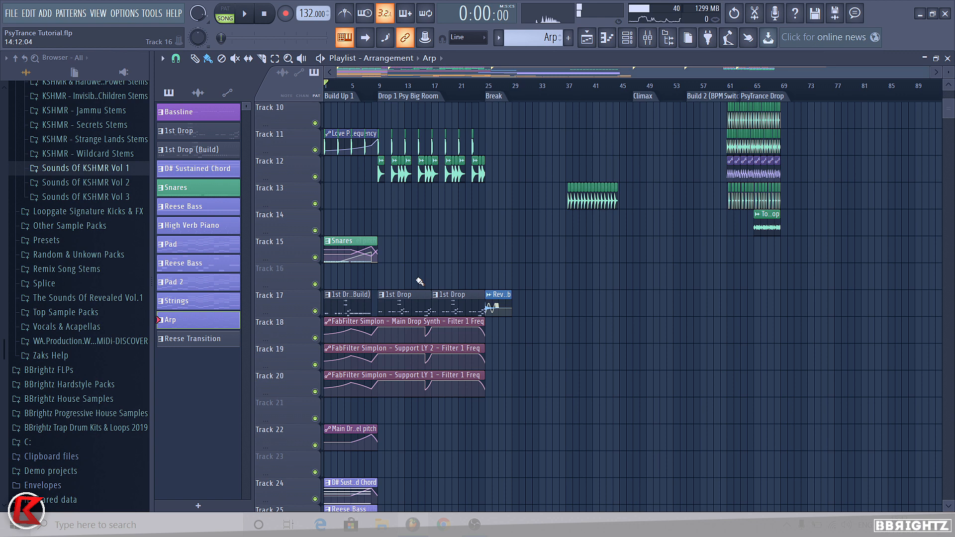
left_click(343, 300)
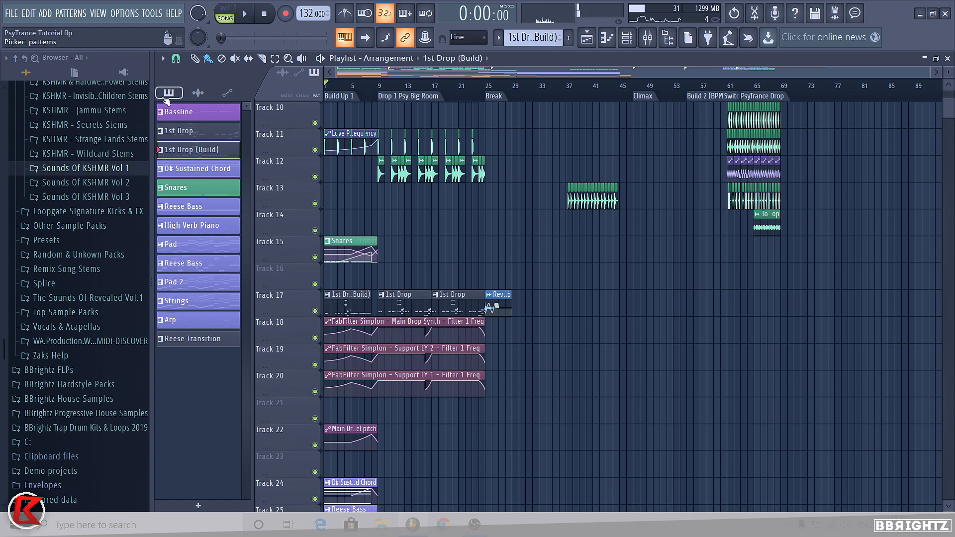
key("space")
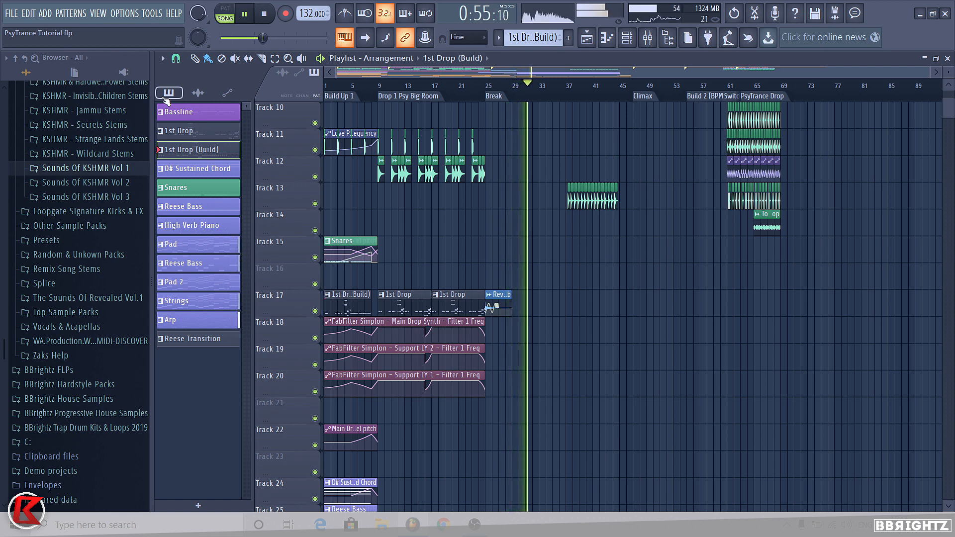
- Copy the REV-FXT1 Uplifters 01 clip on Track 43 into the break at about bar 34 and at 41:09:00
scroll(892, 408, "up", 5)
scroll(941, 326, "down", 10)
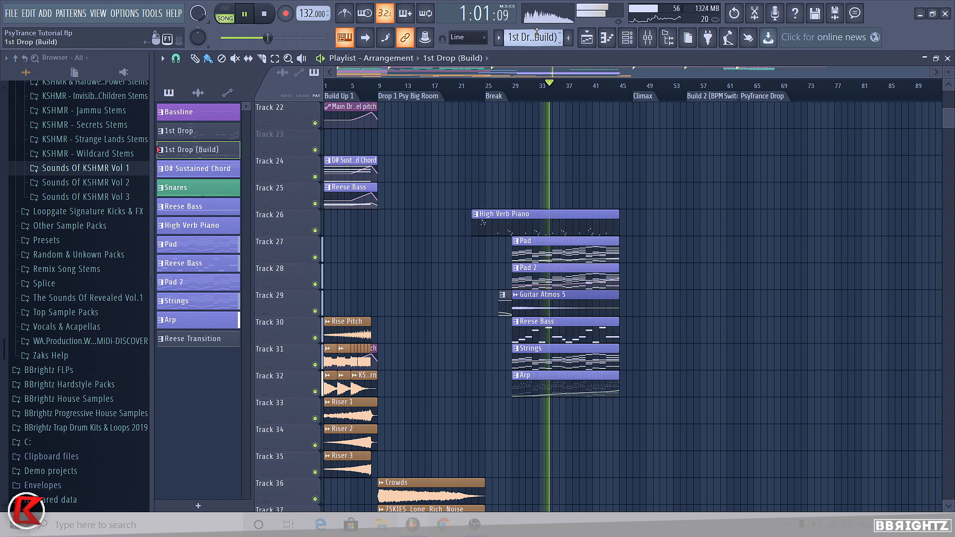
scroll(407, 439, "down", 5)
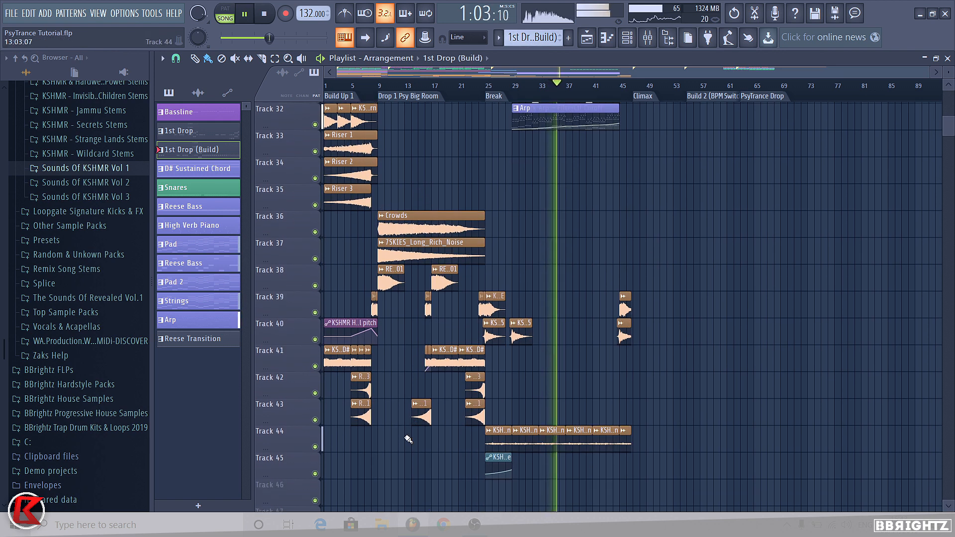
left_click_drag(478, 406, 596, 421)
scroll(625, 421, "up", 3)
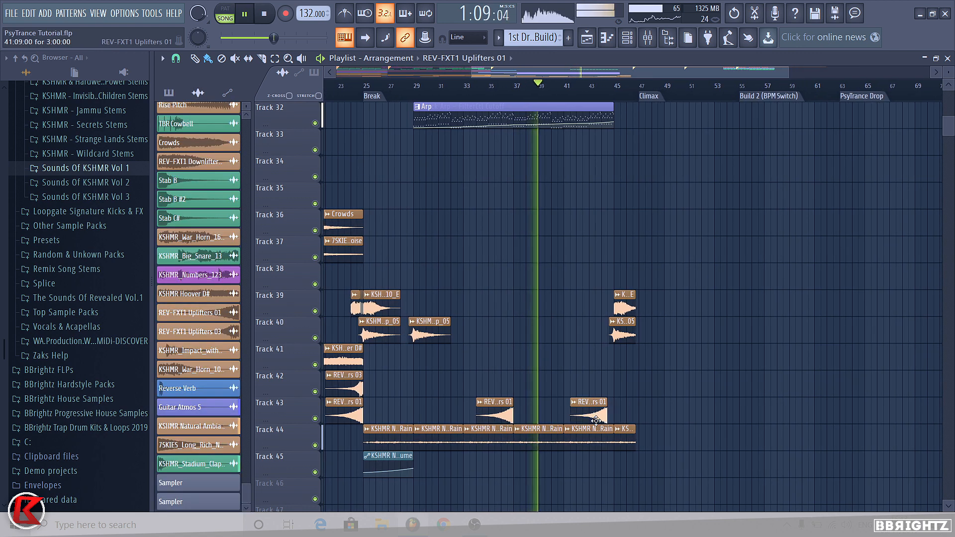
- Copy the REV-FXT1 Uplifters 03 clip on Track 42 to 42:01:00, above the last Uplifters 01 clip
scroll(449, 319, "down", 4)
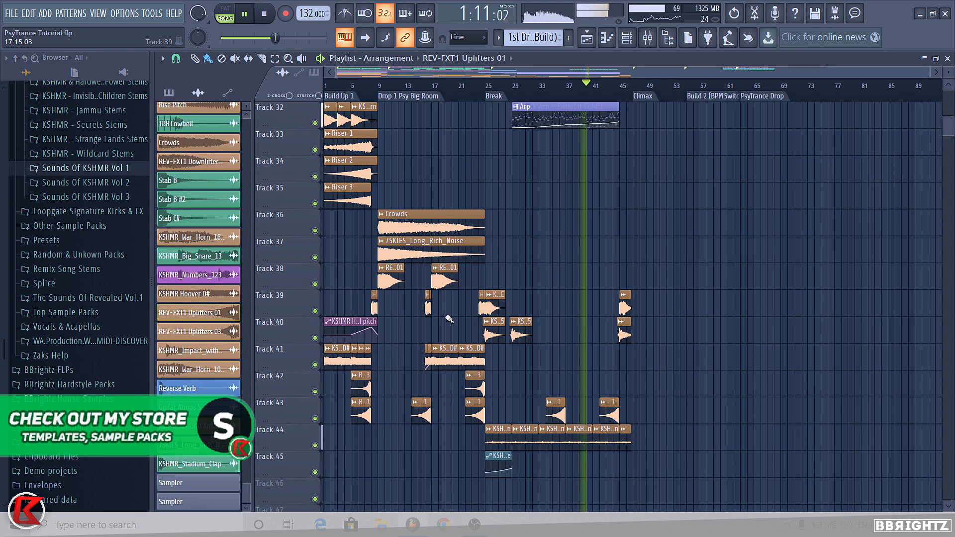
scroll(449, 319, "up", 4)
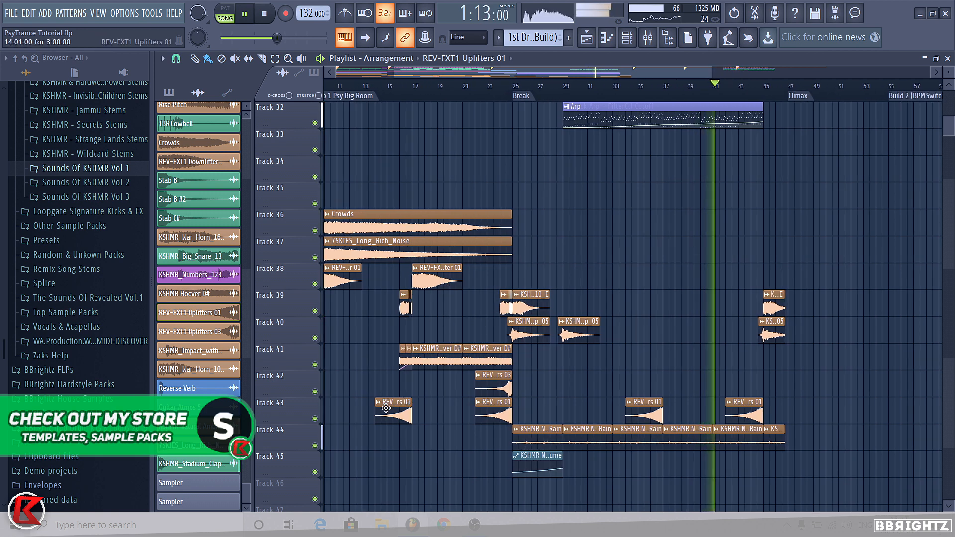
left_click_drag(503, 390, 752, 392)
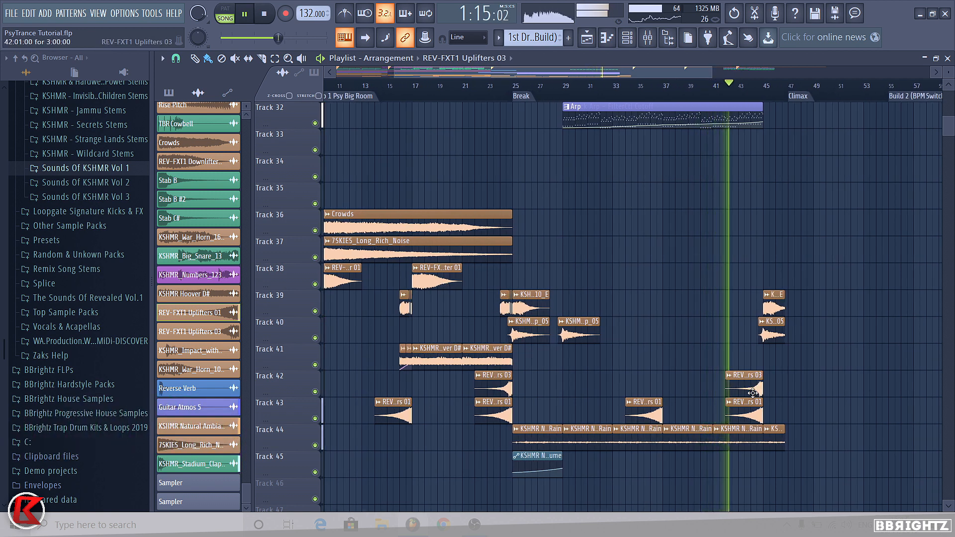
scroll(773, 457, "up", 3)
scroll(771, 322, "up", 2)
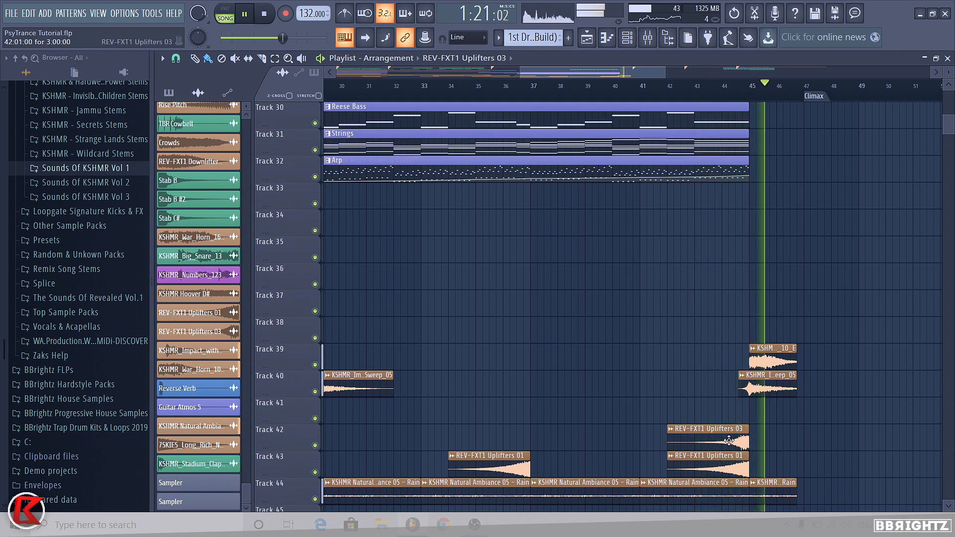
- Stop playback and select the Drop 1 Psy Big Room section of the arrangement as the playback range
left_click(517, 37)
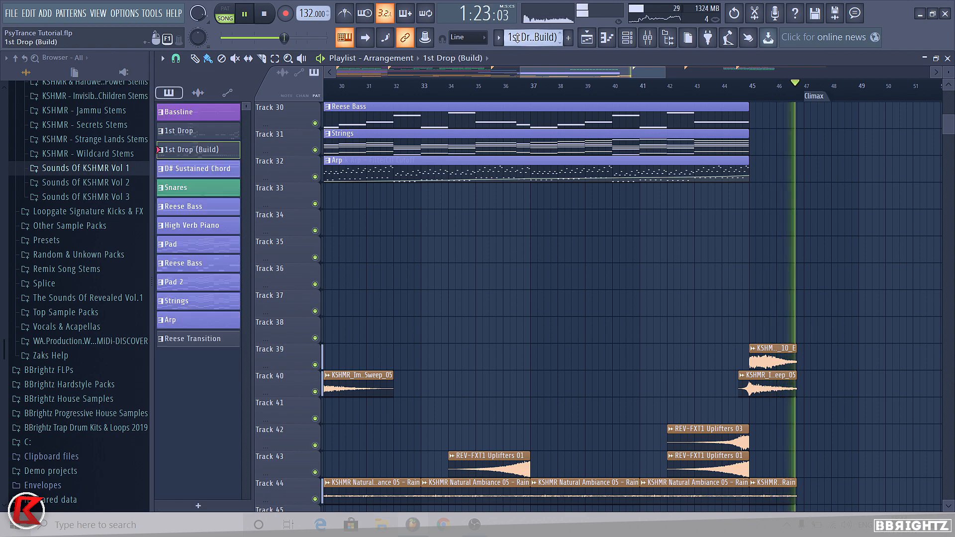
key("space")
scroll(518, 258, "down", 6)
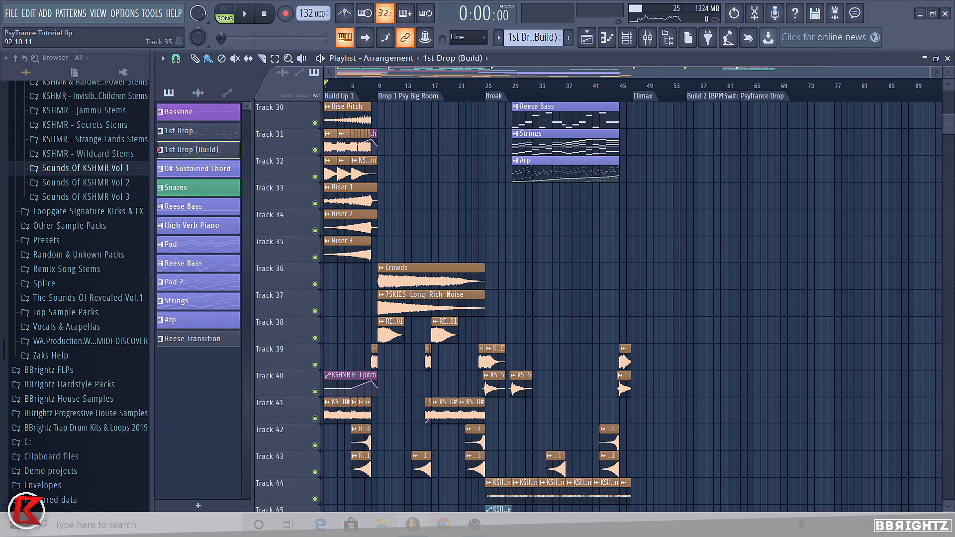
scroll(941, 278, "up", 6)
scroll(950, 329, "up", 6)
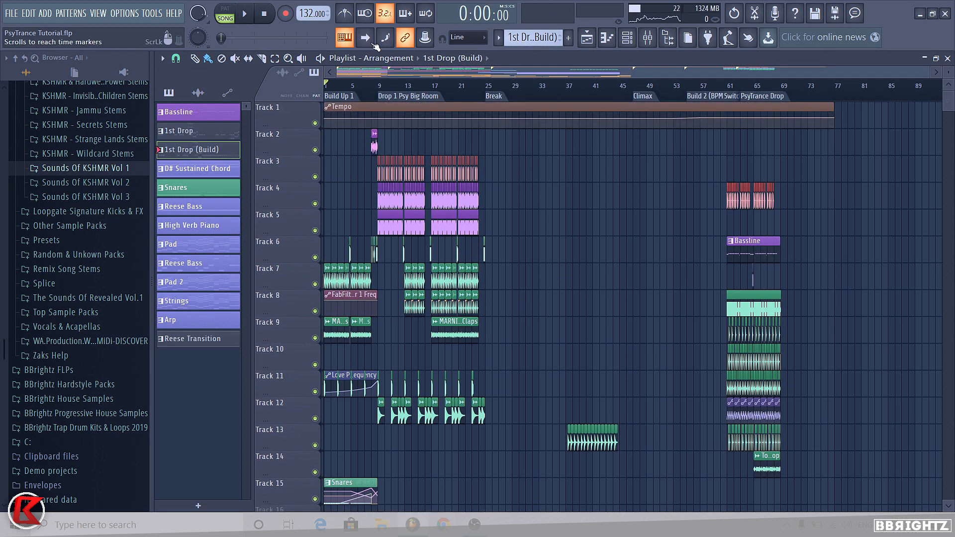
double_click(380, 94)
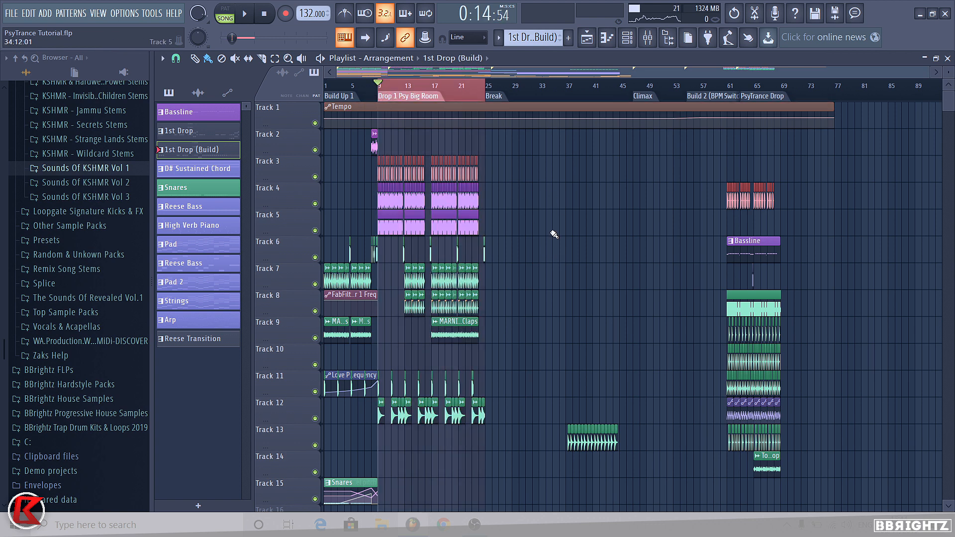
- Solo the 1st Drop clips on Track 17 and enable the FabFilter Simplon automation on Tracks 18, 19 and 20 with them
scroll(553, 234, "down", 3)
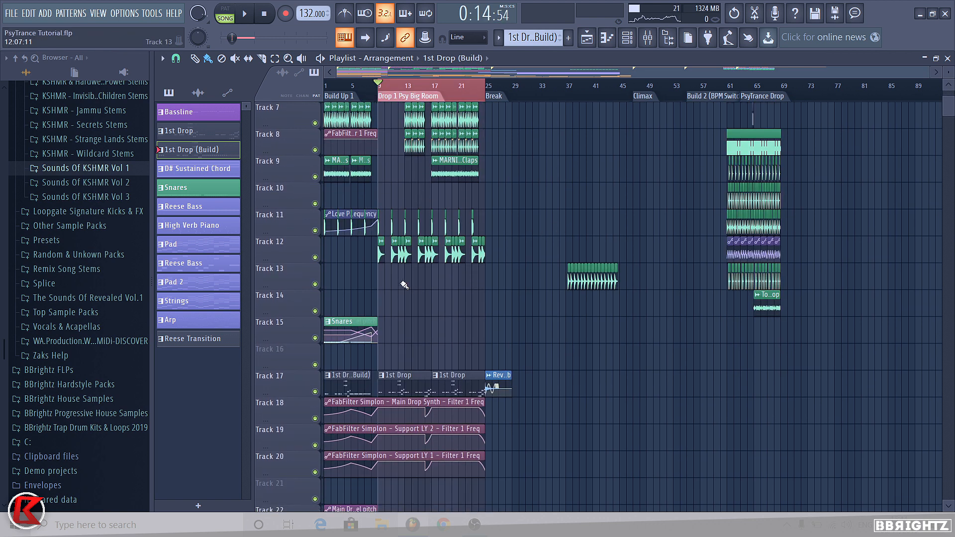
scroll(411, 343, "down", 1)
scroll(383, 365, "up", 5)
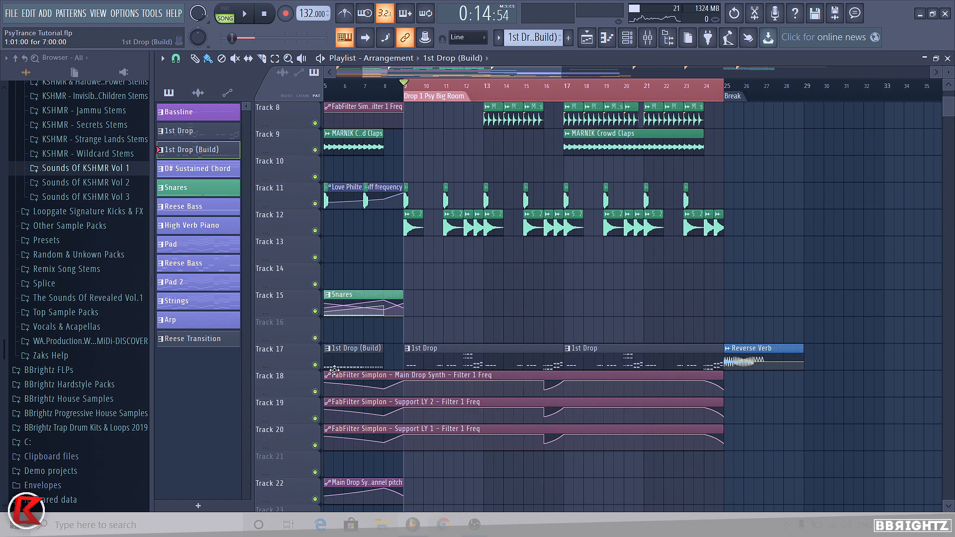
right_click(311, 368)
left_click(307, 368)
right_click(316, 366)
left_click(315, 392)
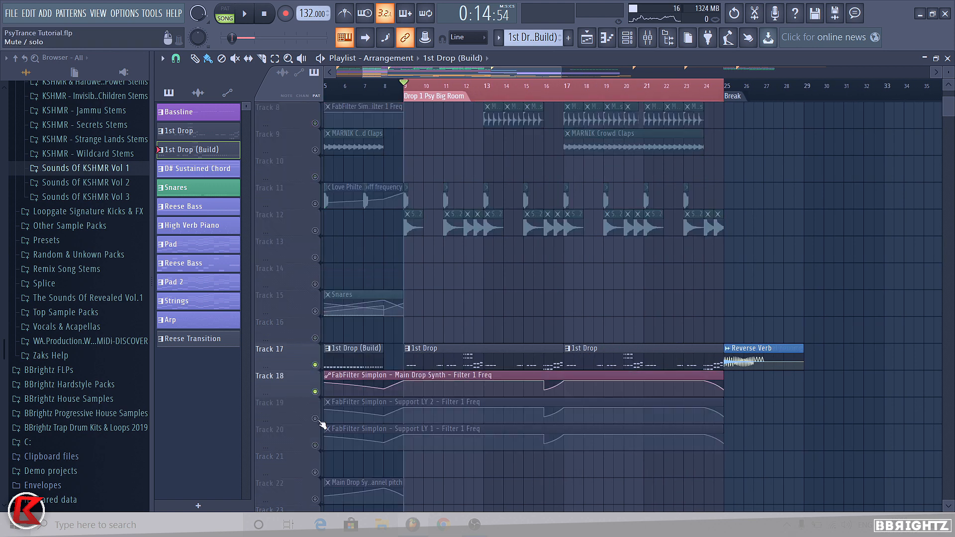
left_click_drag(319, 420, 319, 434)
- Create an automation clip for the volume of the SC Verb 1 mixer track across the selected Drop 1 section
left_click(647, 39)
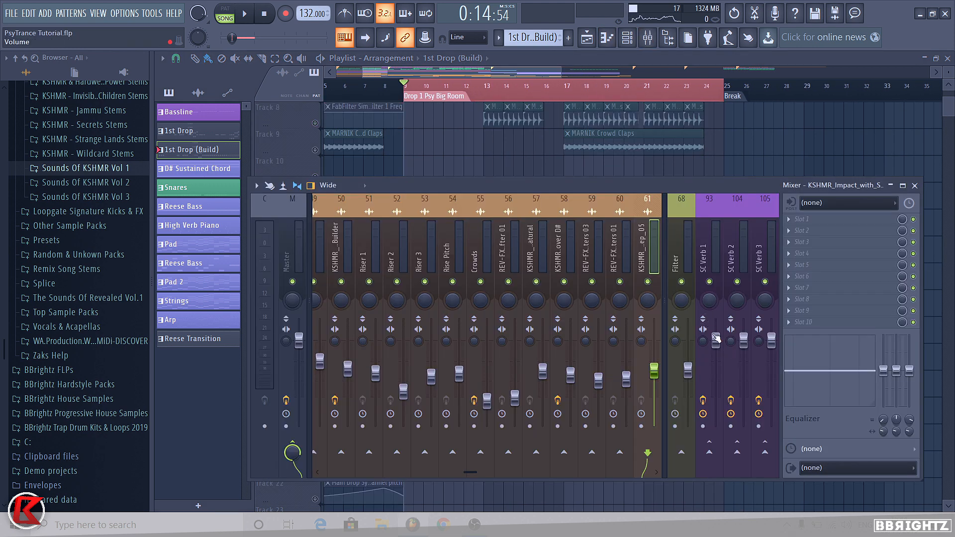
left_click(706, 258)
left_click(914, 185)
scroll(423, 356, "up", 5)
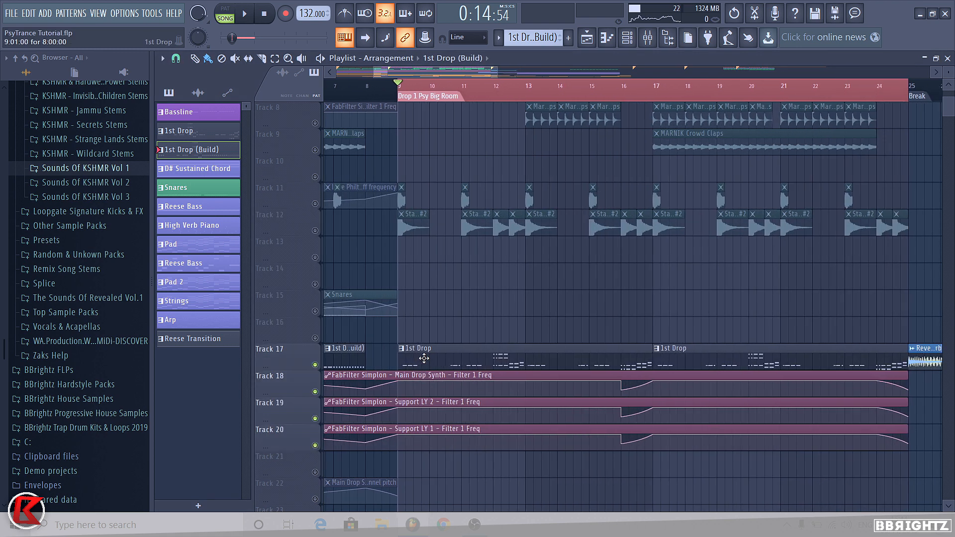
left_click_drag(475, 340, 476, 338)
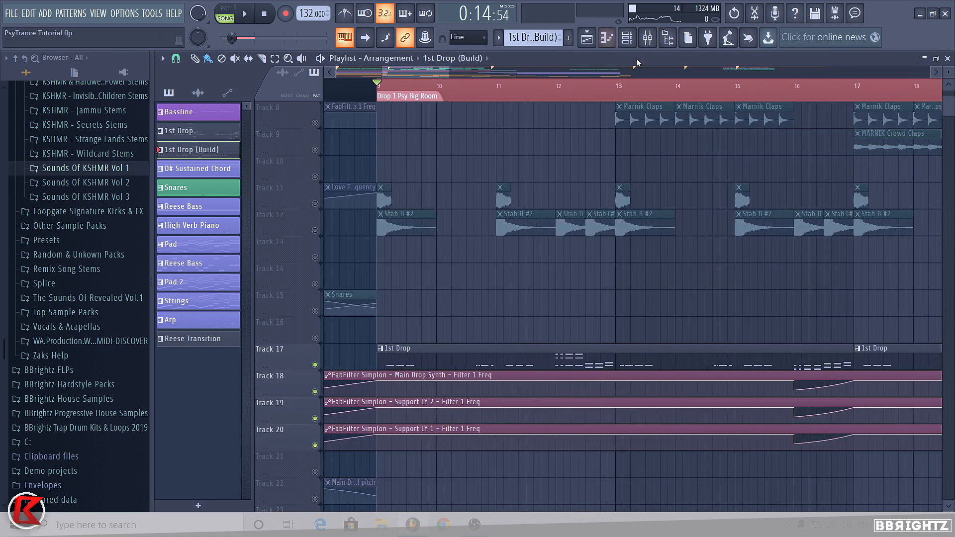
left_click(647, 38)
right_click(715, 343)
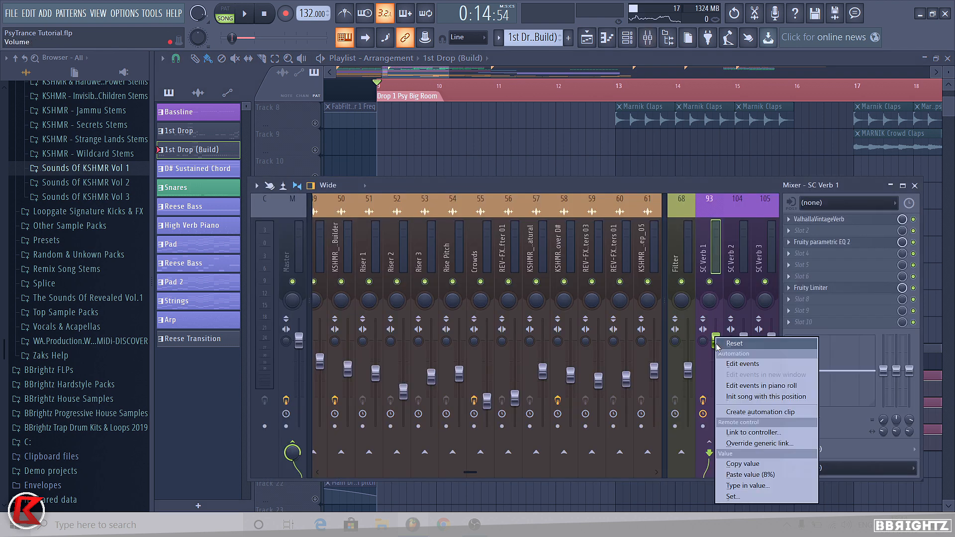
left_click(750, 412)
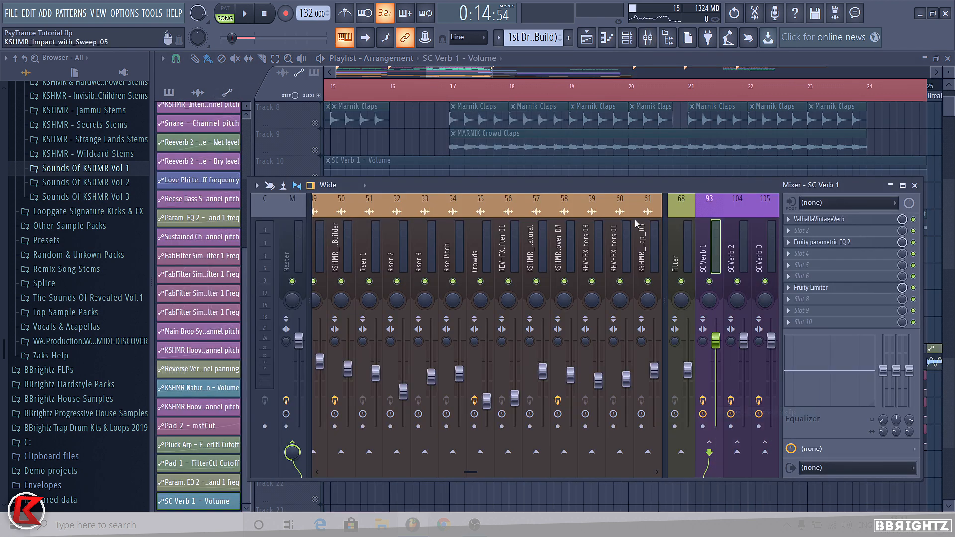
- Move the SC Verb 1 - Volume automation clip from Track 10 to Track 16, starting at bar 9
scroll(591, 175, "down", 4)
scroll(591, 175, "down", 2)
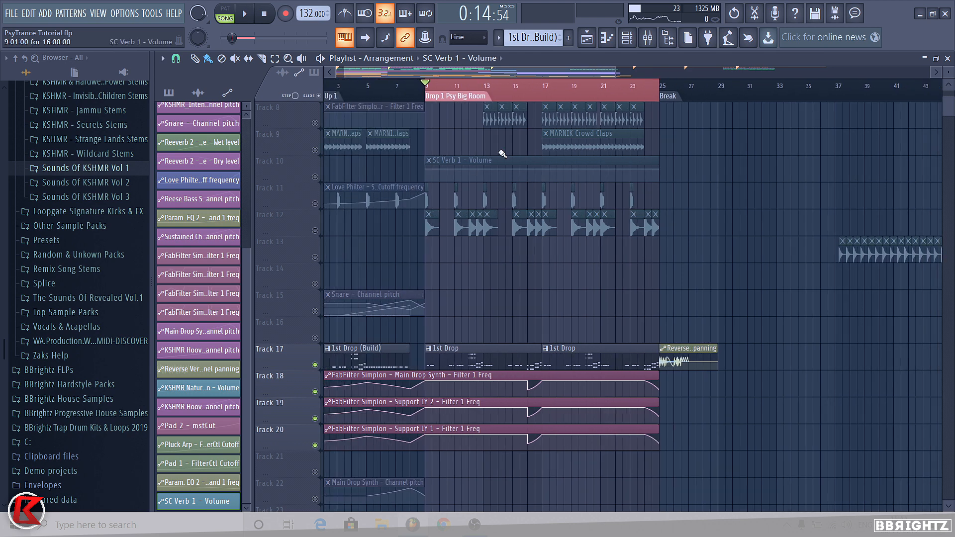
left_click_drag(496, 160, 503, 328)
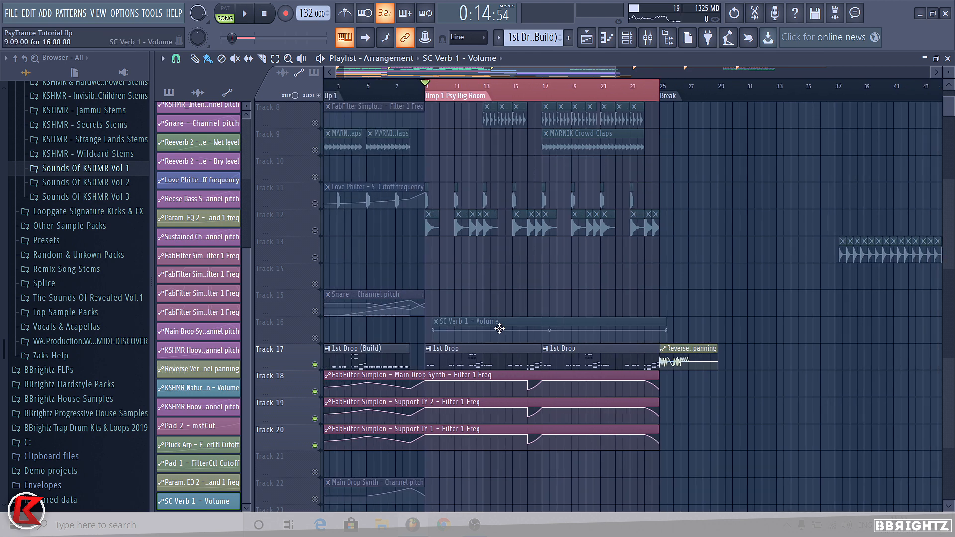
scroll(426, 343, "up", 5)
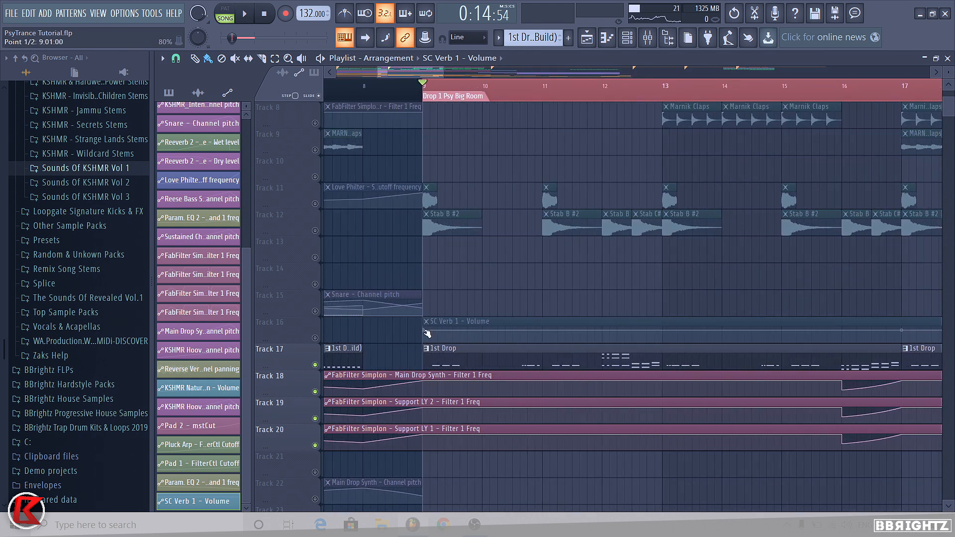
- Copy the value of the SC Verb 1 - Volume clip's first point and increase the height of Track 16
right_click(426, 336)
left_click(451, 475)
left_click_drag(272, 345, 397, 398)
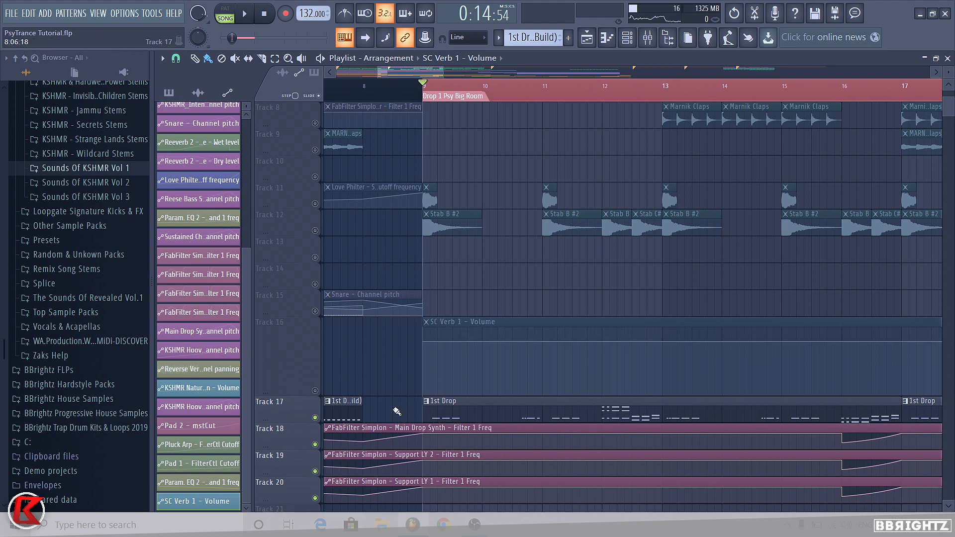
scroll(498, 308, "up", 3)
scroll(462, 356, "down", 4)
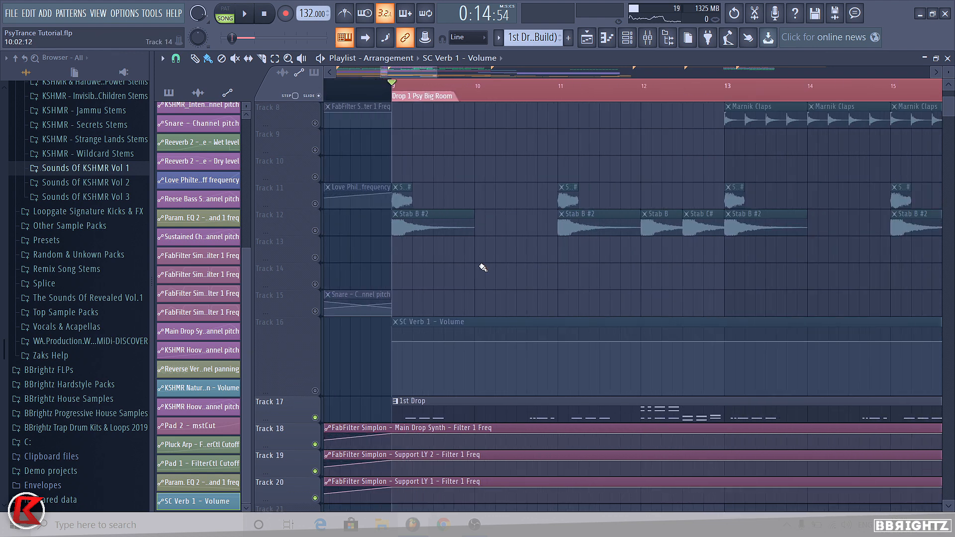
- Unmute Track 16 and play the start of the drop to hear where the lead phrase ends
key("space")
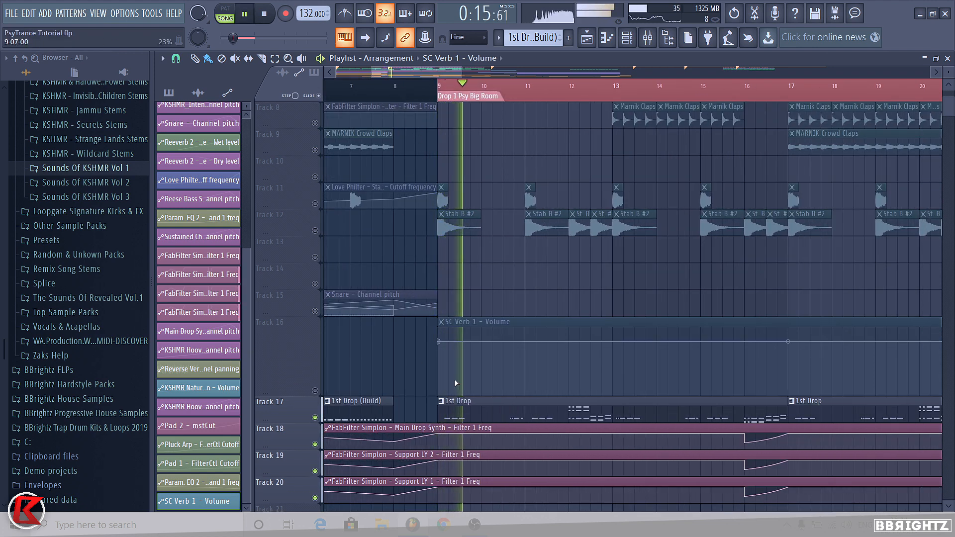
left_click(315, 391)
key("space")
scroll(458, 372, "up", 1)
scroll(459, 371, "up", 3)
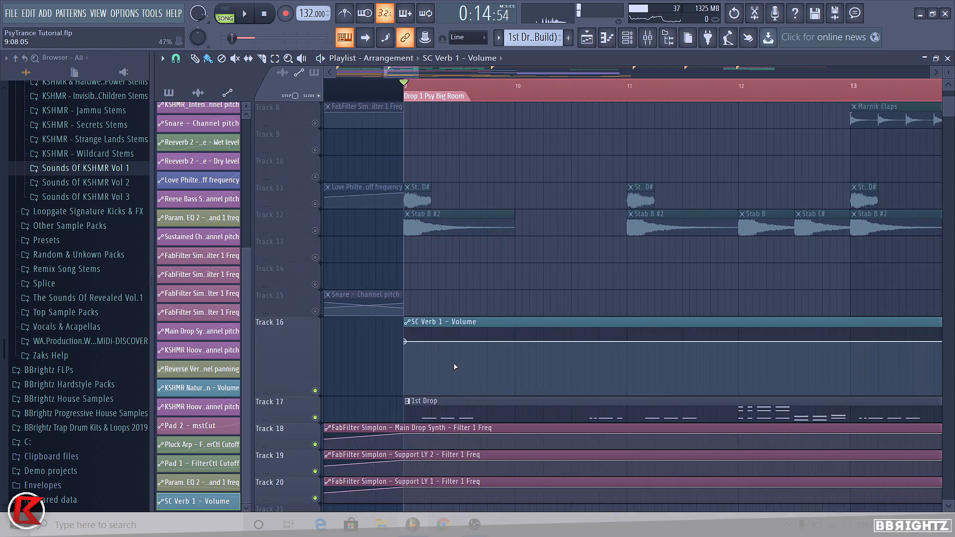
key("space")
key("space")
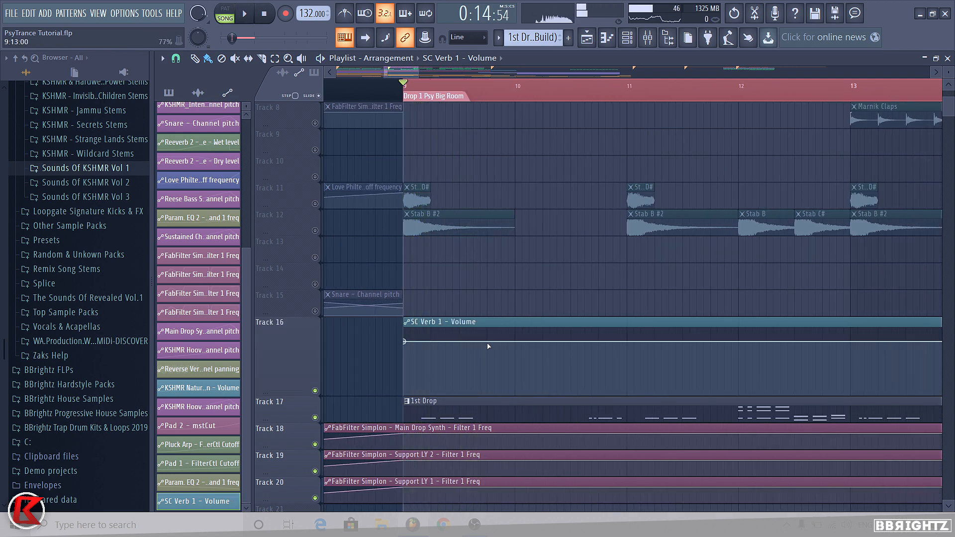
- Add volume points to the SC Verb 1 clip that hold the level until 9:13:00 and ramp it to maximum just before bar 10
right_click(487, 343)
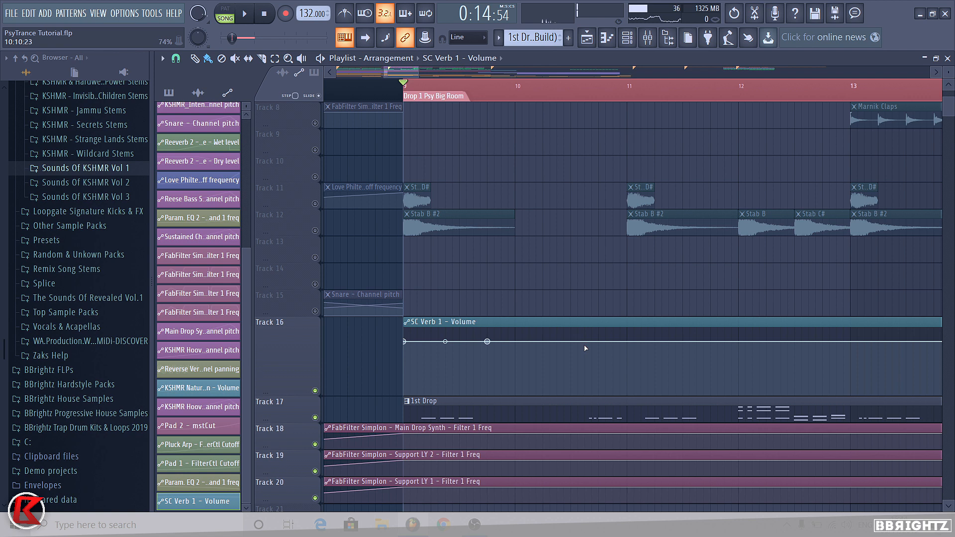
left_click_drag(512, 337, 519, 311)
key("space")
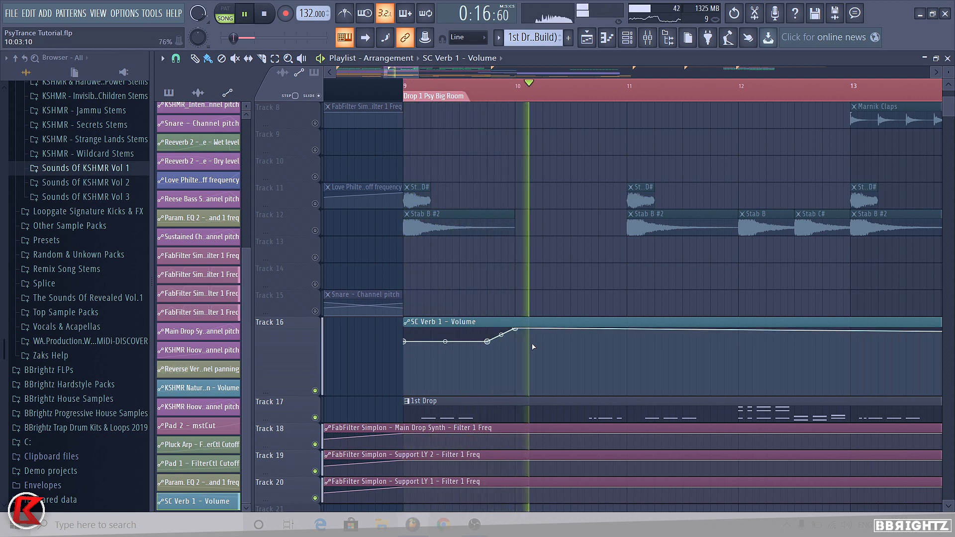
key("space")
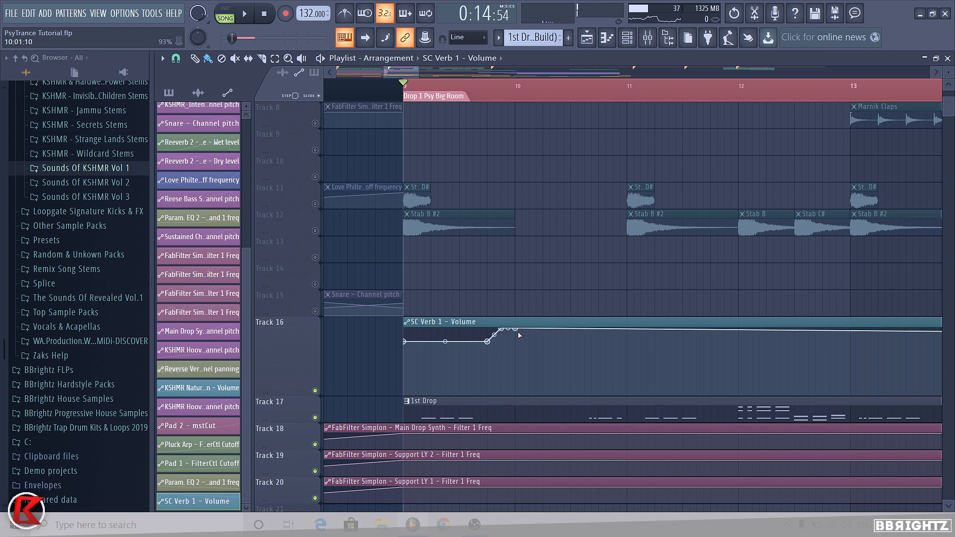
right_click(516, 330)
left_click(542, 303)
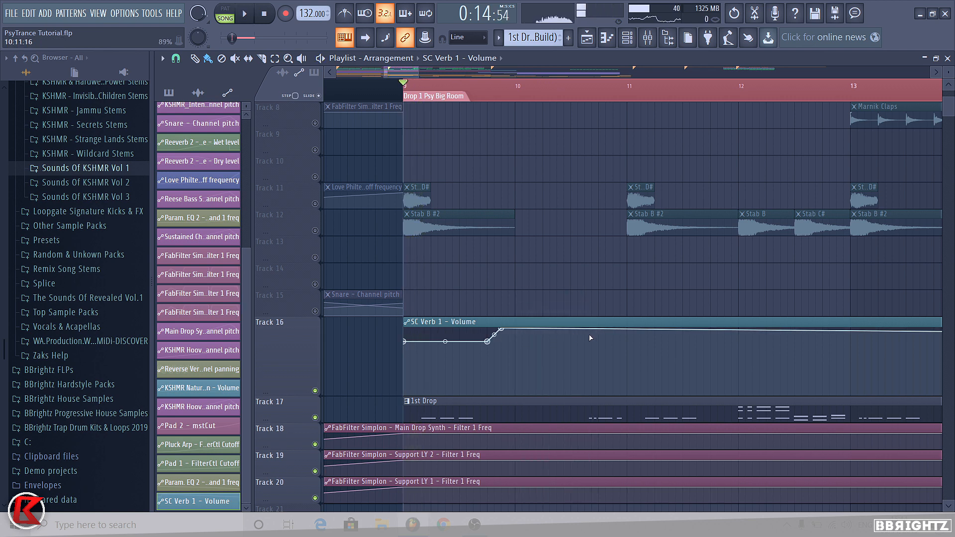
- Hold the SC Verb 1 volume at maximum until about 10:11, drop it to the copied 80%, and add a point at bar 11
left_click(590, 326)
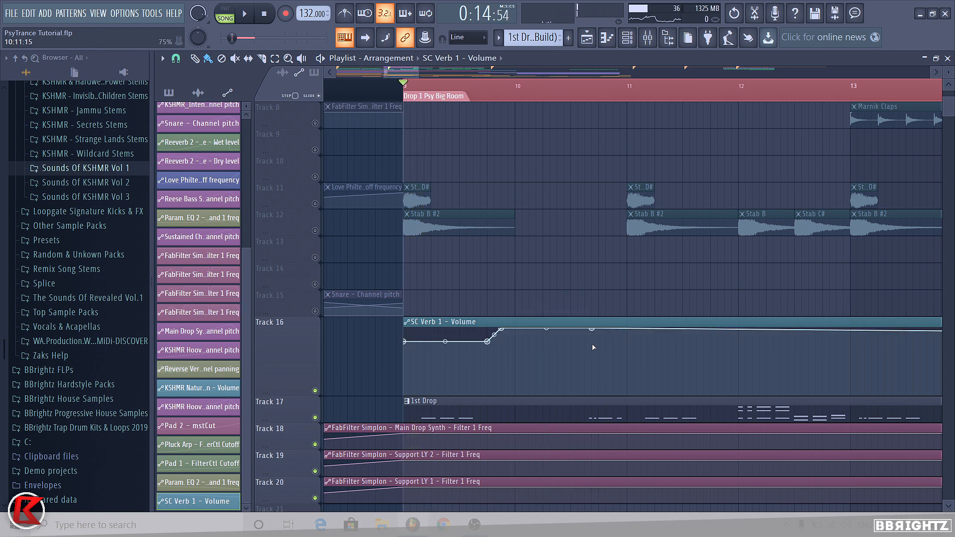
right_click(593, 342)
left_click(627, 360)
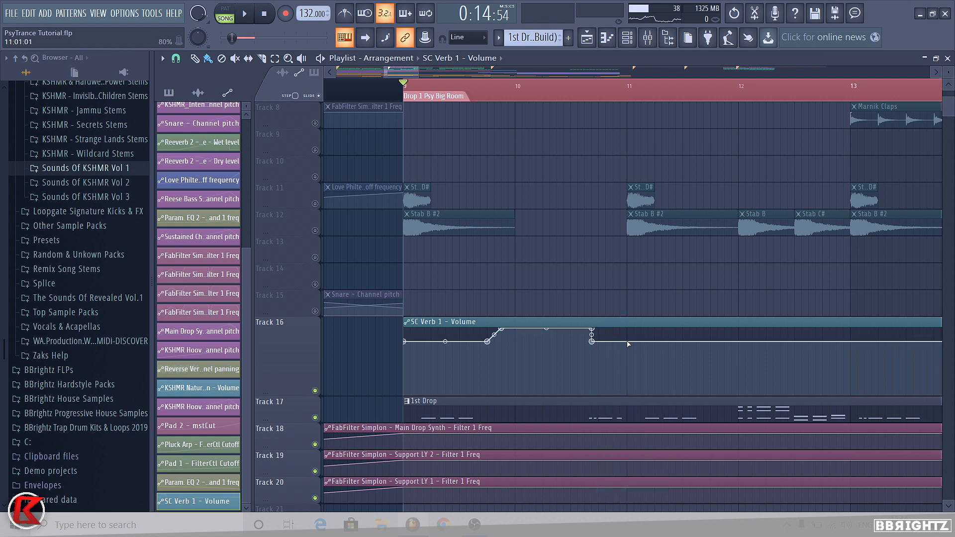
left_click(627, 342)
- Add a volume peak at about 11:03, return the SC Verb 1 level to 80% at 11:04:00, and play the drop from bar 9
scroll(660, 378, "up", 4)
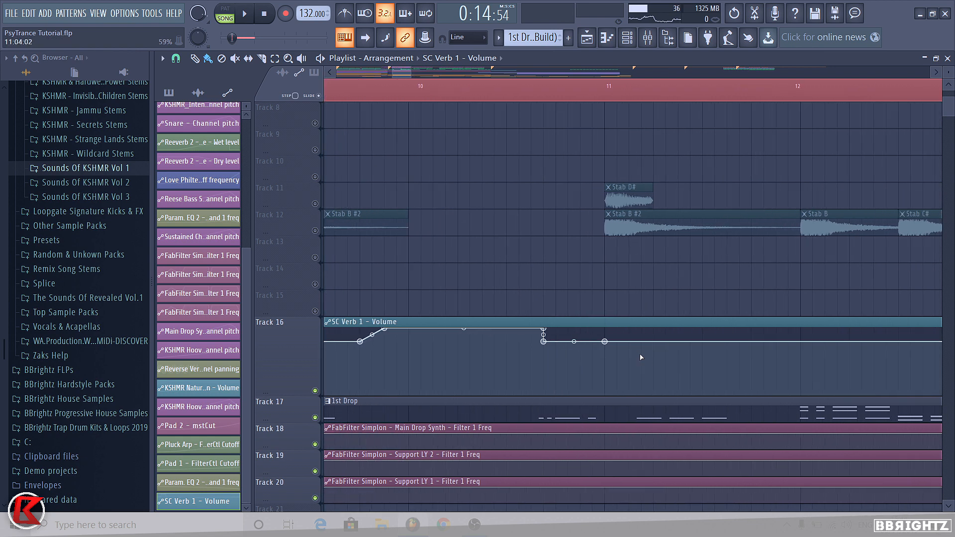
right_click(629, 342)
left_click_drag(630, 341, 632, 326)
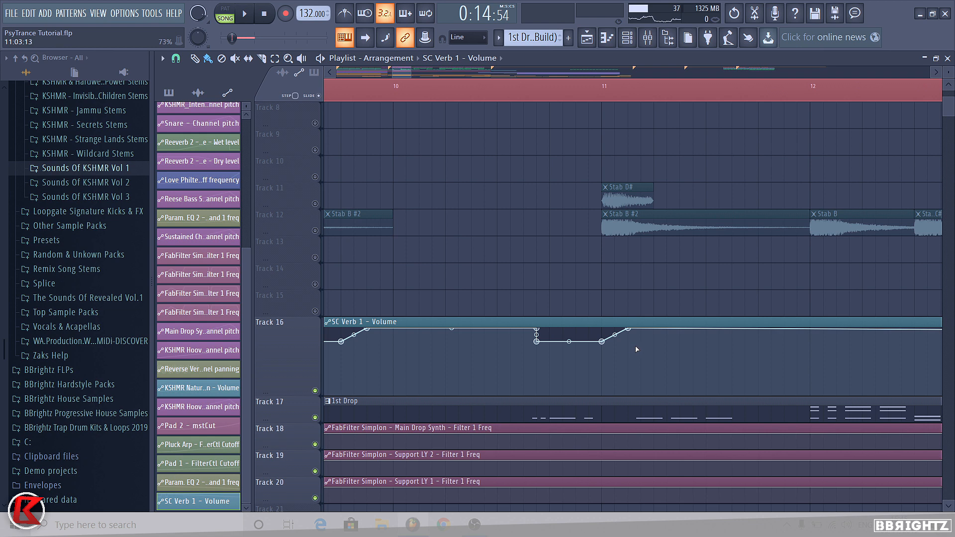
right_click(641, 345)
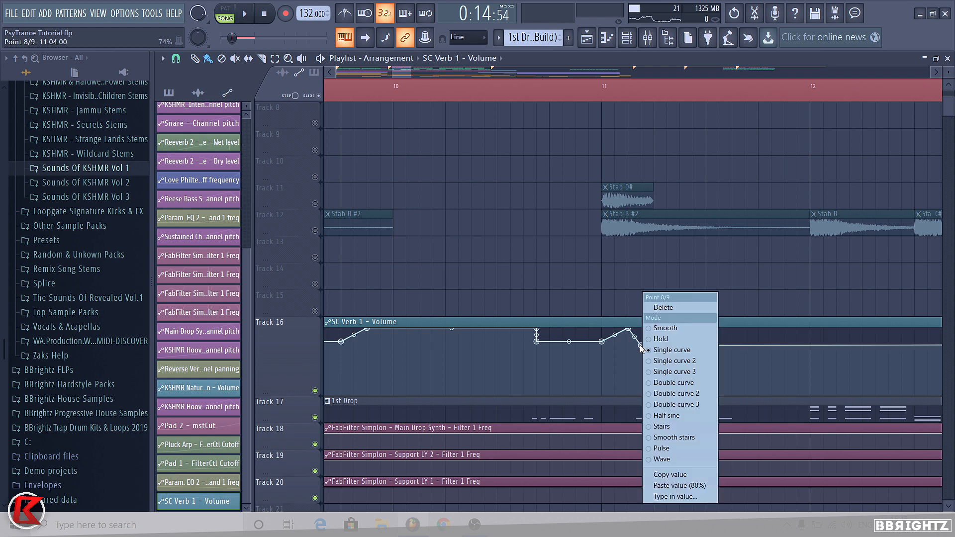
left_click(679, 485)
scroll(602, 345, "down", 4)
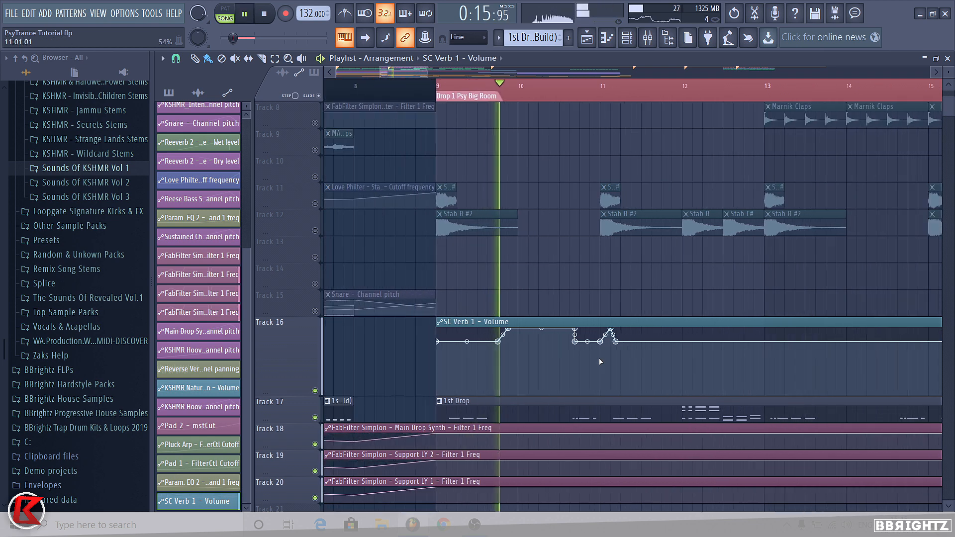
scroll(748, 371, "up", 3)
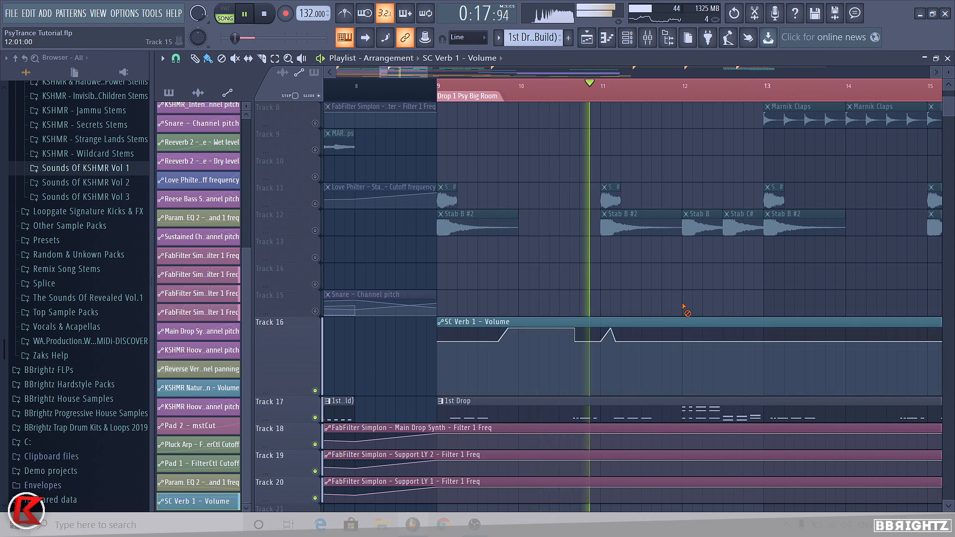
- Add an SC Verb 1 volume point at about 11:11 and ramp the level up to maximum by about 11:13
key("space")
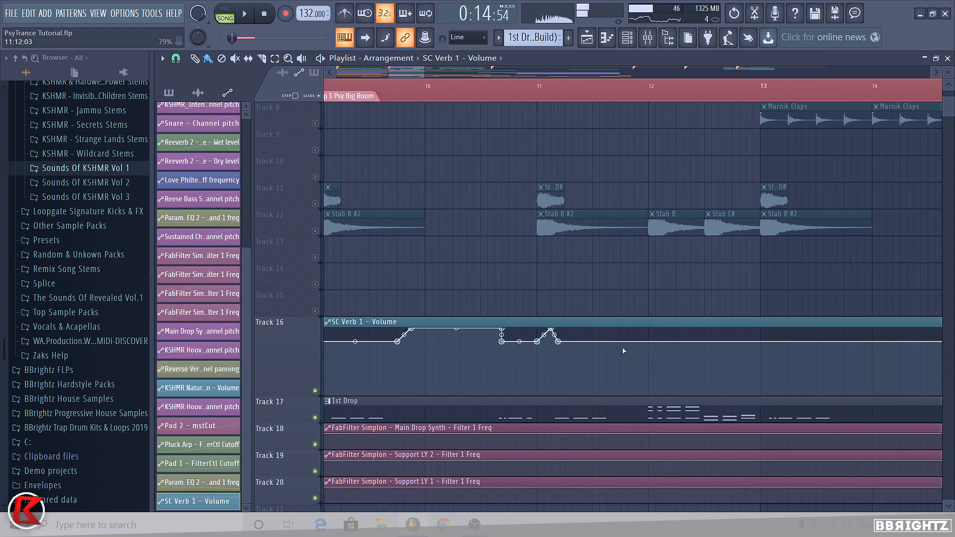
scroll(635, 368, "up", 3)
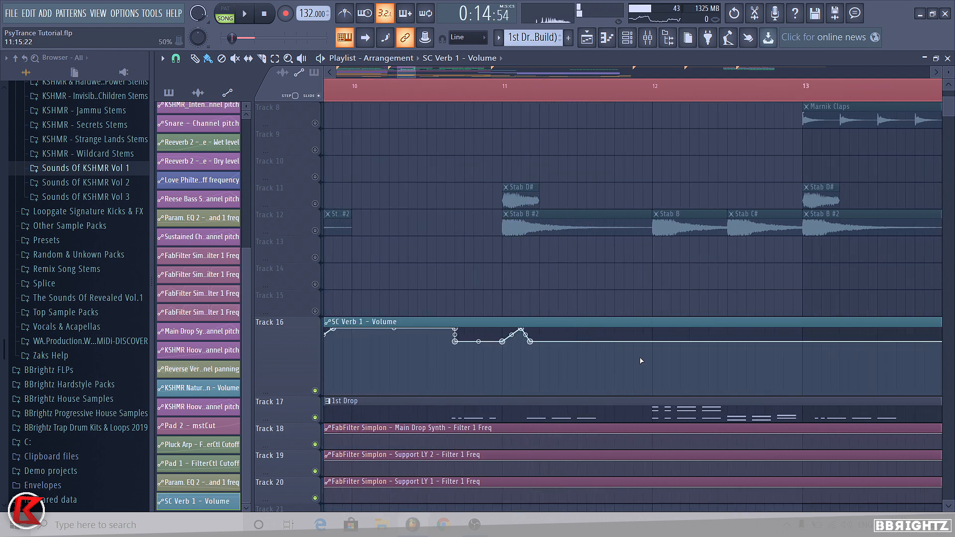
right_click(568, 343)
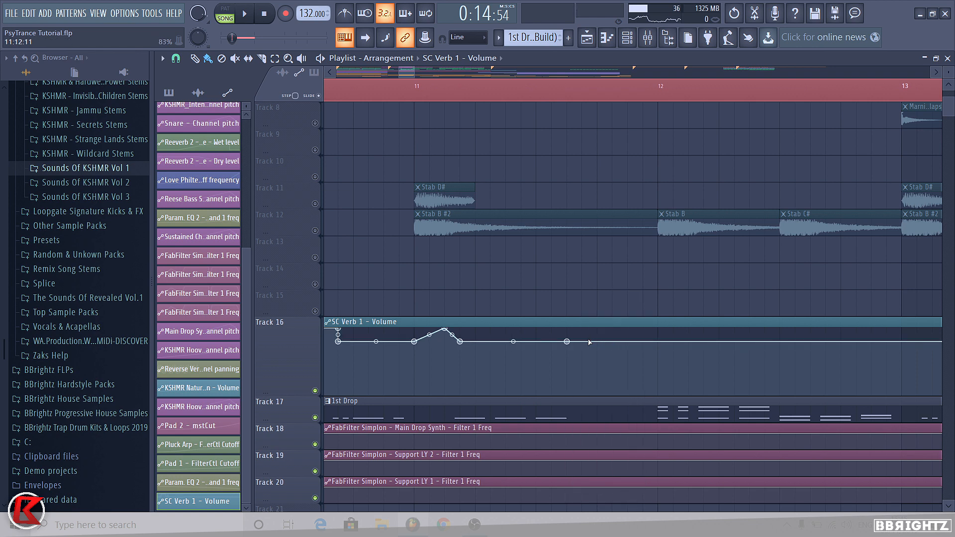
left_click_drag(601, 342, 594, 302)
- Hold the SC Verb 1 volume at maximum until bar 12, return it to 80% there, and play the drop
left_click_drag(656, 339, 657, 305)
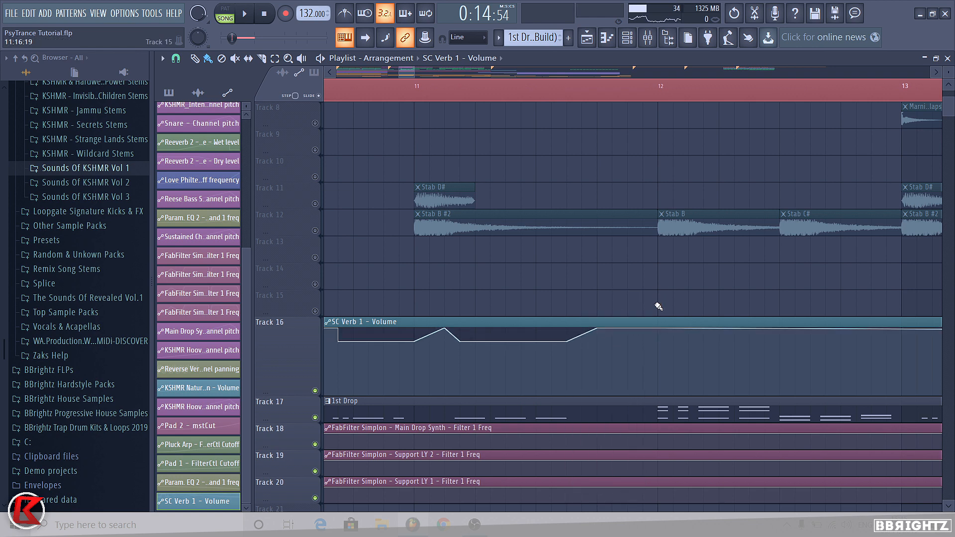
right_click(657, 340)
right_click(657, 341)
key("p")
scroll(653, 345, "down", 6)
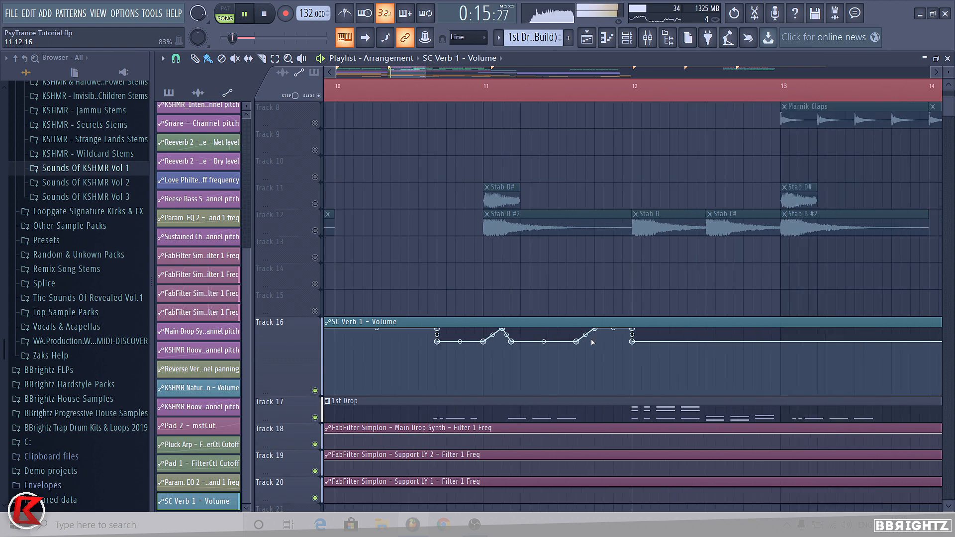
scroll(786, 381, "up", 1)
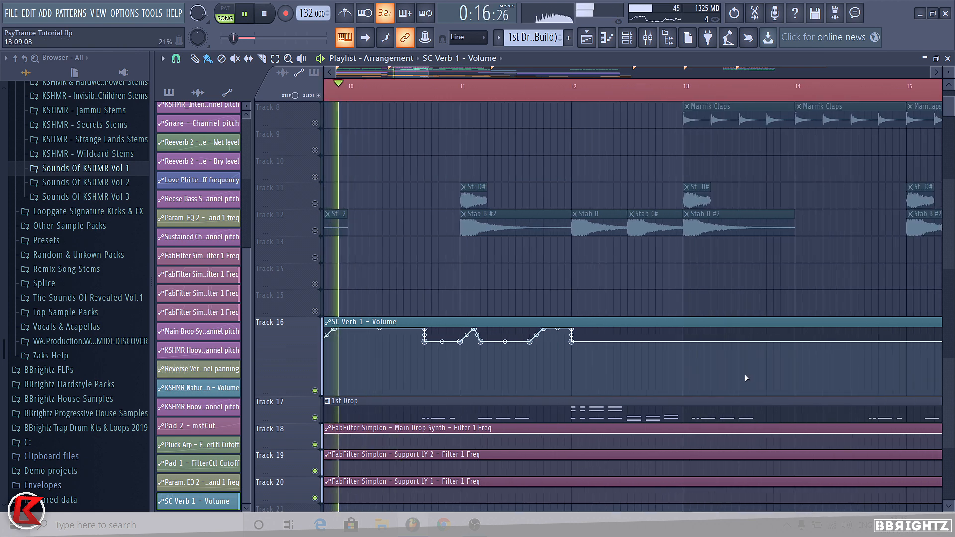
- Add an SC Verb 1 volume point at about 13:11 and ramp the level up to maximum by about 13:13
key("space")
right_click(754, 344)
key("p")
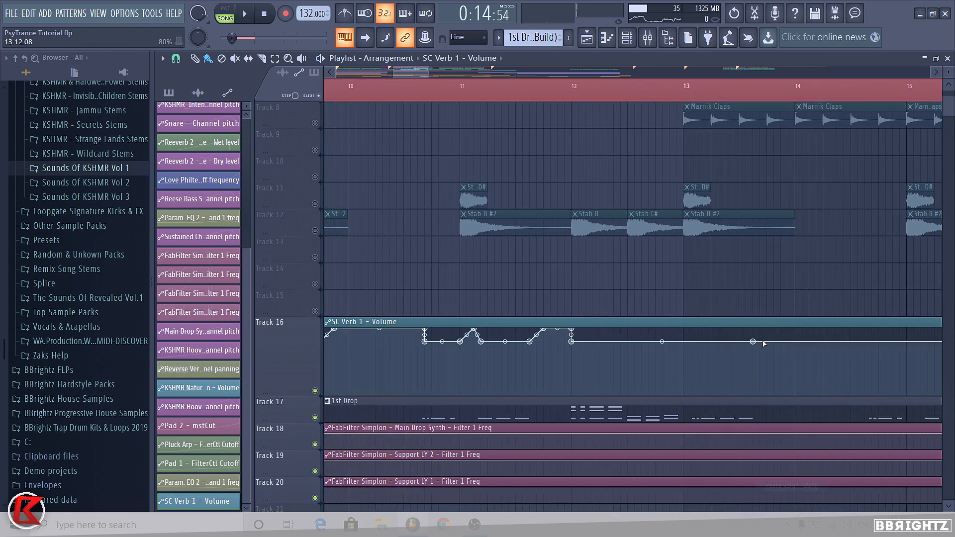
left_click_drag(768, 341, 767, 306)
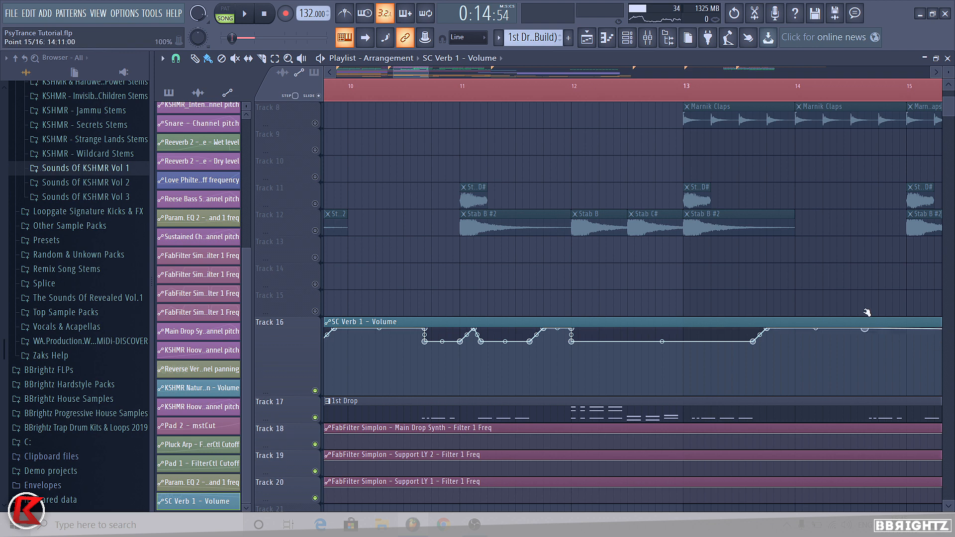
- Hold the SC Verb 1 volume at maximum until 14:11:00, drop it to 80%, and listen to the drop
left_click_drag(866, 337, 866, 342)
key("space")
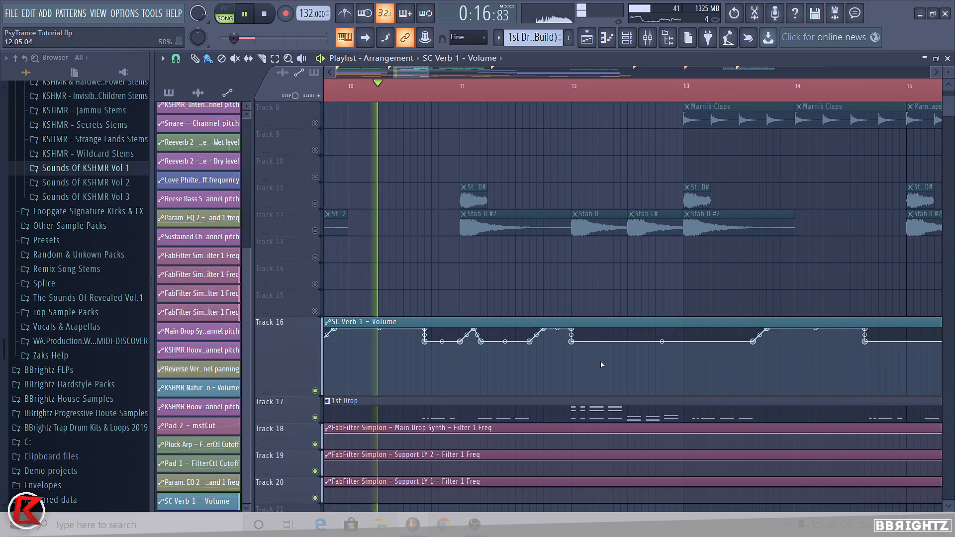
scroll(616, 375, "down", 1)
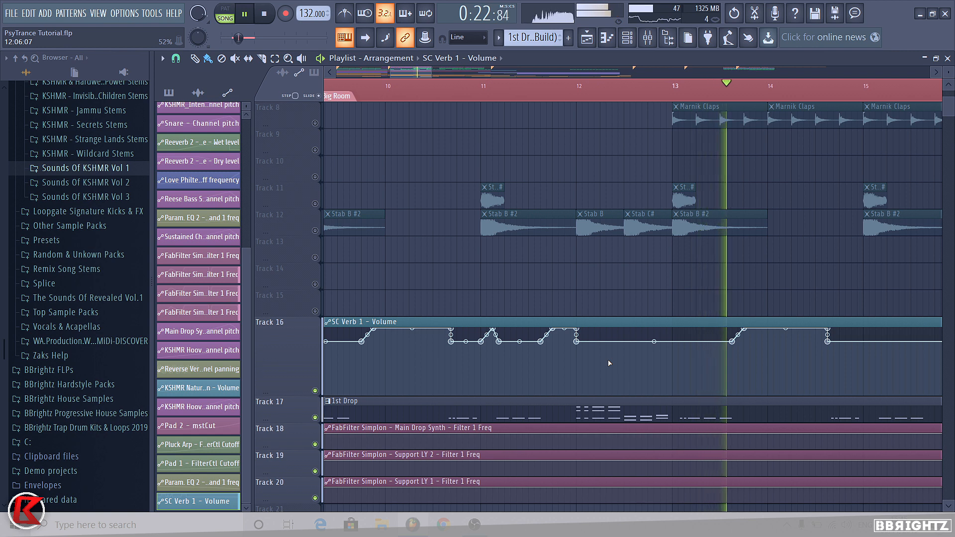
scroll(401, 401, "down", 4)
scroll(458, 355, "up", 5)
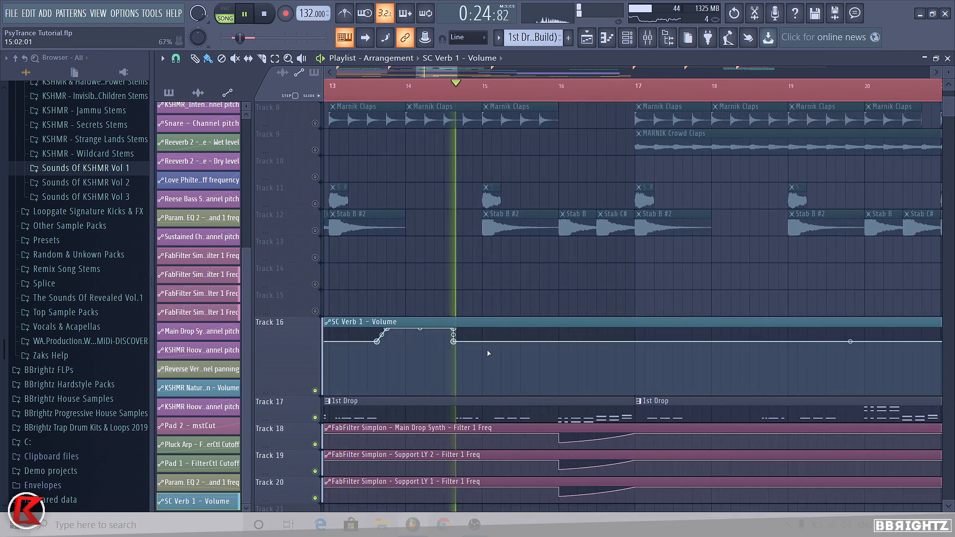
- Add an SC Verb 1 volume peak at about 15:03, rising from 80% at bar 15 and returning to 80% at about 15:04
key("space")
right_click(476, 343)
right_click(476, 343)
left_click(512, 486)
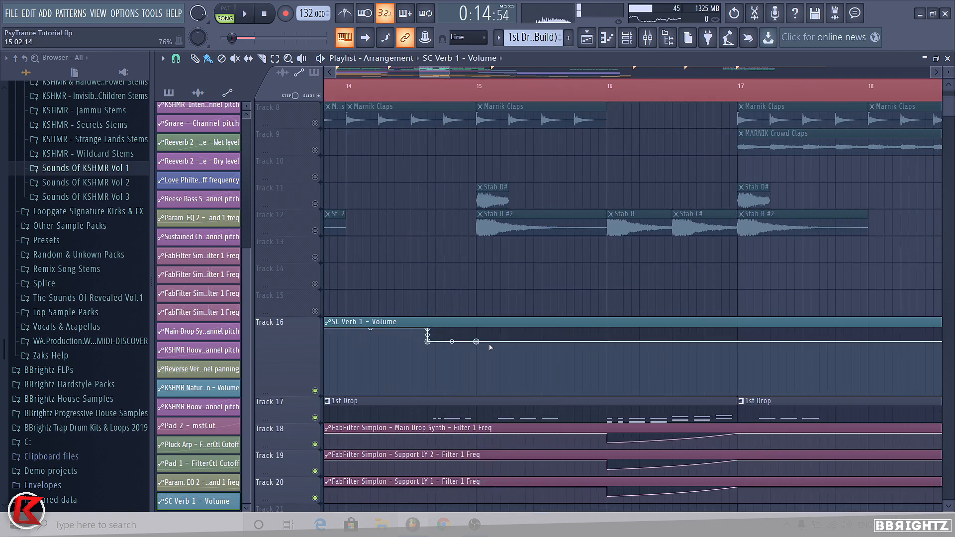
right_click(492, 342)
left_click_drag(492, 342, 492, 328)
right_click(501, 343)
right_click(500, 342)
left_click(535, 486)
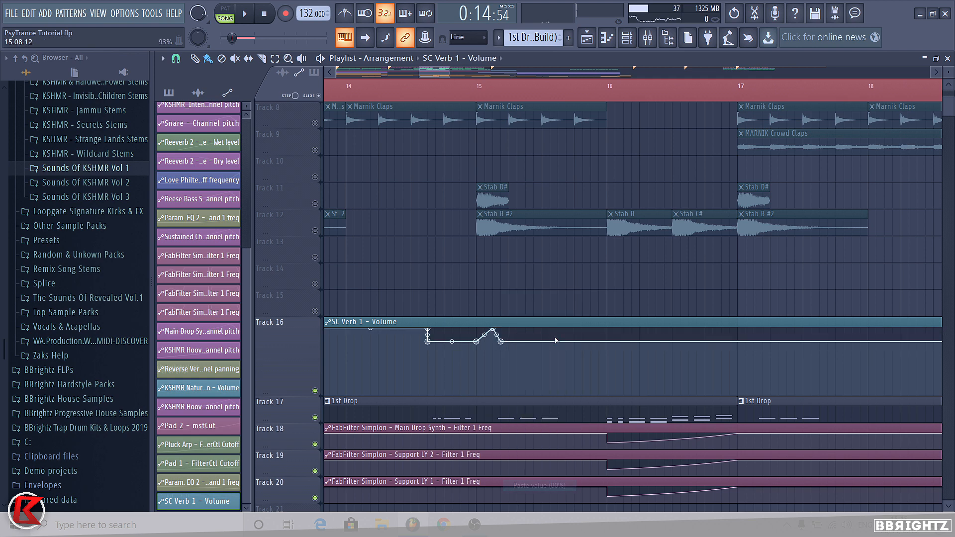
- Swell the SC Verb 1 volume to maximum from 15:13:00 to bar 16, with 80% points at bars 16 and 17
left_click_drag(573, 343, 579, 309)
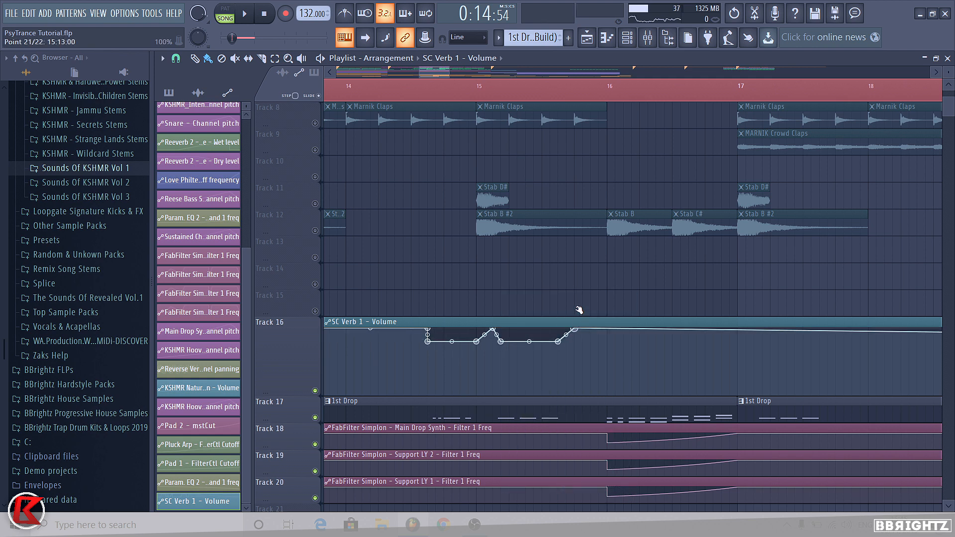
left_click(607, 340)
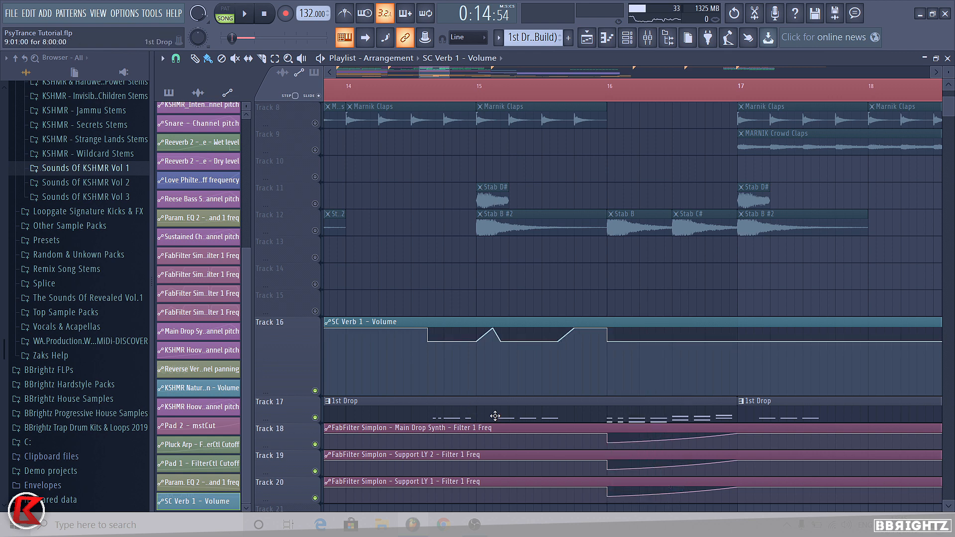
scroll(641, 361, "down", 3)
left_click_drag(692, 340, 693, 343)
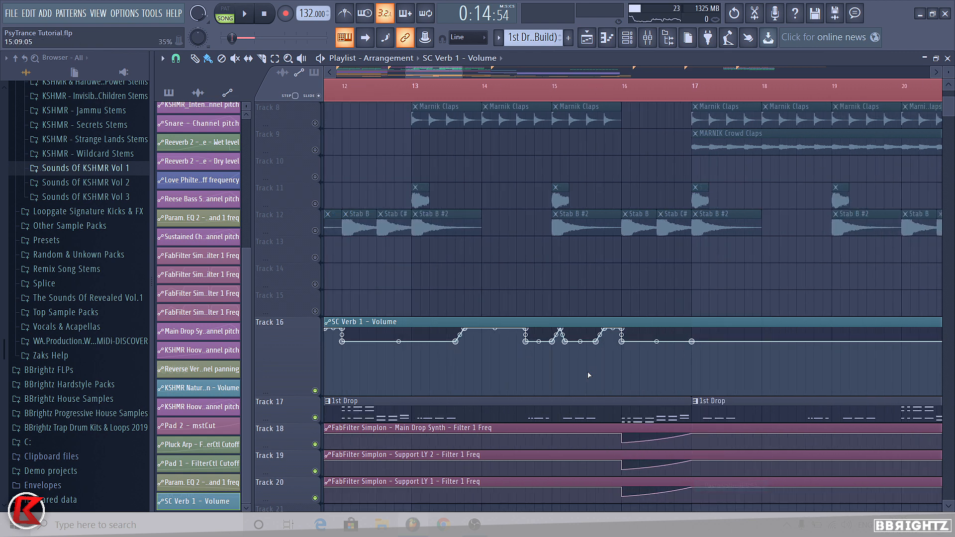
- Delete the SC Verb 1 clip's last point at bar 25 and duplicate the shortened clip at bar 17
scroll(588, 375, "down", 5)
right_click(843, 287)
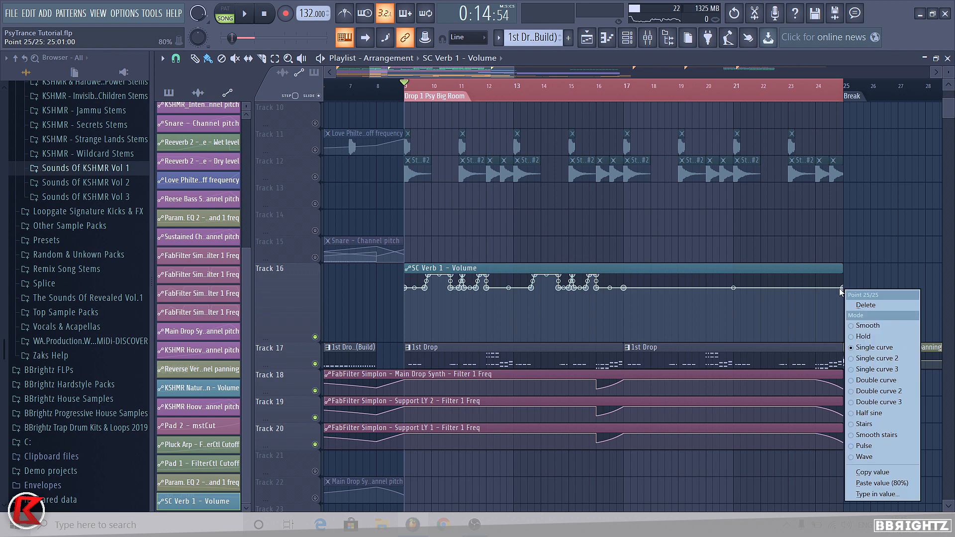
left_click(856, 305)
key("ctrl+b")
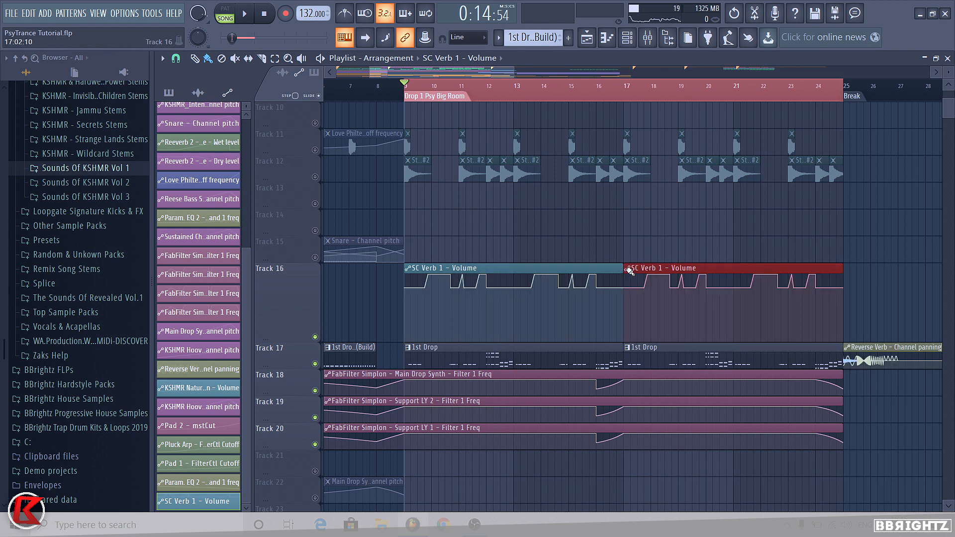
key("space")
key("space")
- Reduce Track 16 to the same height as the neighbouring tracks
right_click(294, 325)
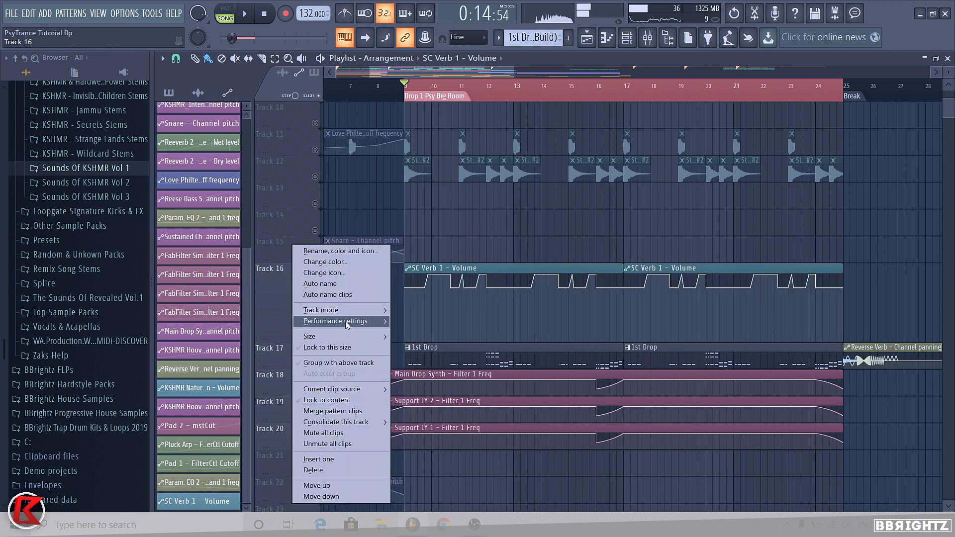
mouse_move(361, 340)
left_click(418, 348)
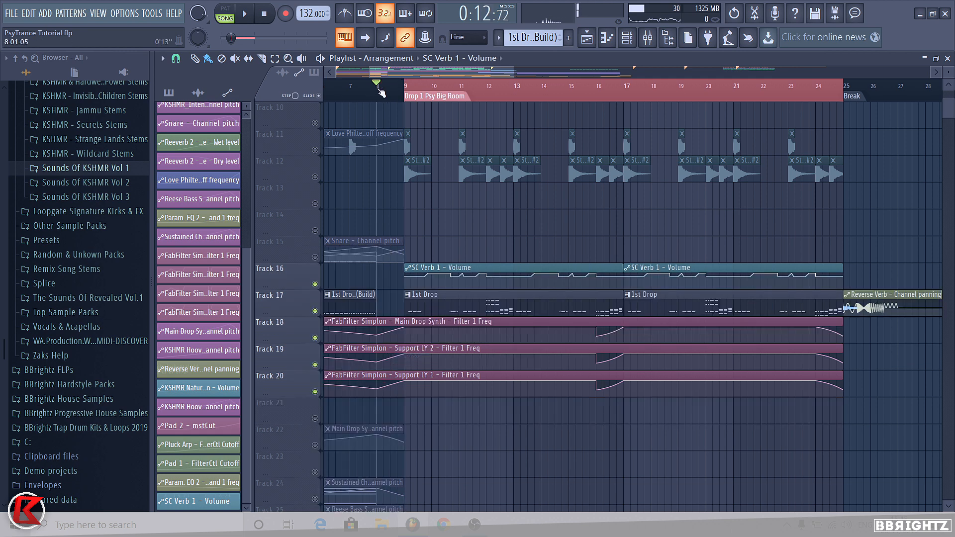
- Unmute all the tracks and play the full mix from bar 8 into Drop 1
right_click(315, 283)
right_click(315, 284)
key("space")
right_click(389, 92)
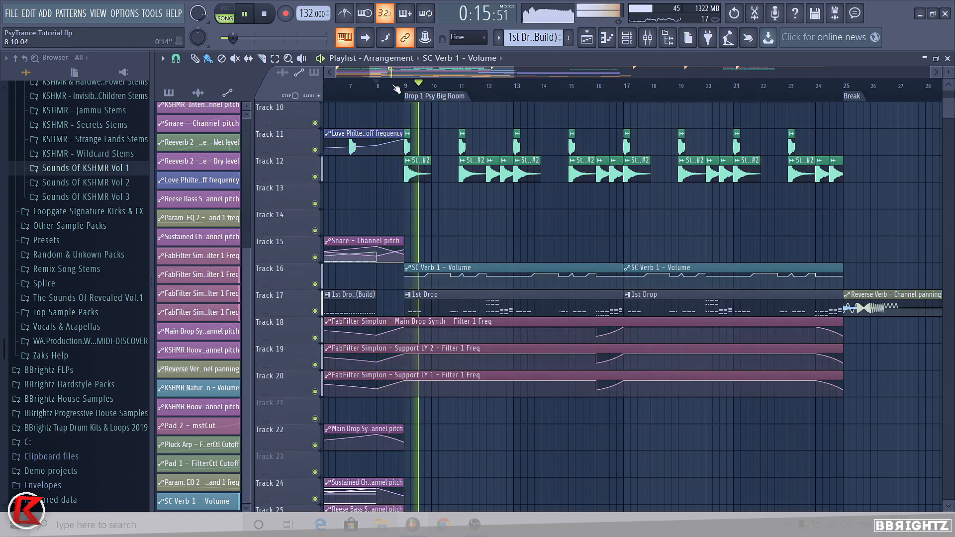
scroll(398, 278, "down", 3)
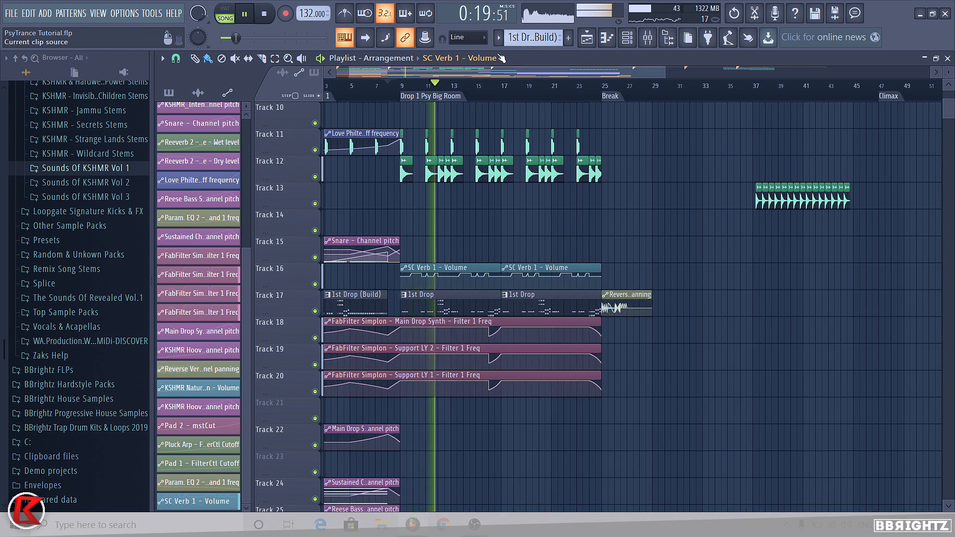
- Move both SC Verb 1 volume clips down from Track 16 to Track 21, deselect them, and stop playback
scroll(474, 273, "down", 2)
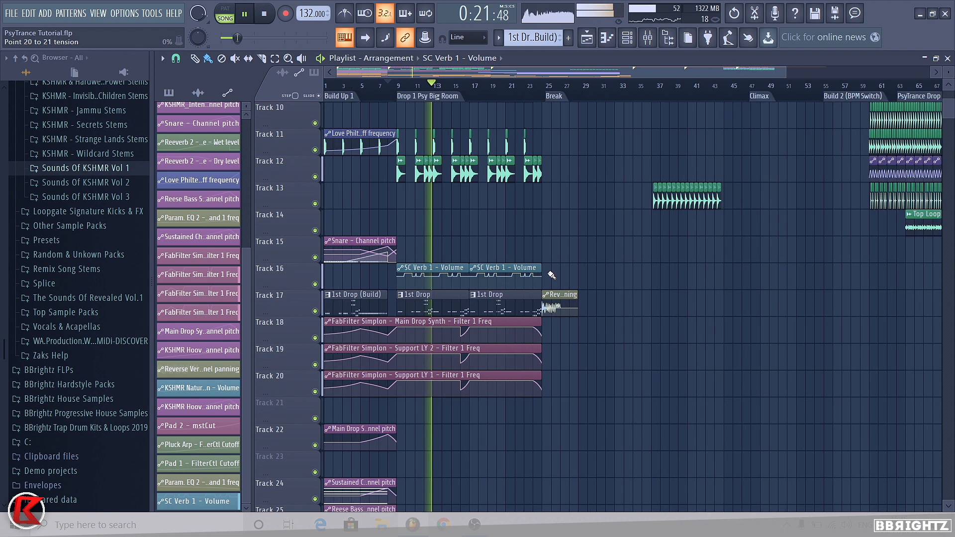
left_click_drag(473, 271, 418, 266)
key("shift+Down")
key("shift+Down")
key("shift+Down")
key("shift+Down")
key("shift+Down")
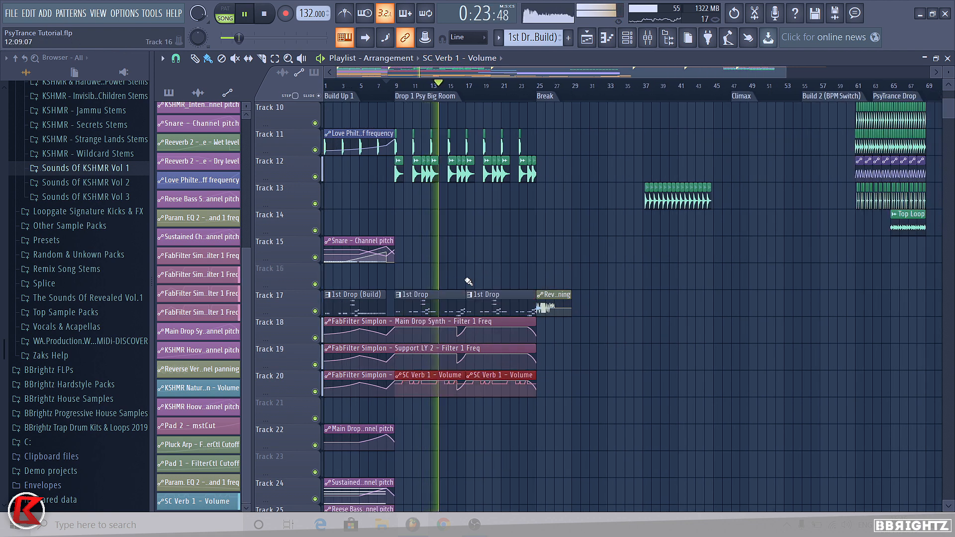
key("ctrl+d")
key("space")
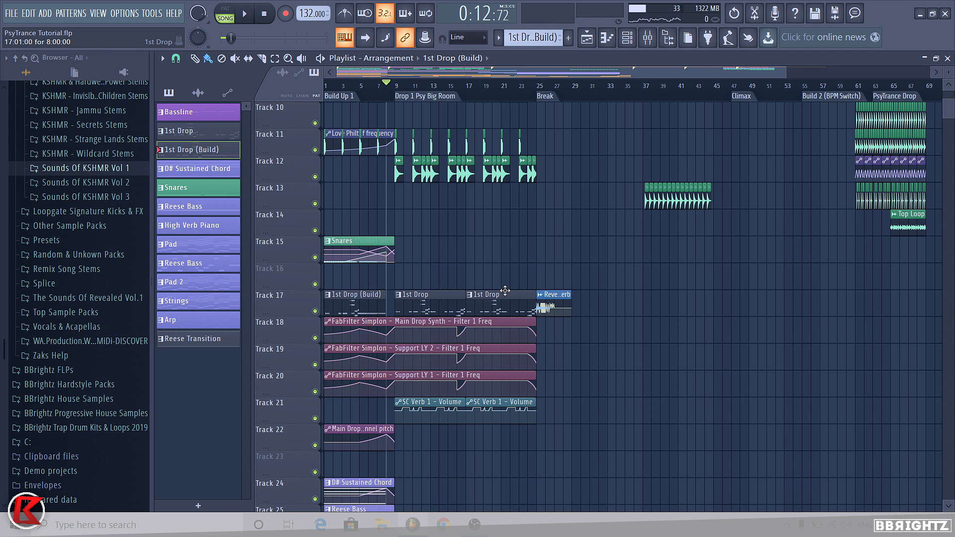
- Place the playback position at bar 37 in the break, where the Track 13 hits start
scroll(640, 203, "up", 8)
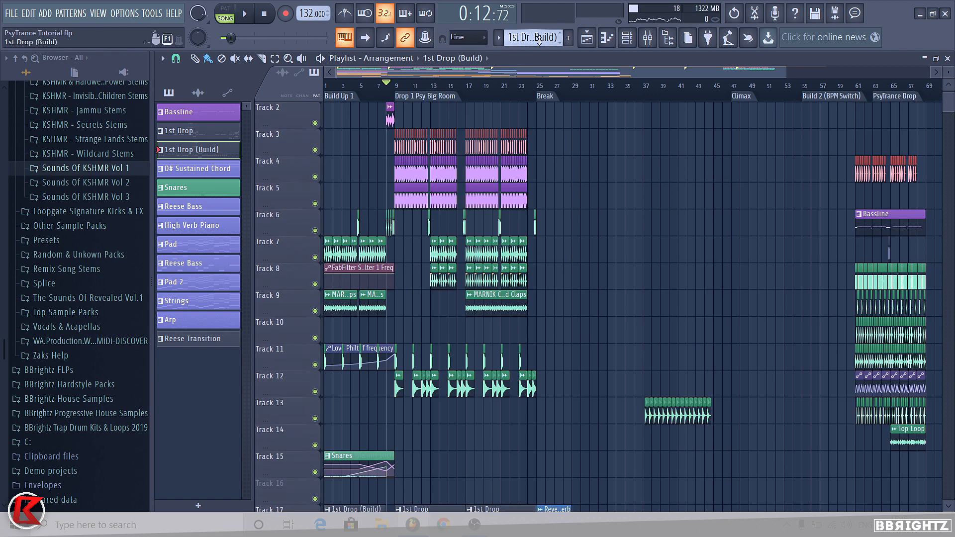
scroll(873, 261, "up", 4)
scroll(608, 184, "down", 2)
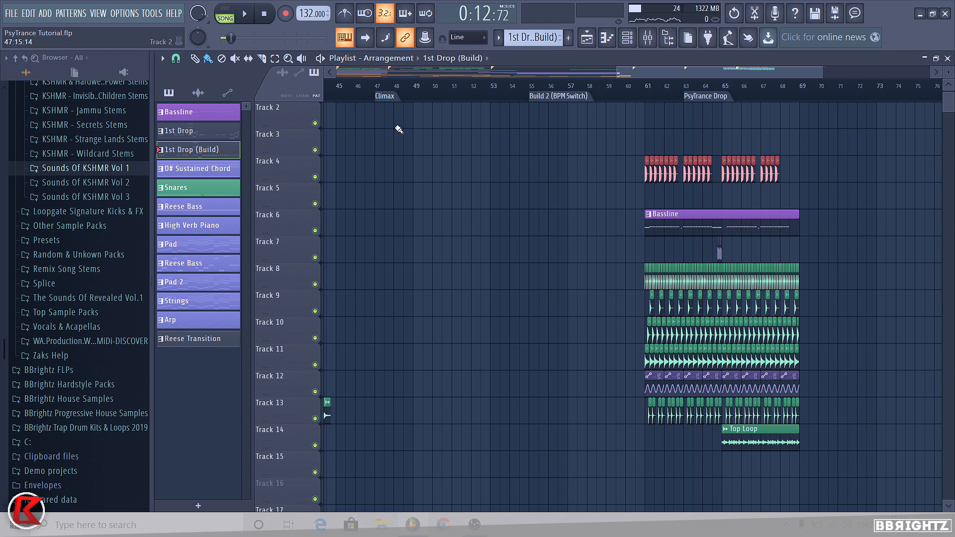
left_click_drag(349, 112, 379, 125)
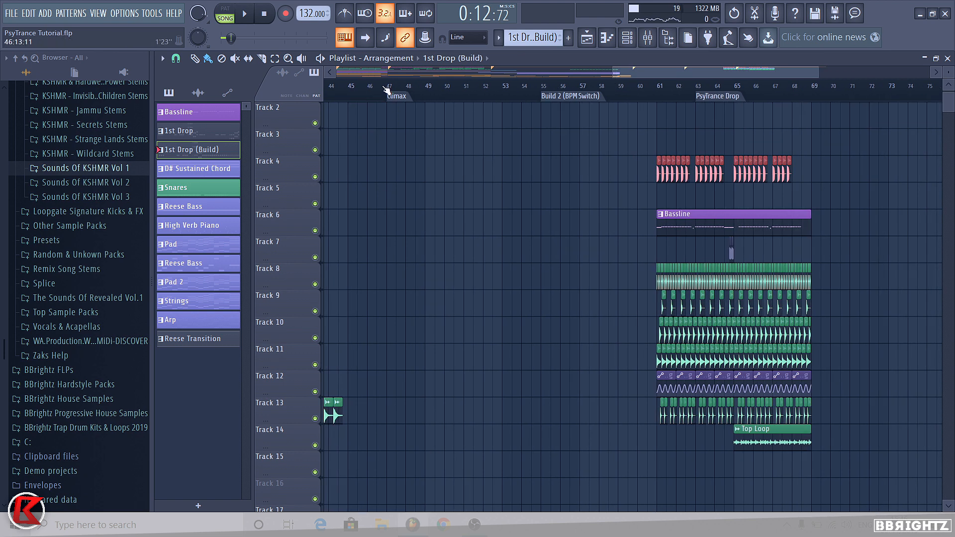
left_click_drag(386, 91, 520, 89)
scroll(540, 220, "down", 4)
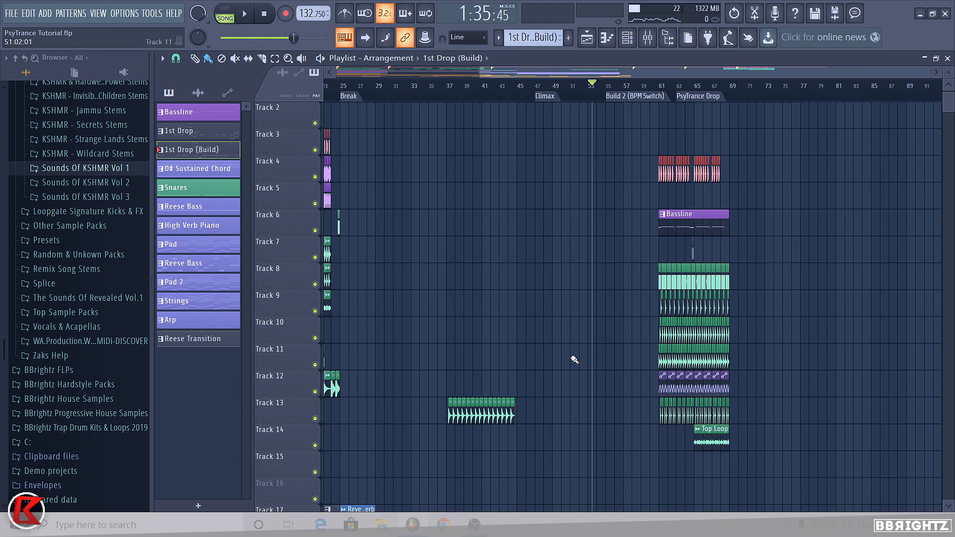
scroll(577, 355, "down", 5)
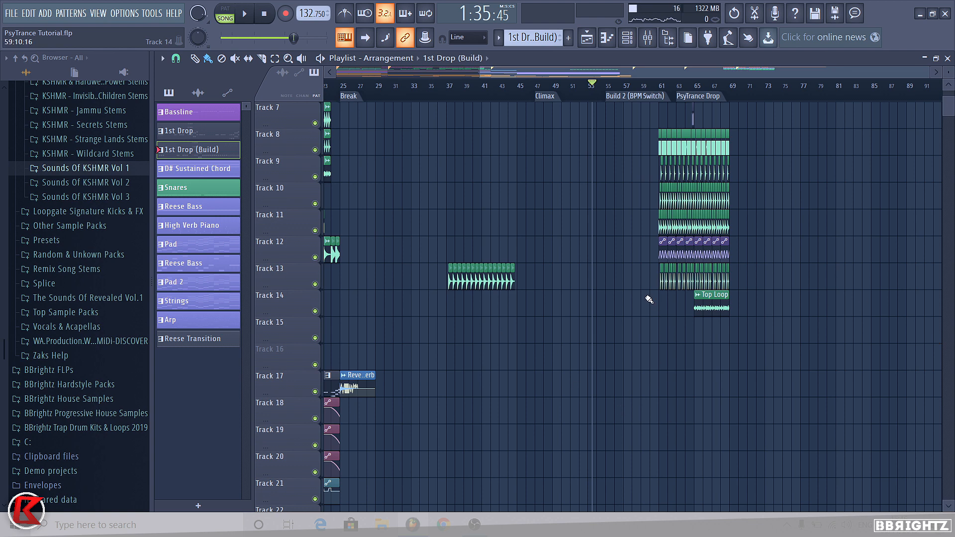
left_click(451, 89)
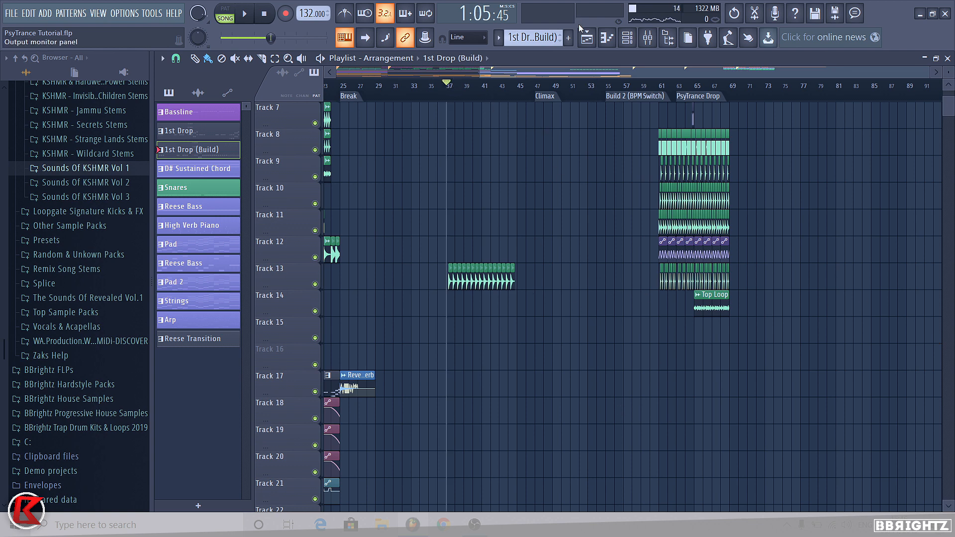
- Open the Main Hits folder of the Orchestral Drums in Sounds Of KSHMR Vol 2 to find an orchestra hit
left_click(102, 184)
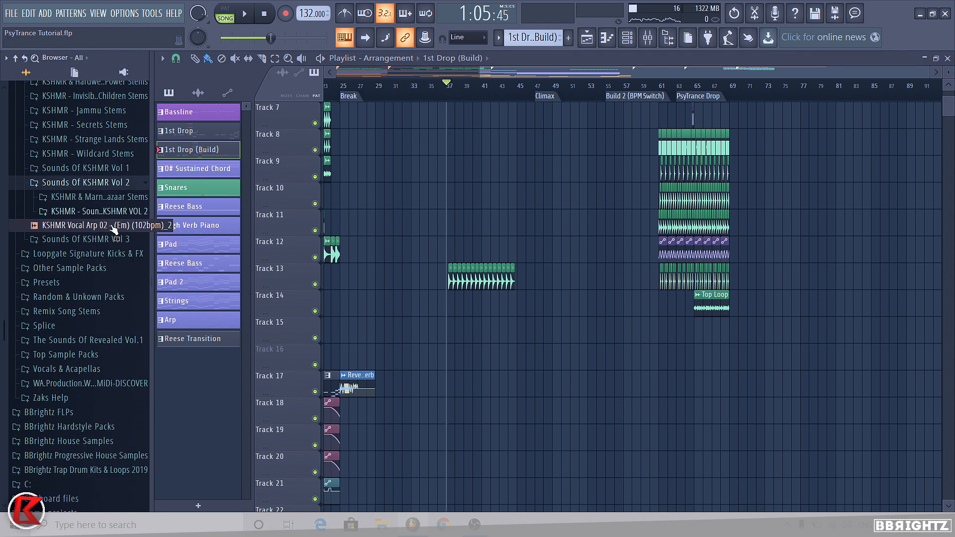
left_click(114, 212)
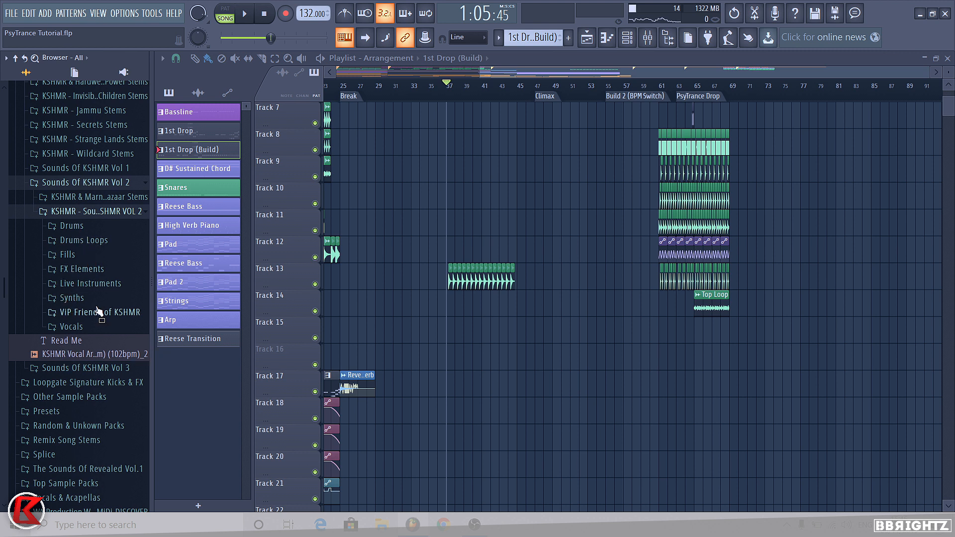
left_click(102, 230)
left_click(101, 298)
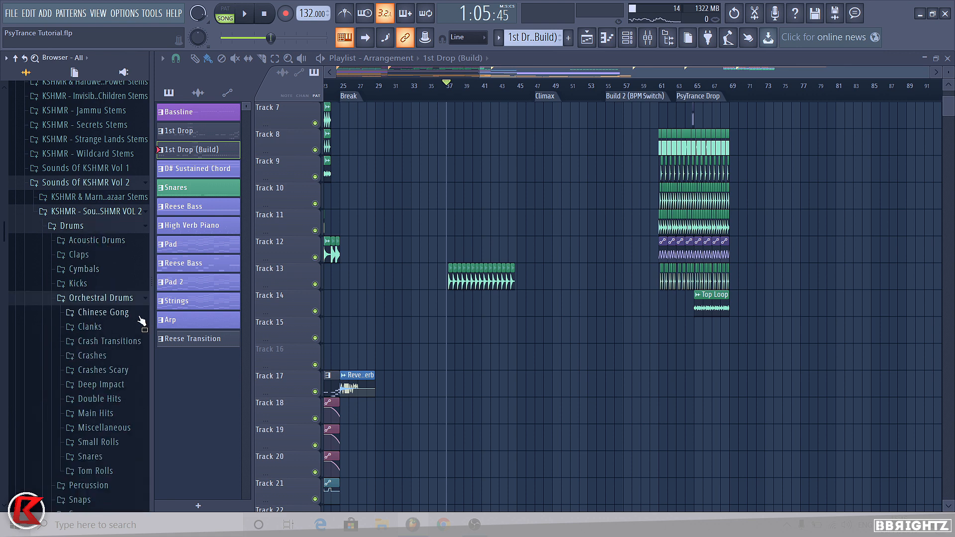
left_click(119, 415)
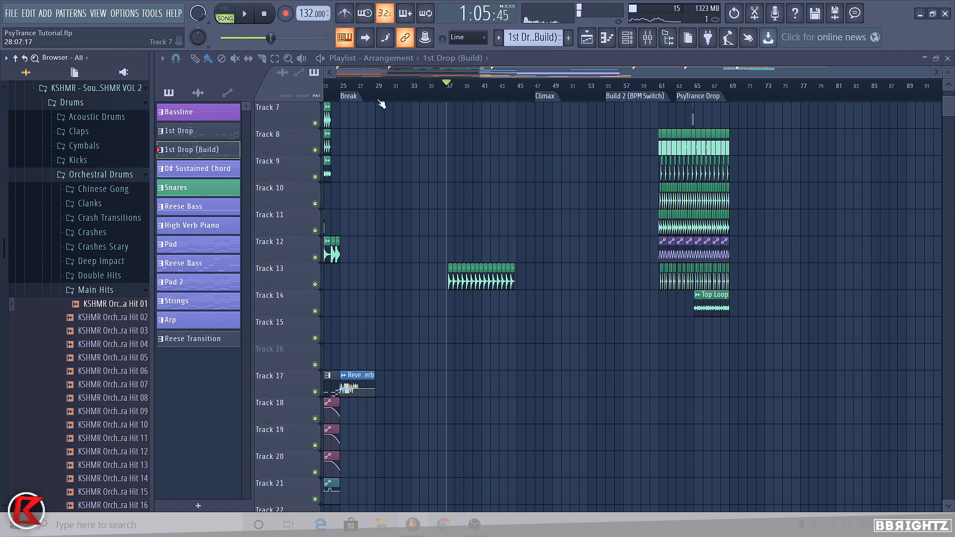
- Audition the Main Hits from Orchestra Hit 02 onward and place KSHMR Orchestra Hit 08 on Track 16 at bar 39
left_click(89, 318)
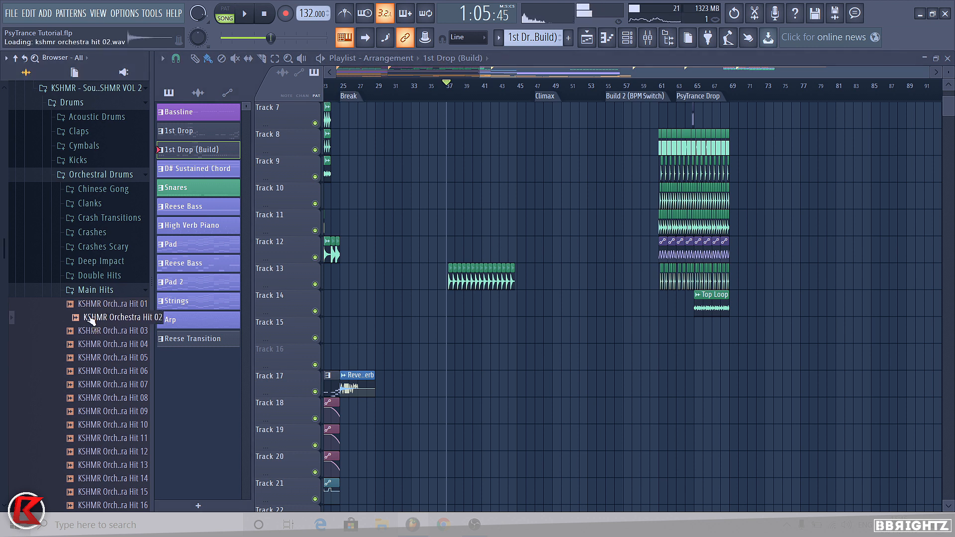
key("Down")
key("Down")
key("Down")
key("Down")
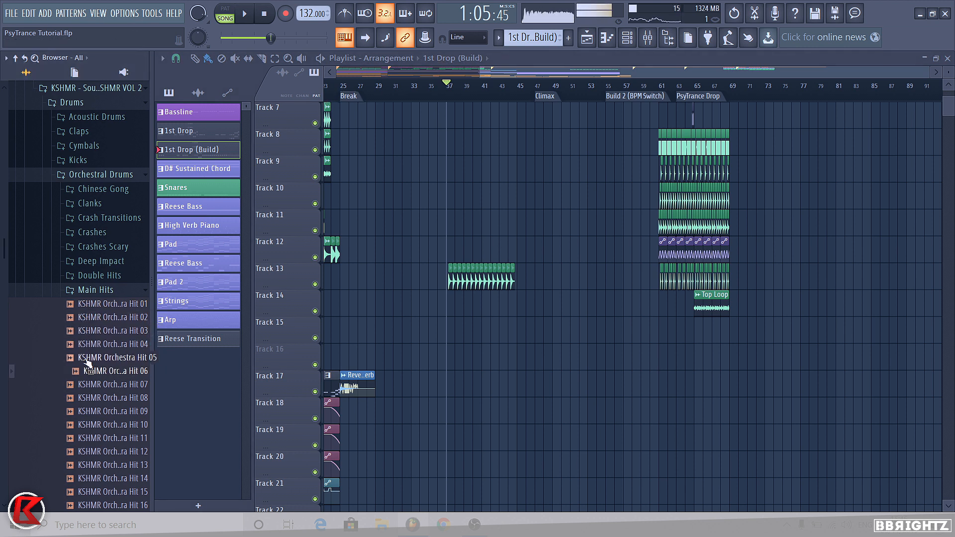
left_click_drag(100, 398, 475, 354)
- Audition the remaining orchestra hits and add KSHMR Orchestra Hit 15 at bar 40 and Hit 01 at bar 49 on Track 18
left_click(95, 414)
key("Down")
key("Down")
key("Down")
key("Down")
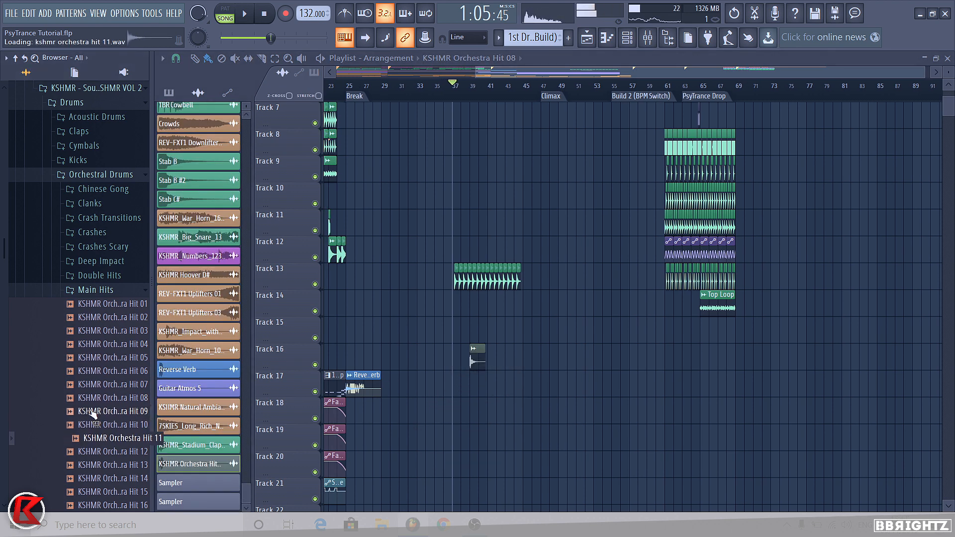
left_click(99, 413)
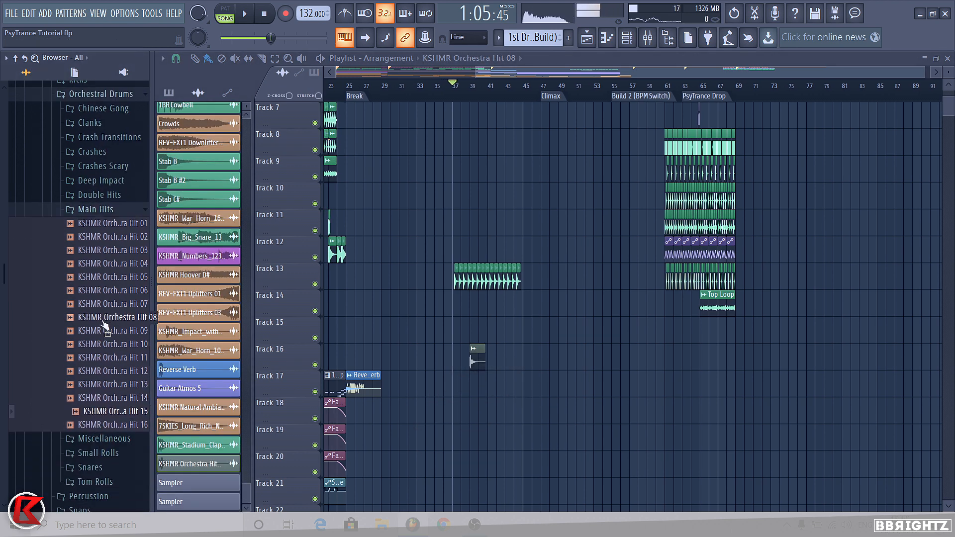
left_click_drag(118, 419, 489, 404)
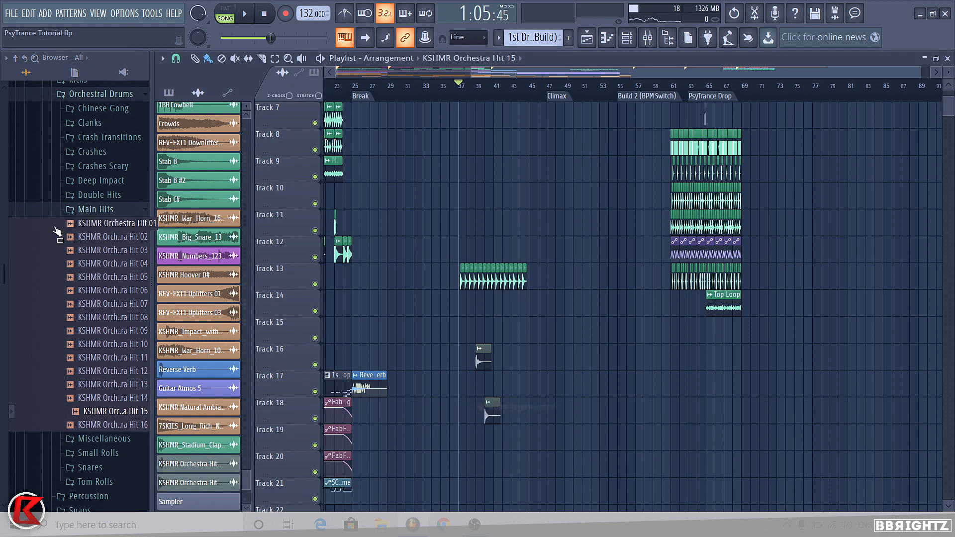
left_click_drag(75, 224, 577, 410)
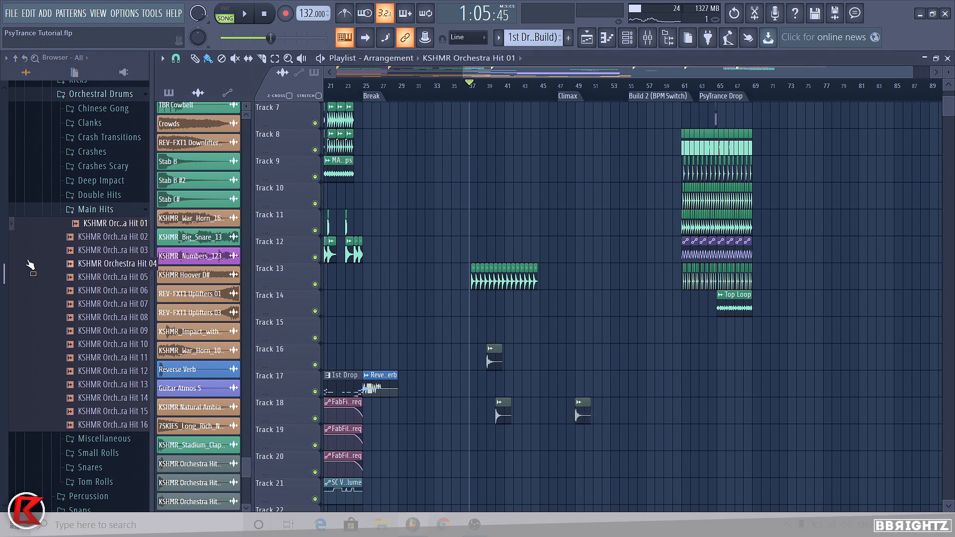
- Collapse the opened sample folders and hide the browser to widen the playlist
left_click(101, 211)
left_click(76, 93)
scroll(69, 215, "up", 3)
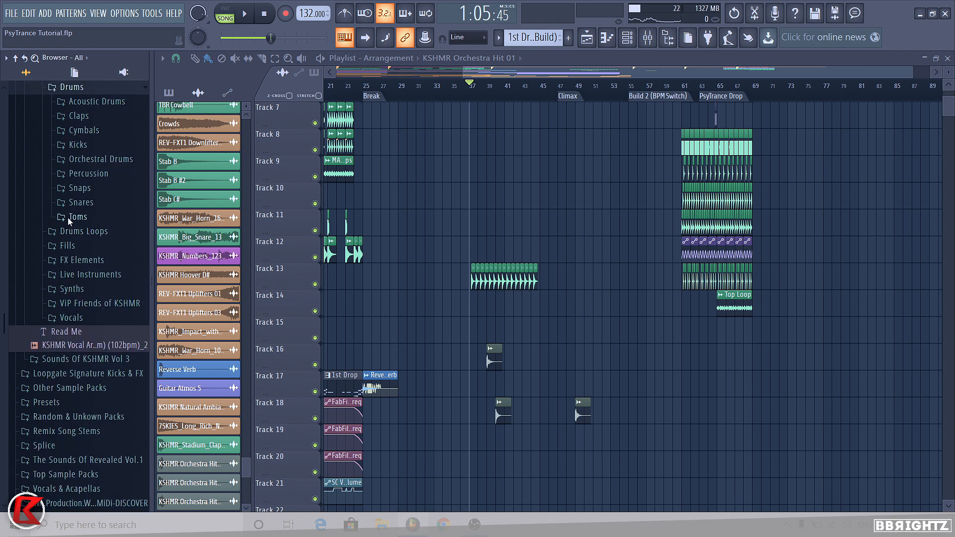
left_click(85, 208)
scroll(88, 208, "down", 2)
scroll(87, 208, "up", 3)
left_click(84, 208)
scroll(85, 210, "up", 4)
left_click(90, 208)
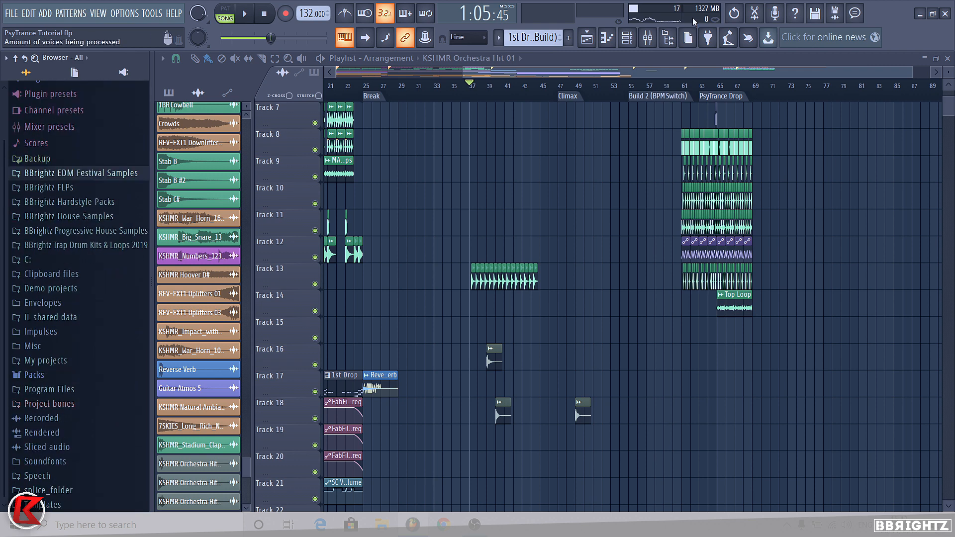
left_click(667, 39)
- Play the song from bar 25 and compare the Orchestra Hit 08, 15 and 01 clips
left_click(229, 98)
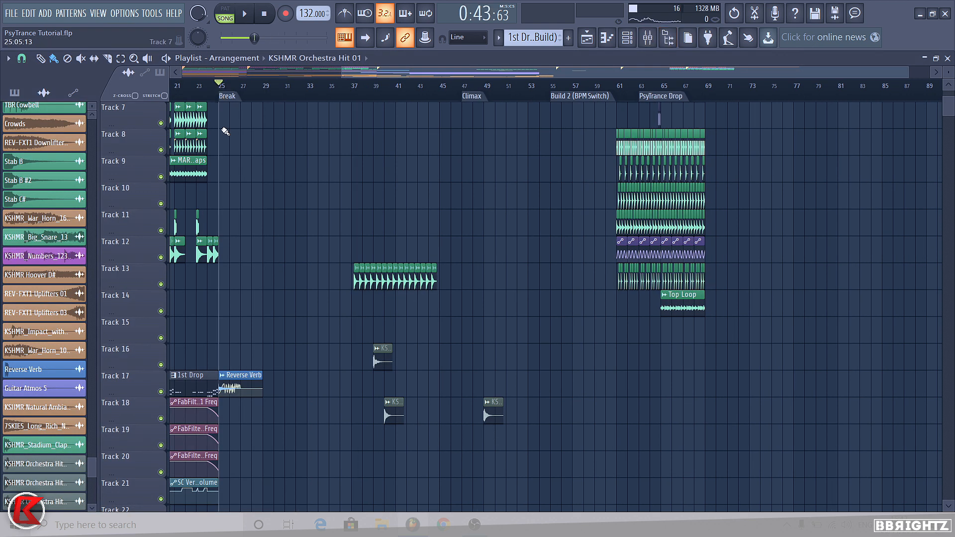
key("space")
scroll(280, 377, "up", 5)
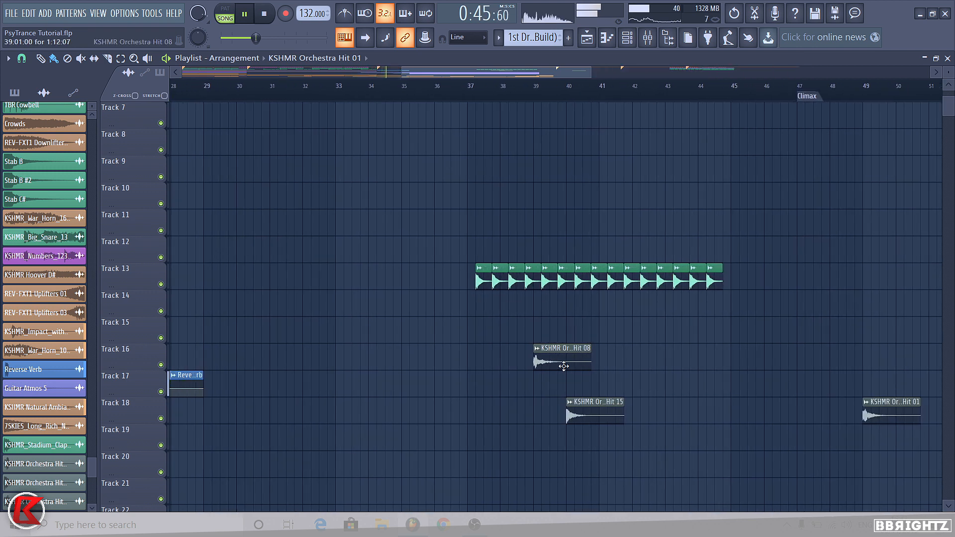
scroll(560, 358, "up", 3)
double_click(545, 361)
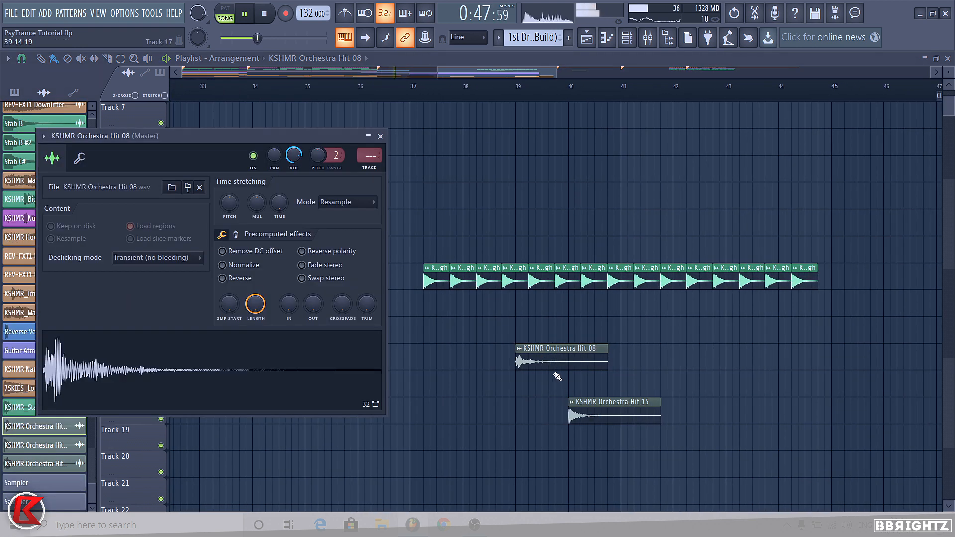
left_click(595, 417)
scroll(597, 418, "down", 2)
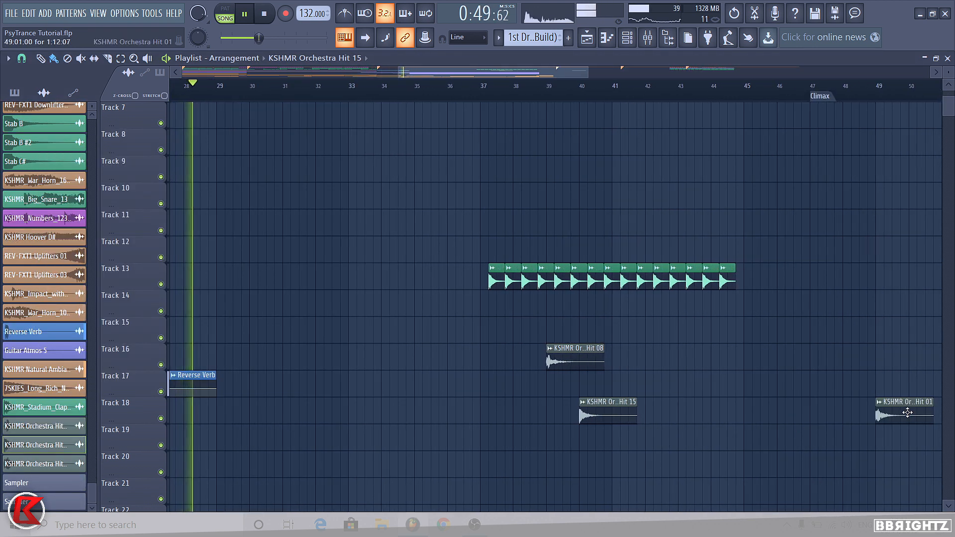
left_click(906, 412)
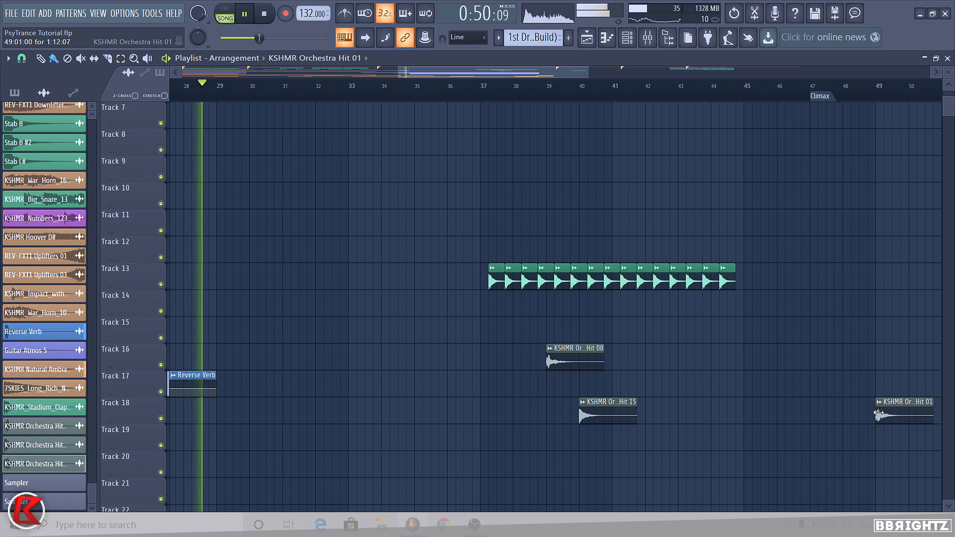
left_click(563, 363)
left_click(596, 412)
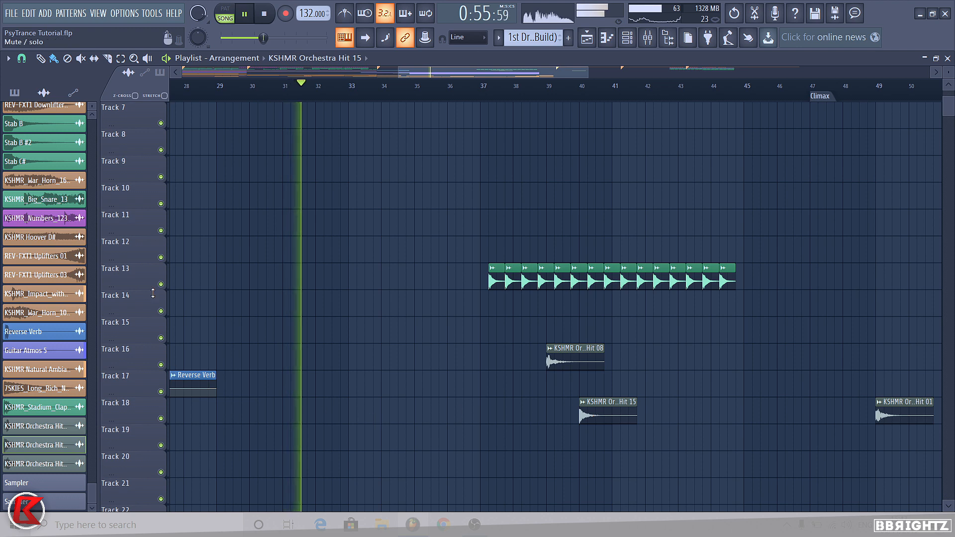
- Move Orchestra Hit 15 to Track 15 as a one-bar clip at bar 37, with a short copy leading into it
left_click_drag(619, 411, 411, 343)
scroll(306, 354, "up", 3)
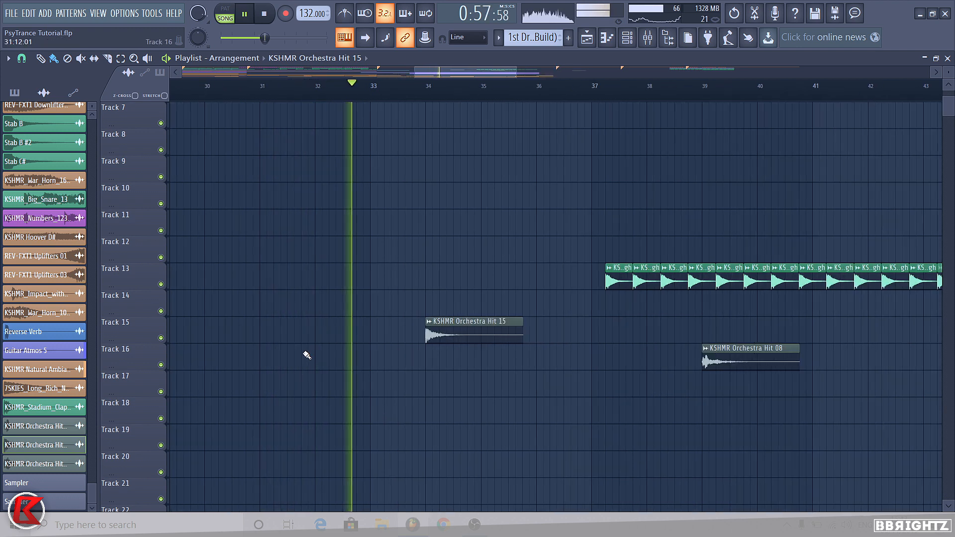
mouse_move(468, 333)
left_mouse_down()
mouse_move(624, 333)
mouse_move(644, 343)
mouse_move(631, 348)
mouse_move(624, 340)
mouse_move(637, 330)
mouse_move(736, 347)
mouse_move(707, 336)
left_mouse_up()
scroll(628, 347, "up", 2)
right_click(631, 336)
right_click(714, 337)
scroll(567, 330, "down", 5)
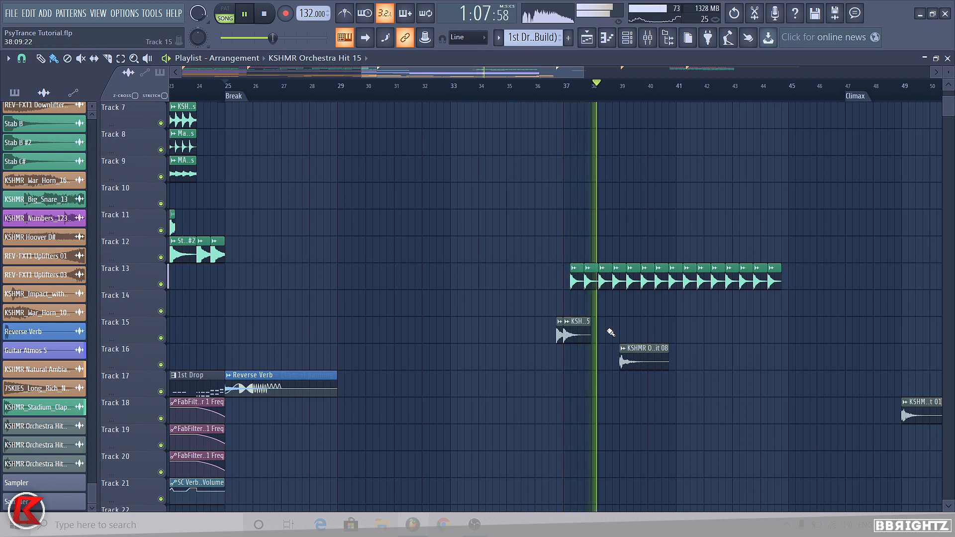
- Continue the Hit 15 pattern on Track 15 with a single hit at bars 39 and 43 and the pair around bar 41, deleting Hit 08
left_click(621, 335)
right_click(624, 361)
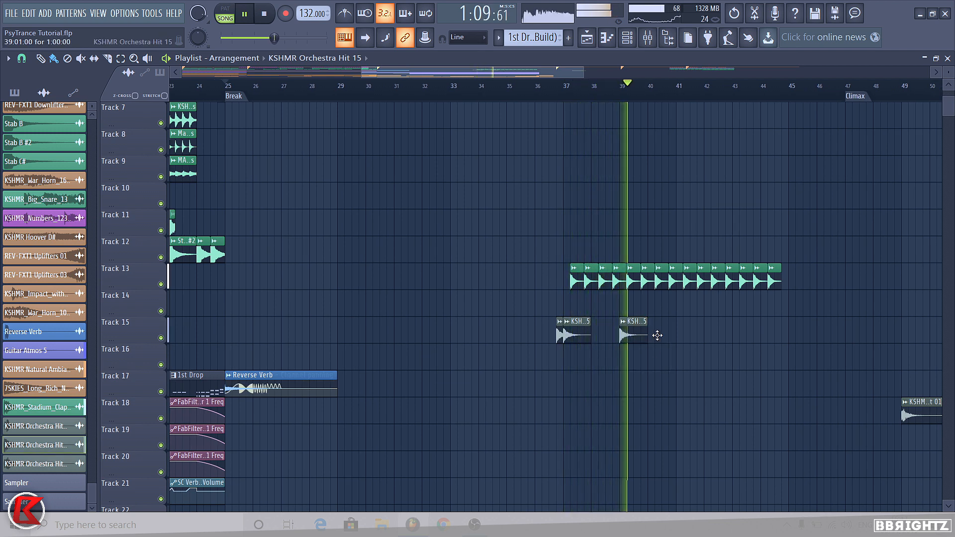
scroll(656, 335, "up", 1)
mouse_move(553, 342)
left_mouse_down()
mouse_move(500, 329)
mouse_move(688, 335)
mouse_move(677, 331)
left_mouse_up()
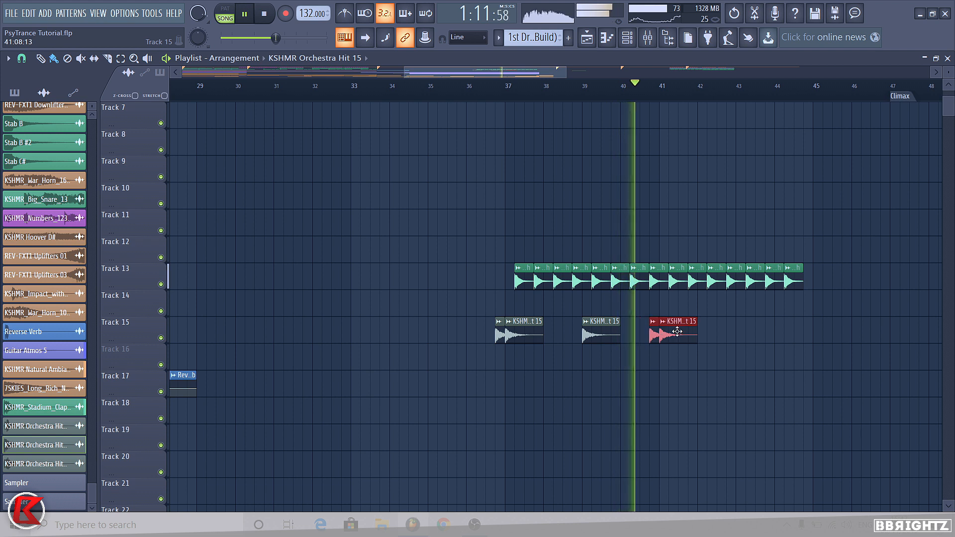
left_click(697, 365, "ctrl")
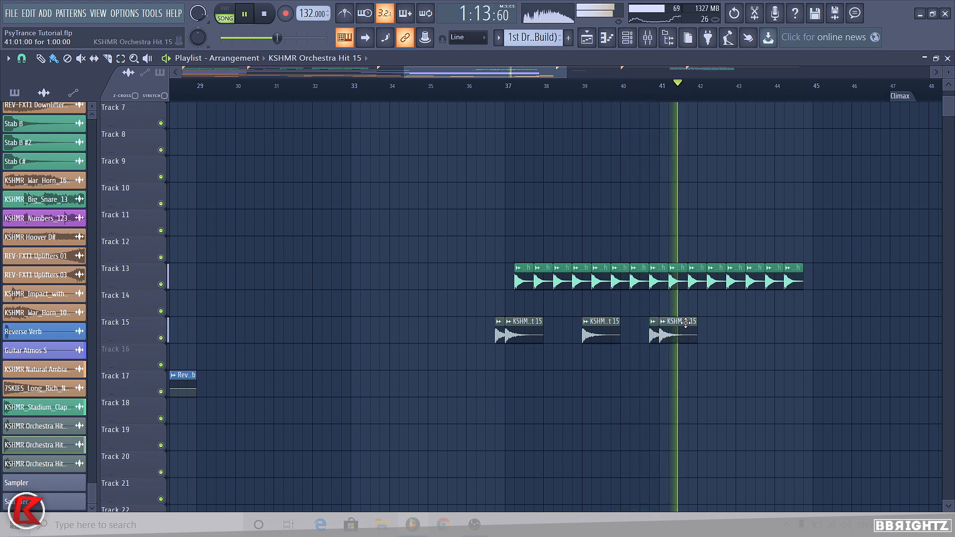
left_click(740, 332)
- Move the Orchestra Hit 01 clip from Track 18 to Track 16 at bar 38 and stop playback
scroll(450, 361, "down", 2)
left_click_drag(858, 406, 524, 358)
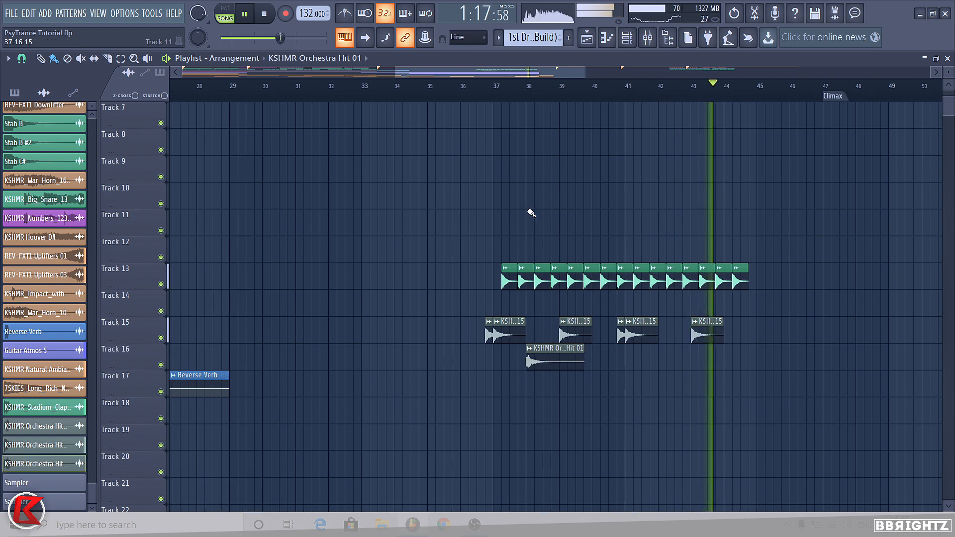
scroll(510, 190, "up", 2)
key("space")
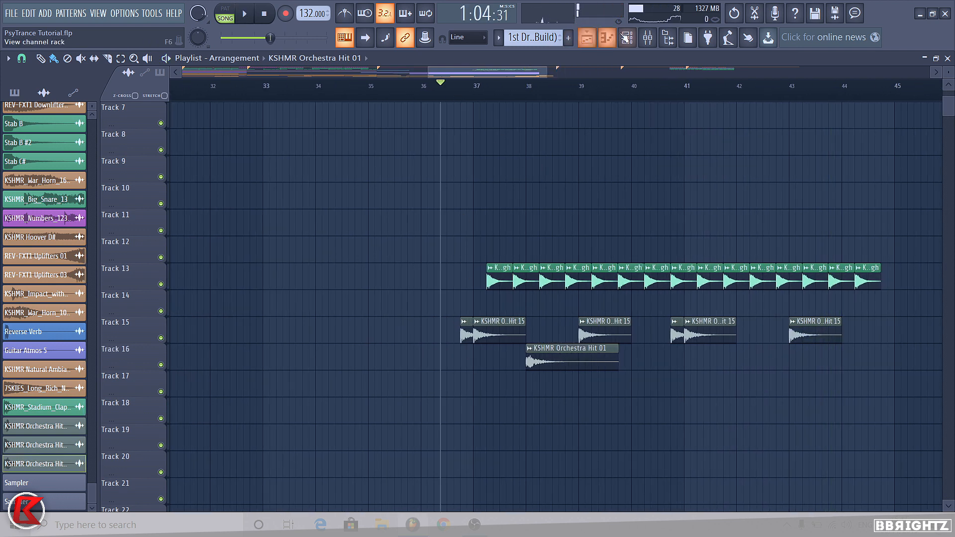
- Change the colour of the Orchestra Hit 15 clips to the recently used green
left_click(626, 38)
left_click(625, 37)
left_click(482, 321)
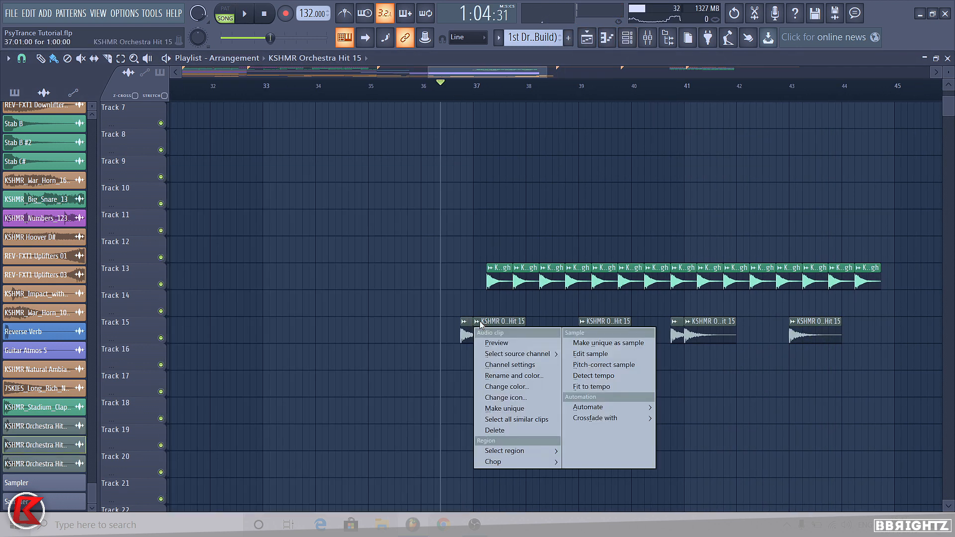
left_click(499, 387)
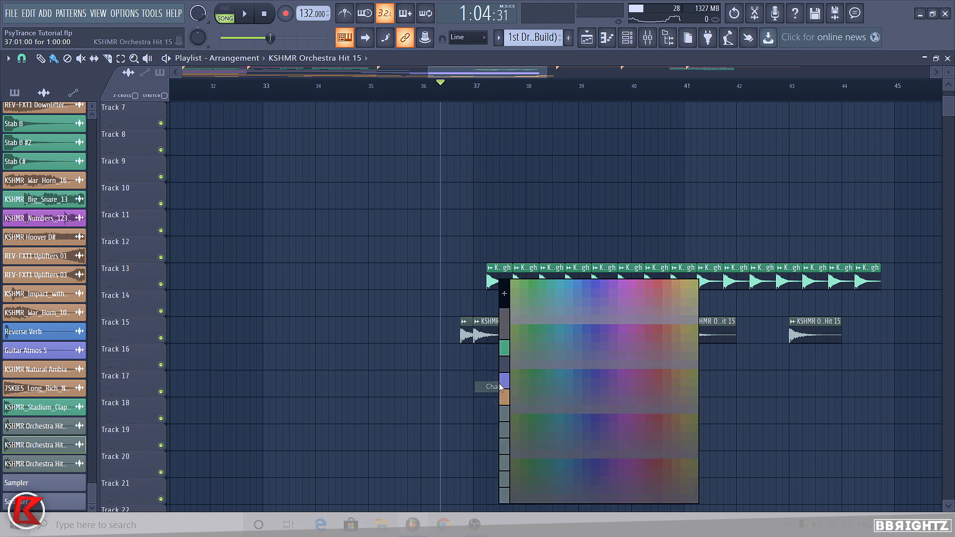
left_click(508, 355)
left_click(478, 322)
left_click(507, 387)
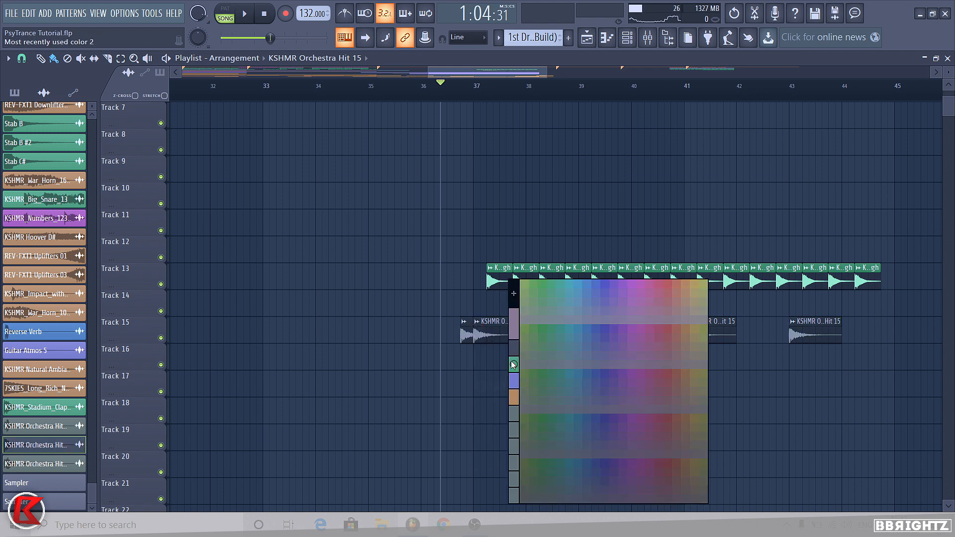
left_click(512, 338)
- Route Orchestra Hit 15 and Orchestra Hit 01 to mixer track 26 and check their channel settings
left_click(648, 37)
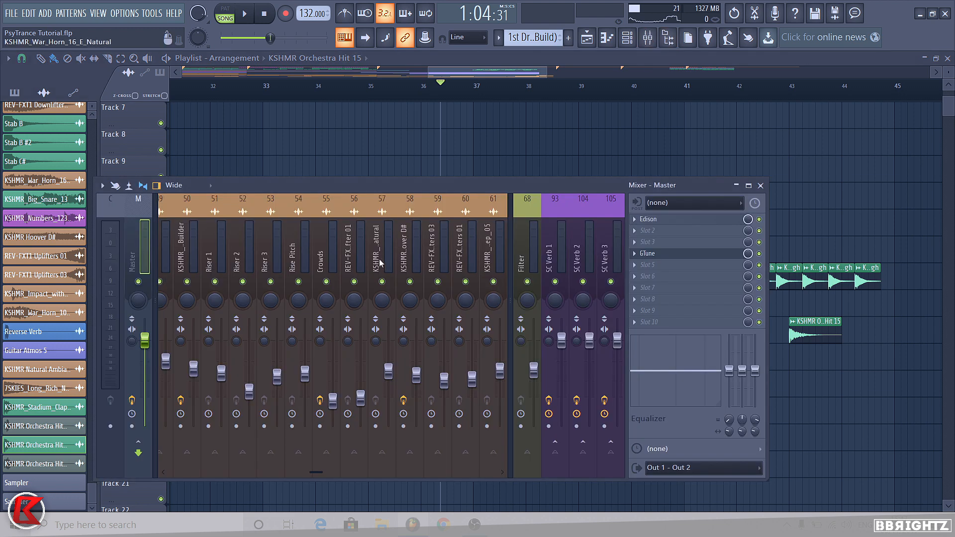
scroll(386, 245, "left", 4)
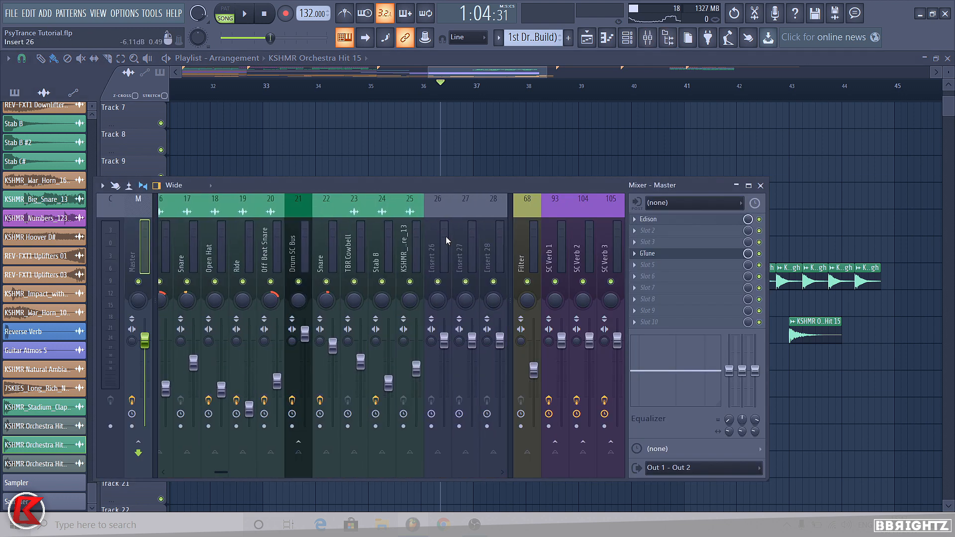
left_click(432, 244)
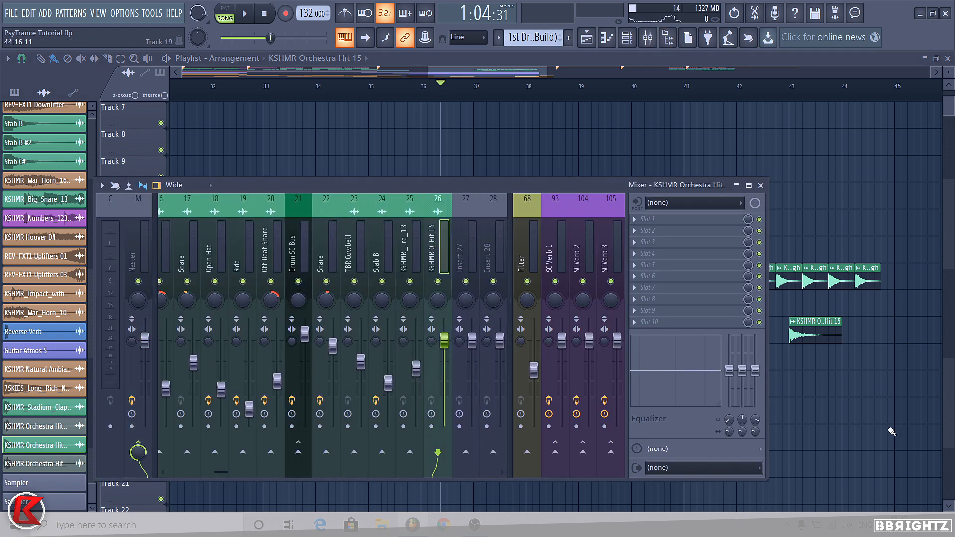
key("F9")
double_click(489, 328)
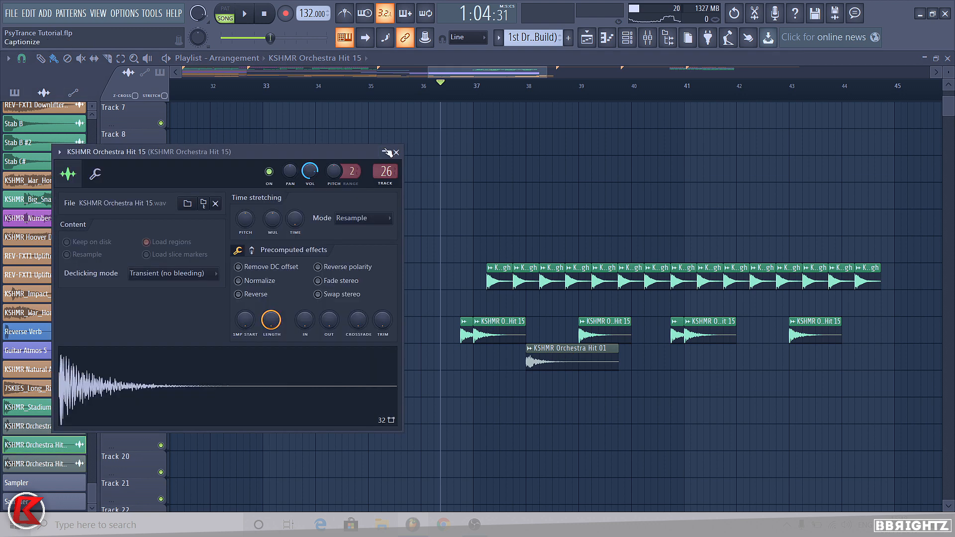
left_click(398, 151)
double_click(535, 355)
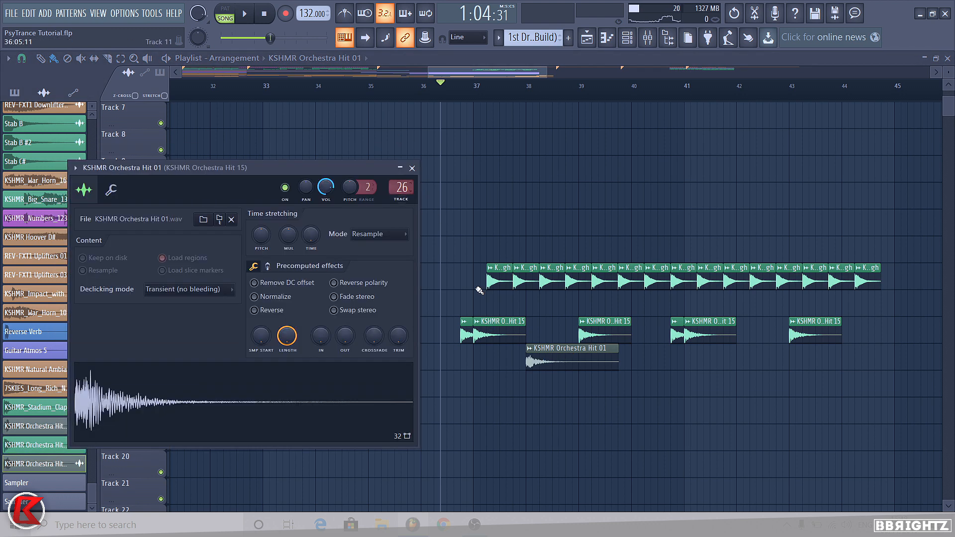
key("Escape")
- Change the colour of the Orchestra Hit 01 clip to the same green as the Hit 15 clips
right_click(527, 346)
left_click(551, 414)
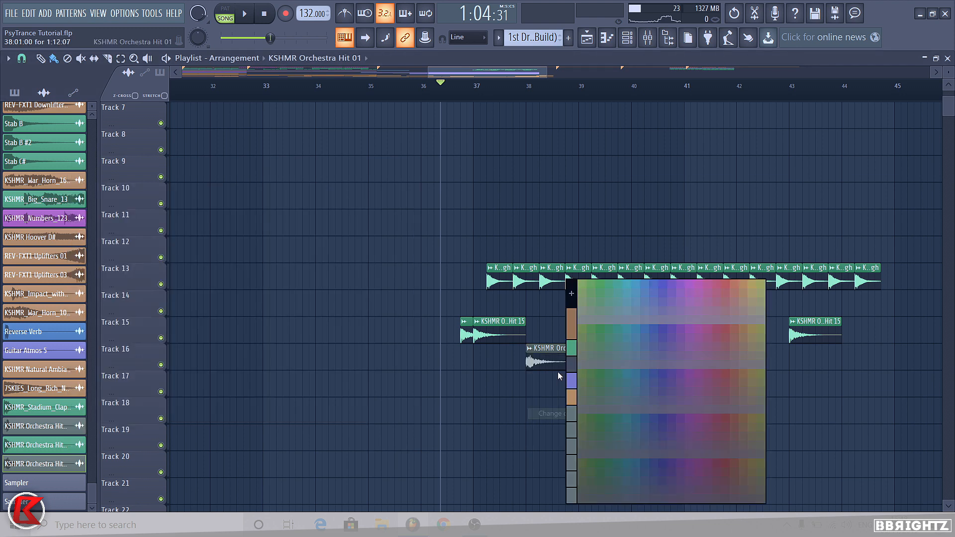
left_click(571, 350)
- Play the break and lower the volume fader of mixer track 26 for the orchestra hits
key("F9")
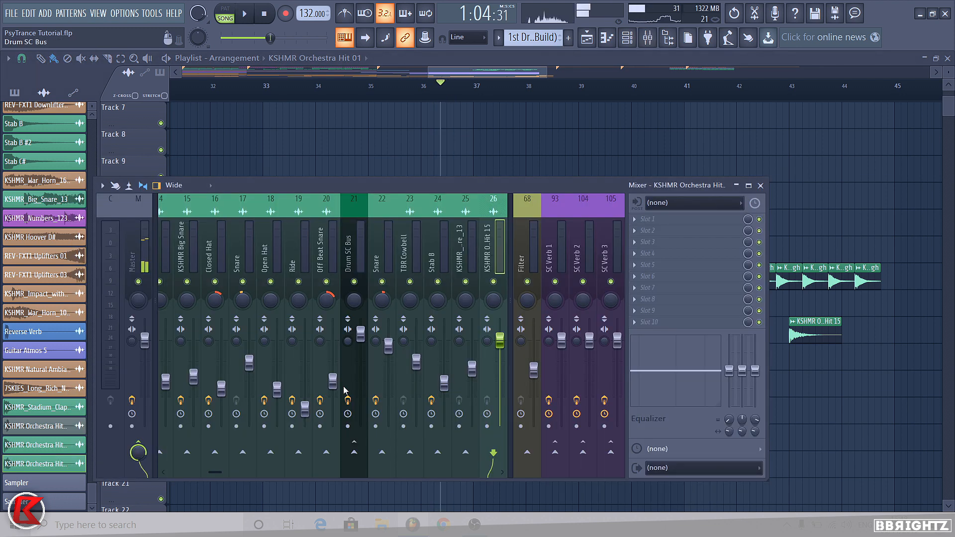
key("space")
left_click_drag(500, 341, 500, 363)
key("F9")
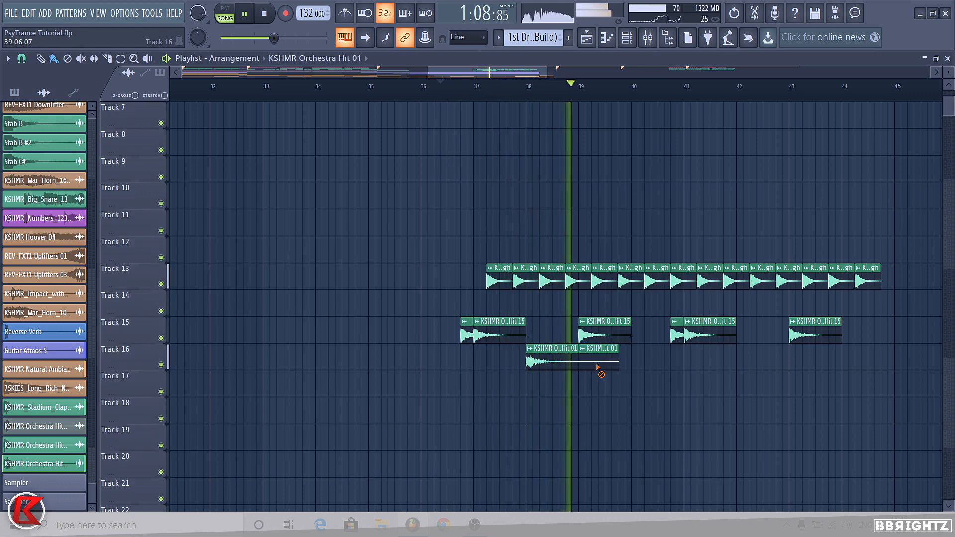
- Trim Orchestra Hit 01 on Track 16 to one bar and add copies at bars 40, 42 and 44
left_click_drag(618, 363, 578, 362)
left_click(636, 361)
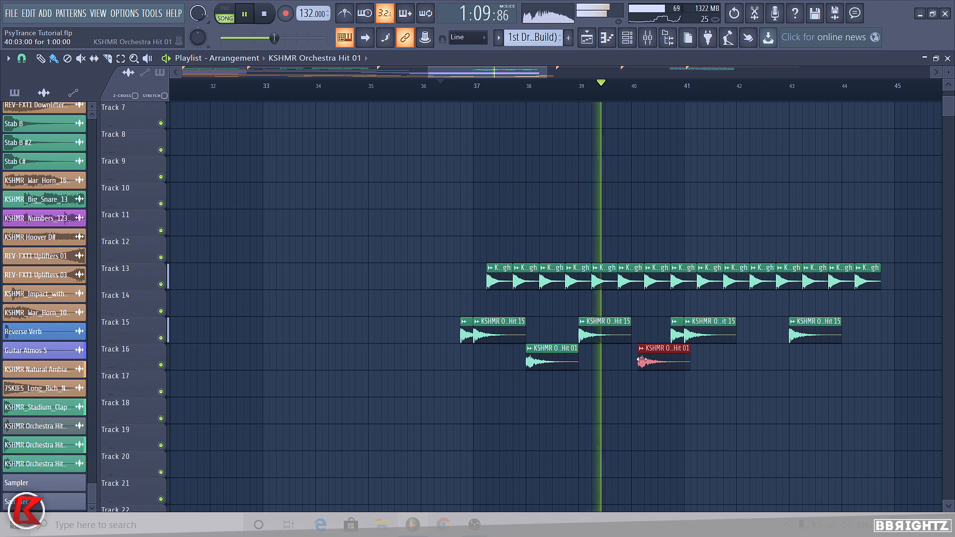
left_click(739, 361)
left_click(845, 361)
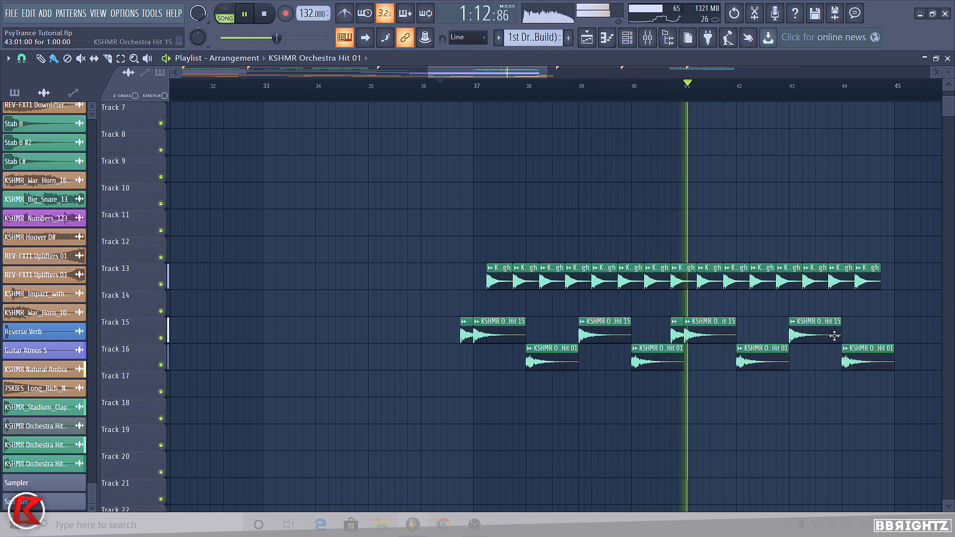
scroll(716, 343, "down", 3)
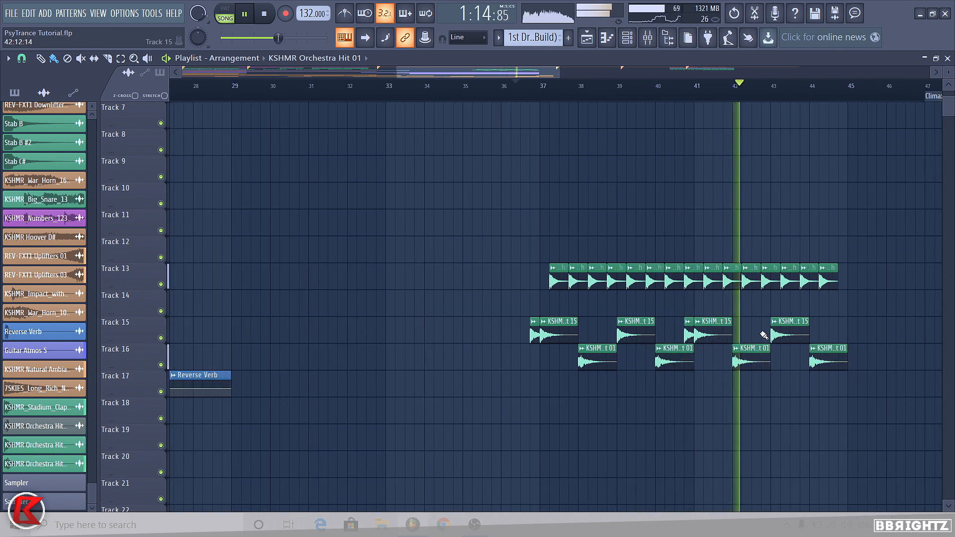
- Play the orchestra hits and stadium claps in the break through to their end, and stop playback
scroll(796, 342, "up", 2)
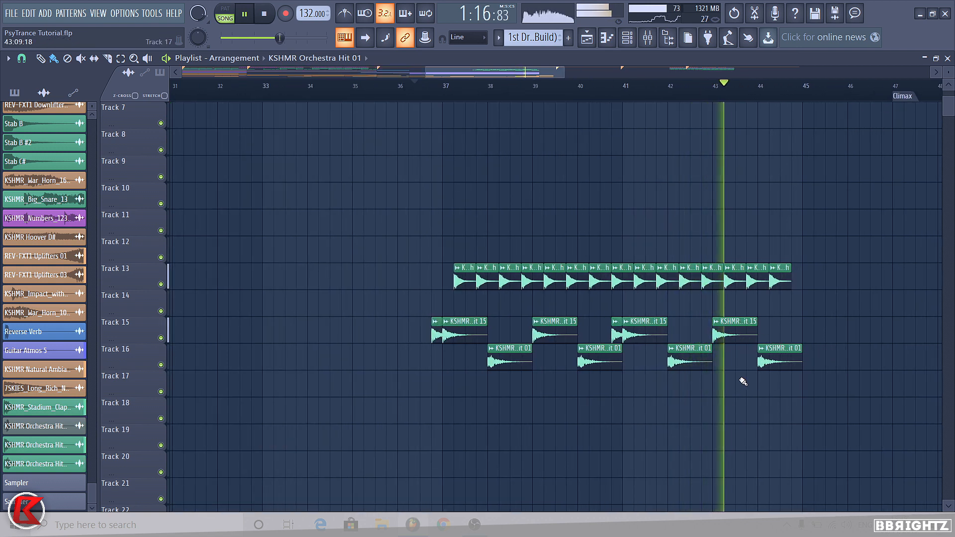
scroll(780, 362, "up", 2)
scroll(779, 362, "up", 2)
scroll(770, 377, "down", 2)
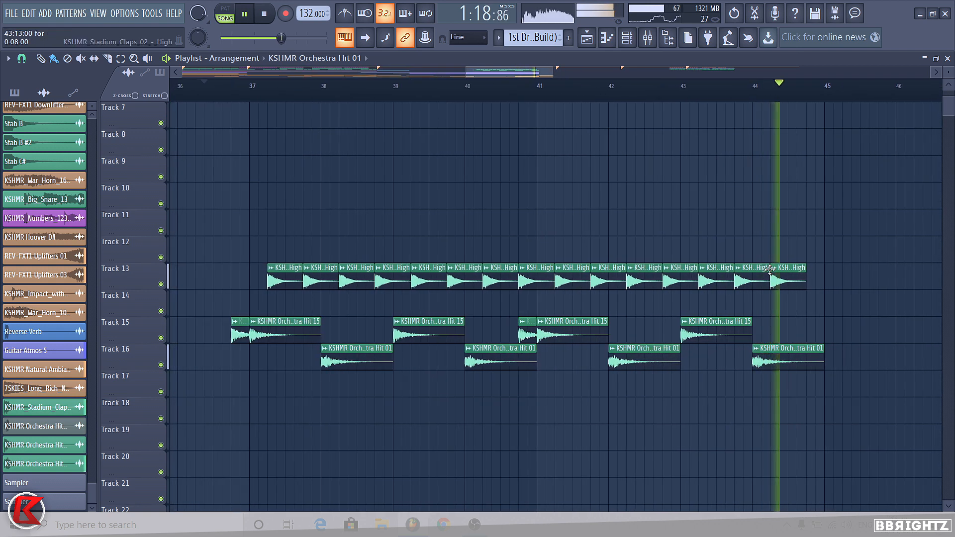
scroll(627, 300, "down", 4)
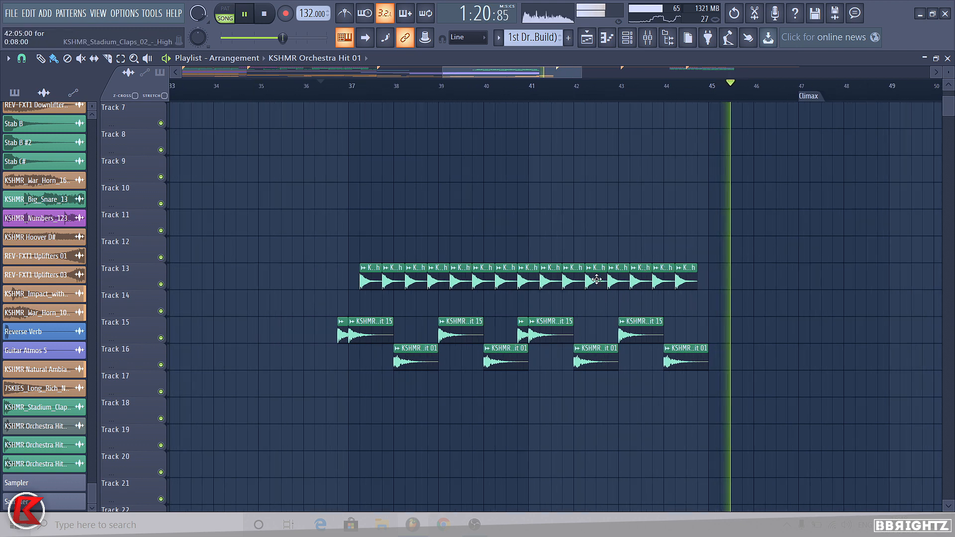
scroll(638, 300, "down", 4)
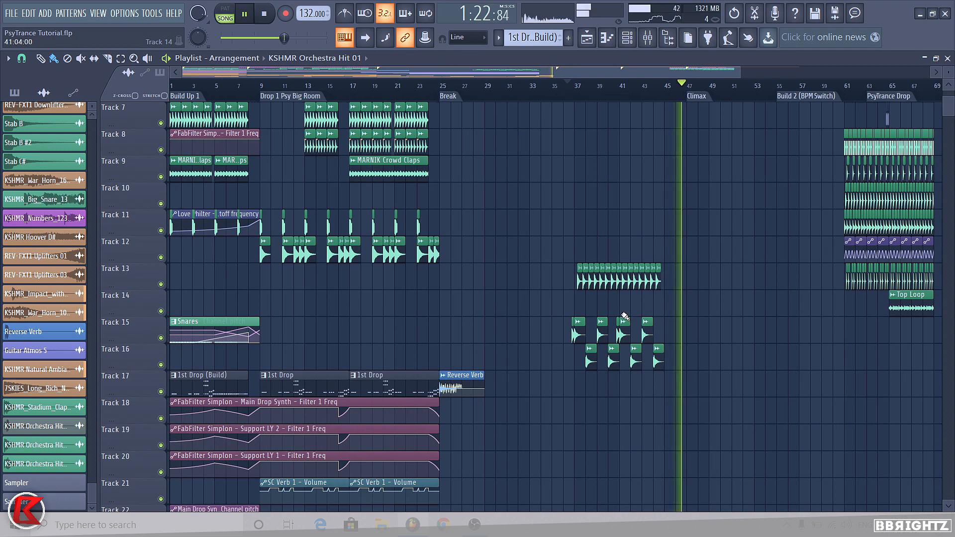
key("space")
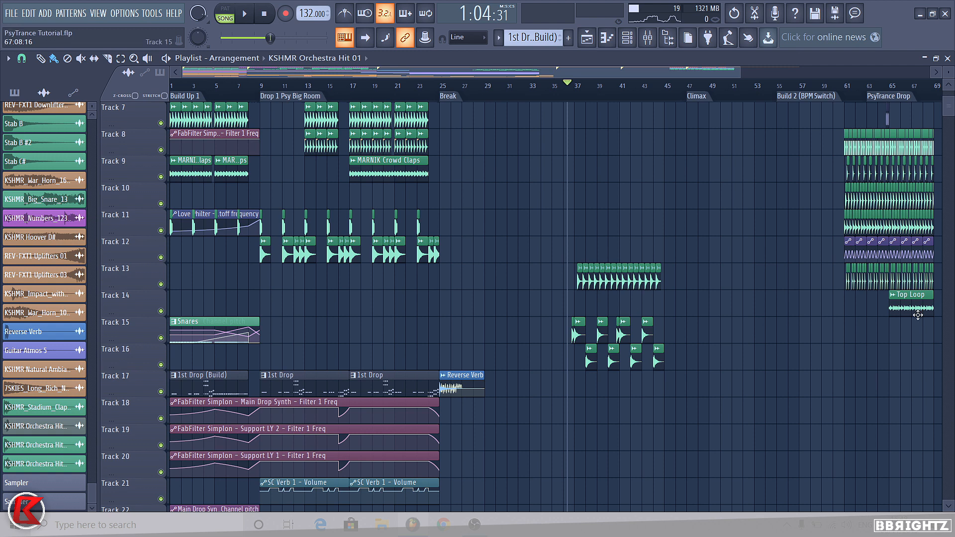
- Focus the 1st Drop (Build) pattern in the pattern selector
left_click(524, 39)
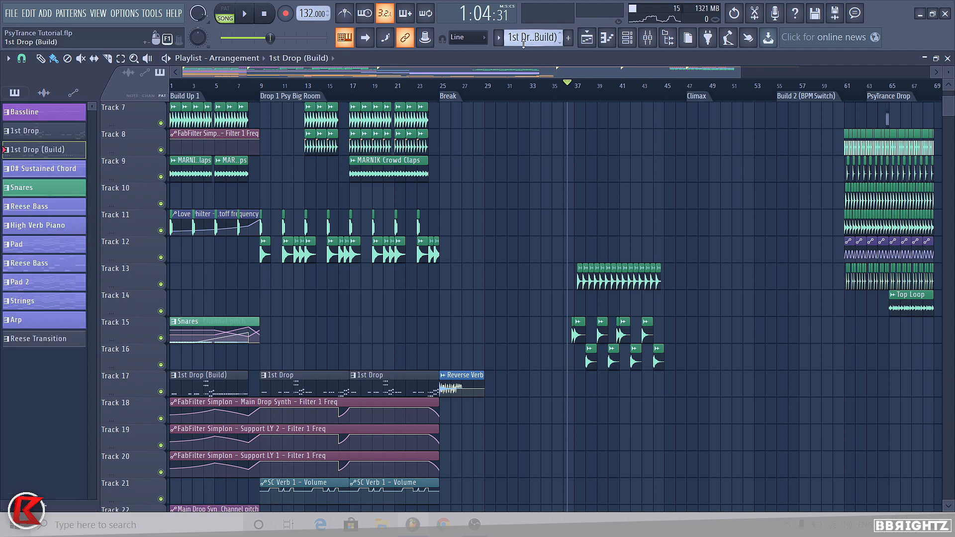